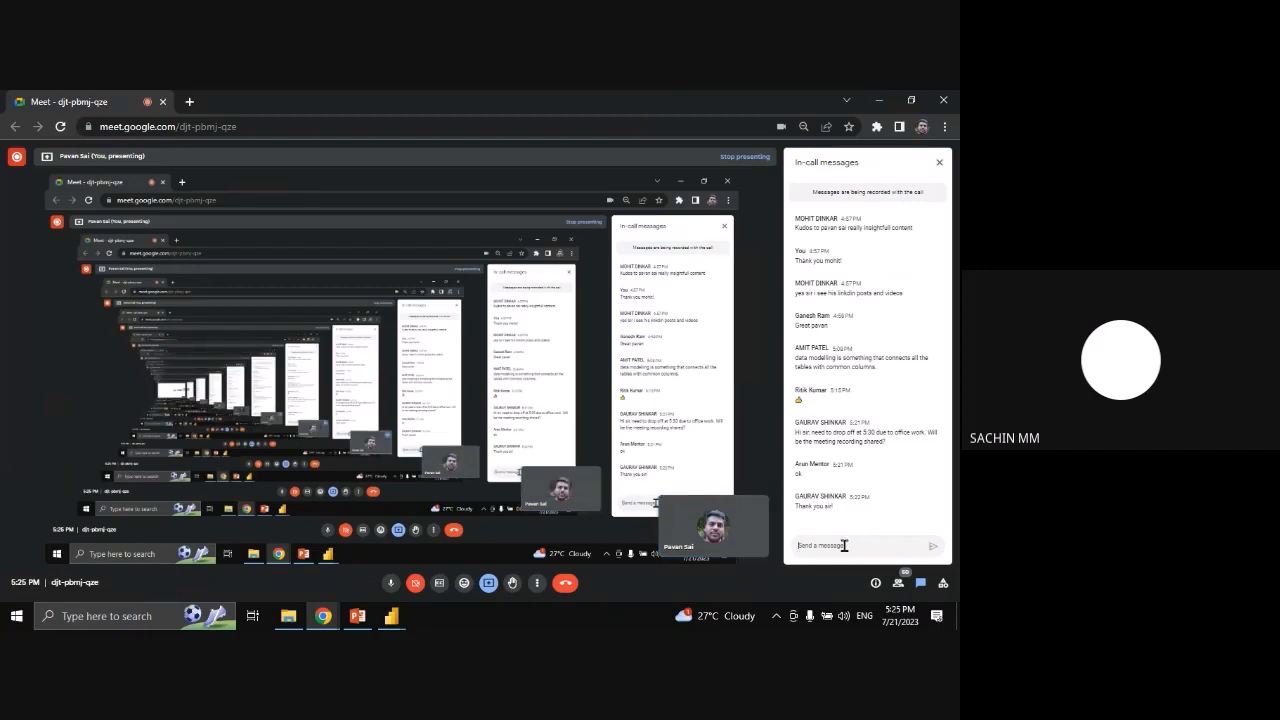
# Minimize the meeting window and switch to the main report window of the data modelling file in Power BI Desktop
pyautogui.click(877, 98)
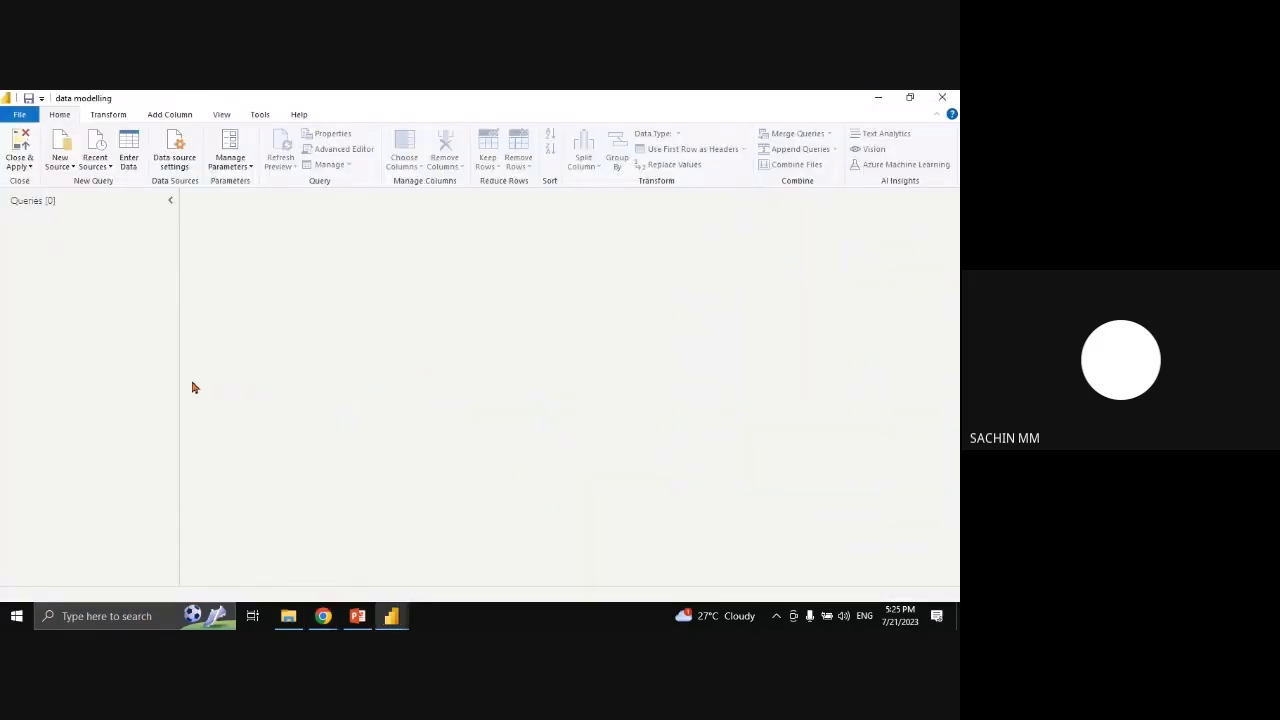
pyautogui.click(403, 619)
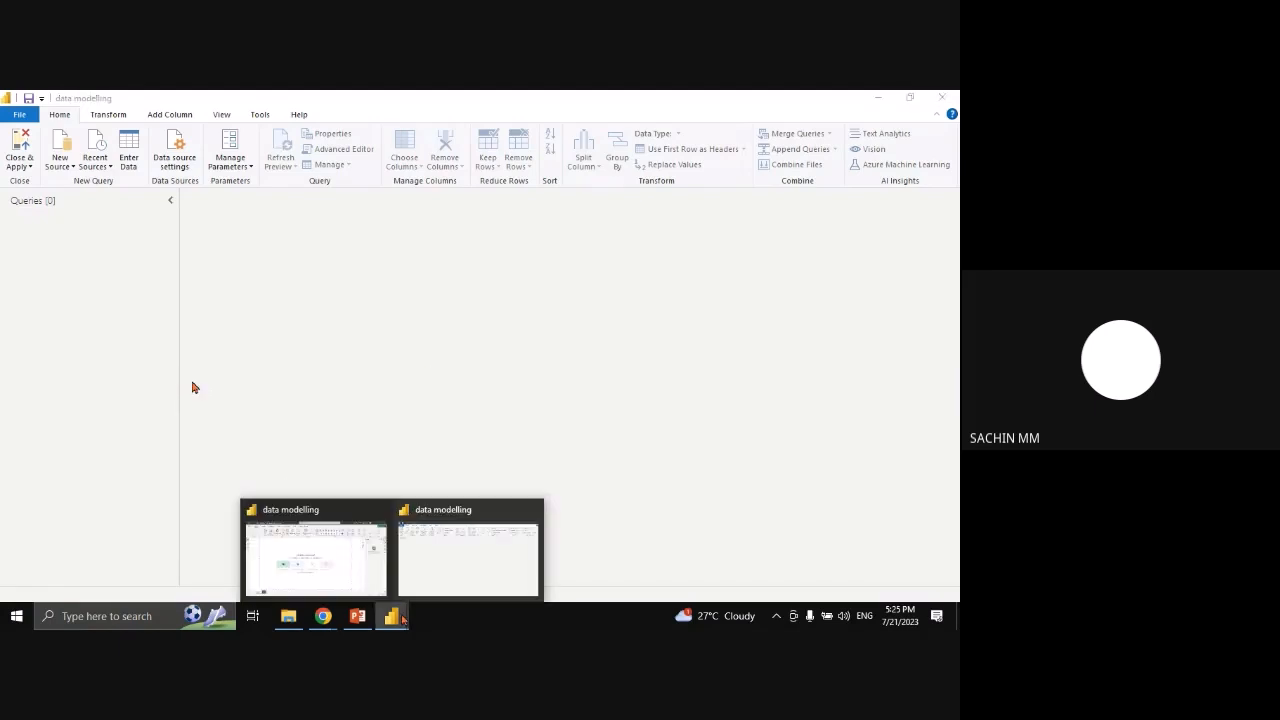
pyautogui.click(318, 553)
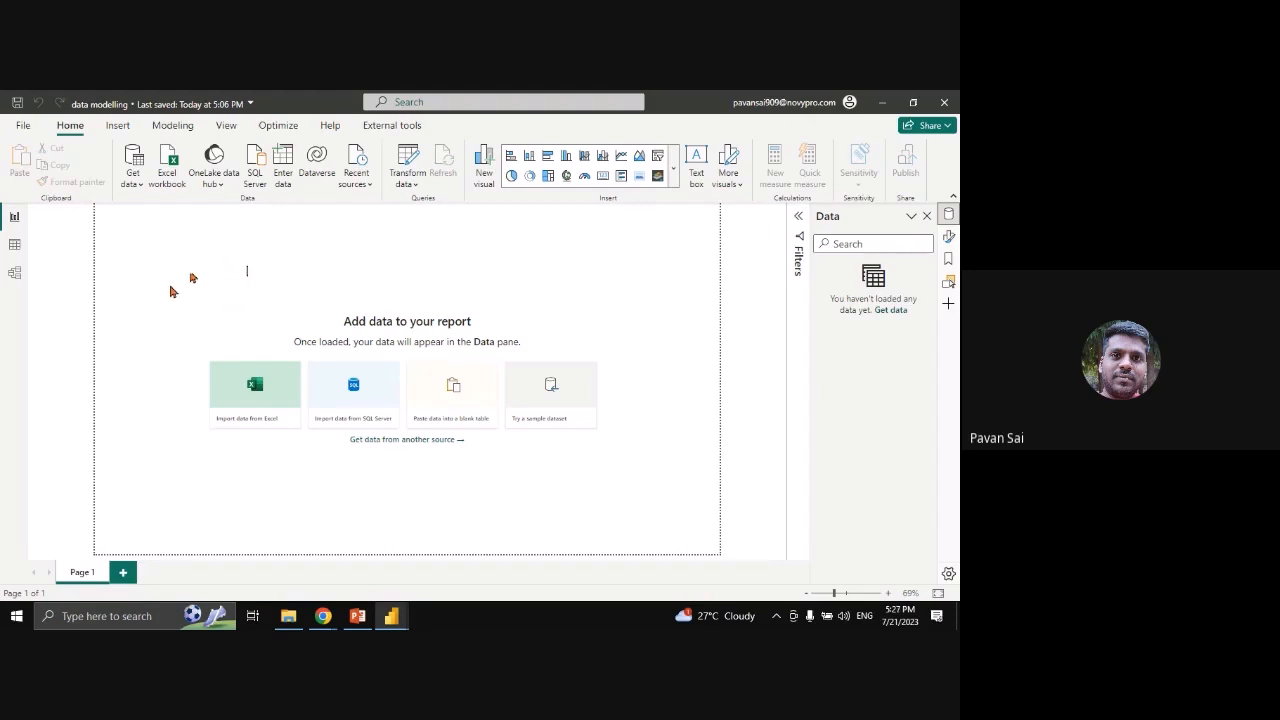
pyautogui.click(405, 616)
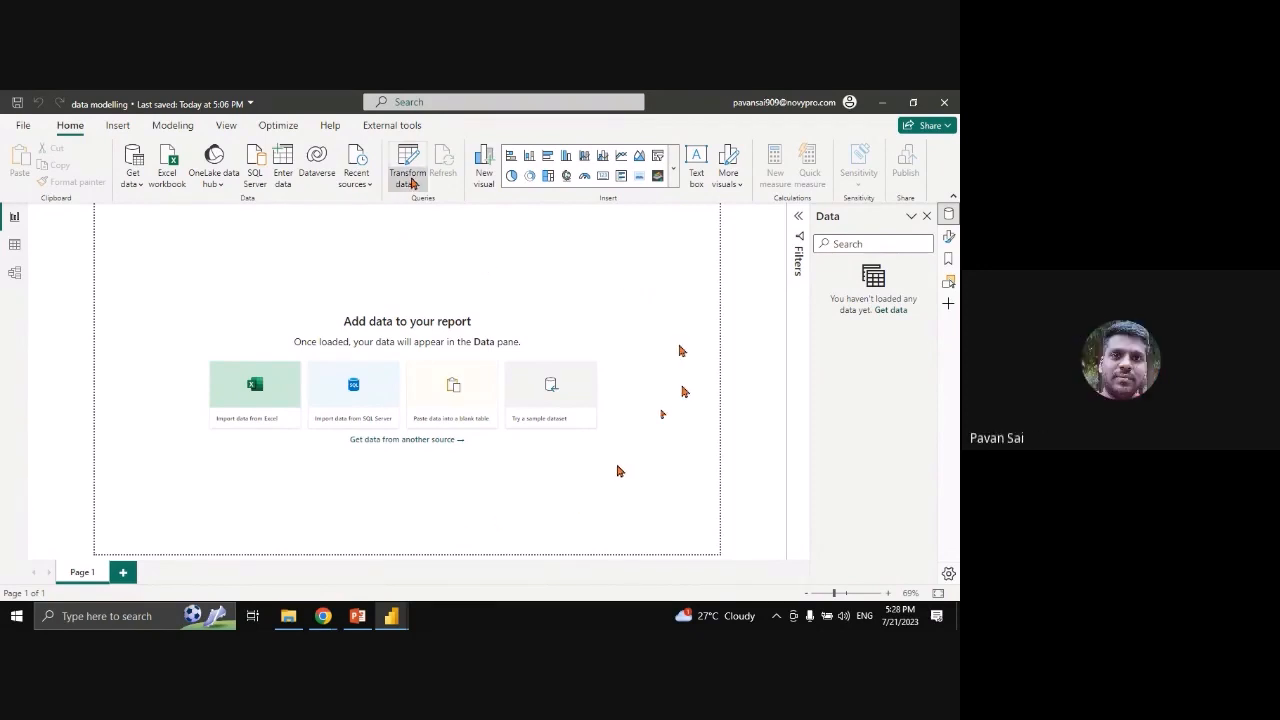
# Open the Power Query Editor for the data modelling report with Transform data
pyautogui.click(412, 183)
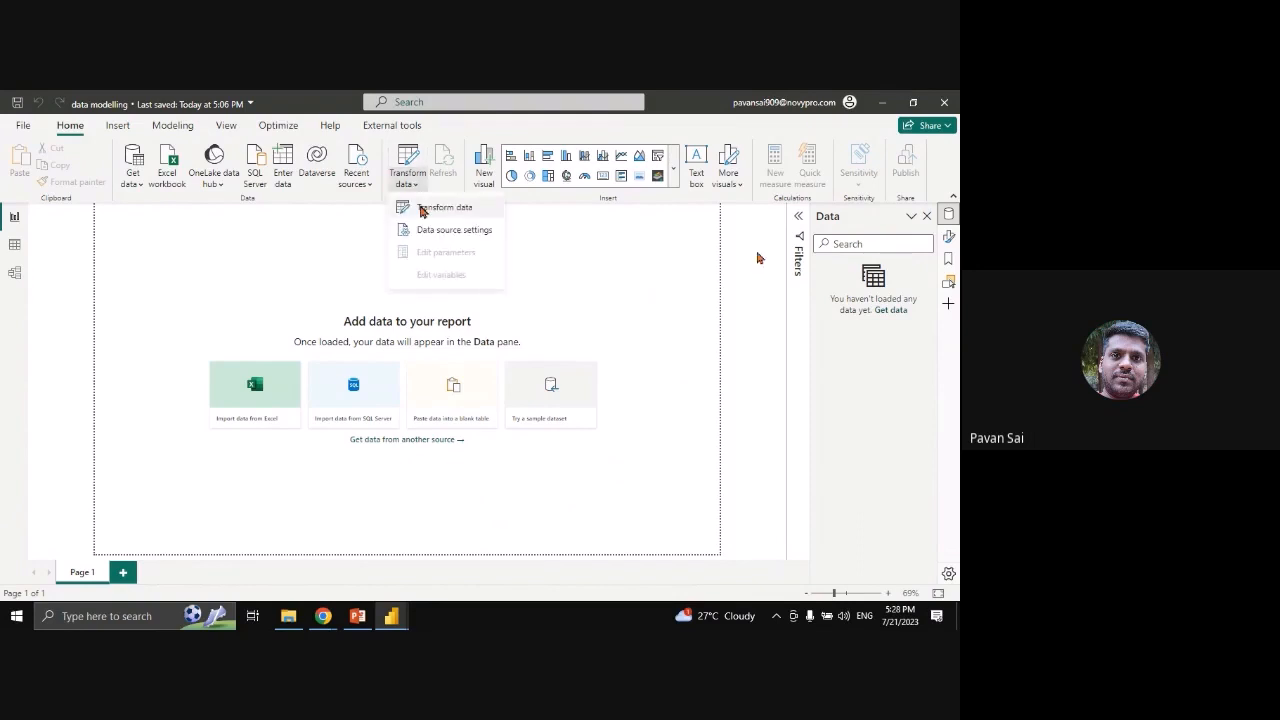
pyautogui.click(270, 255)
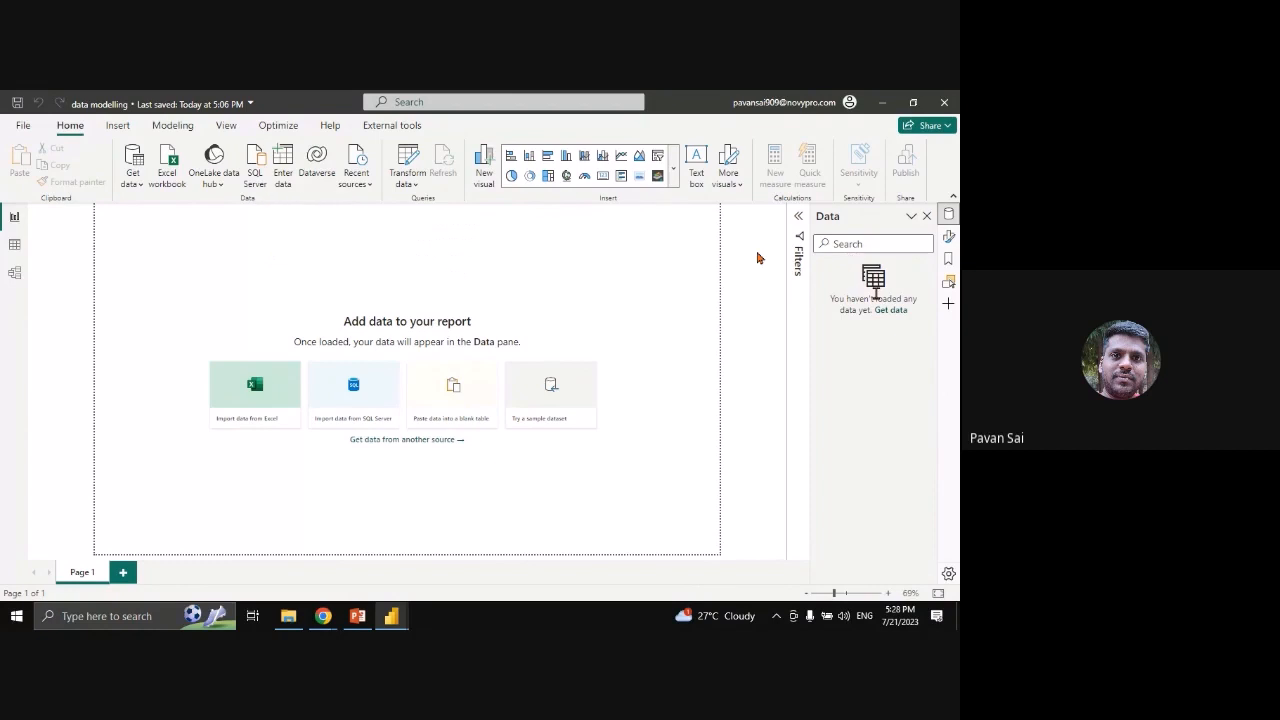
pyautogui.click(406, 178)
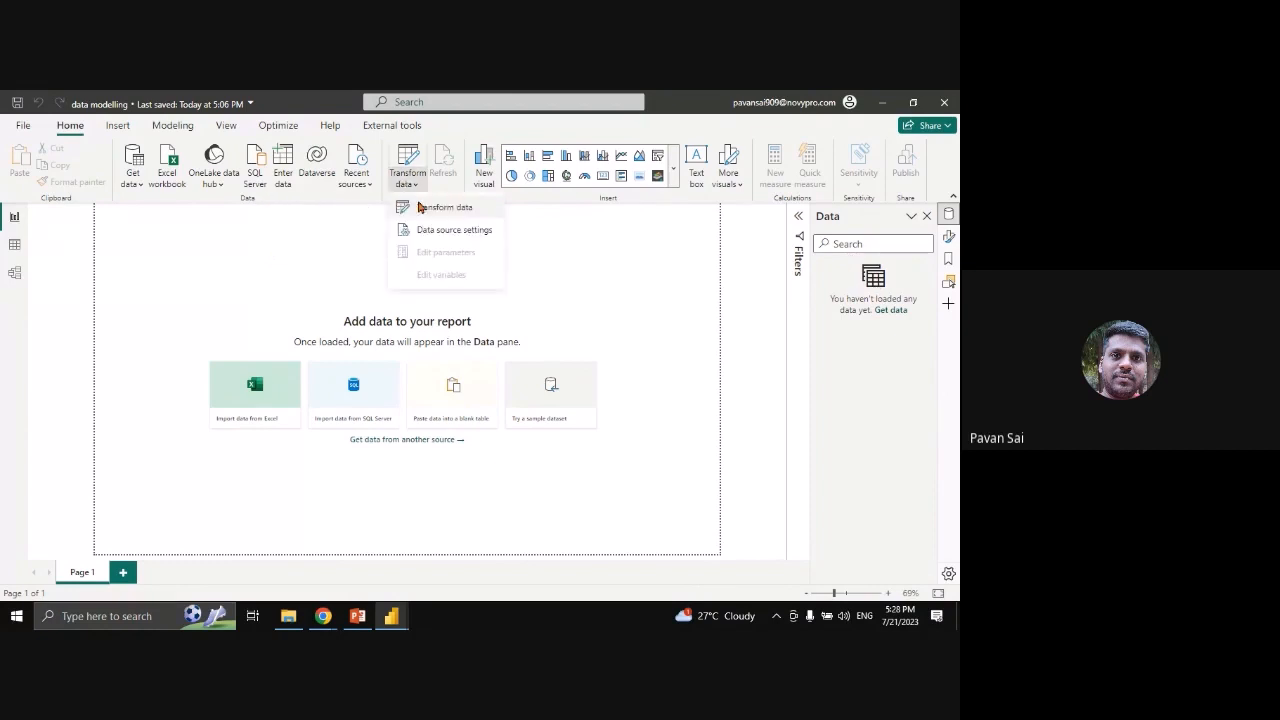
pyautogui.click(420, 207)
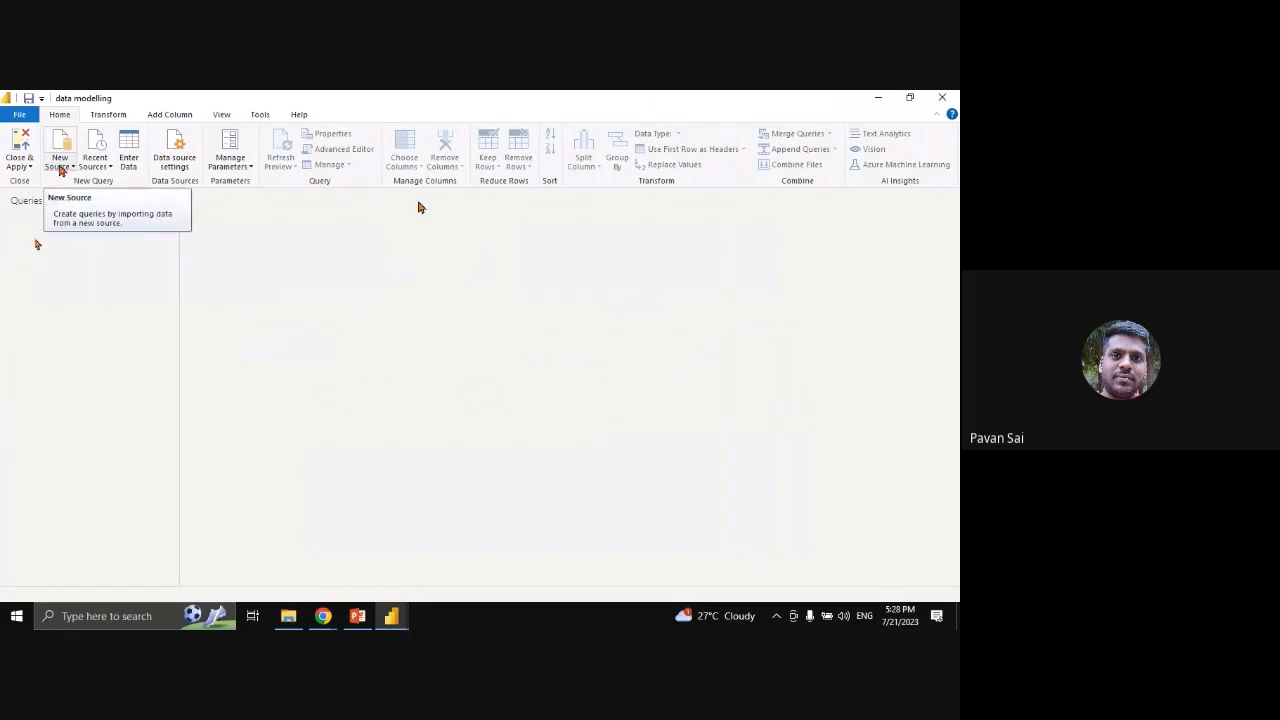
# Add an Excel workbook as a new source, opening the Stores sales file from the datamodelling folder
pyautogui.click(60, 166)
pyautogui.click(80, 201)
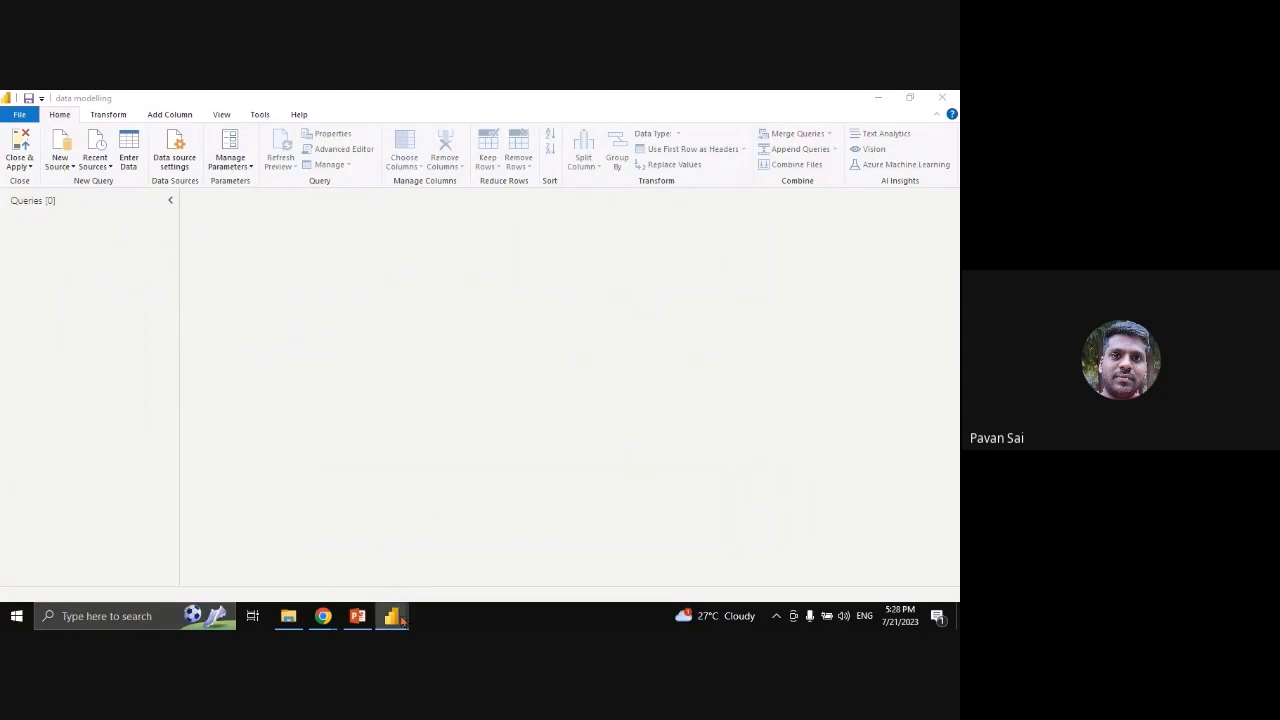
pyautogui.moveTo(391, 616)
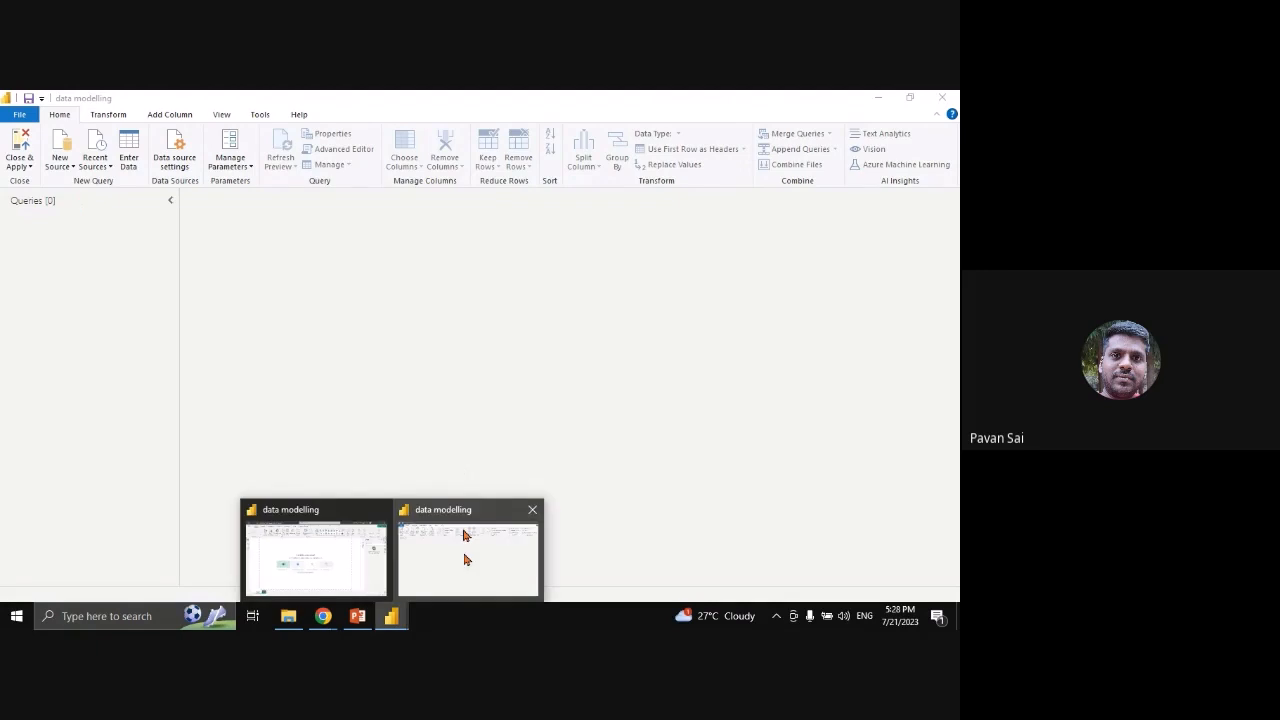
pyautogui.click(465, 558)
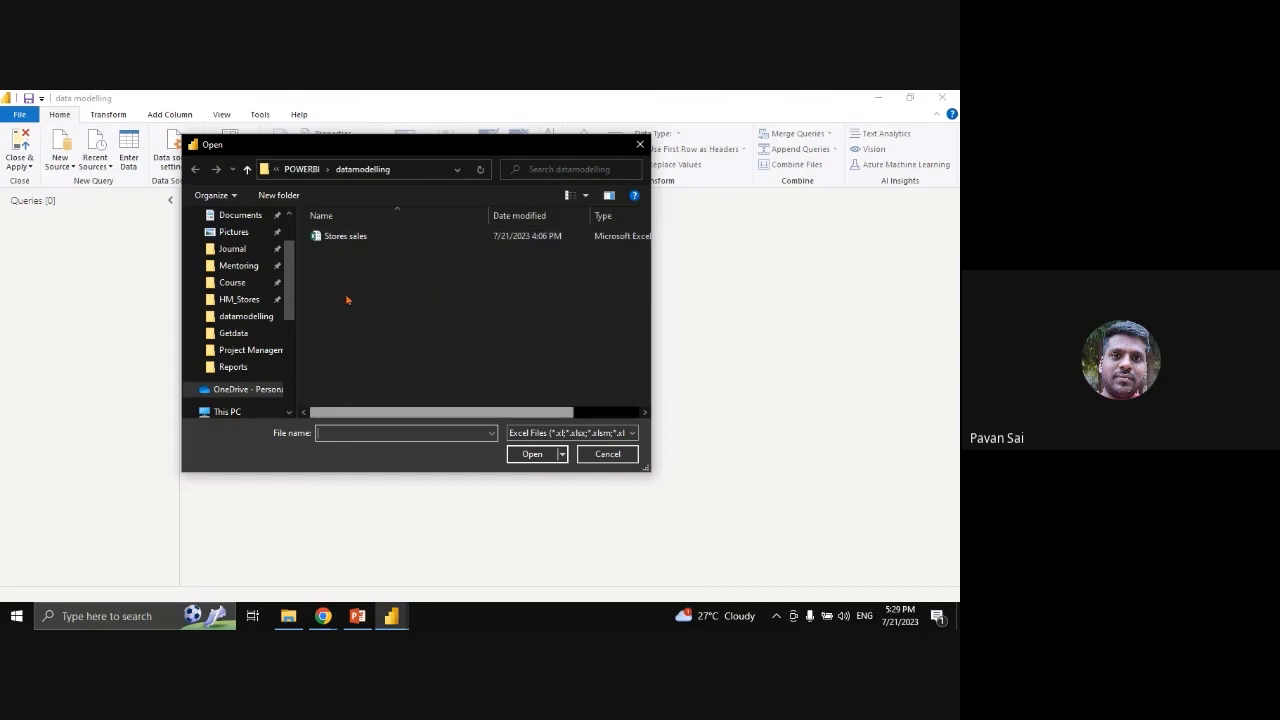
pyautogui.click(345, 236)
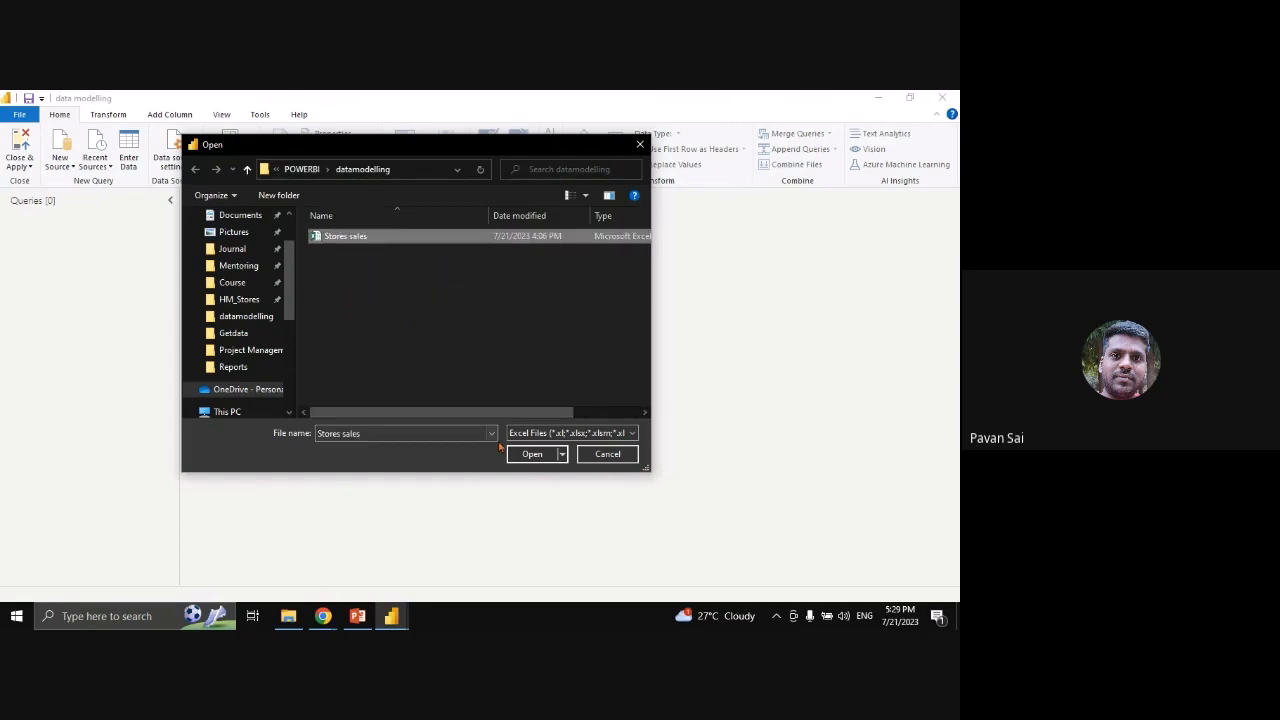
pyautogui.click(531, 454)
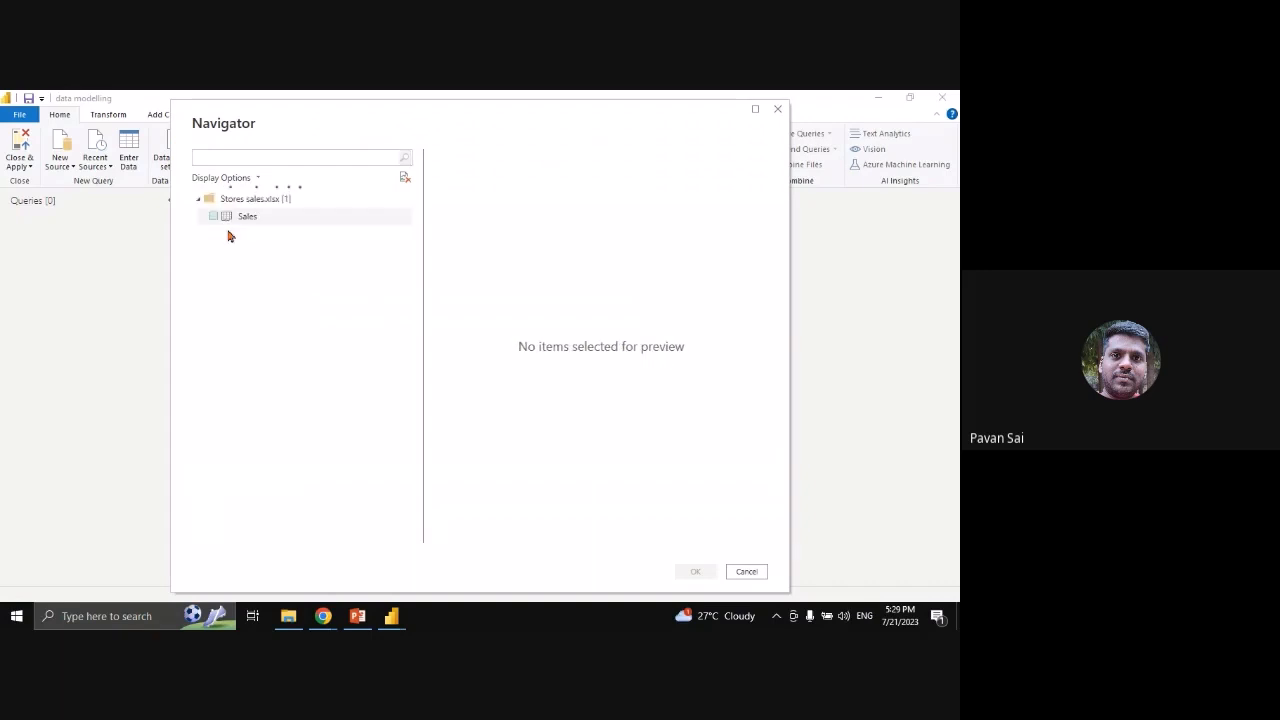
# Select the Sales sheet in the Navigator, widen its preview, and load it as a query
pyautogui.click(214, 219)
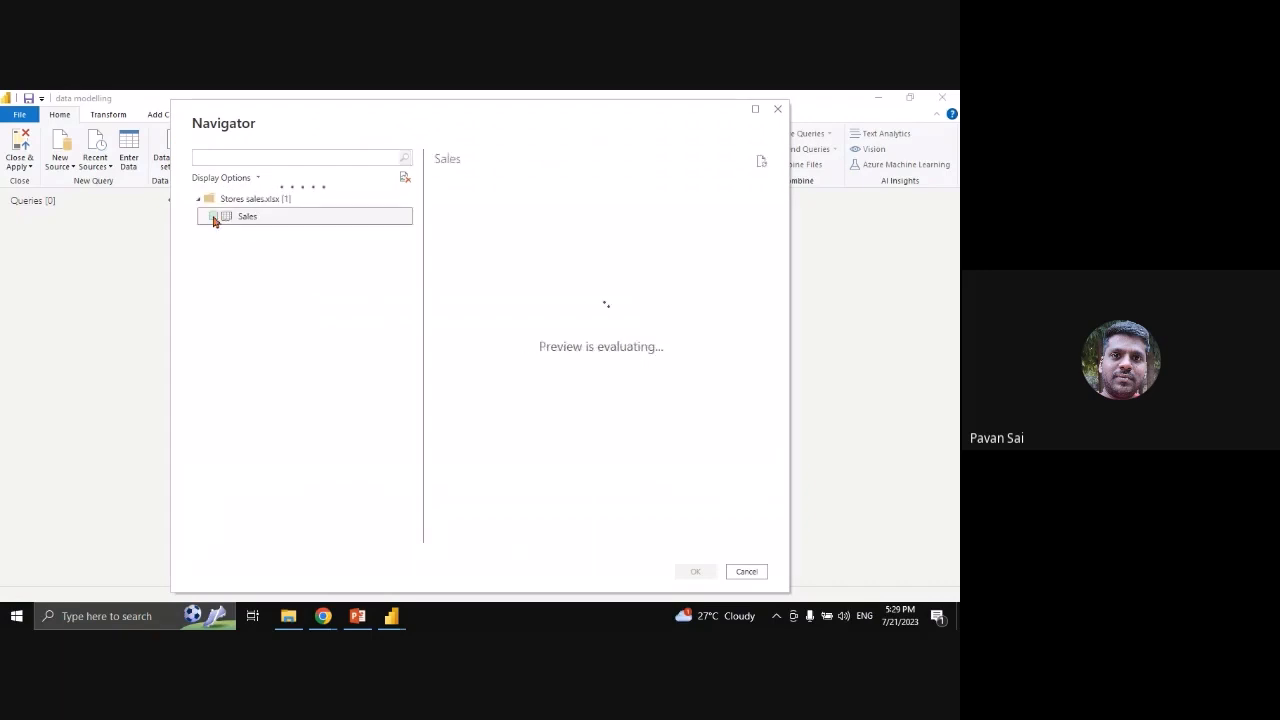
pyautogui.click(213, 217)
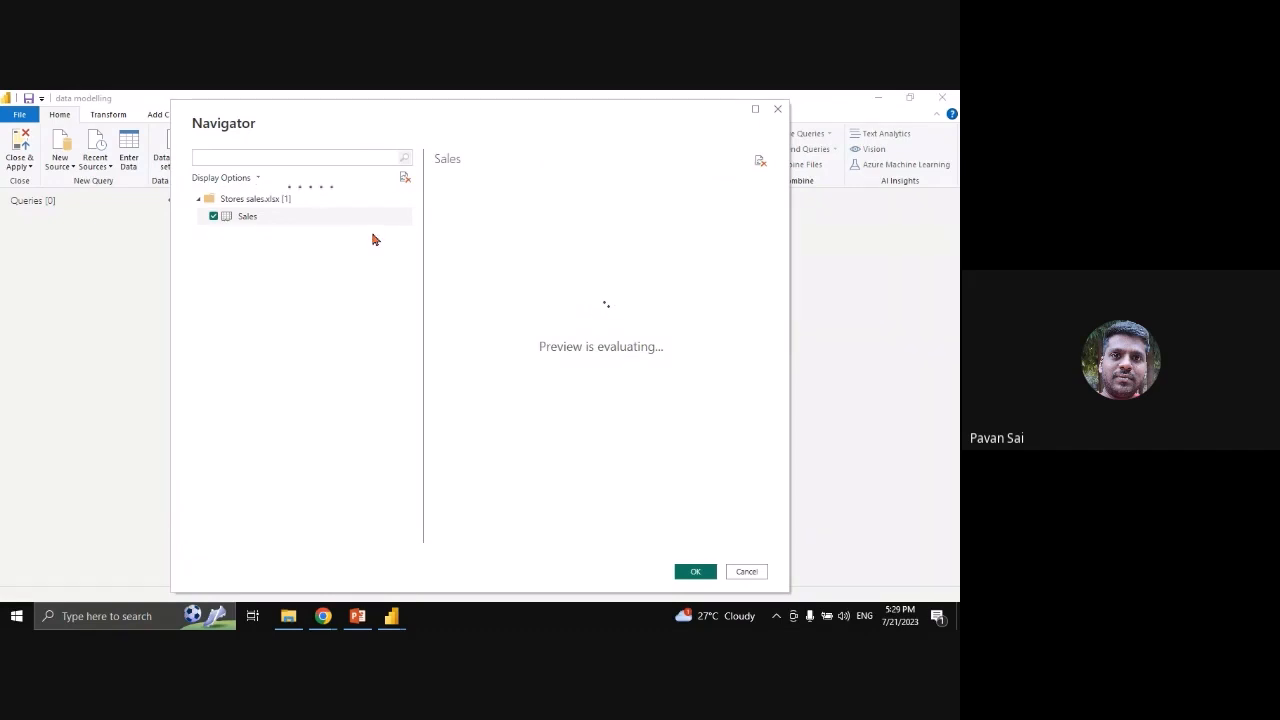
pyautogui.moveTo(423, 242); pyautogui.dragTo(357, 251)
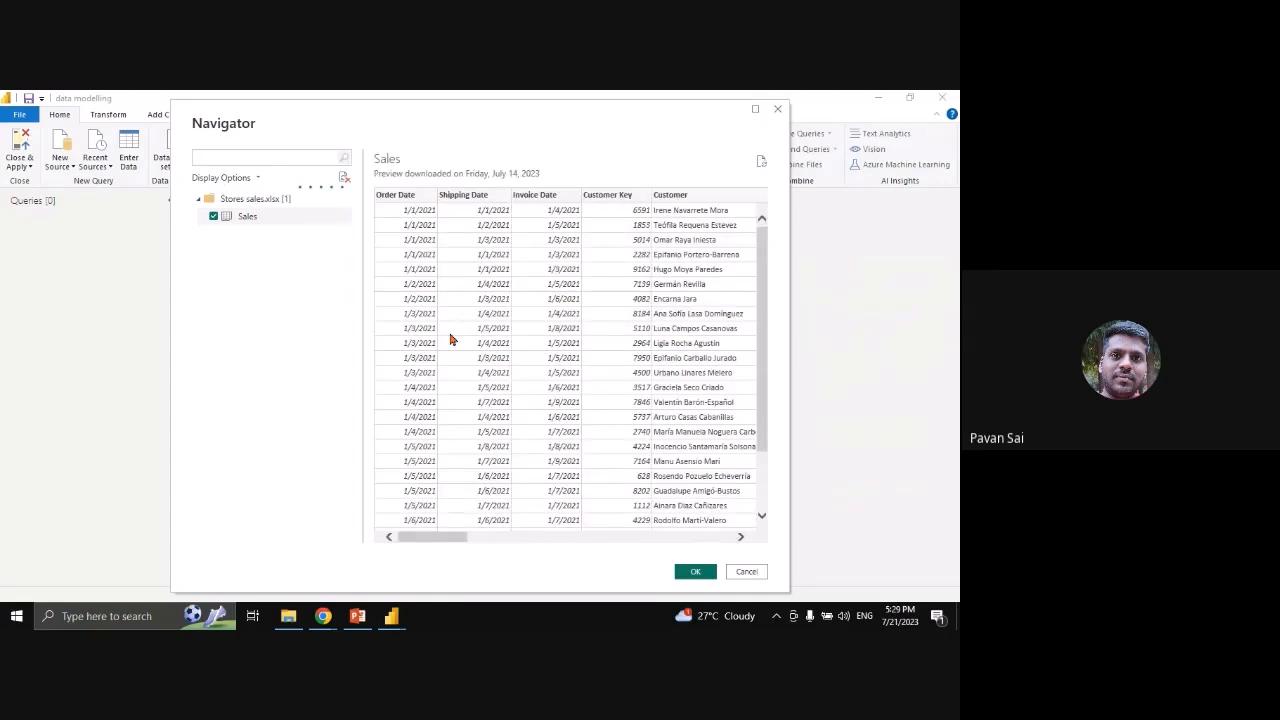
pyautogui.click(691, 573)
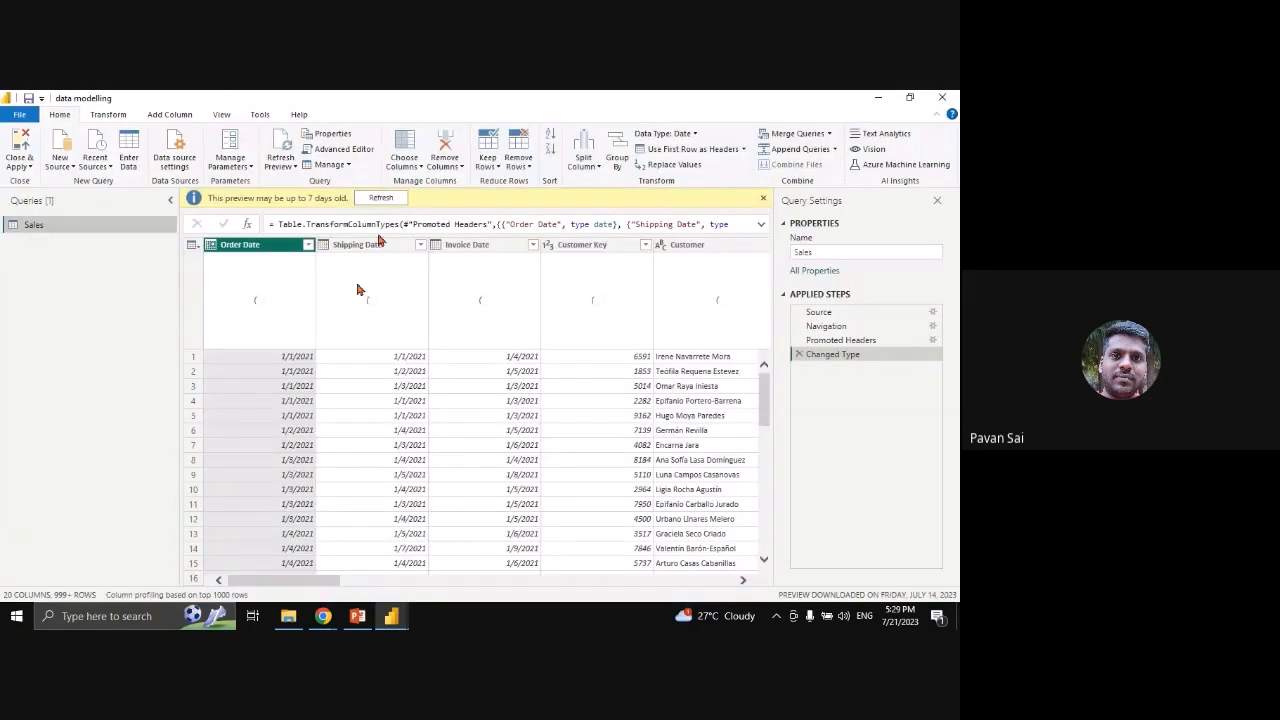
# Refresh the outdated preview of the Sales query and look across its columns
pyautogui.click(378, 199)
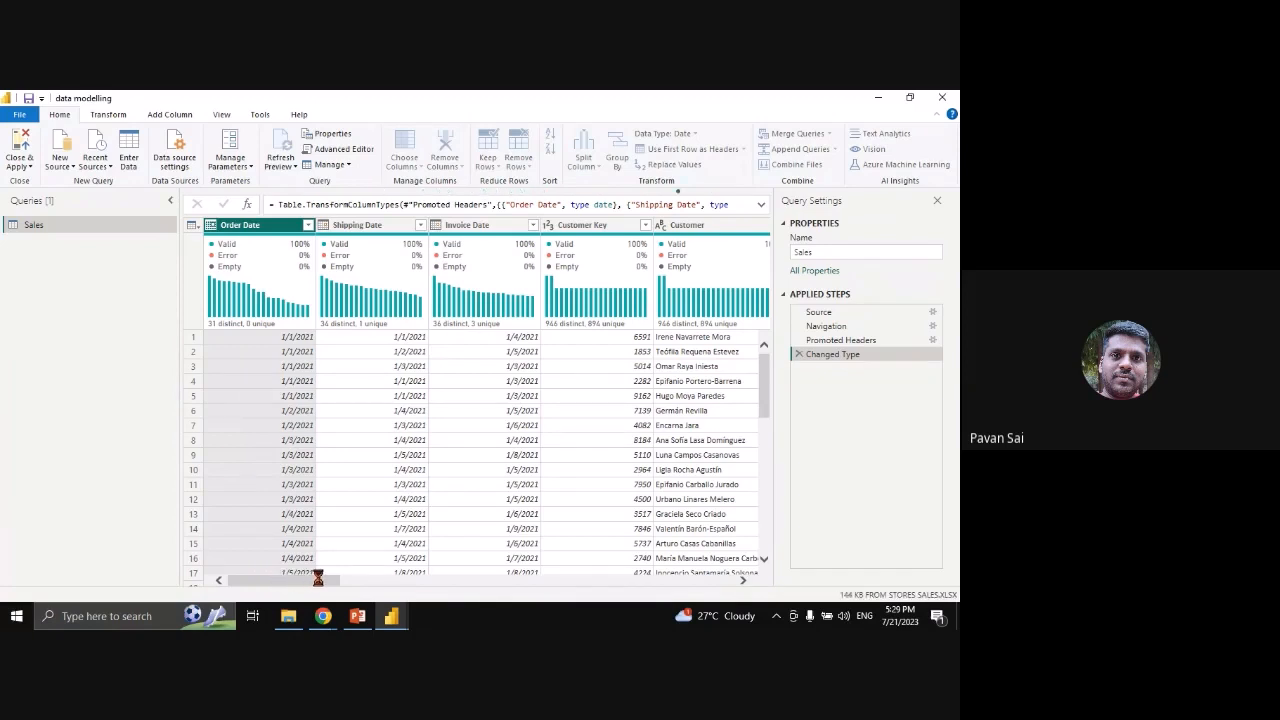
pyautogui.moveTo(317, 578); pyautogui.dragTo(328, 586)
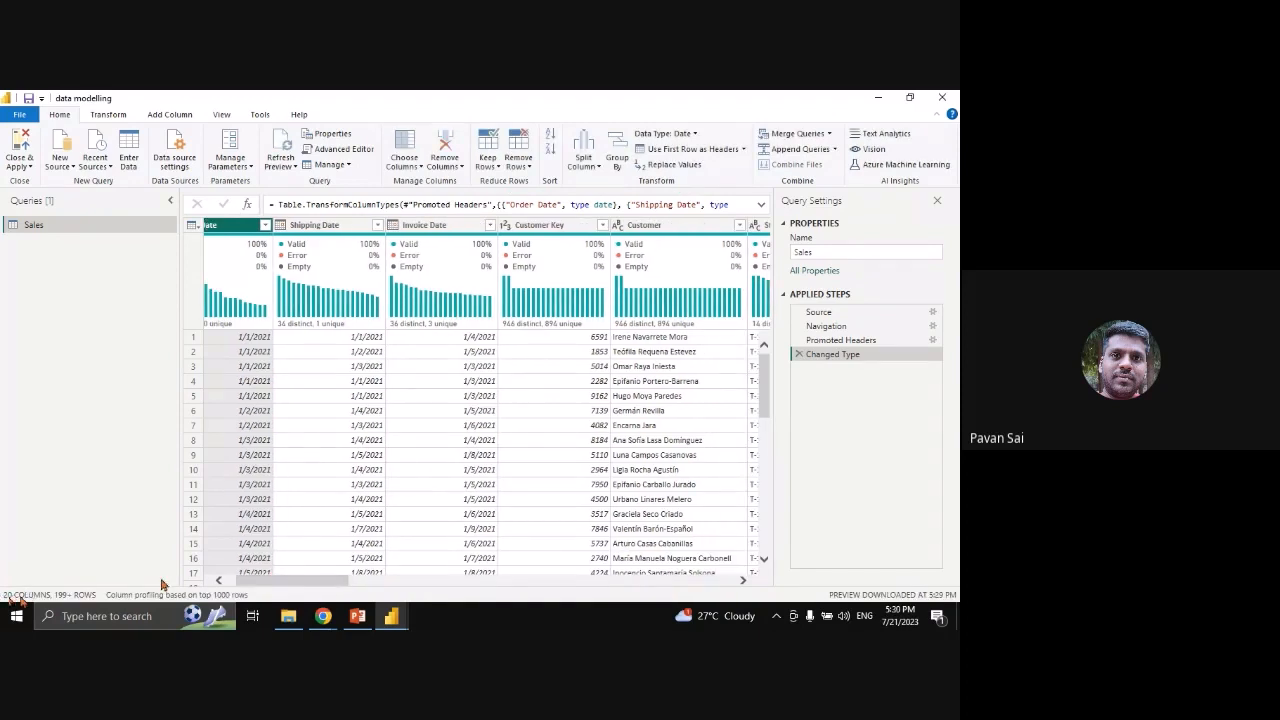
pyautogui.moveTo(310, 580); pyautogui.dragTo(246, 600)
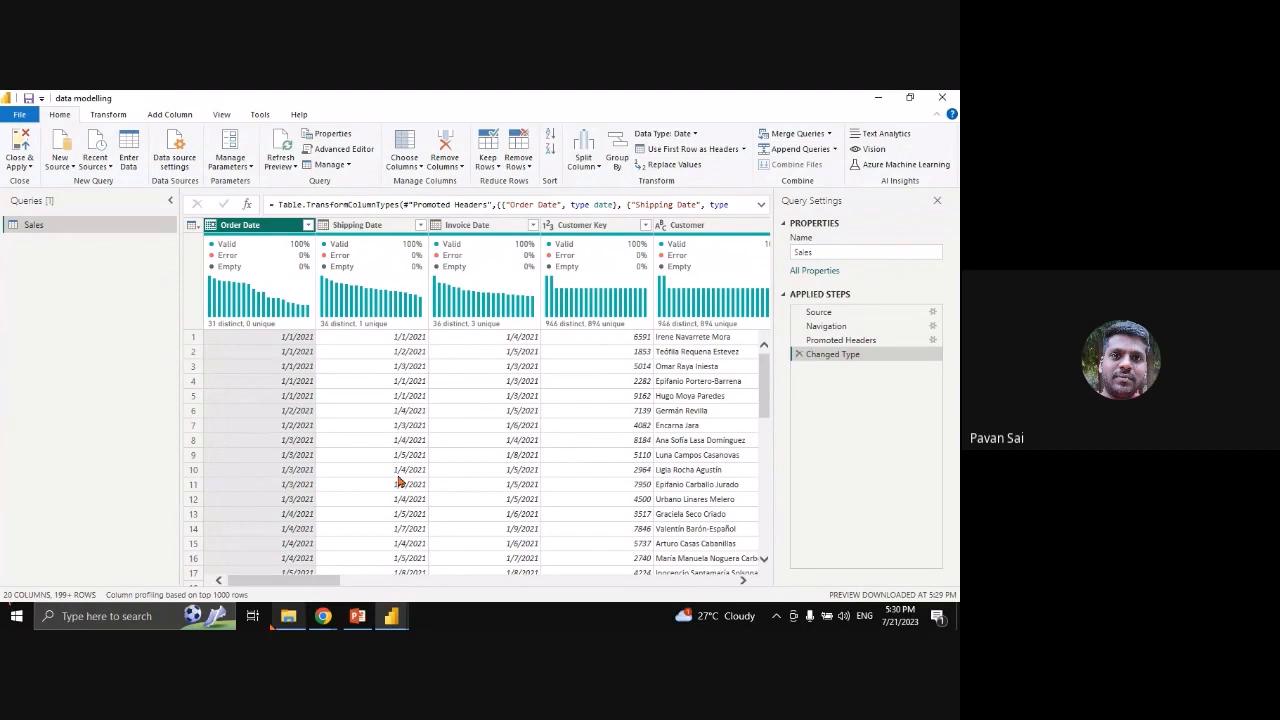
# Find Notepad through Windows search and open a blank note
pyautogui.click(166, 620)
pyautogui.write('notepa')
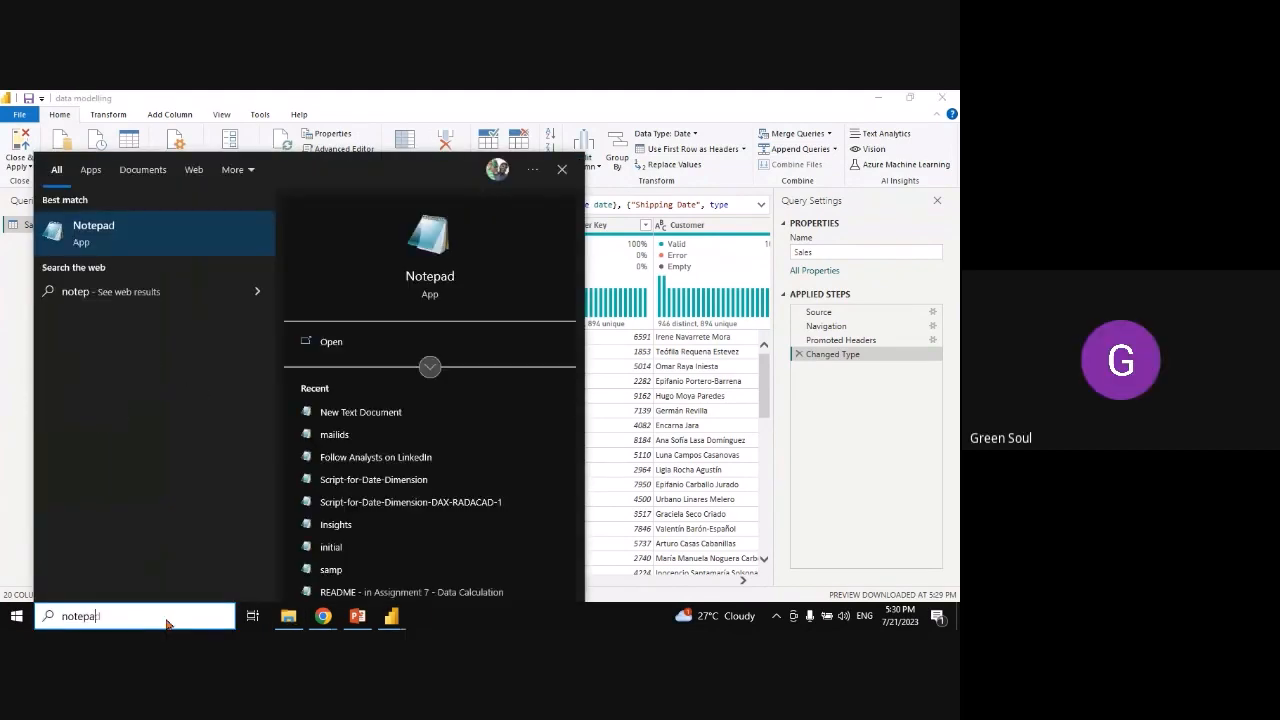
pyautogui.write('d')
pyautogui.press('Return')
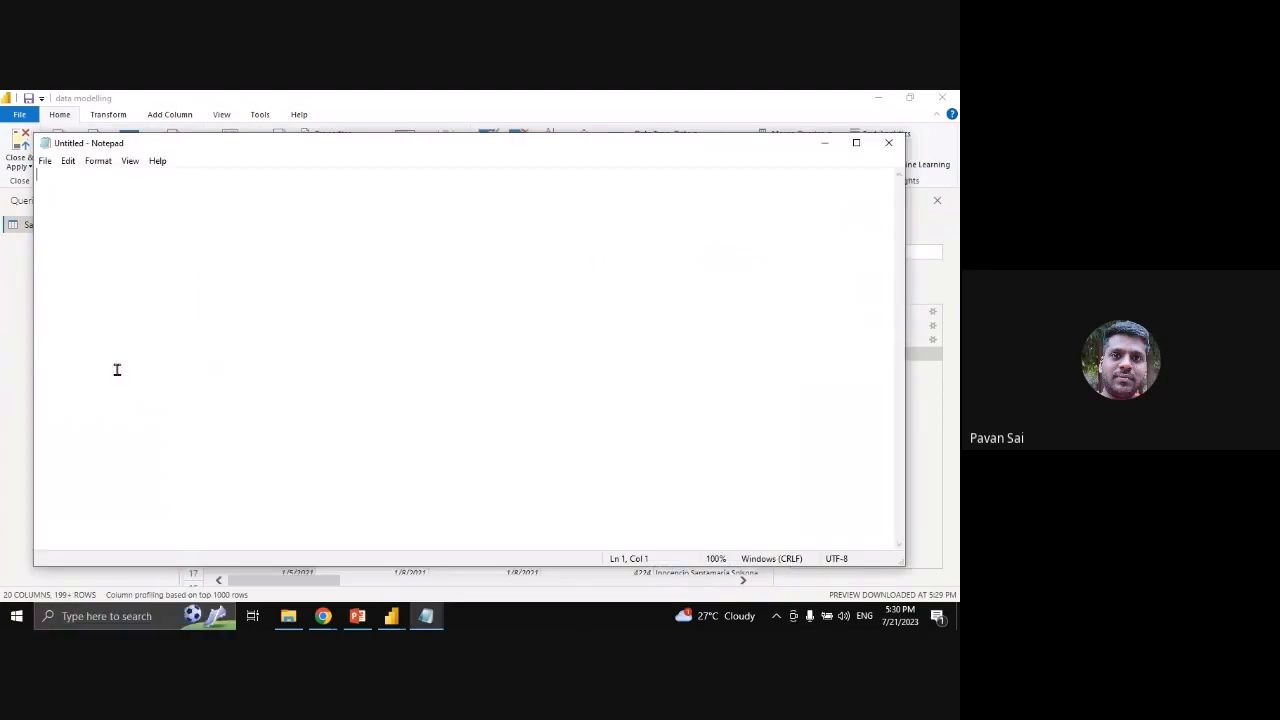
# Shrink the Notepad window and place it beside the Sales table so the data columns stay readable
pyautogui.moveTo(34, 134); pyautogui.dragTo(537, 169)
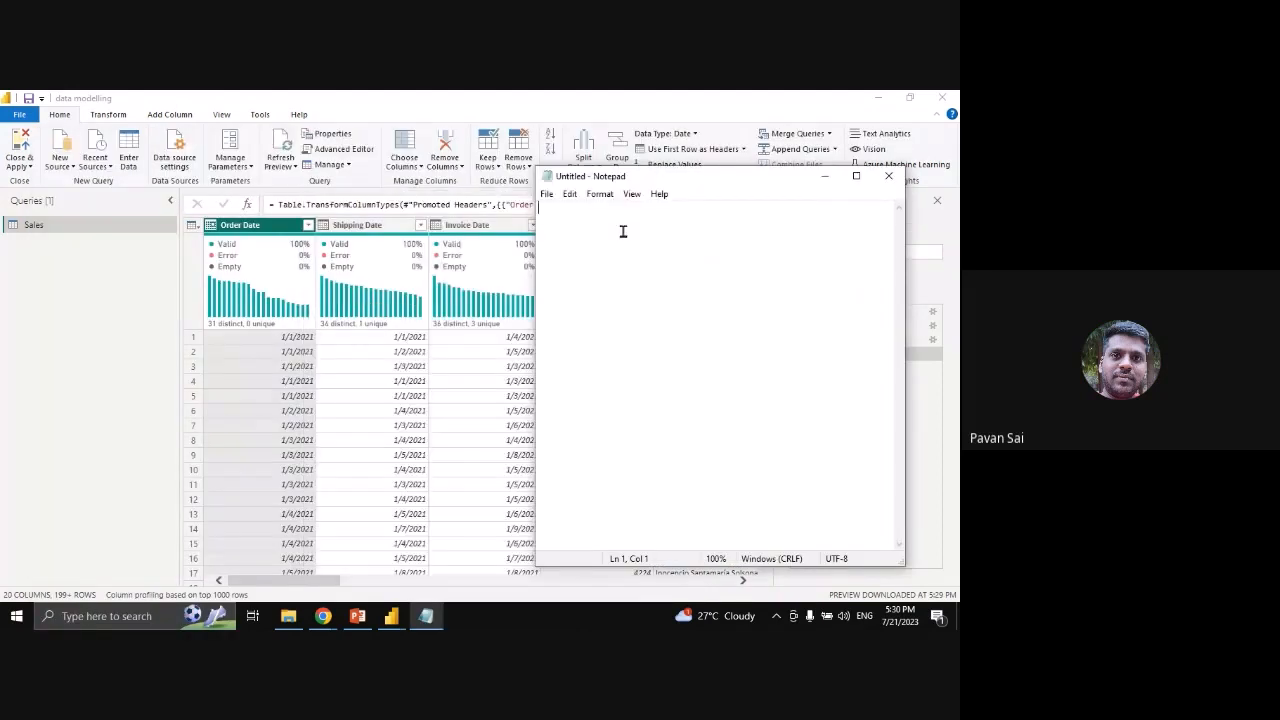
pyautogui.moveTo(710, 184)
pyautogui.mouseDown()
pyautogui.moveTo(780, 192)
pyautogui.moveTo(702, 205)
pyautogui.mouseUp()
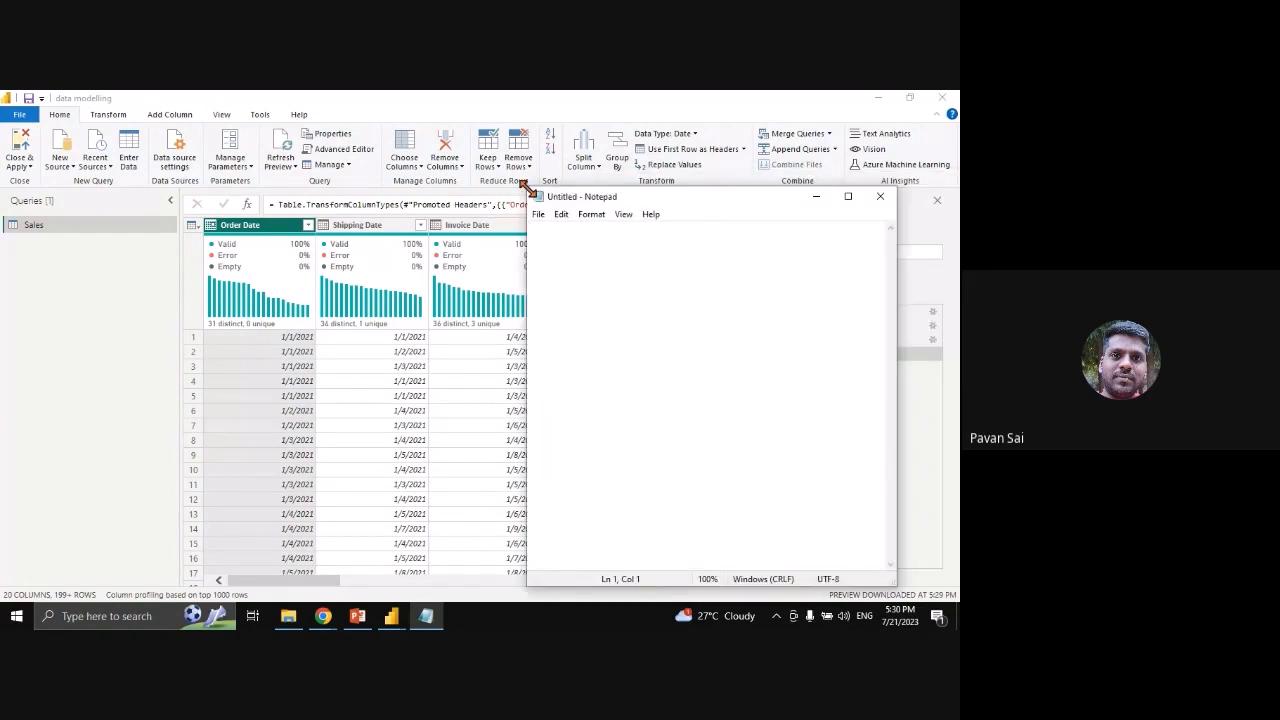
pyautogui.moveTo(527, 190); pyautogui.dragTo(657, 196)
pyautogui.moveTo(772, 207); pyautogui.dragTo(803, 200)
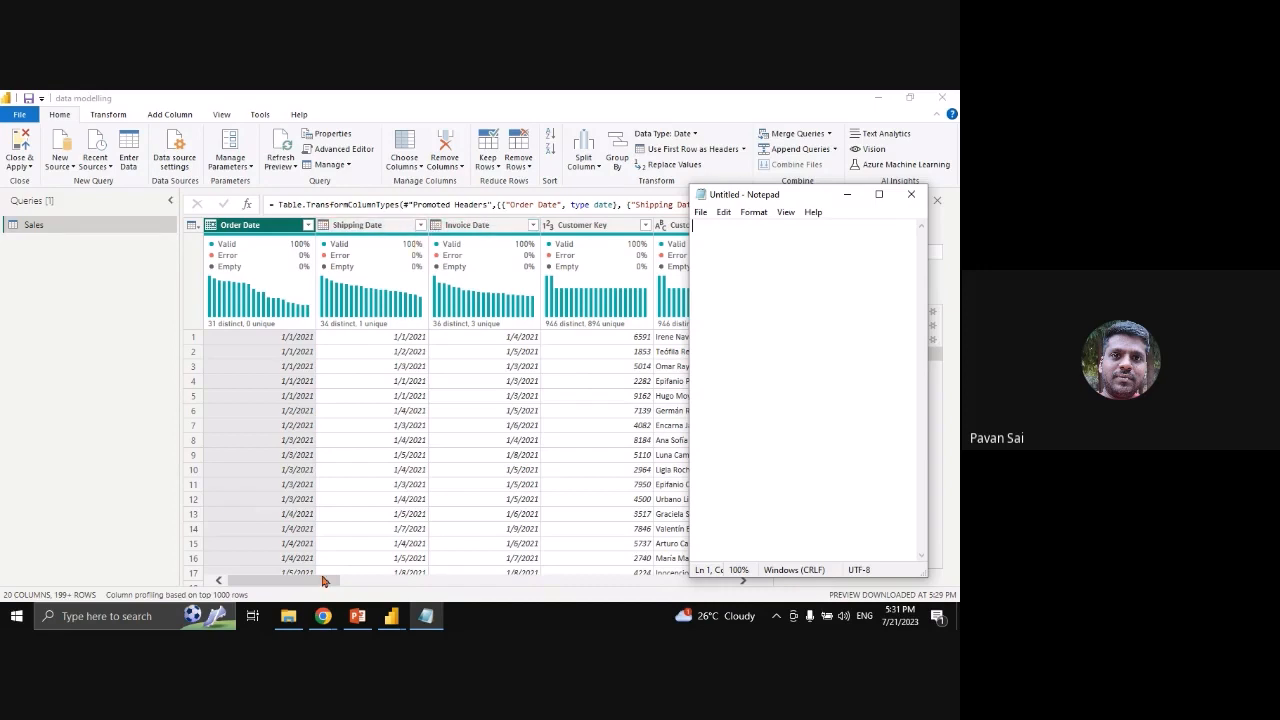
# Bring the customer and store columns into view, and write "facts + dimension" as the first line of the note
pyautogui.moveTo(323, 581); pyautogui.dragTo(390, 588)
pyautogui.click(430, 617)
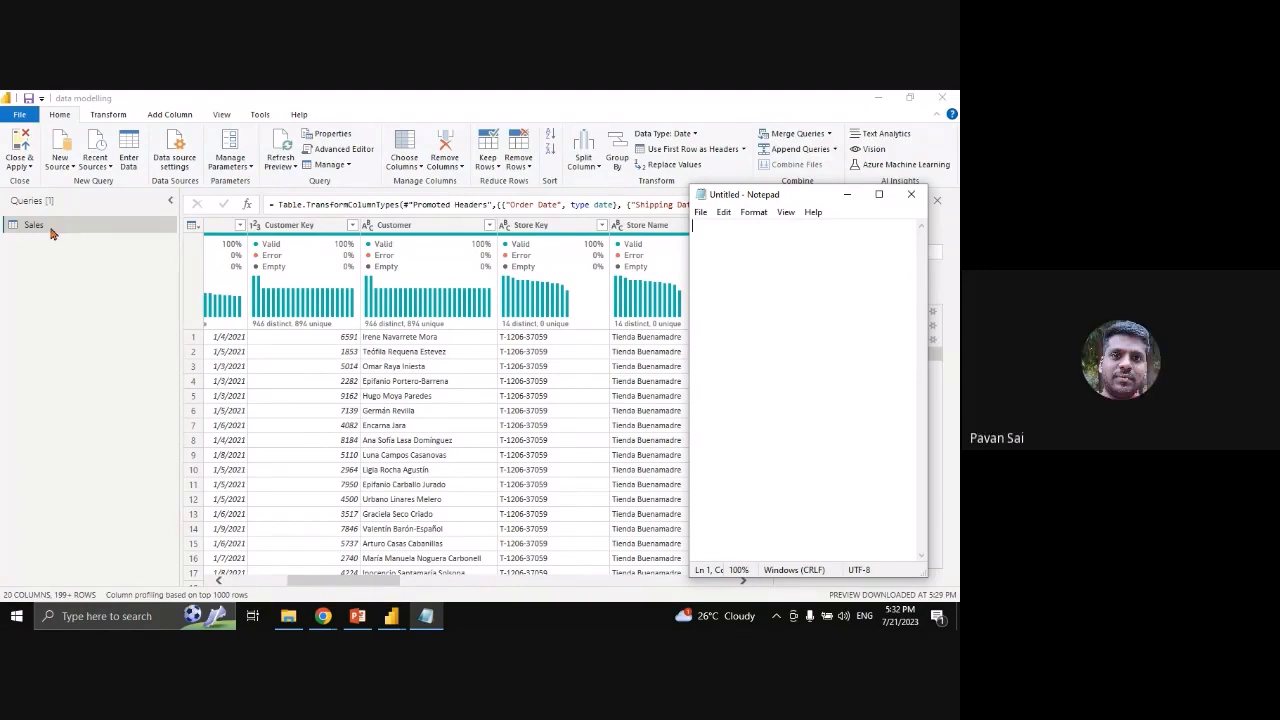
pyautogui.write('fact')
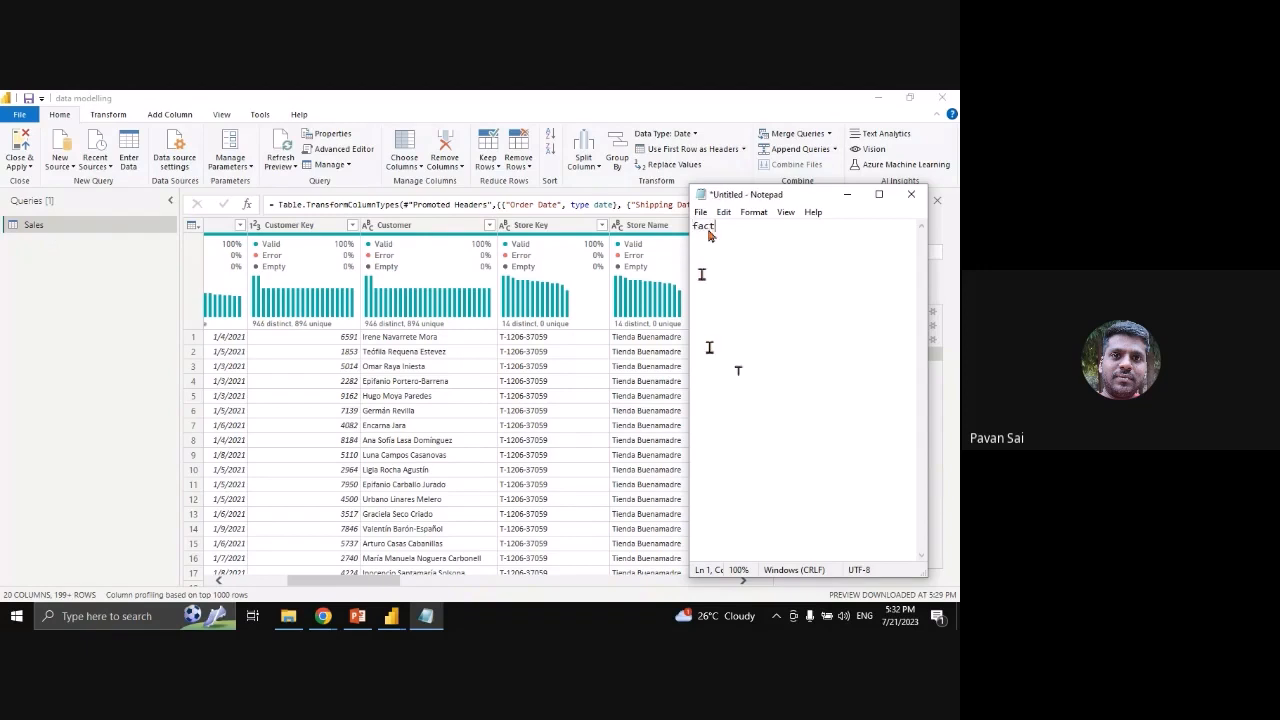
pyautogui.write('s + dimension')
pyautogui.press('Return')
# Add the note "normalization - facts and dimensions and create relationships" below the first line, wrapping it onto a second line
pyautogui.write('normalization - facts')
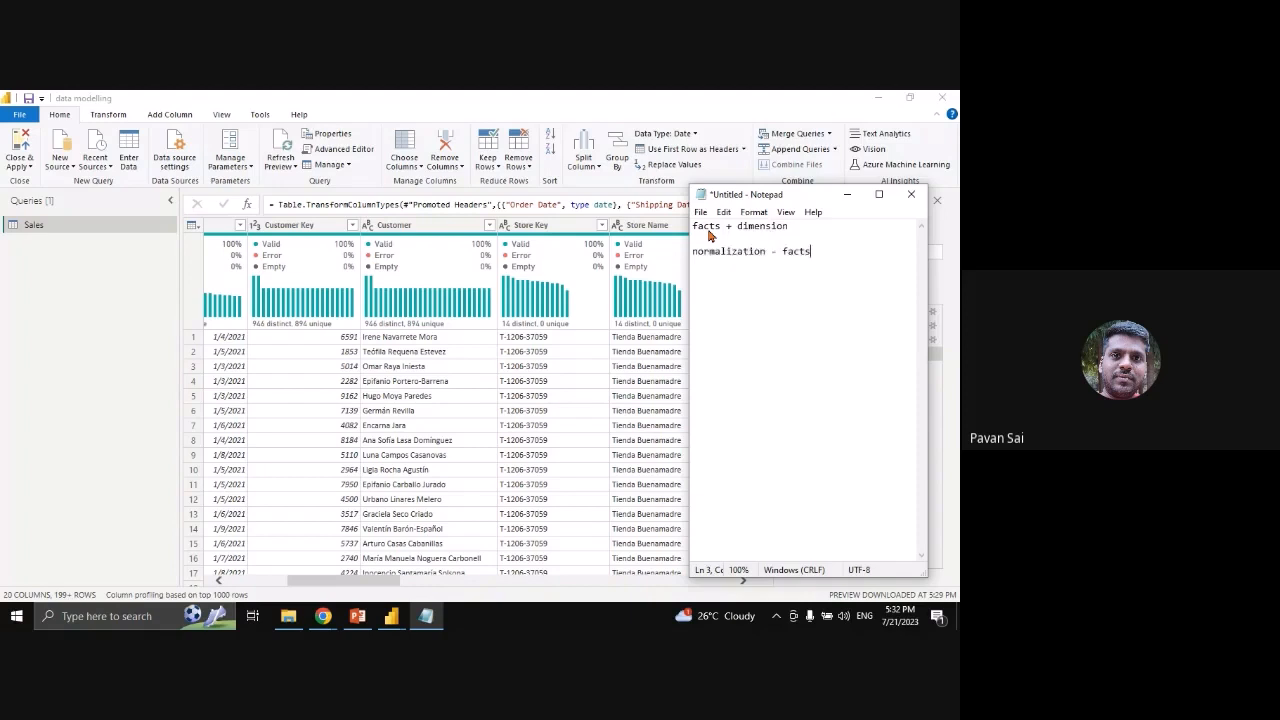
pyautogui.write(' and dimesn')
pyautogui.press('BackSpace')
pyautogui.press('BackSpace')
pyautogui.write('nsions')
pyautogui.press('Return')
pyautogui.write('and creati')
pyautogui.press('BackSpace')
pyautogui.write('e relationship')
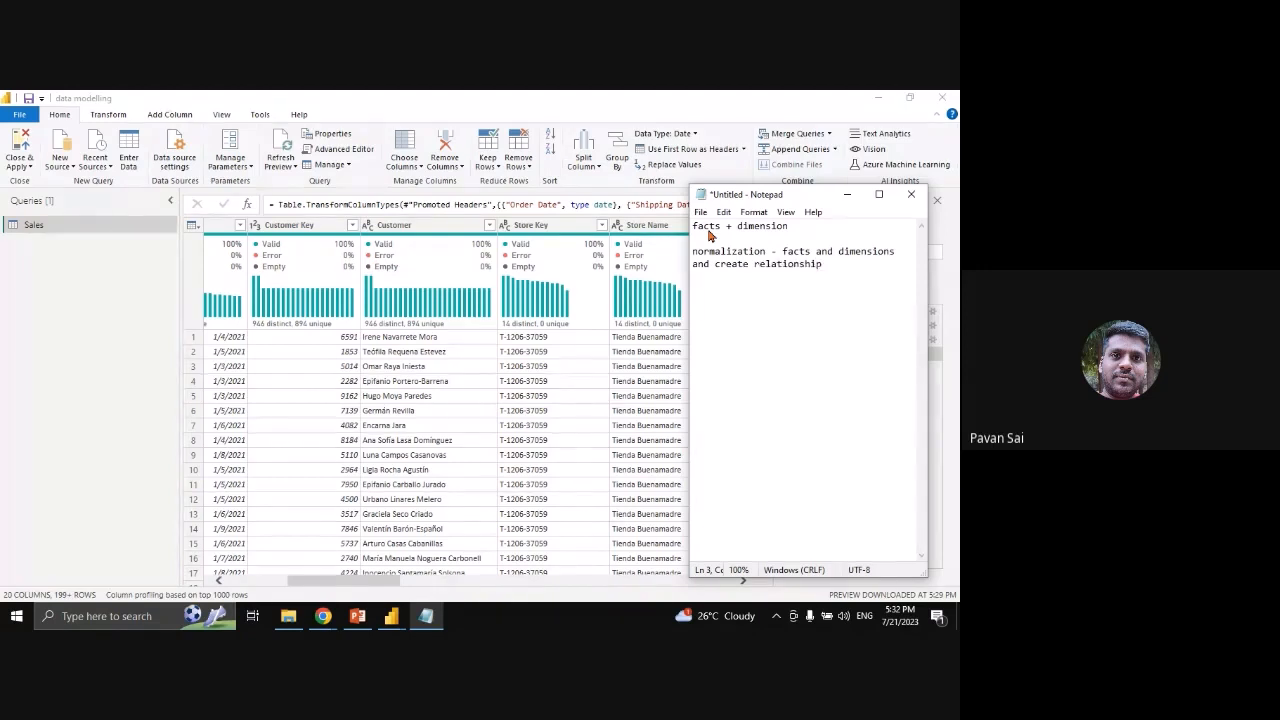
pyautogui.write('s')
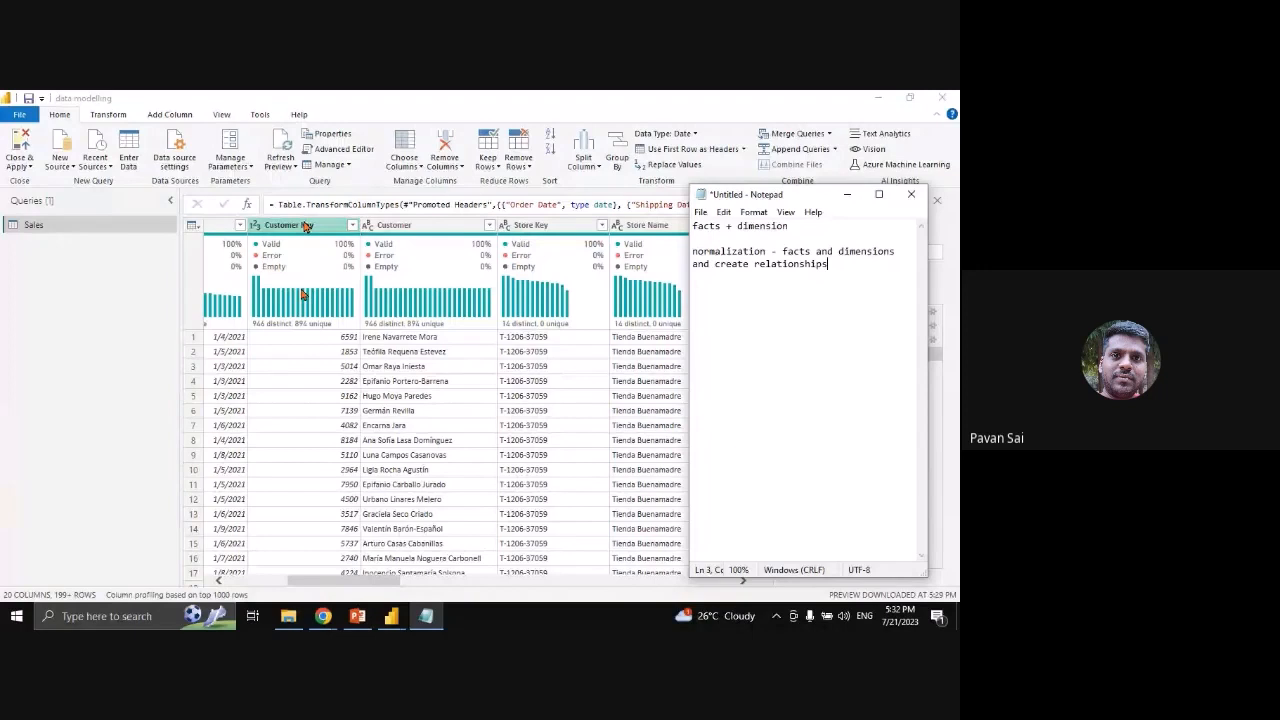
# Switch to the Data Modelling presentation in PowerPoint and show the slide on primary keys, foreign keys and relationships
pyautogui.hotkey('alt', 'Tab')
pyautogui.scroll(2, 307, 371)
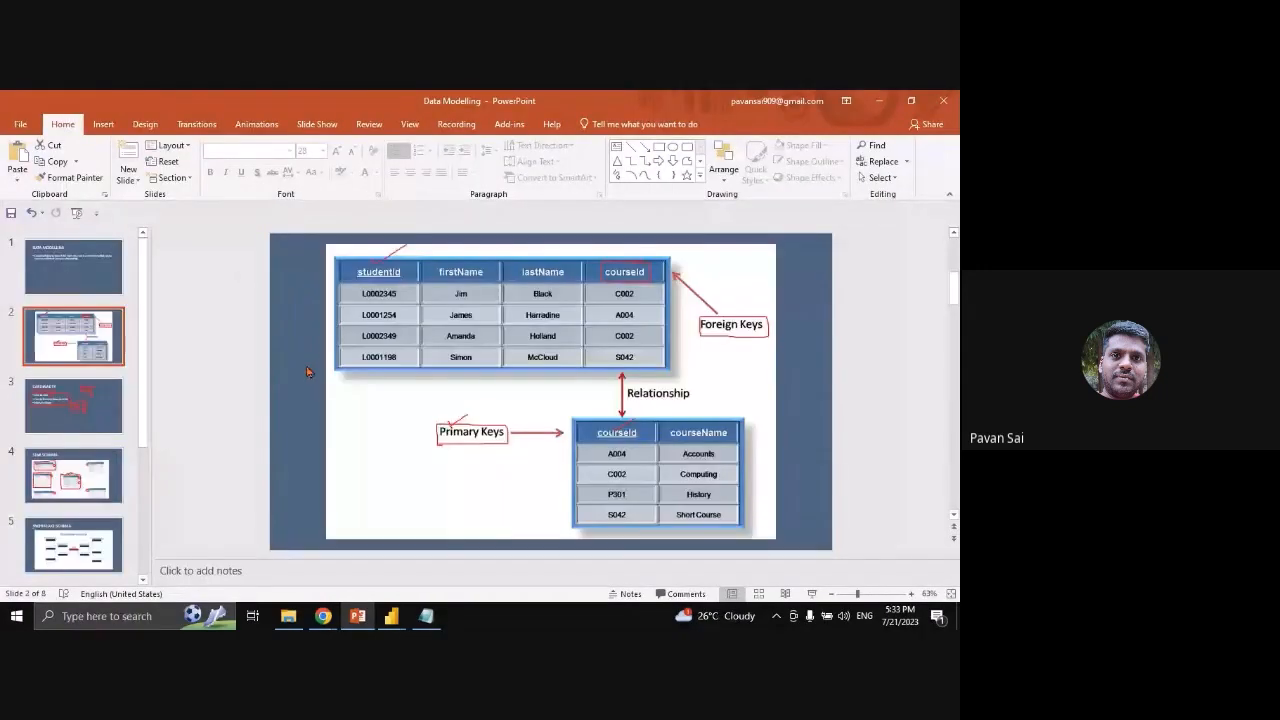
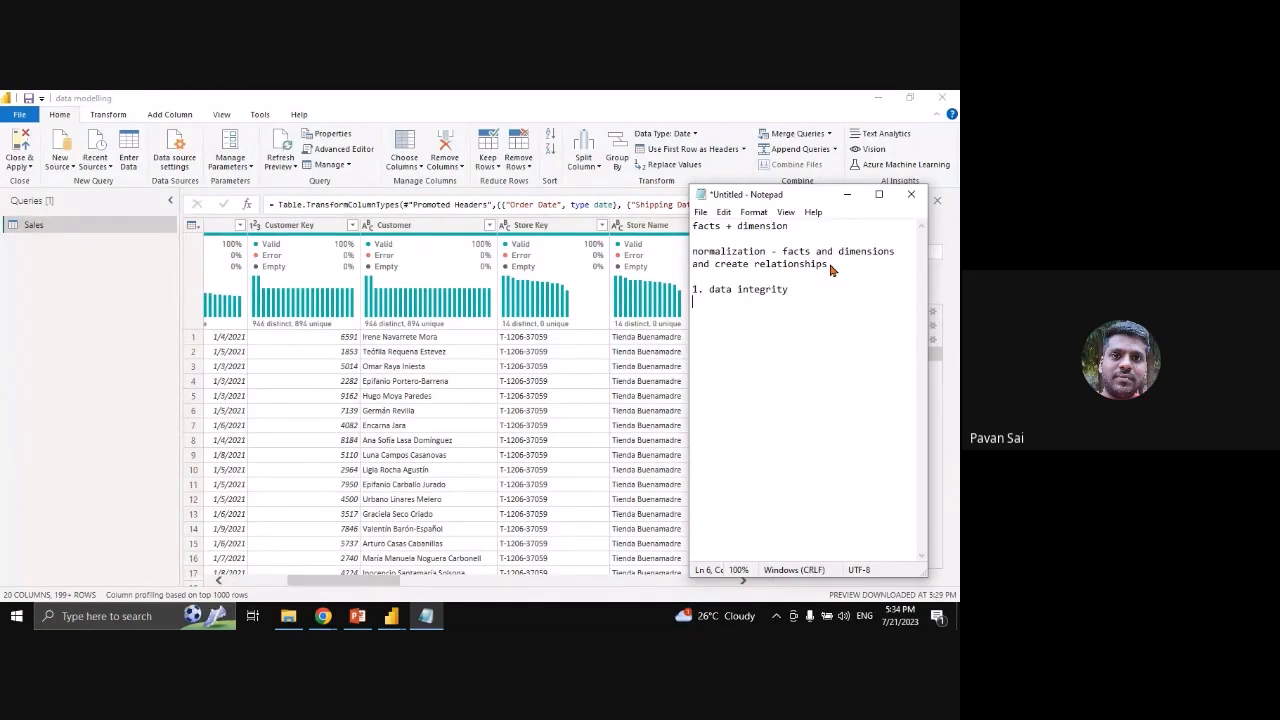
# Add "2. data redundancy" to the note below the data integrity item
pyautogui.click(803, 293)
pyautogui.click(803, 296)
pyautogui.write('2. data redundancu')
pyautogui.press('BackSpace')
pyautogui.write('y')
pyautogui.press('Return')
# Start a third list item with "3." in the note and minimize Notepad to return to the Sales query
pyautogui.doubleClick(805, 301)
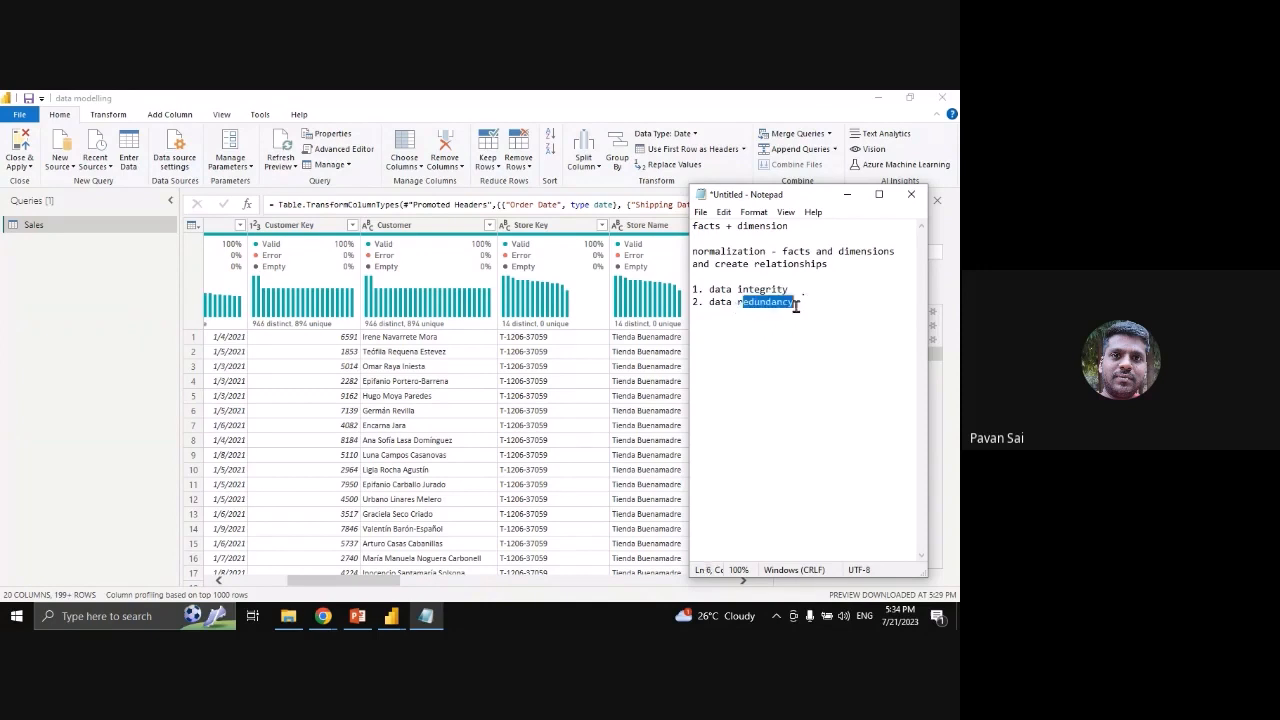
pyautogui.click(804, 308)
pyautogui.write('3.')
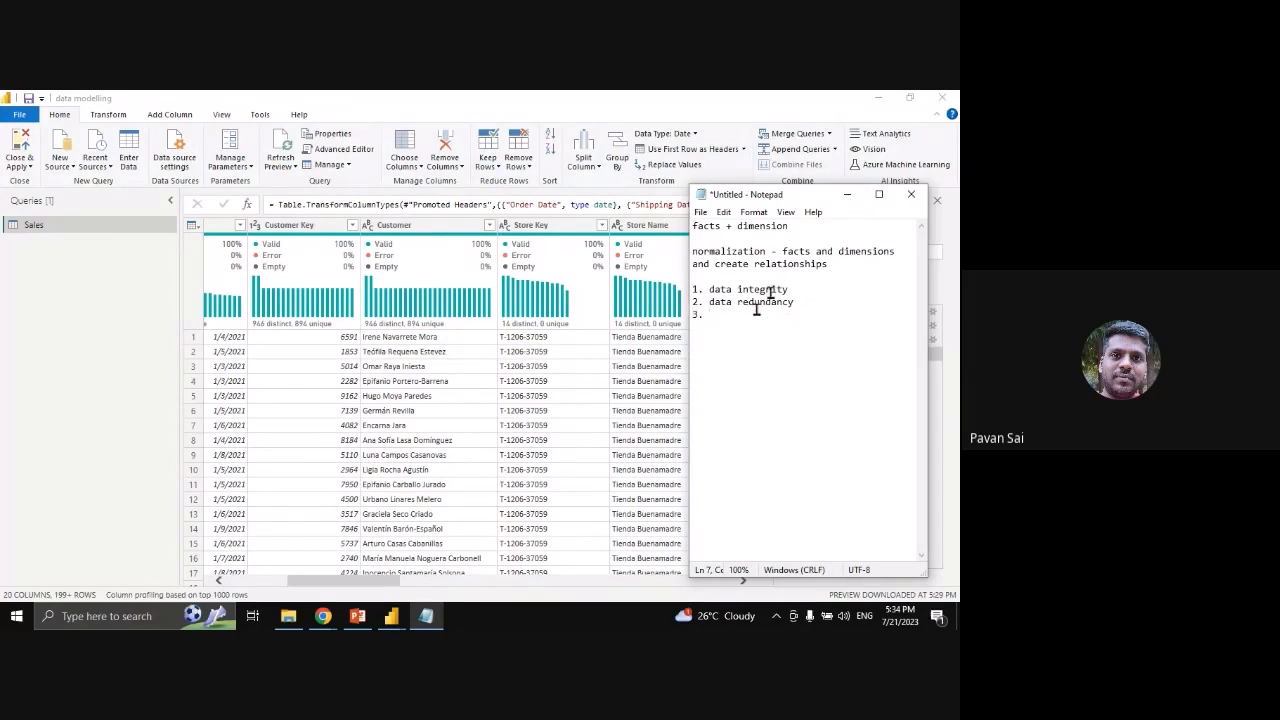
pyautogui.moveTo(757, 310); pyautogui.dragTo(760, 310)
pyautogui.click(794, 303)
pyautogui.click(847, 197)
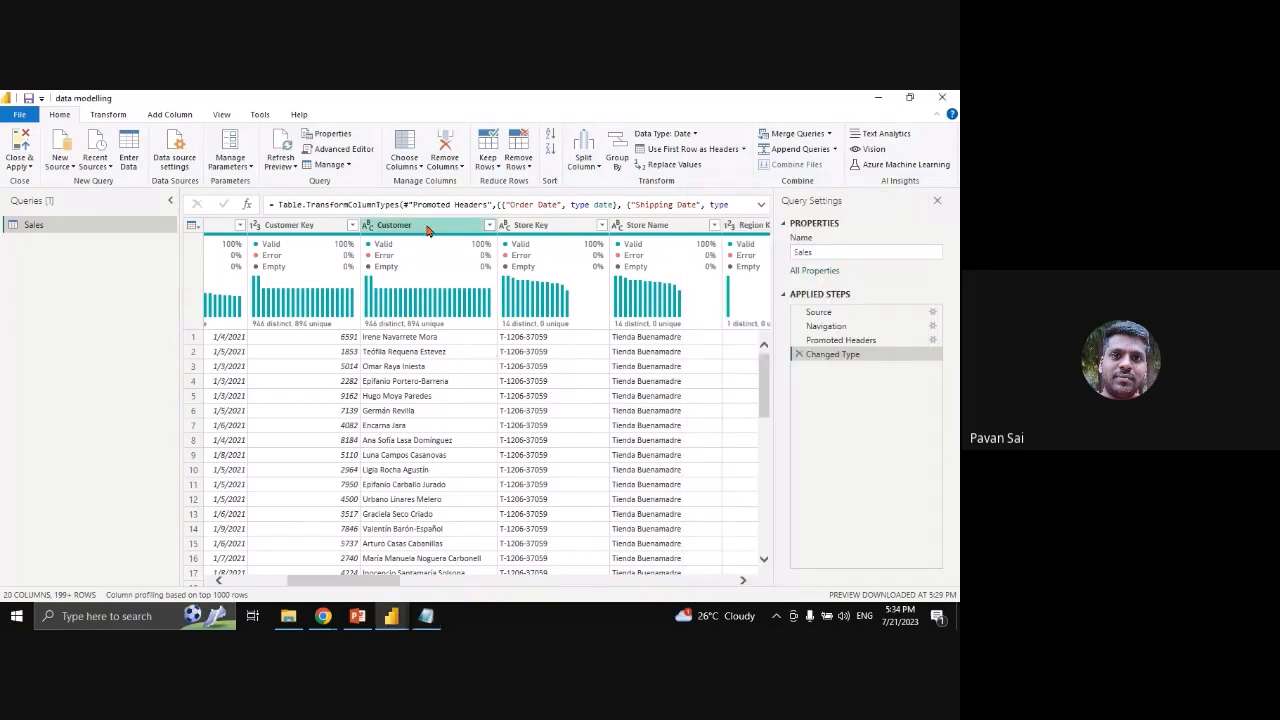
# Base the column profiling on the entire data set and check the Customer column's distinct and unique counts
pyautogui.click(147, 594)
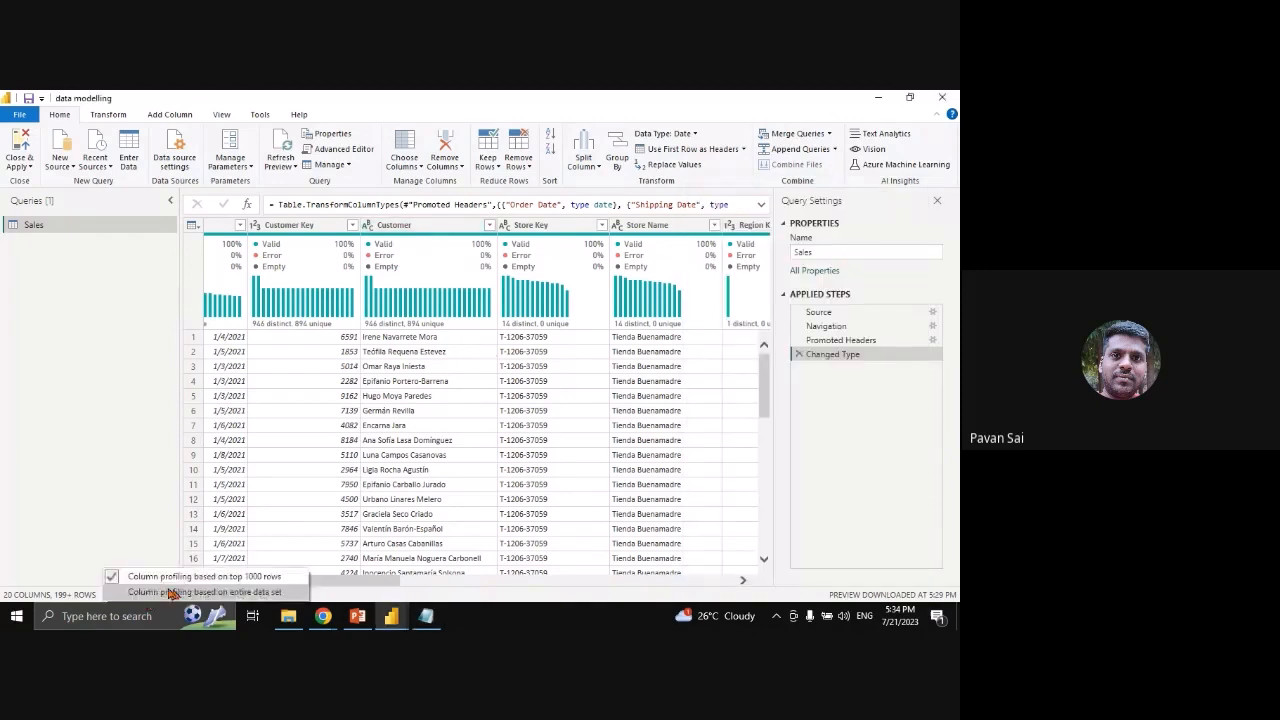
pyautogui.click(172, 592)
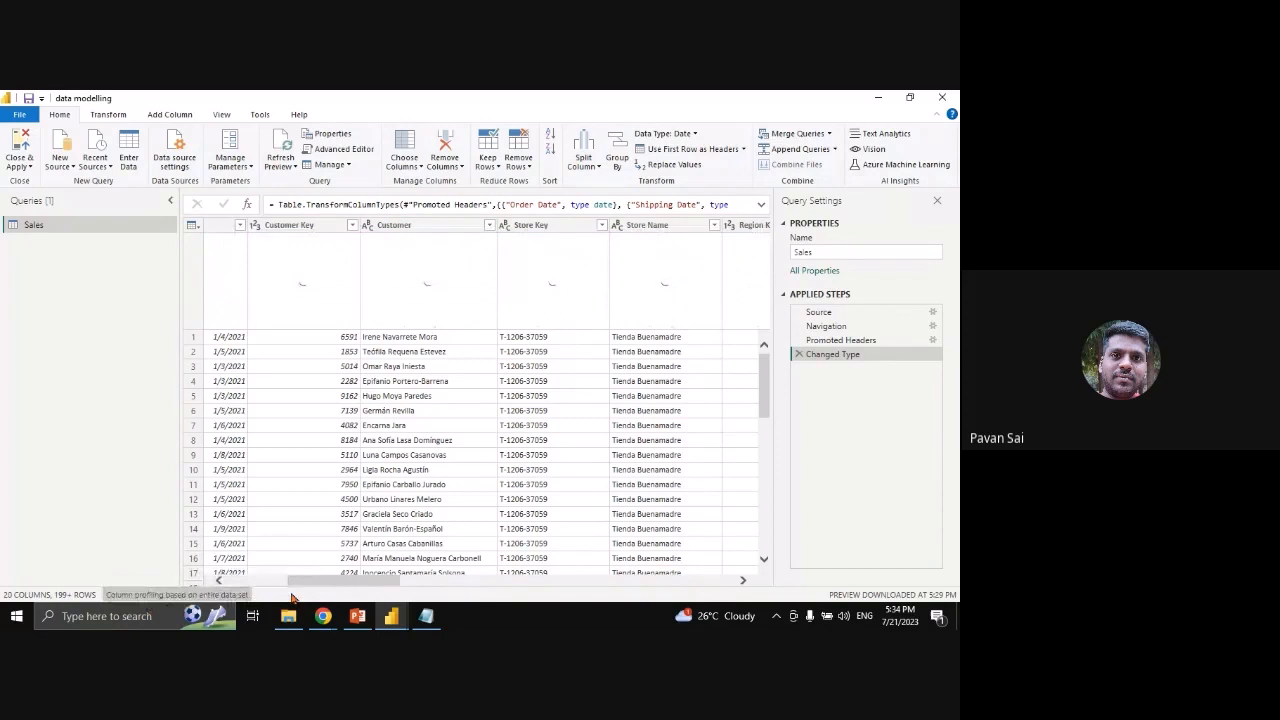
pyautogui.click(440, 229)
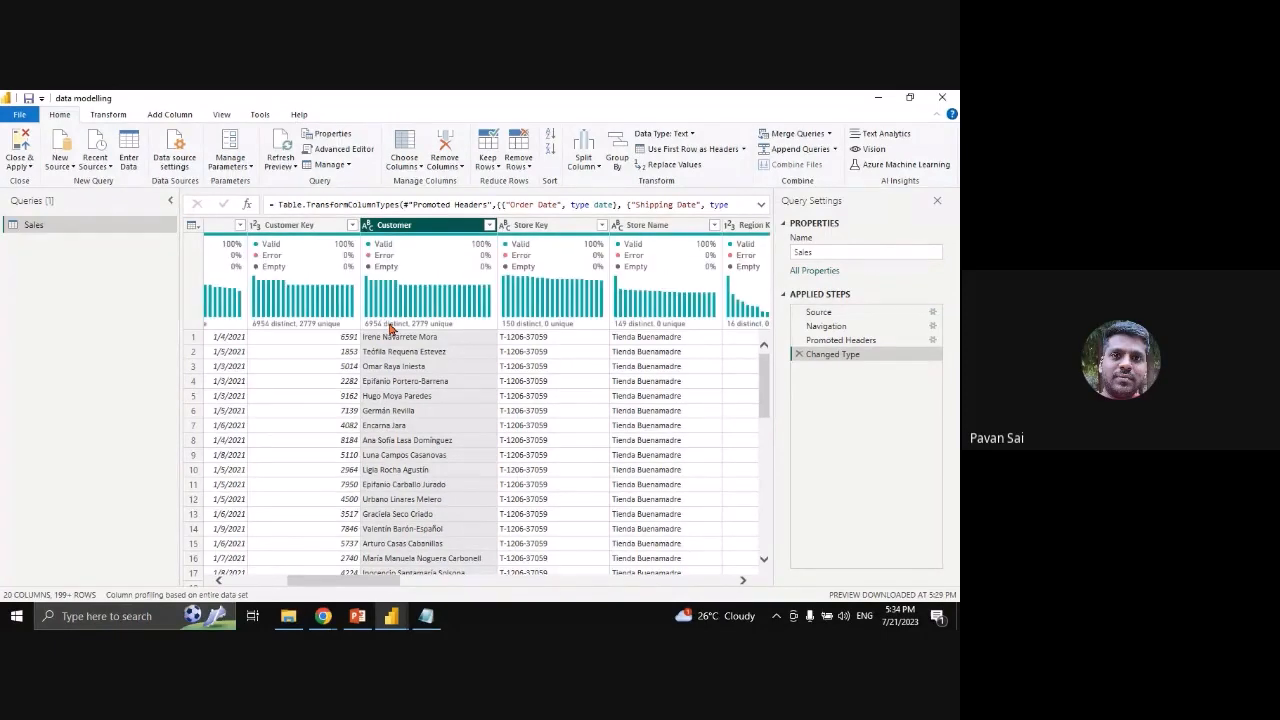
pyautogui.moveTo(379, 330)
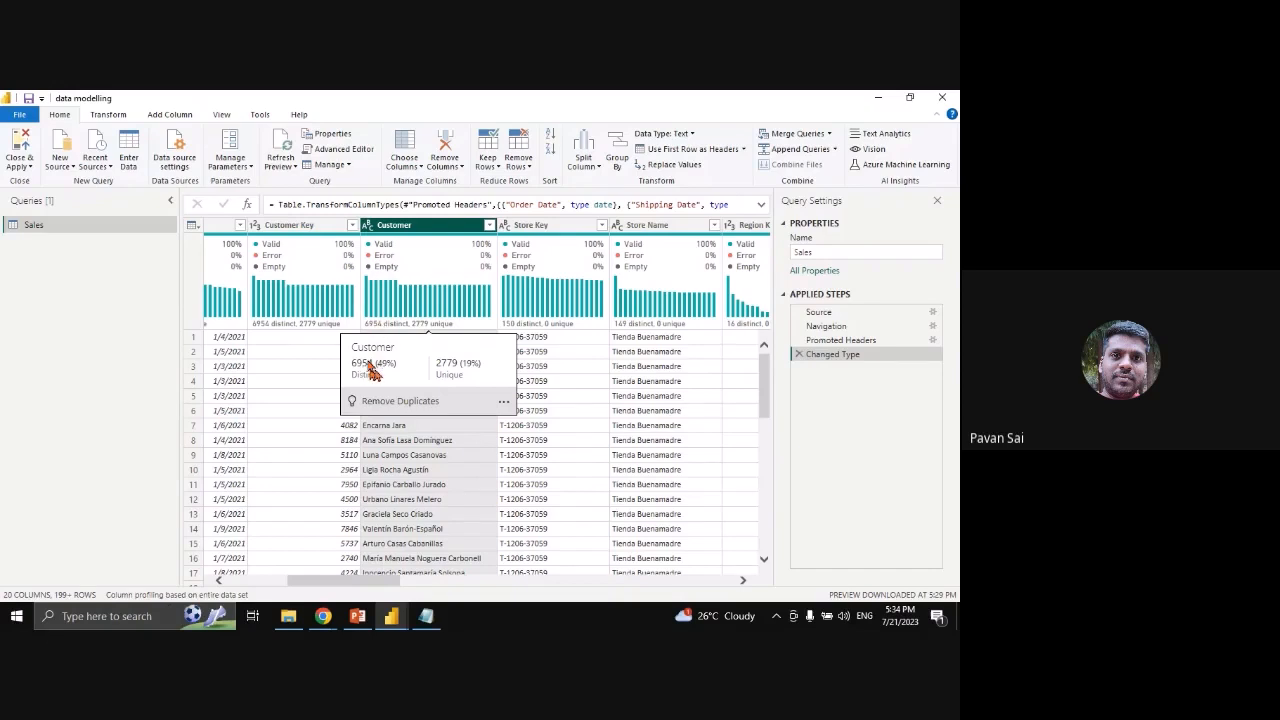
# Count the rows of the Sales table, removing the Counted Rows step after reading the result
pyautogui.click(105, 114)
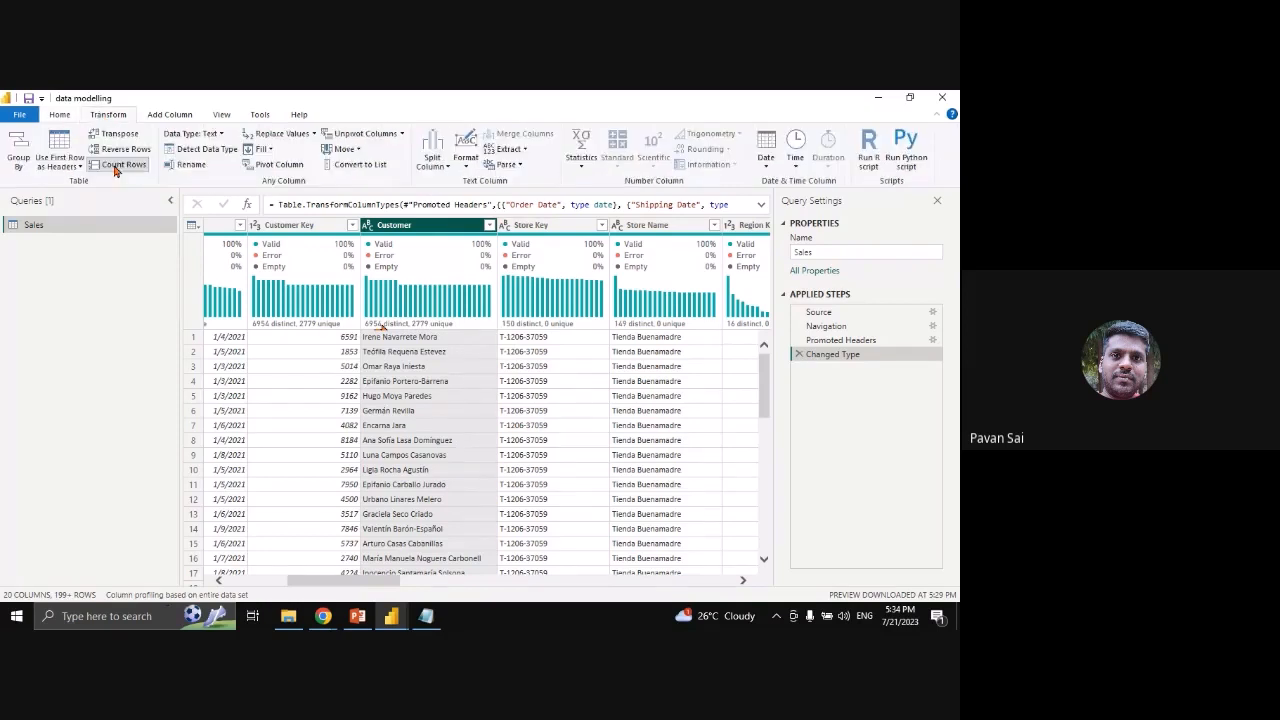
pyautogui.click(118, 165)
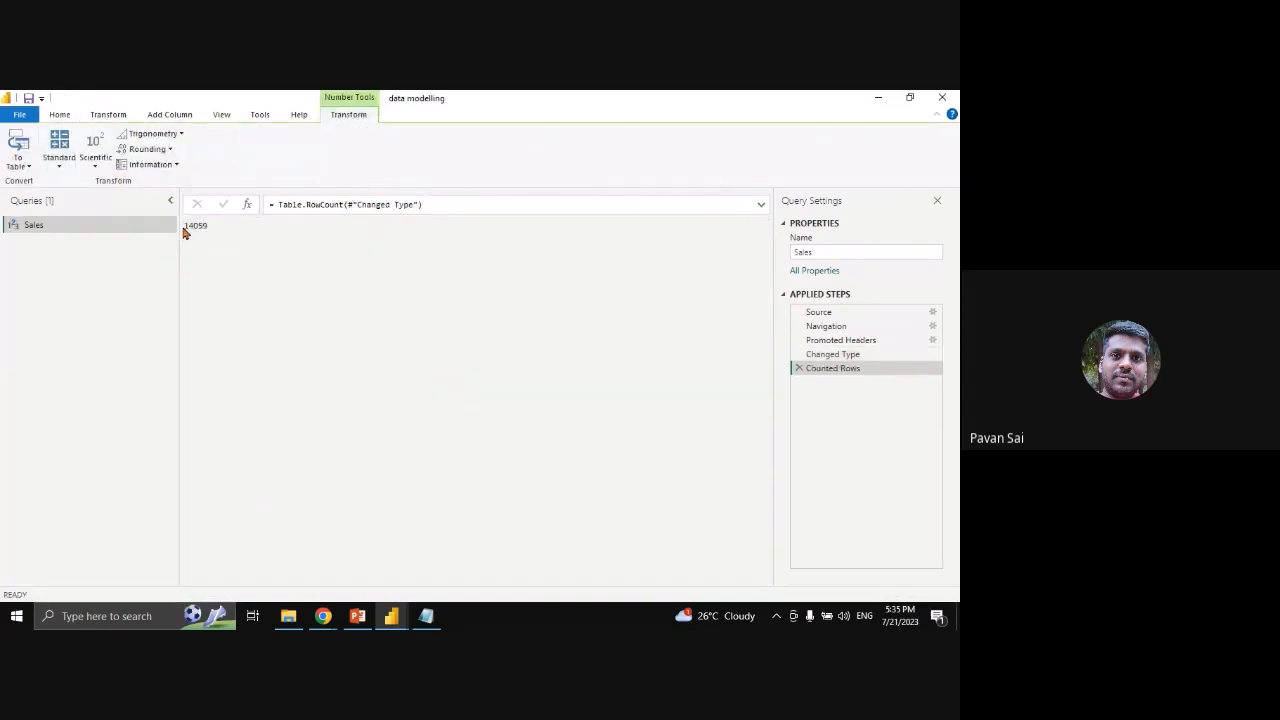
pyautogui.doubleClick(186, 228)
pyautogui.click(798, 369)
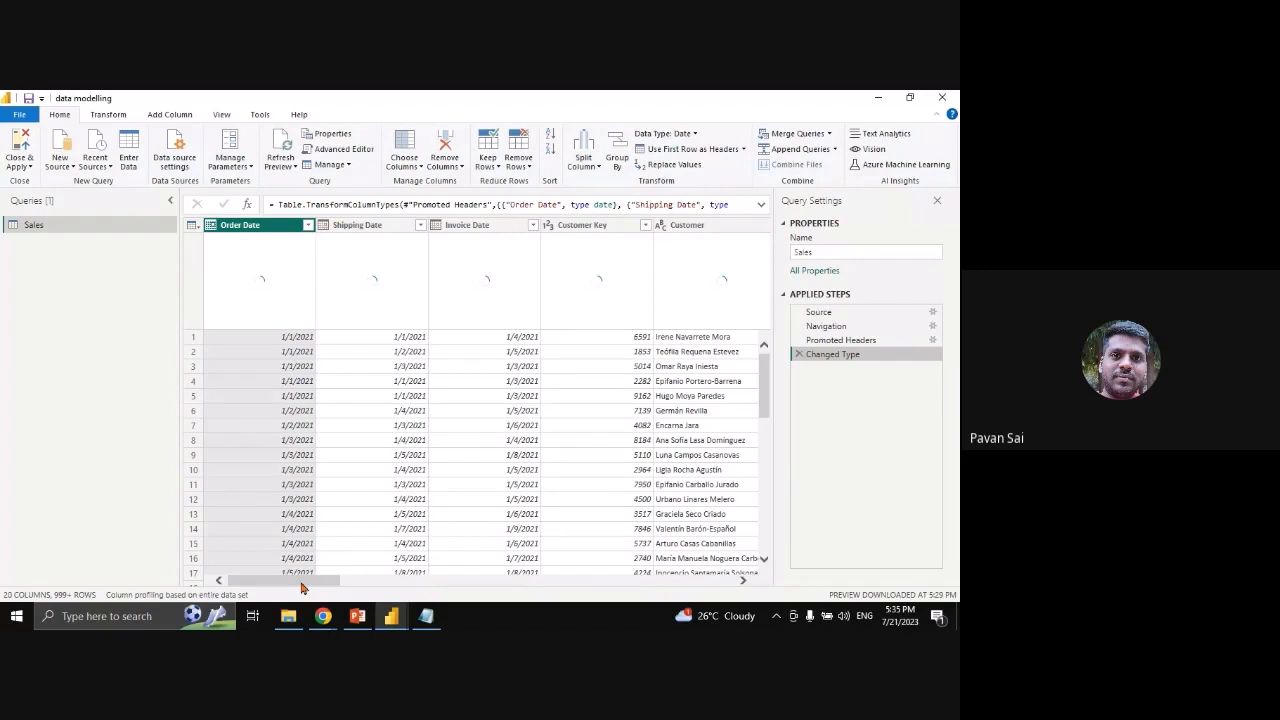
# Select the Customer column in the Sales query and highlight "data redundancy" in the Notepad note
pyautogui.moveTo(301, 586); pyautogui.dragTo(327, 589)
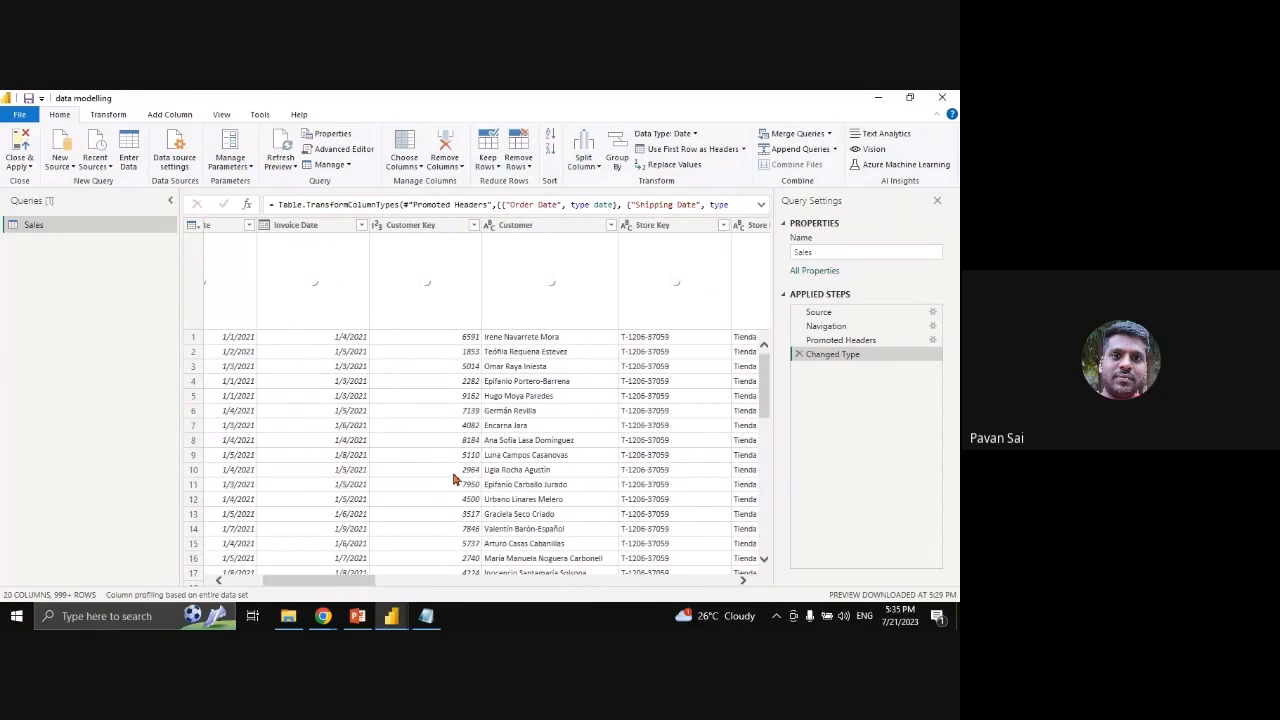
pyautogui.click(517, 226)
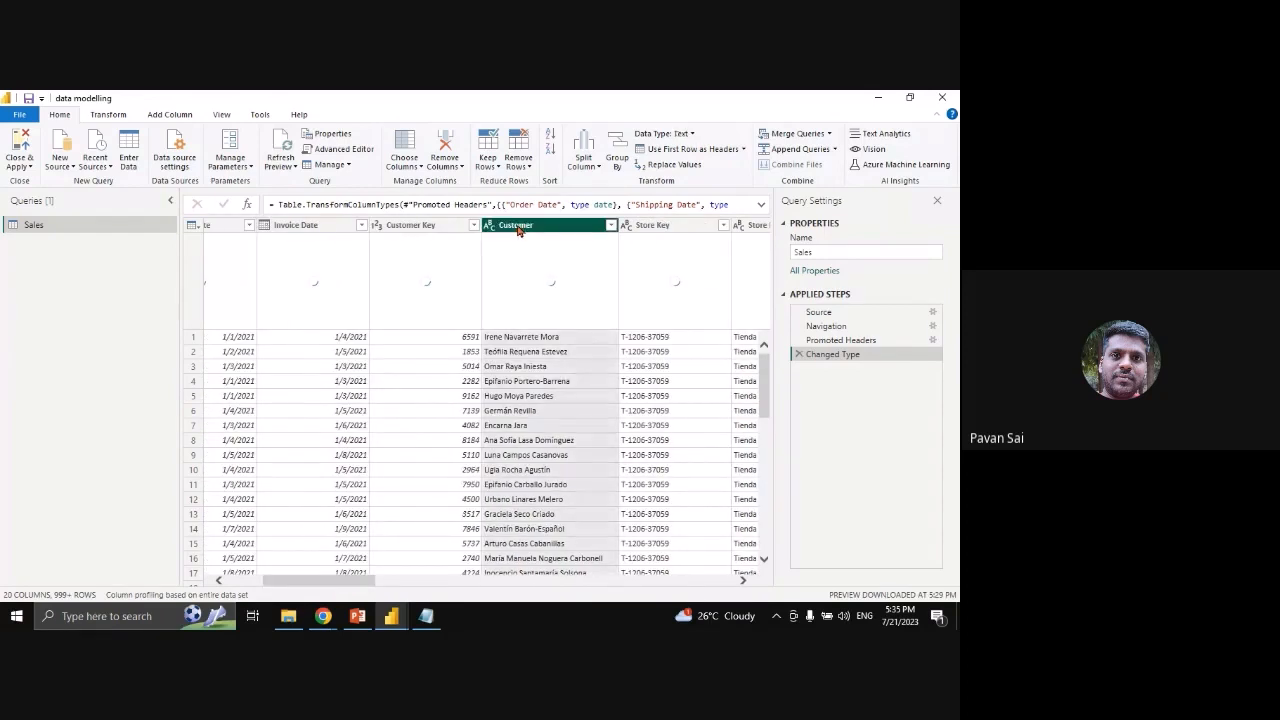
pyautogui.moveTo(363, 584); pyautogui.dragTo(390, 586)
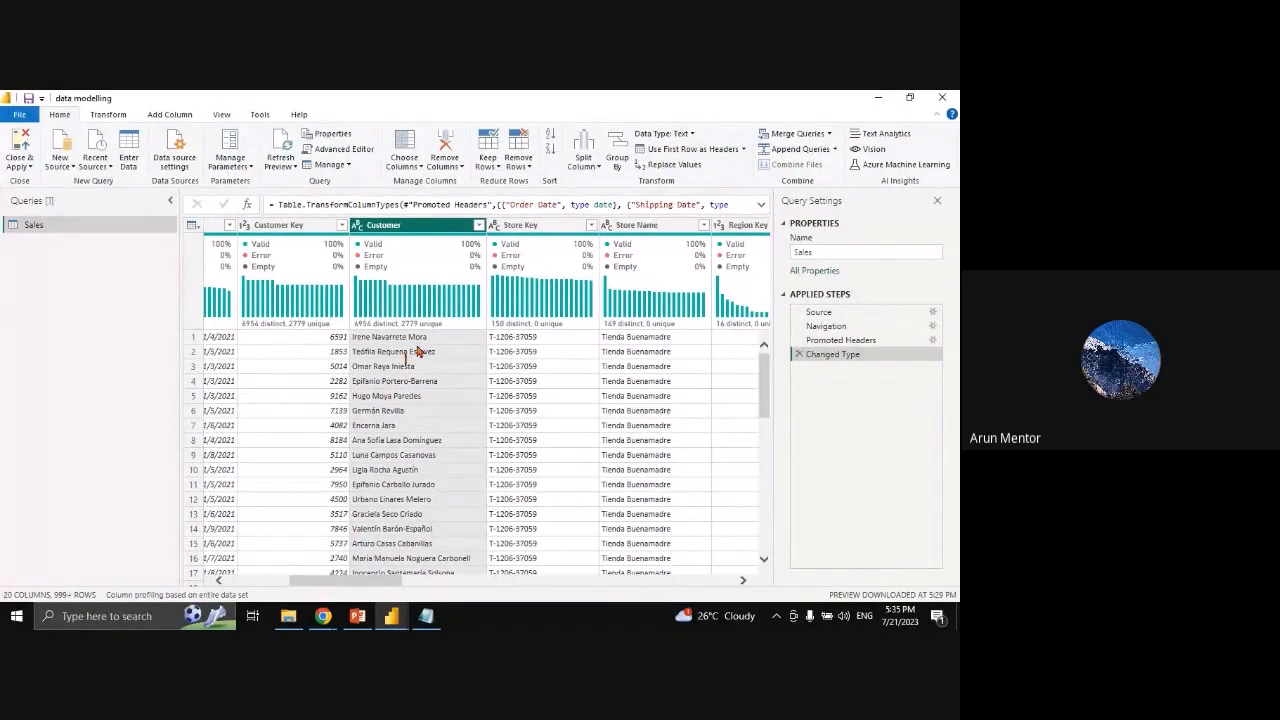
pyautogui.click(426, 615)
pyautogui.moveTo(794, 302); pyautogui.dragTo(706, 303)
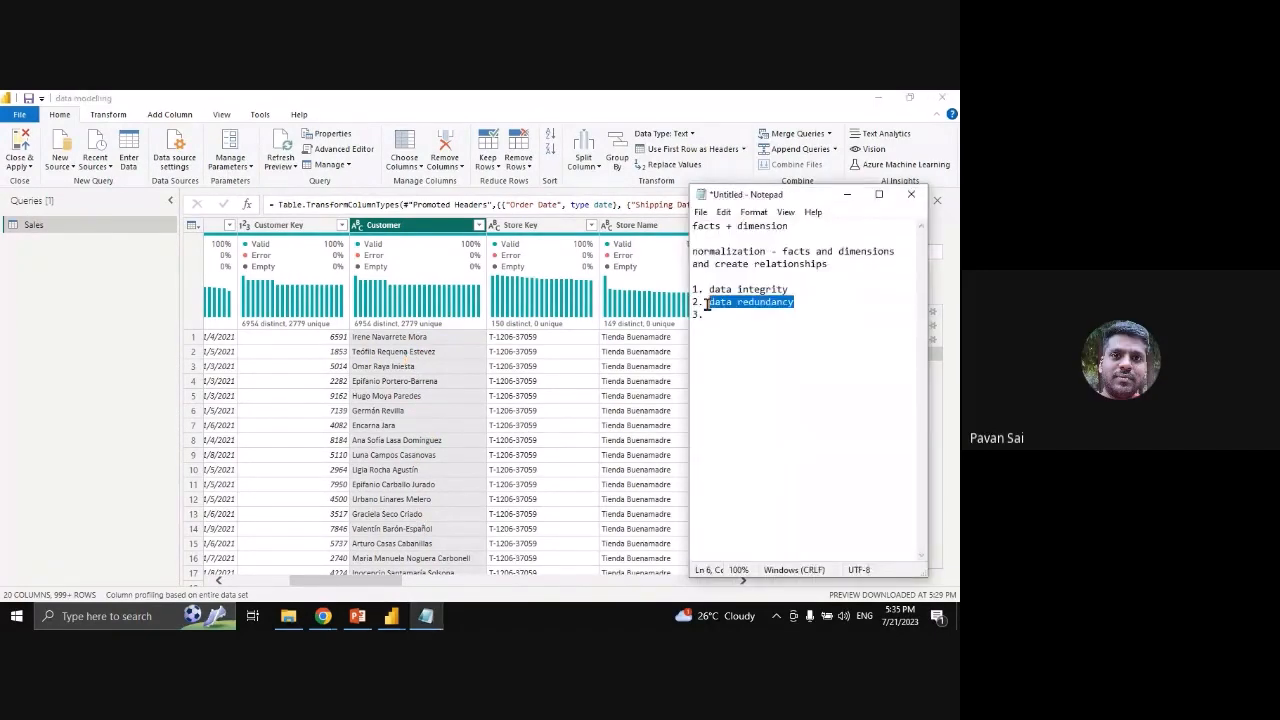
pyautogui.click(736, 322)
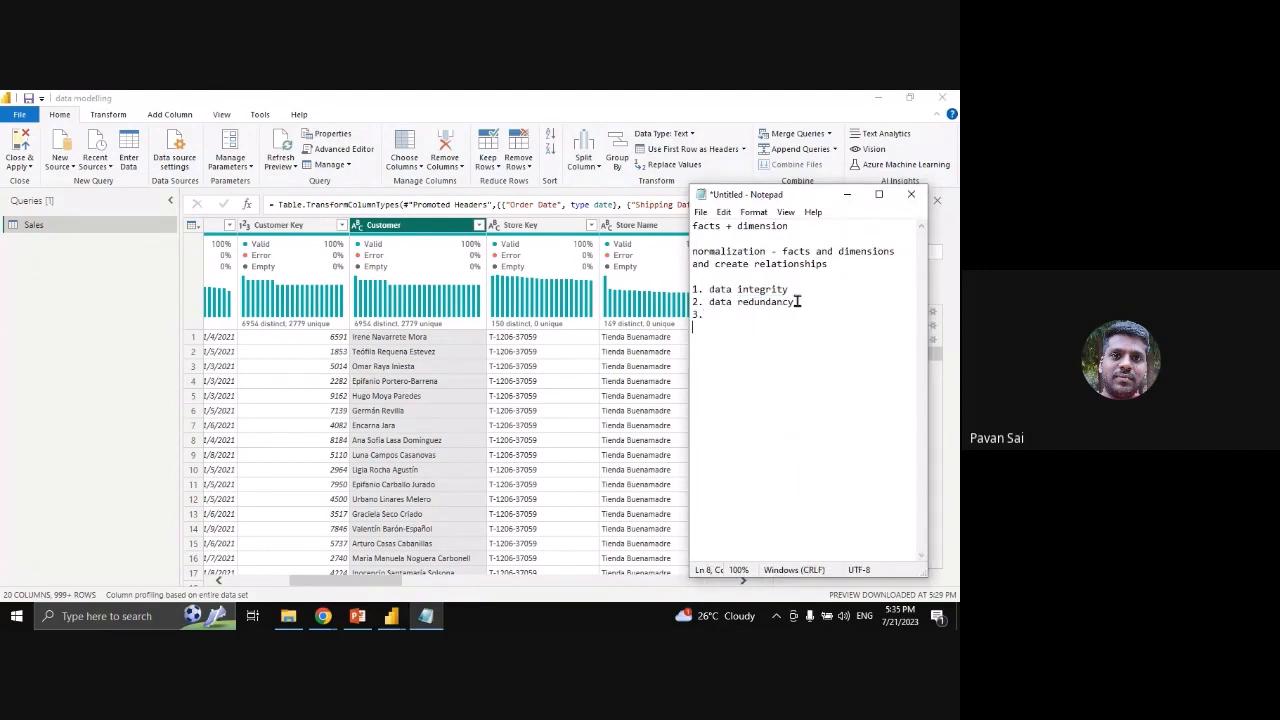
# Return to the Sales query and compare the Customer Key and Customer column profiles
pyautogui.click(417, 273)
pyautogui.click(311, 228)
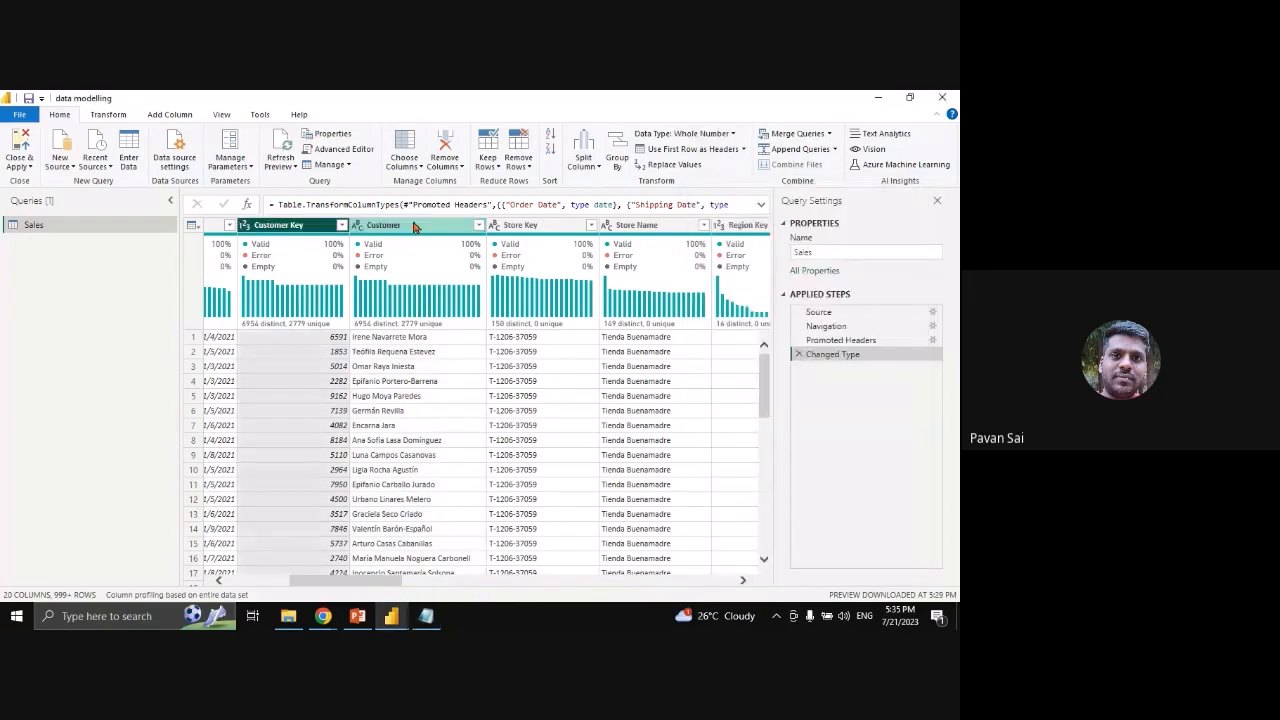
pyautogui.click(393, 227)
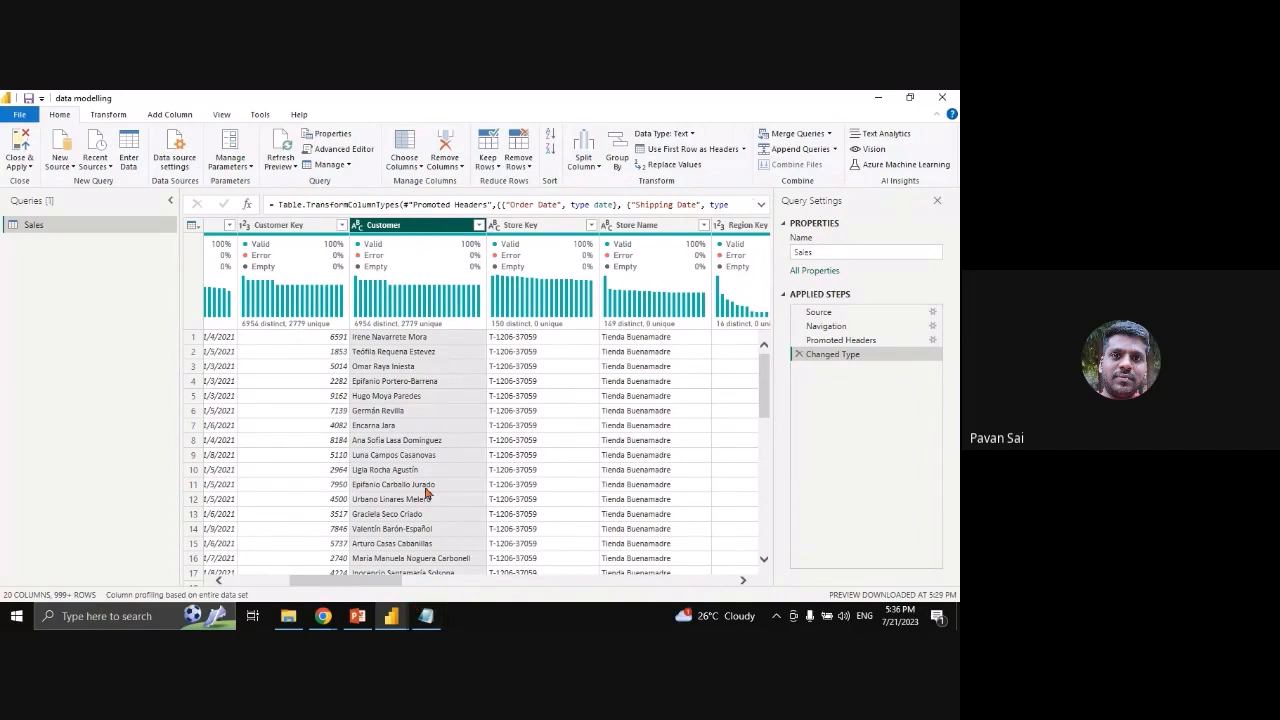
# Switch to the Notepad note and complete the third list item as "performance"
pyautogui.click(426, 616)
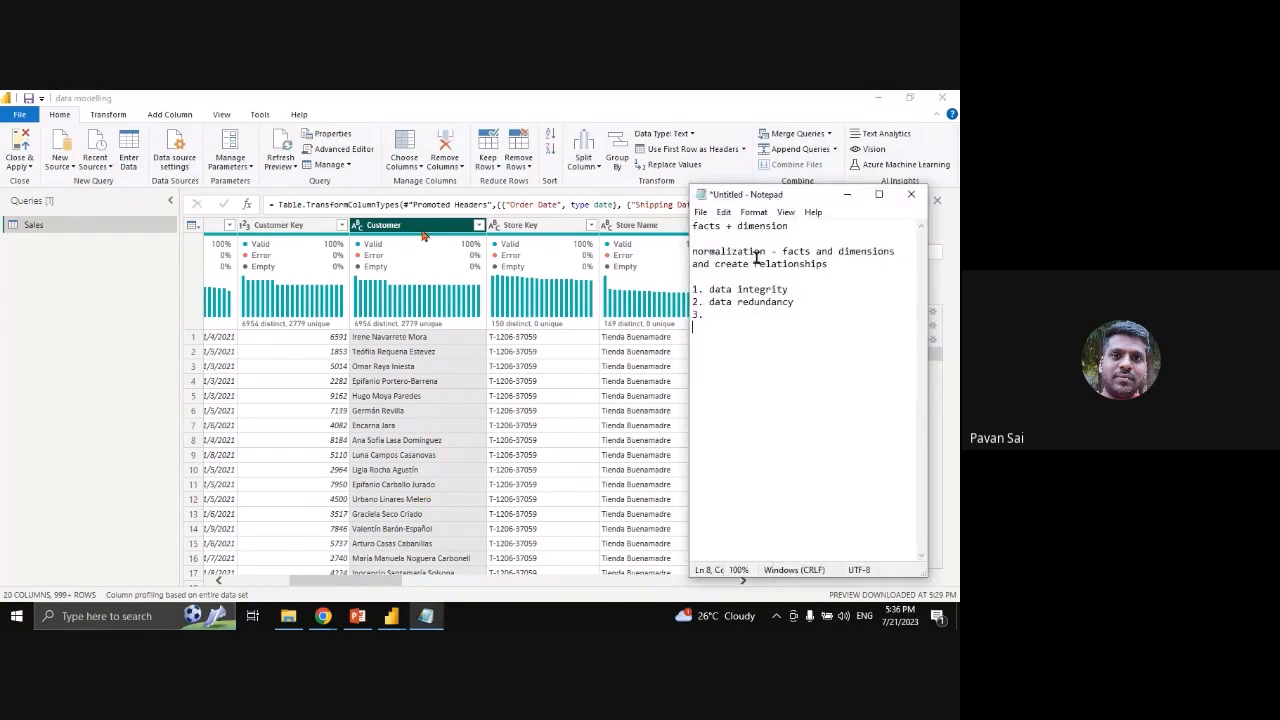
pyautogui.click(743, 318)
pyautogui.moveTo(703, 320); pyautogui.dragTo(693, 316)
pyautogui.click(729, 317)
pyautogui.write('performance')
# Add "4. regular updating" to the note below the performance item
pyautogui.press('Return')
pyautogui.write('4. upd')
pyautogui.press('BackSpace')
pyautogui.press('BackSpace')
pyautogui.write('r')
pyautogui.press('BackSpace')
pyautogui.press('BackSpace')
pyautogui.write('regularu')
pyautogui.press('BackSpace')
pyautogui.write('updati')
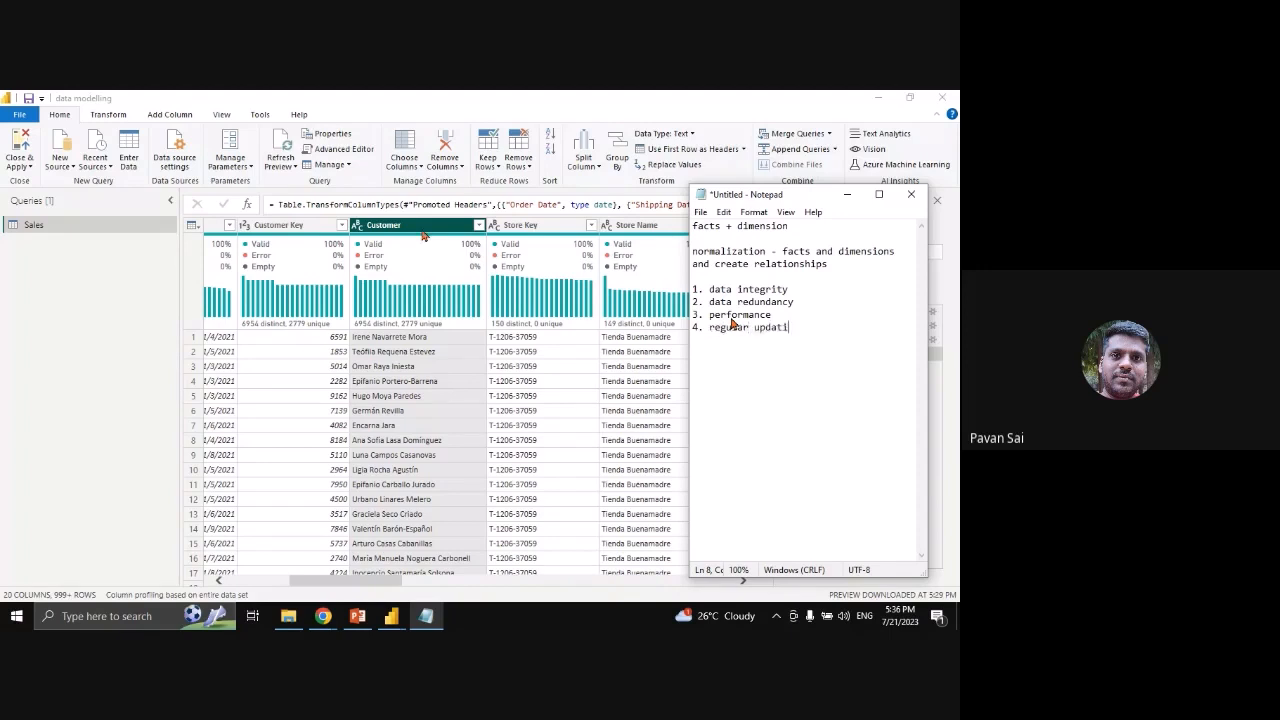
pyautogui.write('ng')
# Add "5. client requirements" as the next list item in the note
pyautogui.press('Return')
pyautogui.write('5. client requiremet')
pyautogui.press('BackSpace')
pyautogui.write('nts')
pyautogui.press('Return')
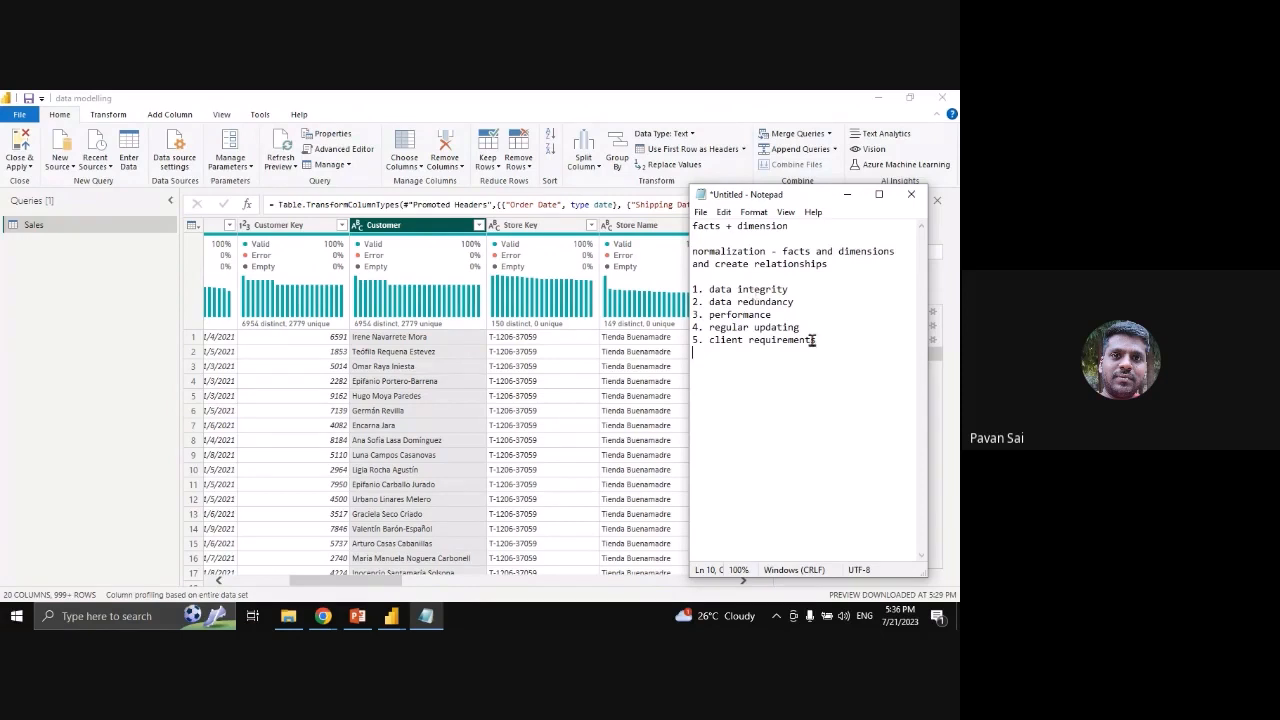
# Highlight the five list items for review and add three blank lines below the list
pyautogui.moveTo(814, 340); pyautogui.dragTo(693, 289)
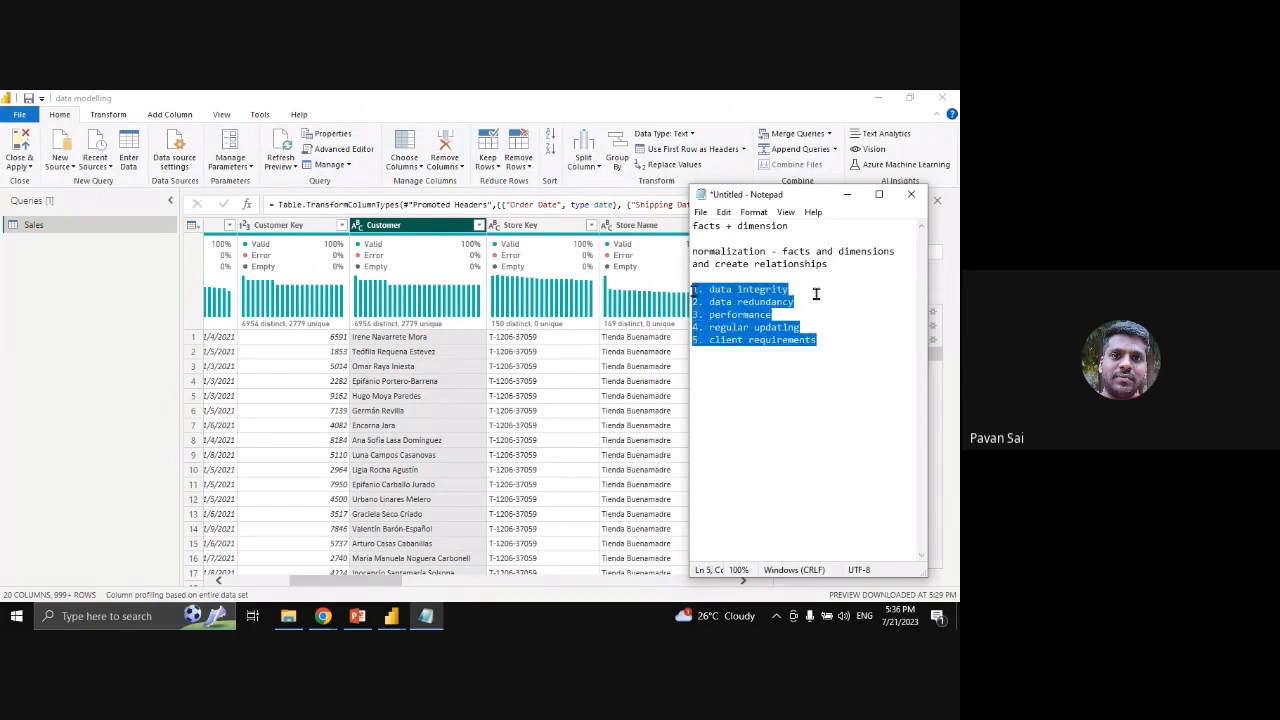
pyautogui.click(837, 349)
pyautogui.press('Return')
pyautogui.press('Return')
pyautogui.press('Return')
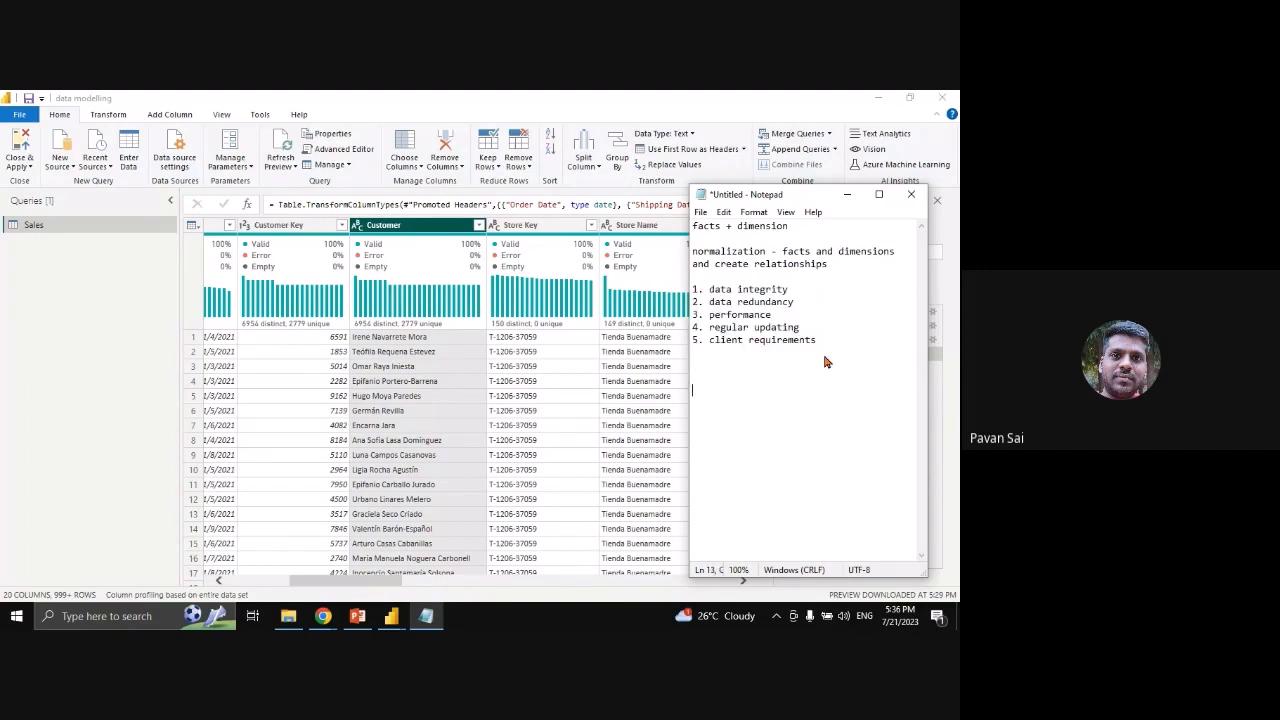
# Insert nine blank lines between the "and create relationships" line and the numbered list
pyautogui.click(720, 268)
pyautogui.press('Return')
pyautogui.press('Return')
pyautogui.press('Return')
pyautogui.press('Return')
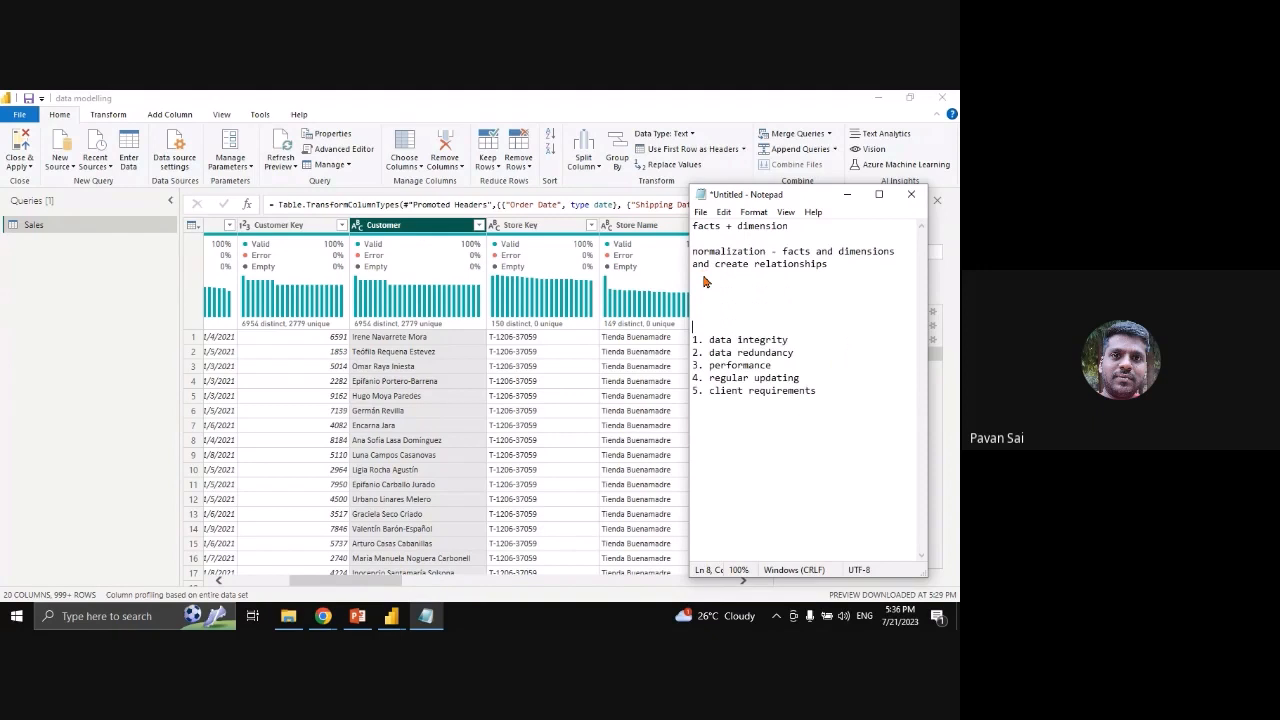
pyautogui.press('Return')
pyautogui.press('Return')
pyautogui.press('Return')
pyautogui.press('Return')
pyautogui.press('Return')
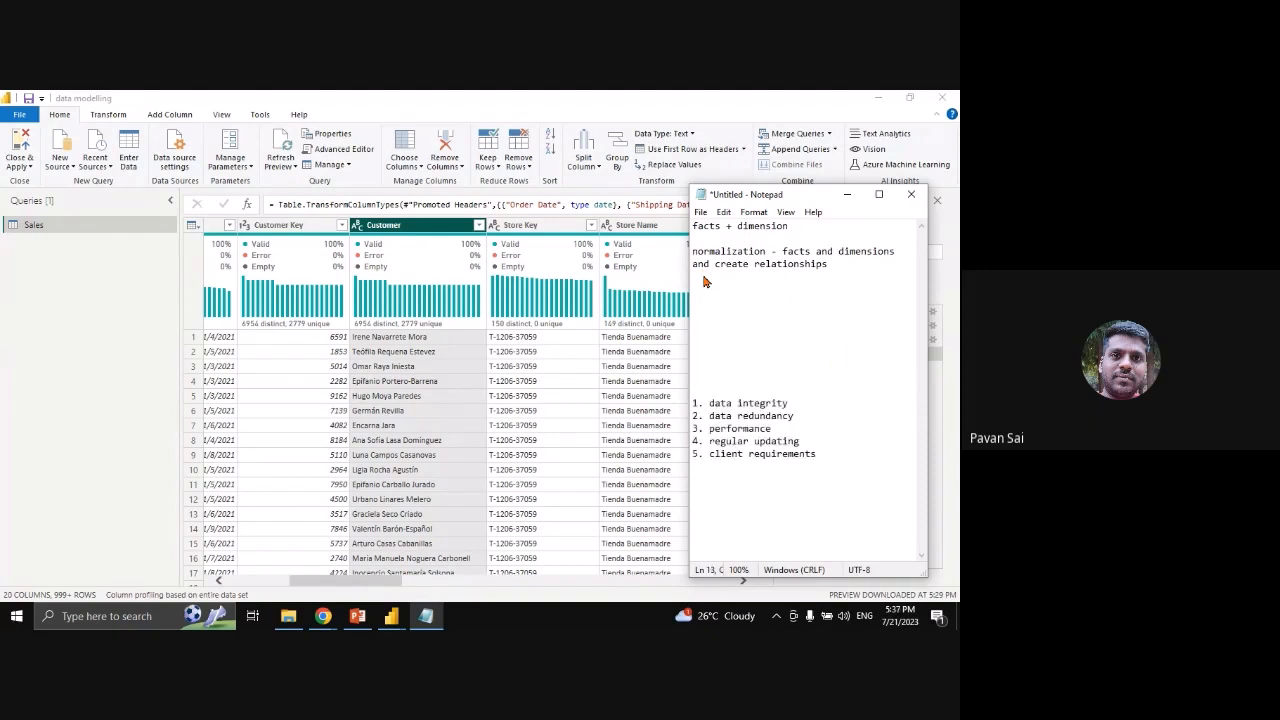
# Start a new list below the normalization note with the item "1.Customer"
pyautogui.press('Up')
pyautogui.press('Up')
pyautogui.press('Up')
pyautogui.press('Up')
pyautogui.press('Up')
pyautogui.press('Down')
pyautogui.write('1')
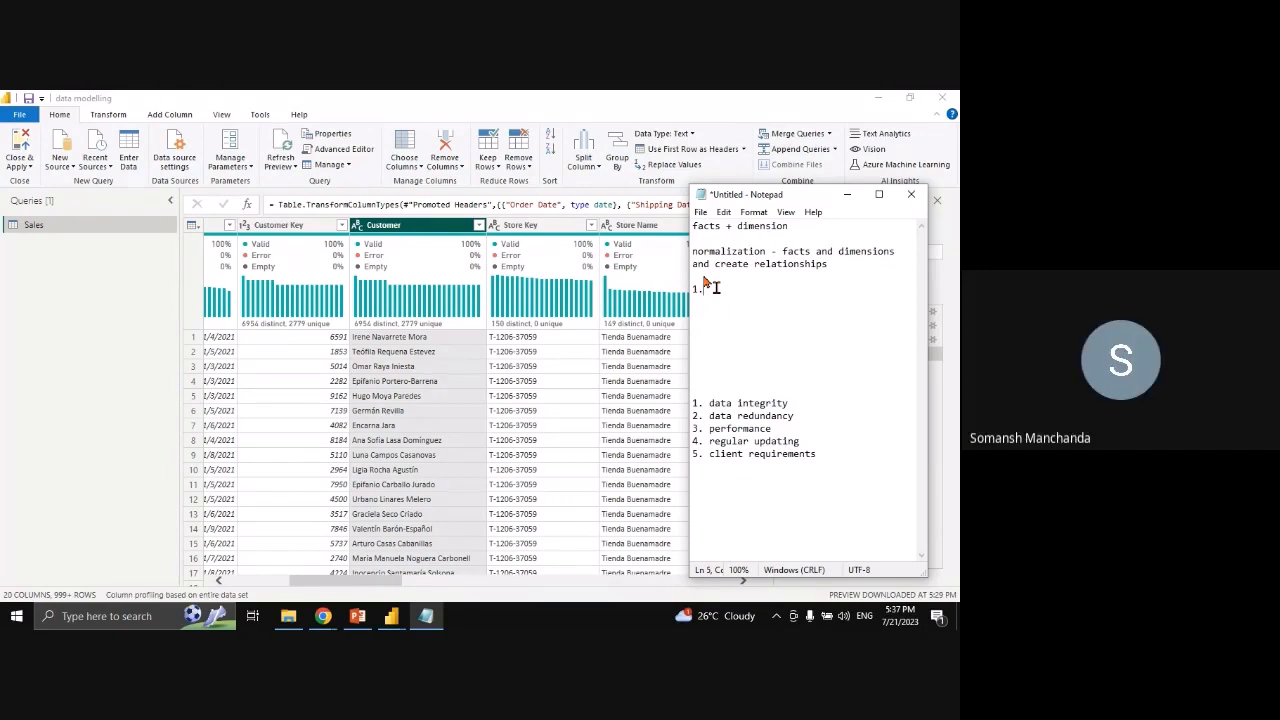
pyautogui.write('Cust')
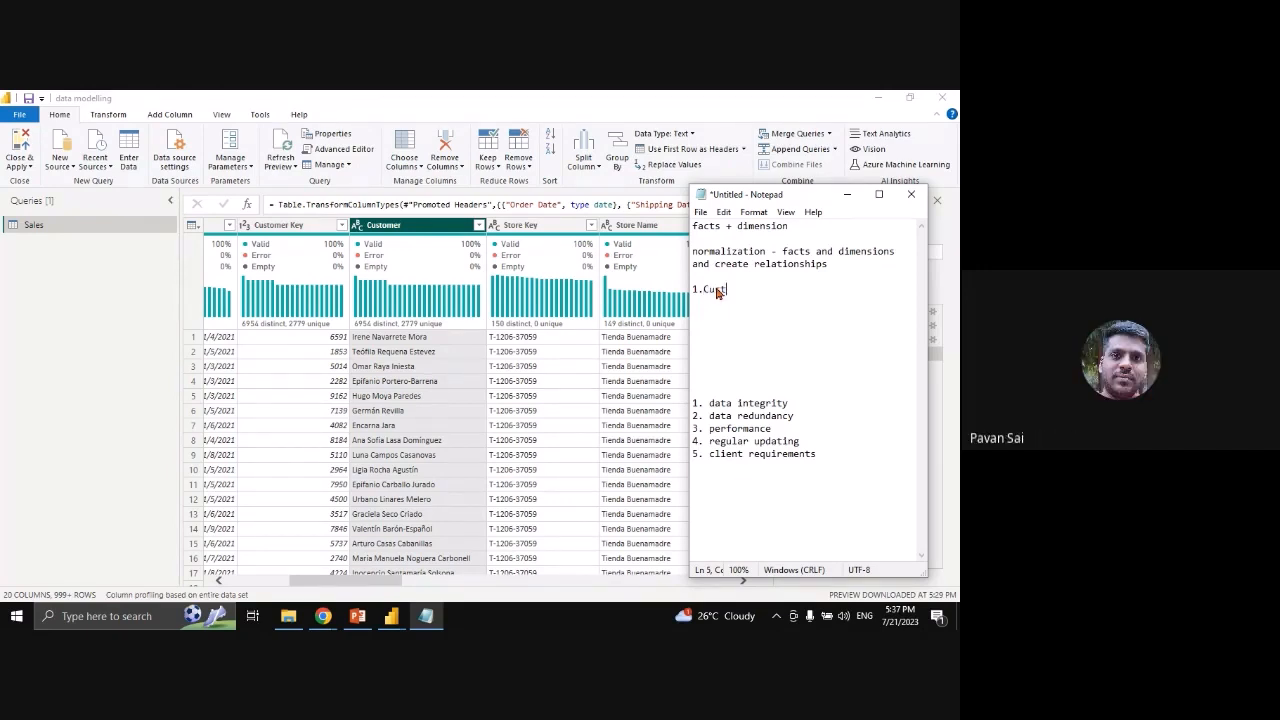
pyautogui.write('omer')
# Add a blank line above the data integrity item and start item "2." below Customer, moving the Notepad window clear of the Region column
pyautogui.moveTo(308, 586); pyautogui.dragTo(338, 586)
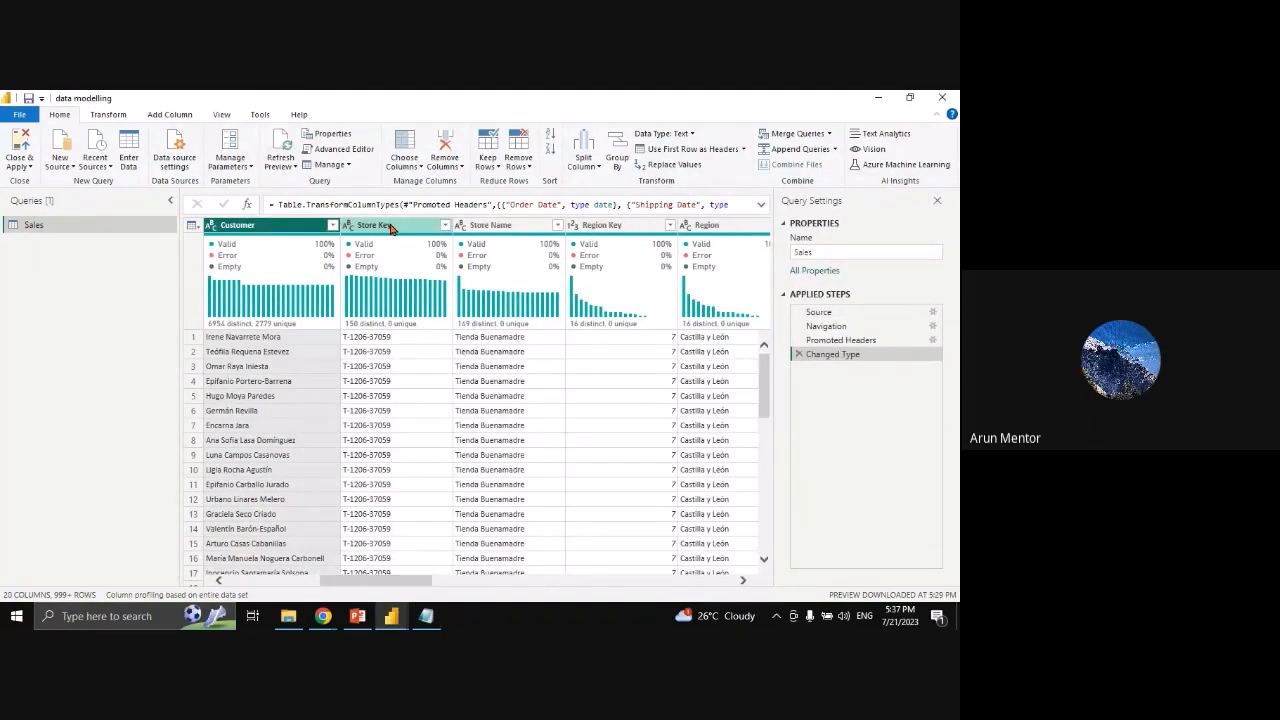
pyautogui.click(436, 617)
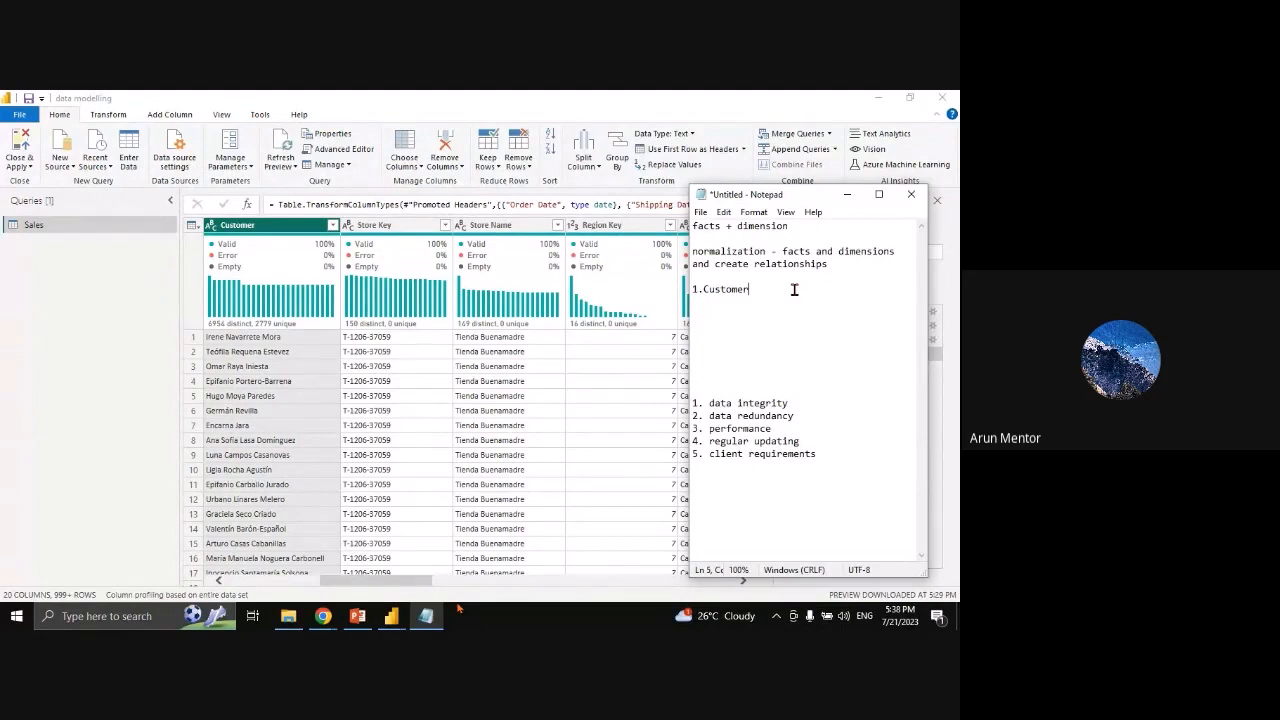
pyautogui.click(713, 388)
pyautogui.press('Return')
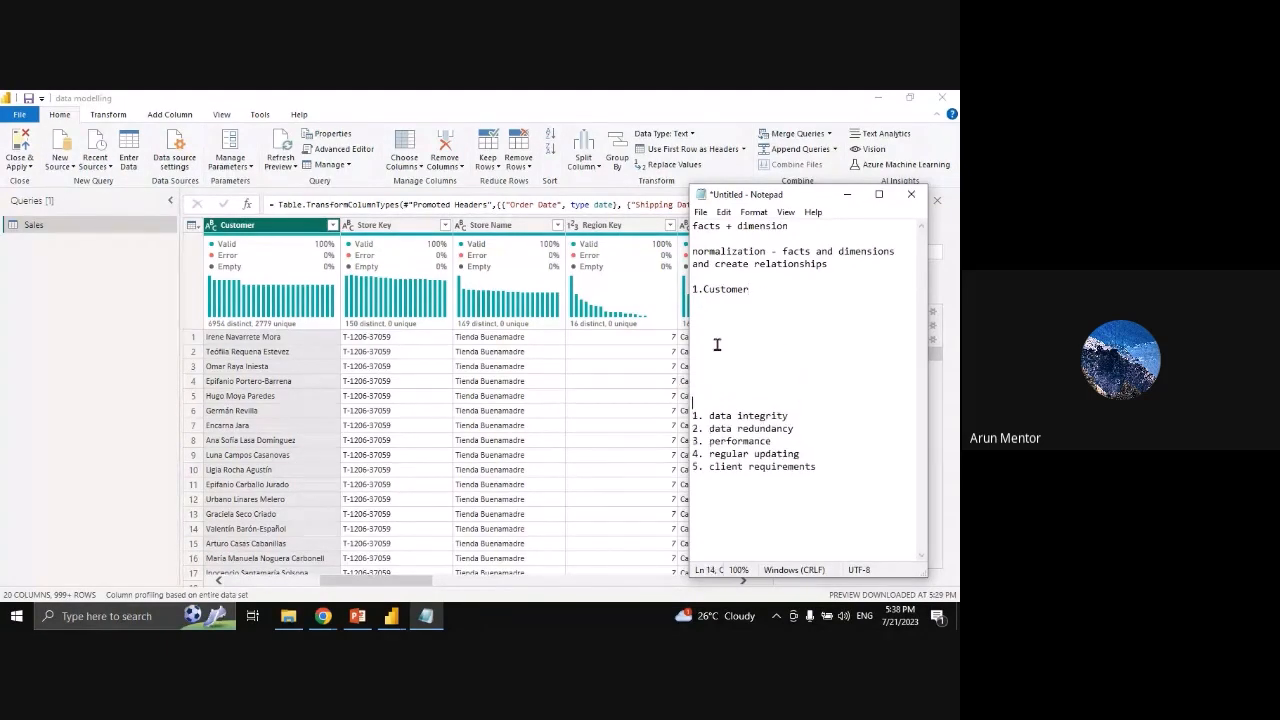
pyautogui.click(760, 288)
pyautogui.press('Return')
pyautogui.write('2.')
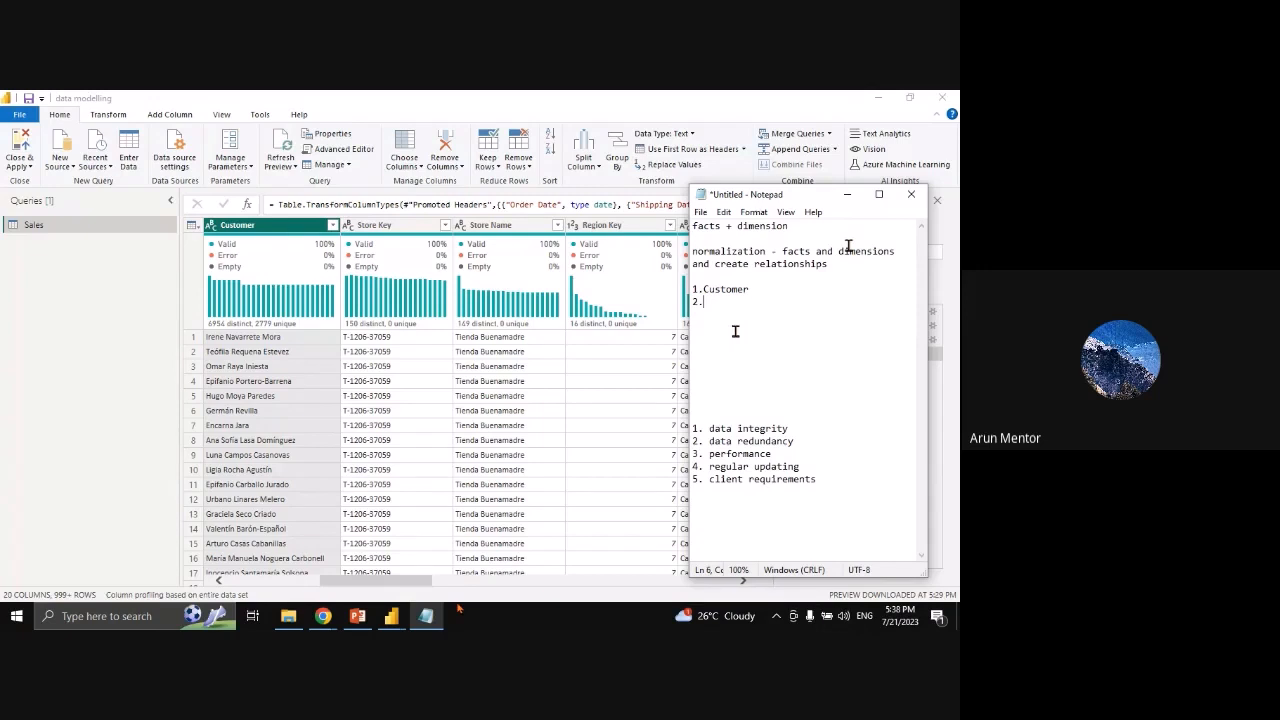
pyautogui.moveTo(792, 201); pyautogui.dragTo(866, 194)
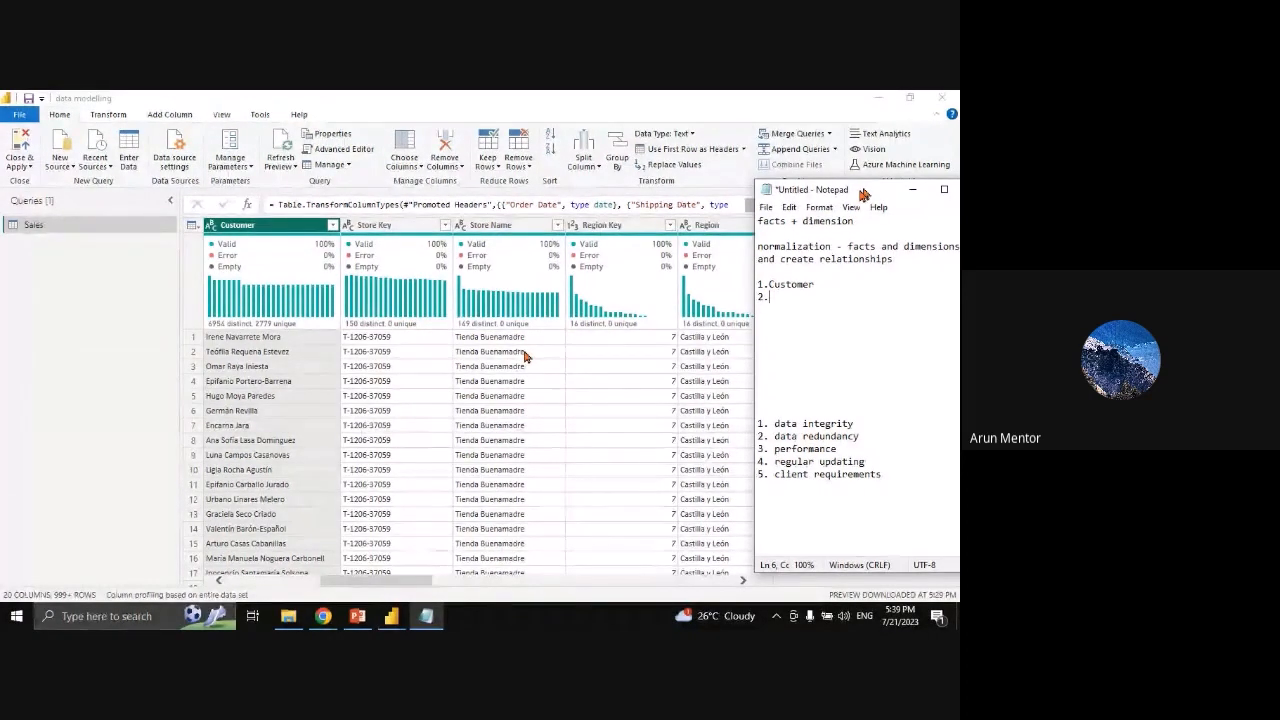
pyautogui.press('XF86AudioRaiseVolume')
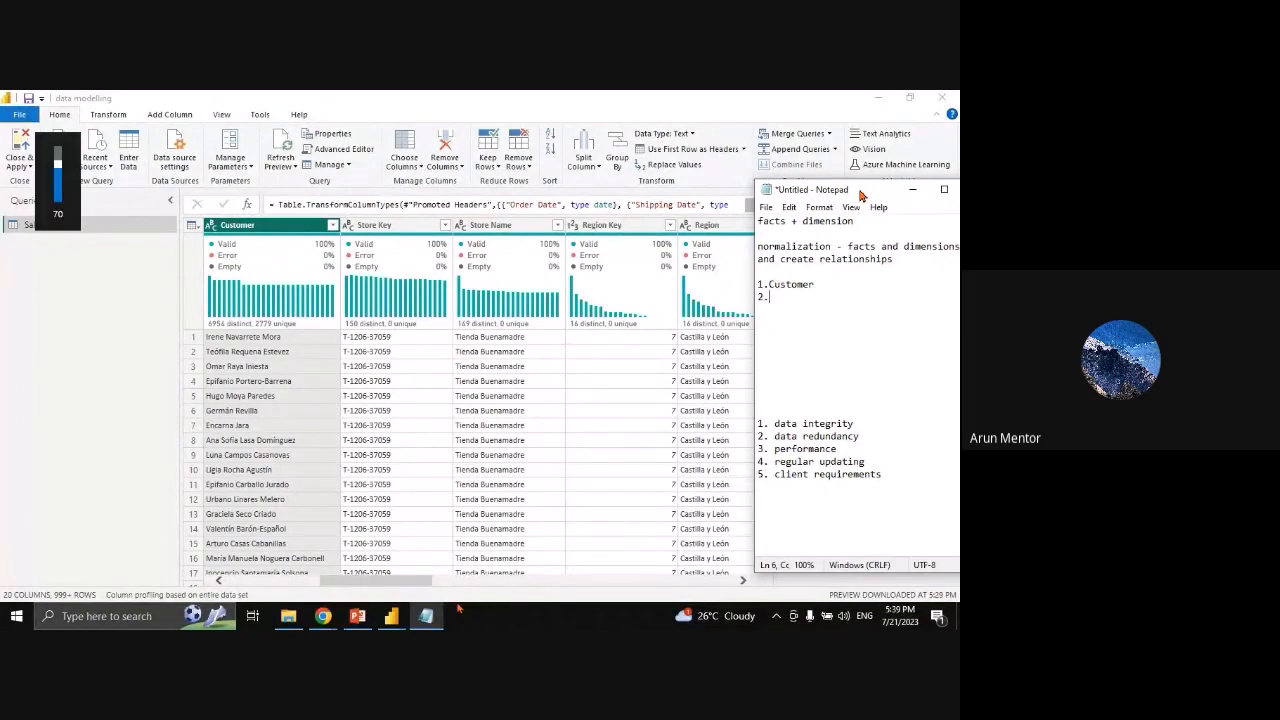
pyautogui.press('XF86AudioLowerVolume')
pyautogui.press('XF86AudioLowerVolume')
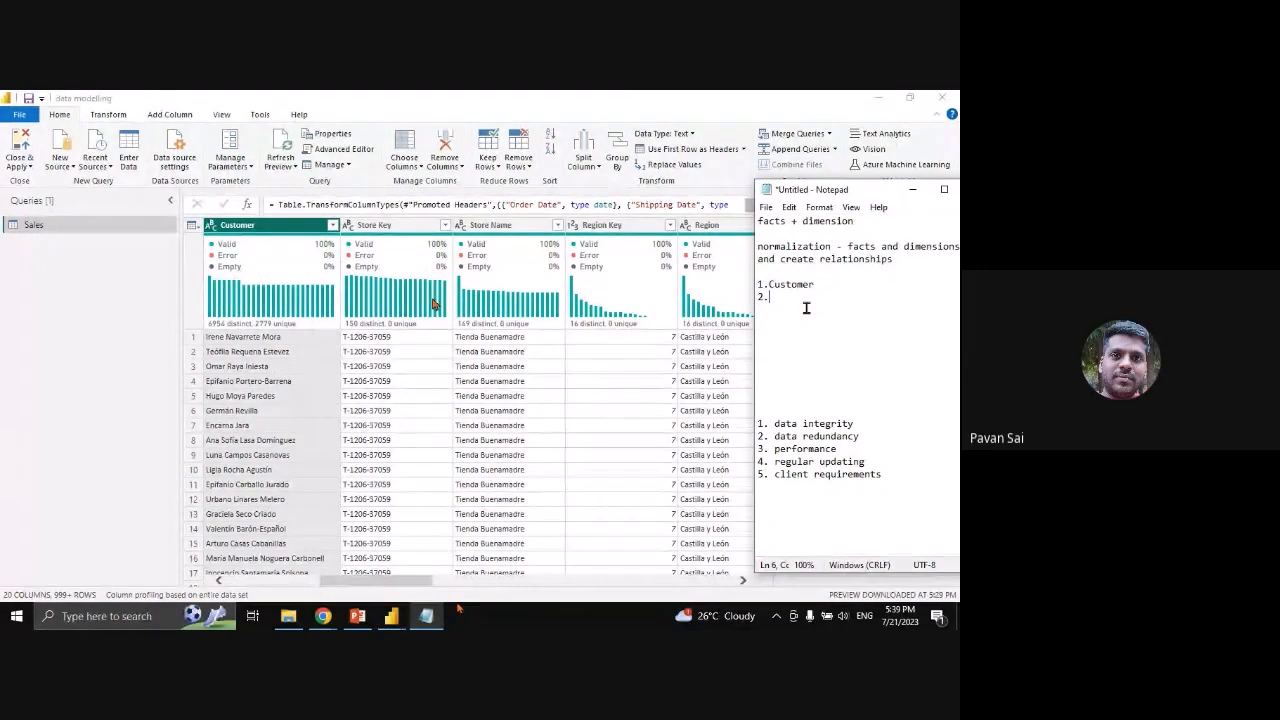
# Check the Store Key and Store Name columns' distinct counts and rows, and enter "Store" as item 2 in the note
pyautogui.moveTo(446, 316)
pyautogui.moveTo(368, 330)
pyautogui.moveTo(532, 331)
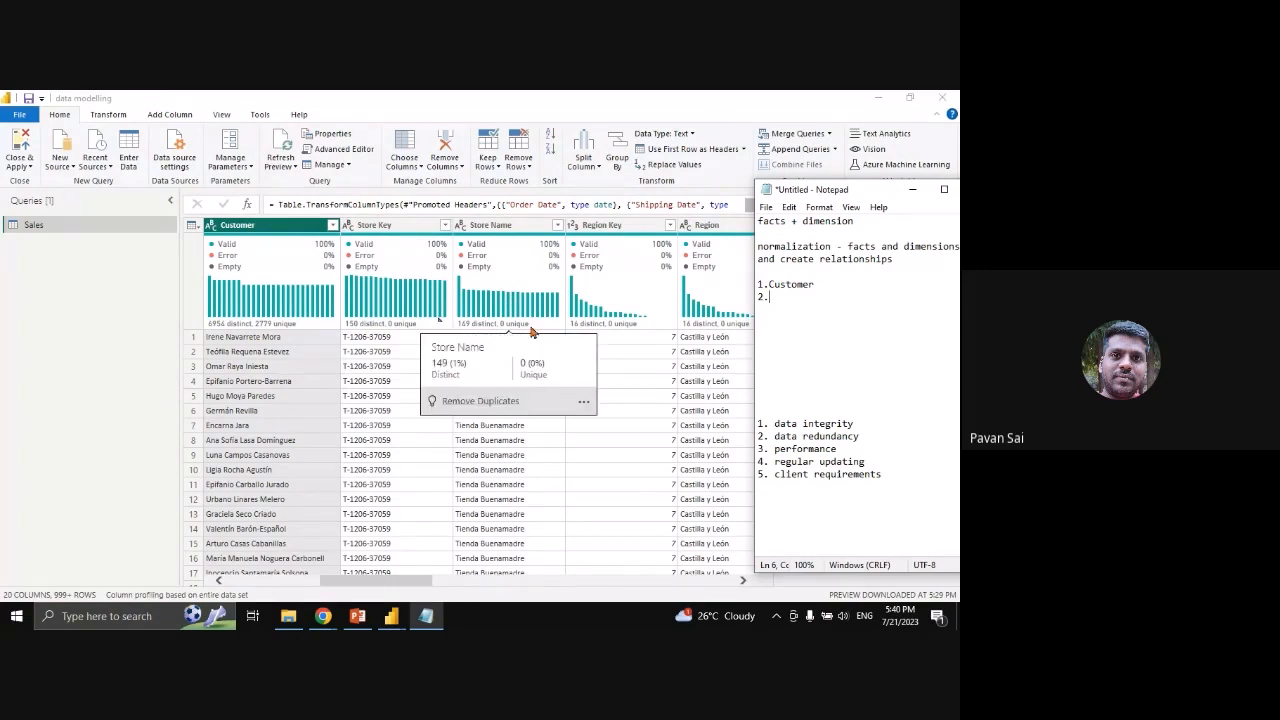
pyautogui.scroll(-3, 510, 372)
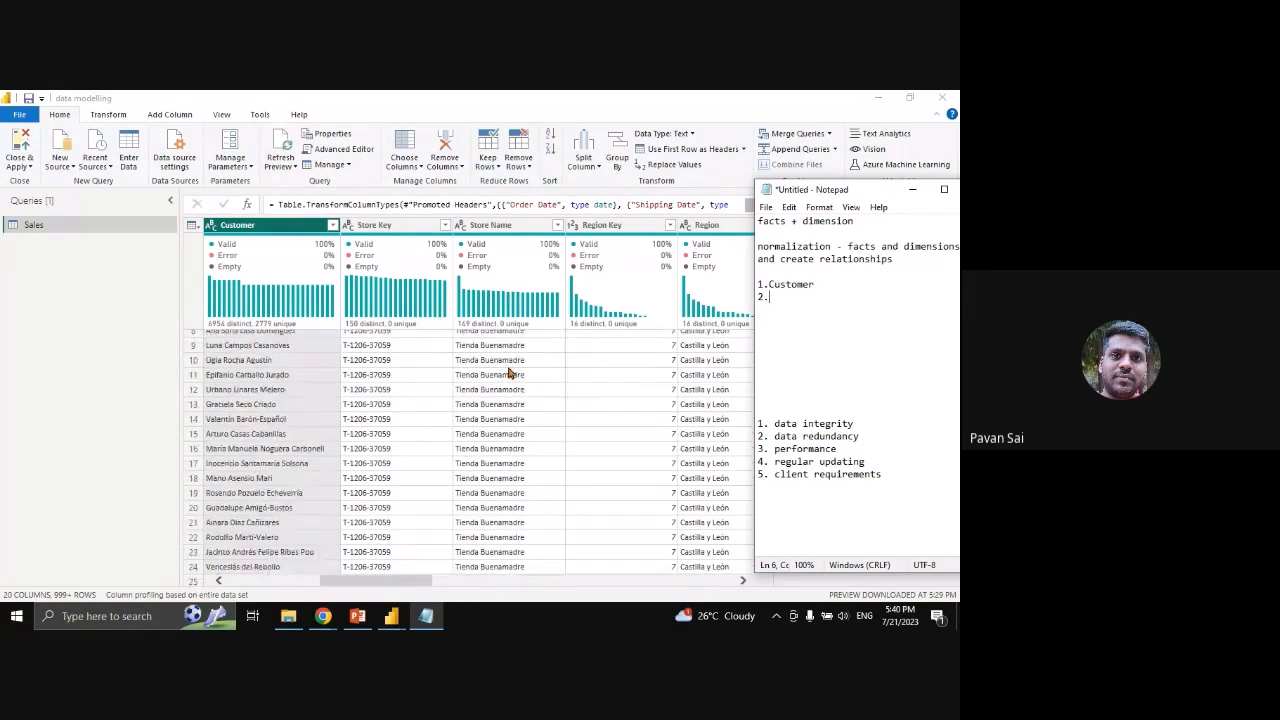
pyautogui.scroll(-4, 511, 415)
pyautogui.scroll(1, 515, 460)
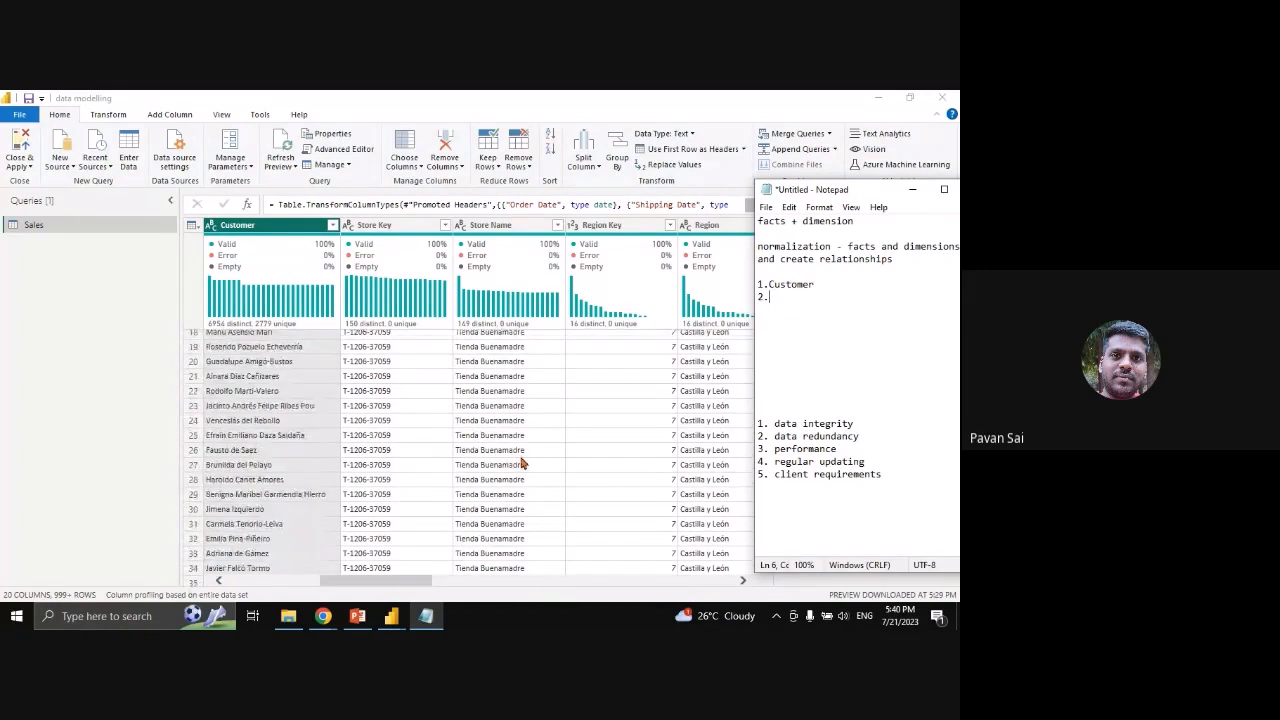
pyautogui.scroll(5, 518, 455)
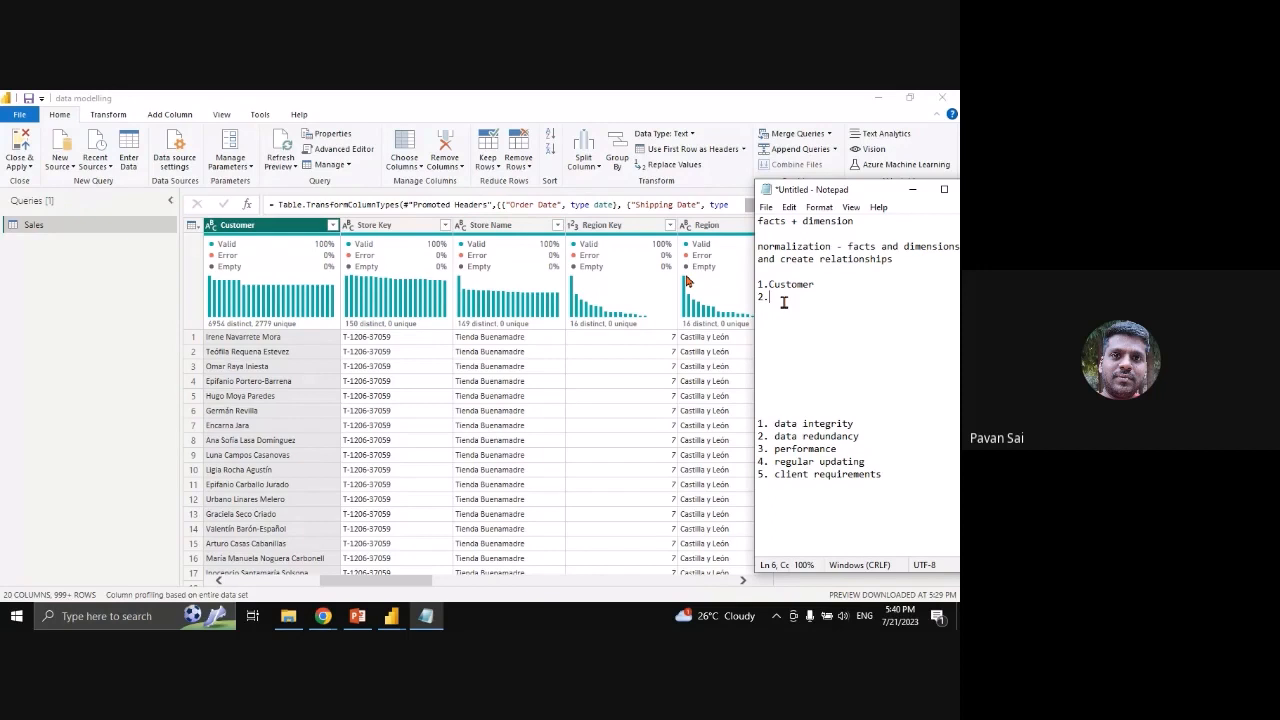
pyautogui.write('Store')
pyautogui.click(415, 579)
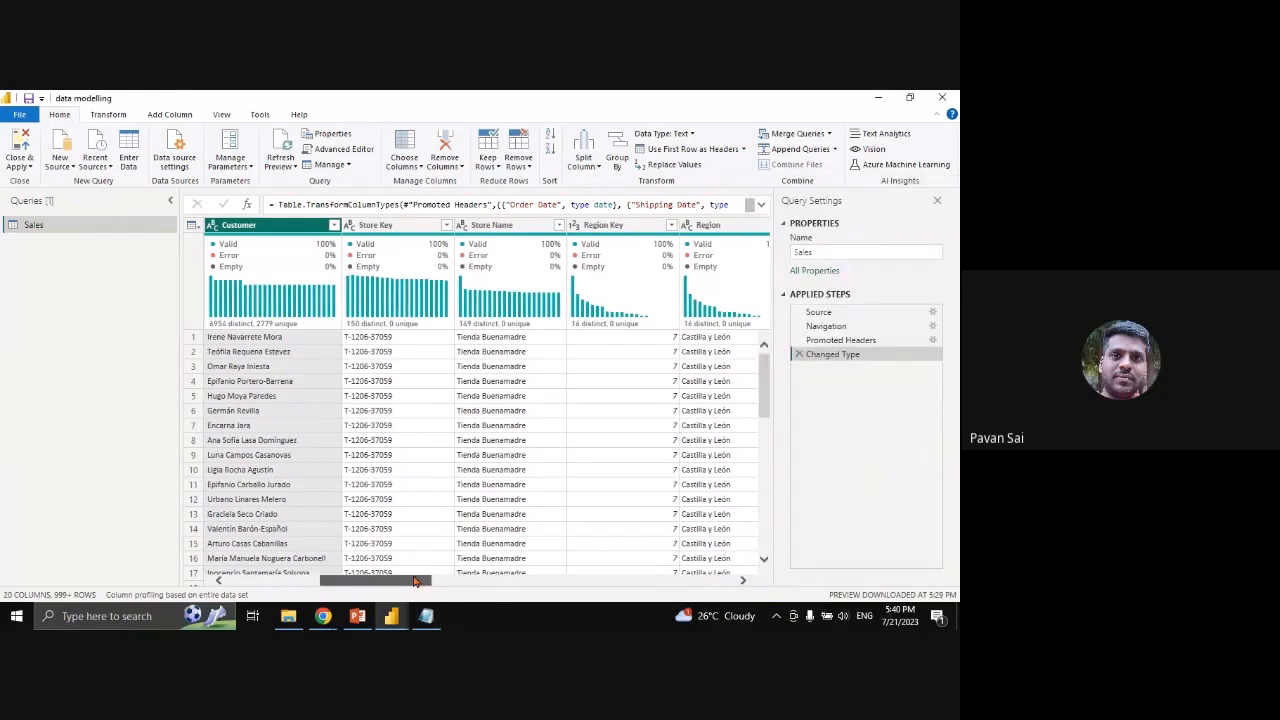
# Check the Region Key and Region columns, and add "3.Region" below Store in the note's dimension list
pyautogui.moveTo(415, 581); pyautogui.dragTo(475, 581)
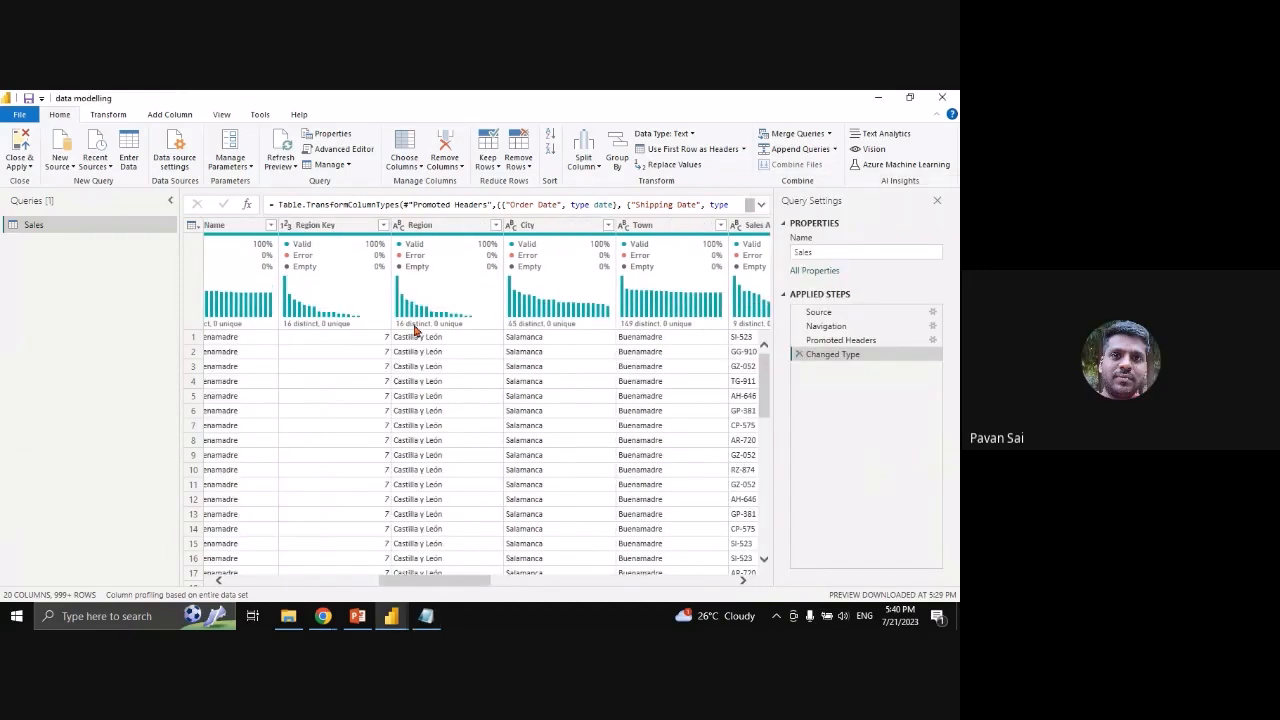
pyautogui.click(432, 617)
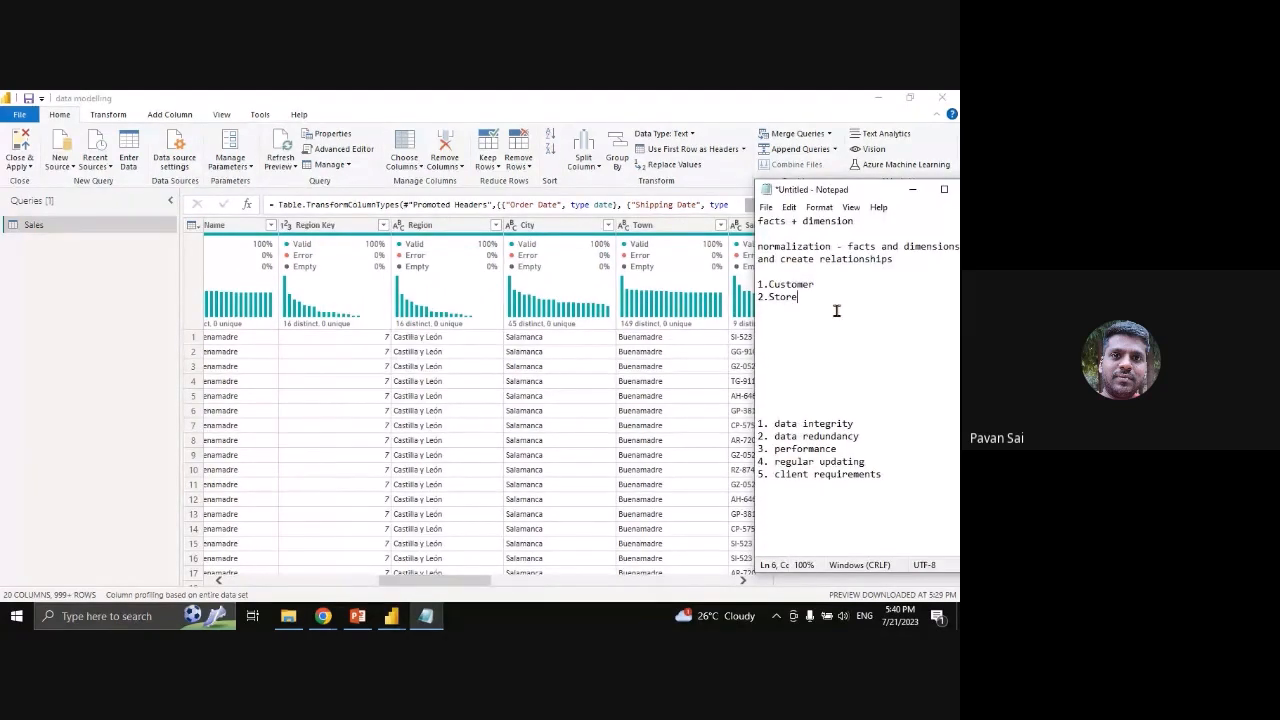
pyautogui.press('Return')
pyautogui.write('3.')
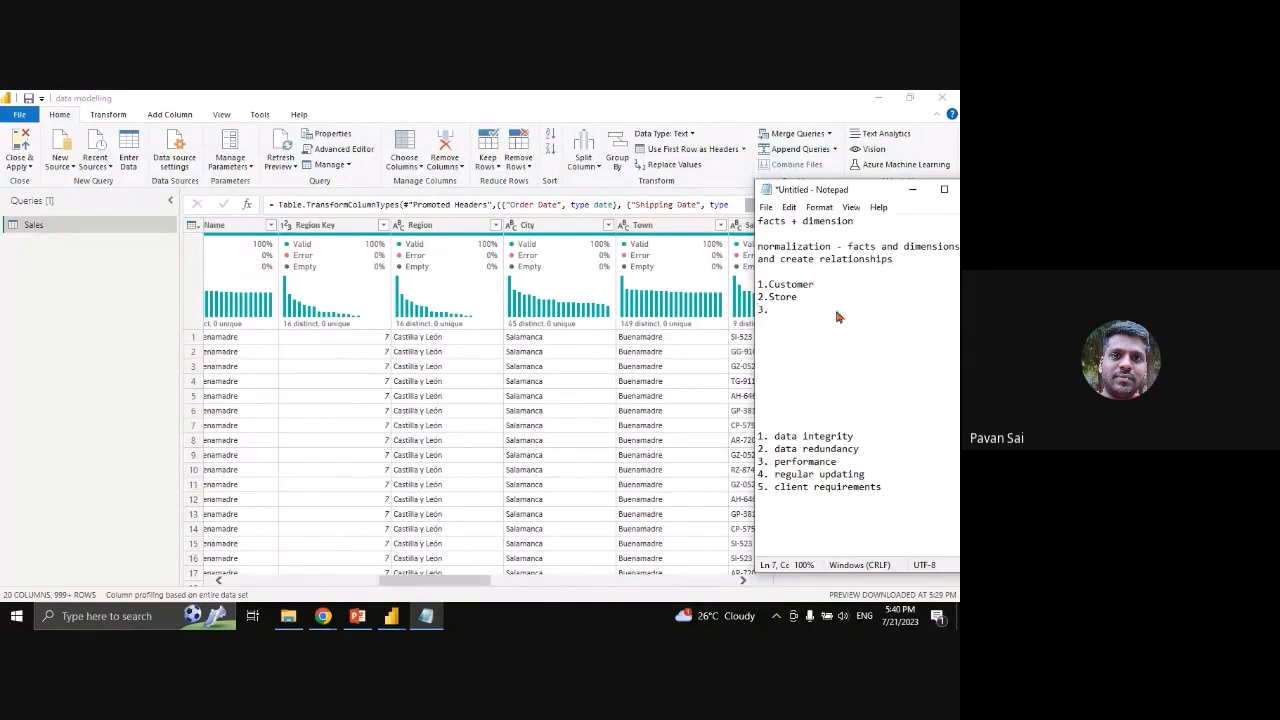
pyautogui.write('Reg')
pyautogui.write('ion')
pyautogui.press('Return')
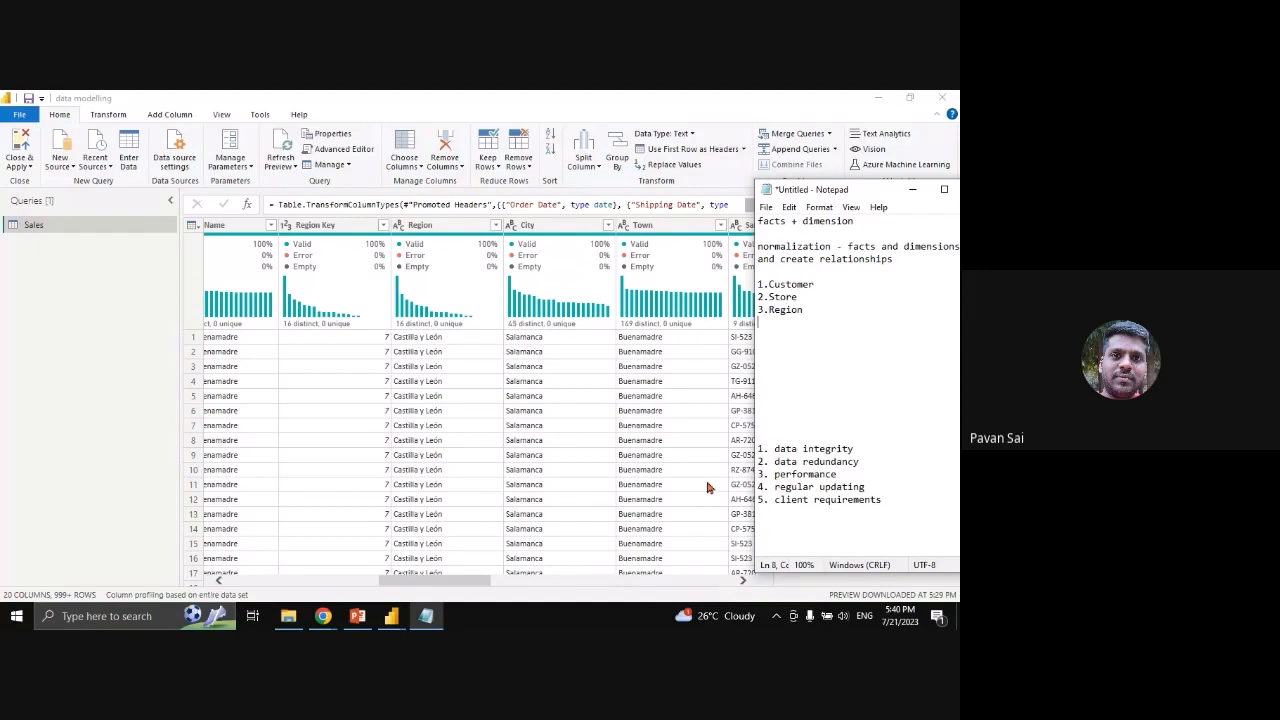
# Compare the distinct counts of the Store Name, Region, City and Town columns, and start item "4." below Region in the note
pyautogui.click(335, 620)
pyautogui.moveTo(867, 192); pyautogui.dragTo(865, 191)
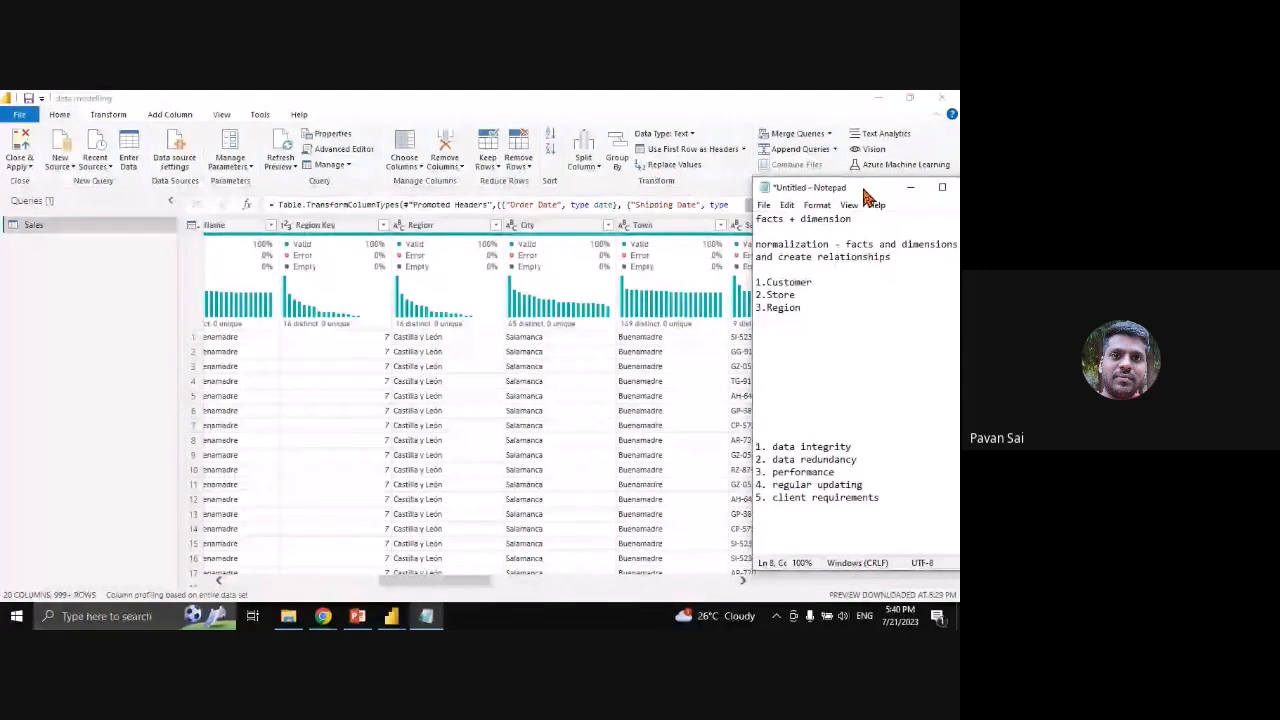
pyautogui.moveTo(866, 196); pyautogui.dragTo(867, 207)
pyautogui.click(783, 332)
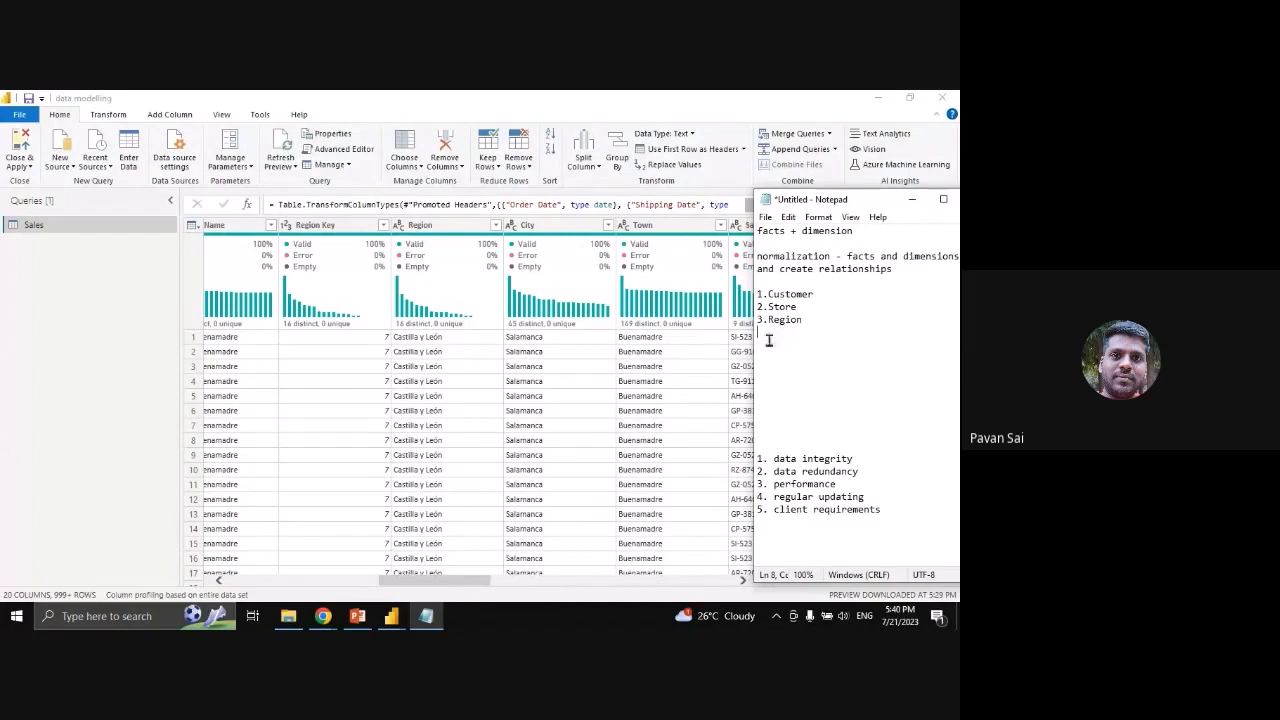
pyautogui.click(445, 581)
pyautogui.moveTo(445, 582); pyautogui.dragTo(466, 582)
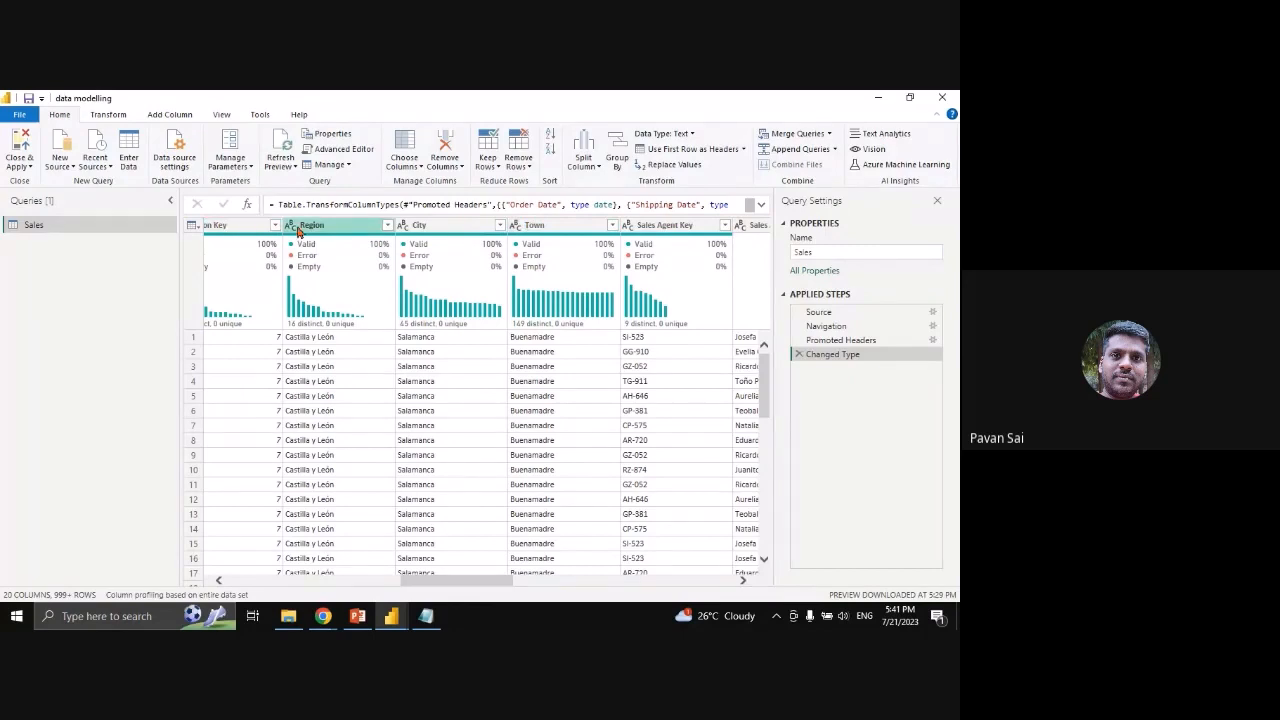
pyautogui.moveTo(414, 578); pyautogui.dragTo(376, 562)
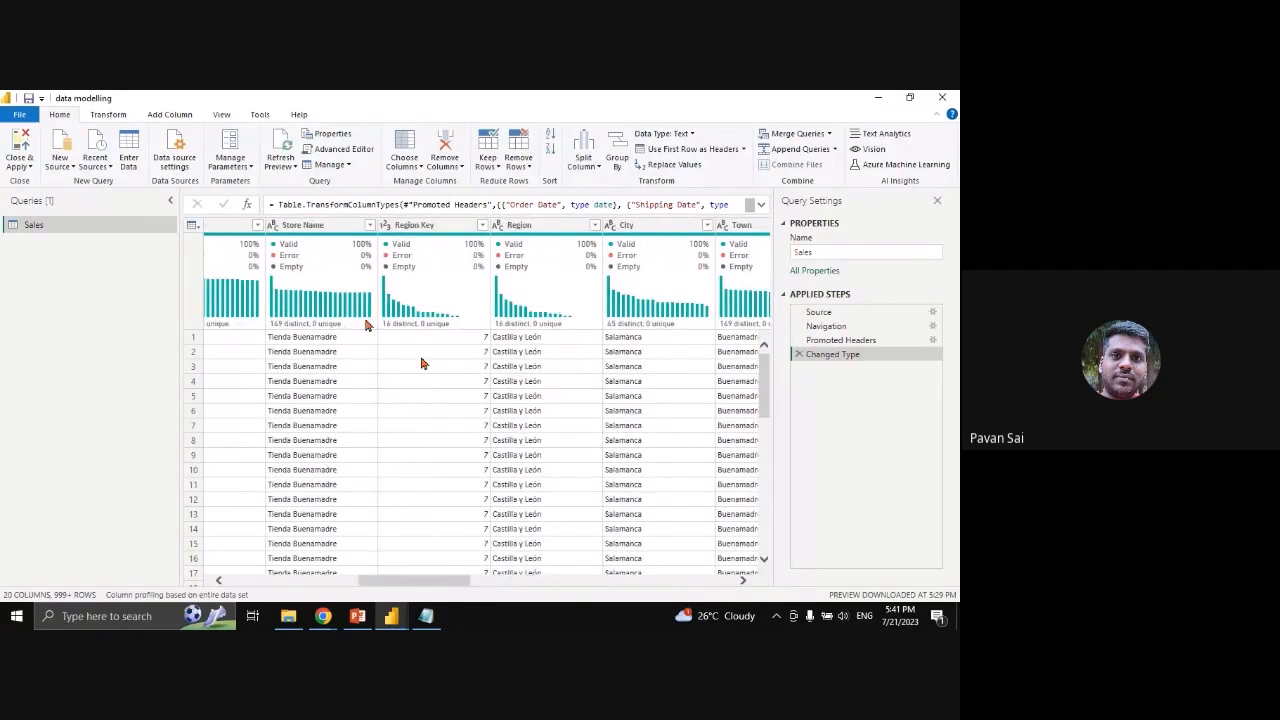
pyautogui.moveTo(408, 328)
pyautogui.moveTo(436, 581); pyautogui.dragTo(489, 585)
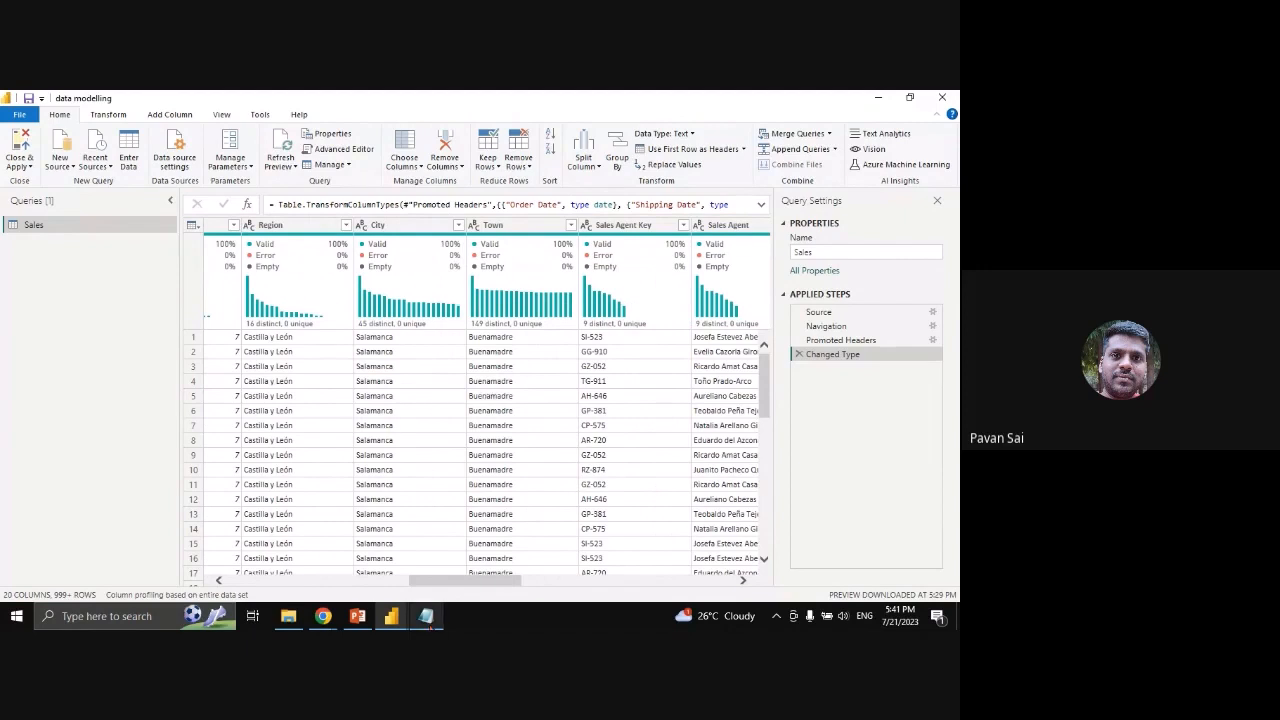
pyautogui.click(426, 616)
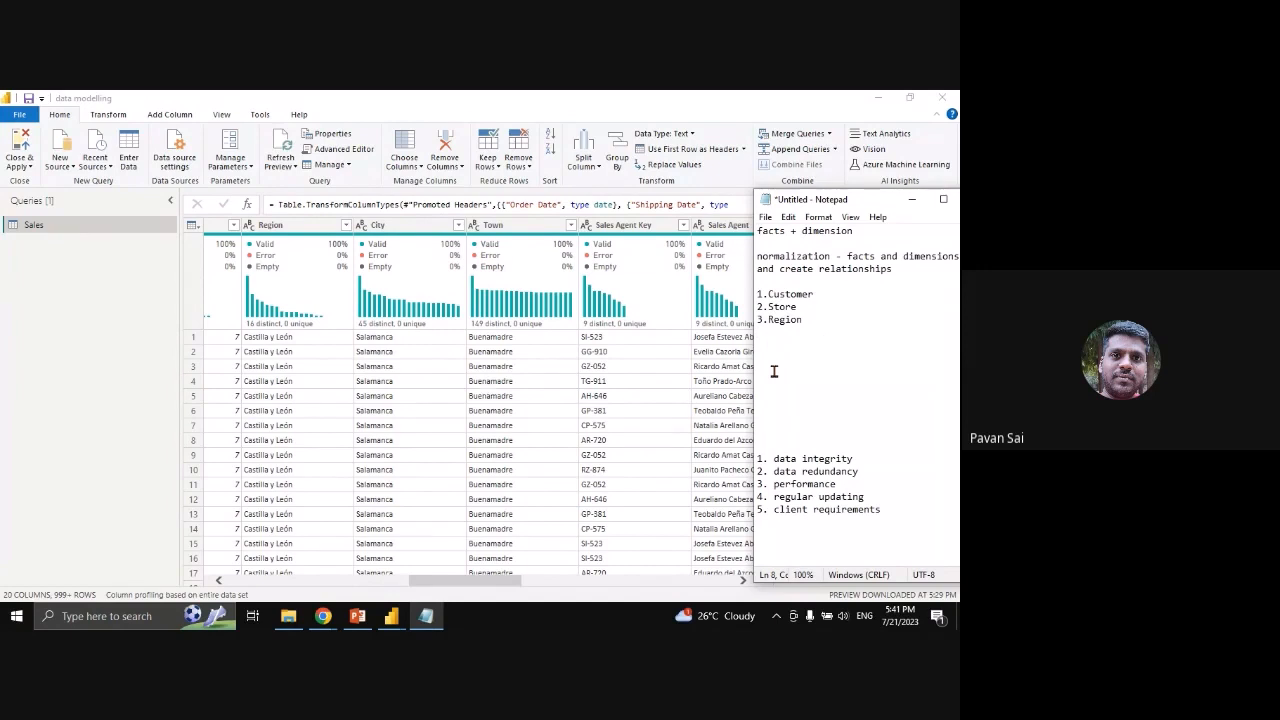
pyautogui.press('Return')
pyautogui.write('4.')
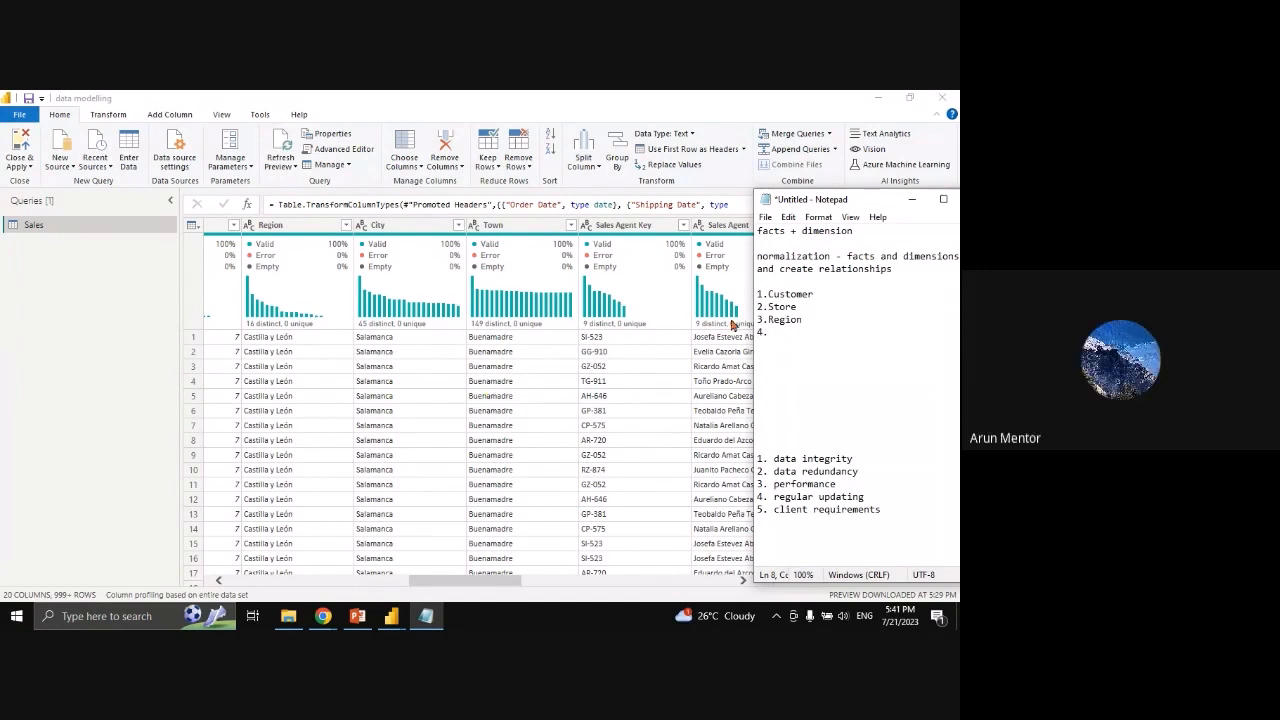
# Switch to the Google Meet call, look through its participant list, and return to the Sales query and the note
pyautogui.moveTo(382, 615)
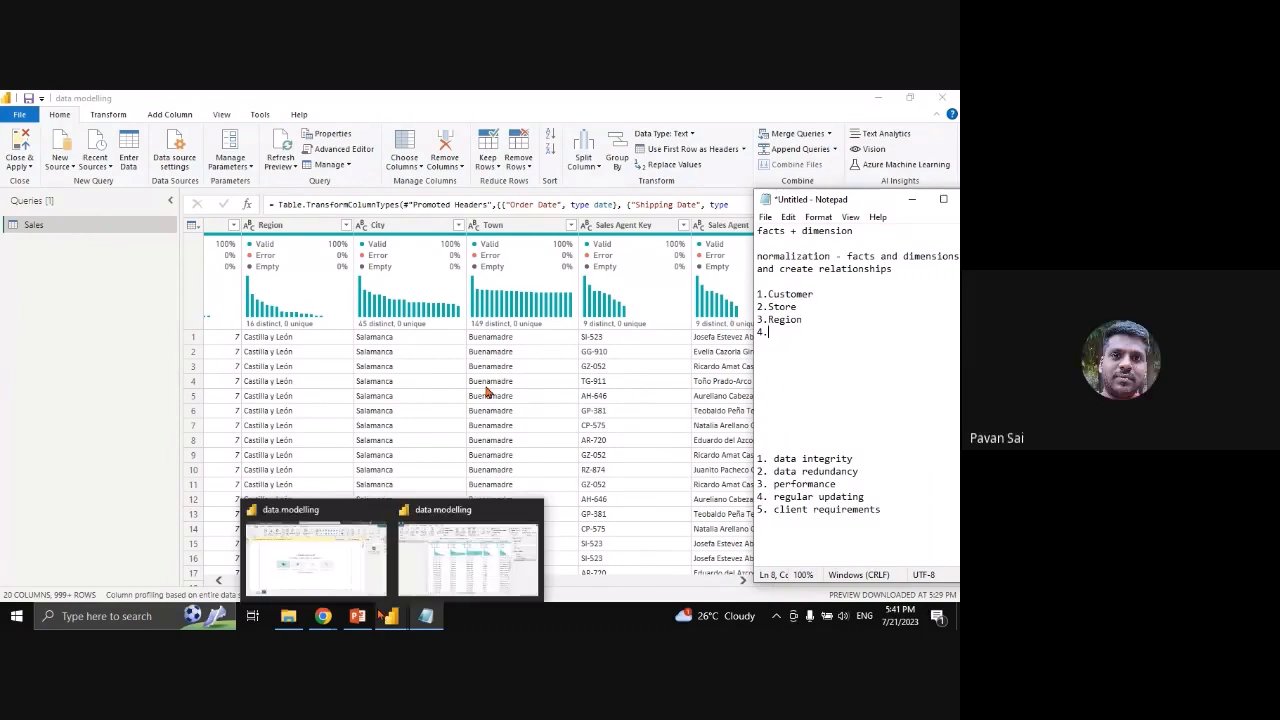
pyautogui.click(330, 616)
pyautogui.click(265, 545)
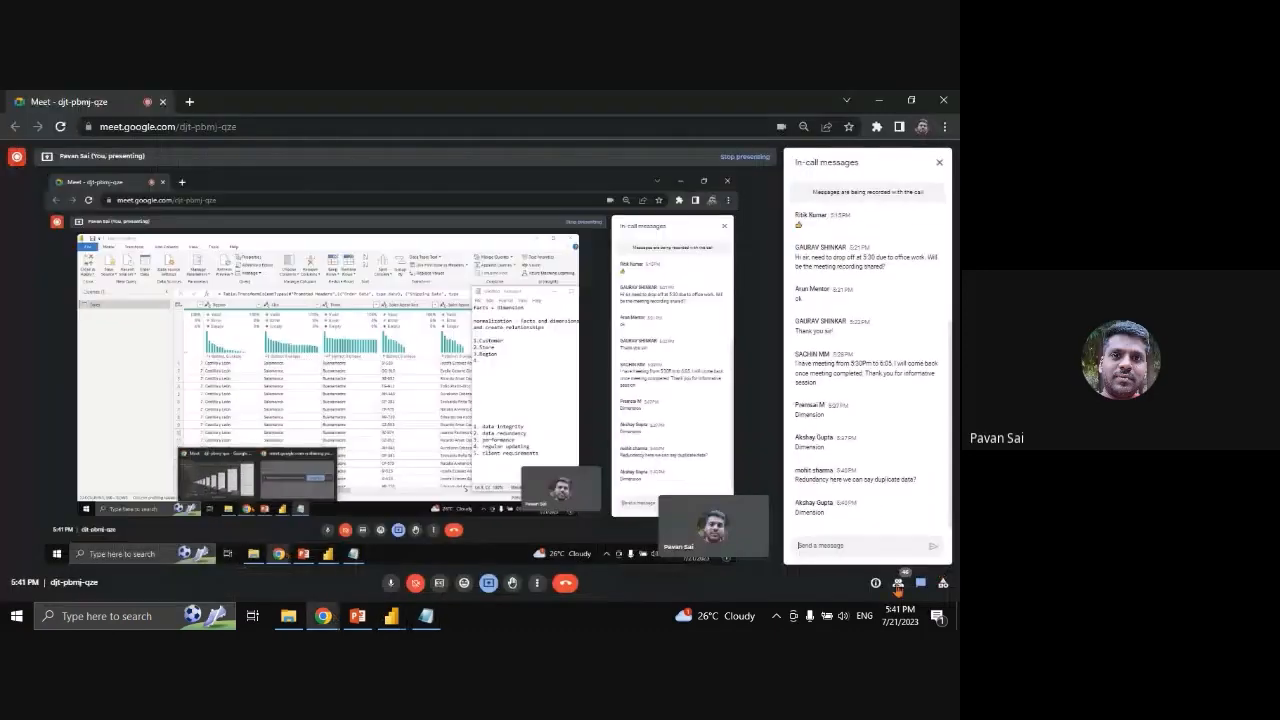
pyautogui.click(898, 583)
pyautogui.scroll(-4, 840, 400)
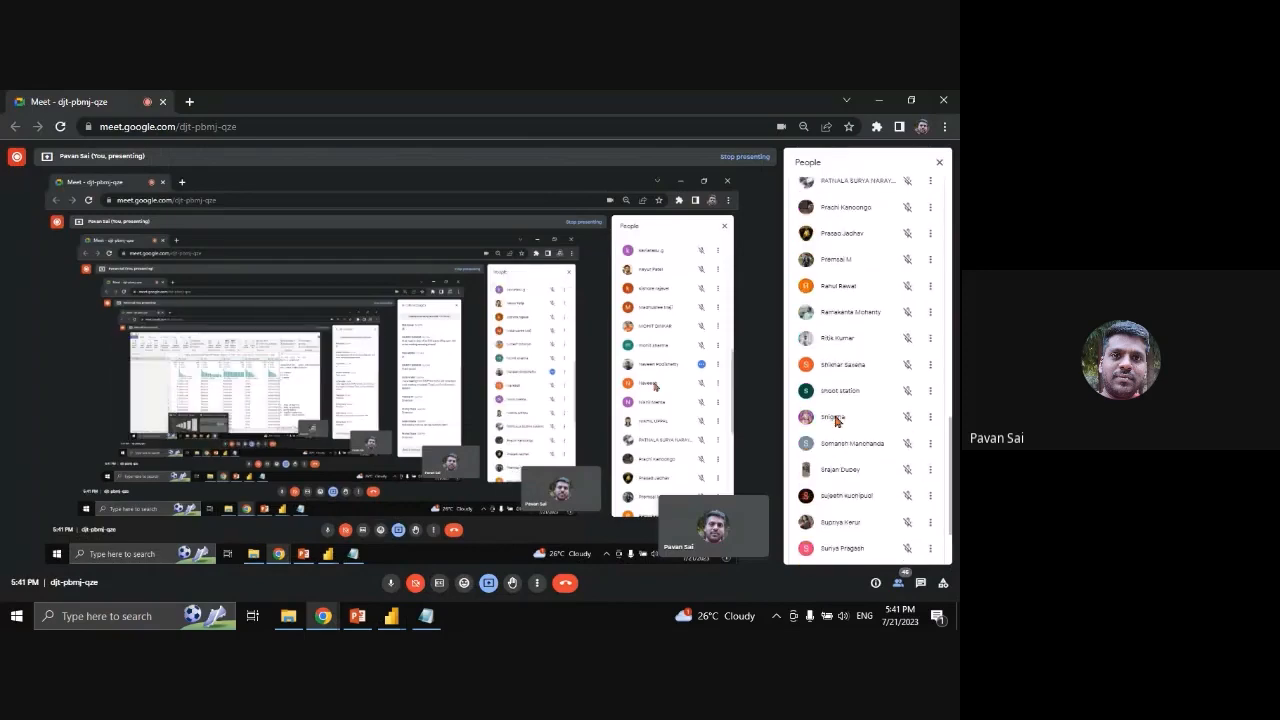
pyautogui.scroll(4, 837, 424)
pyautogui.scroll(4, 840, 400)
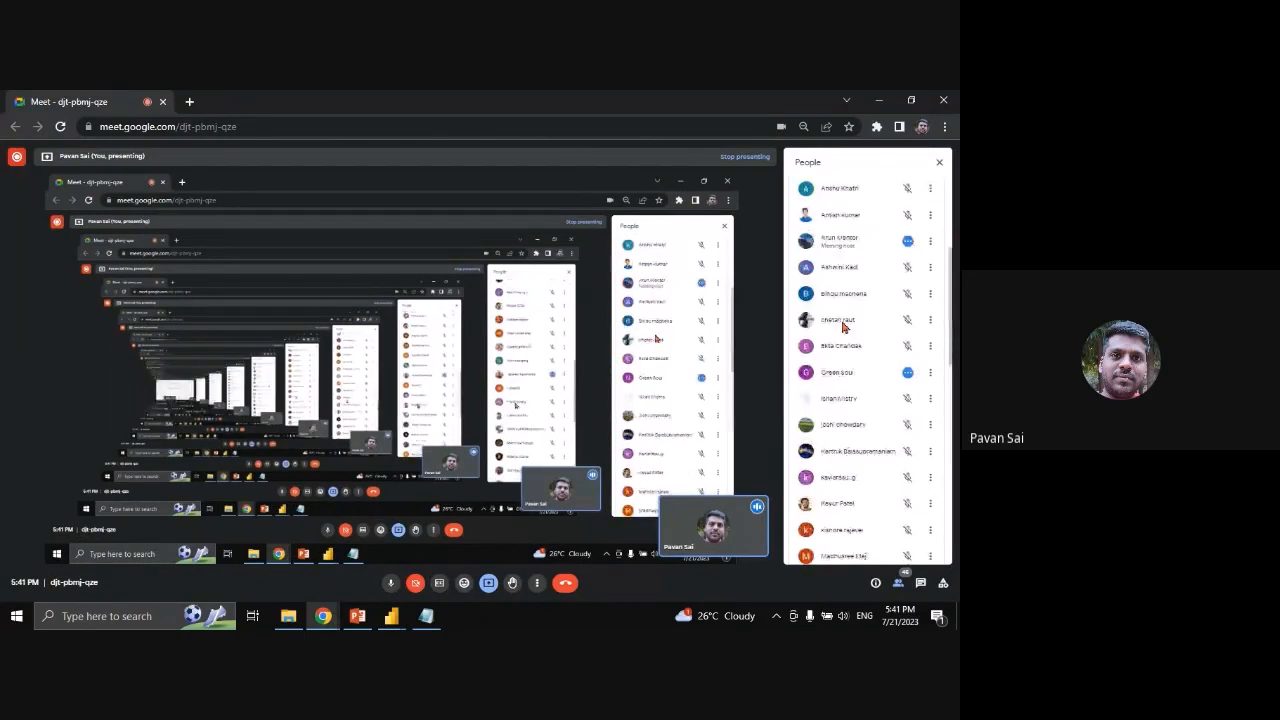
pyautogui.click(873, 100)
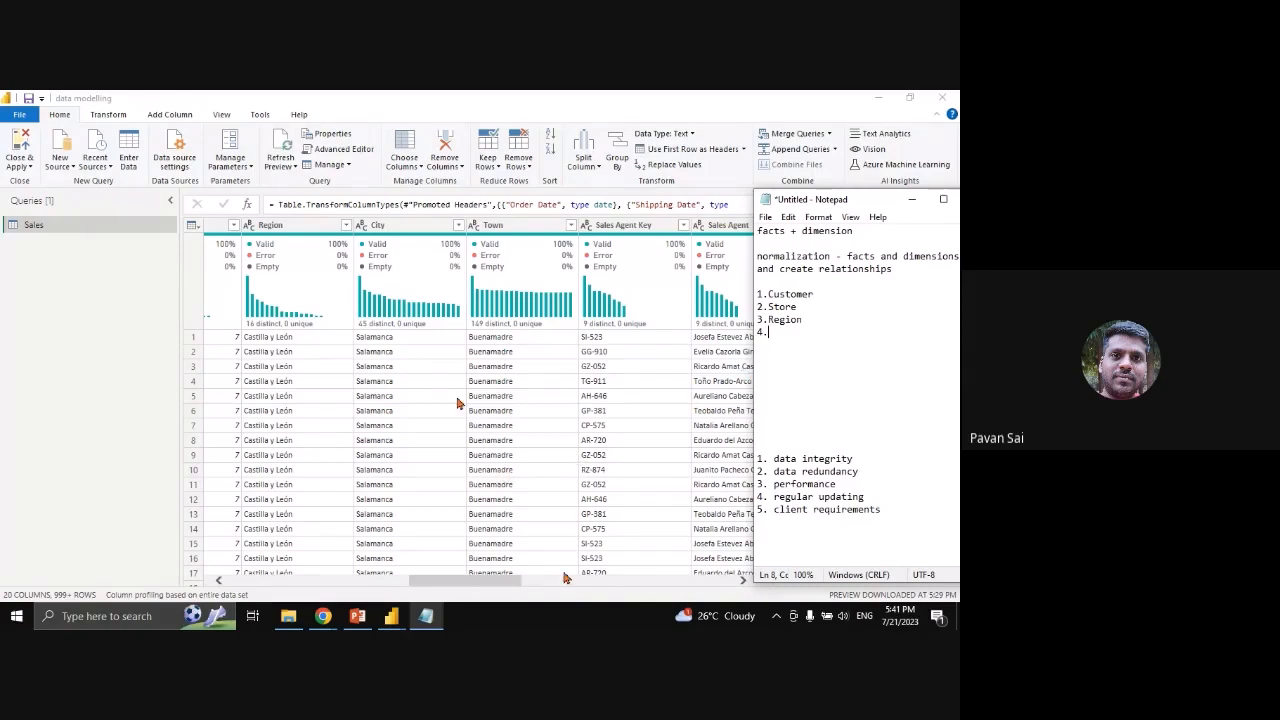
# View the Sales Agent columns, insert the line "Granularity -" above the dimension list in the note, and widen the Notepad window
pyautogui.click(503, 586)
pyautogui.moveTo(503, 588)
pyautogui.mouseDown()
pyautogui.moveTo(665, 590)
pyautogui.moveTo(523, 591)
pyautogui.mouseUp()
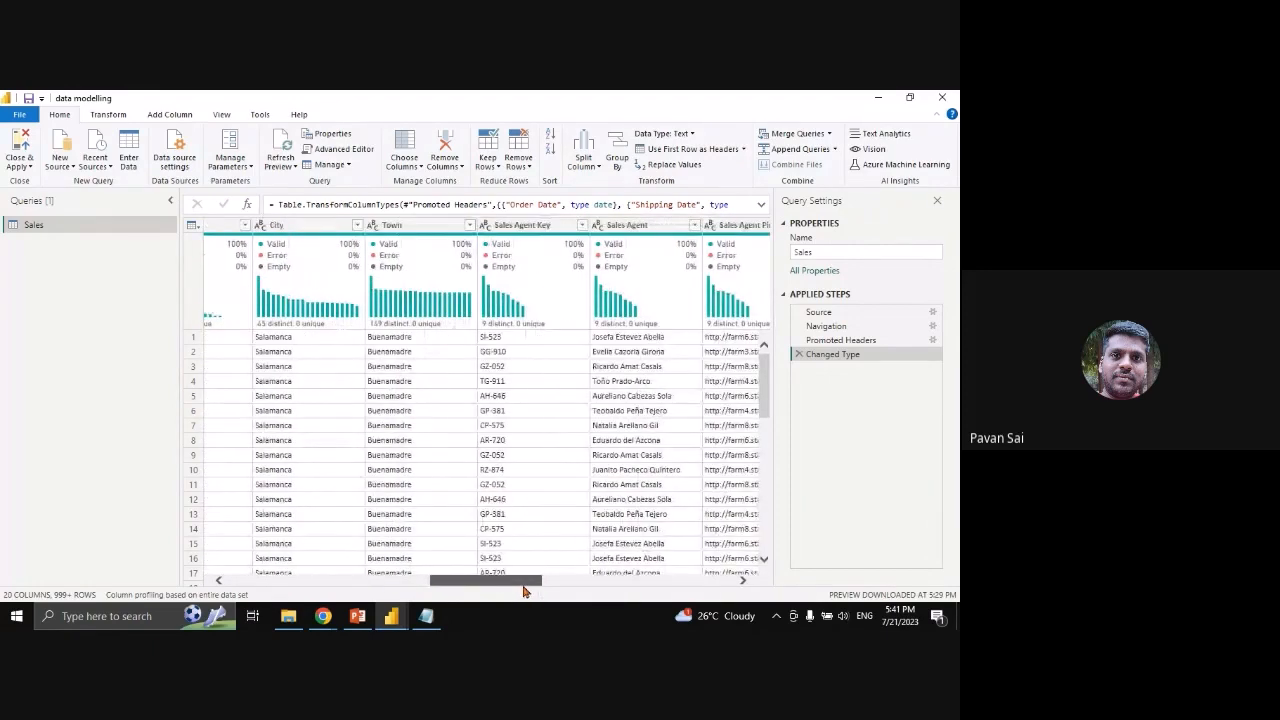
pyautogui.click(427, 617)
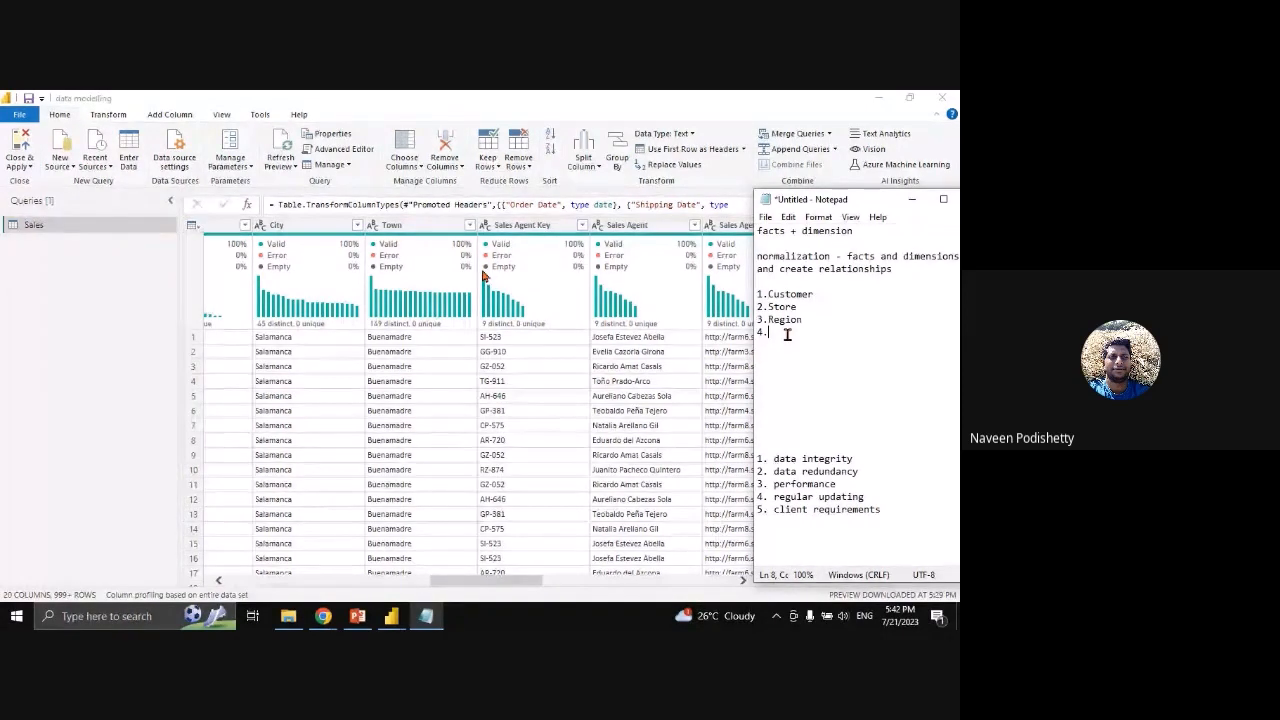
pyautogui.click(769, 281)
pyautogui.press('Return')
pyautogui.press('Return')
pyautogui.press('Up')
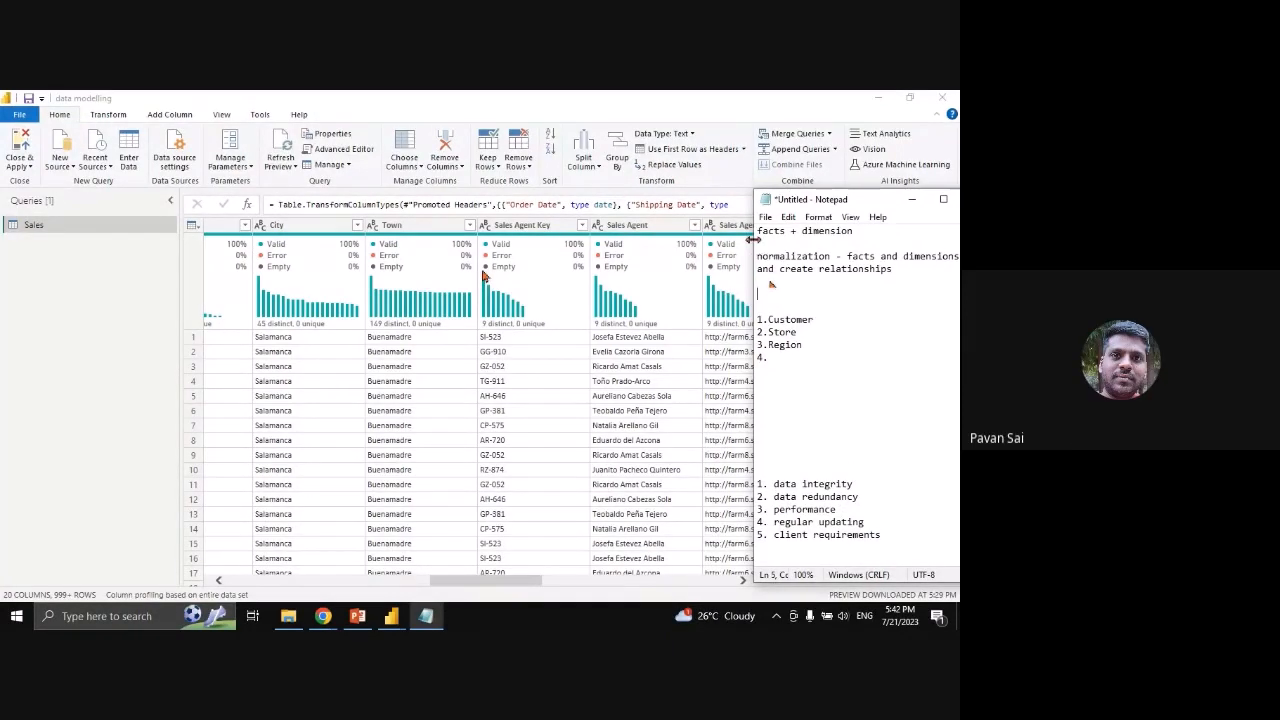
pyautogui.moveTo(755, 240); pyautogui.dragTo(696, 235)
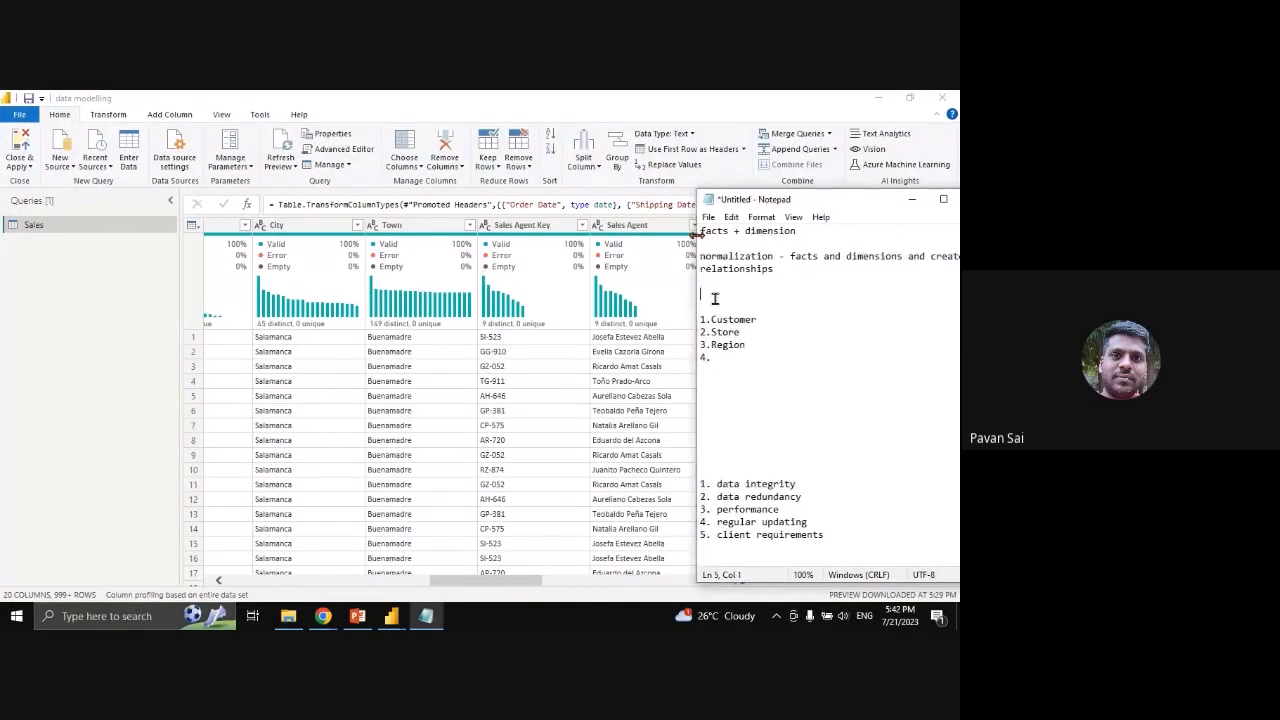
pyautogui.write('Granularity -')
# Check the City and Town columns' distinct counts and complete the granularity line as "Granularity - Town"
pyautogui.moveTo(343, 330)
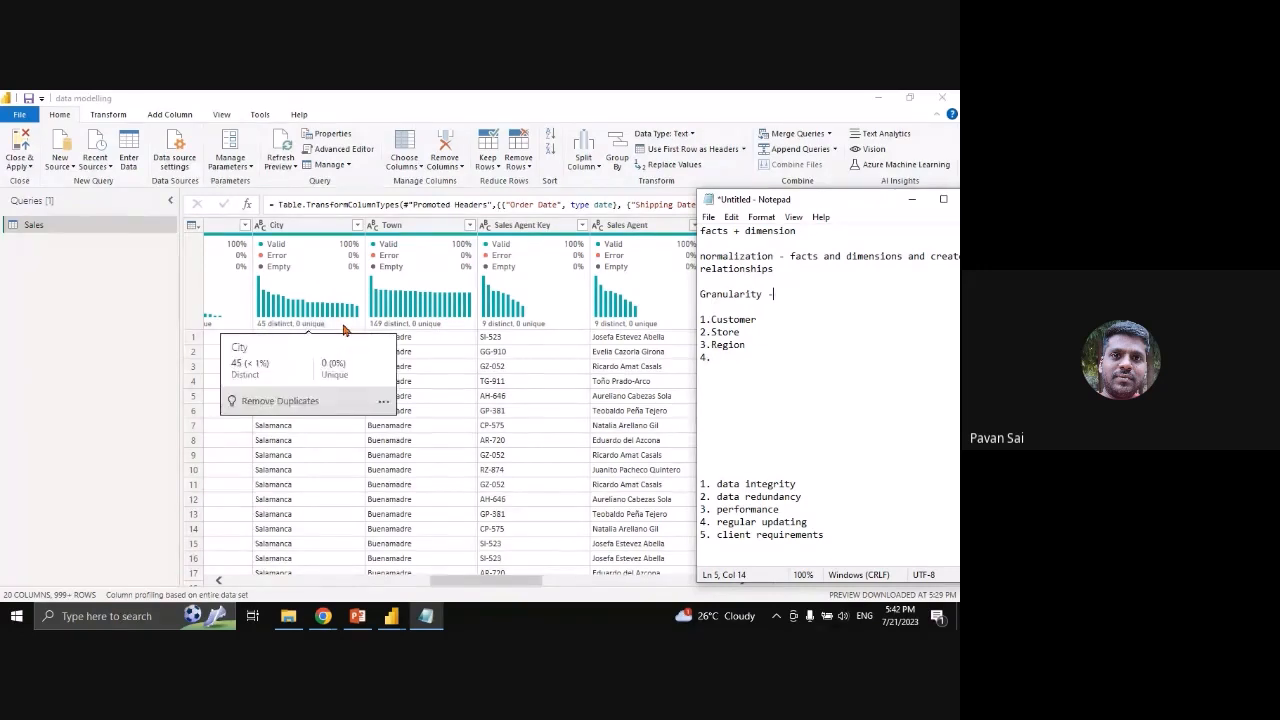
pyautogui.moveTo(395, 330)
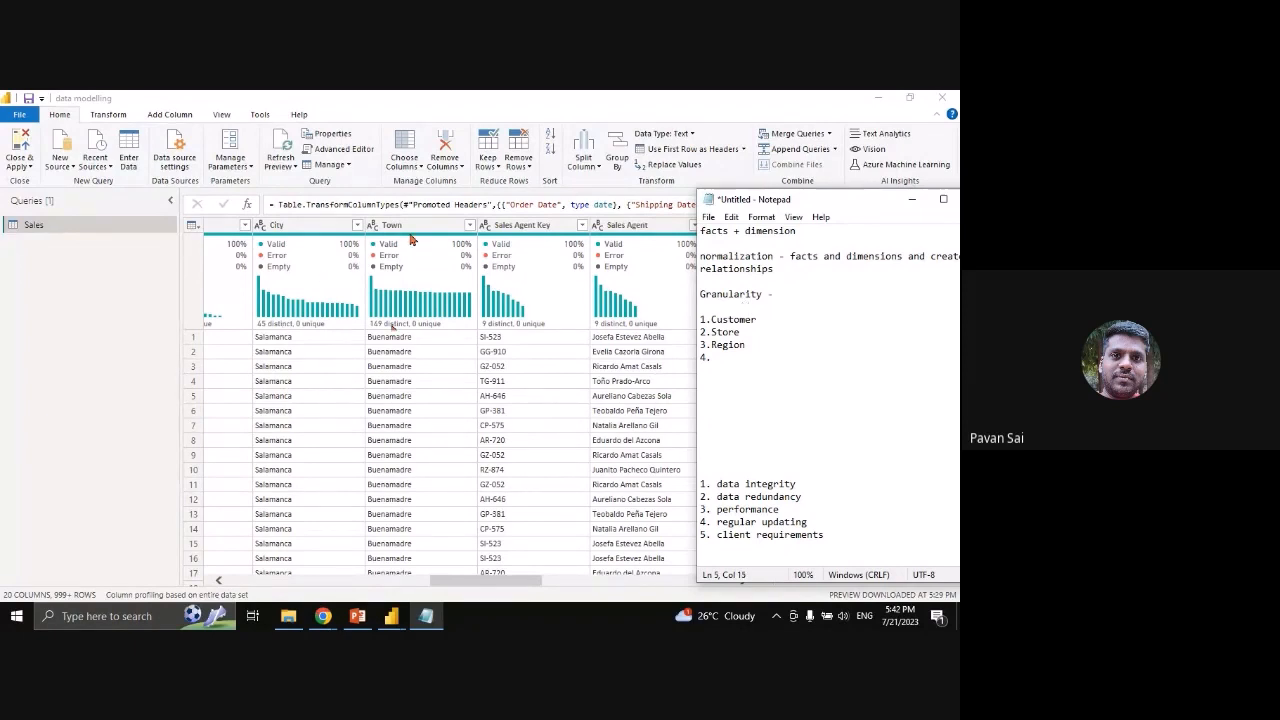
pyautogui.write('Town')
pyautogui.click(704, 294)
pyautogui.moveTo(704, 294); pyautogui.dragTo(766, 294)
pyautogui.click(779, 295)
# Complete item 4 of the dimension list as "Town, city - town"
pyautogui.click(724, 363)
pyautogui.write('Town - to')
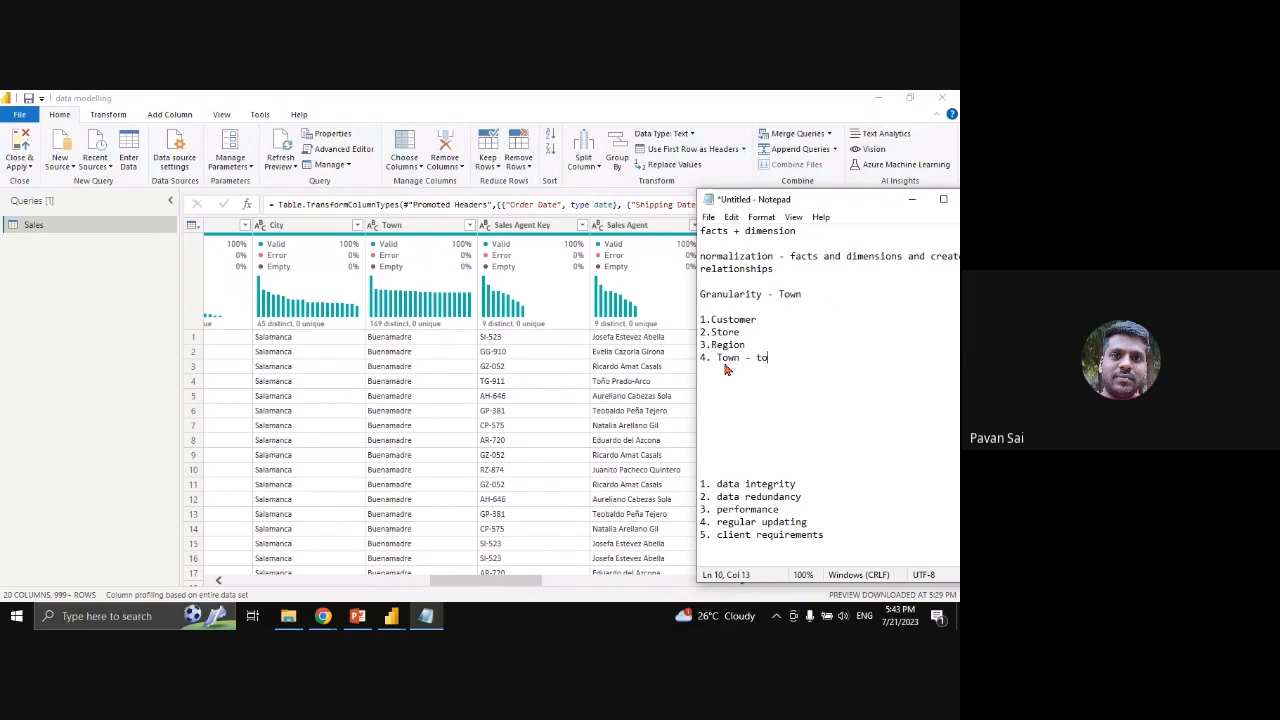
pyautogui.write('wn')
pyautogui.press('Left')
pyautogui.press('Left')
pyautogui.press('Left')
pyautogui.press('Left')
pyautogui.press('Left')
pyautogui.write(', city')
pyautogui.click(822, 351)
# Review the Sales Agent Key, Sales Agent and Sales Agent Picture columns, and start item "5." below the Town item
pyautogui.click(467, 586)
pyautogui.moveTo(467, 586); pyautogui.dragTo(505, 586)
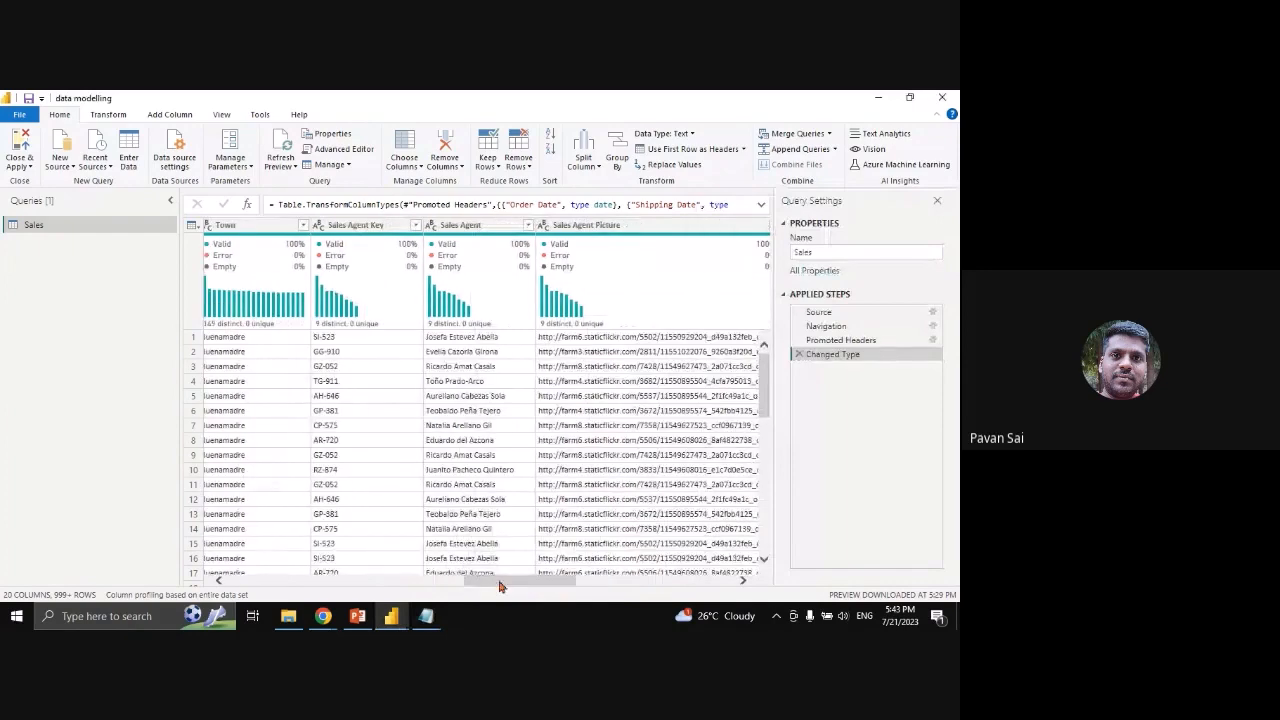
pyautogui.click(426, 616)
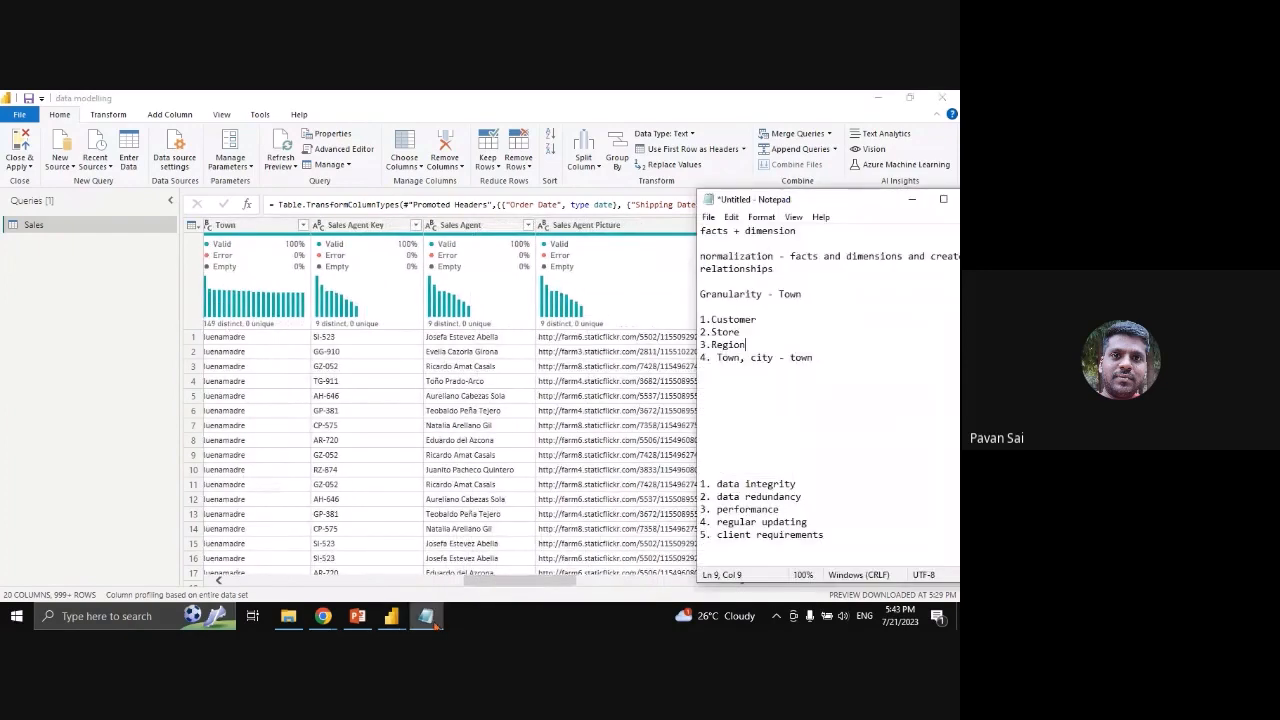
pyautogui.click(495, 585)
pyautogui.moveTo(495, 585); pyautogui.dragTo(512, 585)
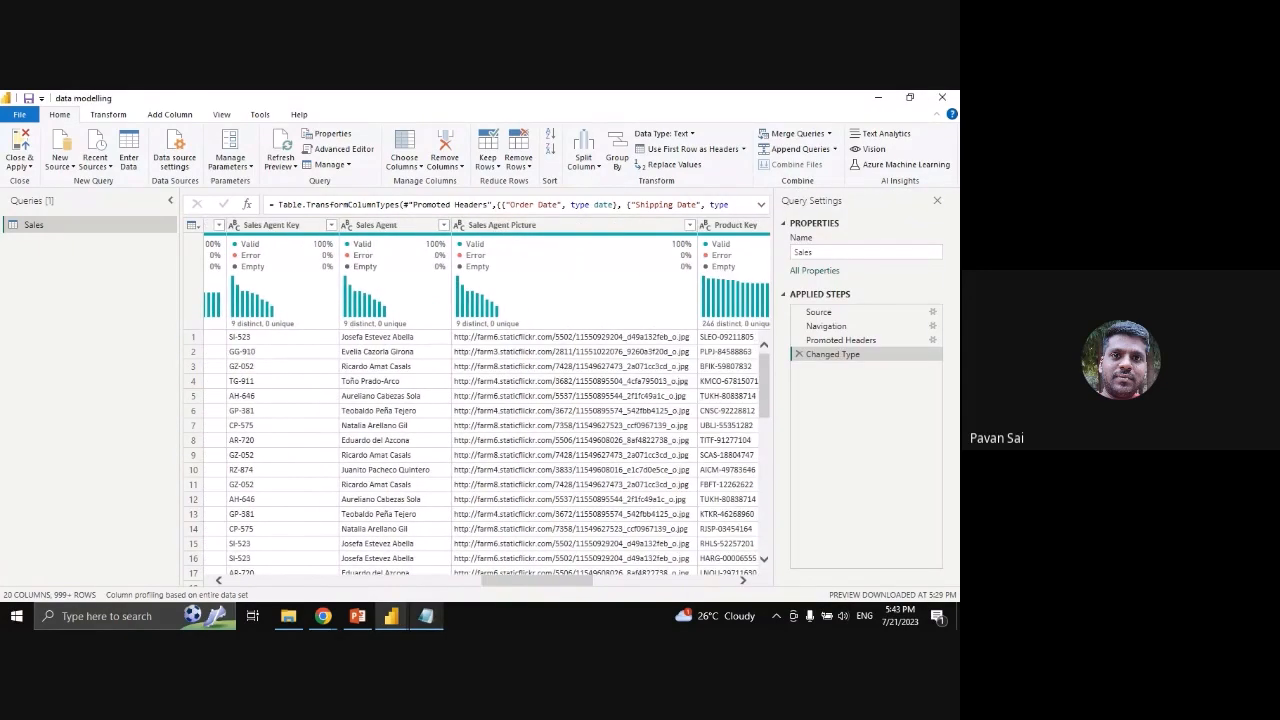
pyautogui.click(426, 616)
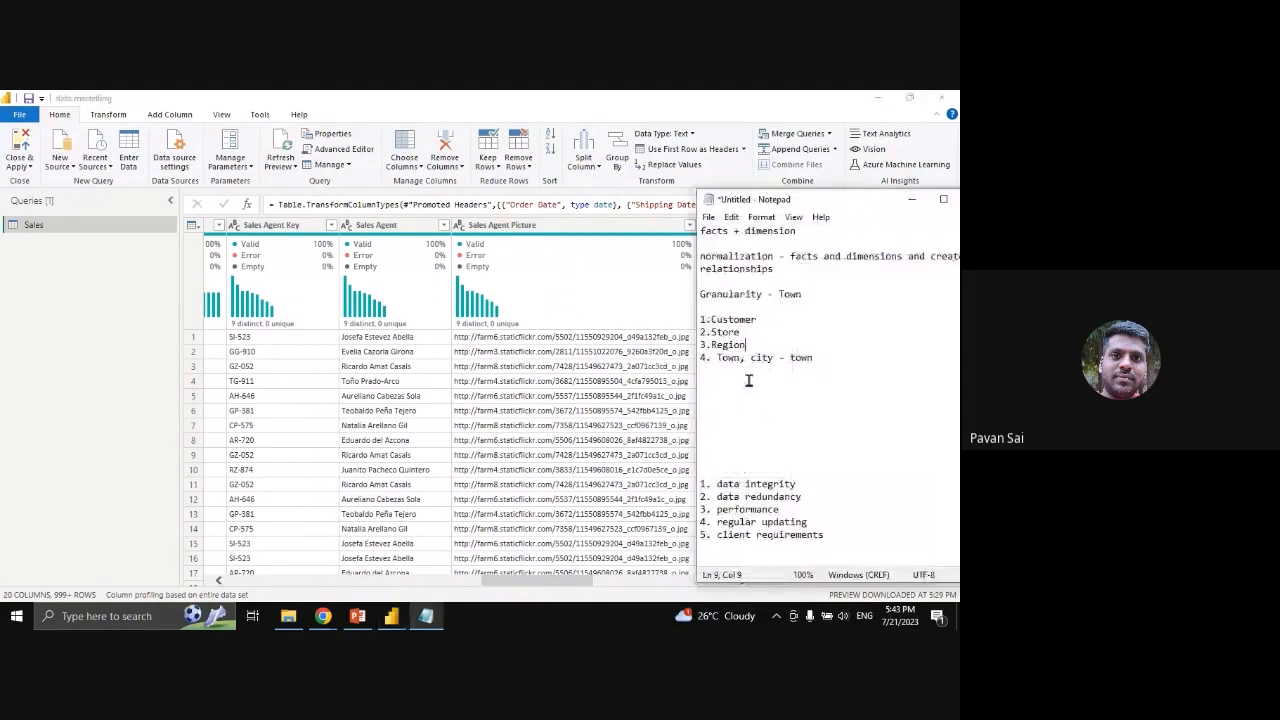
pyautogui.click(829, 360)
pyautogui.press('Return')
pyautogui.write('5. ')
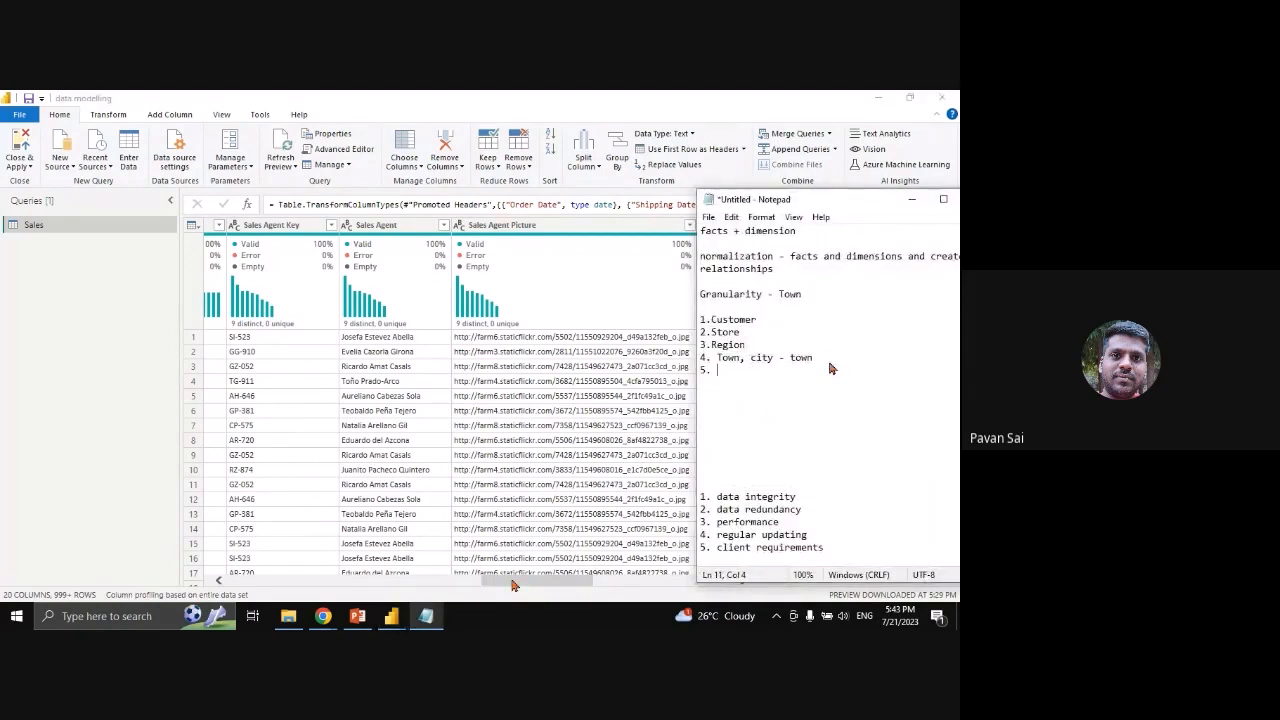
# View the Product Key, Product and Product Category columns, and set item 5 of the note to "sales agent"
pyautogui.write('dimension')
pyautogui.moveTo(511, 585); pyautogui.dragTo(600, 590)
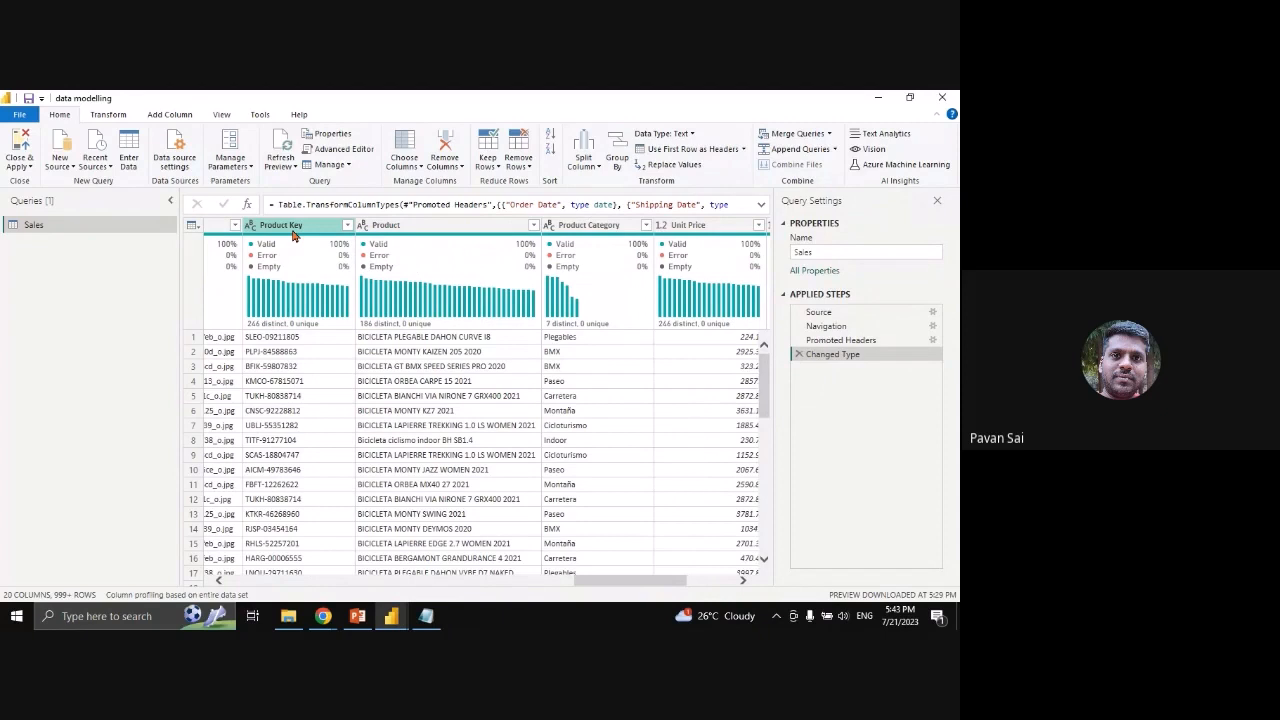
pyautogui.click(426, 615)
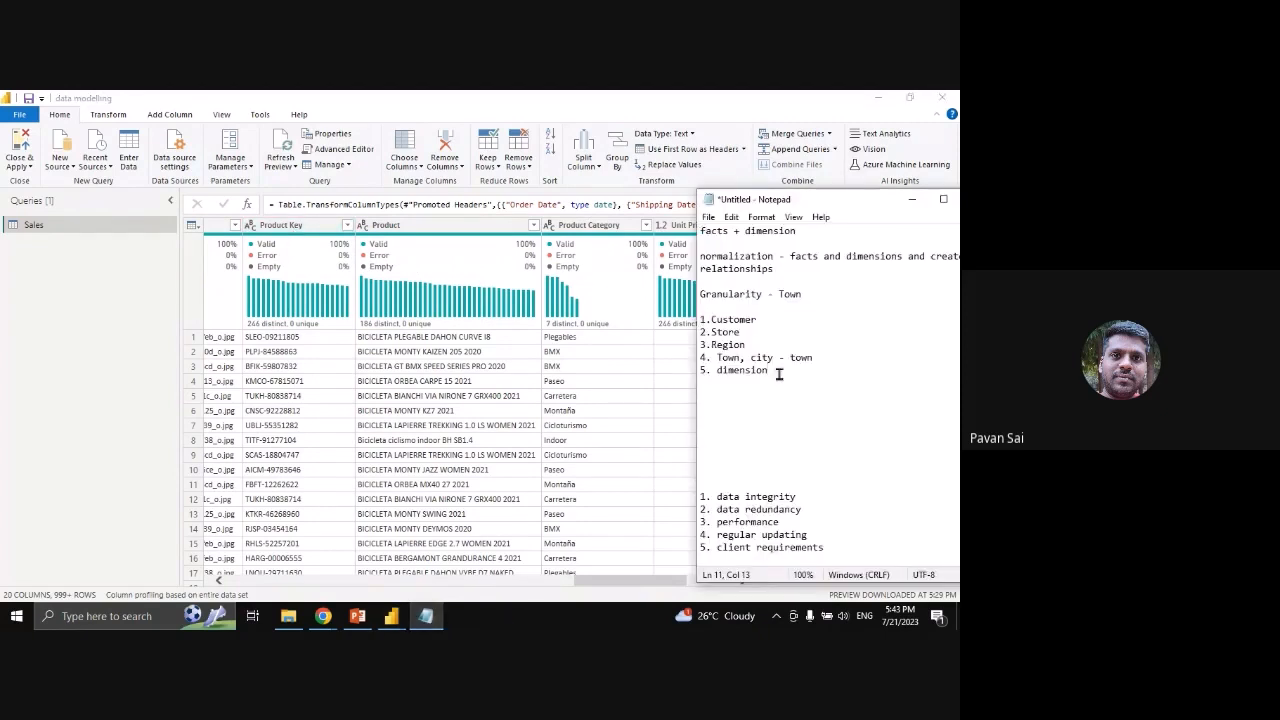
pyautogui.press('BackSpace')
pyautogui.press('BackSpace')
pyautogui.press('BackSpace')
pyautogui.press('BackSpace')
pyautogui.press('BackSpace')
pyautogui.press('BackSpace')
pyautogui.press('BackSpace')
pyautogui.press('BackSpace')
pyautogui.press('BackSpace')
pyautogui.write('sales agent')
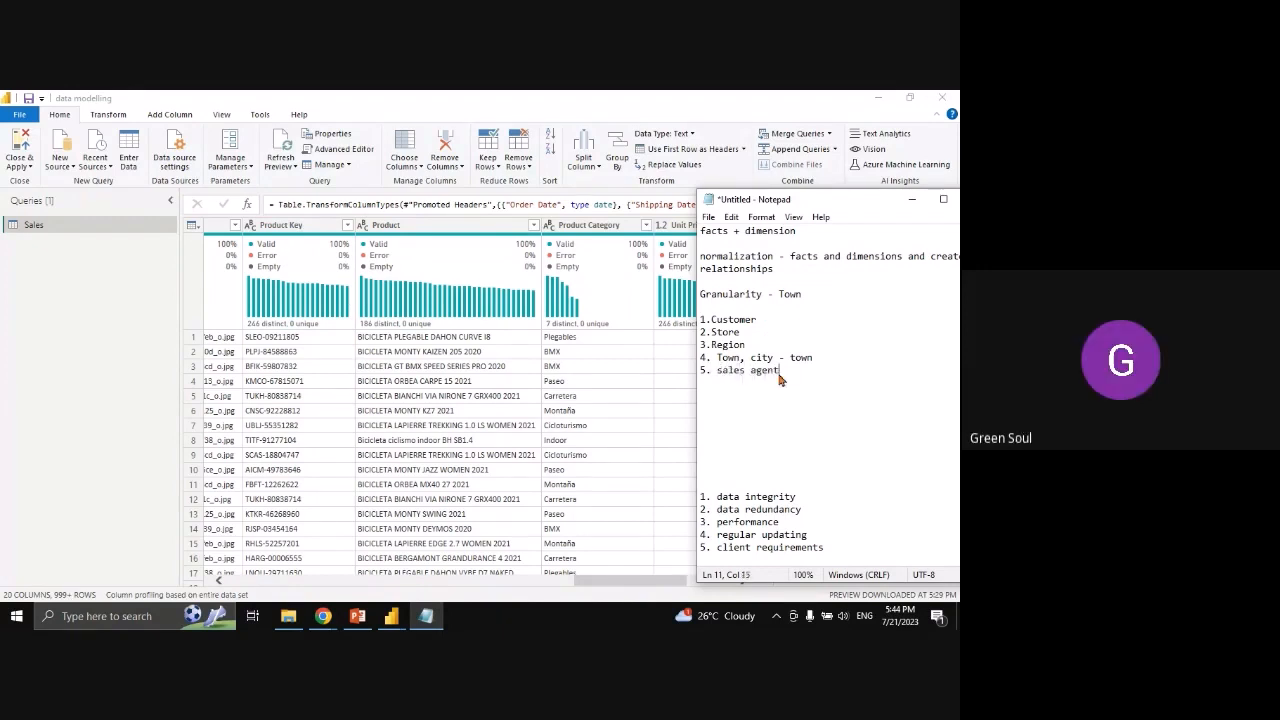
# Add item 6 to the dimension list in the note as "product"
pyautogui.press('Return')
pyautogui.write('6. di')
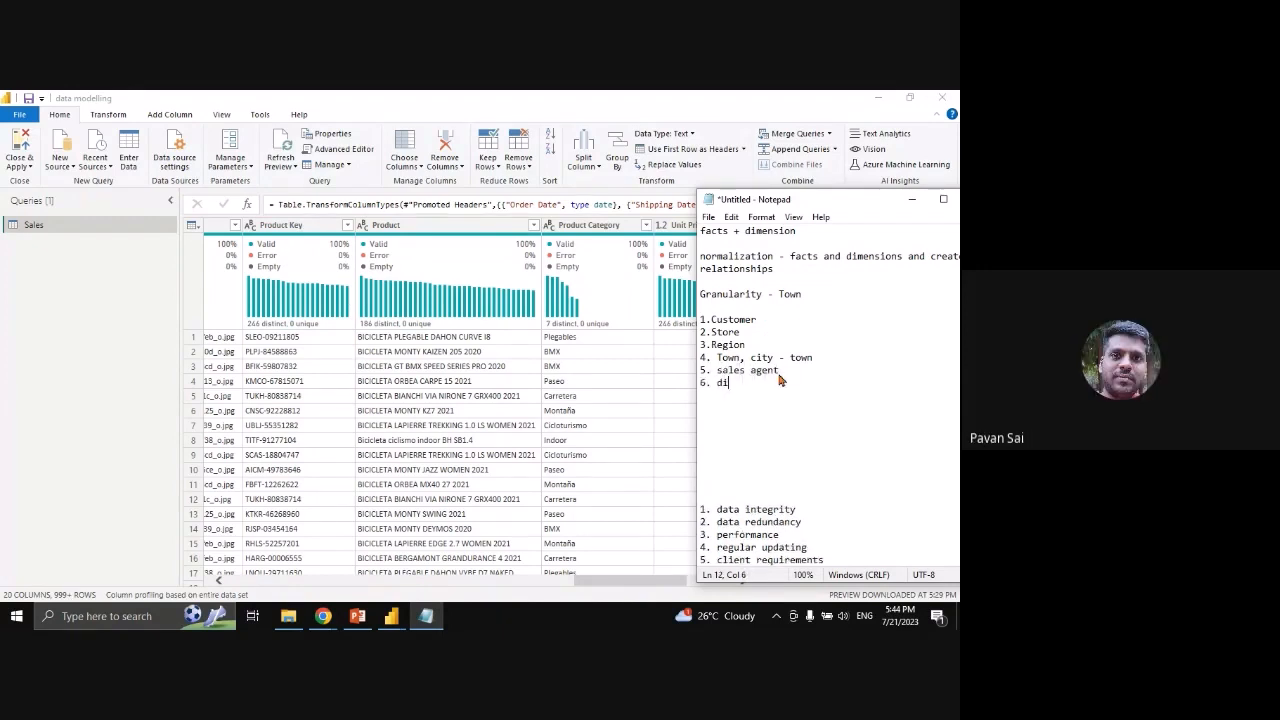
pyautogui.write('mension')
pyautogui.press('Return')
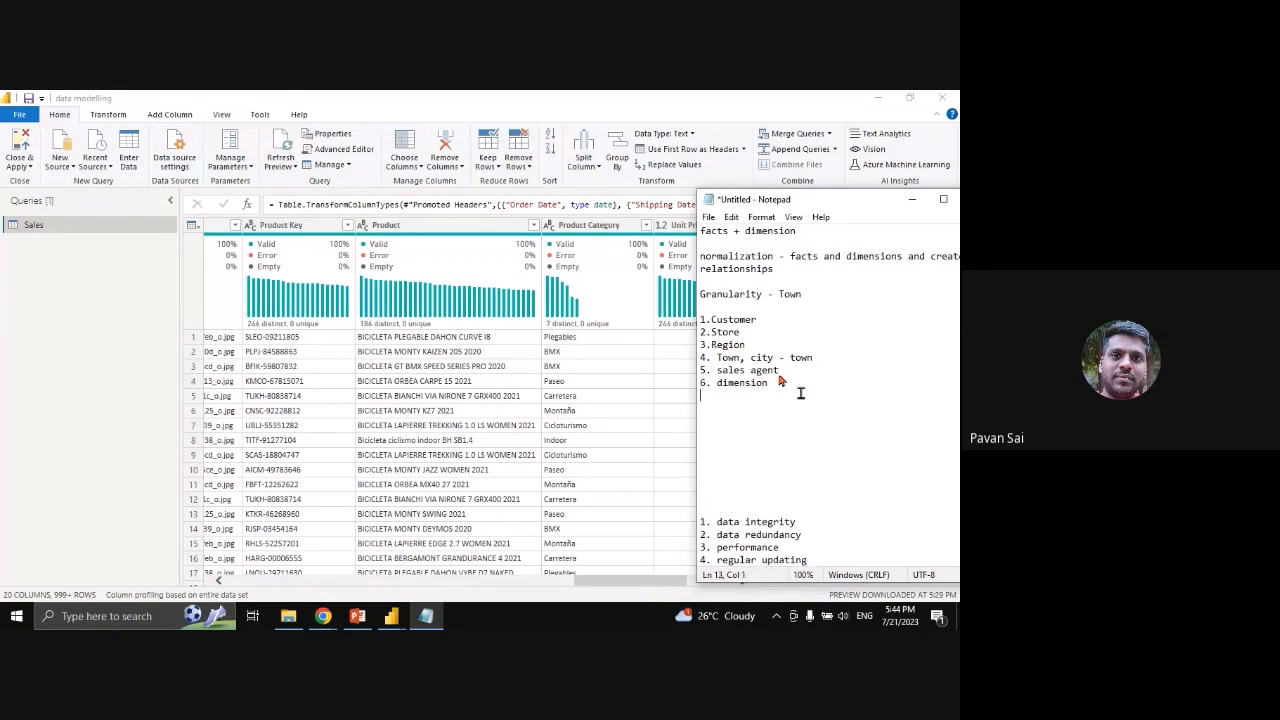
pyautogui.moveTo(768, 384); pyautogui.dragTo(700, 319)
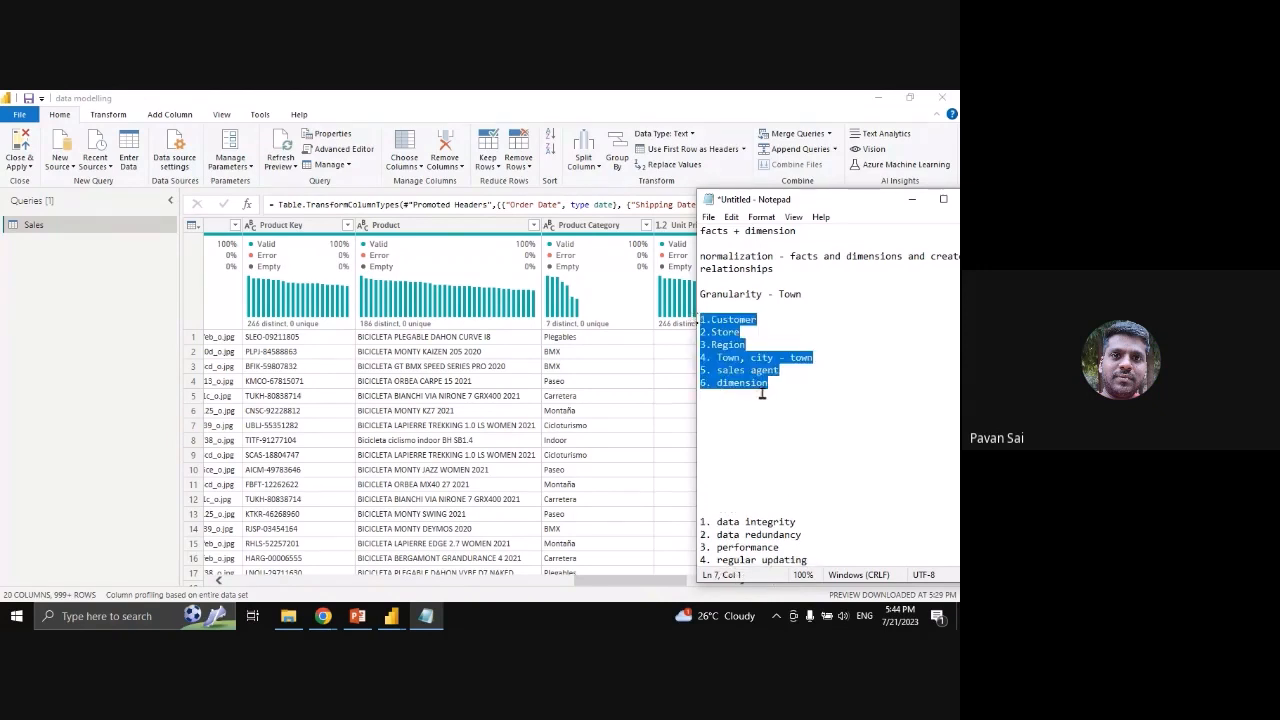
pyautogui.moveTo(769, 386); pyautogui.dragTo(716, 384)
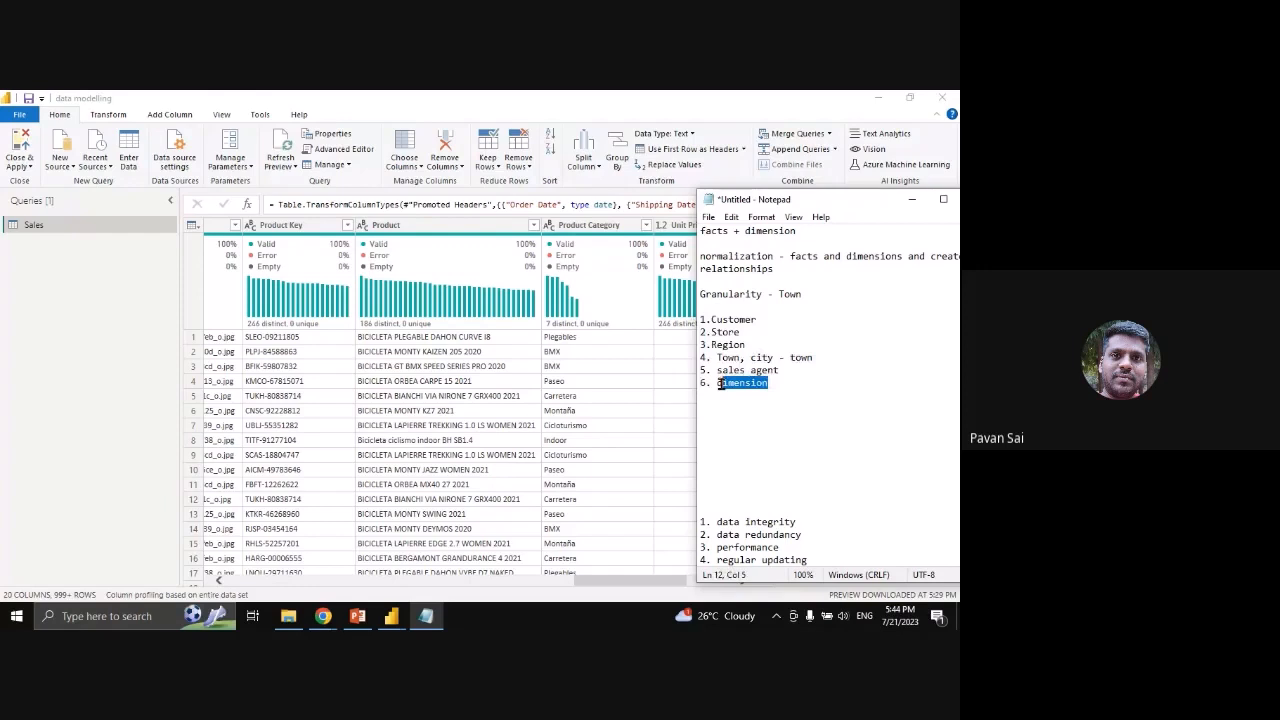
pyautogui.write('product')
# Switch to Power Query and highlight the Unit Price, Unit Cost and Quantity columns of the Sales table
pyautogui.moveTo(642, 583); pyautogui.dragTo(690, 585)
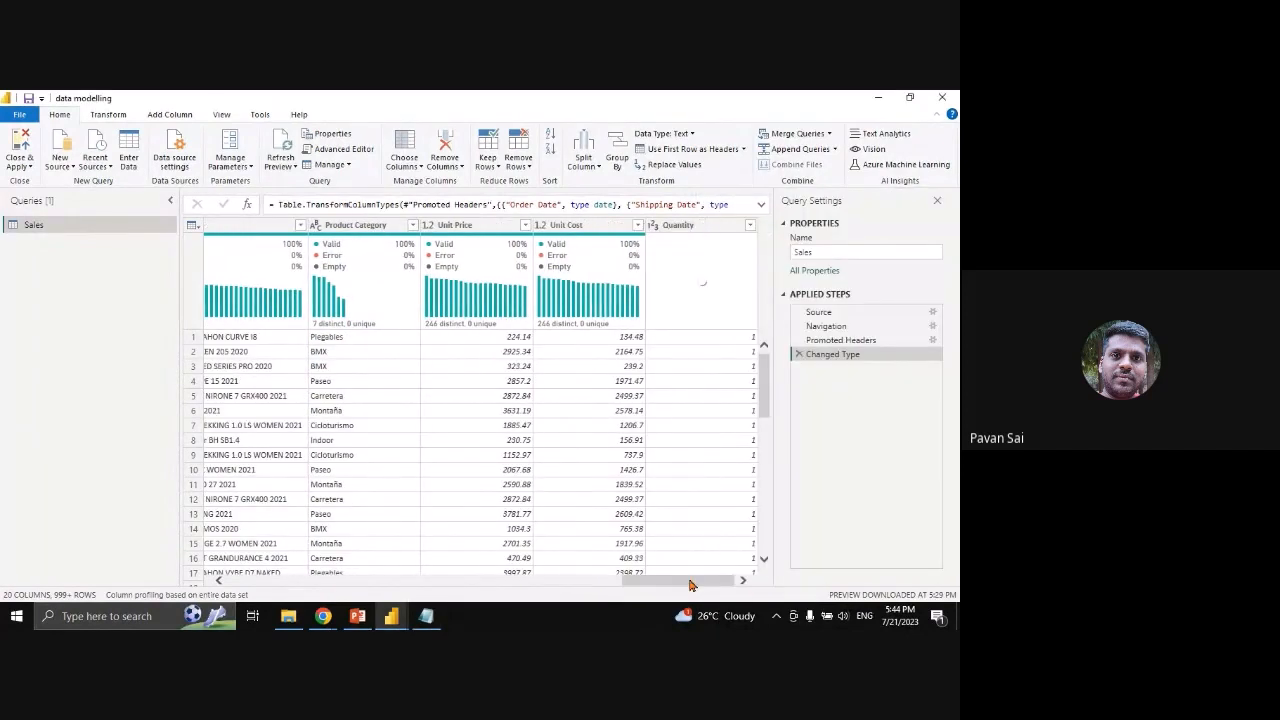
pyautogui.click(481, 226)
pyautogui.keyDown('ctrl'); pyautogui.click(588, 226); pyautogui.keyUp('ctrl')
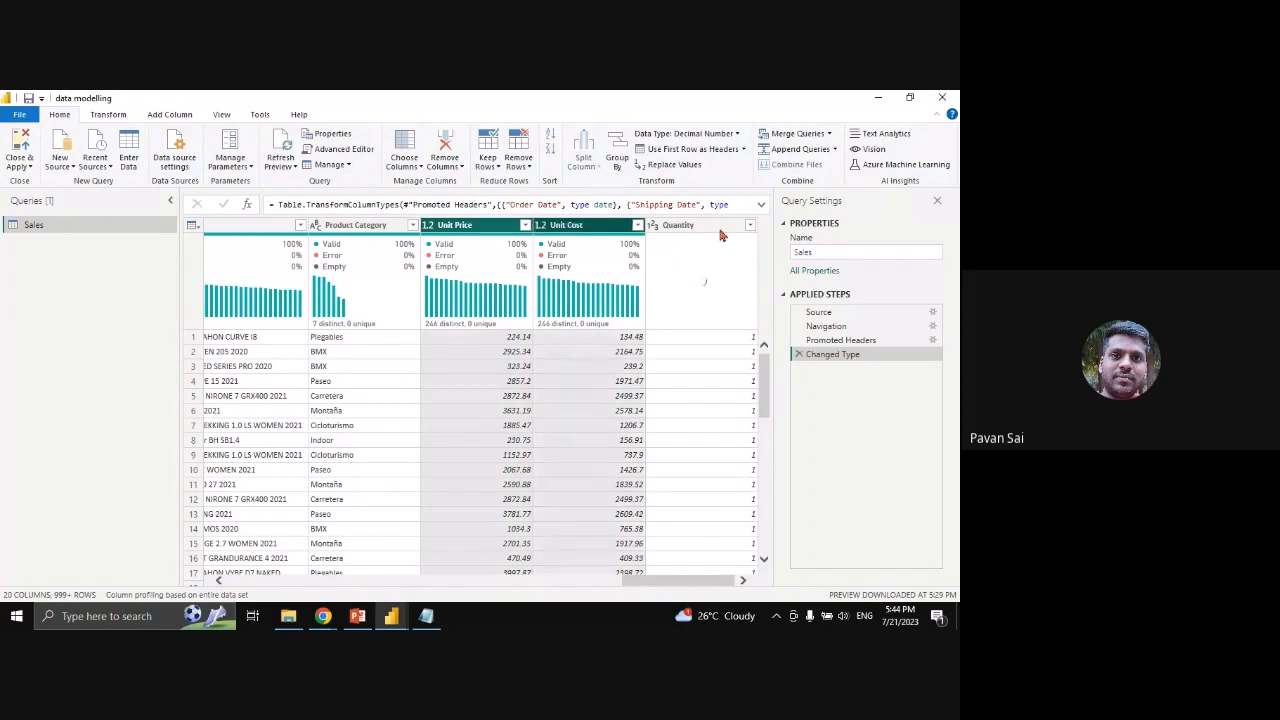
pyautogui.keyDown('ctrl'); pyautogui.click(718, 226); pyautogui.keyUp('ctrl')
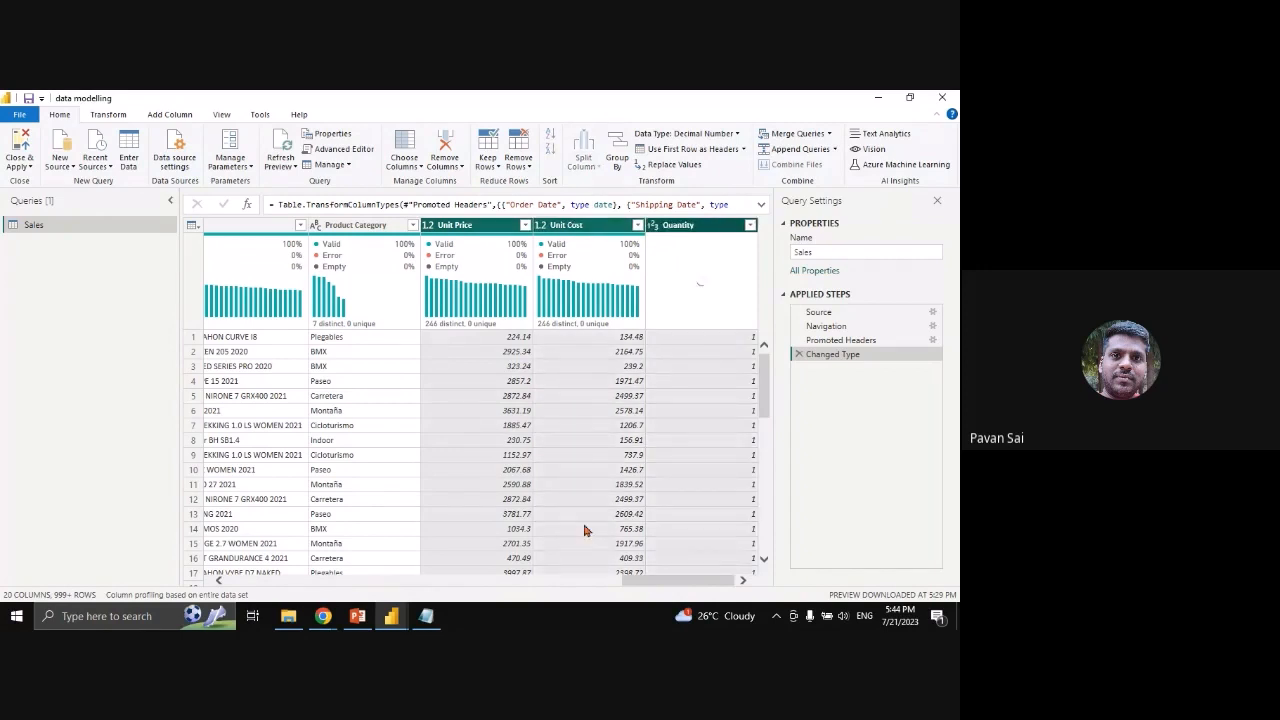
# Switch to Notepad and highlight the dimension list from Customer to product, placing the window so the whole note is readable
pyautogui.hotkey('alt', 'Tab')
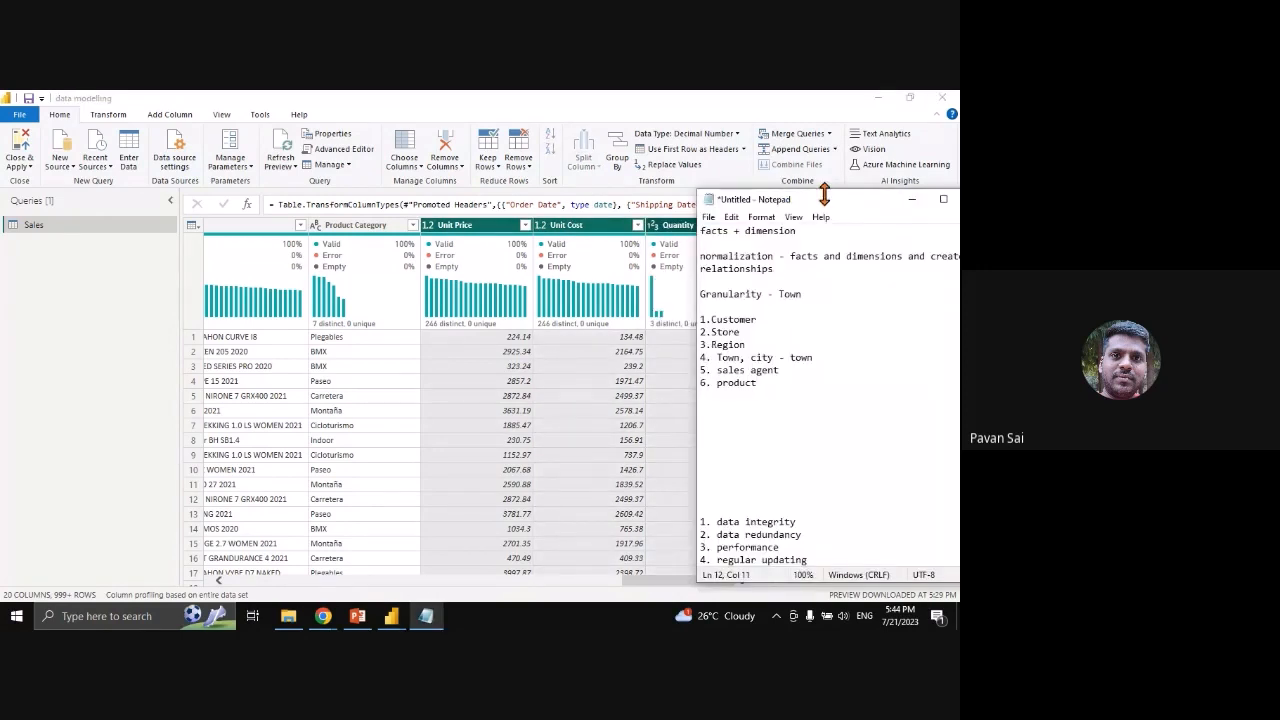
pyautogui.moveTo(835, 200); pyautogui.dragTo(901, 205)
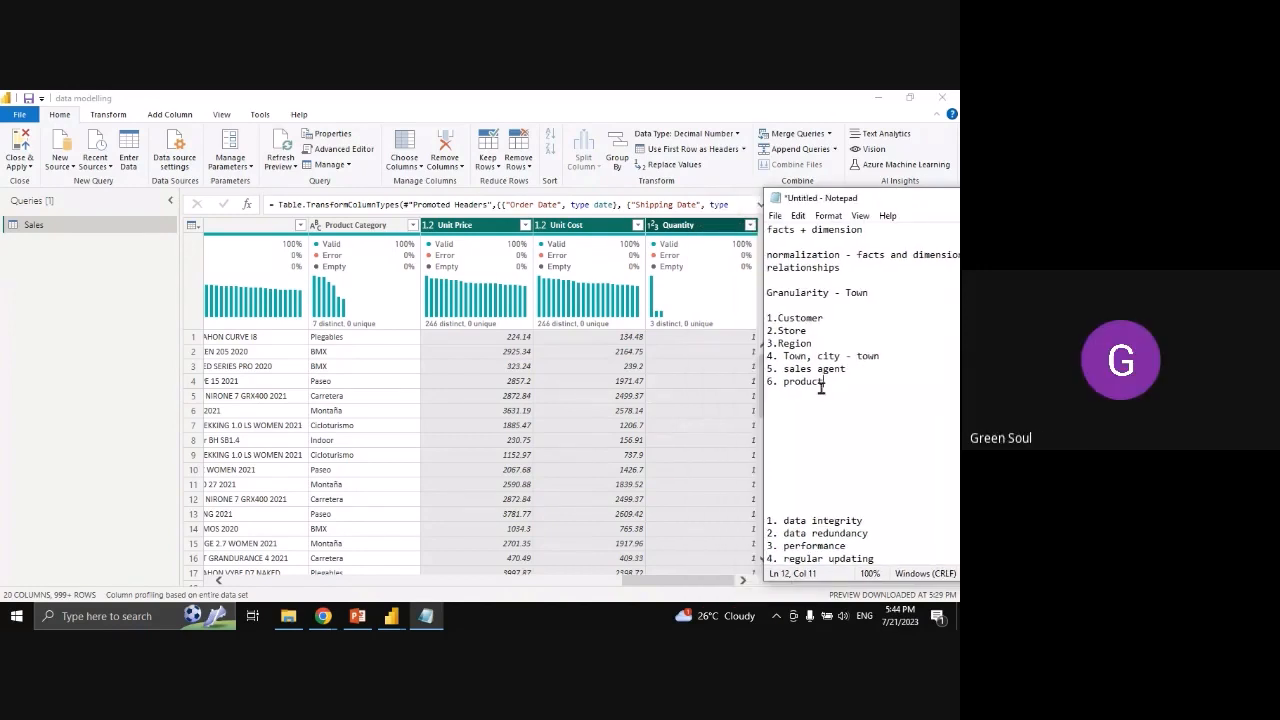
pyautogui.moveTo(821, 387); pyautogui.dragTo(767, 318)
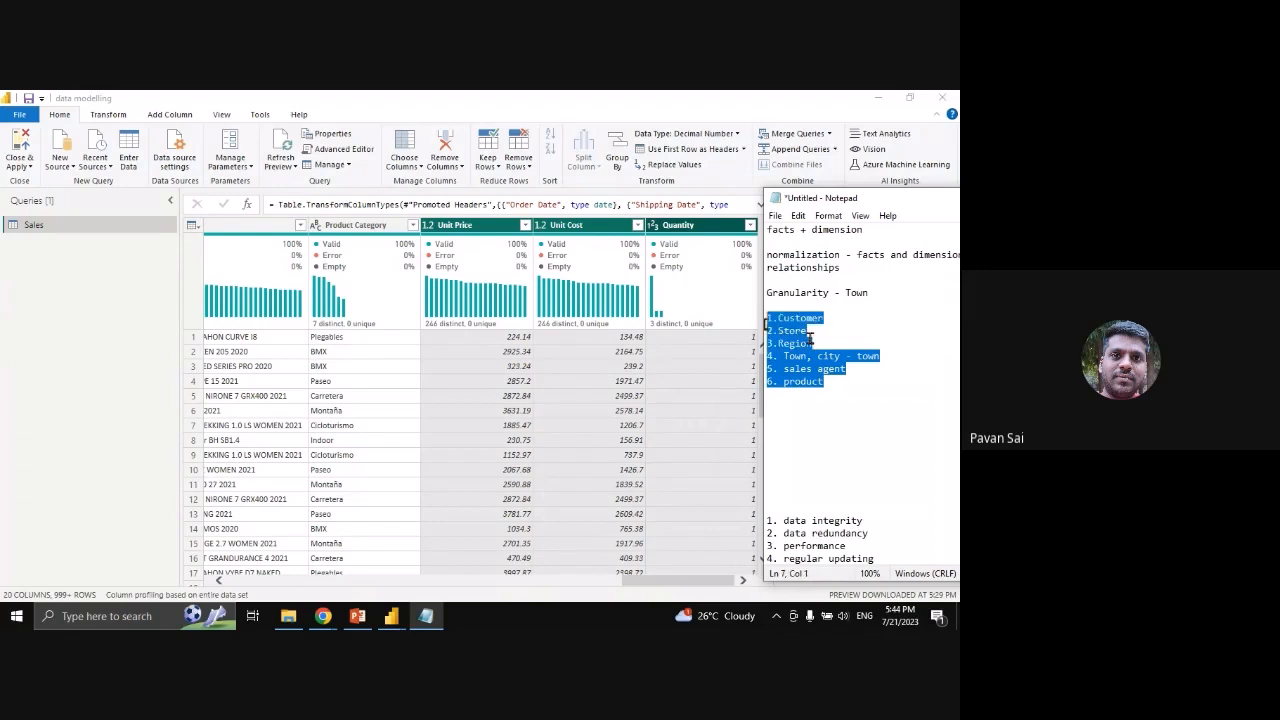
pyautogui.moveTo(893, 204); pyautogui.dragTo(745, 195)
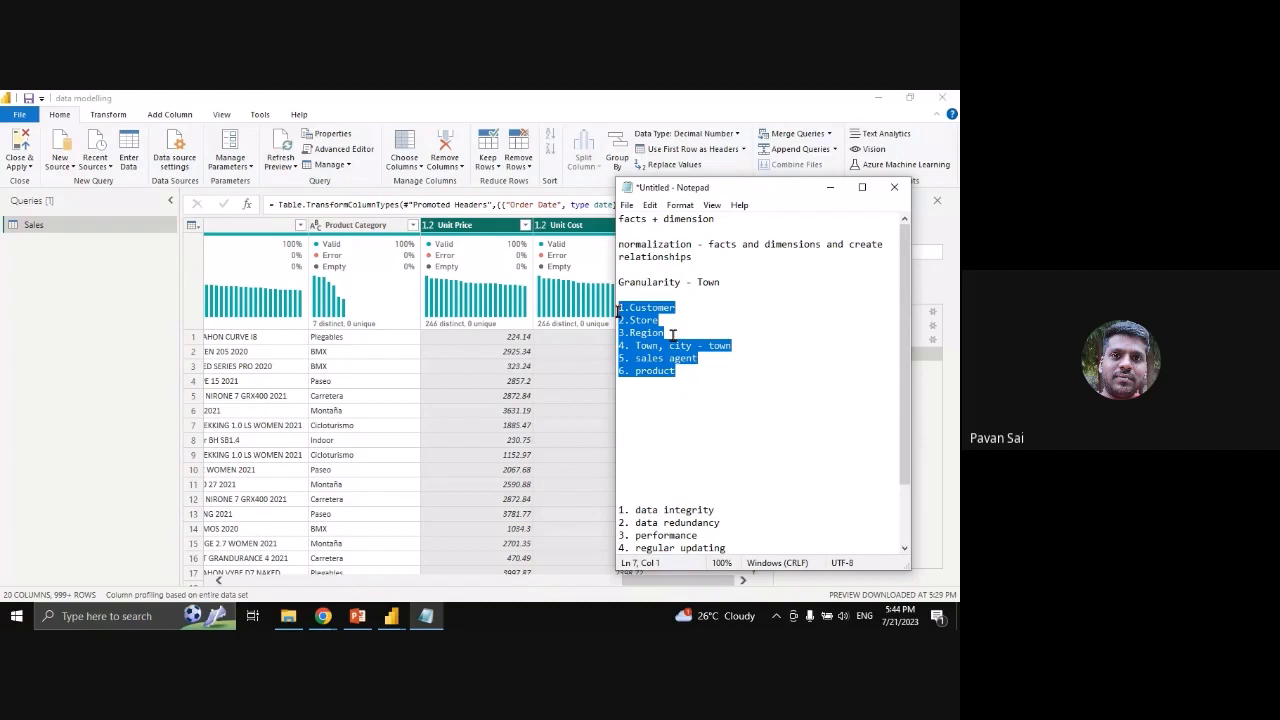
# Duplicate the Sales query in Power Query and rename the copy DimCustomer
pyautogui.click(70, 236)
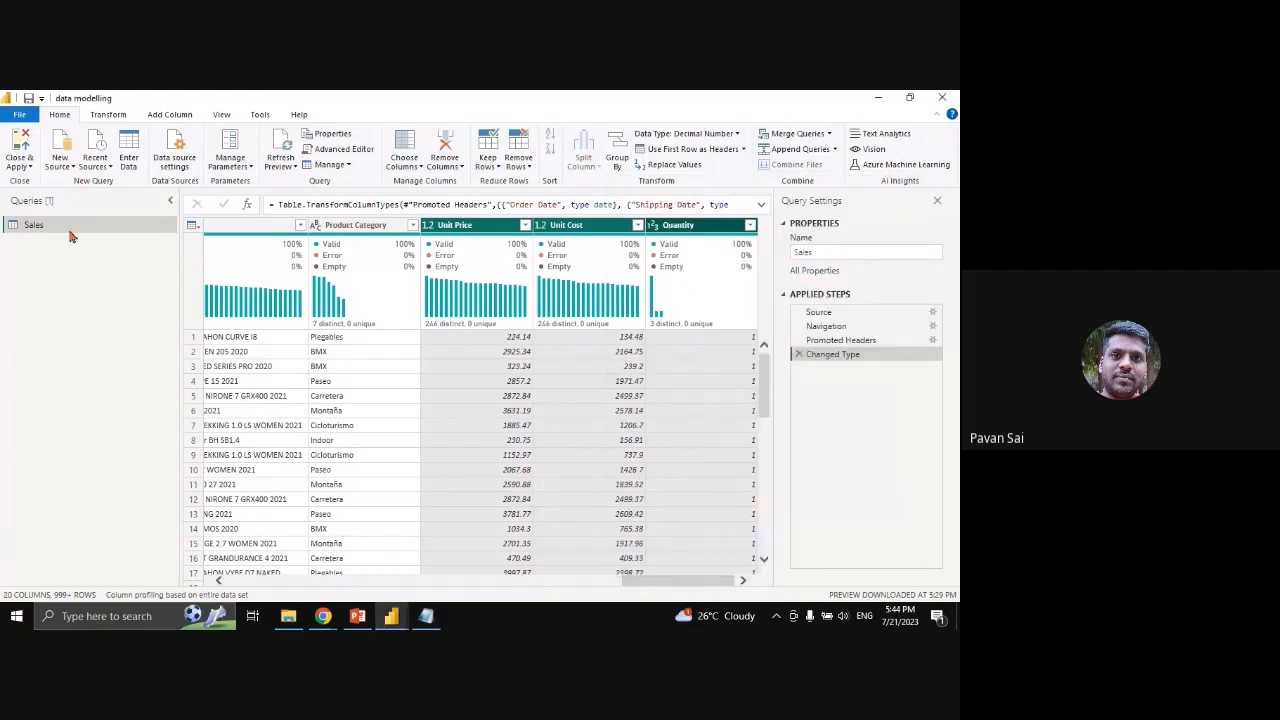
pyautogui.rightClick(106, 224)
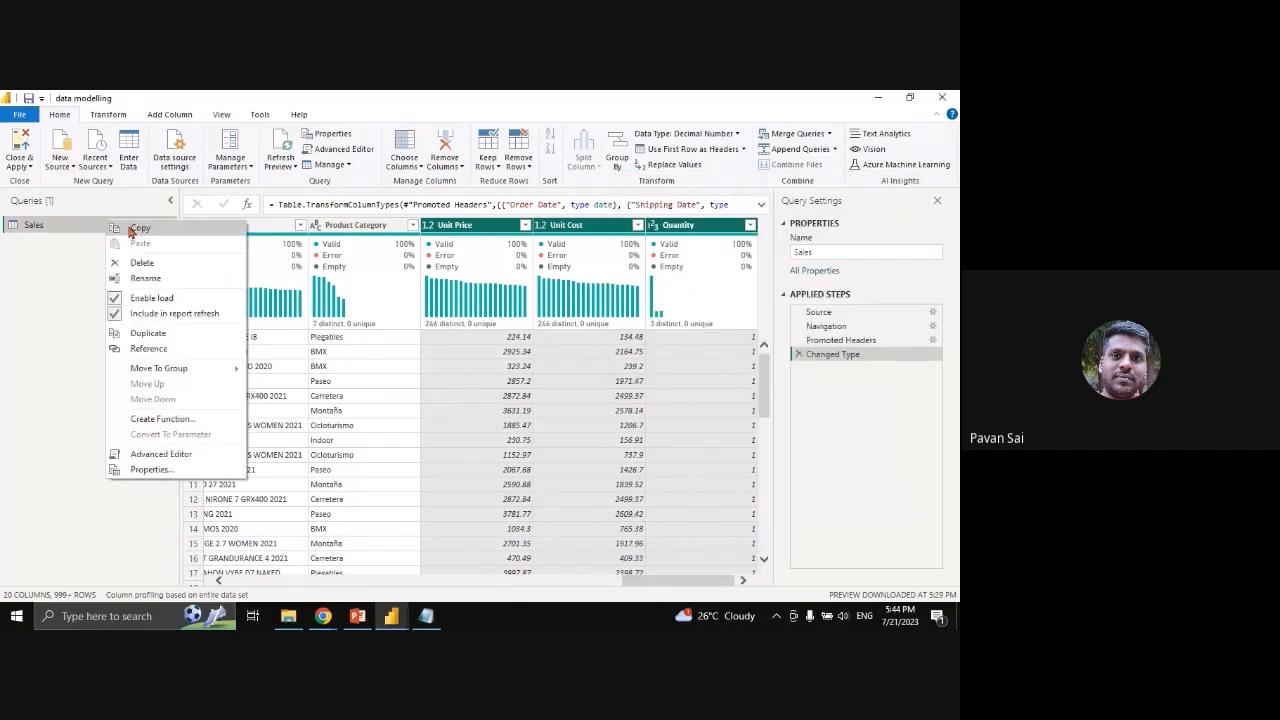
pyautogui.click(147, 333)
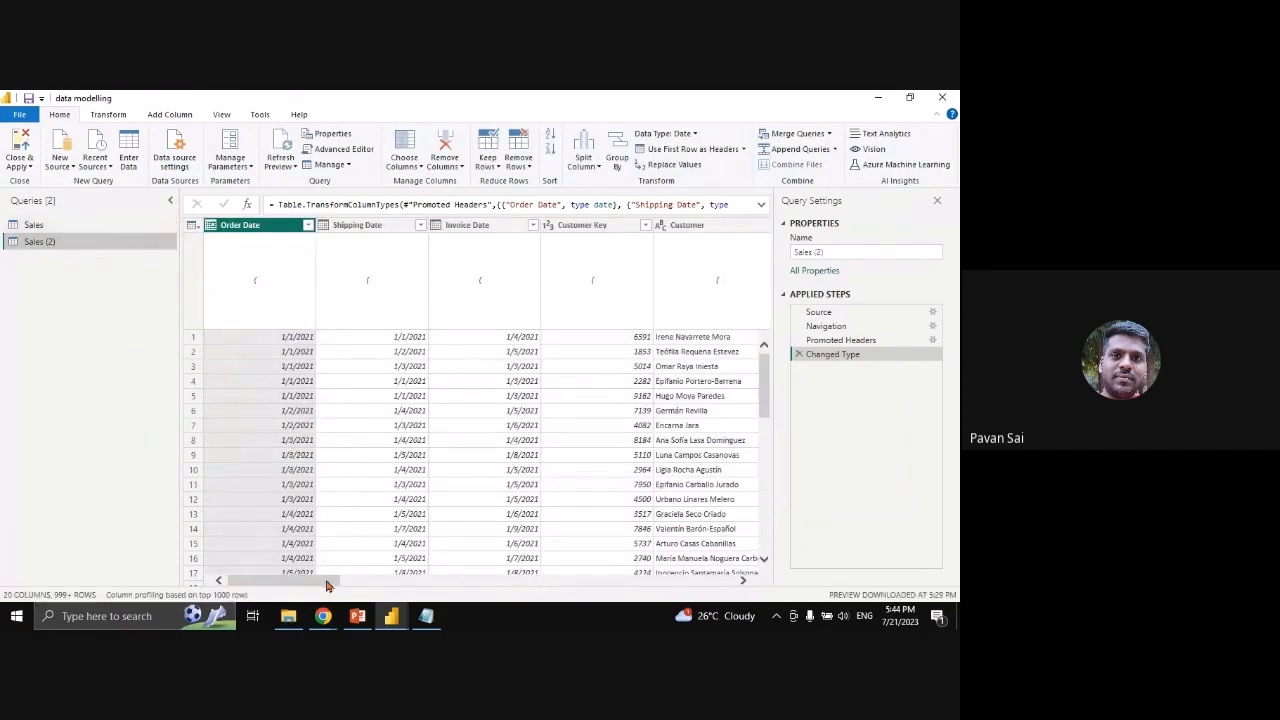
pyautogui.moveTo(318, 582); pyautogui.dragTo(340, 583)
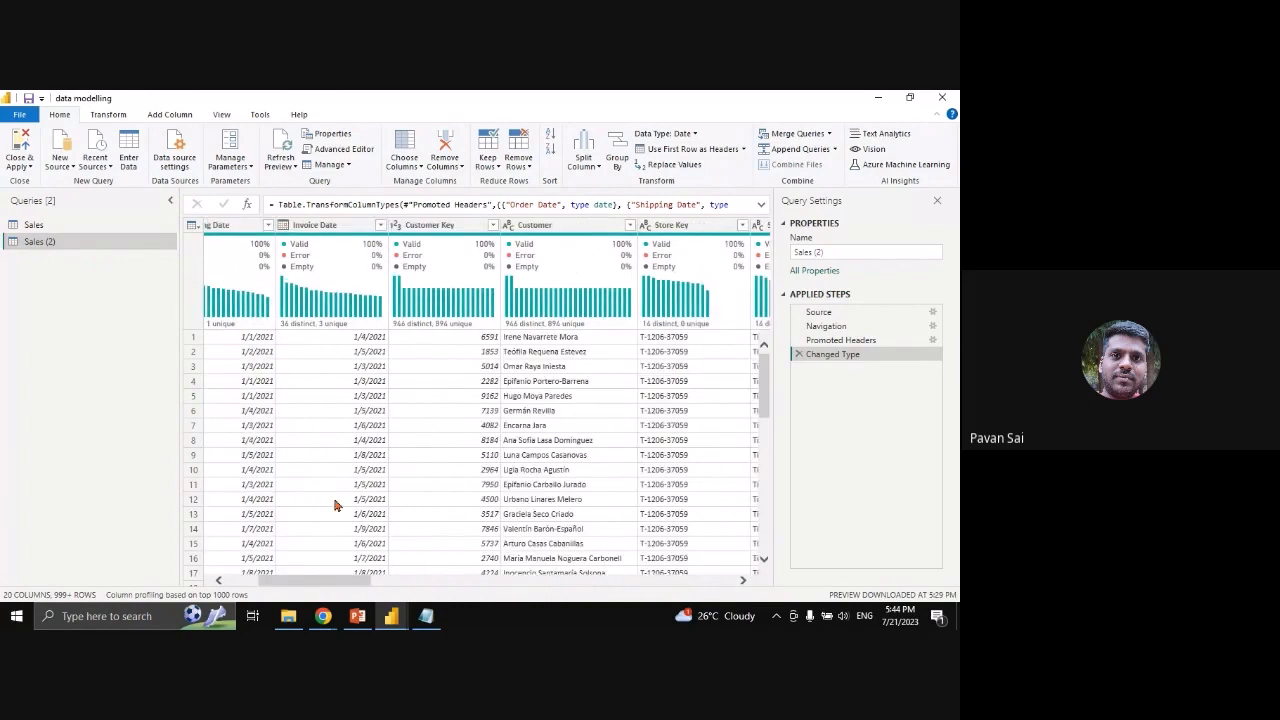
pyautogui.tripleClick(833, 254)
pyautogui.write('S')
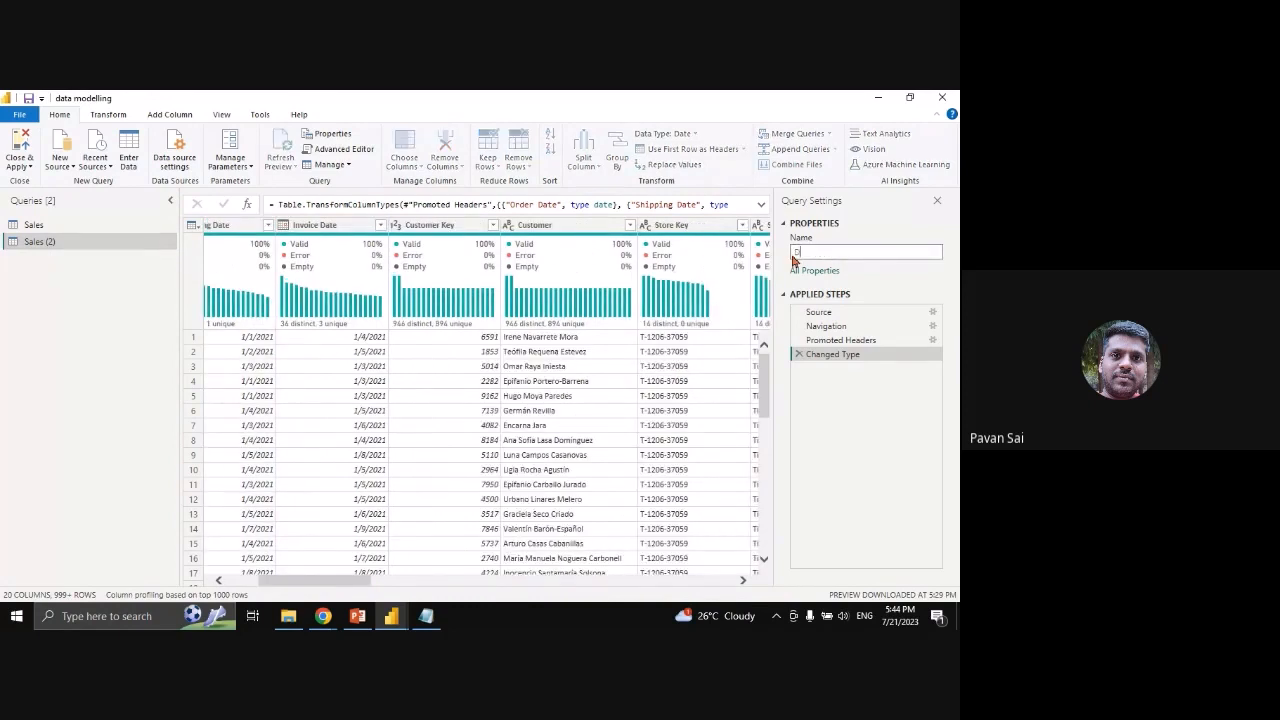
pyautogui.write('imCustomer')
pyautogui.press('Return')
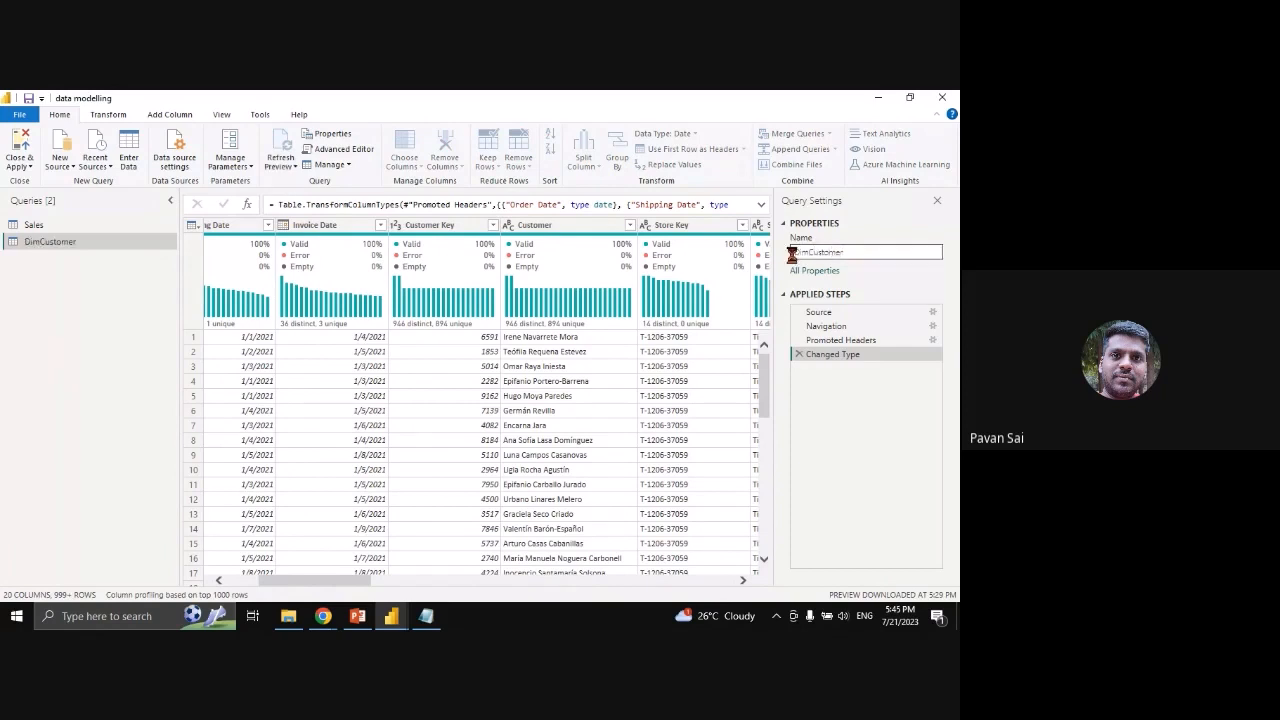
# Rename the original Sales query as FACTSales
pyautogui.click(113, 229)
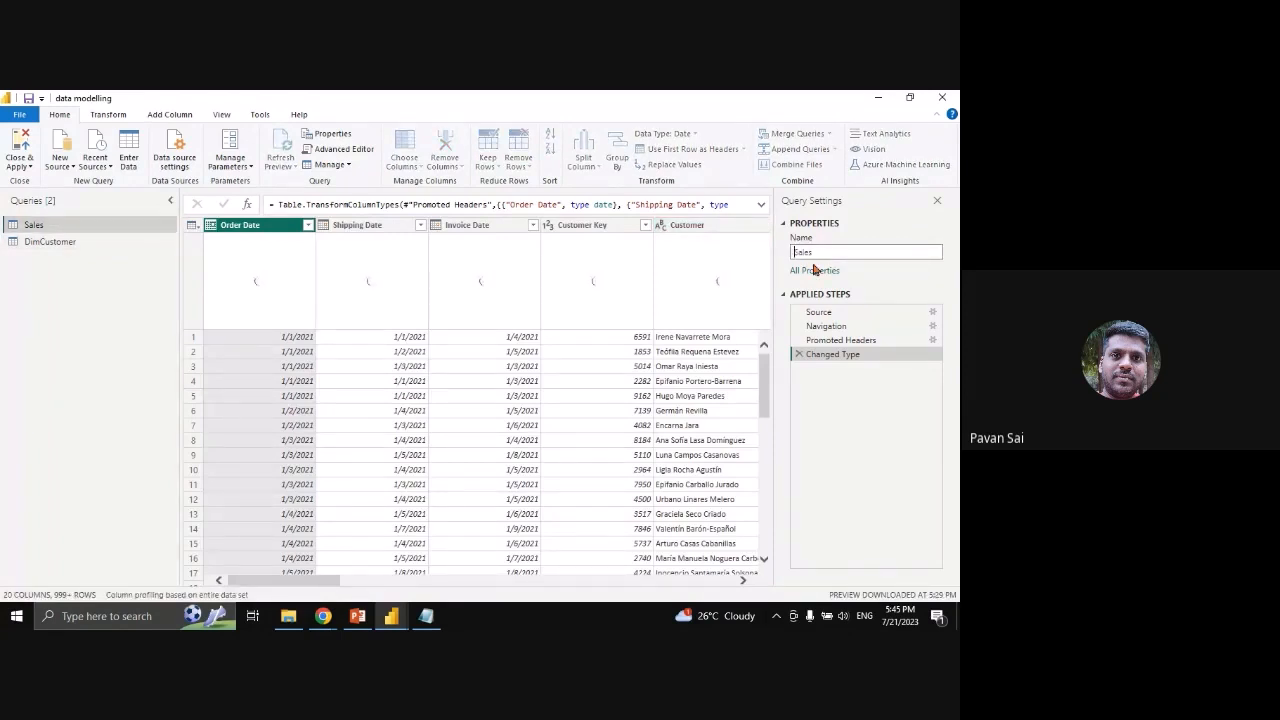
pyautogui.write('FAC')
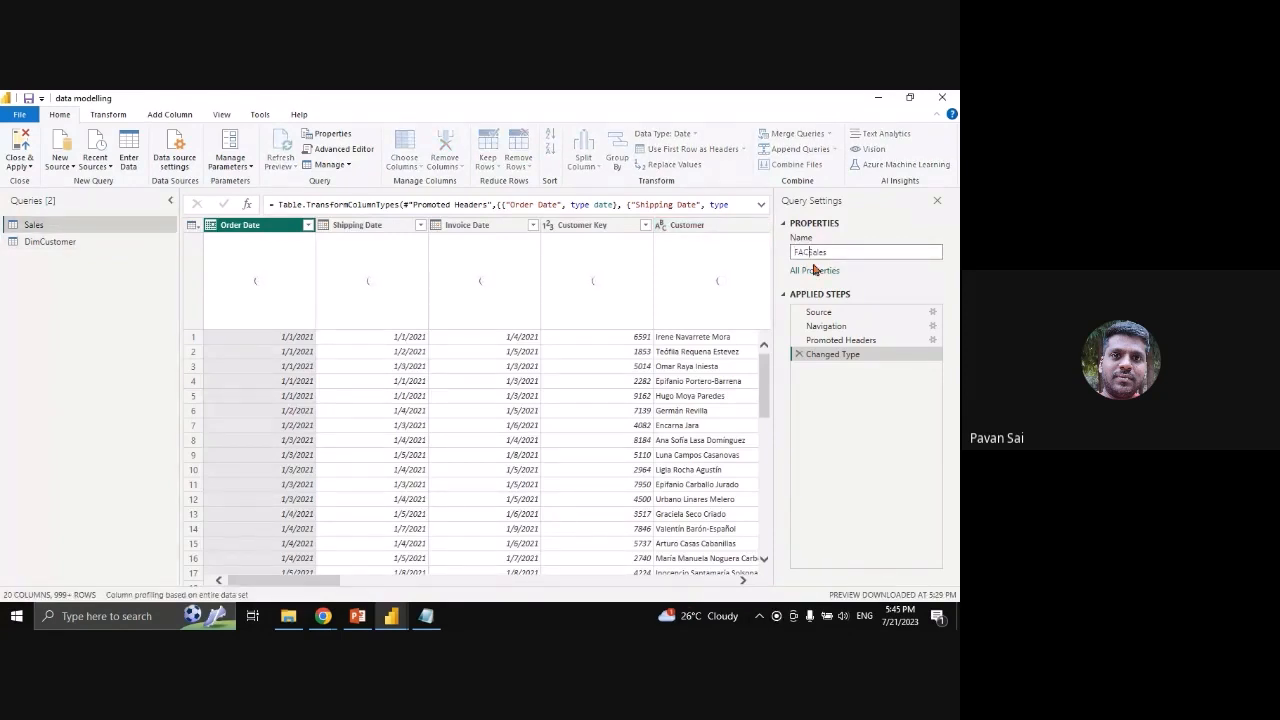
pyautogui.write('T')
pyautogui.press('Return')
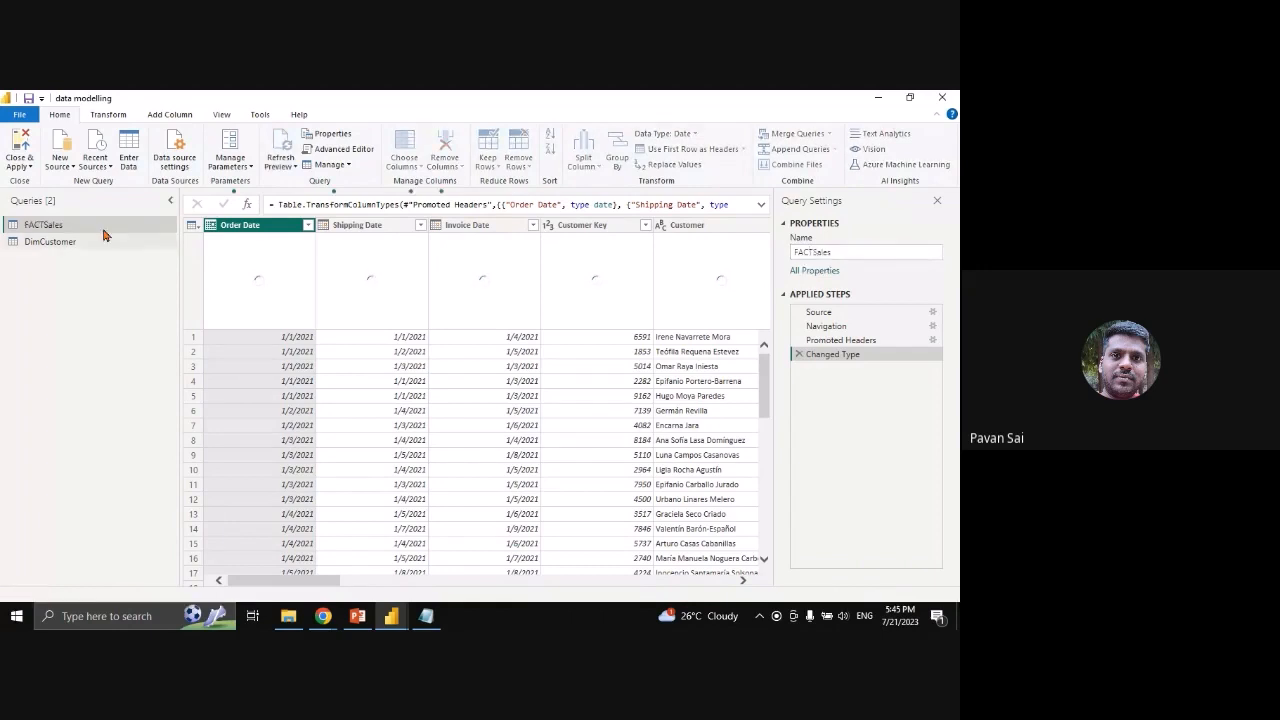
# Keep only the Customer Key and Customer columns in the DimCustomer query, removing all other columns
pyautogui.click(112, 242)
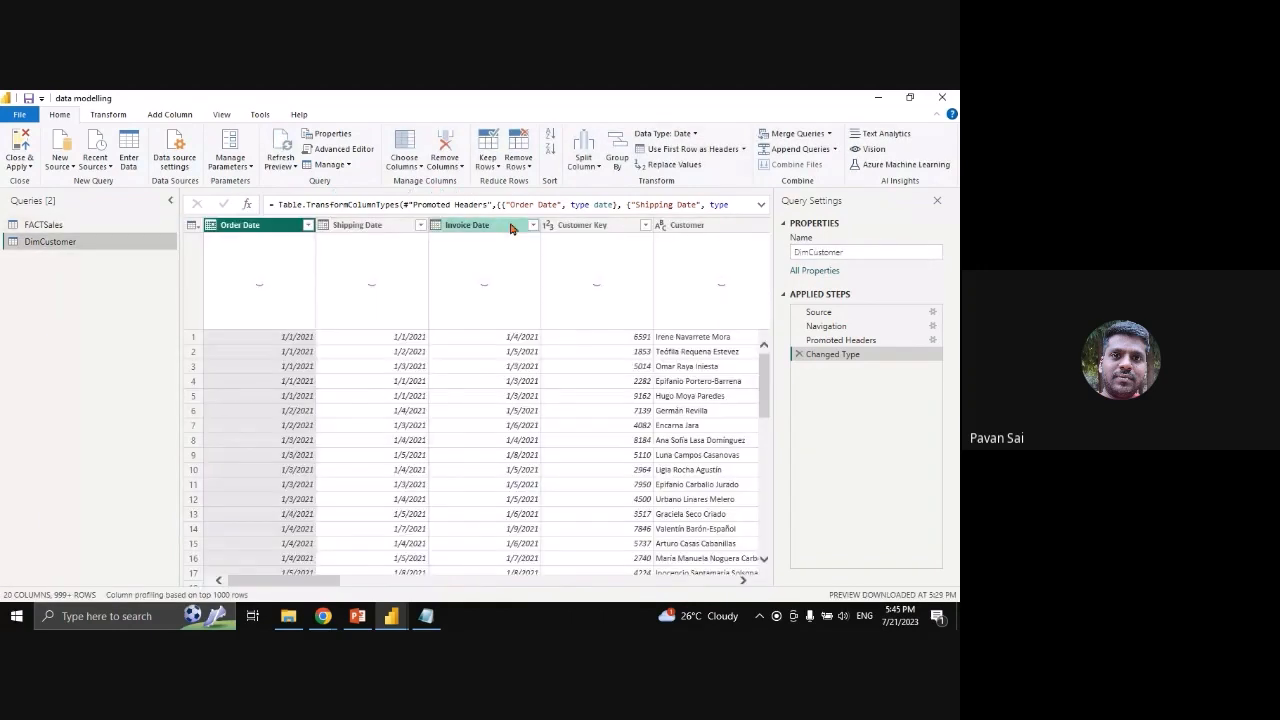
pyautogui.click(588, 226)
pyautogui.keyDown('ctrl'); pyautogui.click(748, 226); pyautogui.keyUp('ctrl')
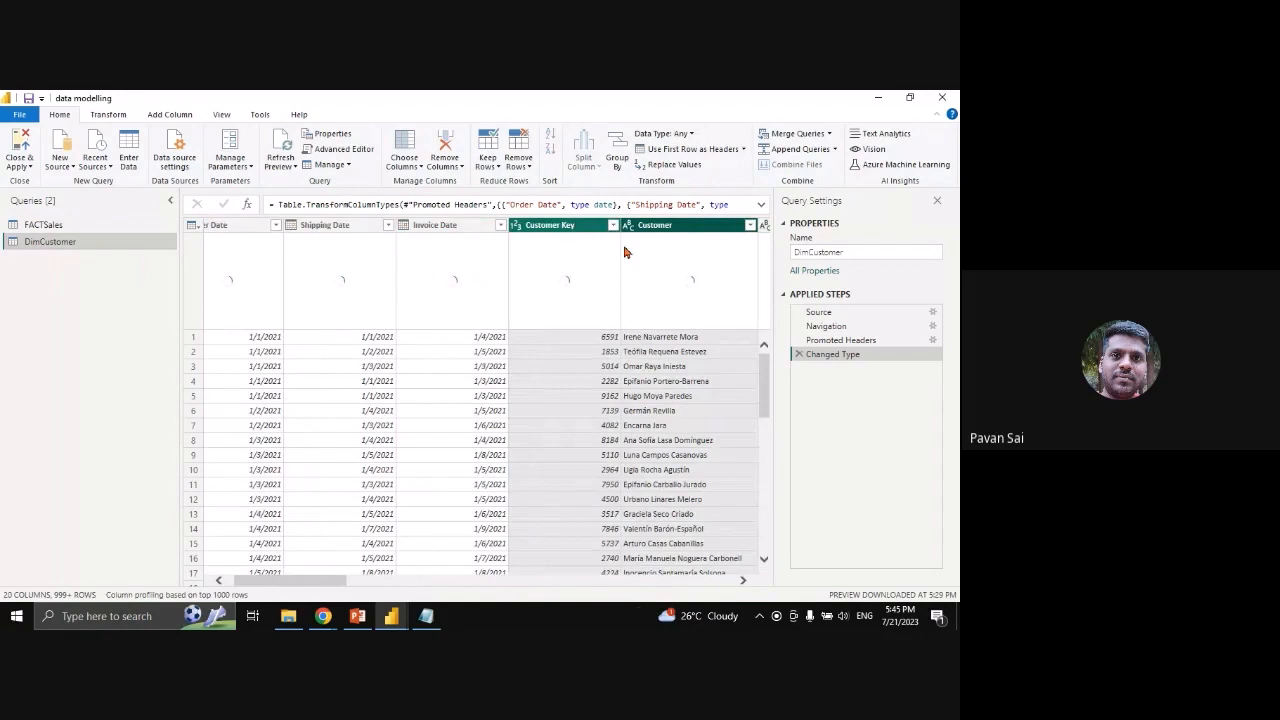
pyautogui.rightClick(682, 226)
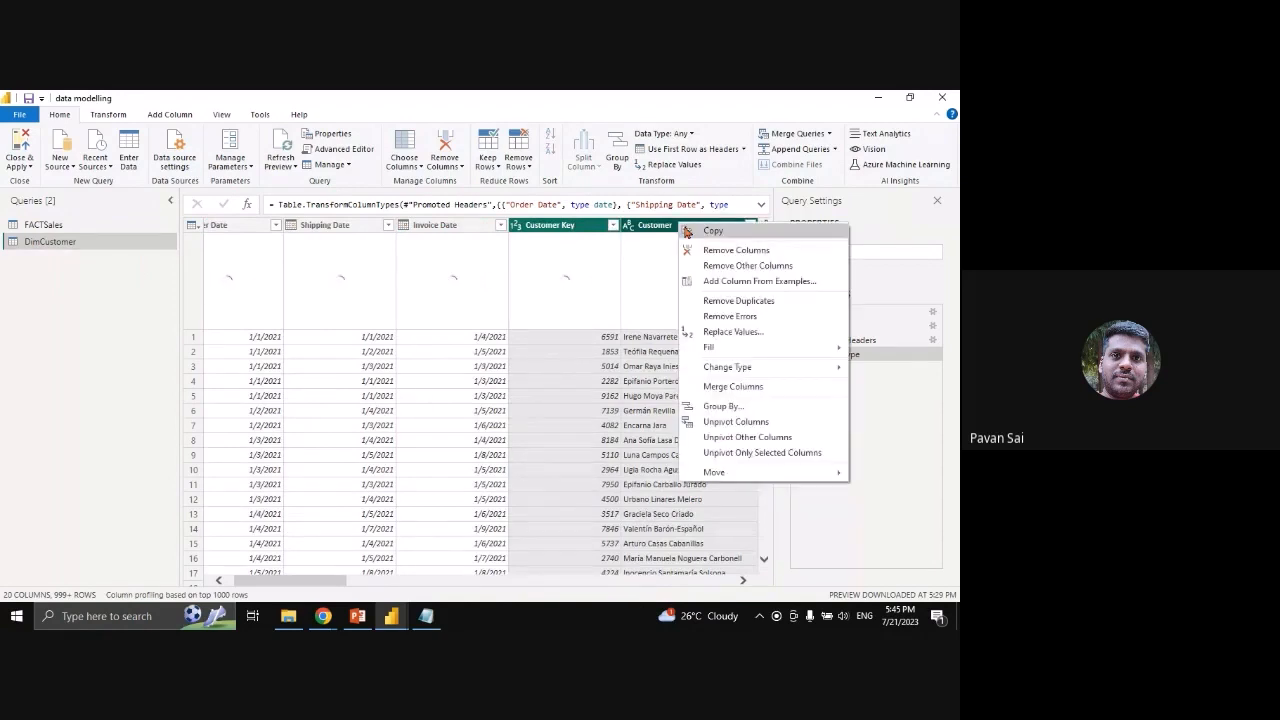
pyautogui.click(728, 266)
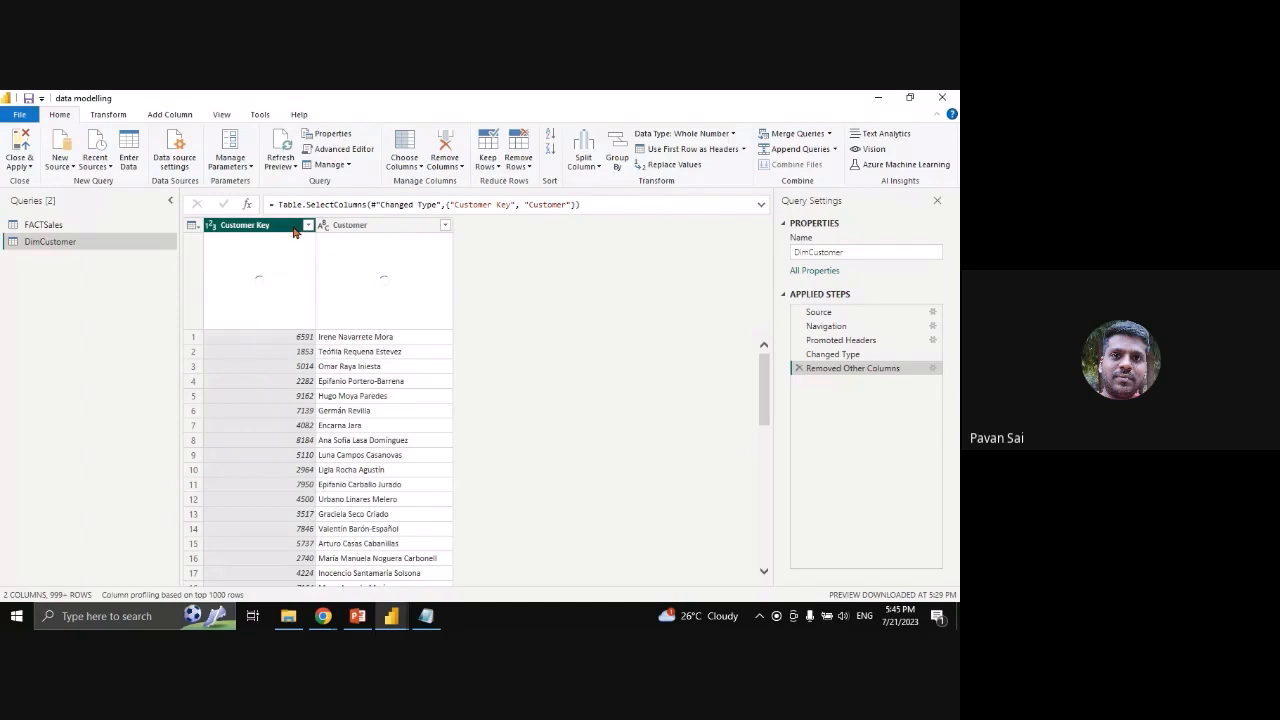
# Look through the DimCustomer rows and set column profiling to be based on the entire data set
pyautogui.scroll(-3, 300, 370)
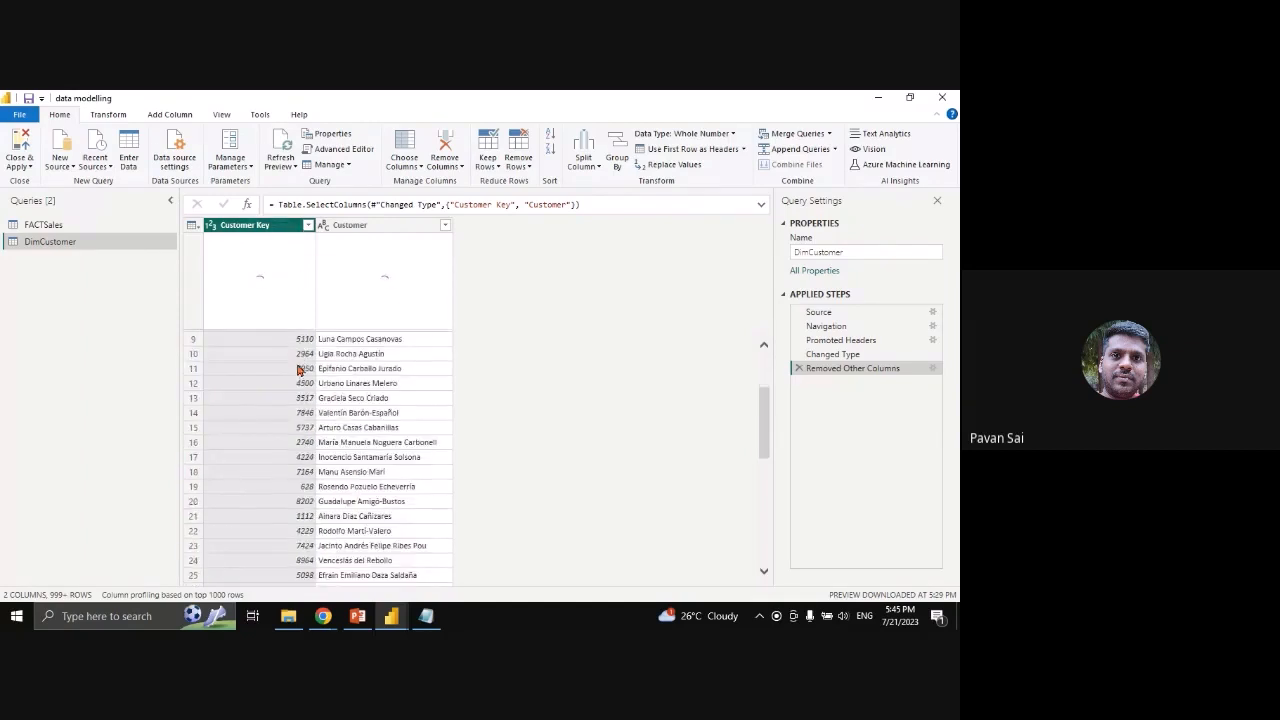
pyautogui.scroll(3, 300, 370)
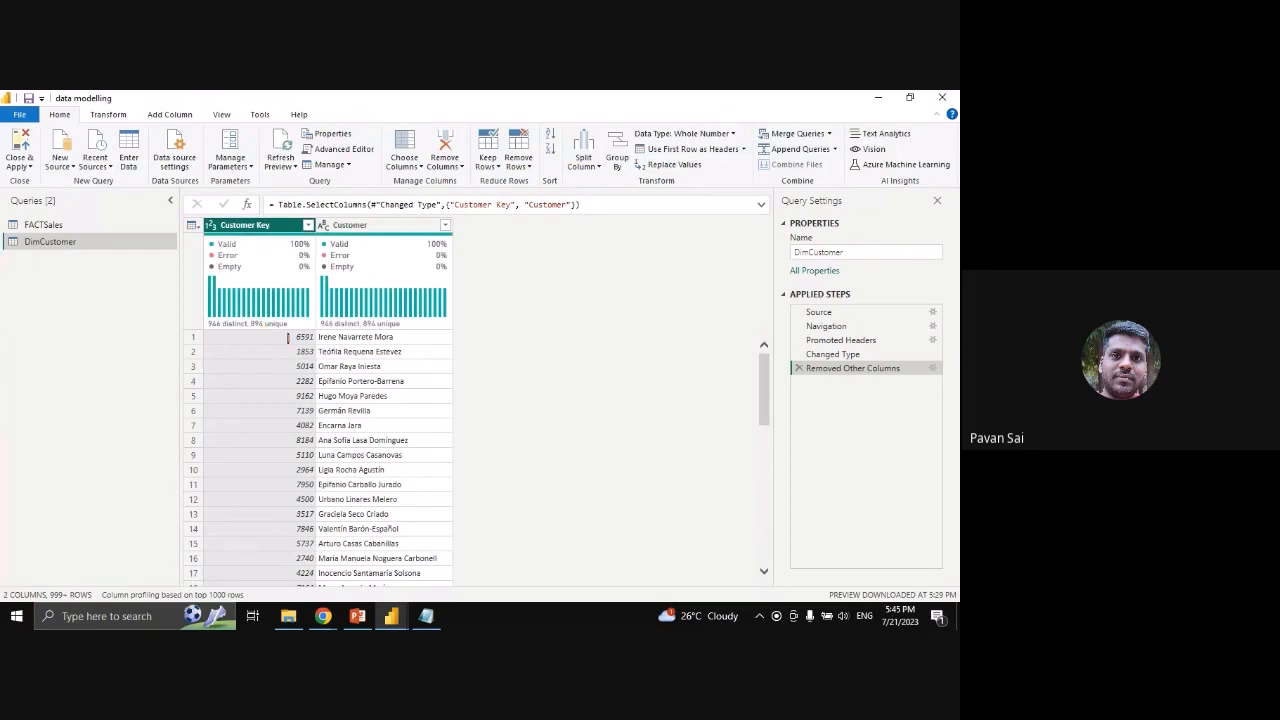
pyautogui.click(163, 595)
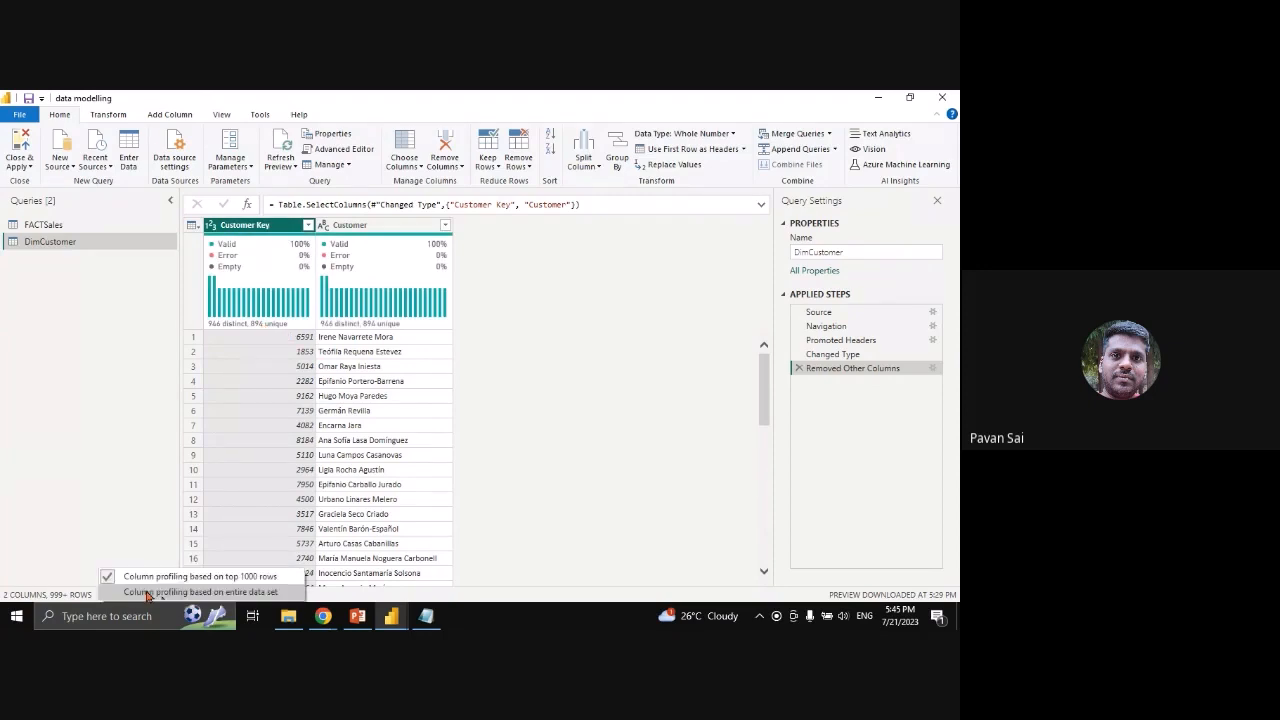
pyautogui.click(147, 592)
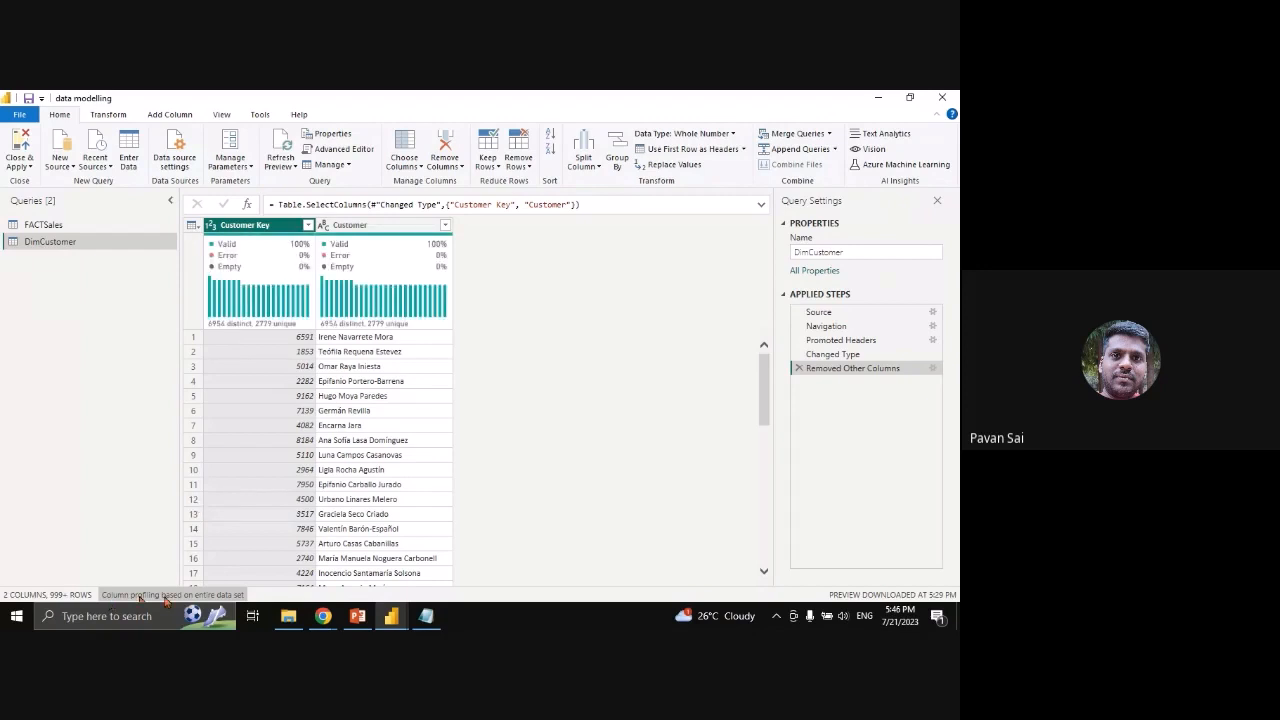
# Count the rows of the DimCustomer table and delete the counting step from the query
pyautogui.moveTo(222, 336)
pyautogui.click(108, 115)
pyautogui.click(118, 165)
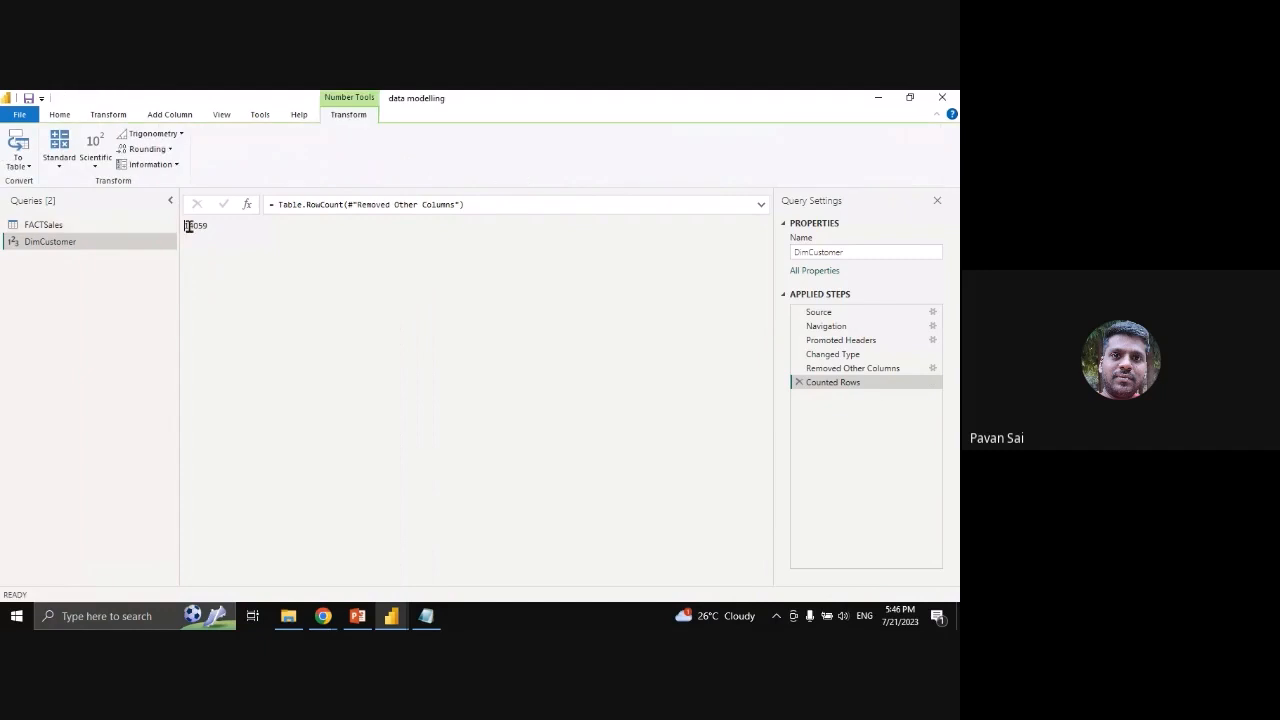
pyautogui.doubleClick(187, 226)
pyautogui.click(799, 382)
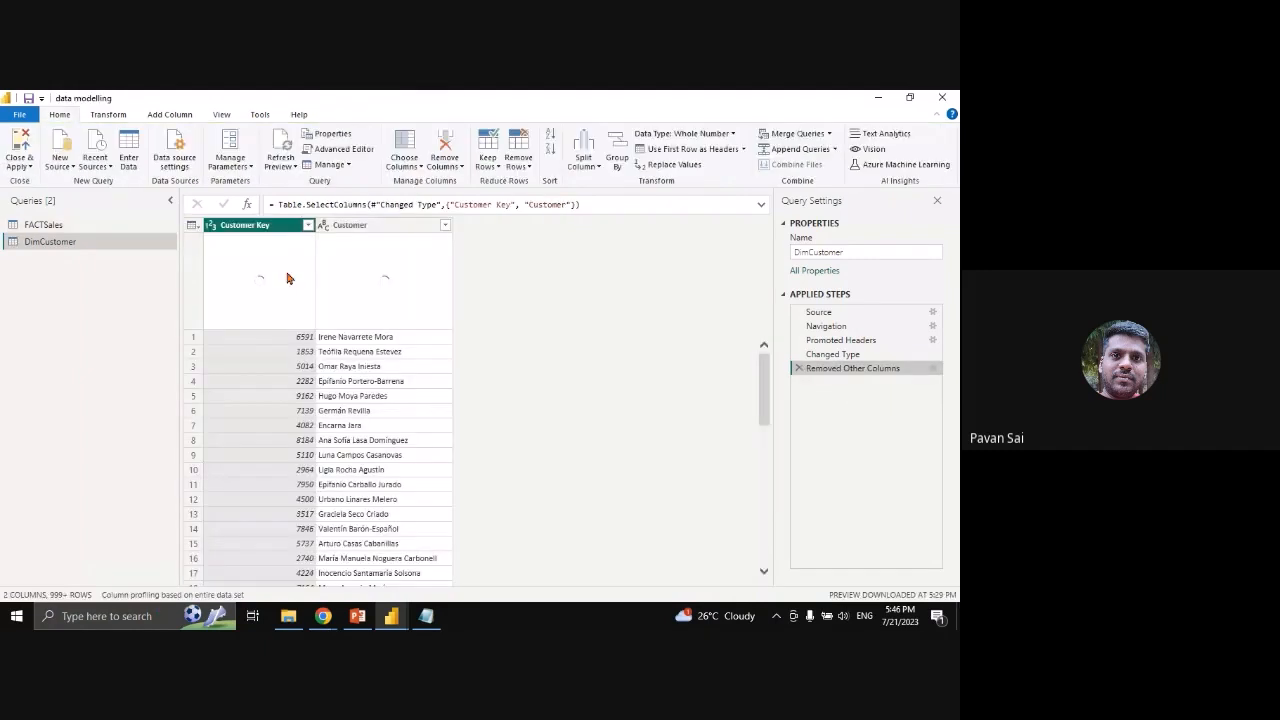
# Remove the duplicate rows from DimCustomer based on the Customer Key column
pyautogui.click(518, 160)
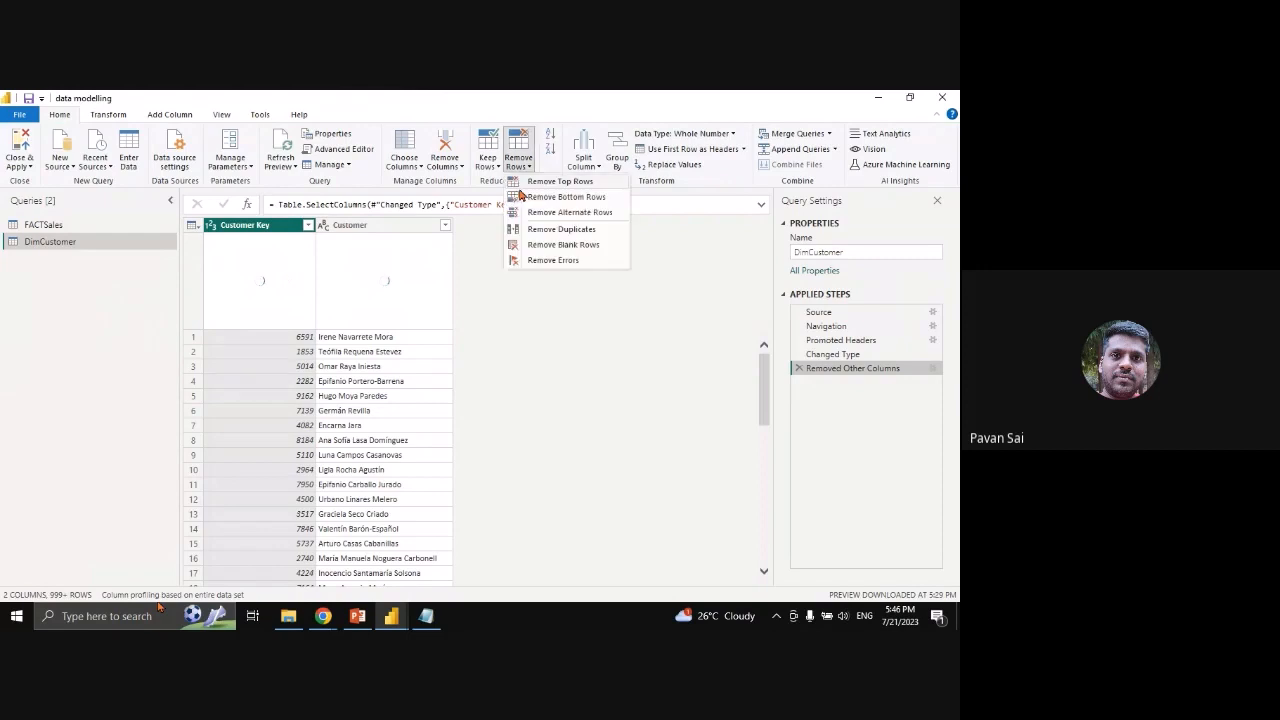
pyautogui.click(560, 229)
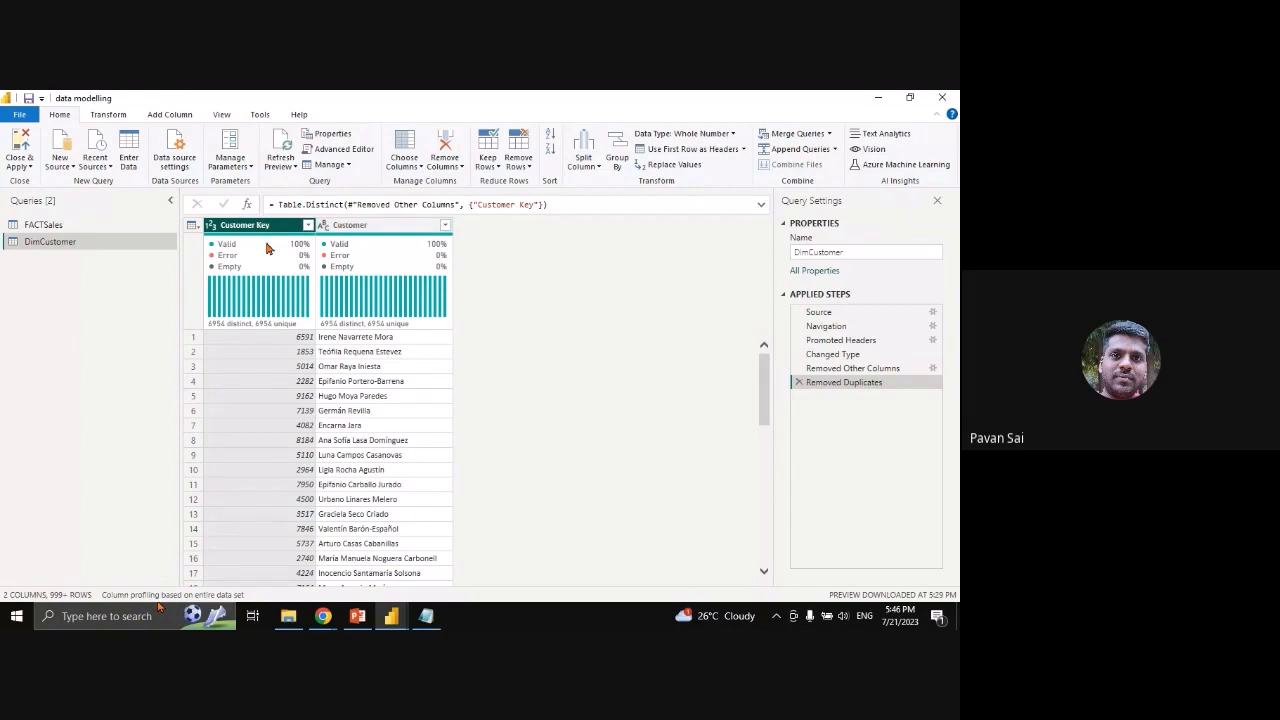
# Compare the customer columns in FACTSales with those in the DimCustomer table
pyautogui.click(135, 226)
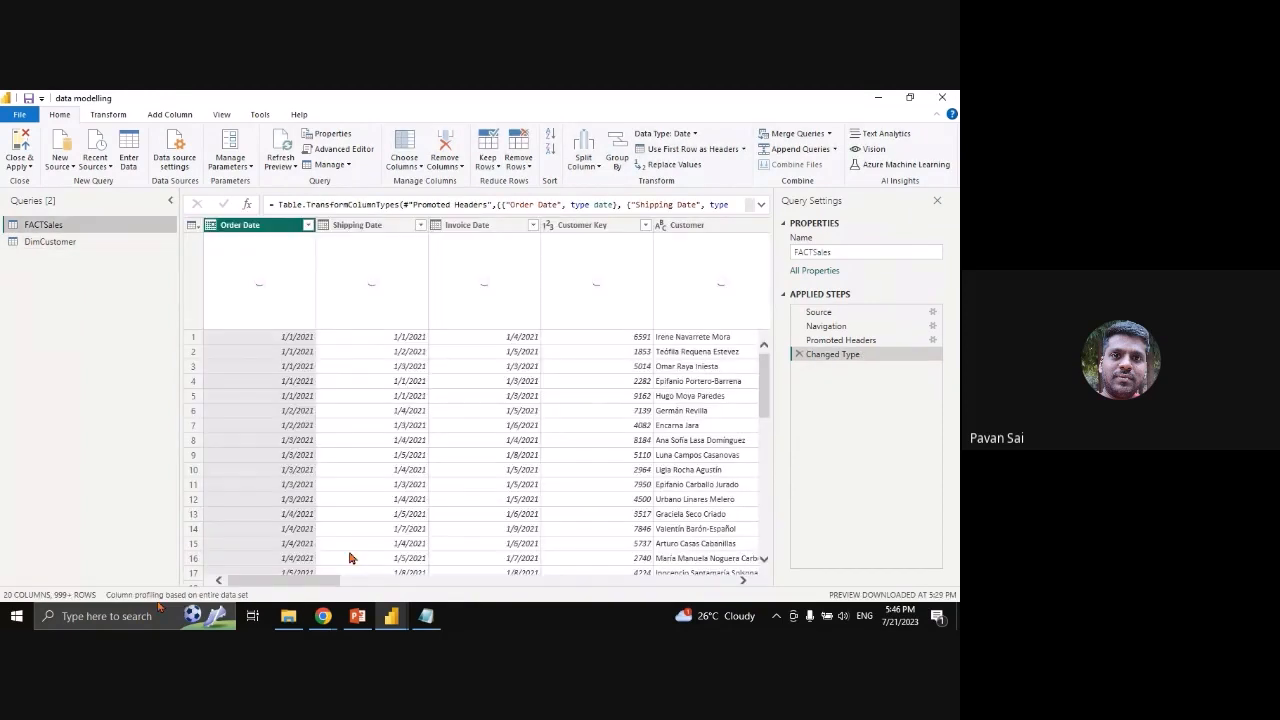
pyautogui.hscroll(1, 398, 432)
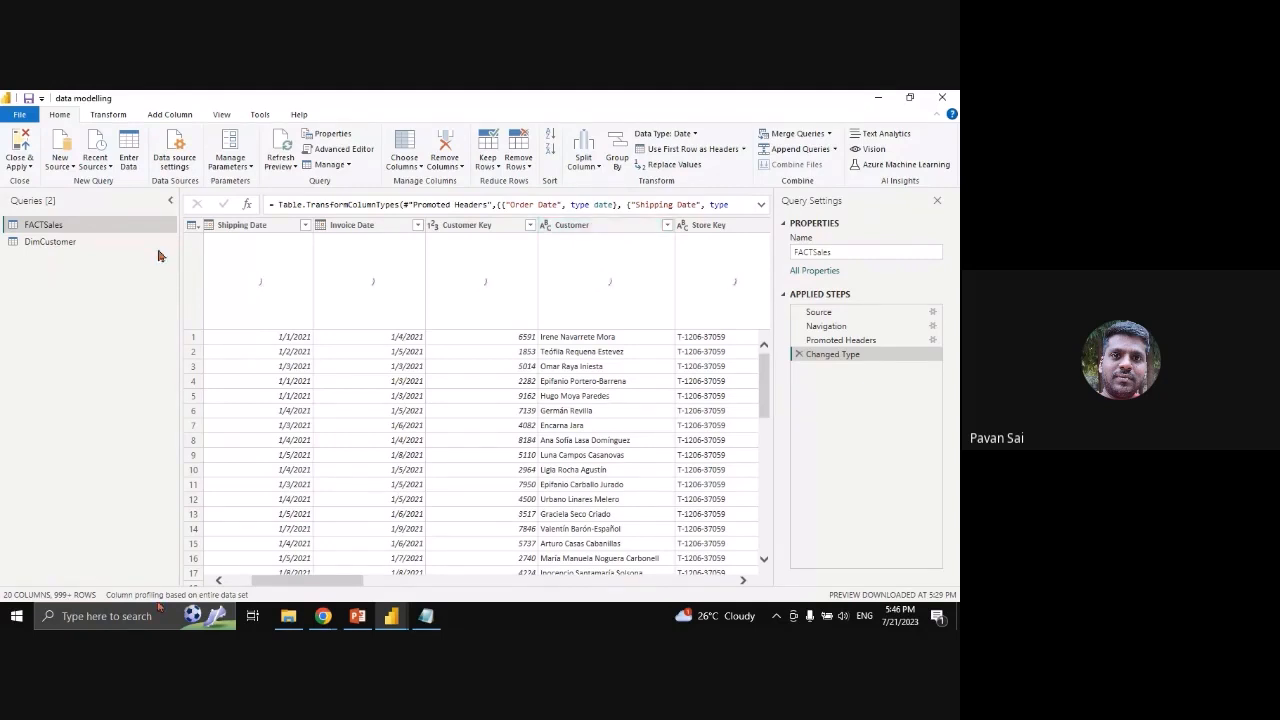
pyautogui.click(117, 246)
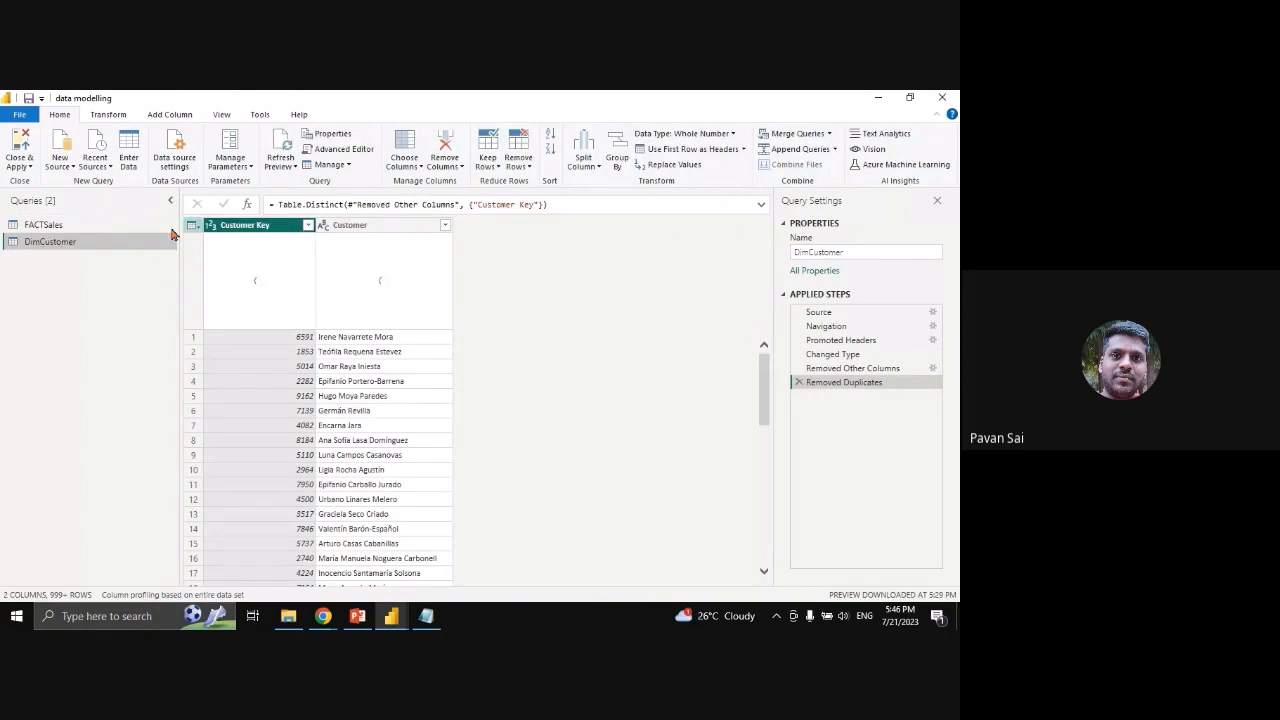
# Duplicate the FACTSales query and rename the copy as DimStore
pyautogui.click(148, 230)
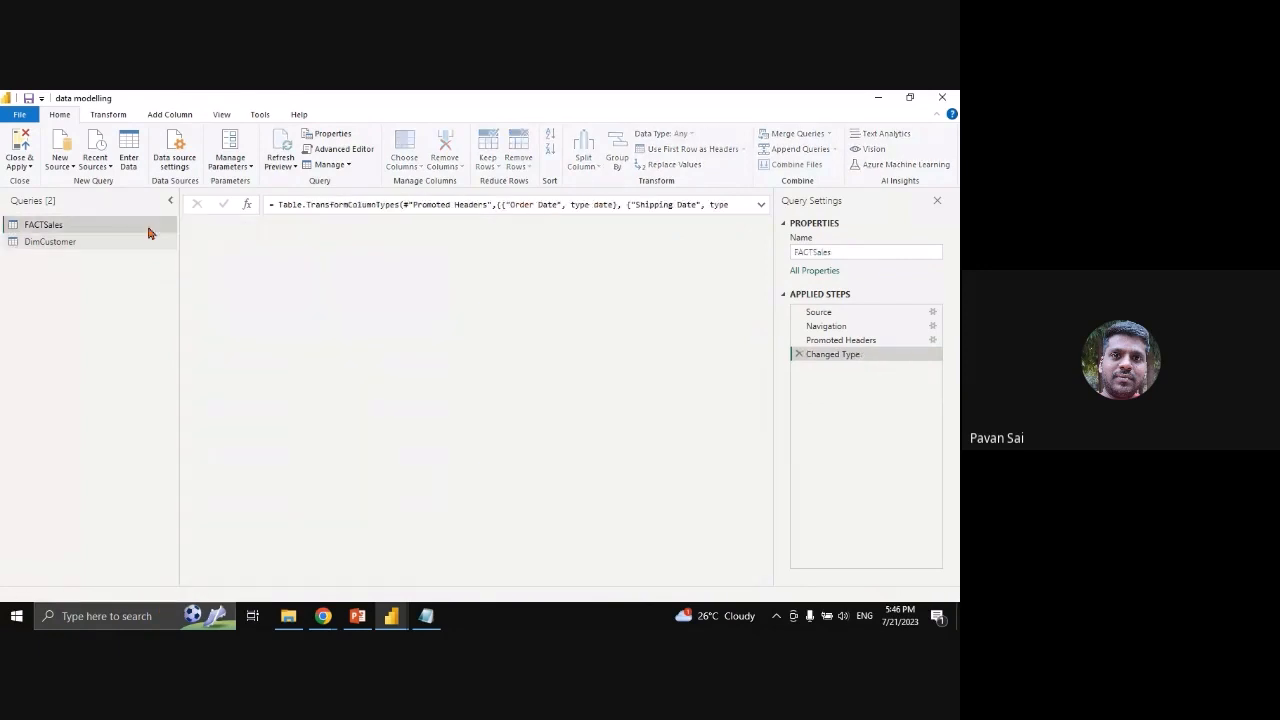
pyautogui.rightClick(148, 228)
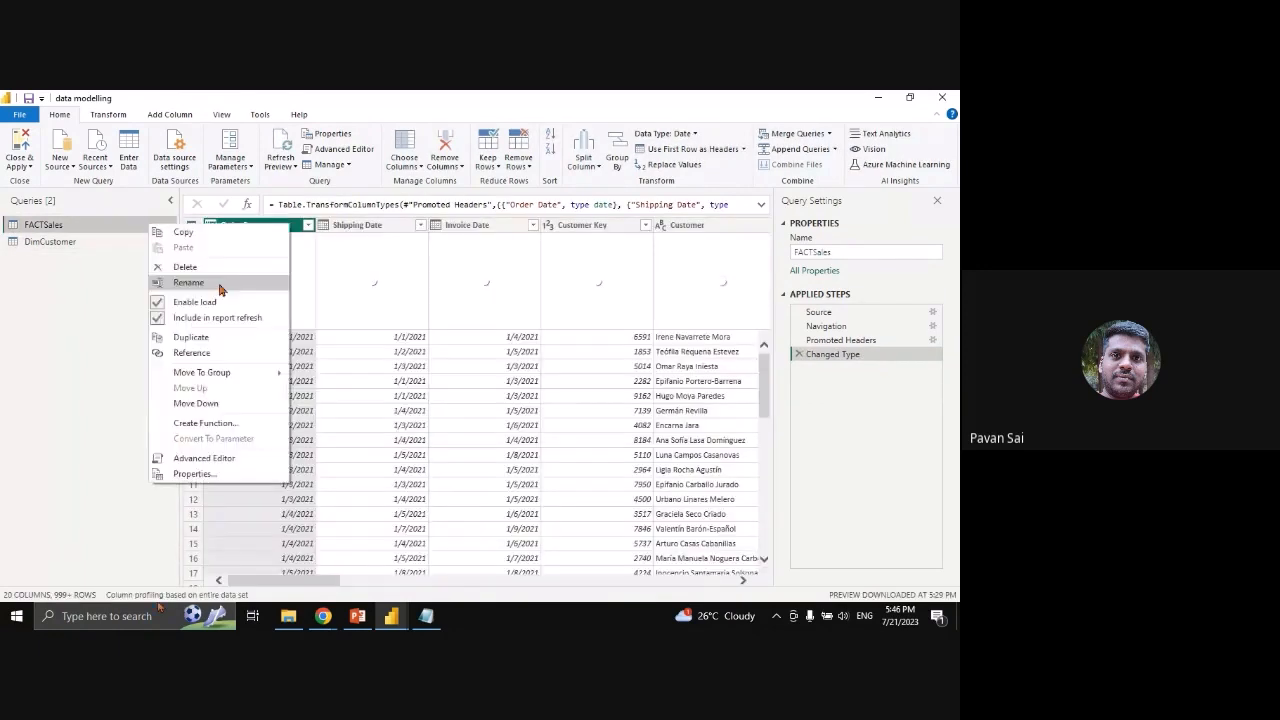
pyautogui.click(201, 339)
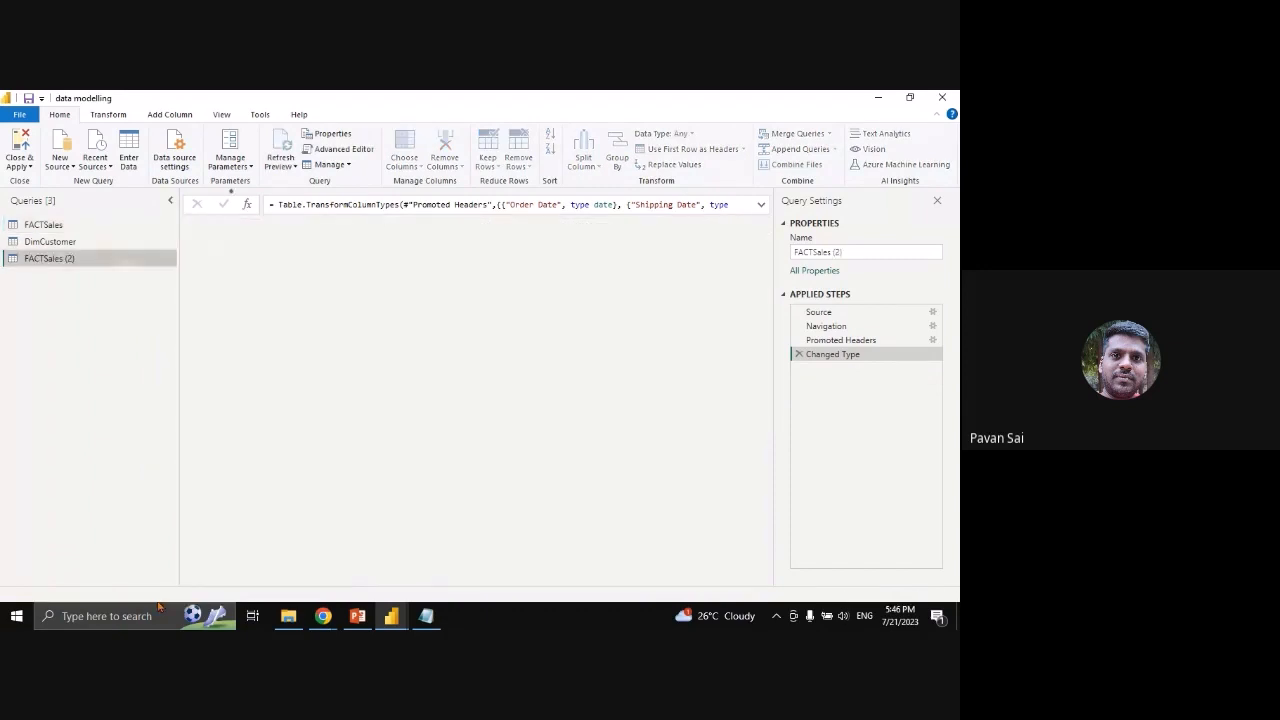
pyautogui.click(890, 251)
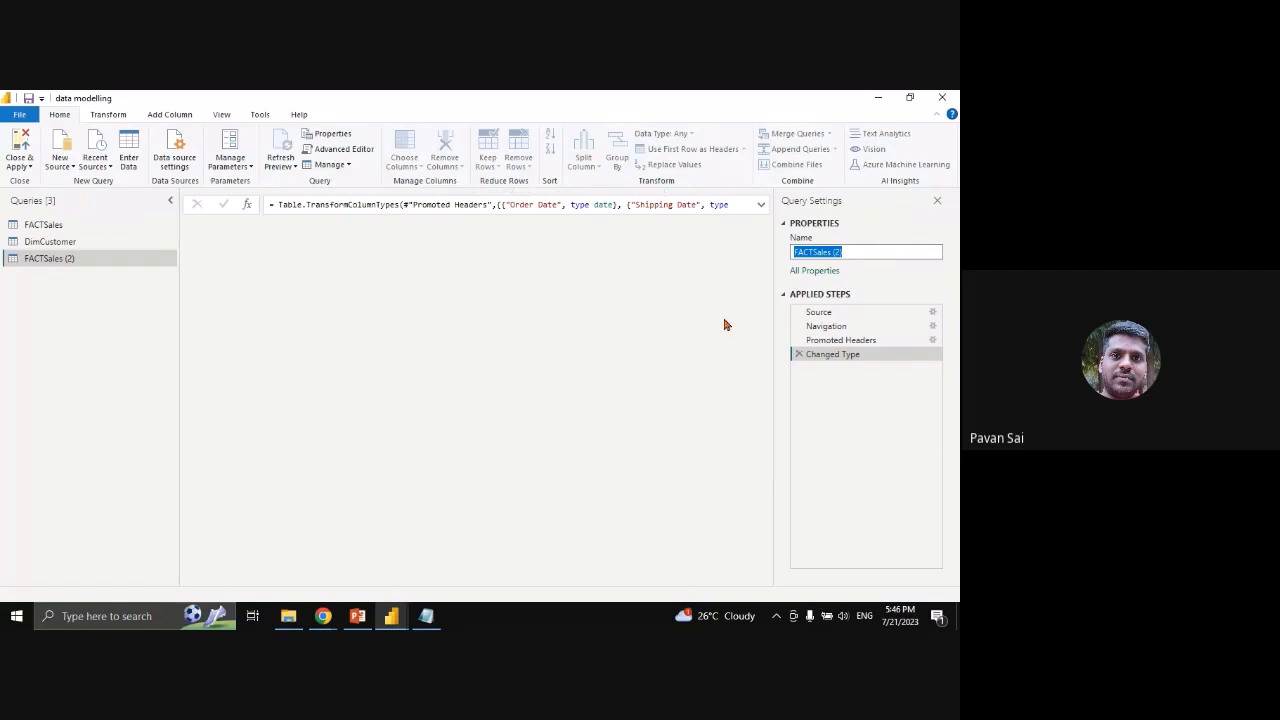
pyautogui.write('Store')
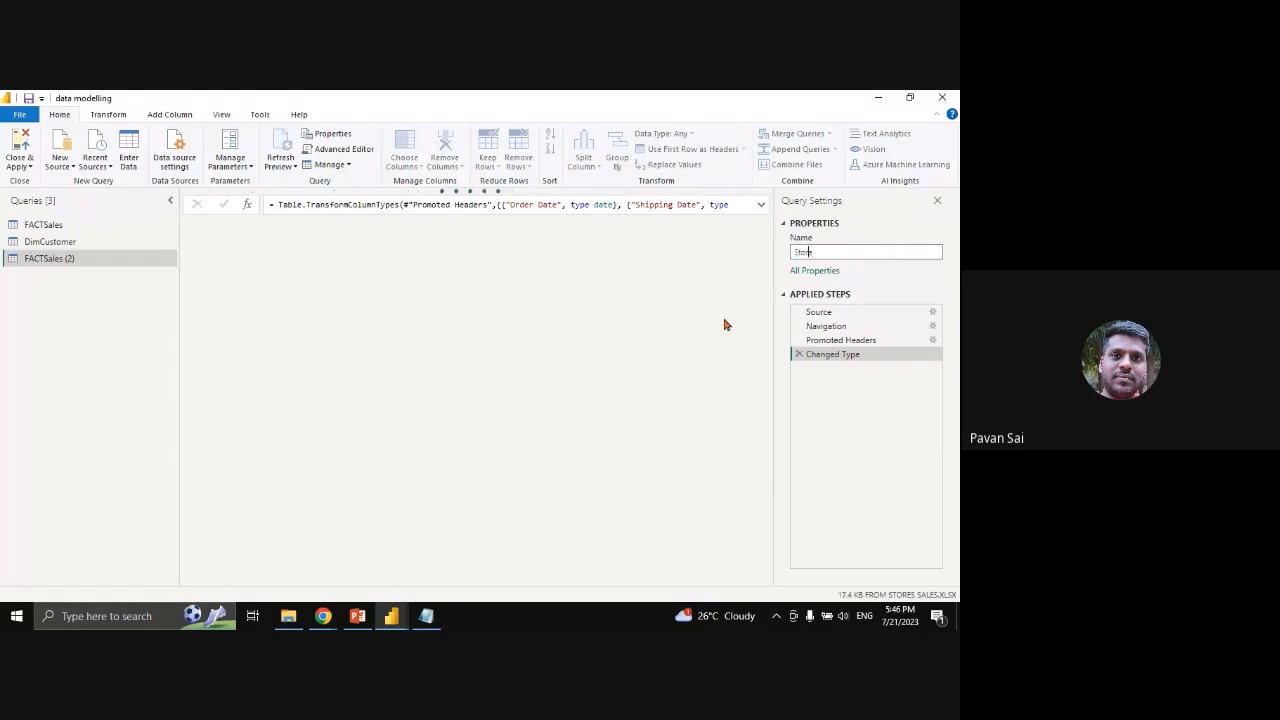
pyautogui.press('Home')
pyautogui.write('Dim')
pyautogui.press('Return')
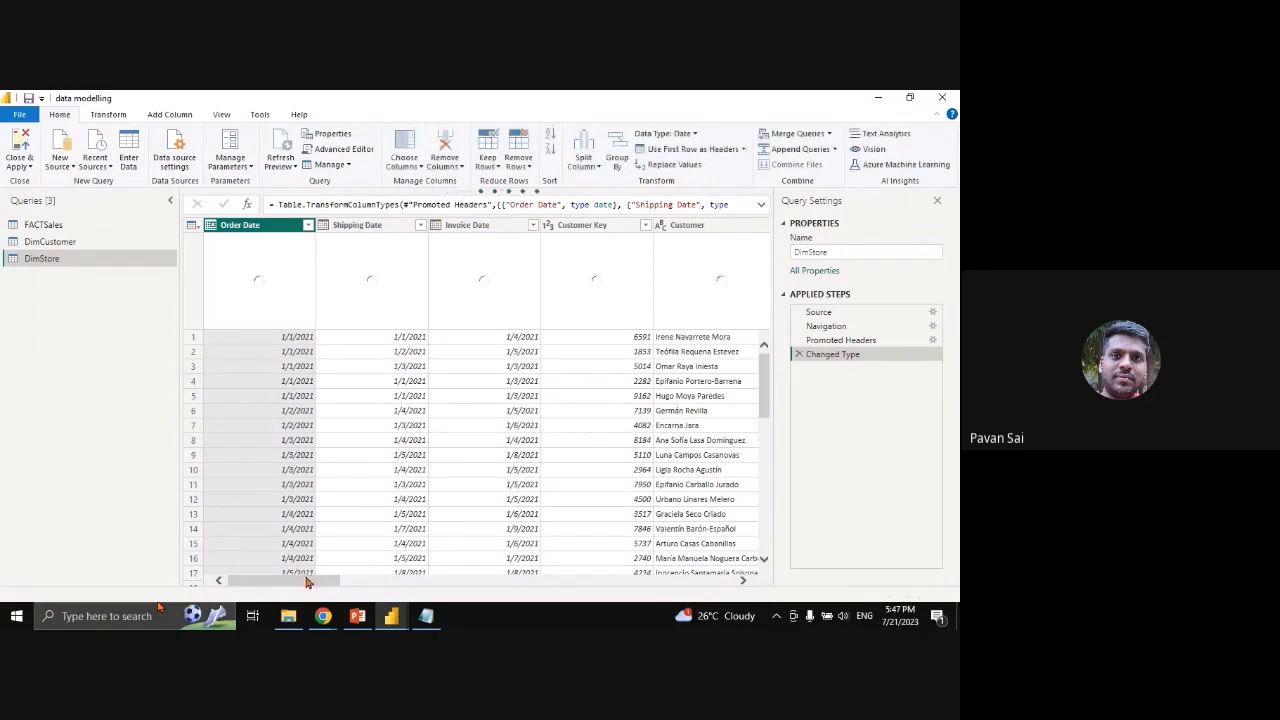
# Keep only the Store Key and Store Name columns in DimStore, removing all other columns
pyautogui.moveTo(304, 579); pyautogui.dragTo(392, 590)
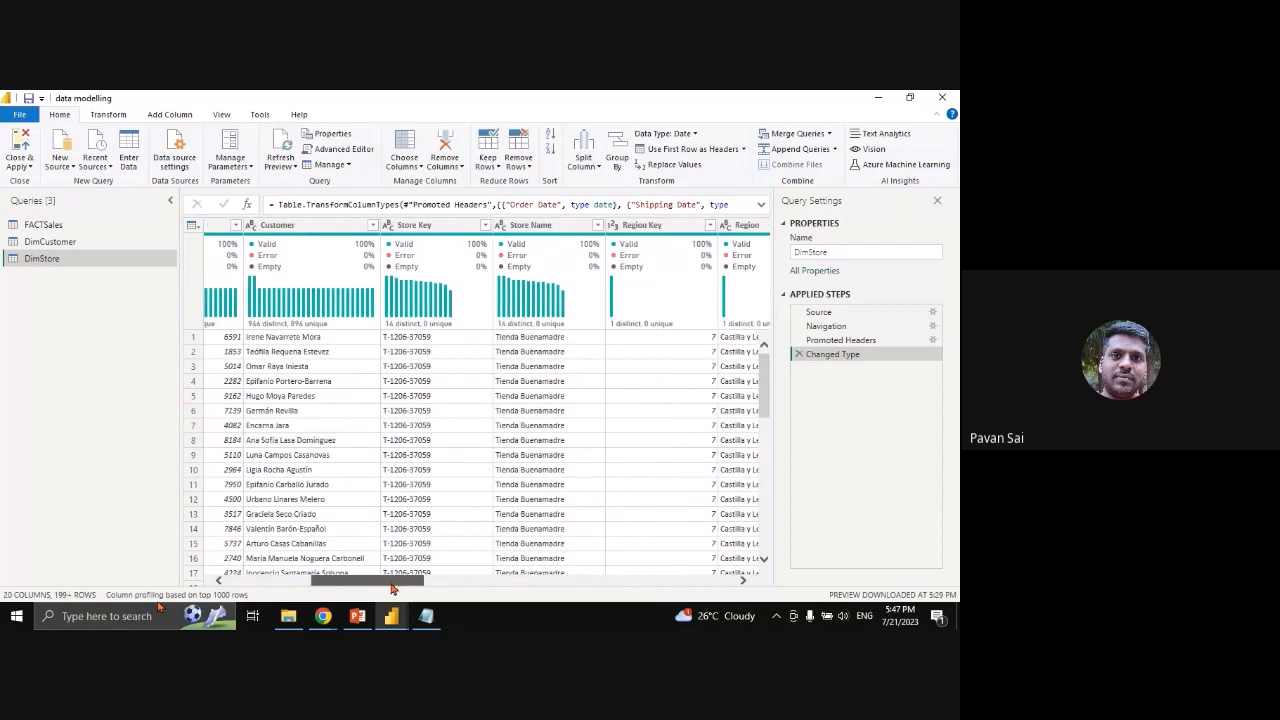
pyautogui.click(440, 225)
pyautogui.keyDown('ctrl'); pyautogui.click(550, 226); pyautogui.keyUp('ctrl')
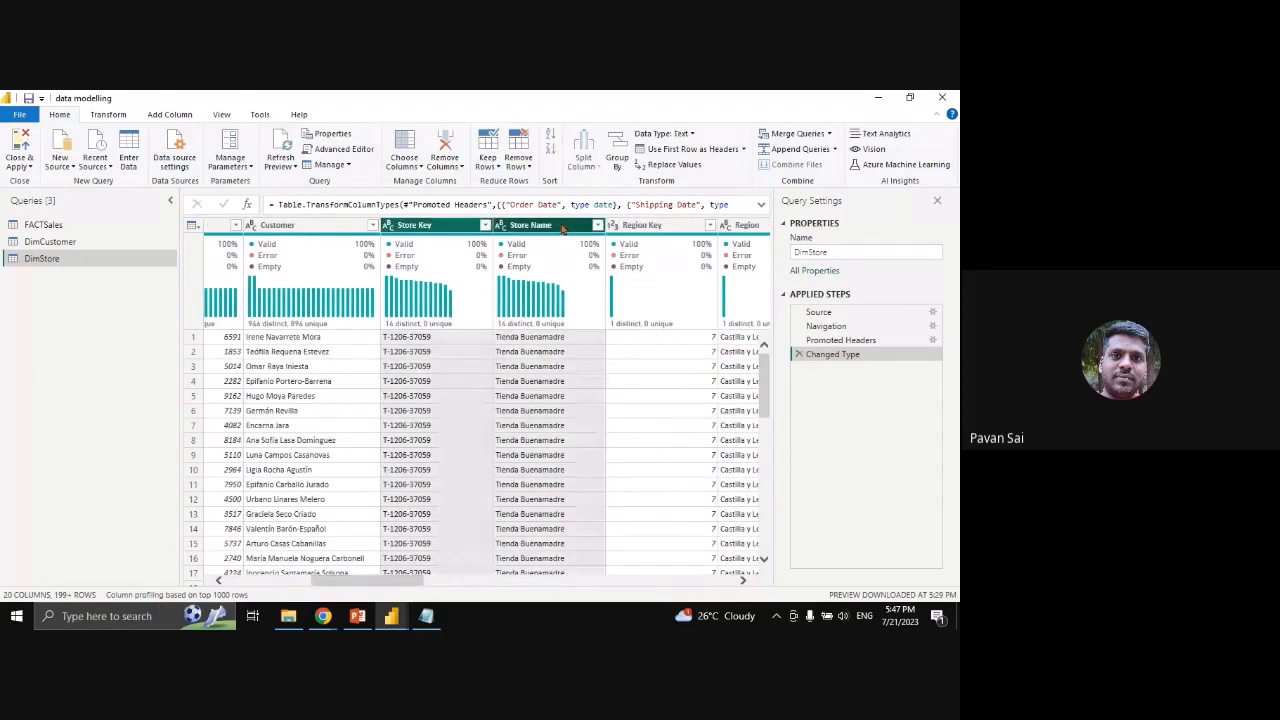
pyautogui.rightClick(563, 229)
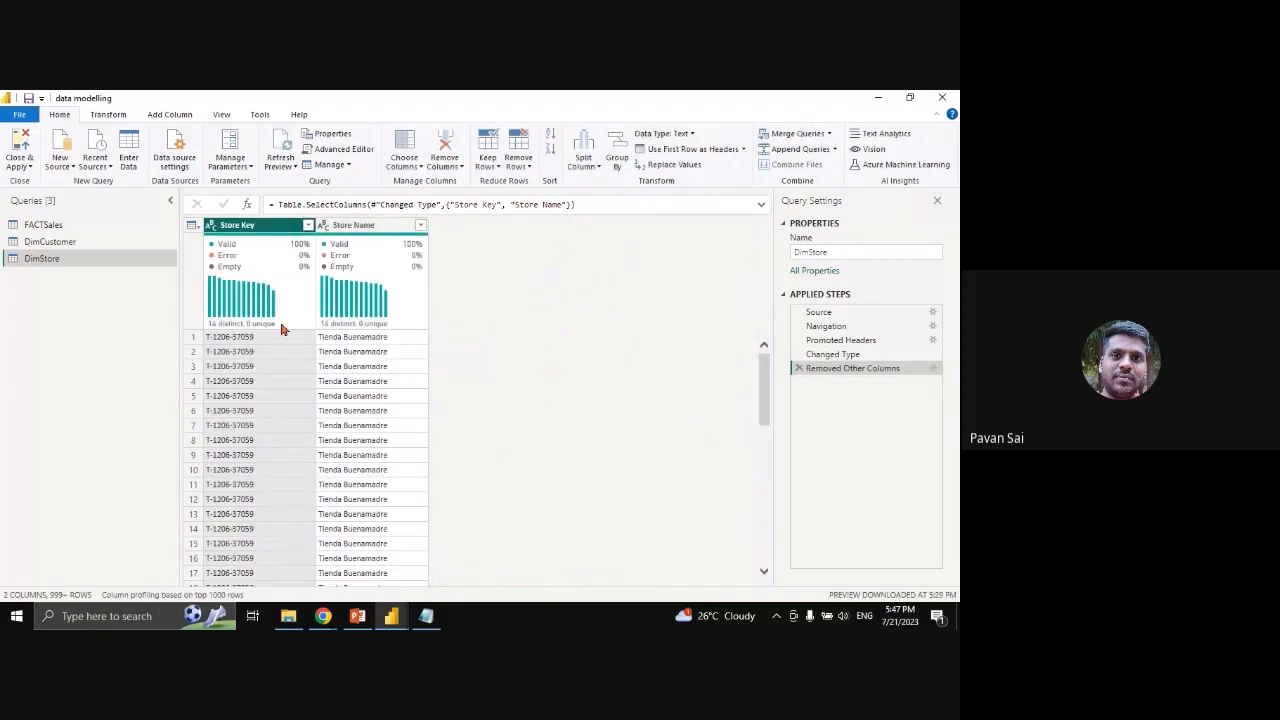
# Look over the DimStore rows and set column profiling to be based on the entire data set
pyautogui.moveTo(262, 326)
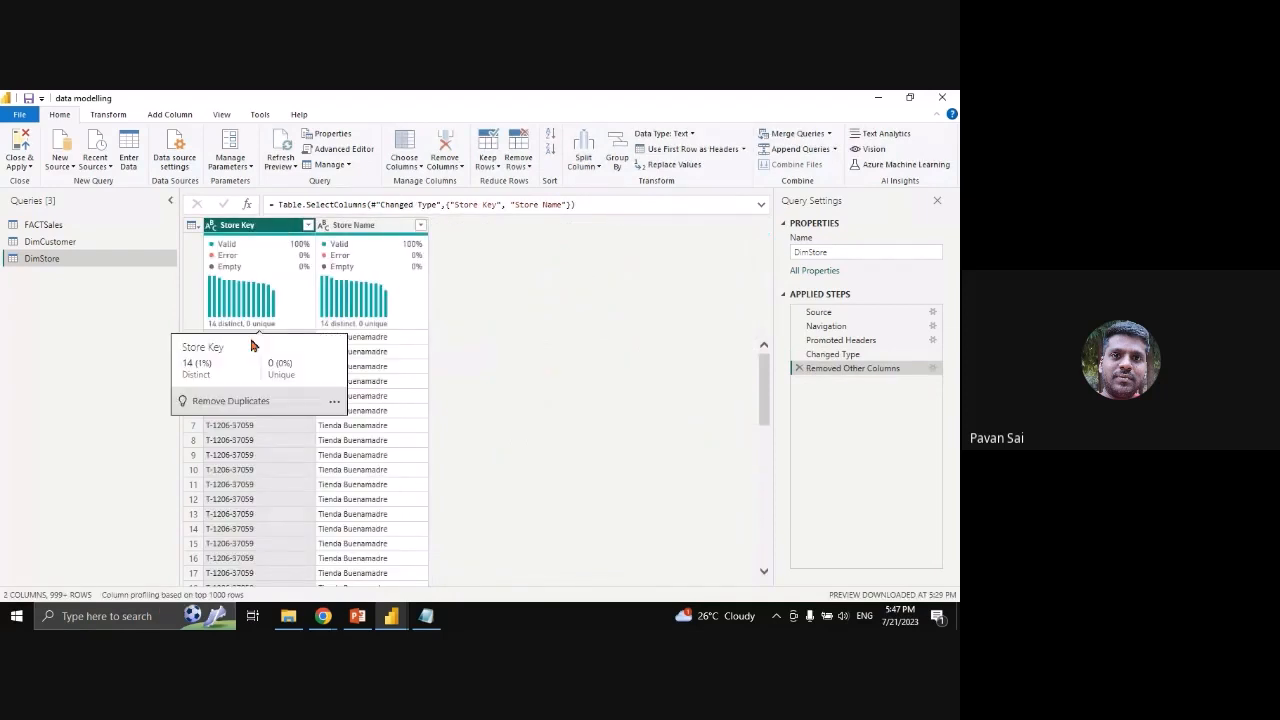
pyautogui.scroll(-3, 283, 430)
pyautogui.scroll(3, 283, 430)
pyautogui.click(185, 595)
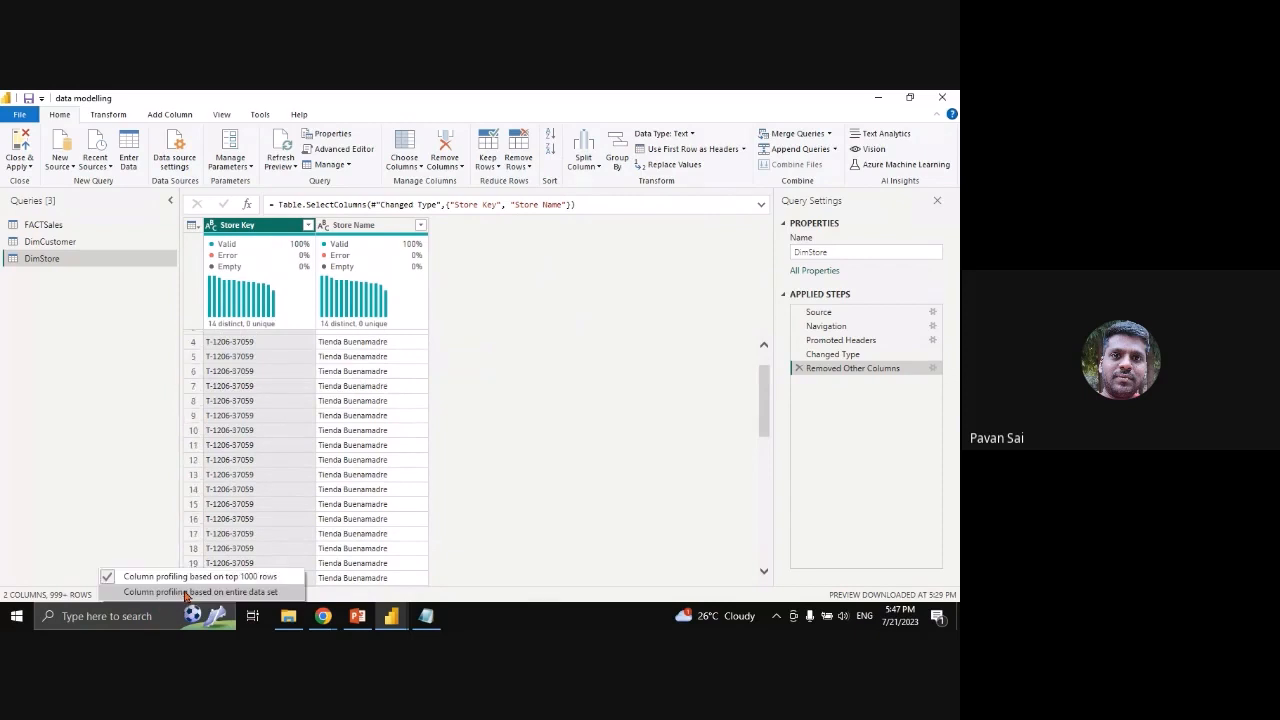
pyautogui.click(185, 592)
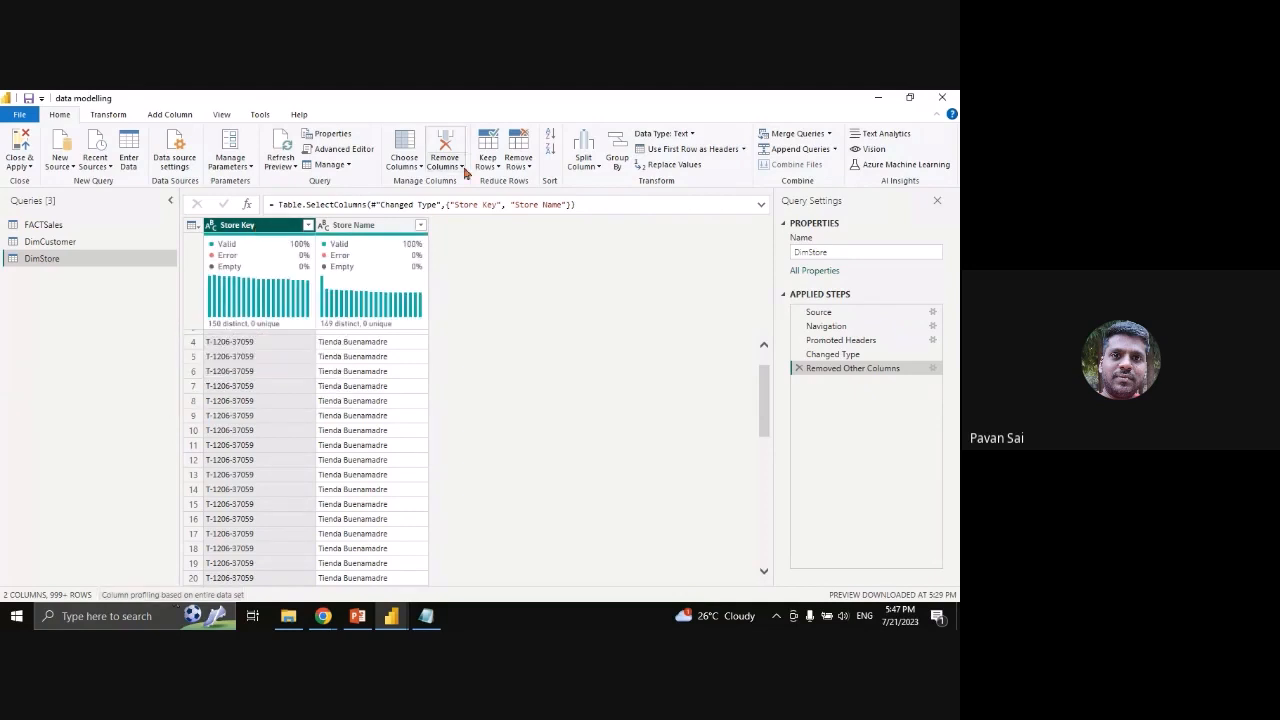
# Remove the duplicate rows from DimStore based on the Store Key column and check the table against FACTSales
pyautogui.click(518, 162)
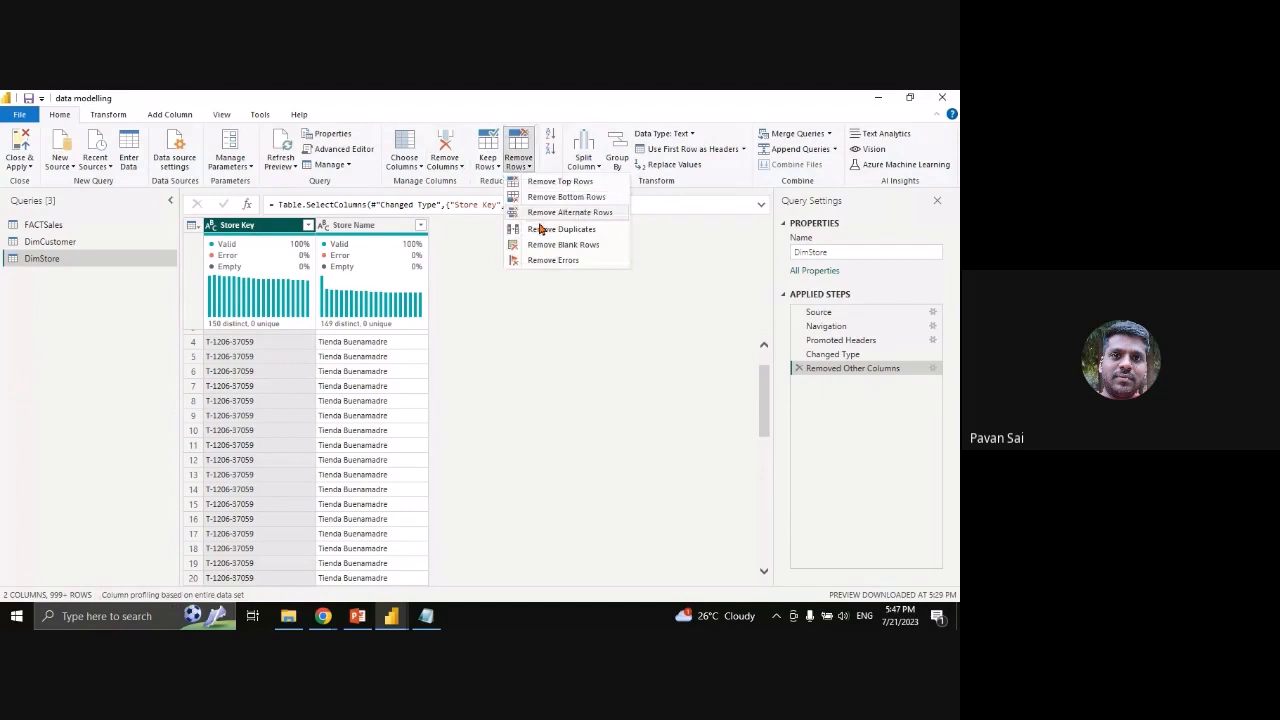
pyautogui.click(539, 229)
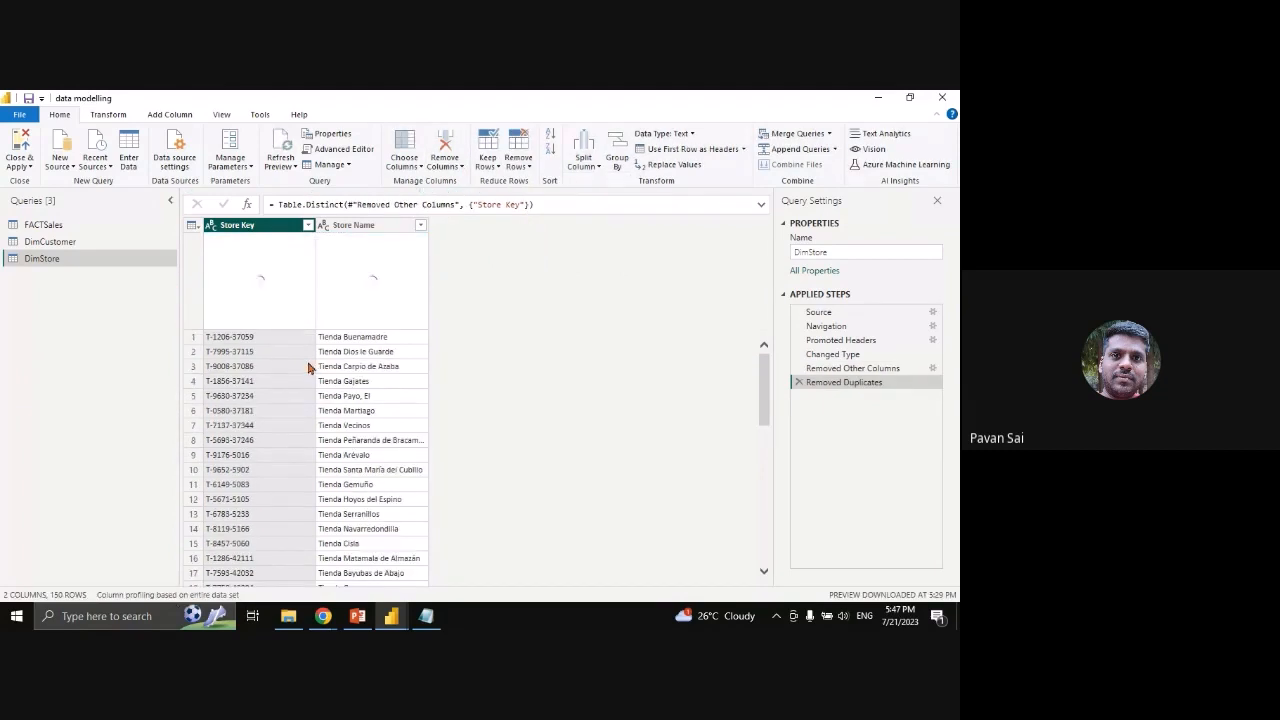
pyautogui.click(91, 230)
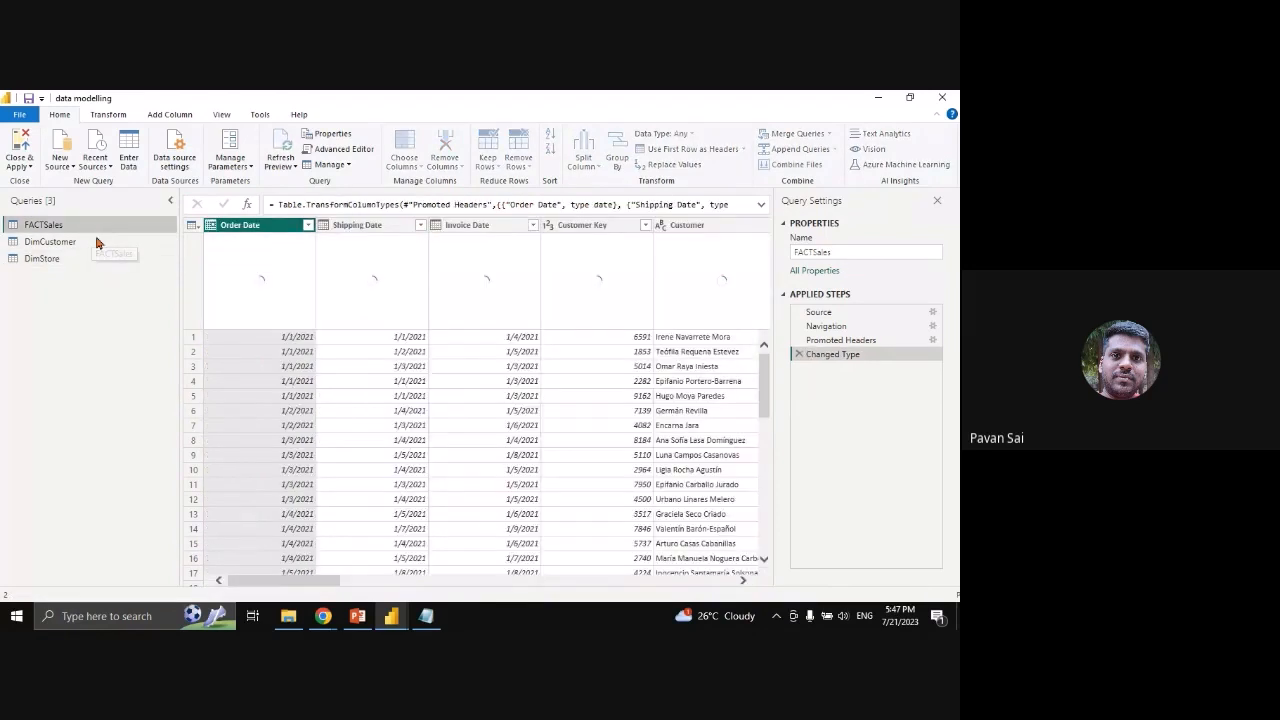
pyautogui.click(116, 259)
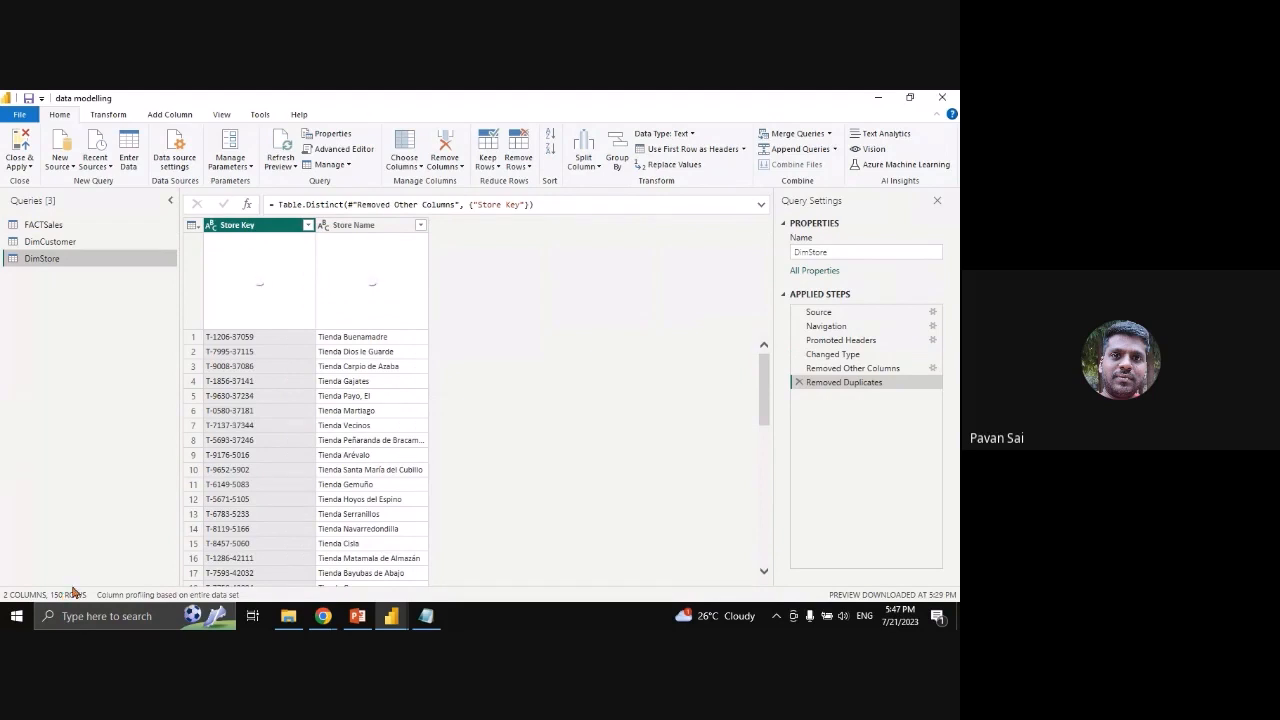
# Create another duplicate of the FACTSales query and name it DimRegion
pyautogui.click(87, 226)
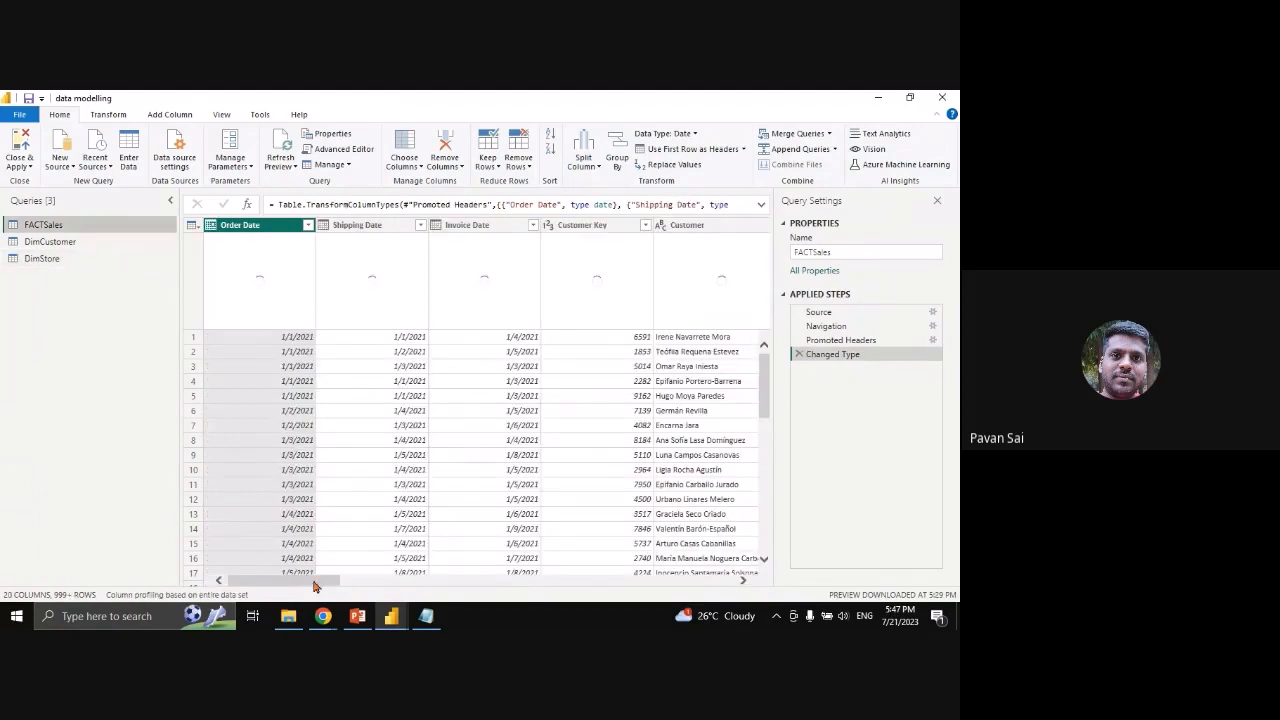
pyautogui.moveTo(314, 582); pyautogui.dragTo(330, 581)
pyautogui.rightClick(106, 222)
pyautogui.click(165, 338)
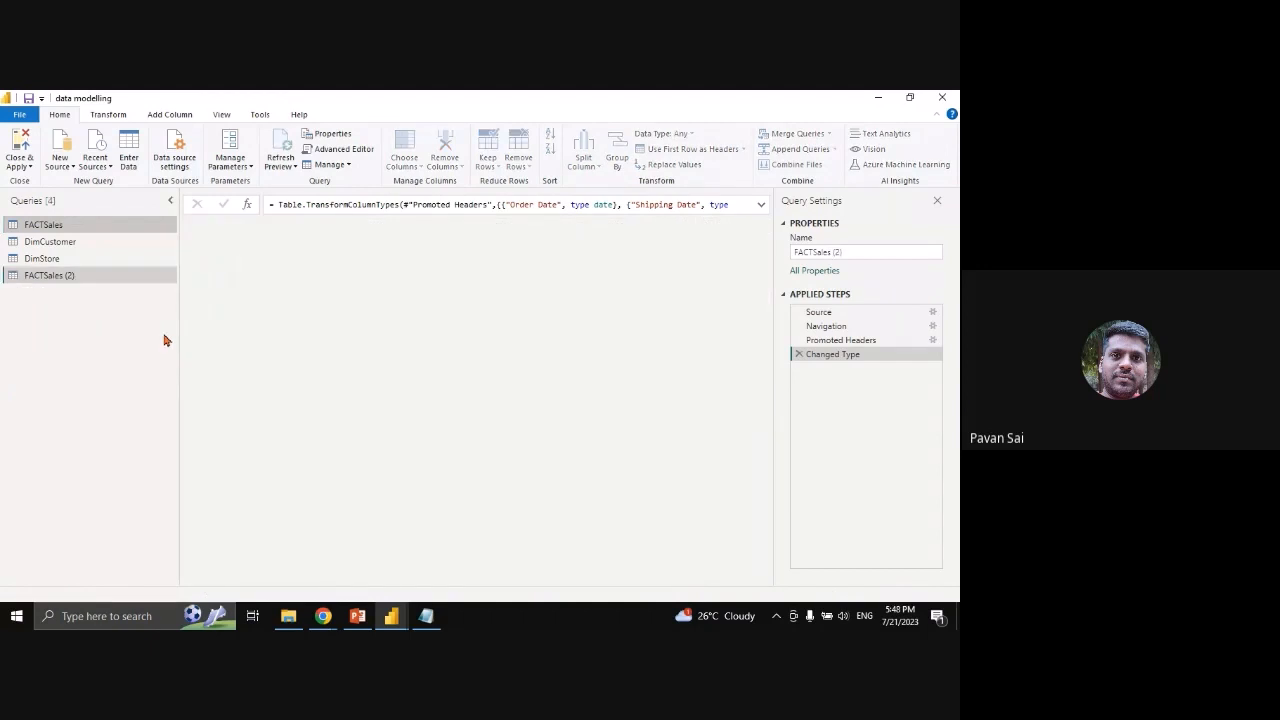
pyautogui.click(794, 256)
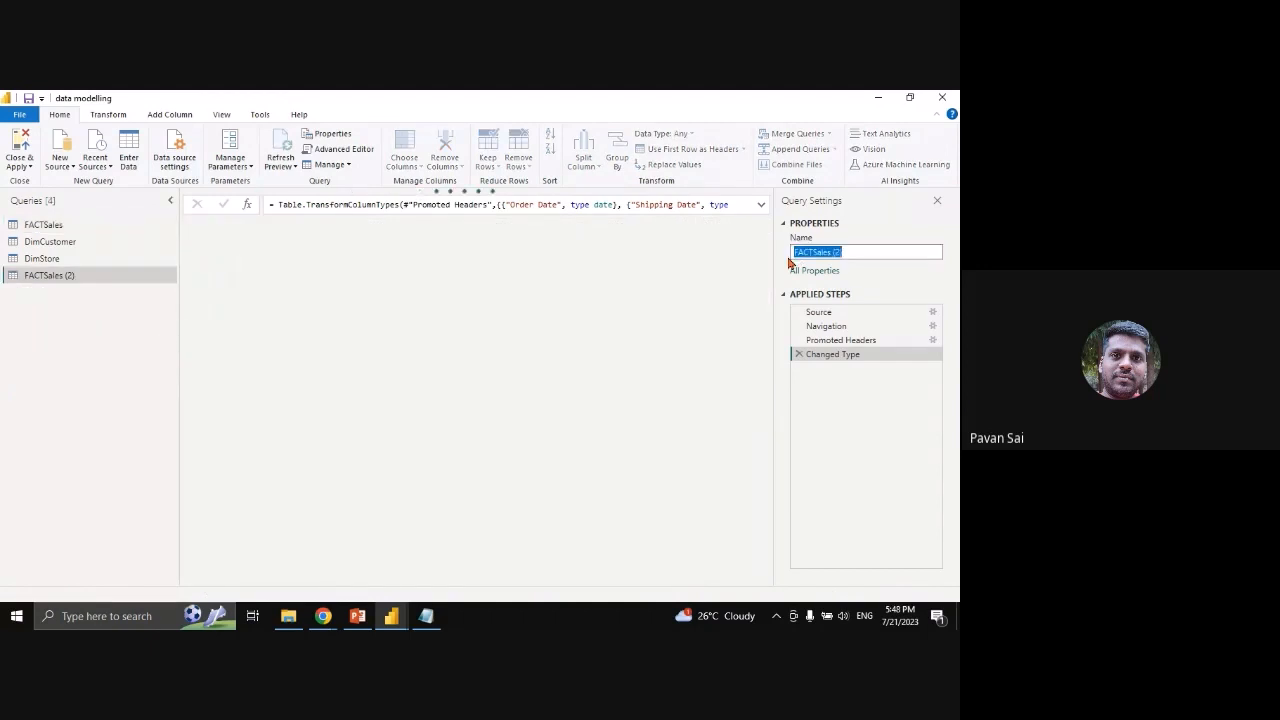
pyautogui.press('BackSpace')
pyautogui.write('D')
pyautogui.press('BackSpace')
pyautogui.write('DimReg')
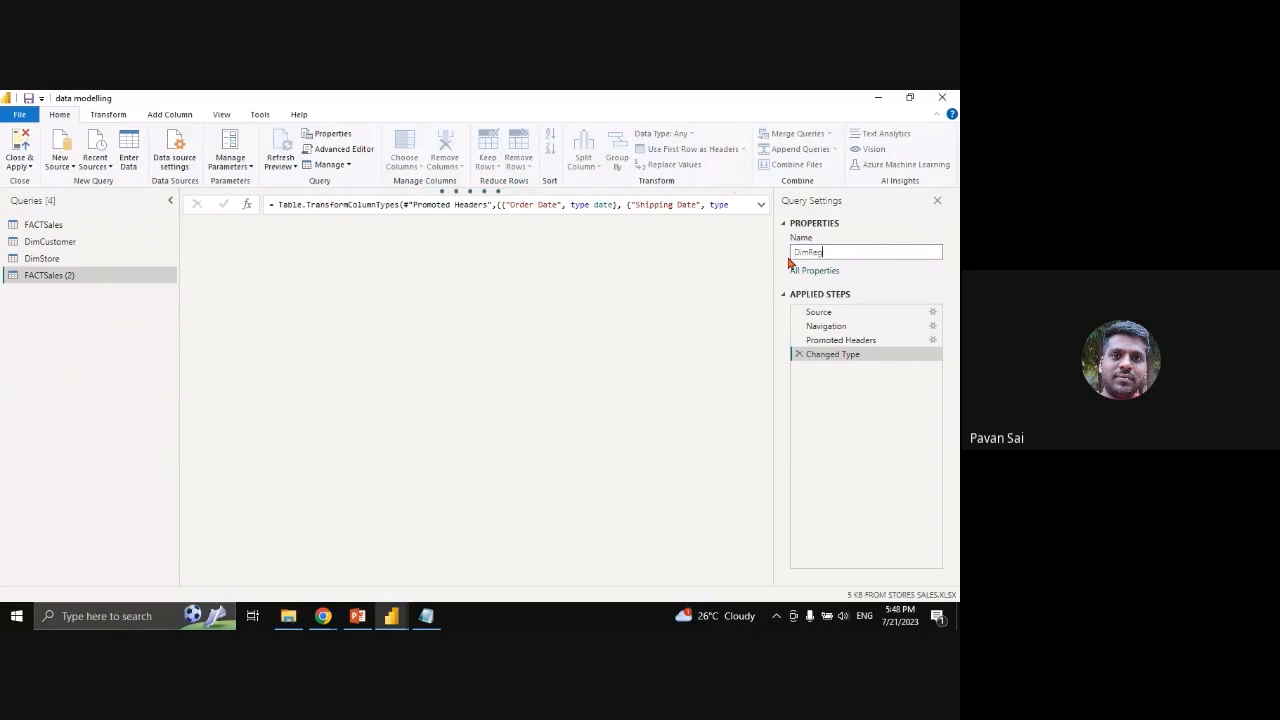
pyautogui.write('ion')
pyautogui.press('Return')
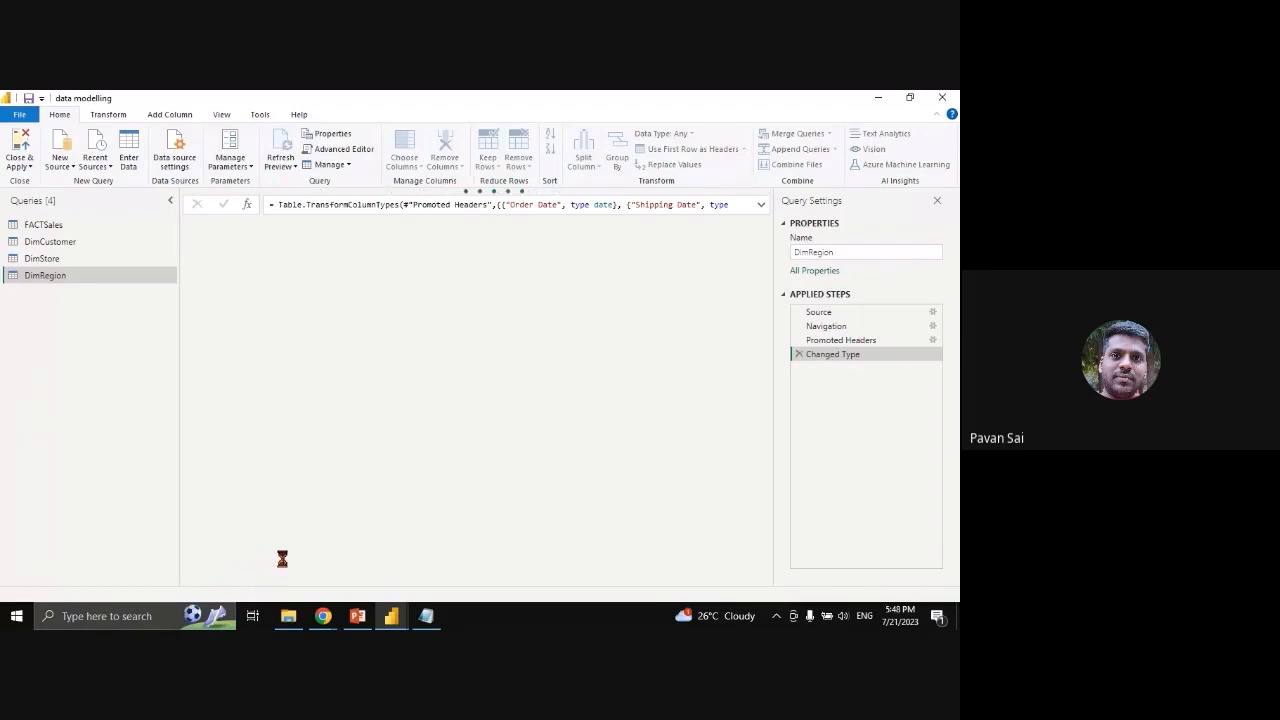
# Remove all columns from DimRegion except Region Key and Region
pyautogui.moveTo(284, 580); pyautogui.dragTo(422, 586)
pyautogui.click(395, 226)
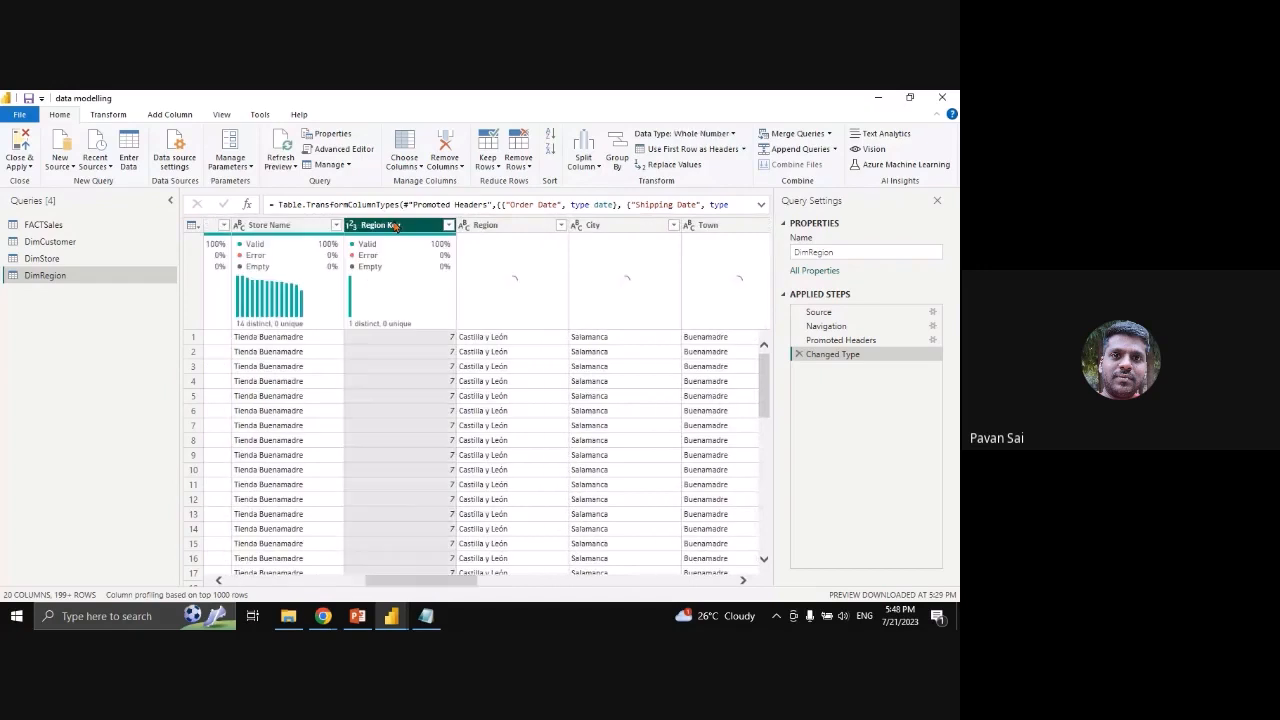
pyautogui.hotkey('shift', 'Right')
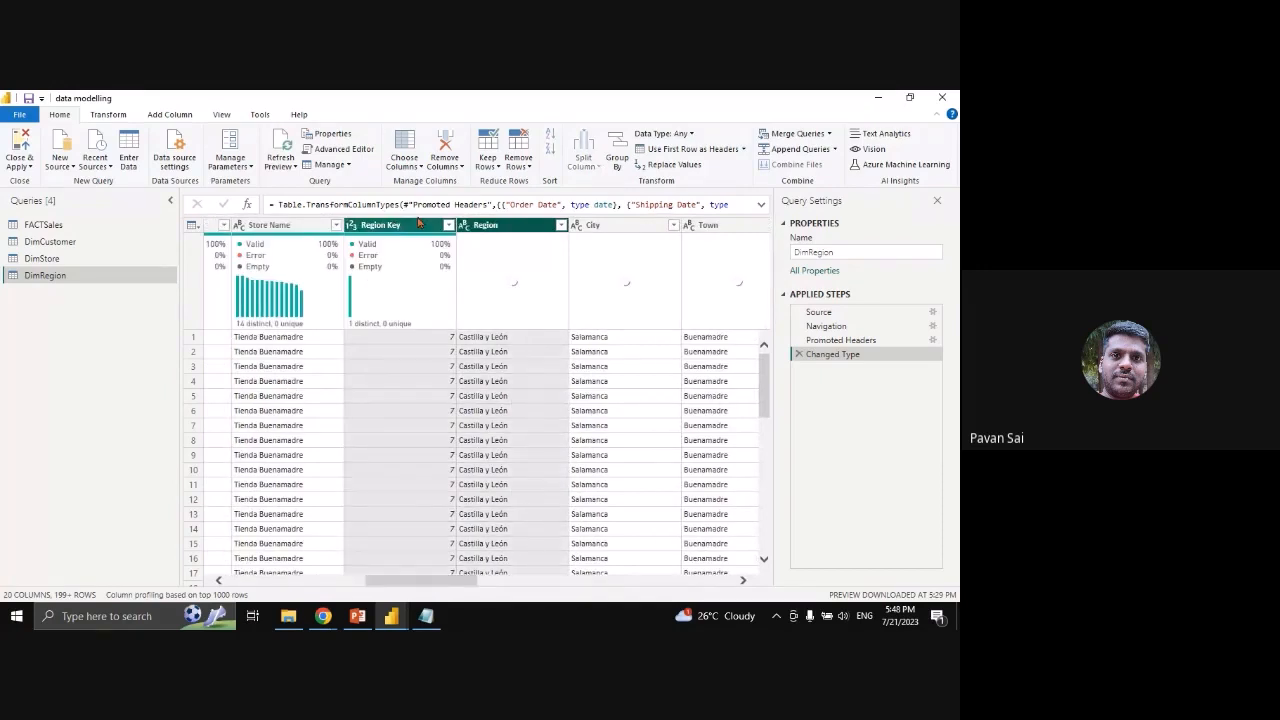
pyautogui.rightClick(491, 227)
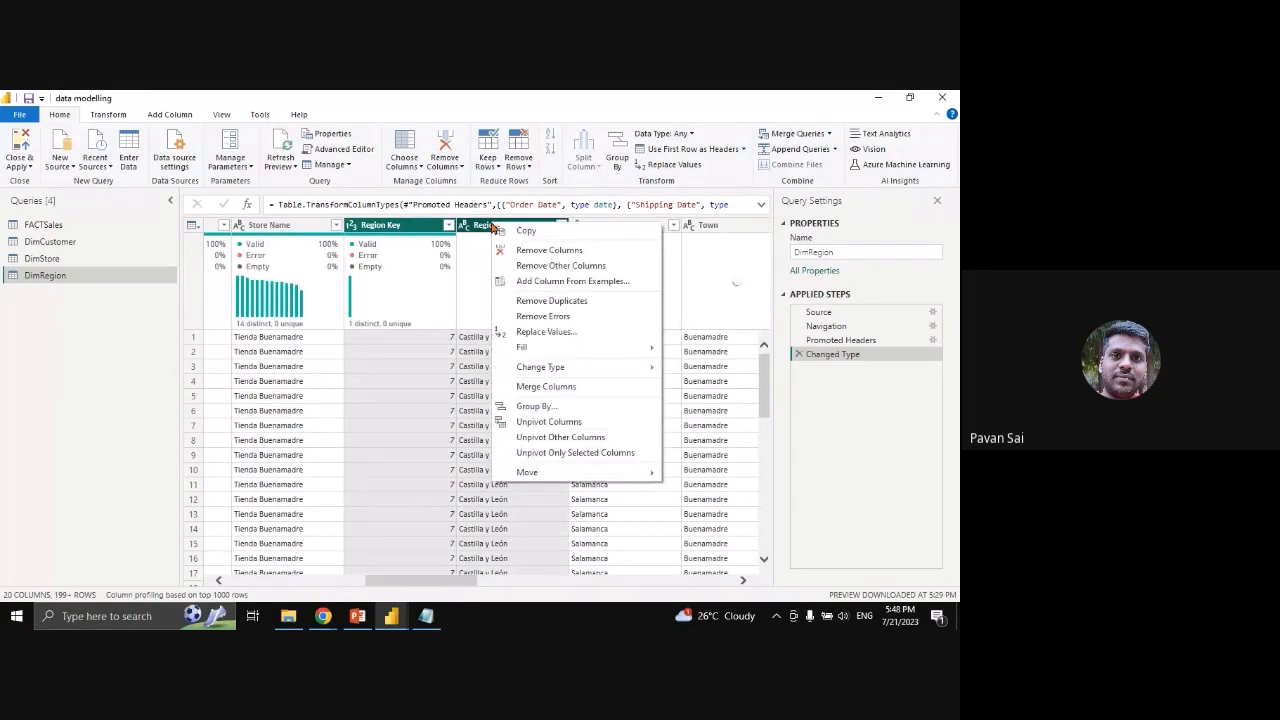
pyautogui.click(541, 265)
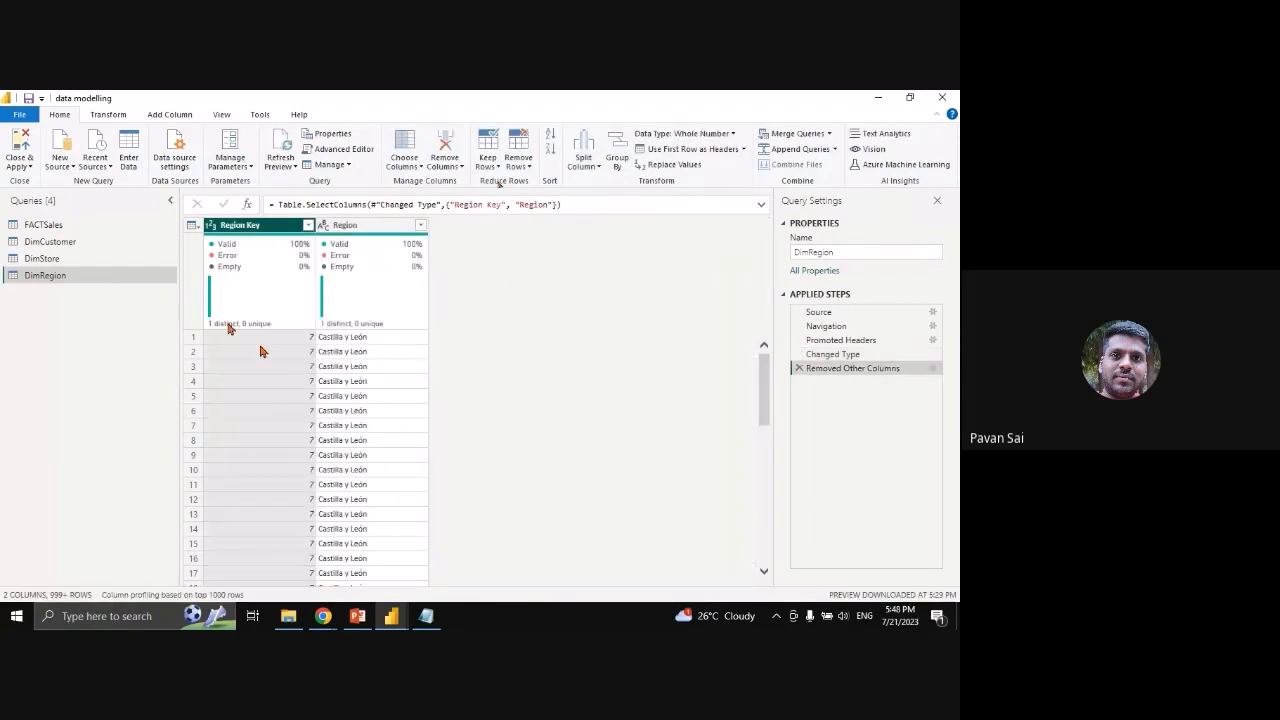
# Remove the duplicate rows from DimRegion based on the Region Key column
pyautogui.moveTo(230, 325)
pyautogui.click(518, 162)
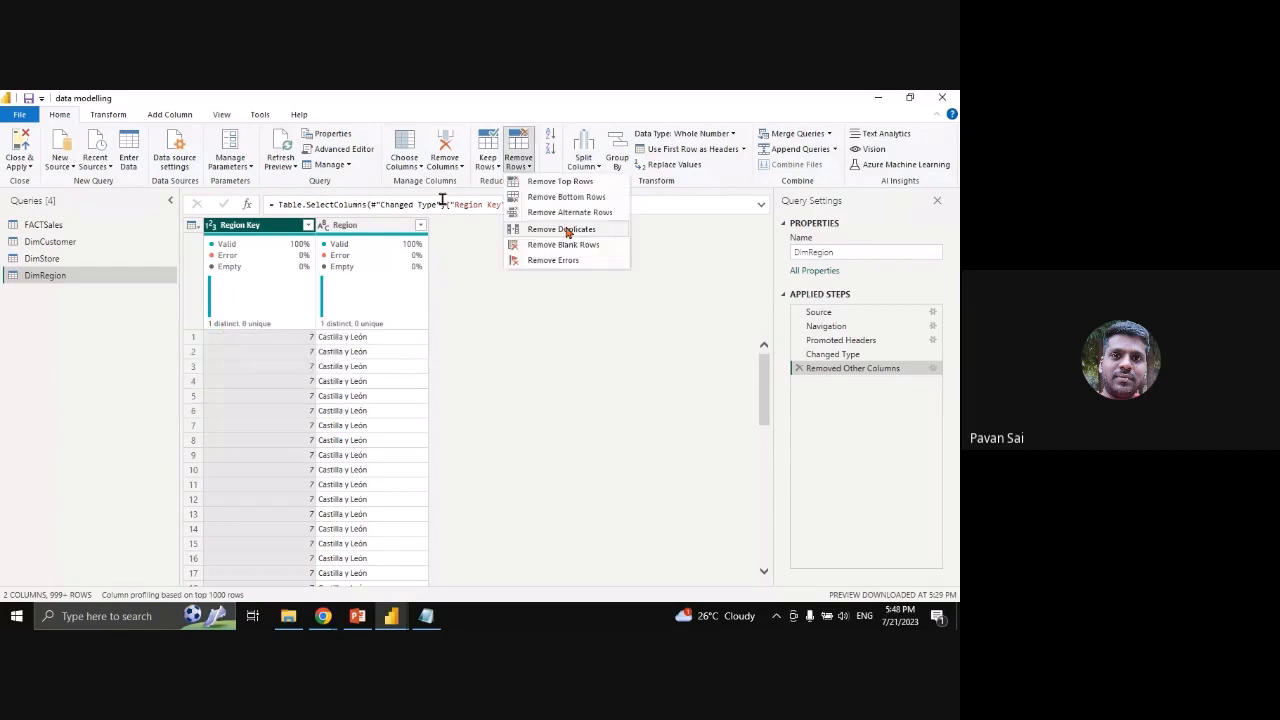
pyautogui.click(562, 230)
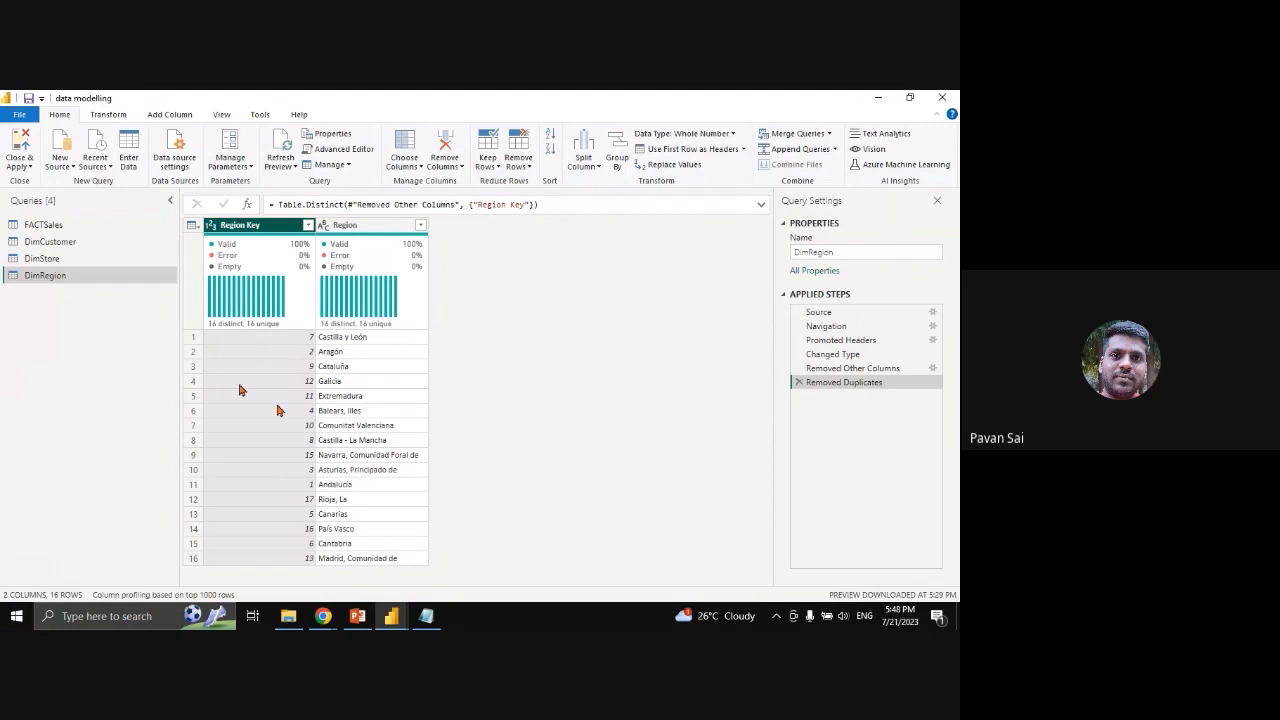
# Duplicate the FACTSales query again and keep only the City and Town columns in the copy
pyautogui.click(131, 229)
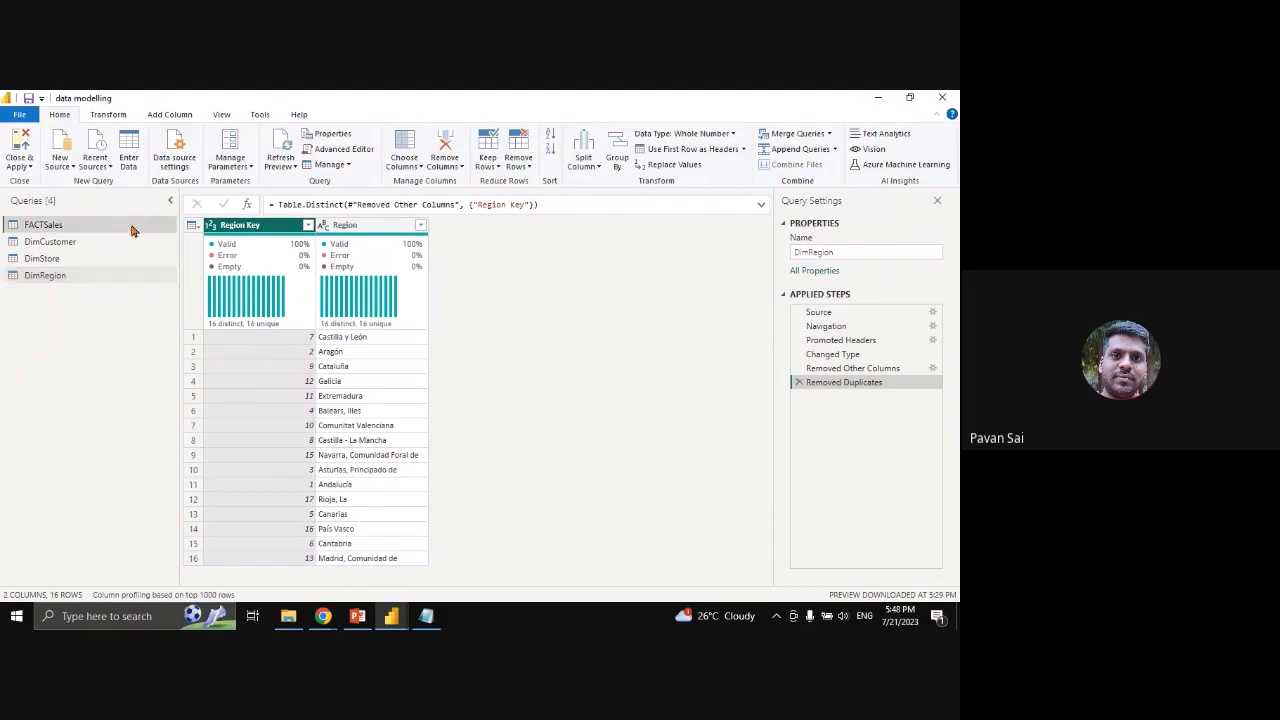
pyautogui.rightClick(131, 229)
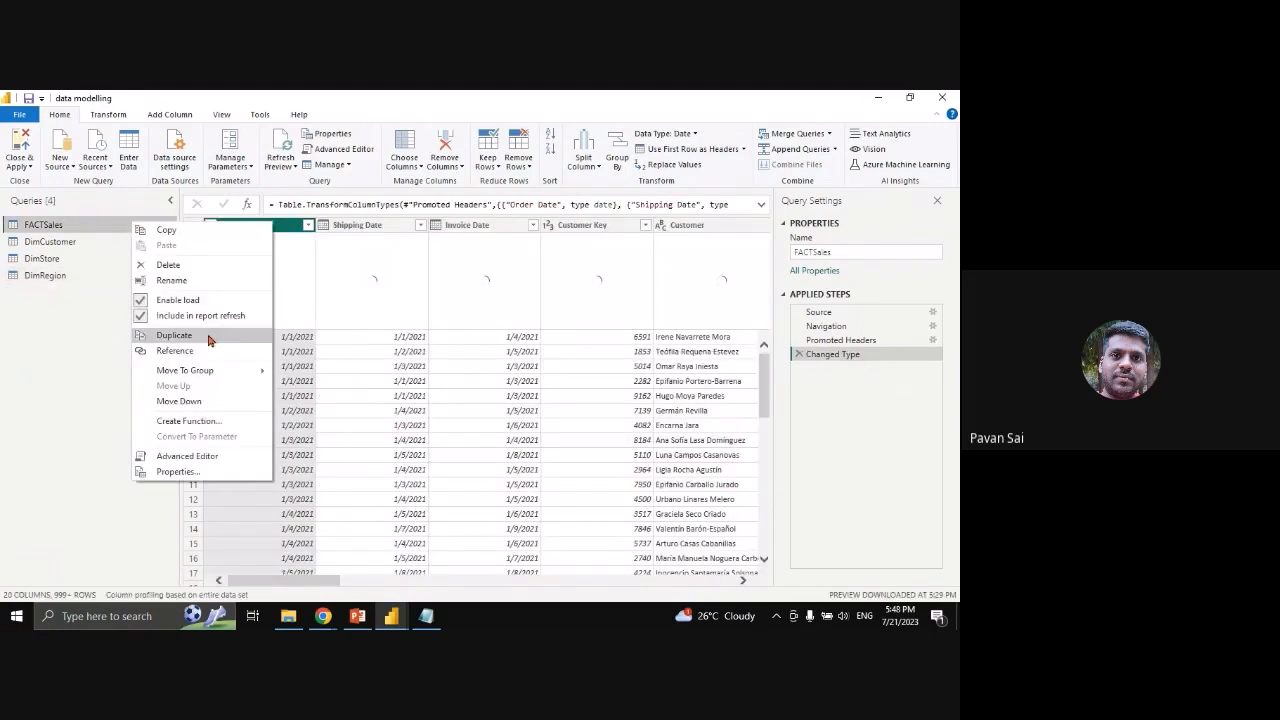
pyautogui.click(174, 335)
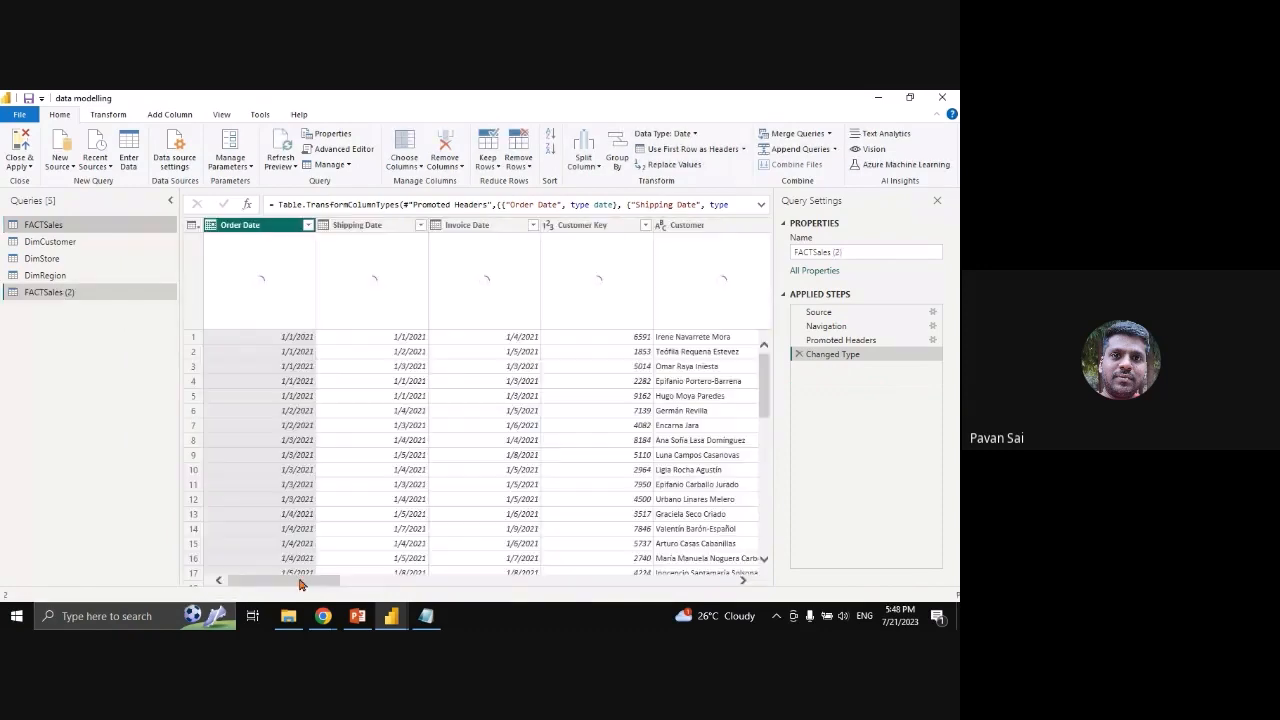
pyautogui.moveTo(299, 584); pyautogui.dragTo(452, 593)
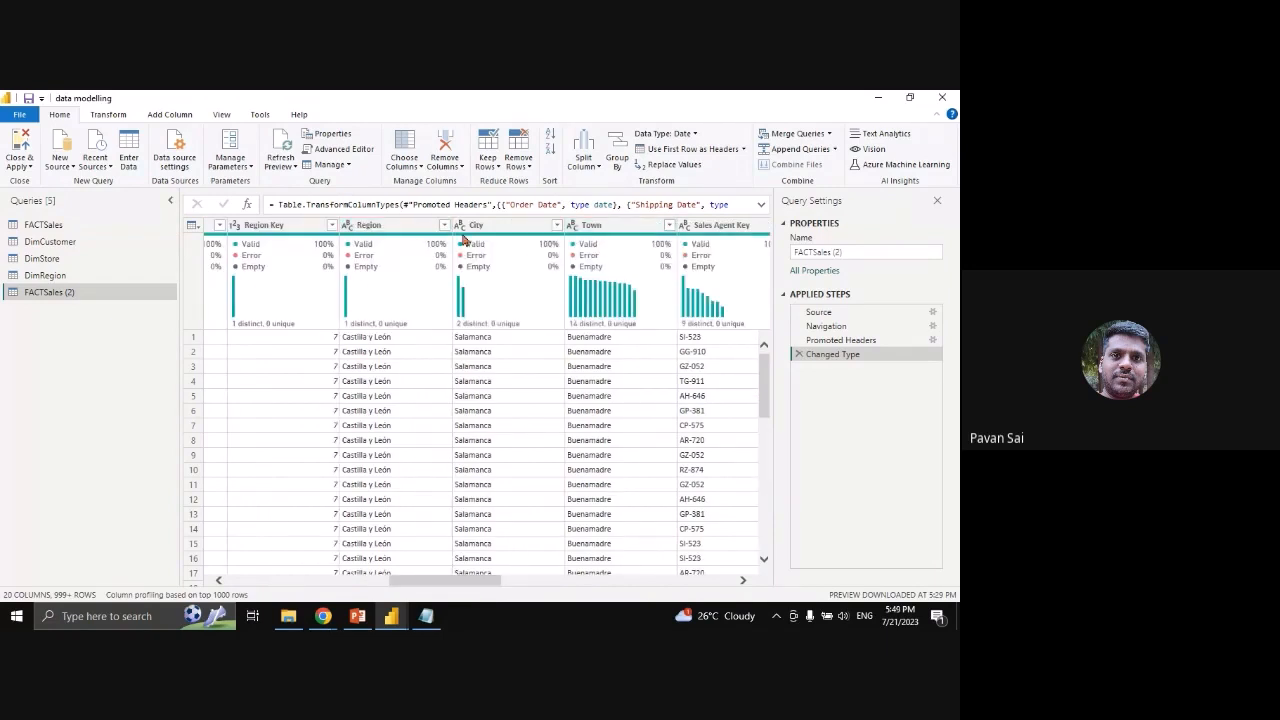
pyautogui.click(468, 226)
pyautogui.keyDown('ctrl'); pyautogui.click(592, 226); pyautogui.keyUp('ctrl')
pyautogui.rightClick(620, 228)
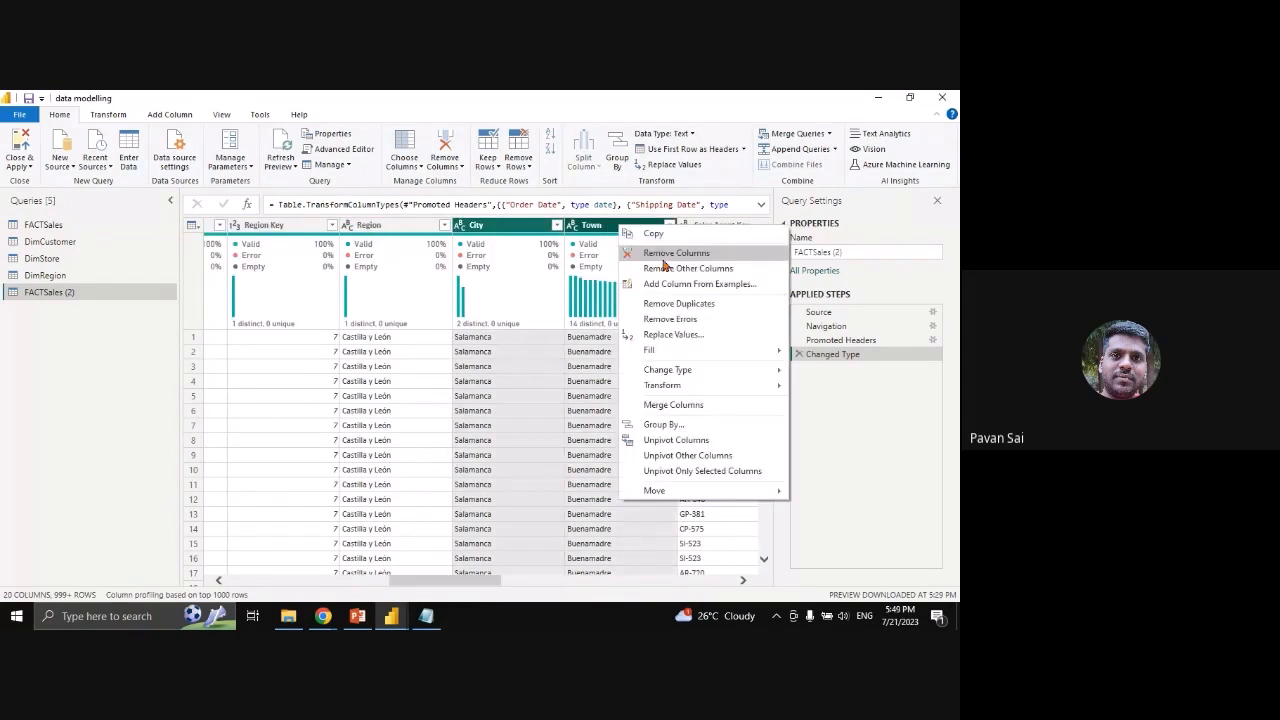
pyautogui.click(666, 268)
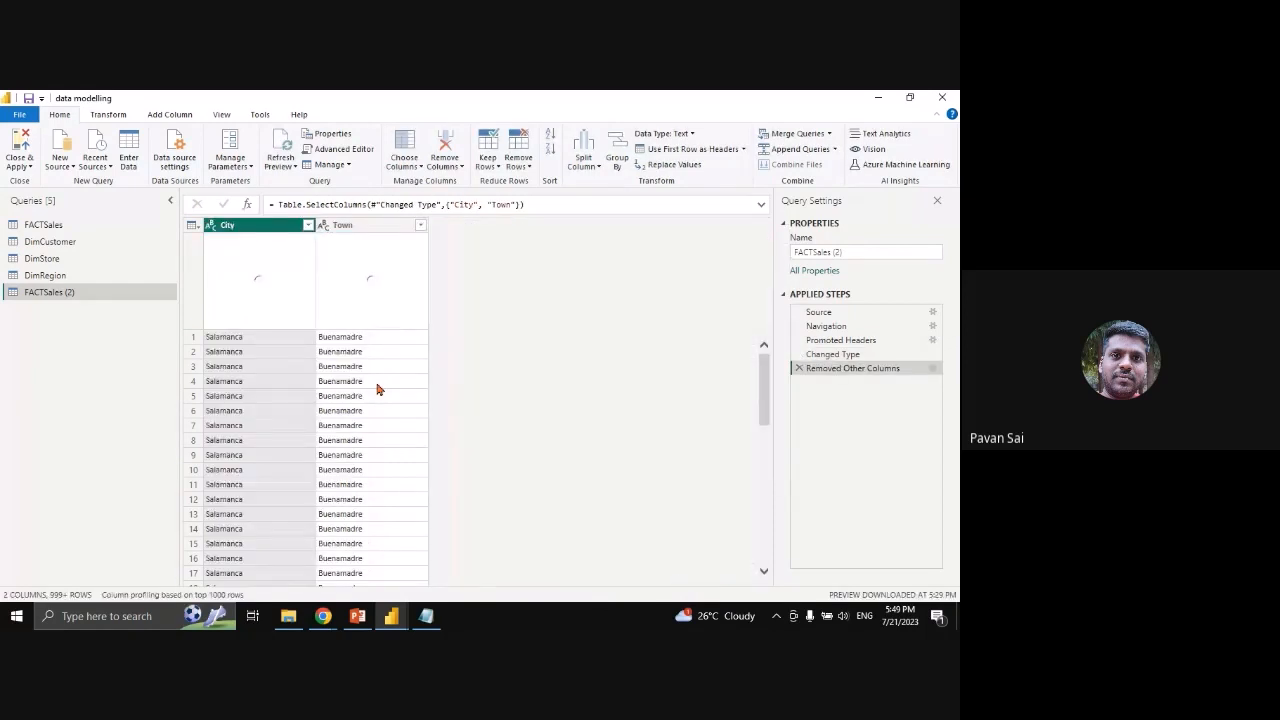
# Remove the duplicate rows from the City and Town query based on the Town column
pyautogui.click(354, 230)
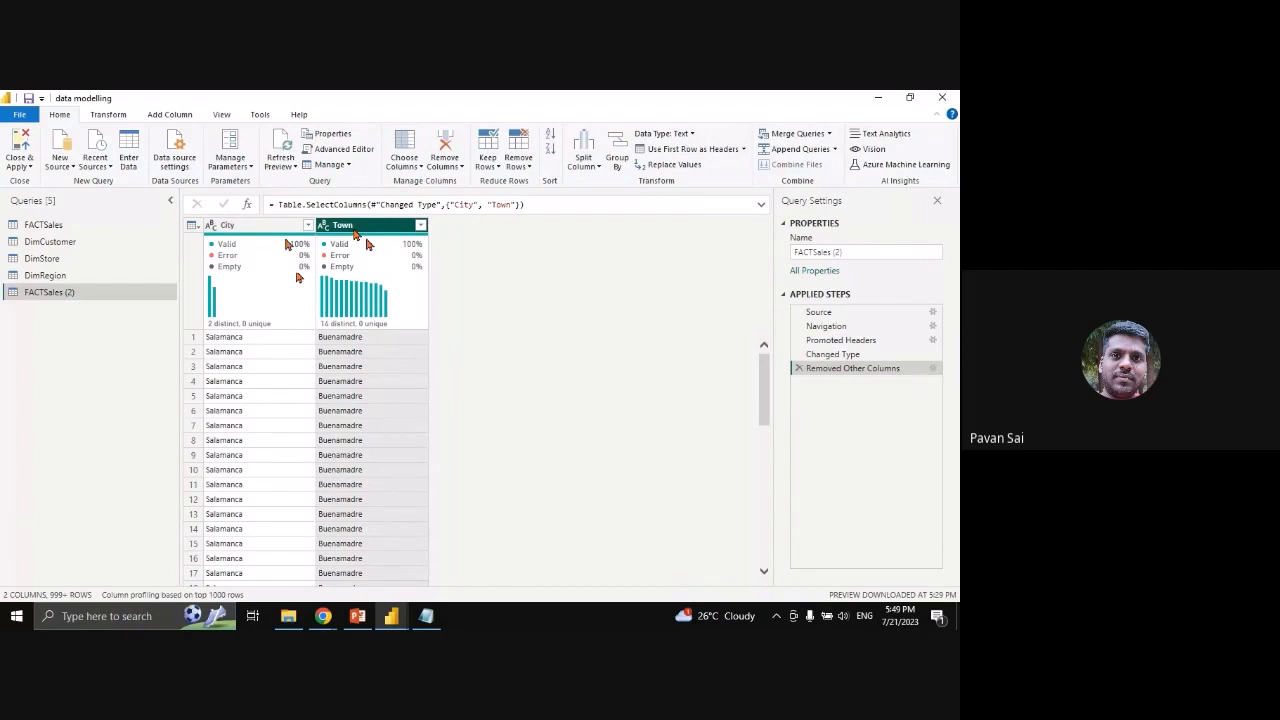
pyautogui.click(524, 166)
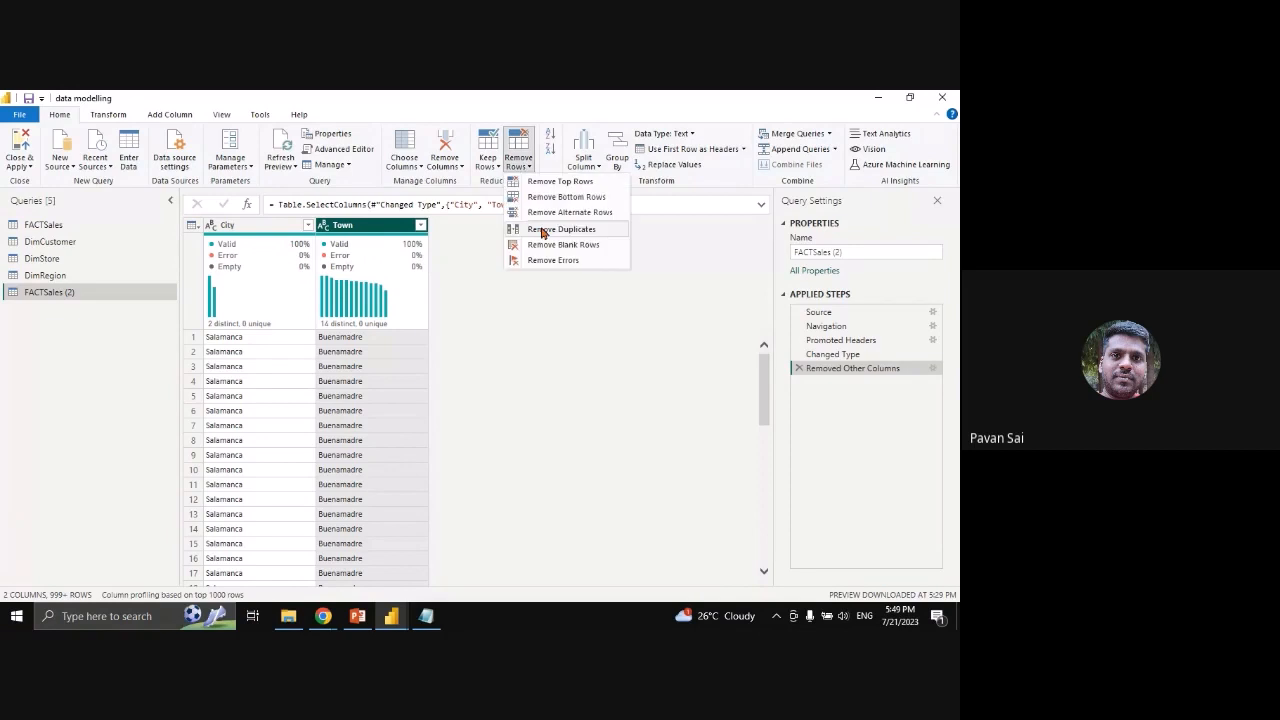
pyautogui.click(541, 228)
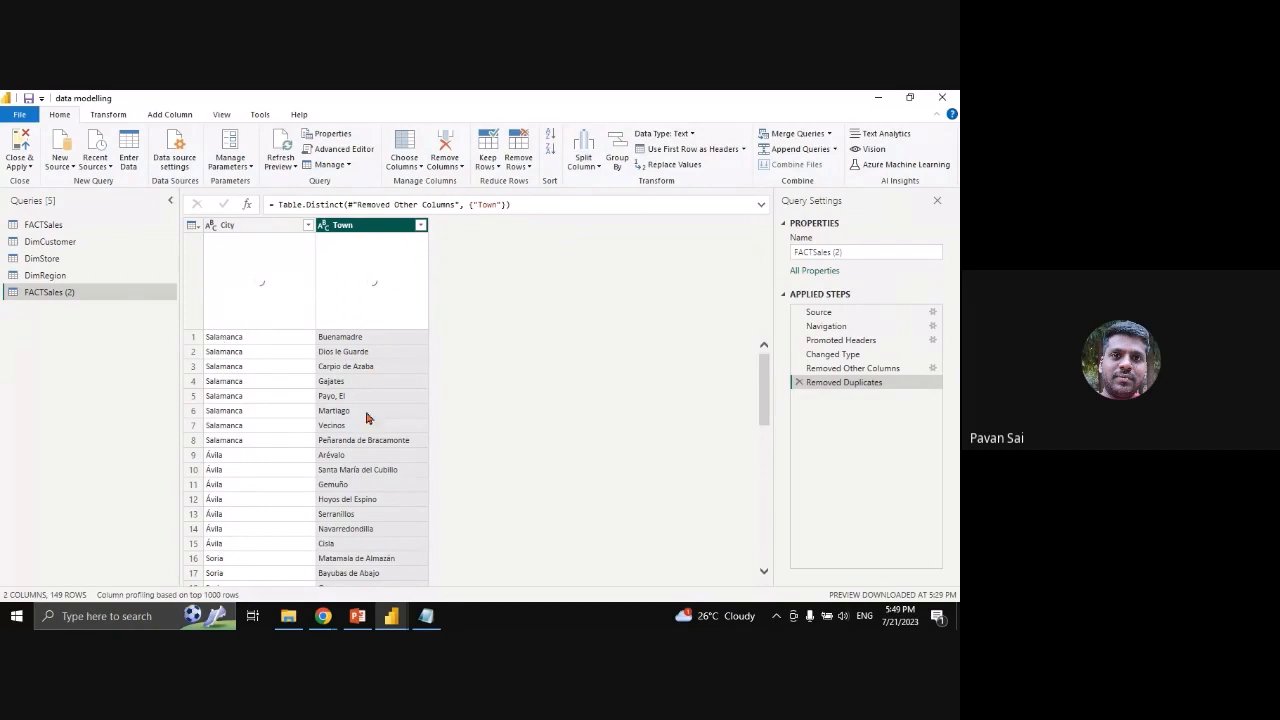
pyautogui.scroll(-2, 226, 458)
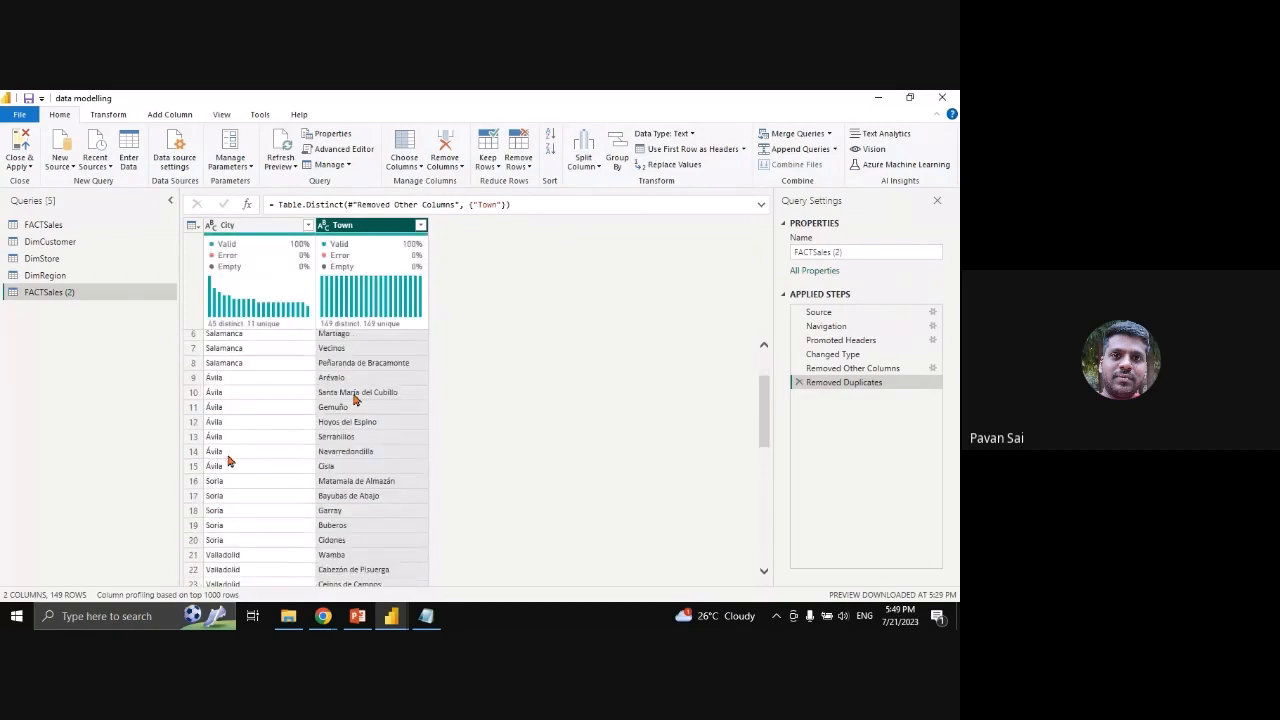
pyautogui.scroll(2, 352, 500)
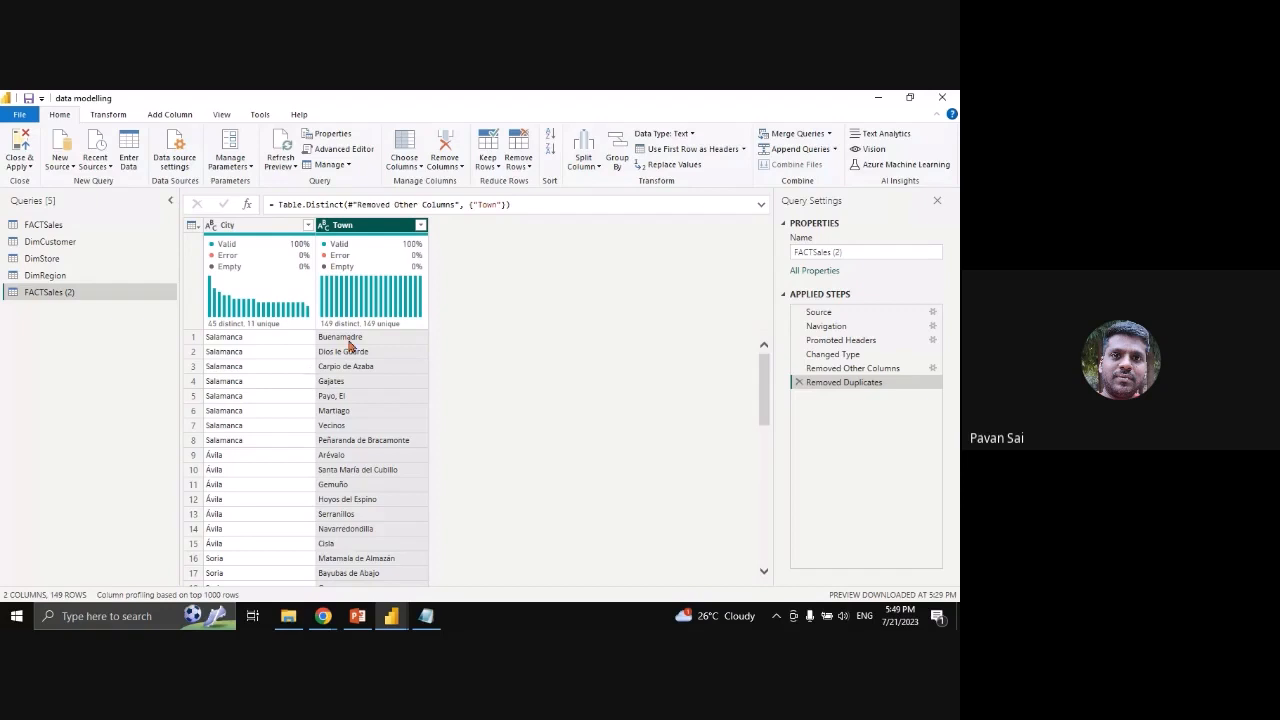
# Rename the City and Town query as DimTown
pyautogui.click(850, 253)
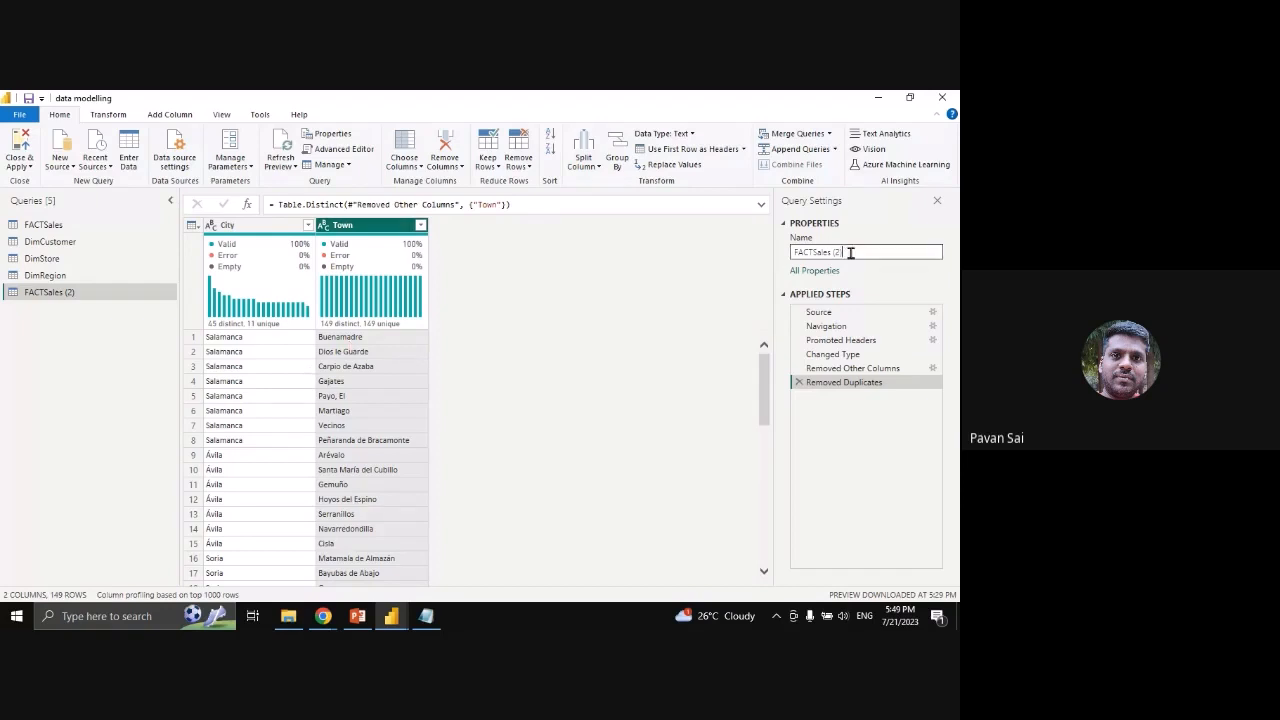
pyautogui.moveTo(850, 253); pyautogui.dragTo(797, 258)
pyautogui.write('DimTown')
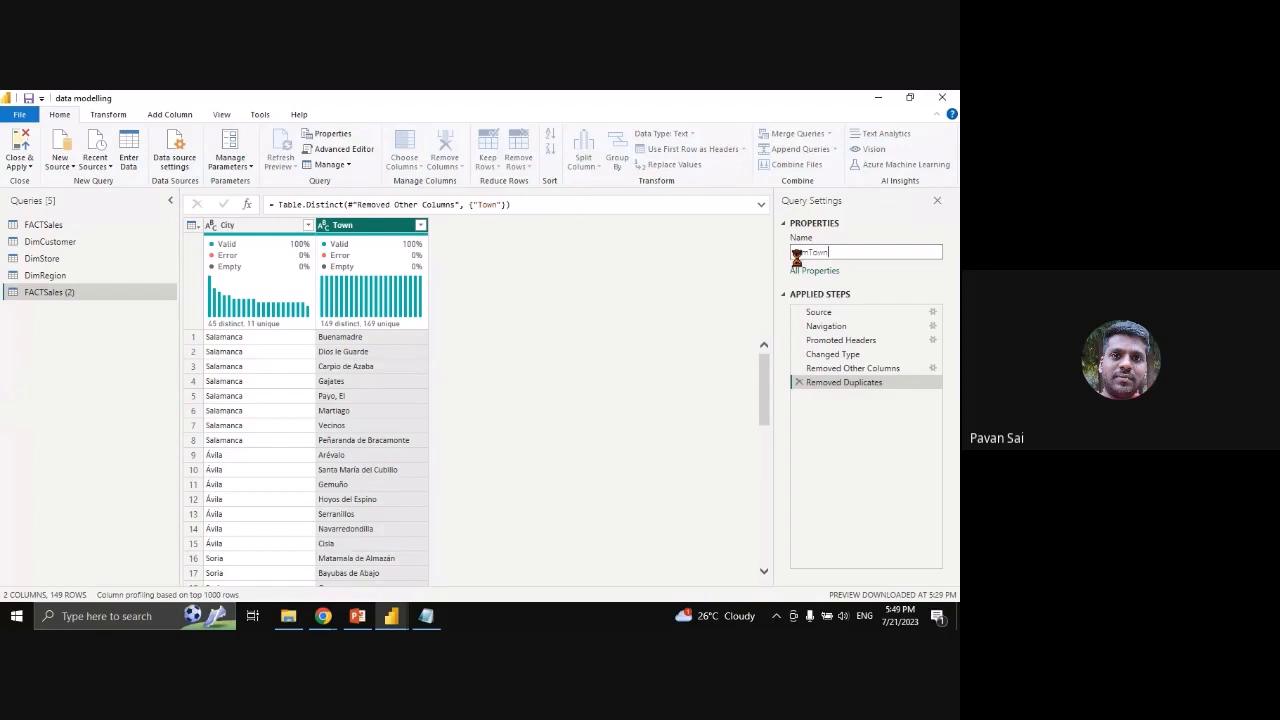
pyautogui.press('Return')
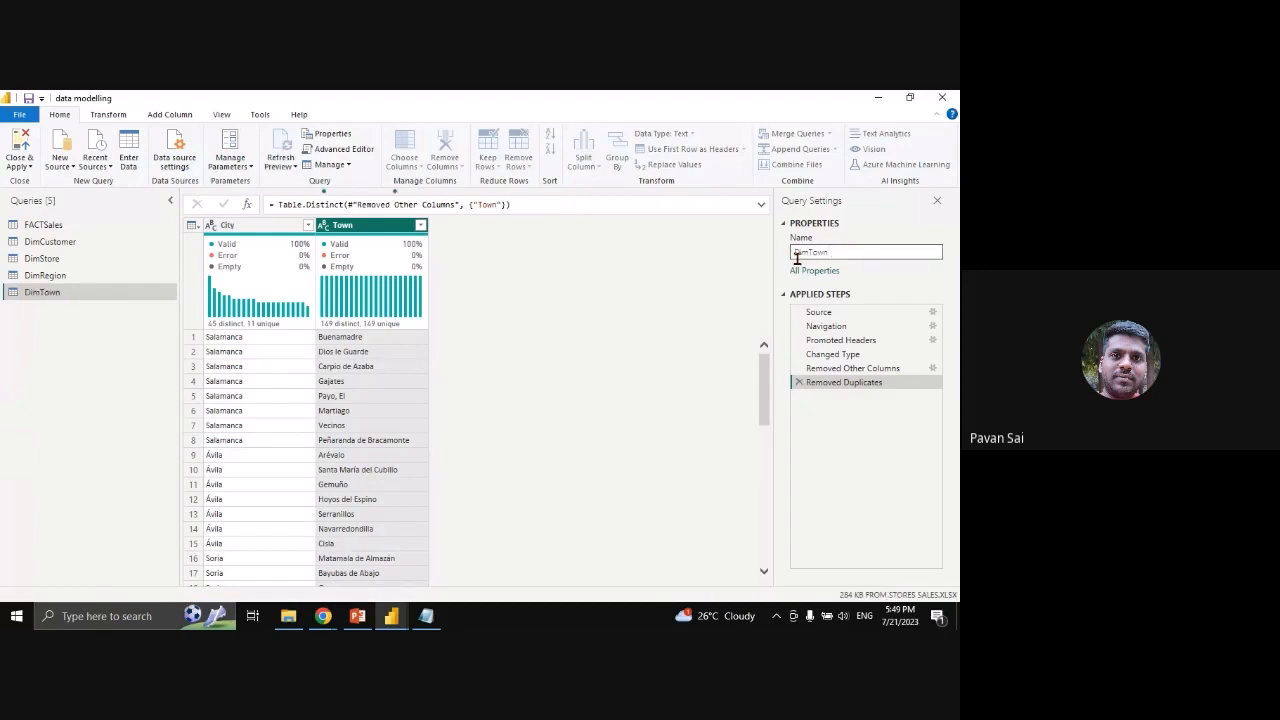
# Duplicate the FACTSales query and name the copy DimSalesAgent
pyautogui.click(77, 227)
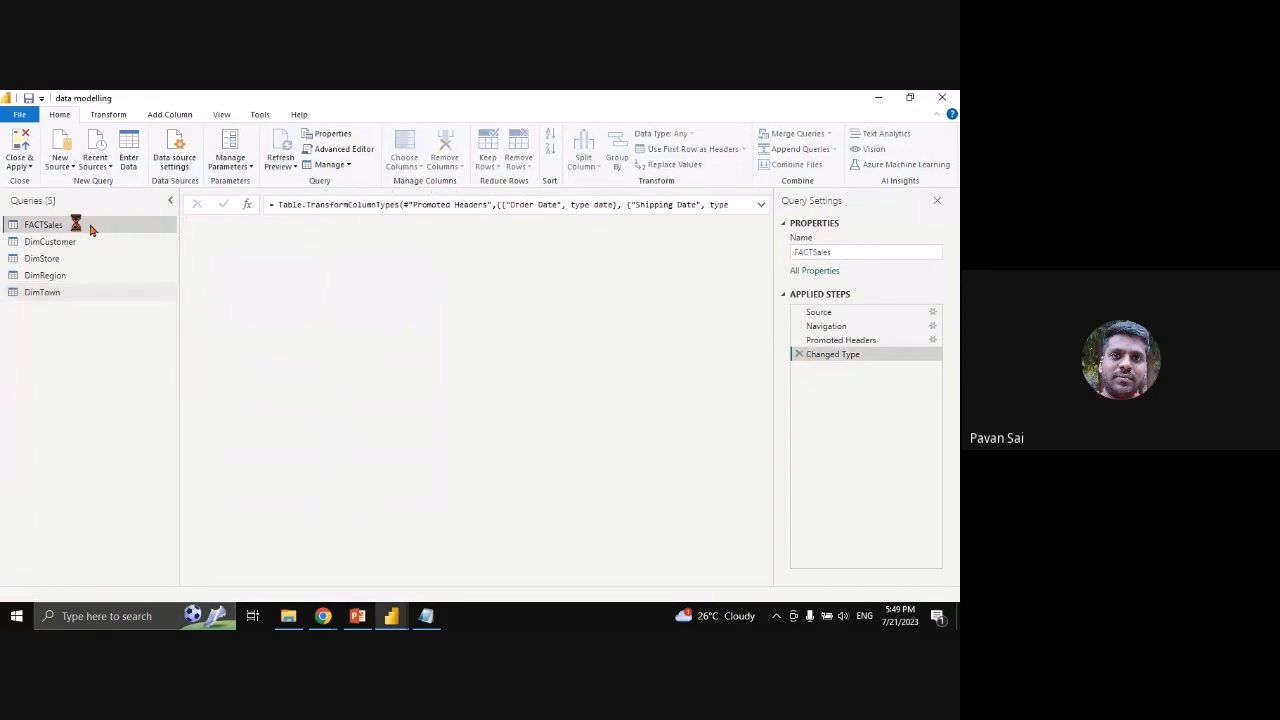
pyautogui.rightClick(91, 230)
pyautogui.click(140, 338)
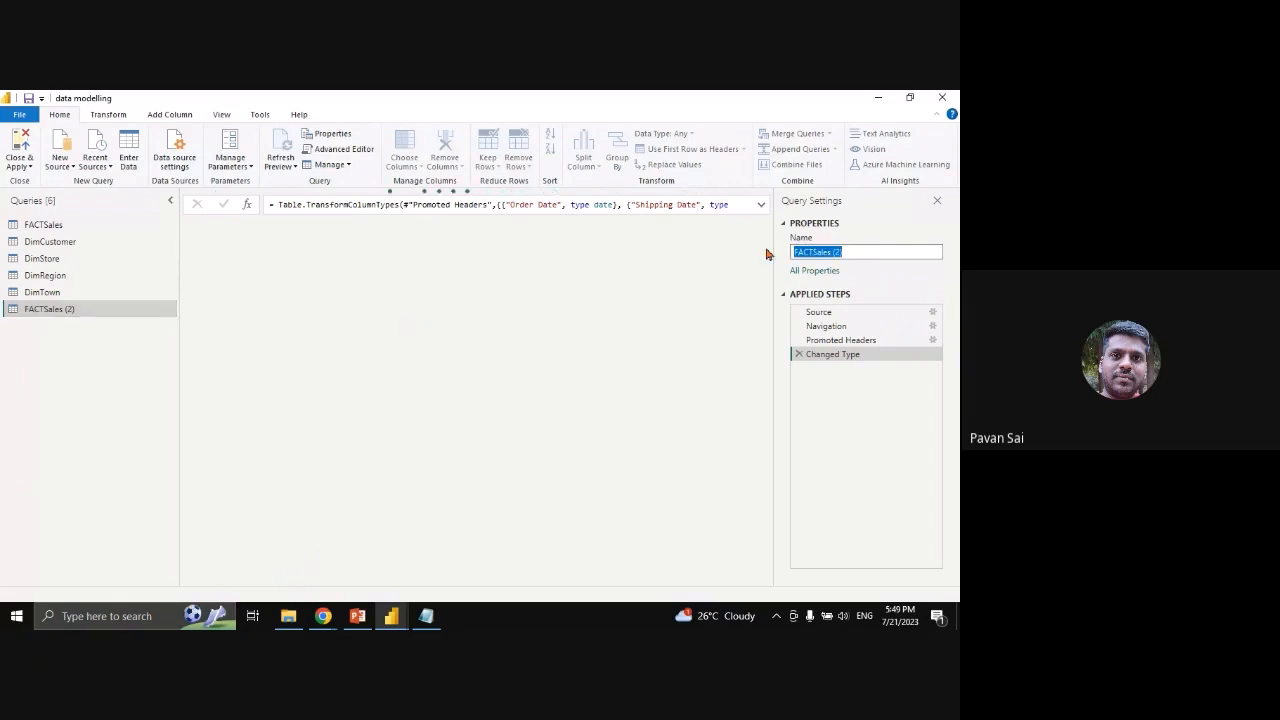
pyautogui.write('DimSales')
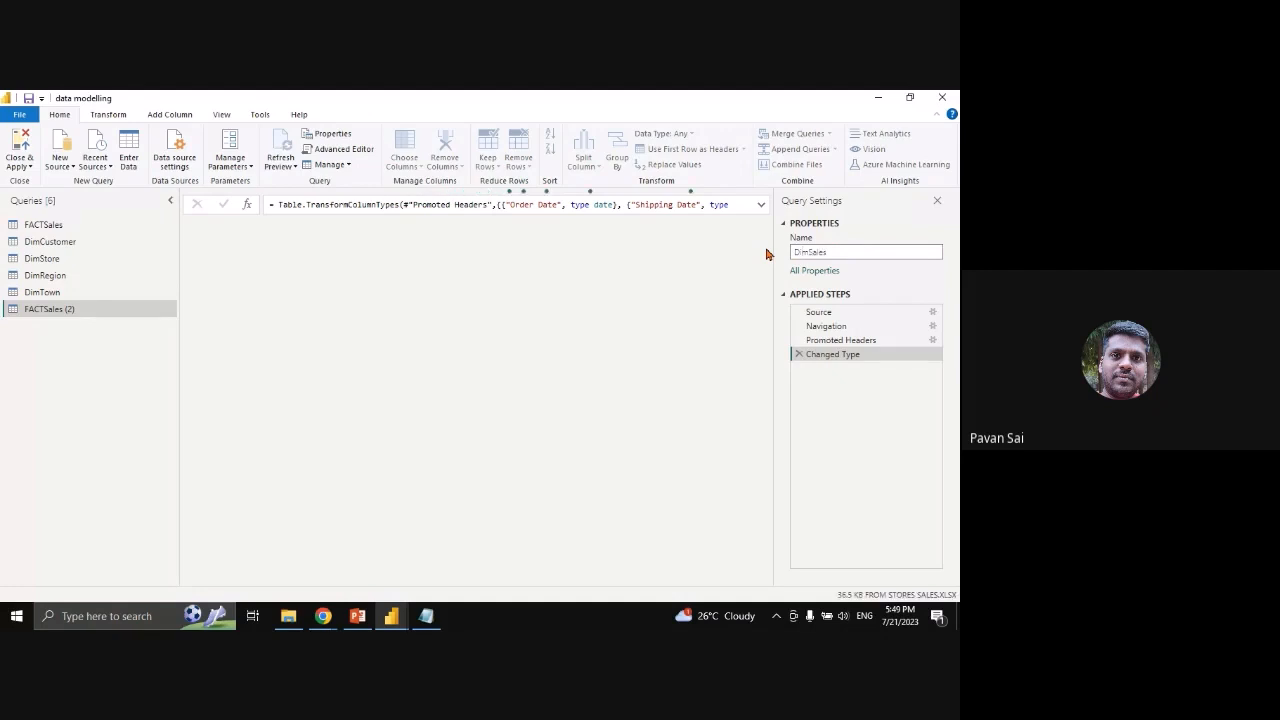
pyautogui.write('Agent')
pyautogui.press('Return')
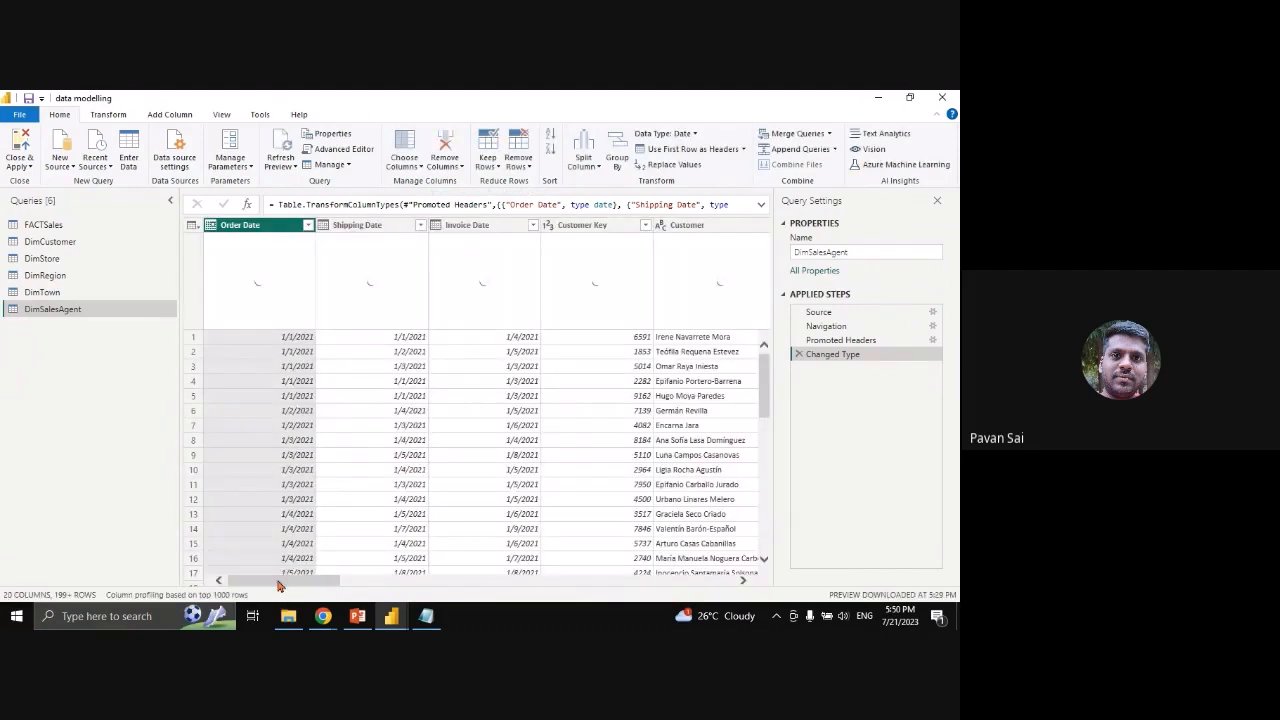
# Remove all columns from DimSalesAgent except Sales Agent Key, Sales Agent and Sales Agent Picture
pyautogui.moveTo(280, 585); pyautogui.dragTo(530, 588)
pyautogui.click(410, 225)
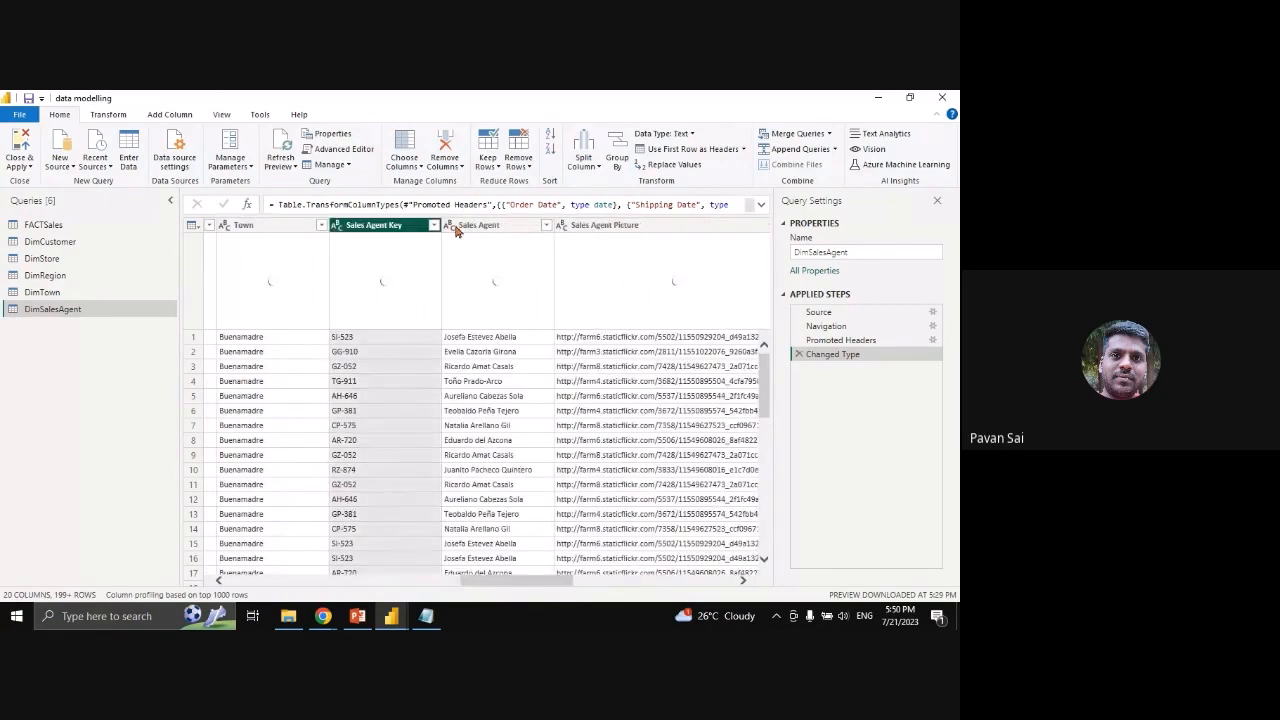
pyautogui.keyDown('shift'); pyautogui.click(624, 229); pyautogui.keyUp('shift')
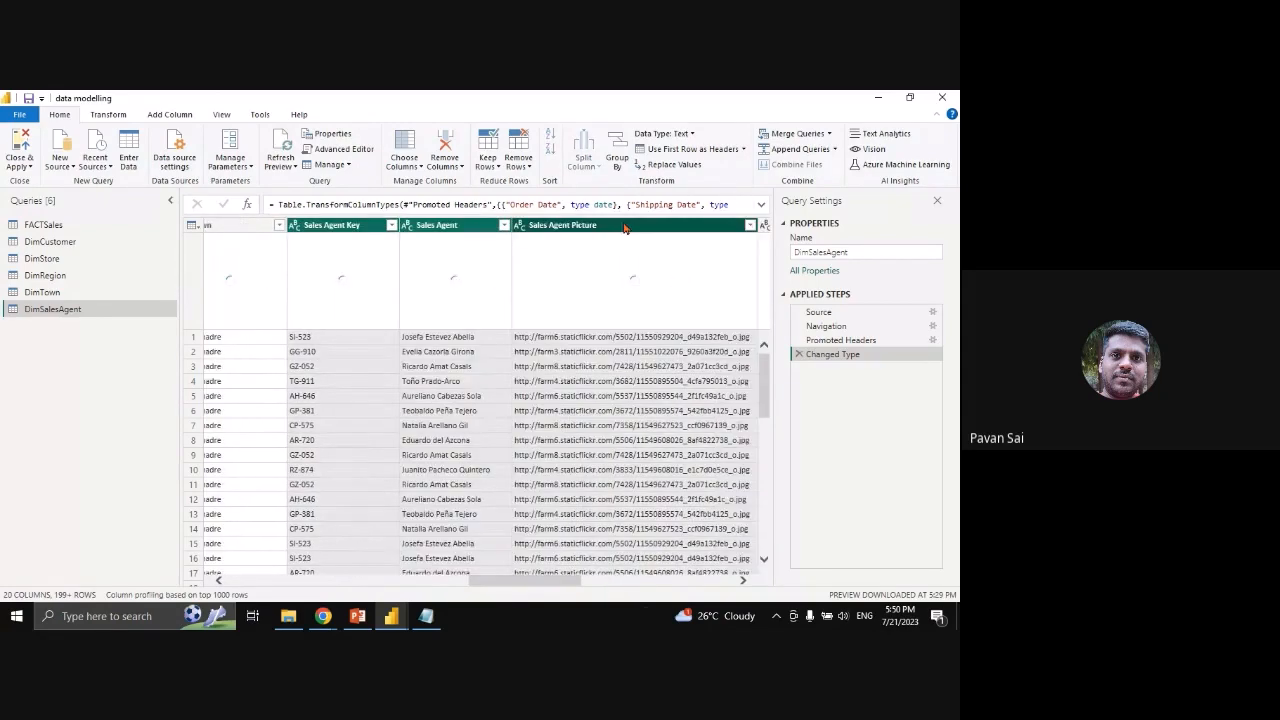
pyautogui.rightClick(624, 229)
pyautogui.click(662, 266)
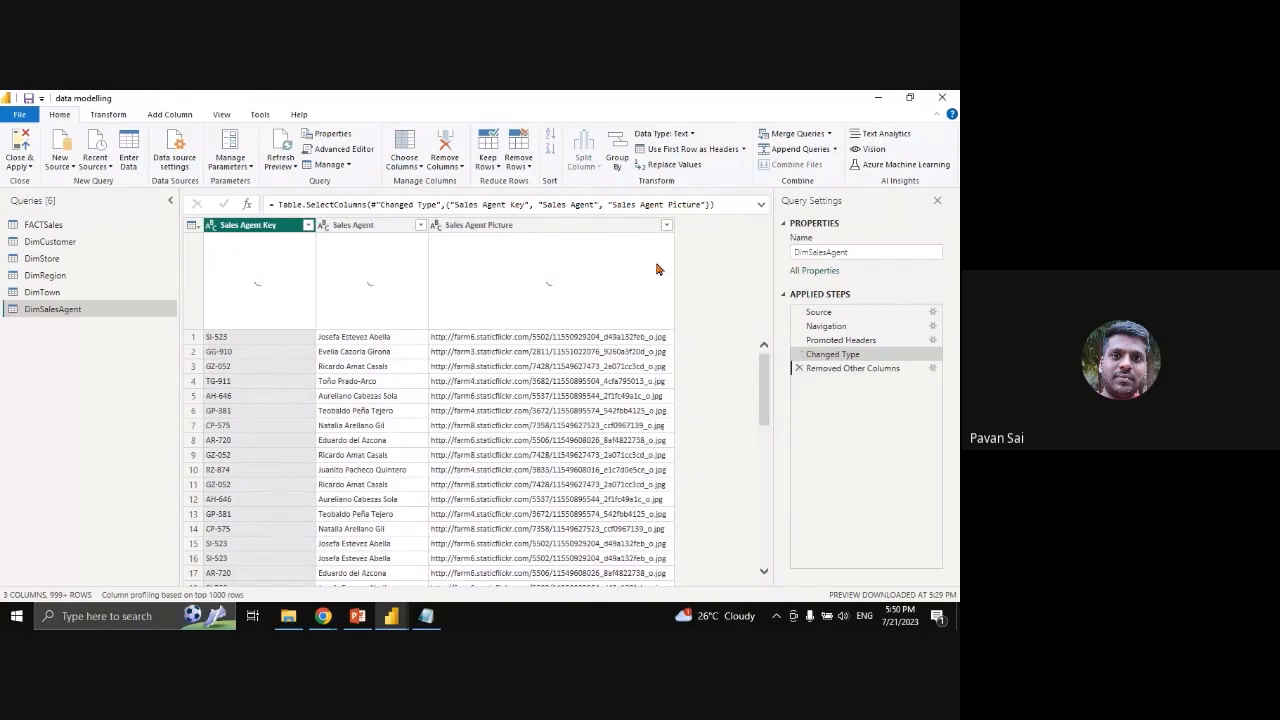
pyautogui.scroll(-1, 286, 463)
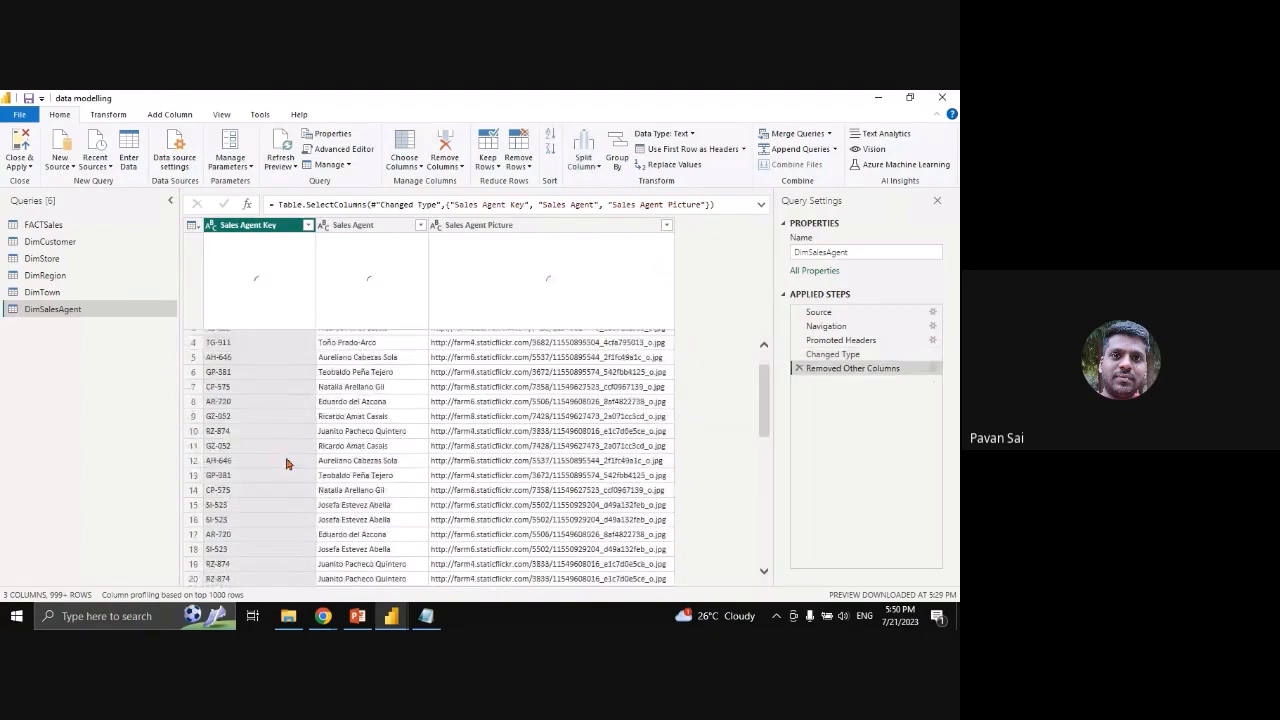
# Base column profiling on the entire data set and remove the duplicate rows from DimSalesAgent by Sales Agent Key
pyautogui.click(175, 594)
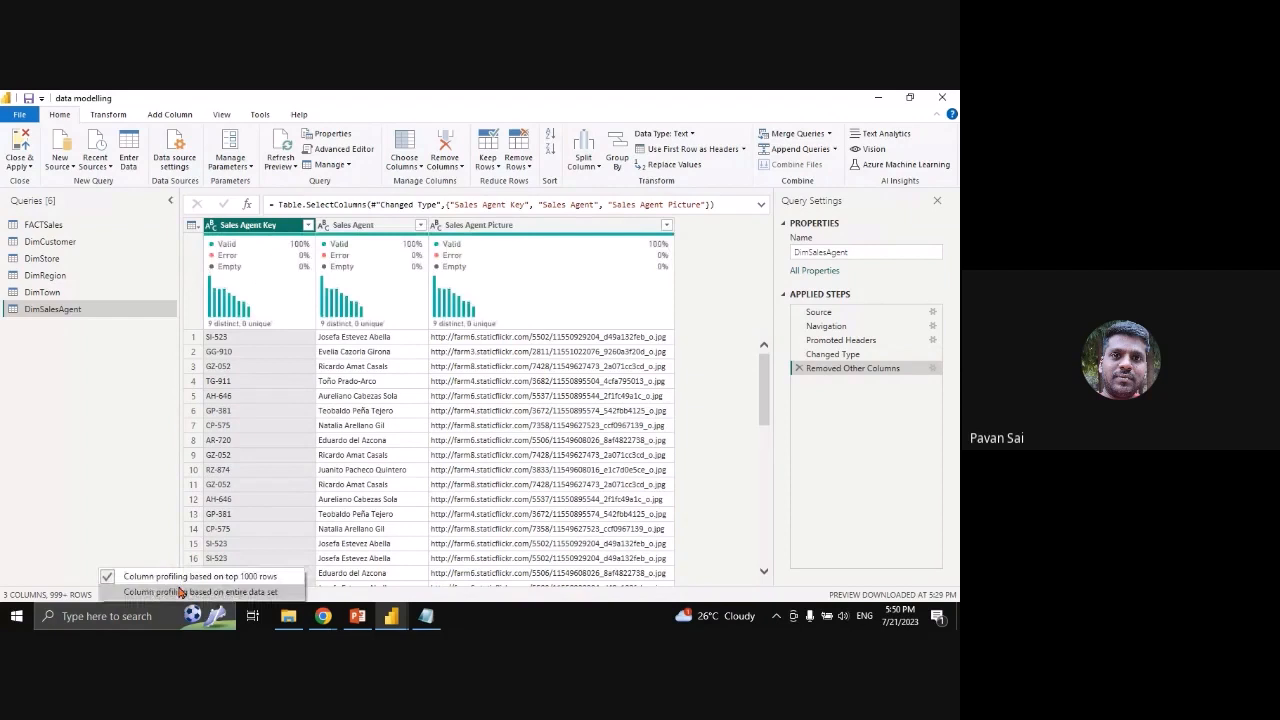
pyautogui.click(181, 592)
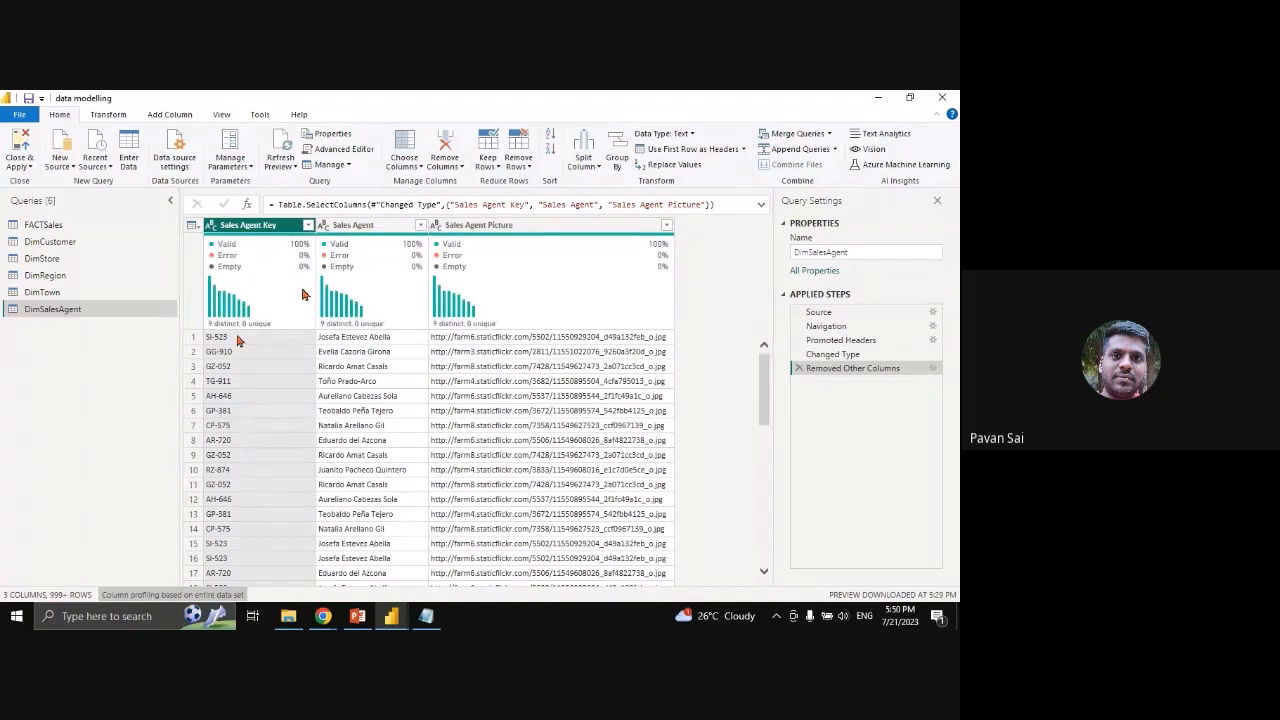
pyautogui.moveTo(234, 325)
pyautogui.moveTo(273, 320)
pyautogui.rightClick(266, 228)
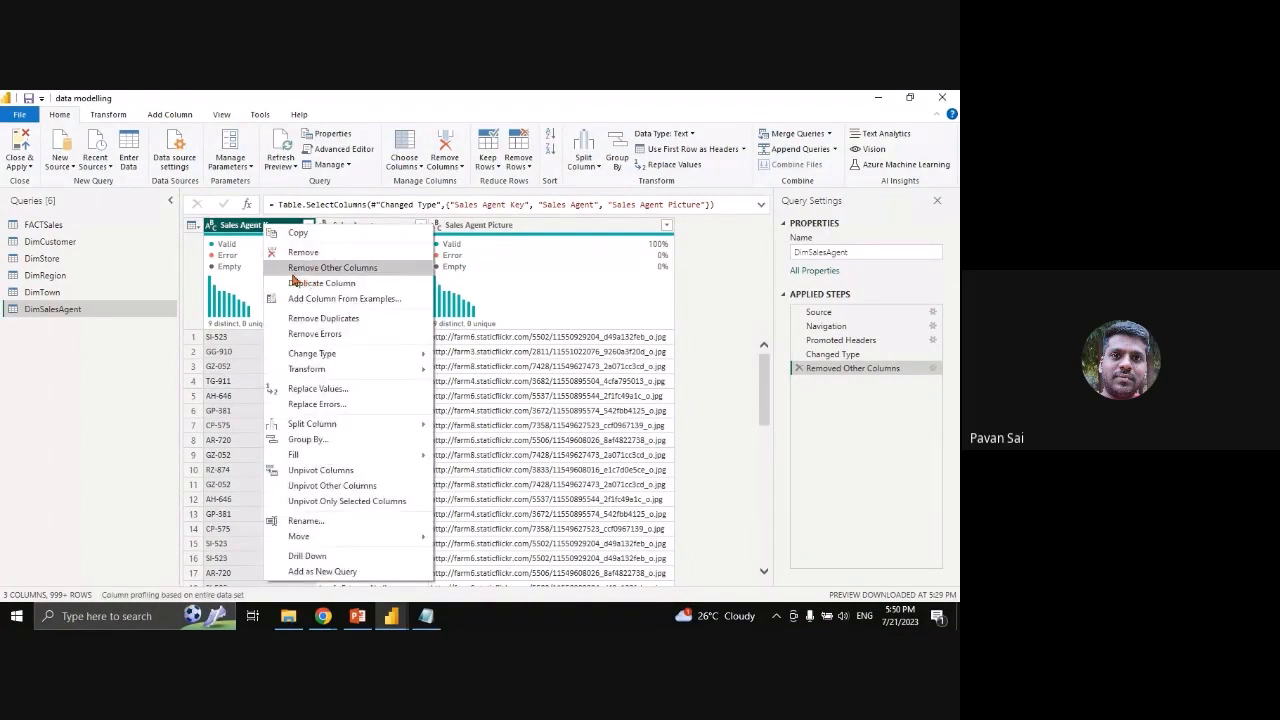
pyautogui.click(297, 320)
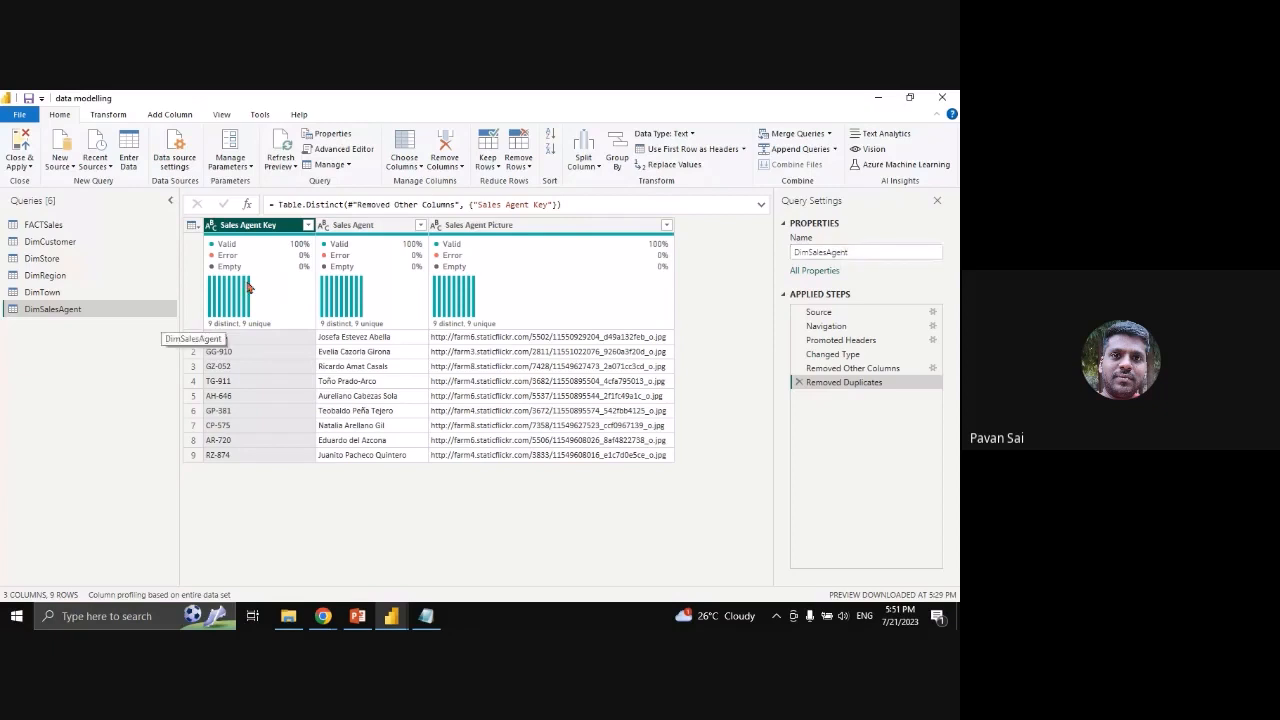
# Duplicate the FACTSales query again and keep only the Product Key, Product and Product Category columns in the copy
pyautogui.click(139, 228)
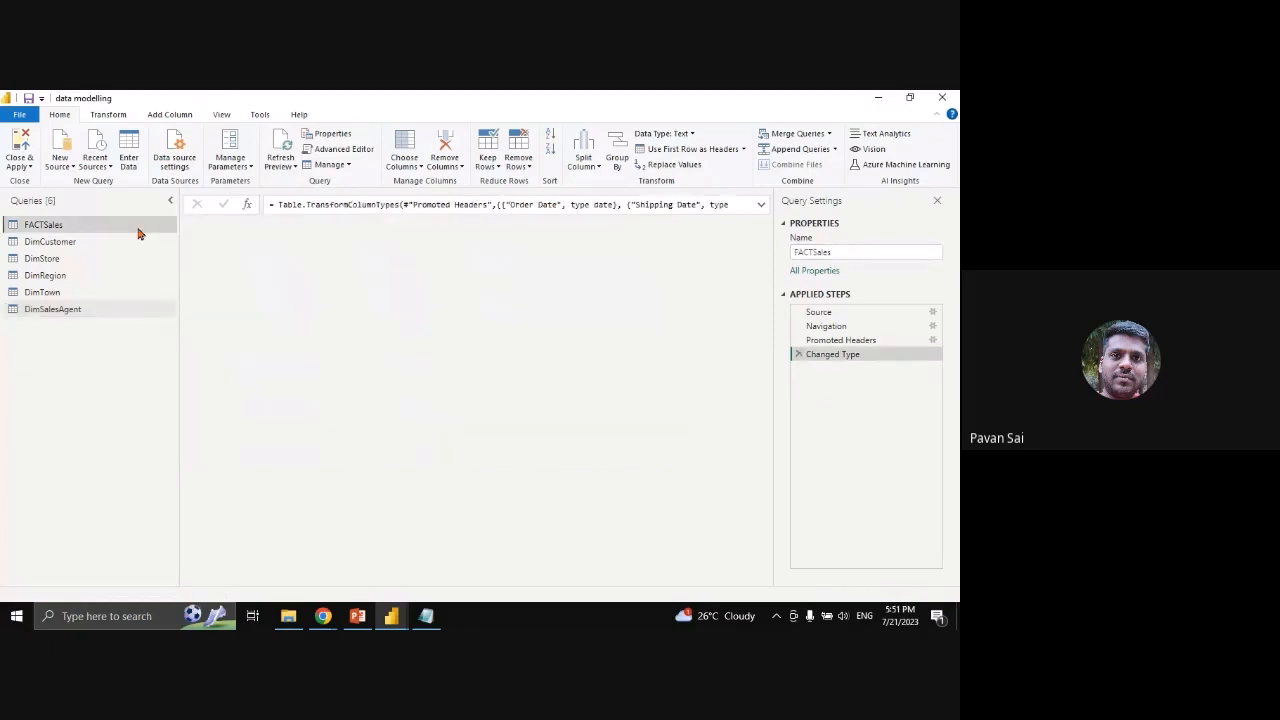
pyautogui.rightClick(140, 229)
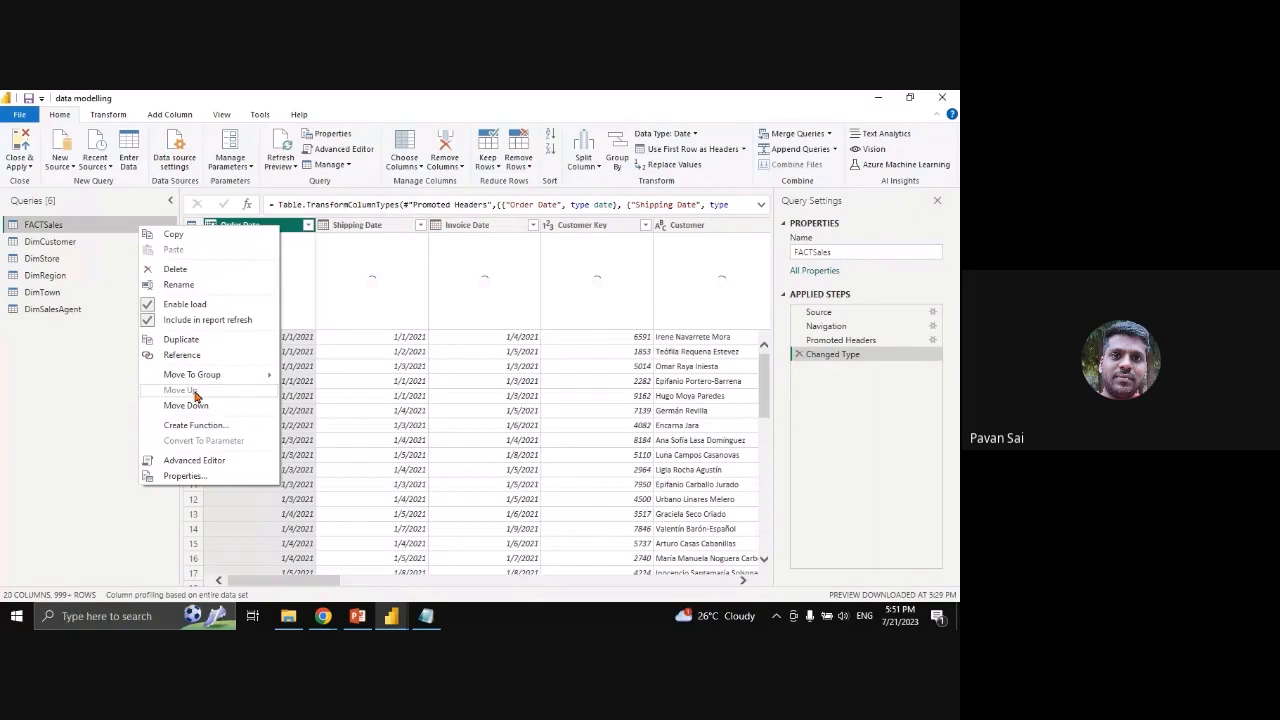
pyautogui.click(190, 340)
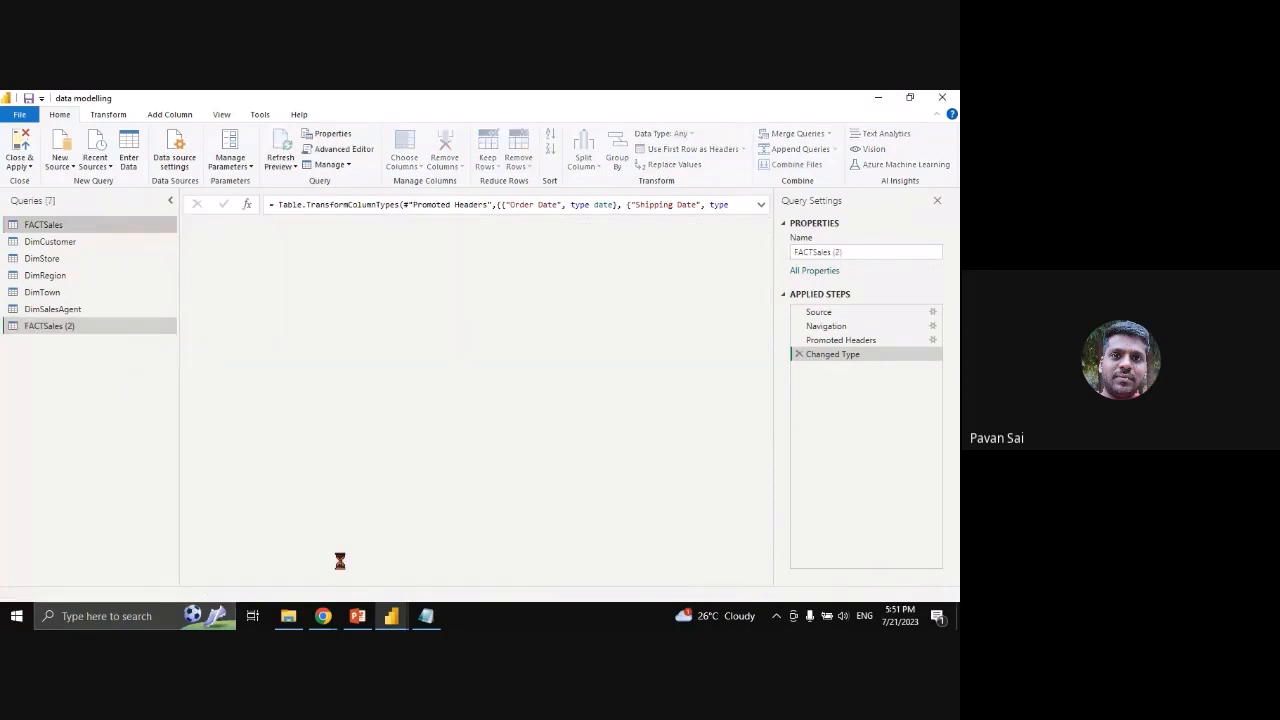
pyautogui.moveTo(325, 579); pyautogui.dragTo(572, 294)
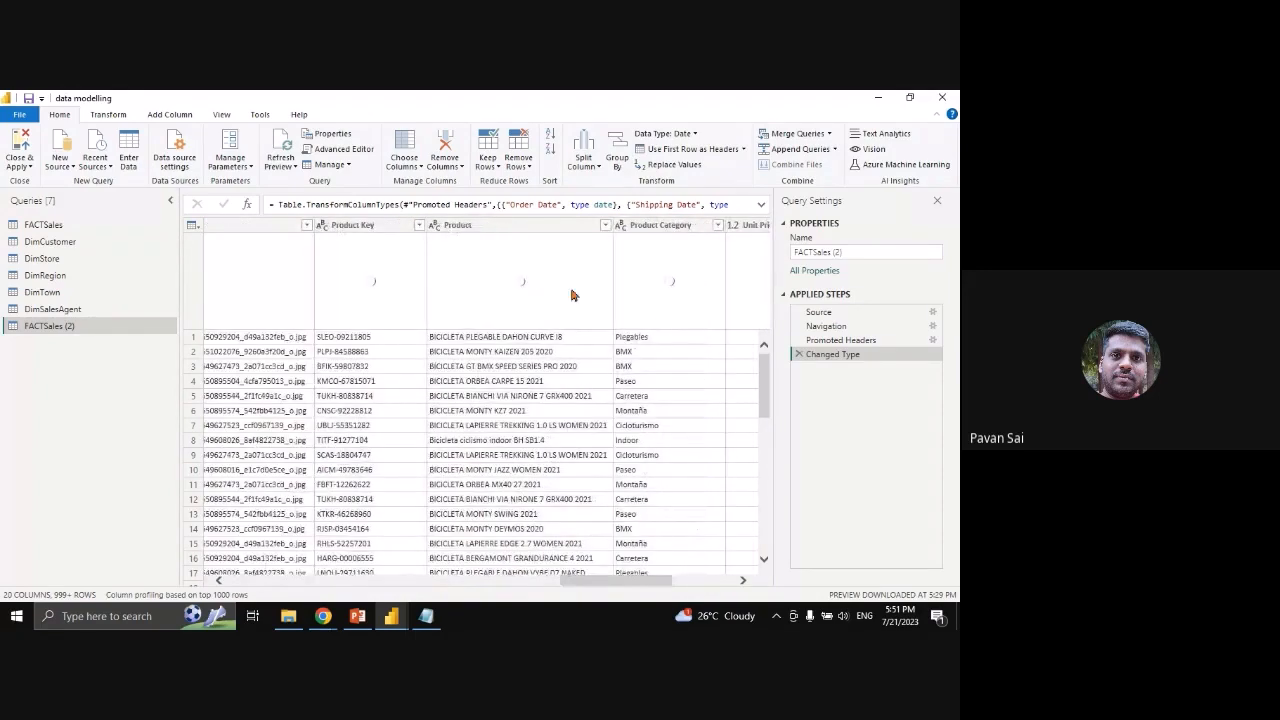
pyautogui.keyDown('ctrl'); pyautogui.click(513, 230); pyautogui.keyUp('ctrl')
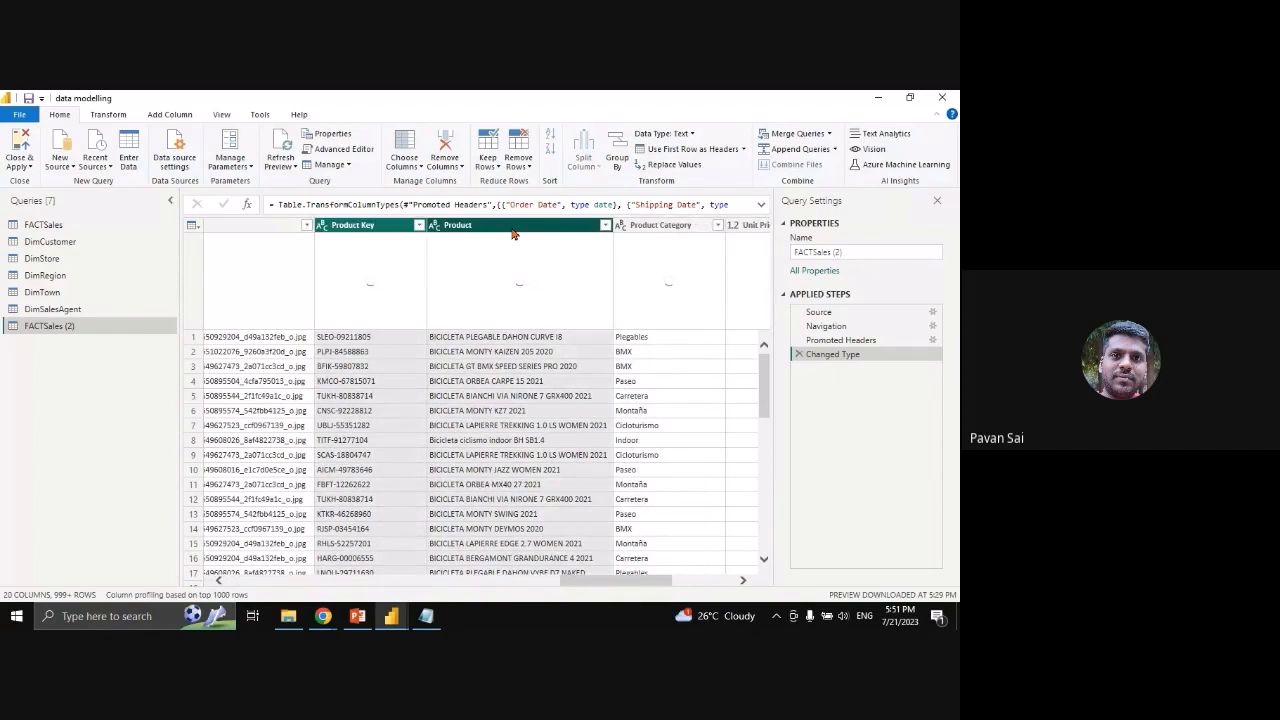
pyautogui.hotkey('shift', 'Right')
pyautogui.rightClick(503, 229)
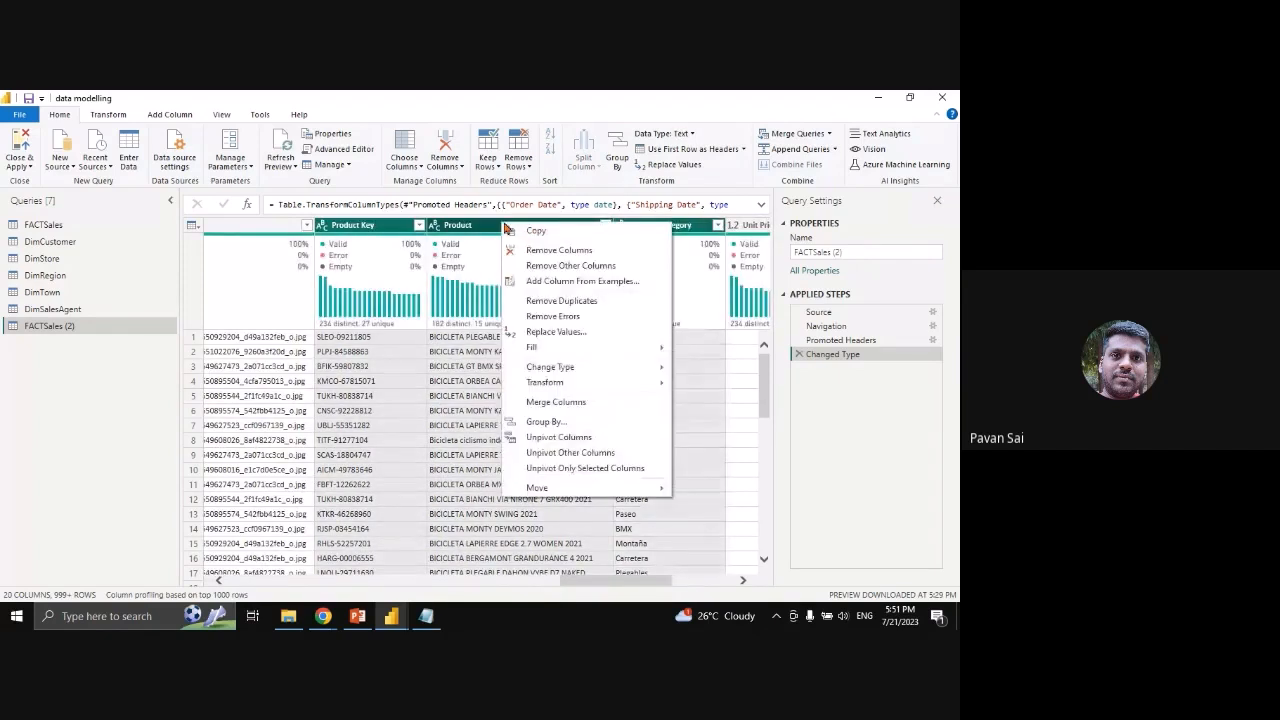
pyautogui.click(568, 266)
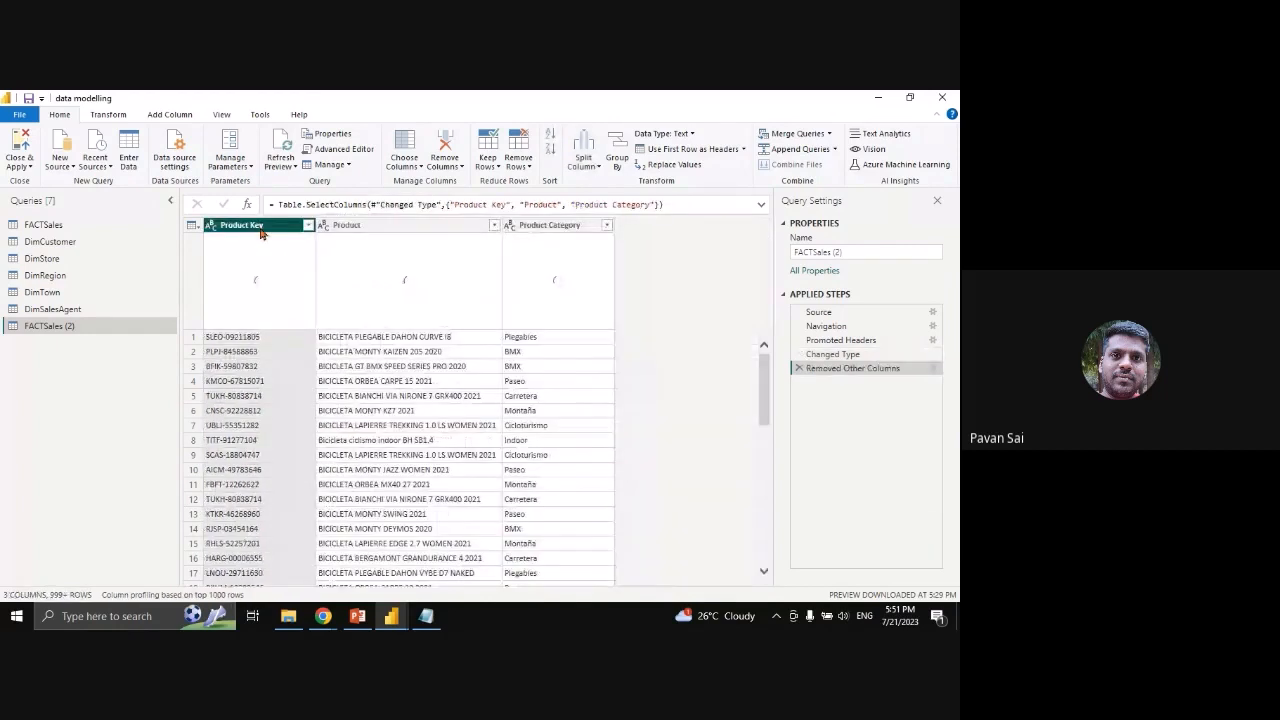
# Remove the duplicate rows based on the Product Key column and rename the product query as DimProduct
pyautogui.click(519, 166)
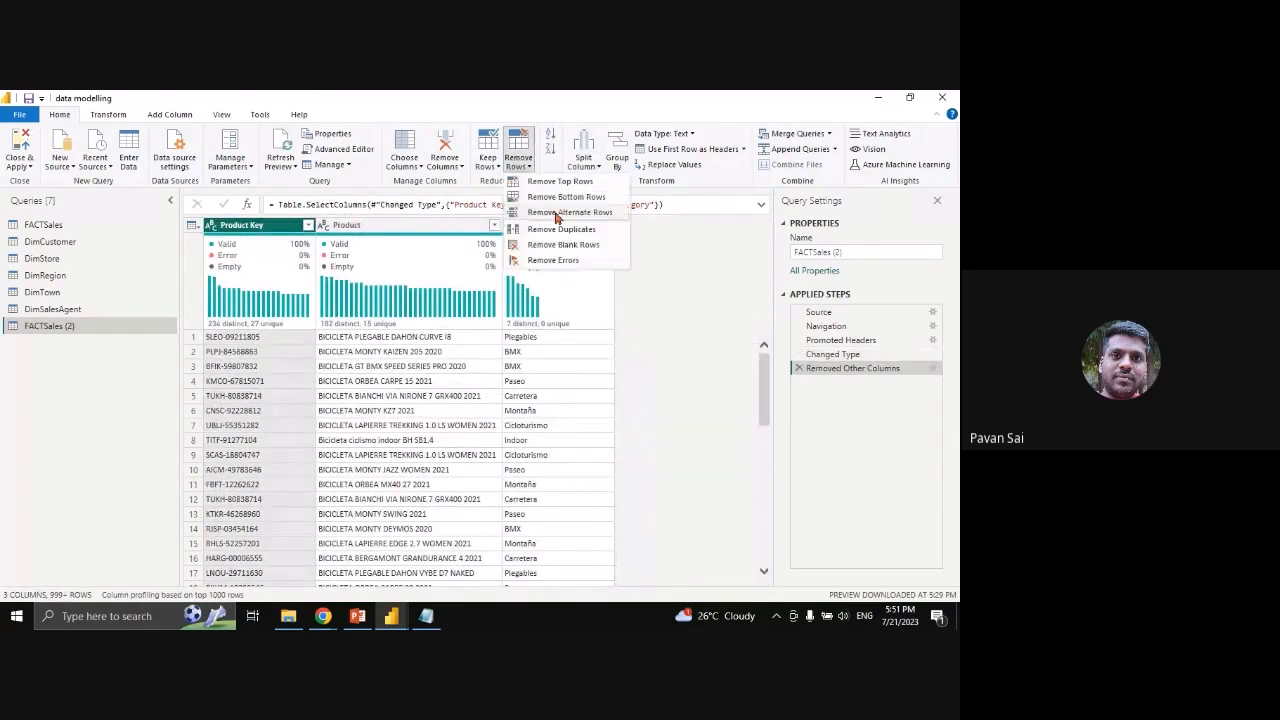
pyautogui.click(555, 228)
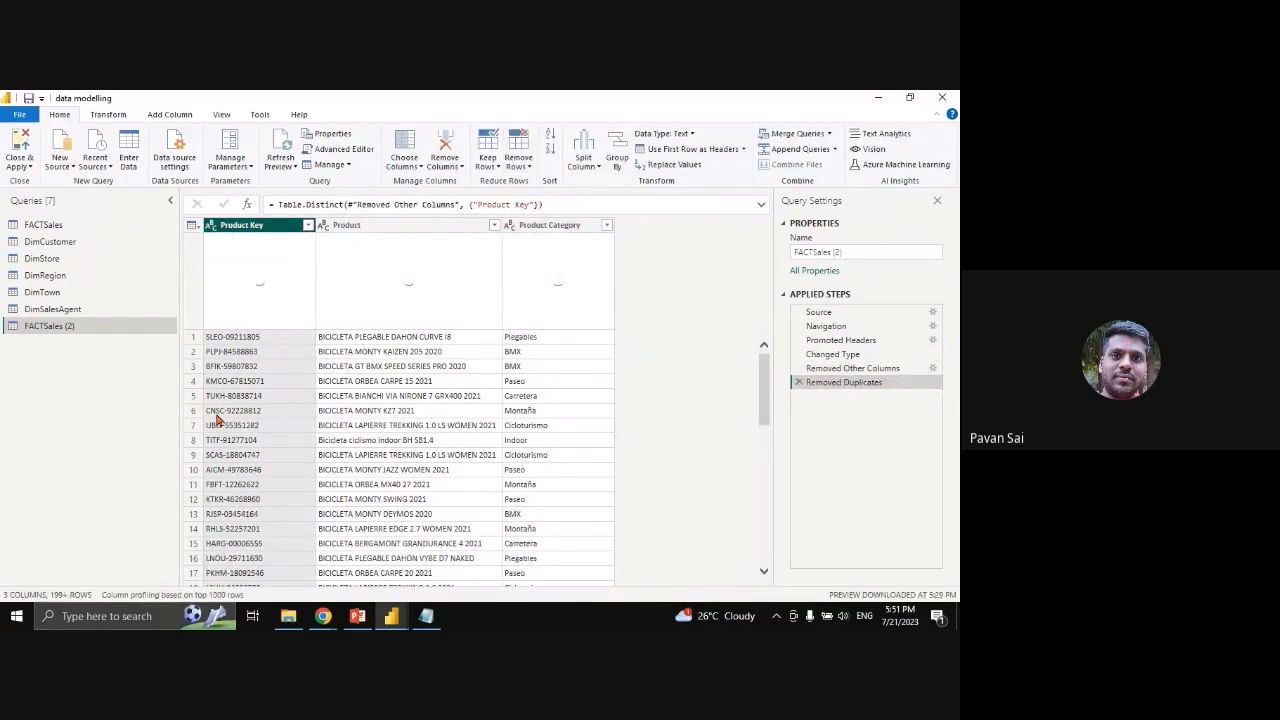
pyautogui.click(841, 251)
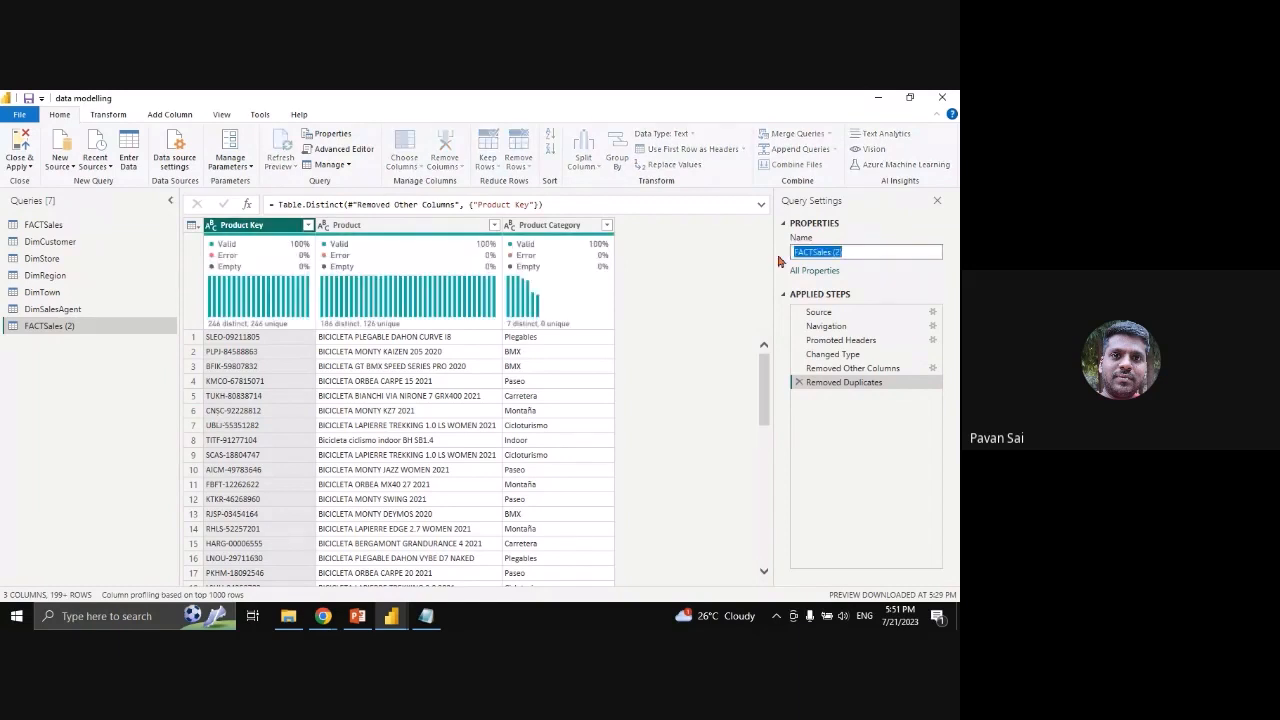
pyautogui.write('DimProduct')
pyautogui.press('Return')
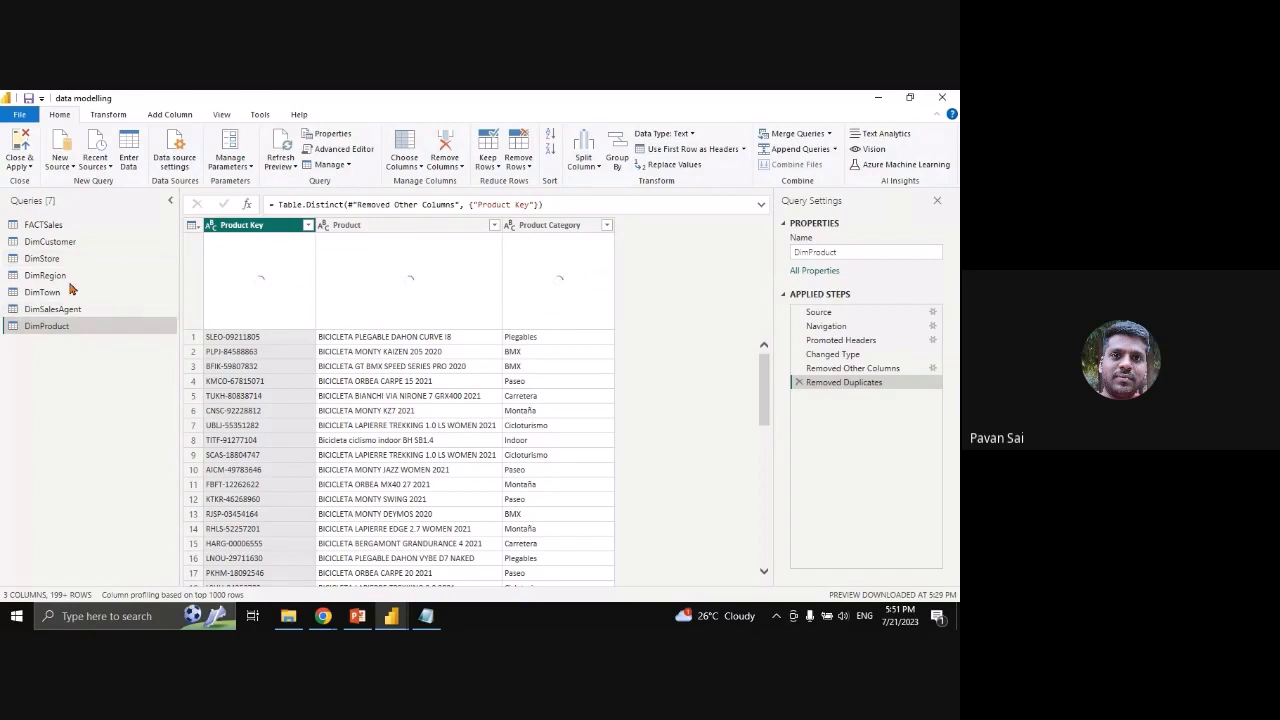
# Remove the Customer, Store Name, Region, City, Sales Agent, Sales Agent Picture, Product and Product Category columns from FACTSales
pyautogui.click(54, 230)
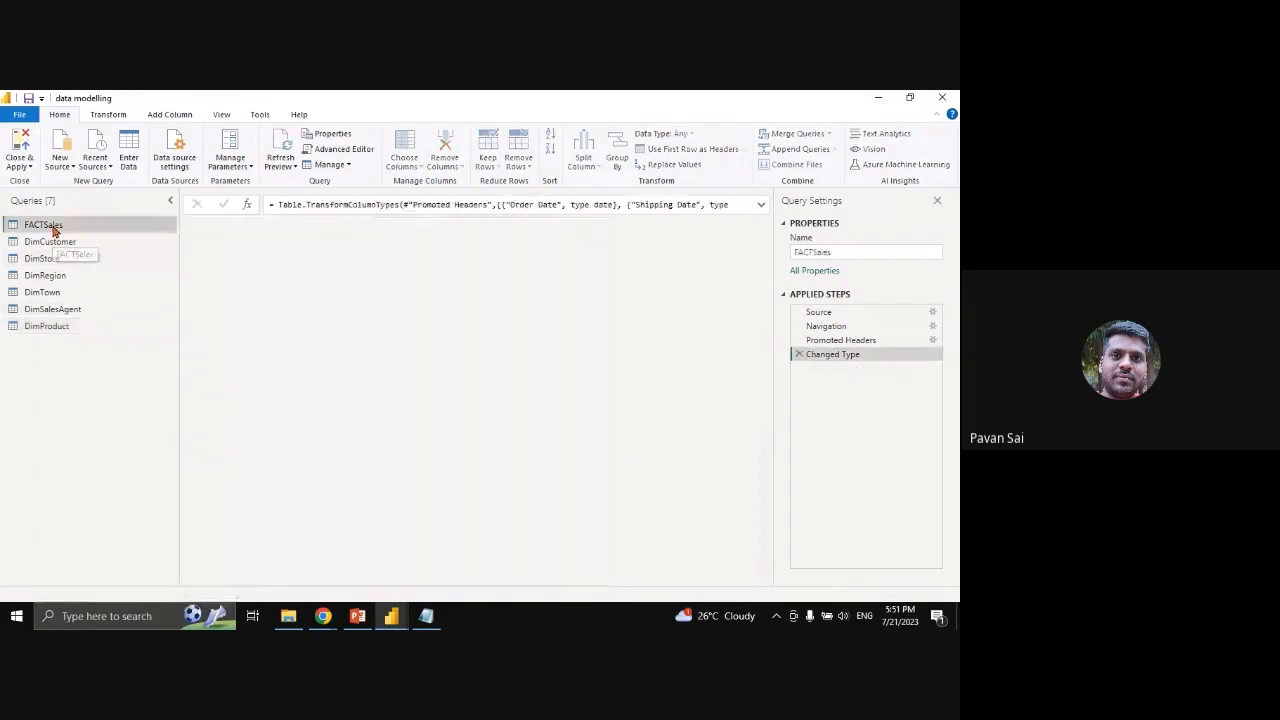
pyautogui.moveTo(238, 583); pyautogui.dragTo(240, 583)
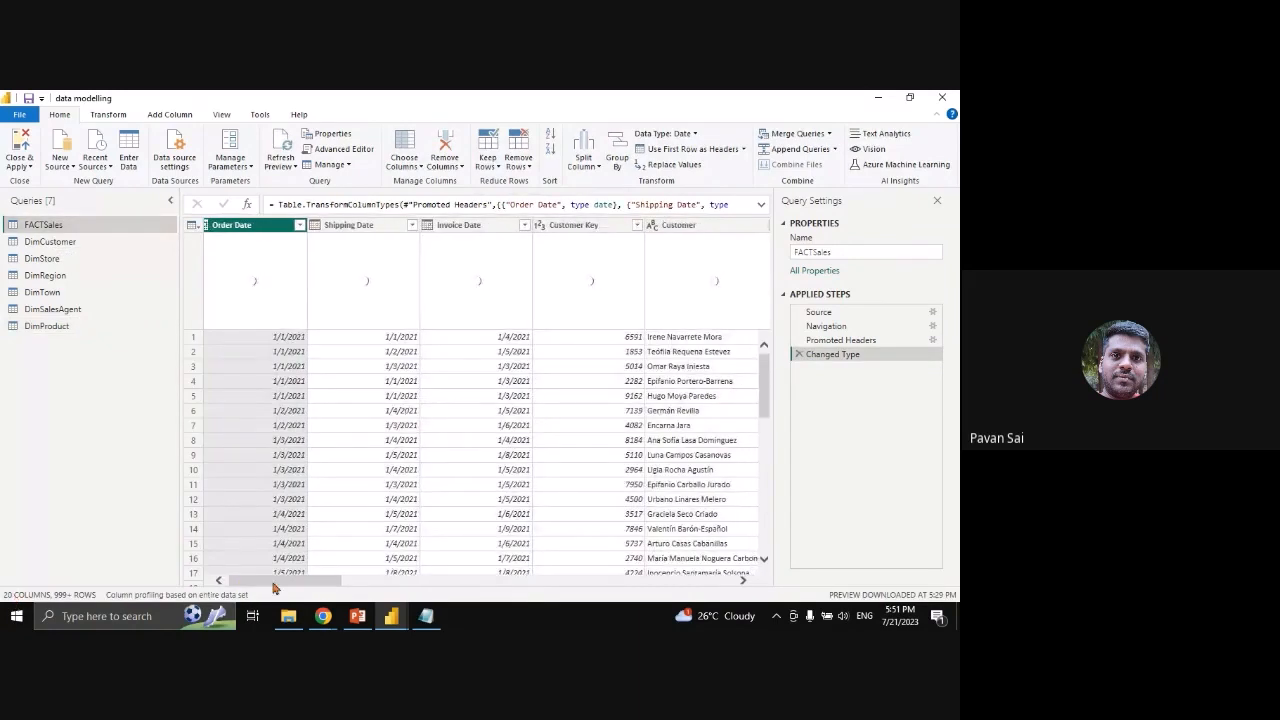
pyautogui.moveTo(277, 586); pyautogui.dragTo(320, 589)
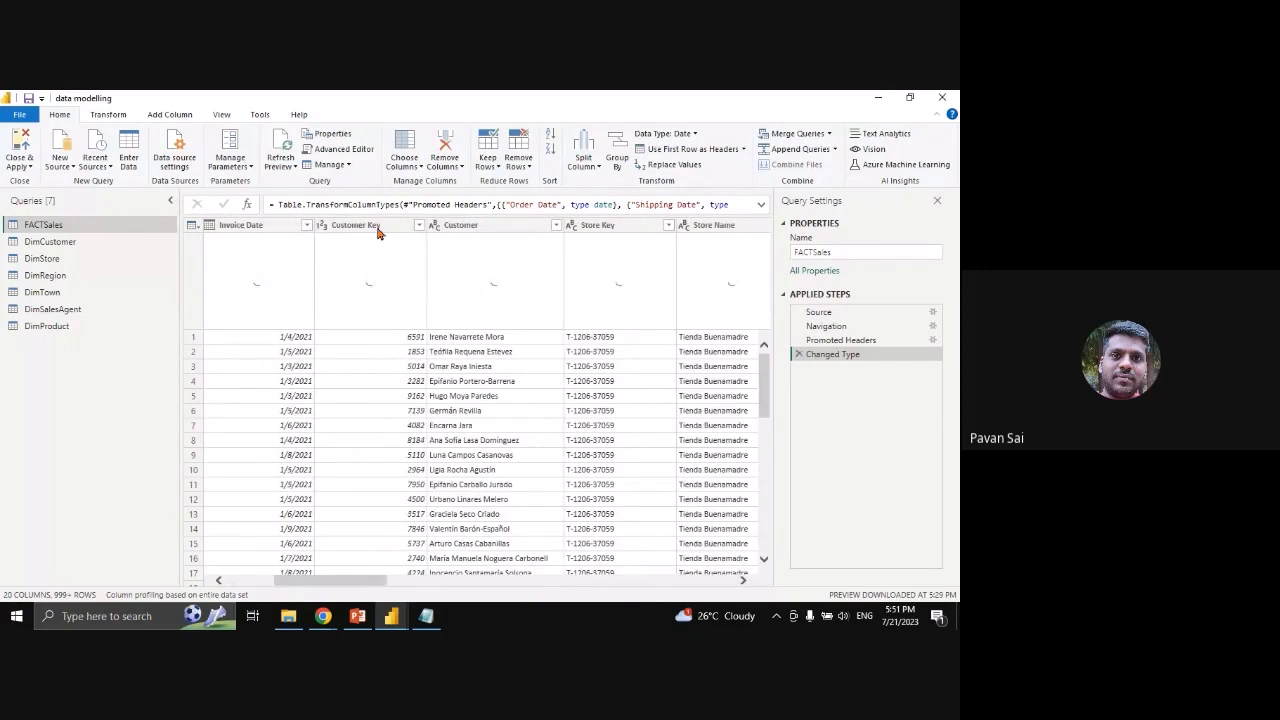
pyautogui.click(496, 229)
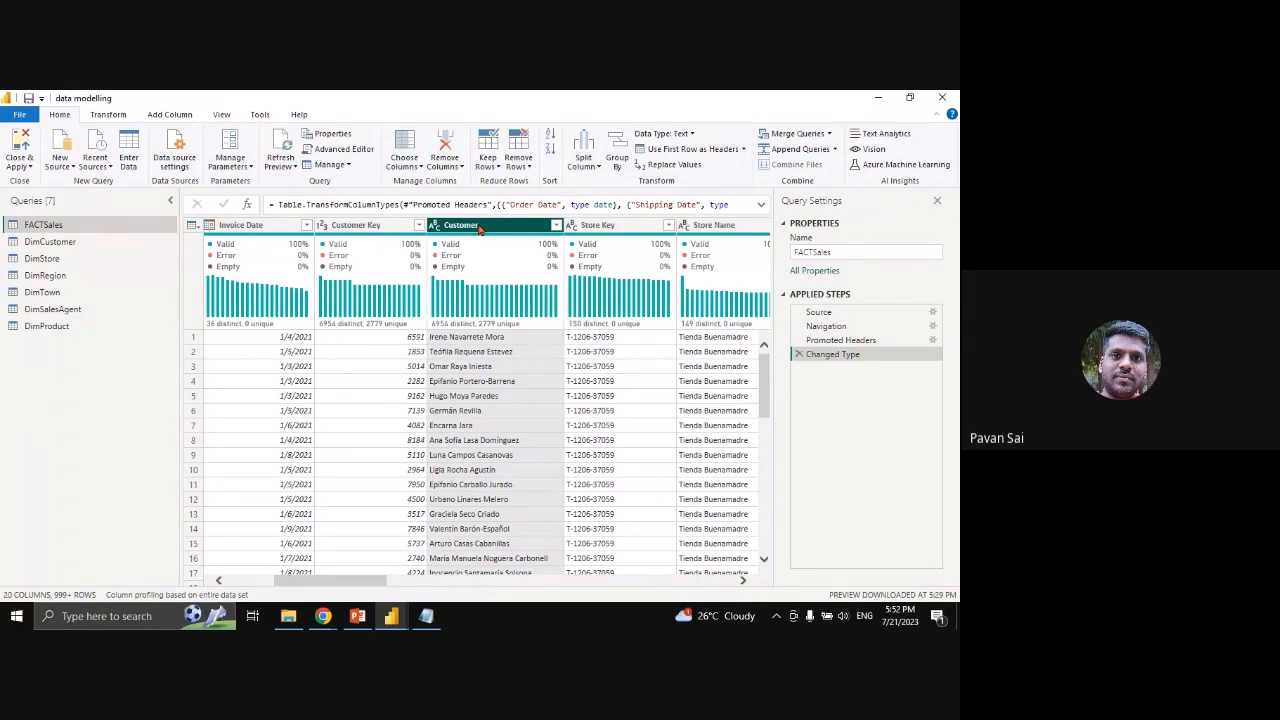
pyautogui.moveTo(323, 581); pyautogui.dragTo(349, 584)
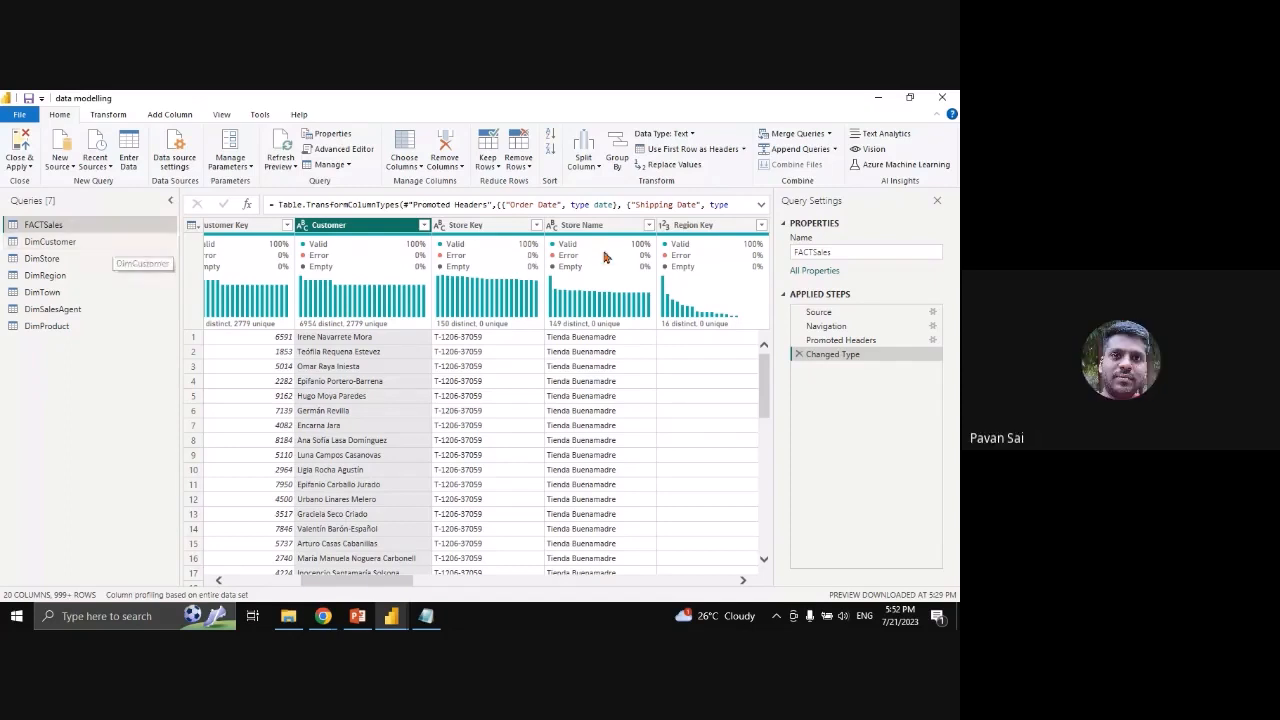
pyautogui.moveTo(367, 581); pyautogui.dragTo(385, 592)
pyautogui.click(519, 226)
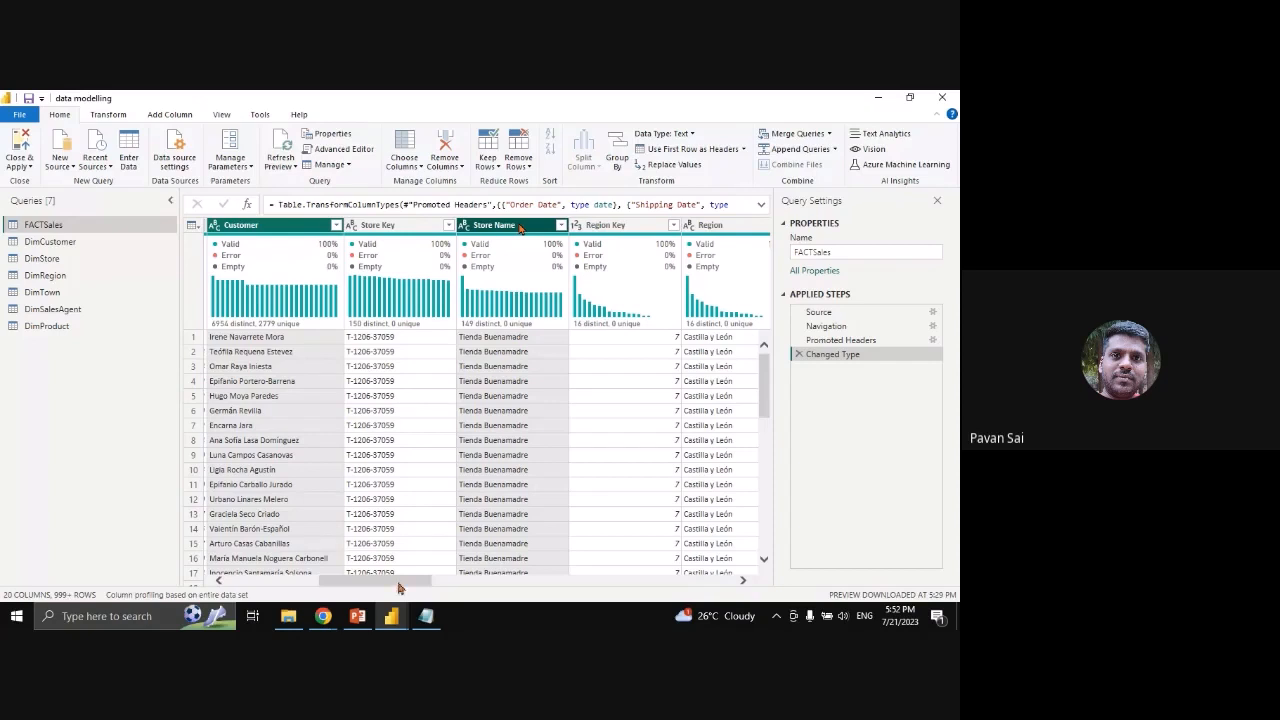
pyautogui.moveTo(398, 588); pyautogui.dragTo(427, 588)
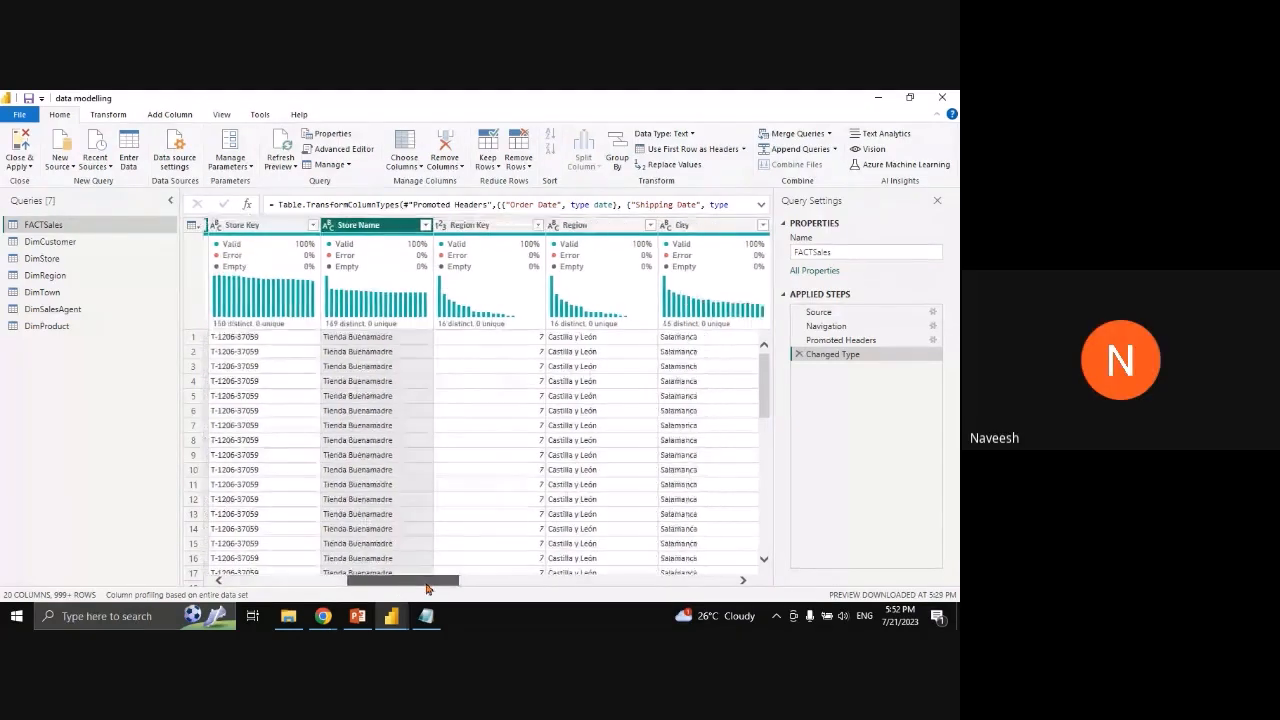
pyautogui.click(570, 380)
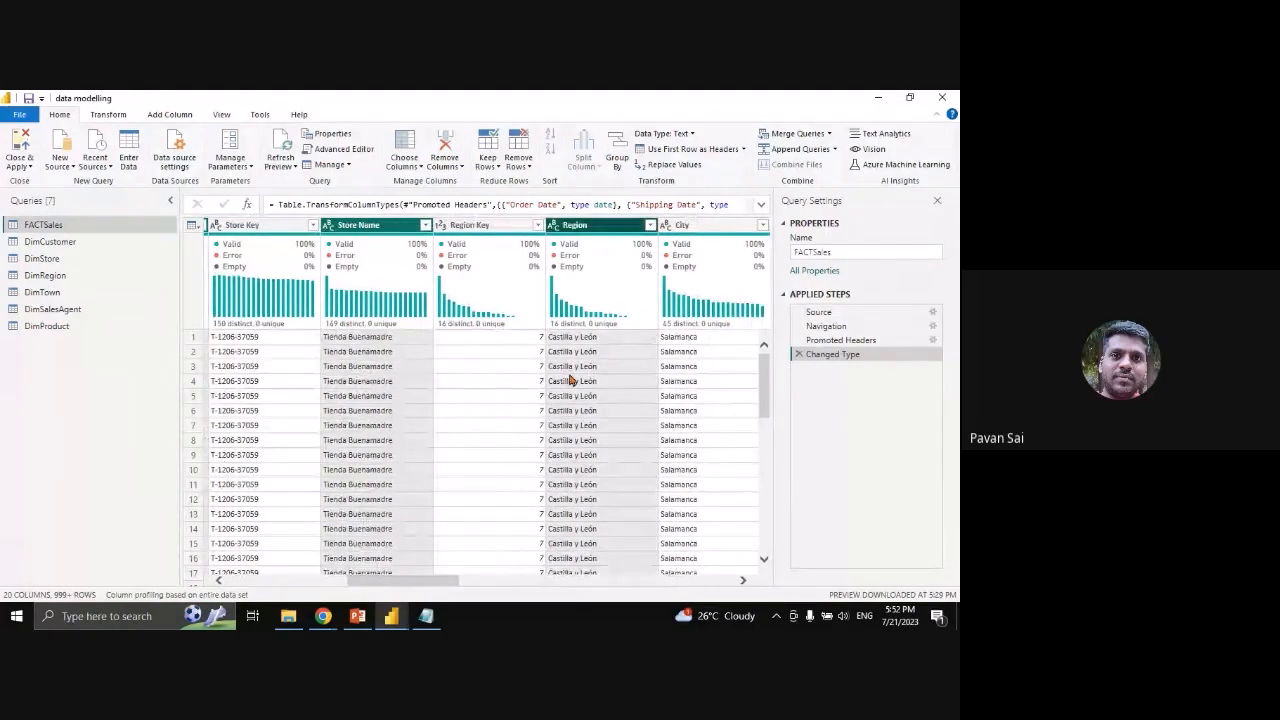
pyautogui.moveTo(426, 585); pyautogui.dragTo(472, 586)
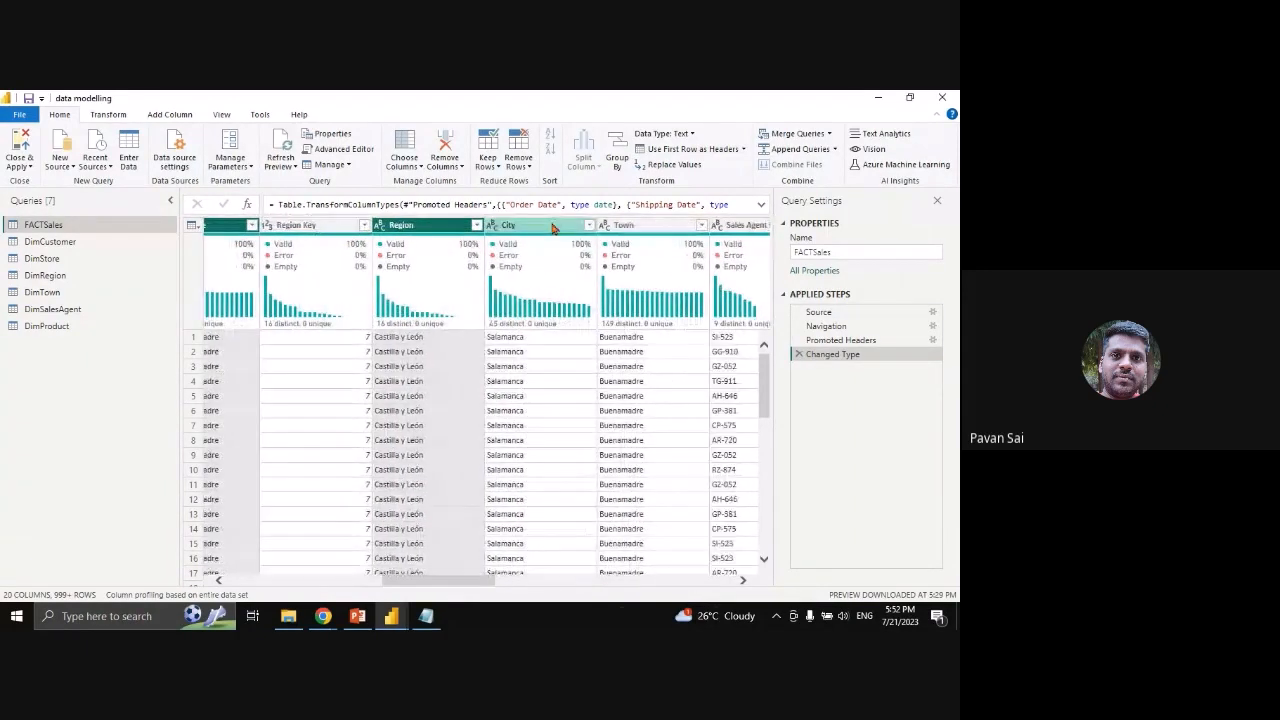
pyautogui.keyDown('ctrl'); pyautogui.click(552, 228); pyautogui.keyUp('ctrl')
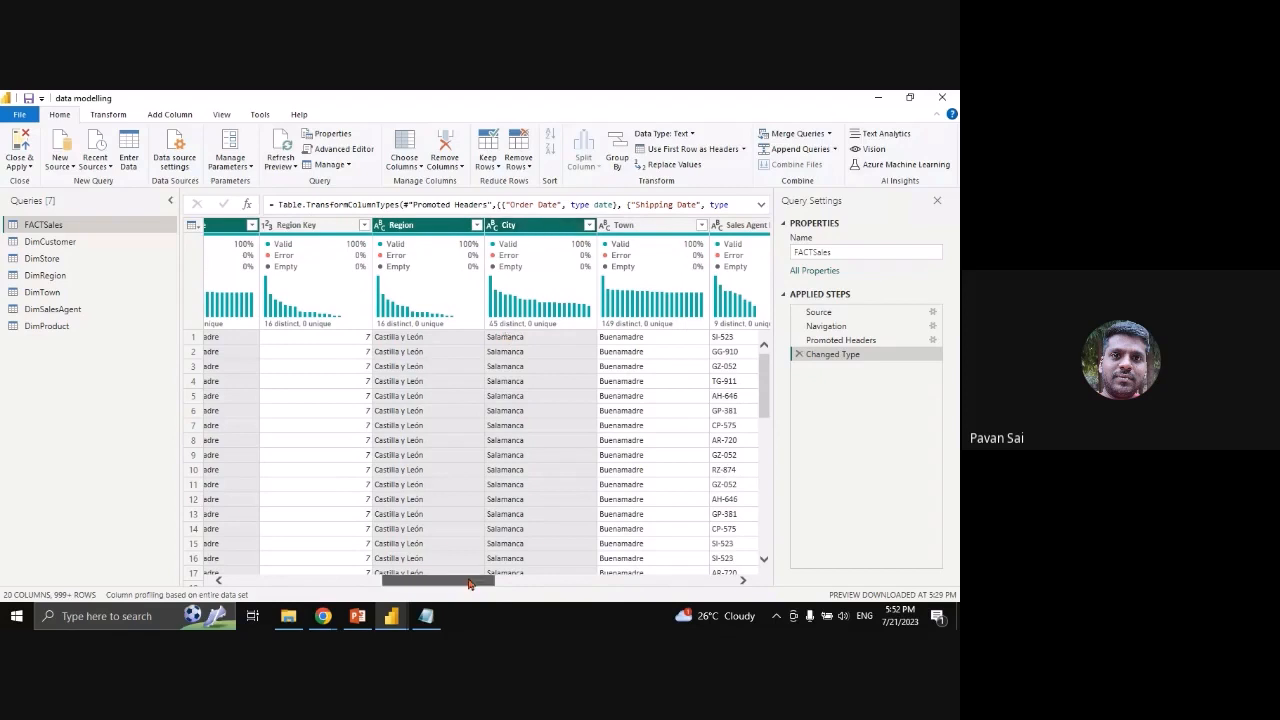
pyautogui.moveTo(469, 584); pyautogui.dragTo(535, 586)
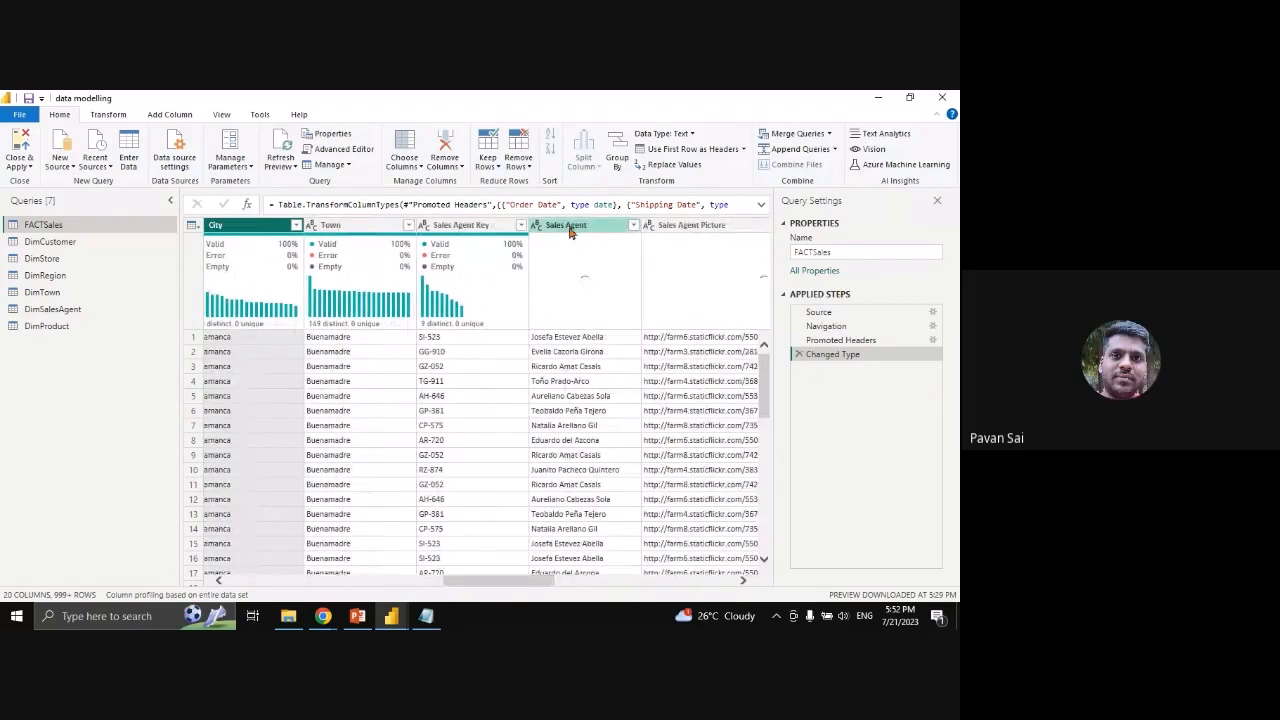
pyautogui.keyDown('ctrl'); pyautogui.click(570, 228); pyautogui.keyUp('ctrl')
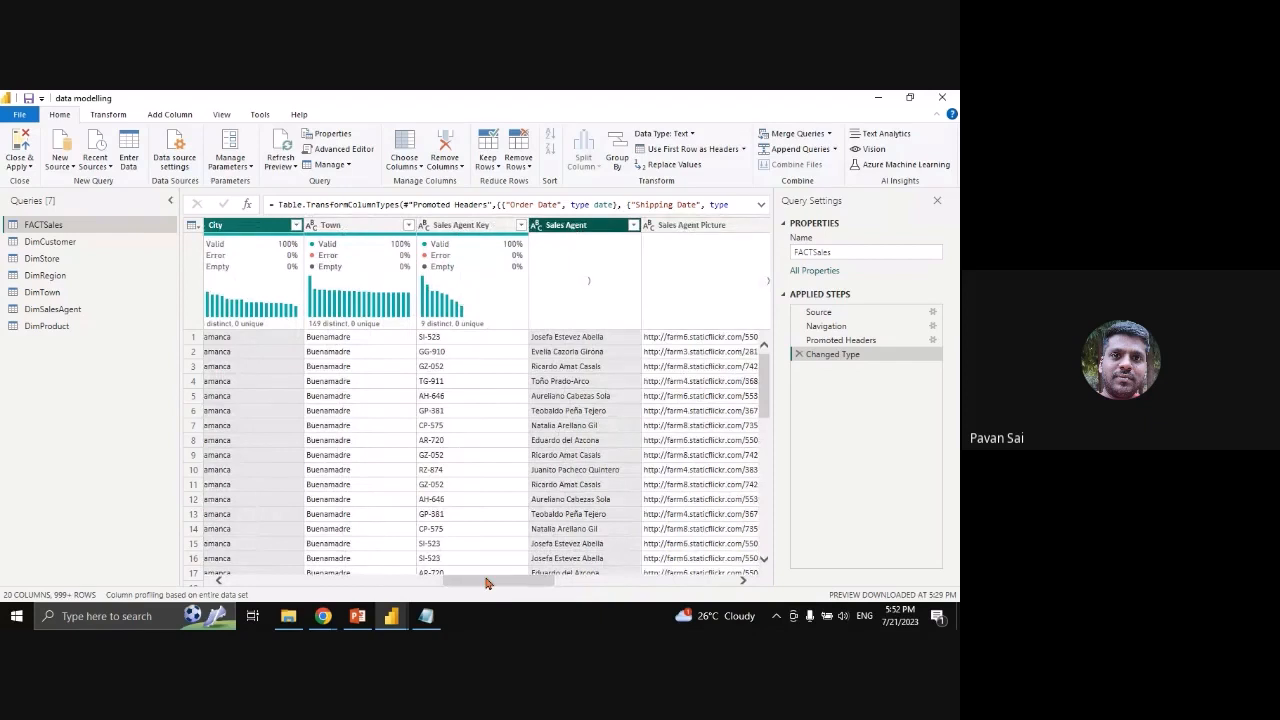
pyautogui.moveTo(487, 583); pyautogui.dragTo(501, 585)
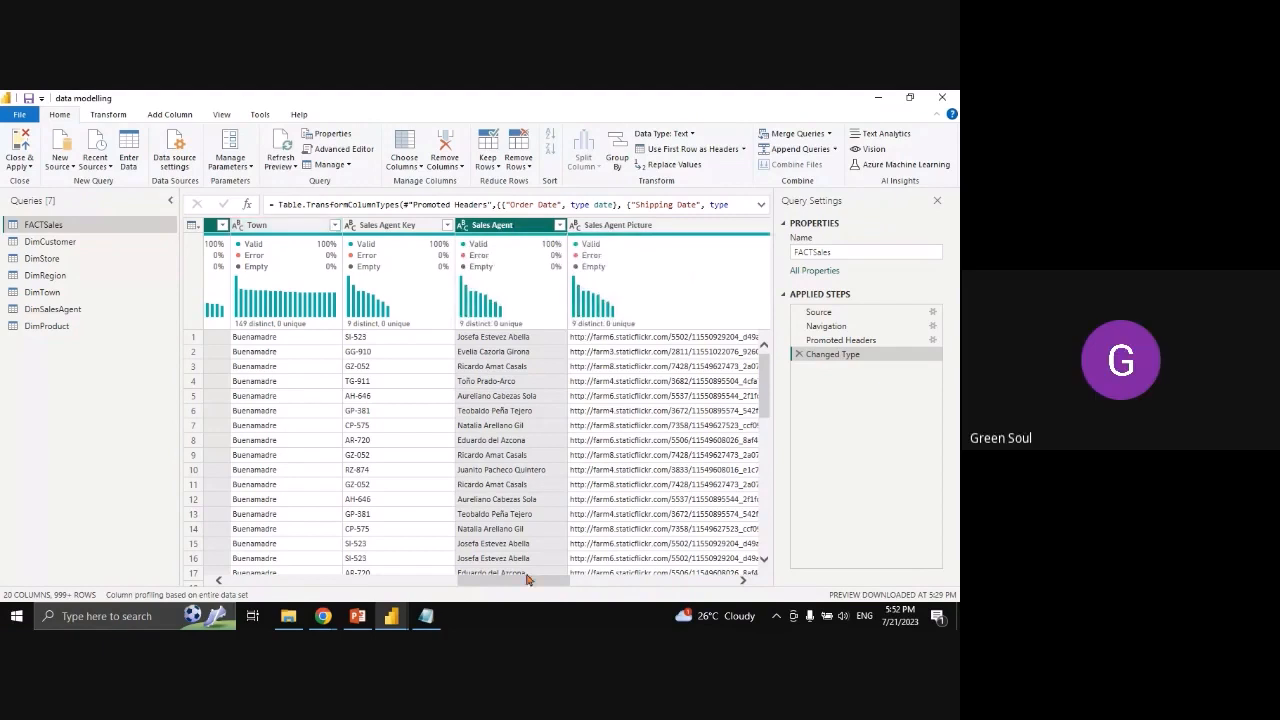
pyautogui.moveTo(526, 581); pyautogui.dragTo(556, 583)
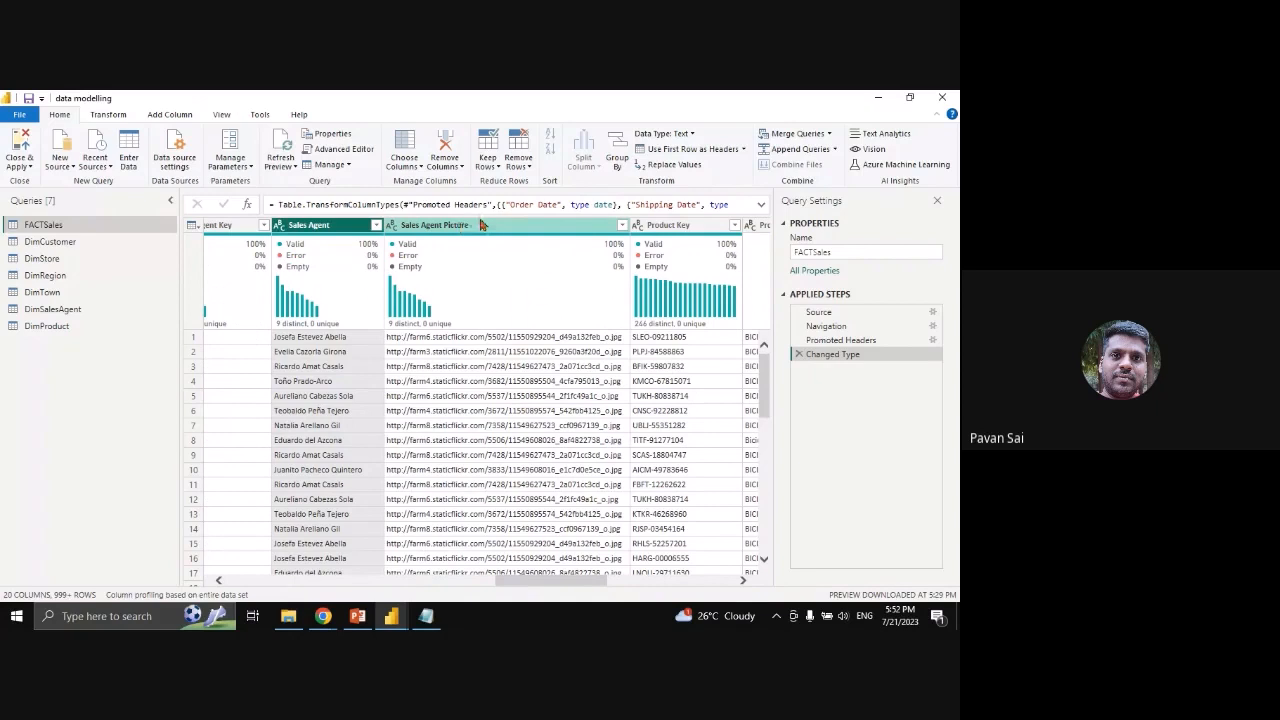
pyautogui.keyDown('ctrl'); pyautogui.click(507, 227); pyautogui.keyUp('ctrl')
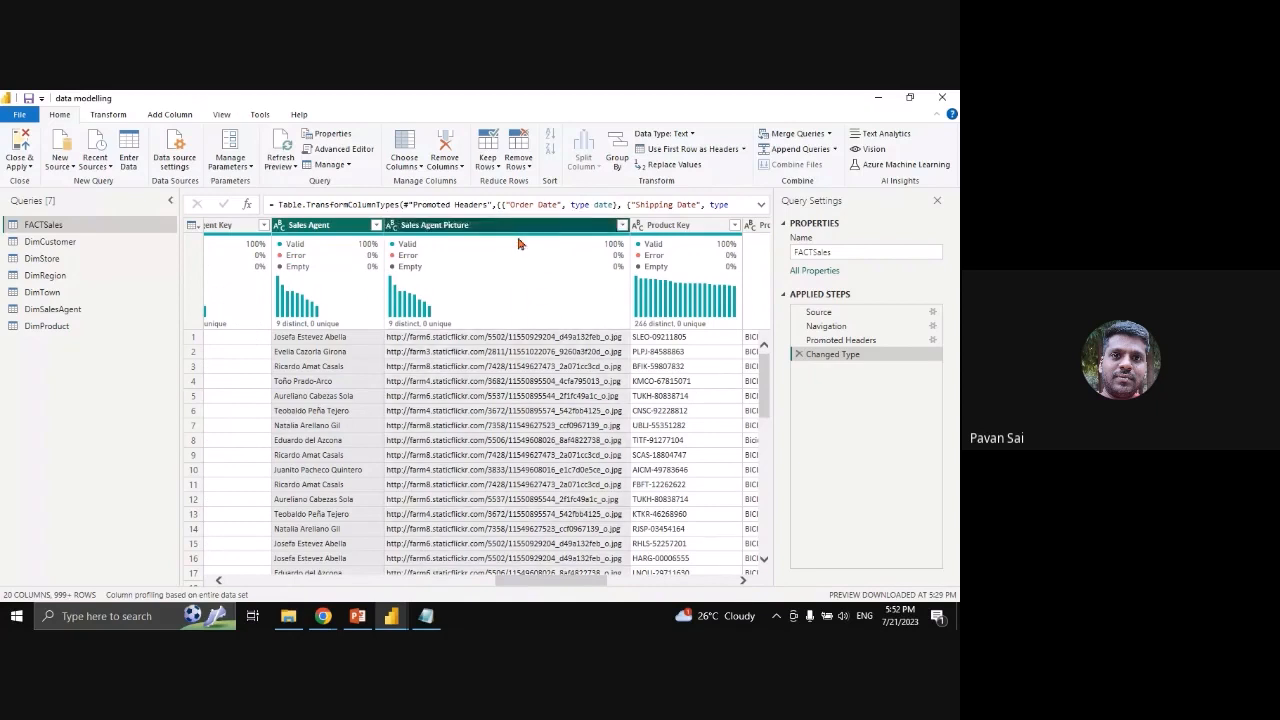
pyautogui.moveTo(556, 588); pyautogui.dragTo(604, 588)
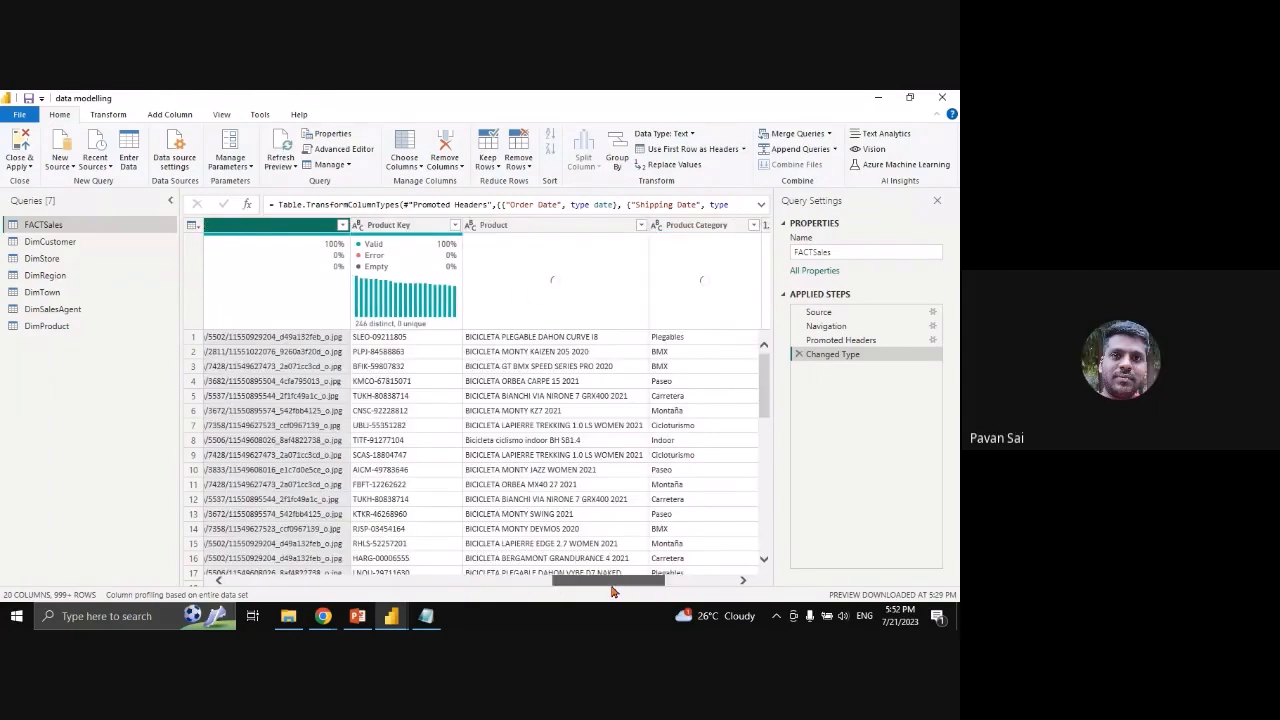
pyautogui.keyDown('ctrl'); pyautogui.click(517, 229); pyautogui.keyUp('ctrl')
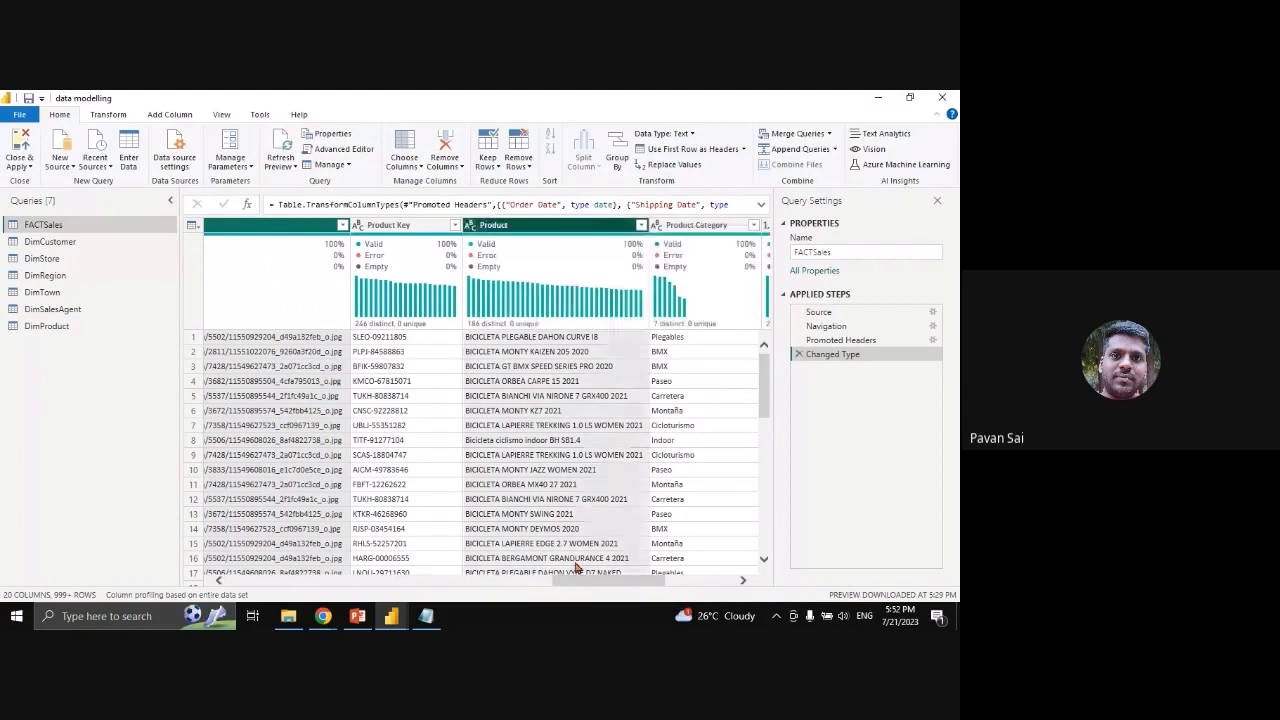
pyautogui.hscroll(3, 580, 572)
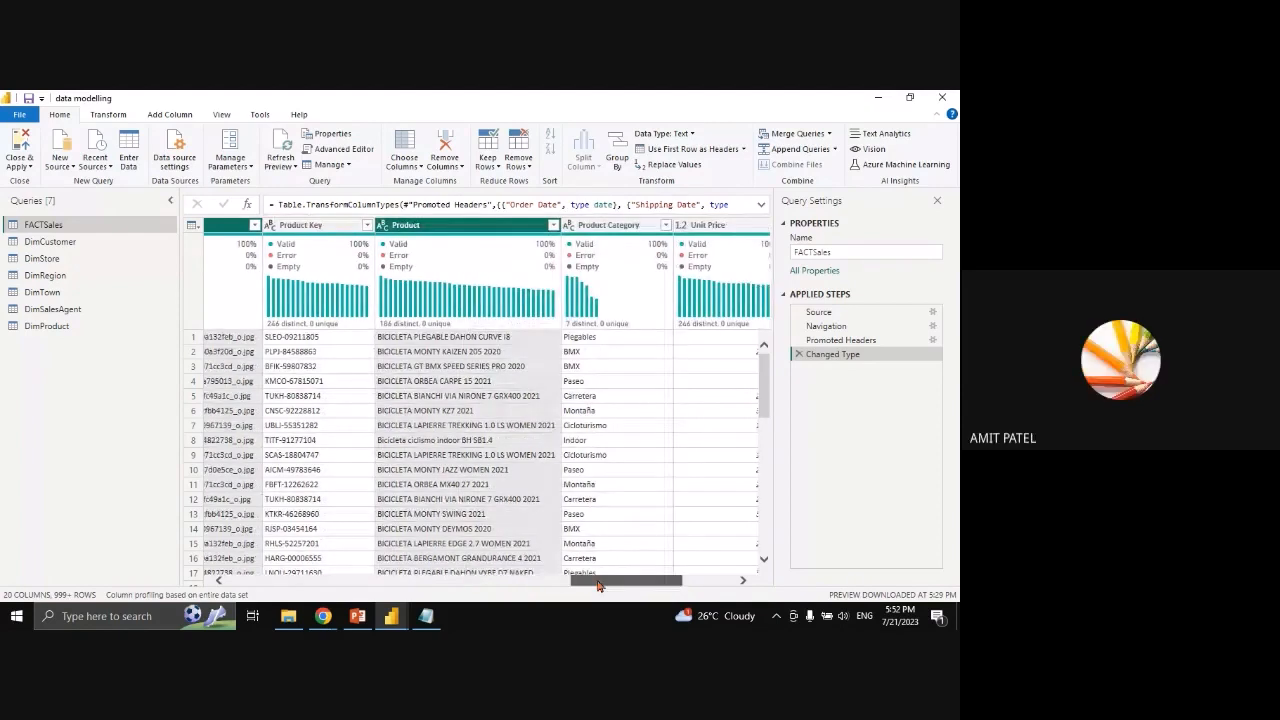
pyautogui.keyDown('ctrl'); pyautogui.click(611, 225); pyautogui.keyUp('ctrl')
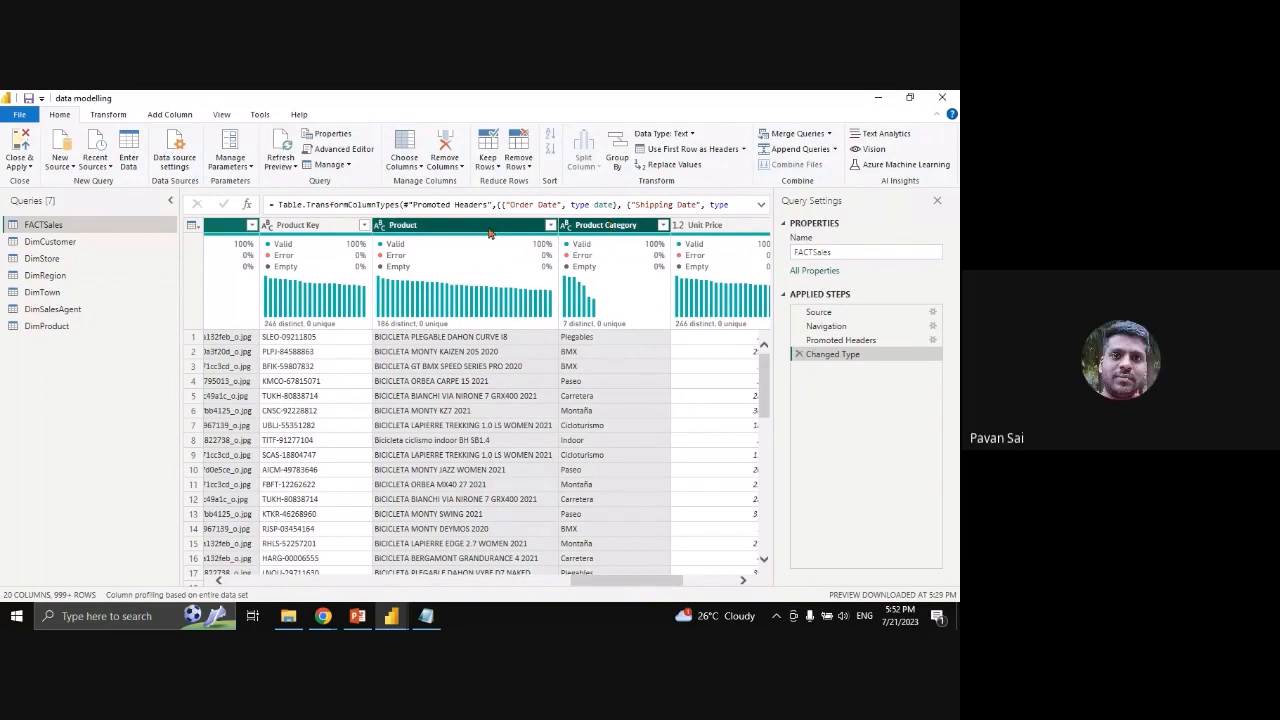
pyautogui.moveTo(583, 583)
pyautogui.mouseDown()
pyautogui.moveTo(311, 589)
pyautogui.moveTo(561, 588)
pyautogui.mouseUp()
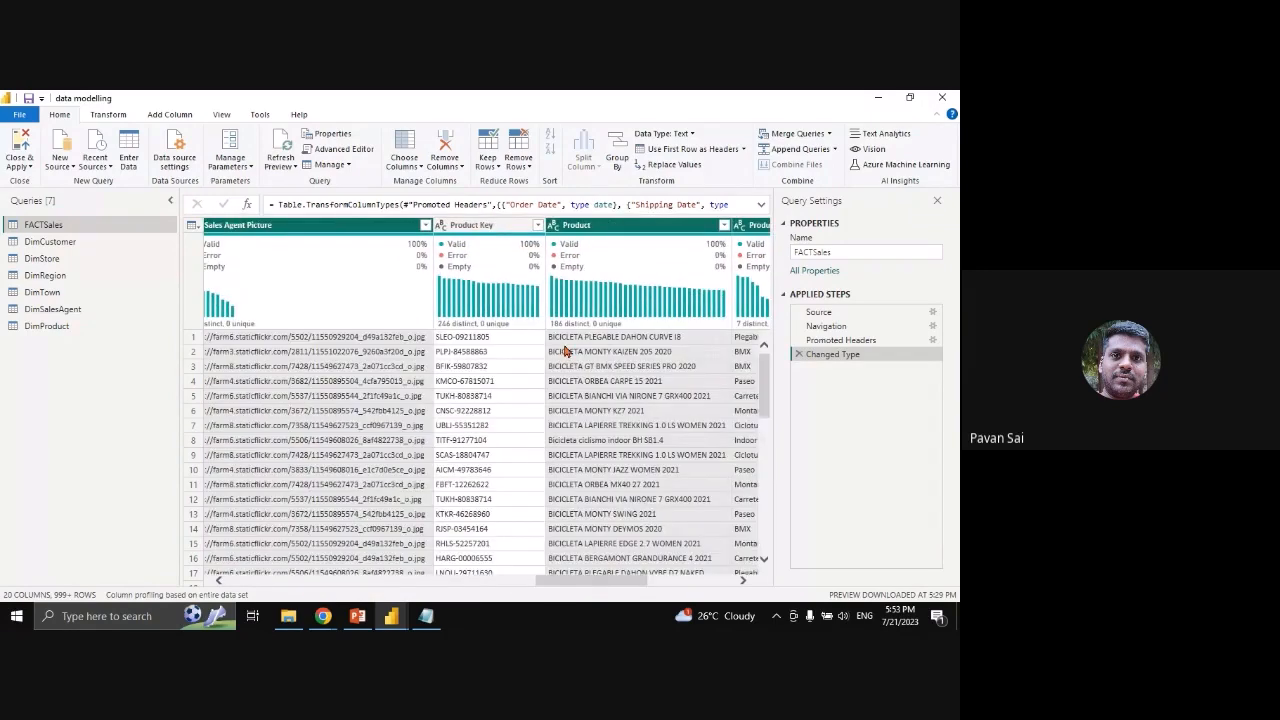
pyautogui.rightClick(588, 235)
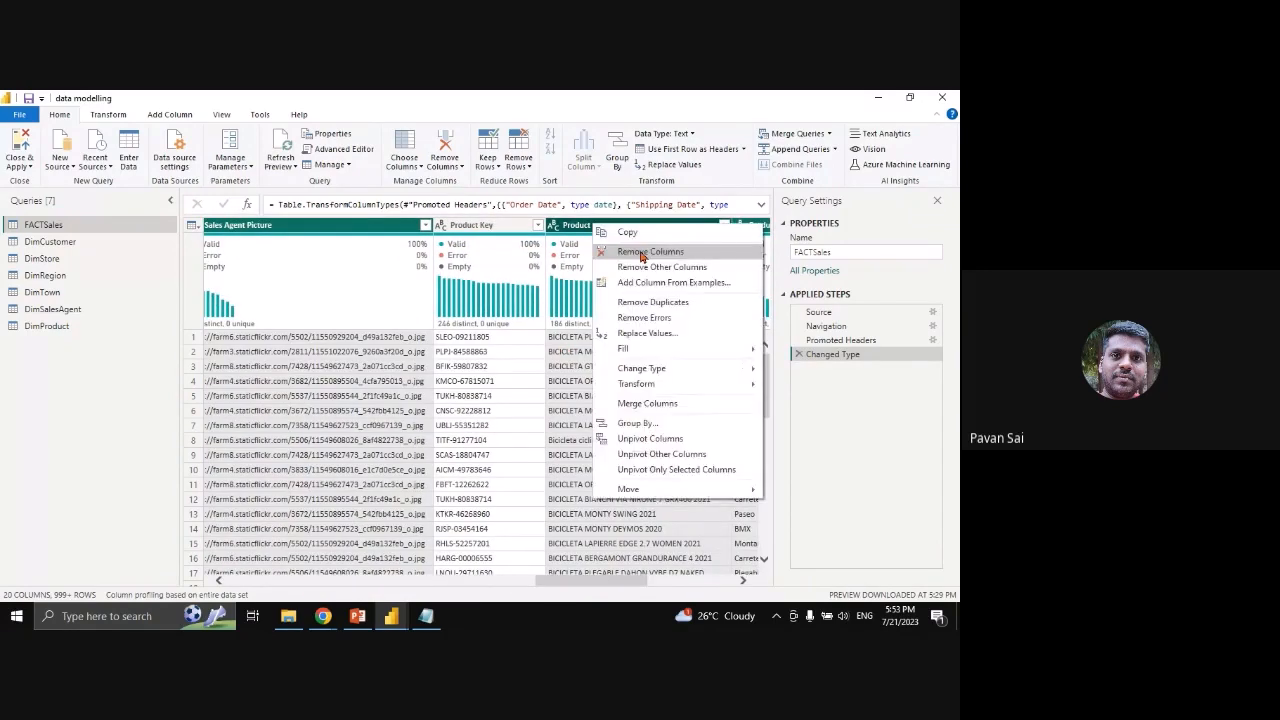
pyautogui.click(641, 251)
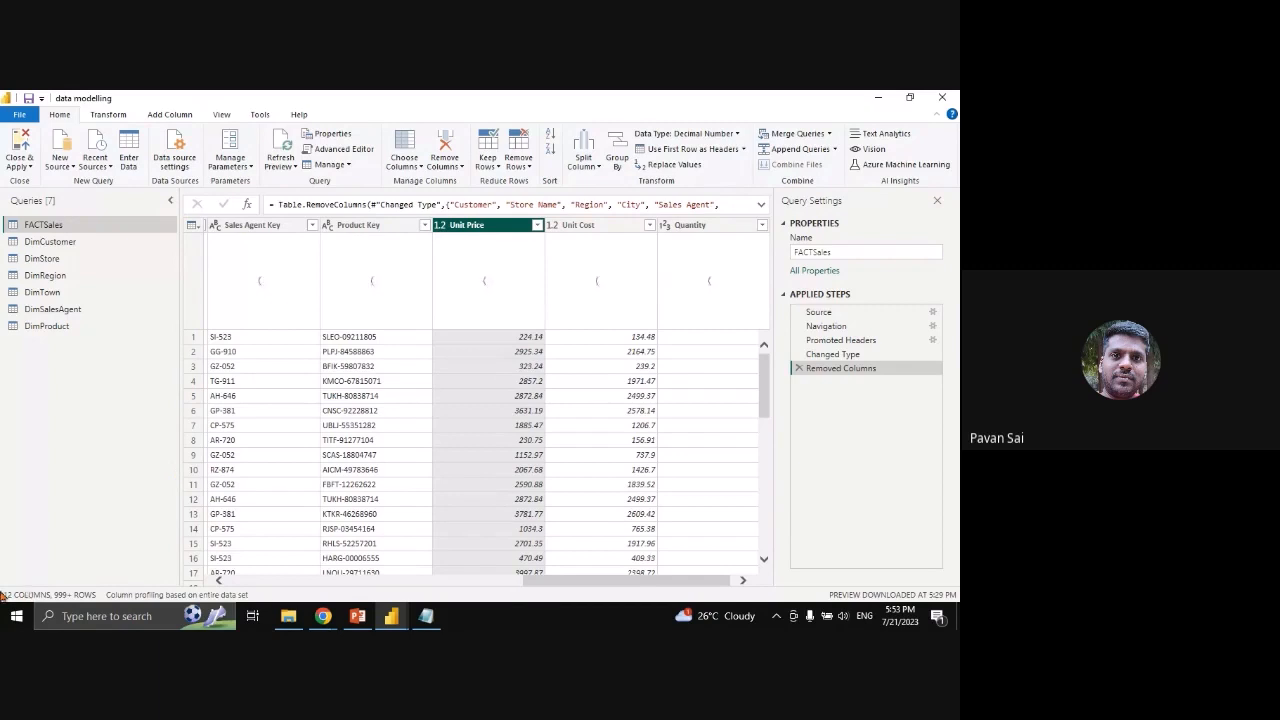
# Review the remaining FACTSales columns, highlighting the Customer Key, Store Key, Region Key and Town columns and checking the date columns
pyautogui.click(638, 573)
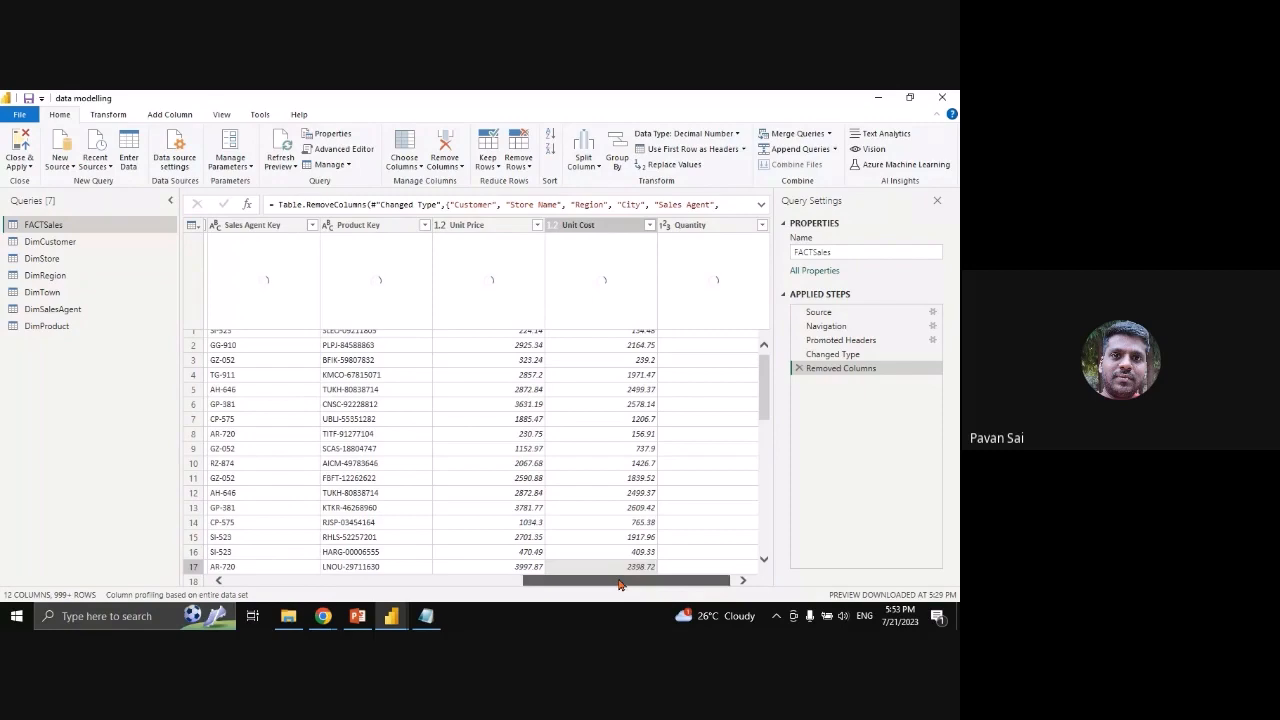
pyautogui.moveTo(619, 583); pyautogui.dragTo(463, 601)
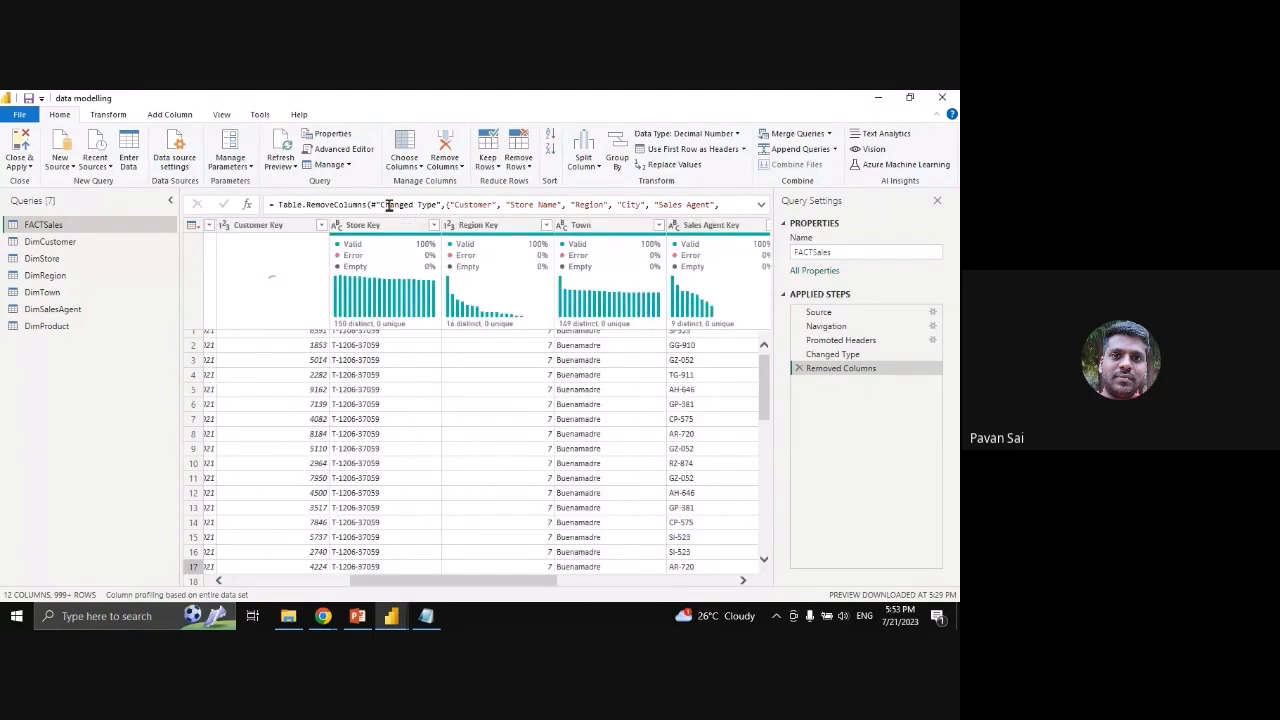
pyautogui.click(395, 225)
pyautogui.keyDown('shift'); pyautogui.click(688, 228); pyautogui.keyUp('shift')
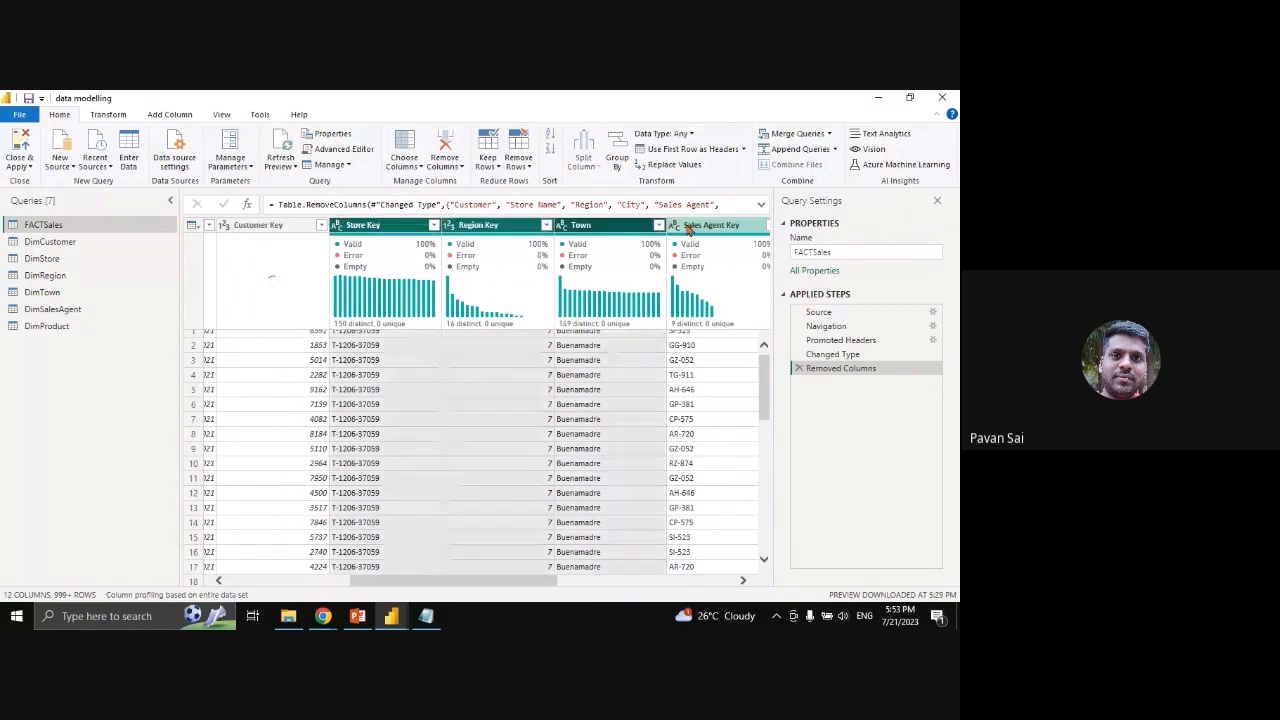
pyautogui.moveTo(554, 583); pyautogui.dragTo(394, 583)
pyautogui.keyDown('shift'); pyautogui.click(613, 228); pyautogui.keyUp('shift')
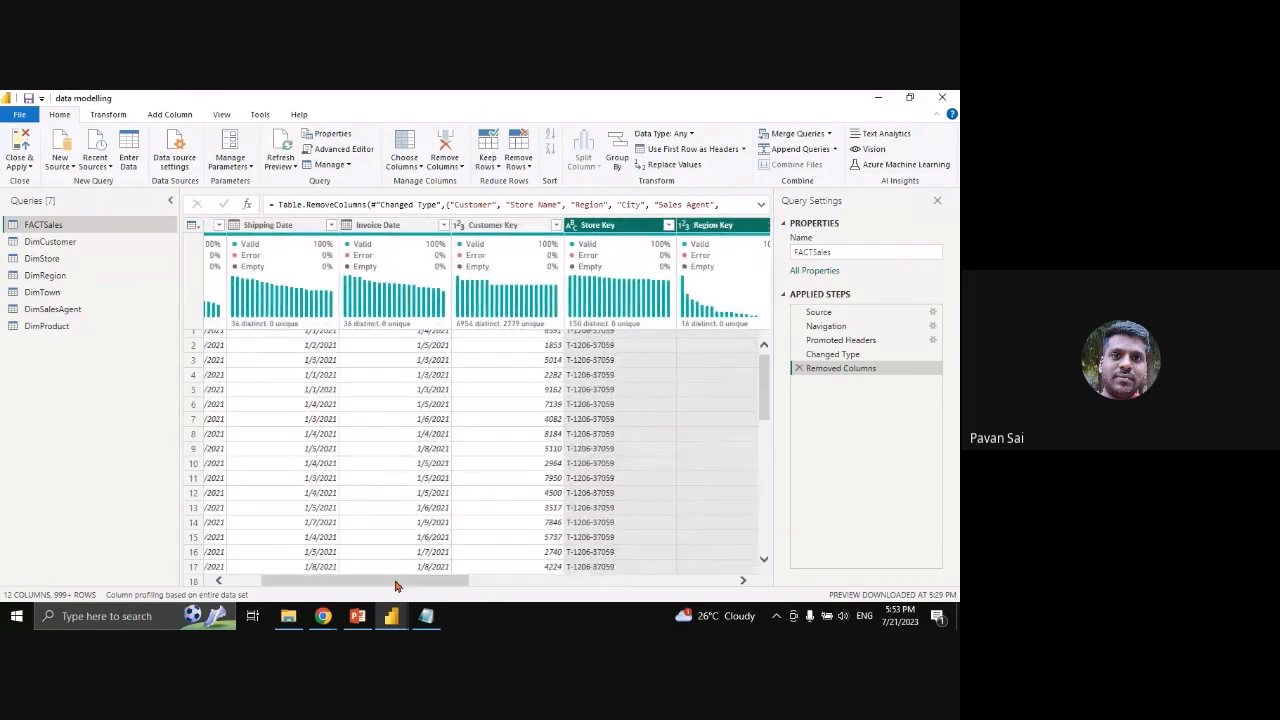
pyautogui.keyDown('shift'); pyautogui.click(500, 226); pyautogui.keyUp('shift')
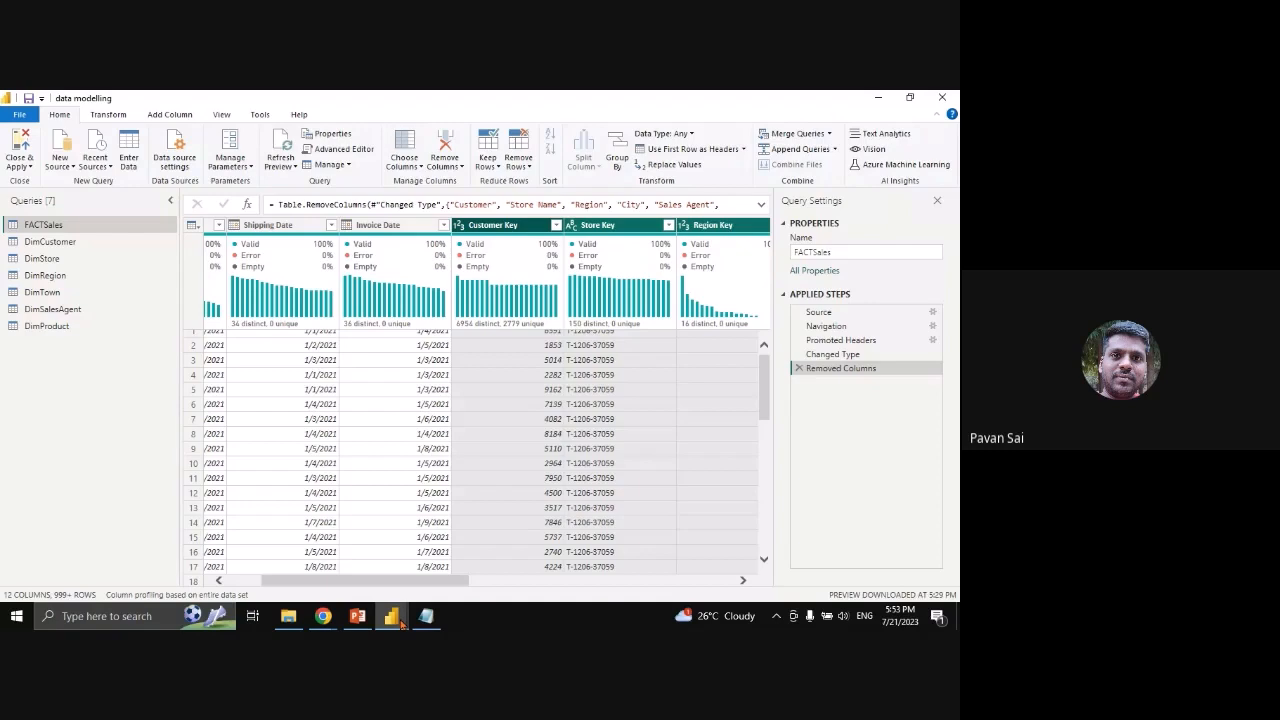
pyautogui.moveTo(383, 580); pyautogui.dragTo(280, 581)
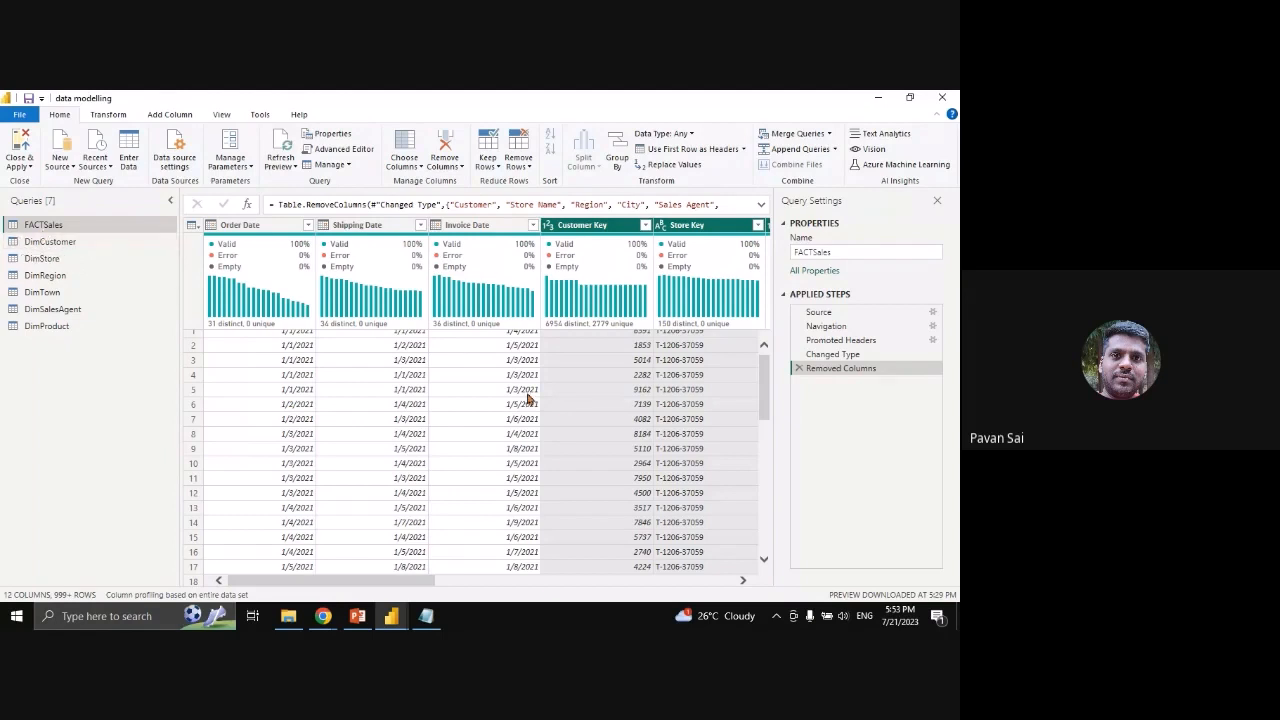
pyautogui.scroll(1, 528, 400)
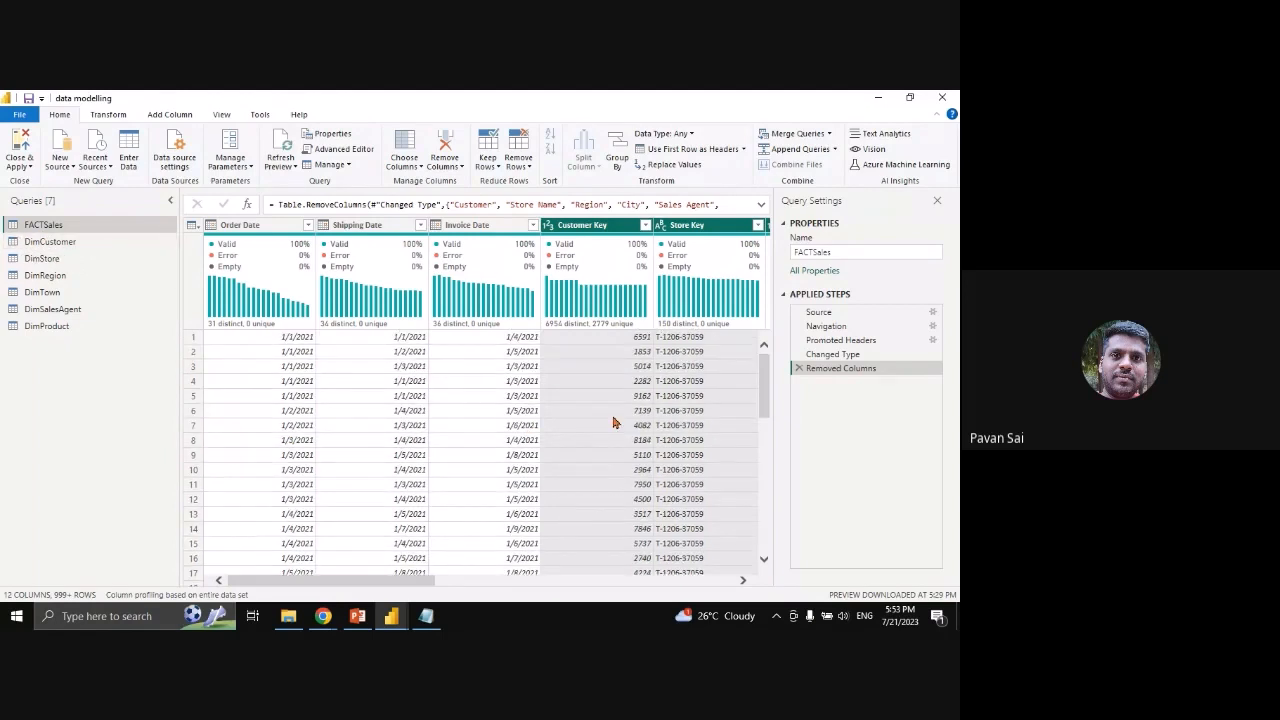
# Close the query editor and apply the changes to load FACTSales and the dimension tables into the report
pyautogui.click(16, 168)
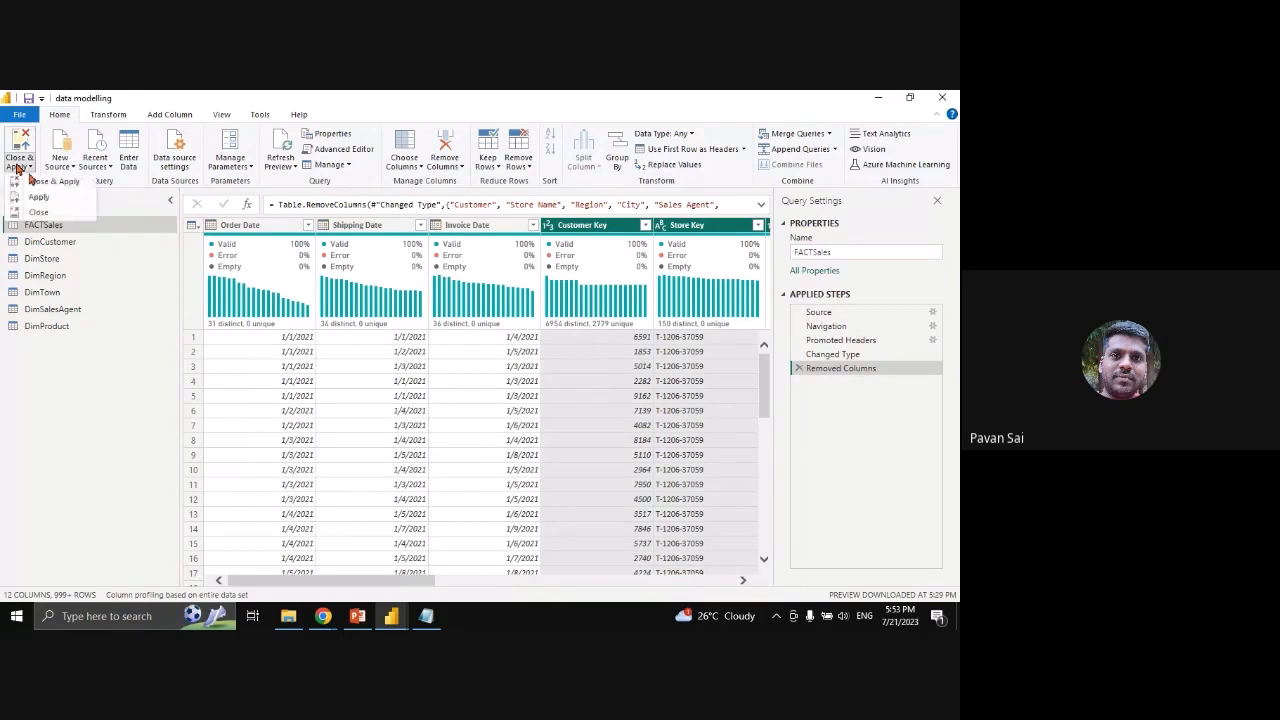
pyautogui.click(35, 185)
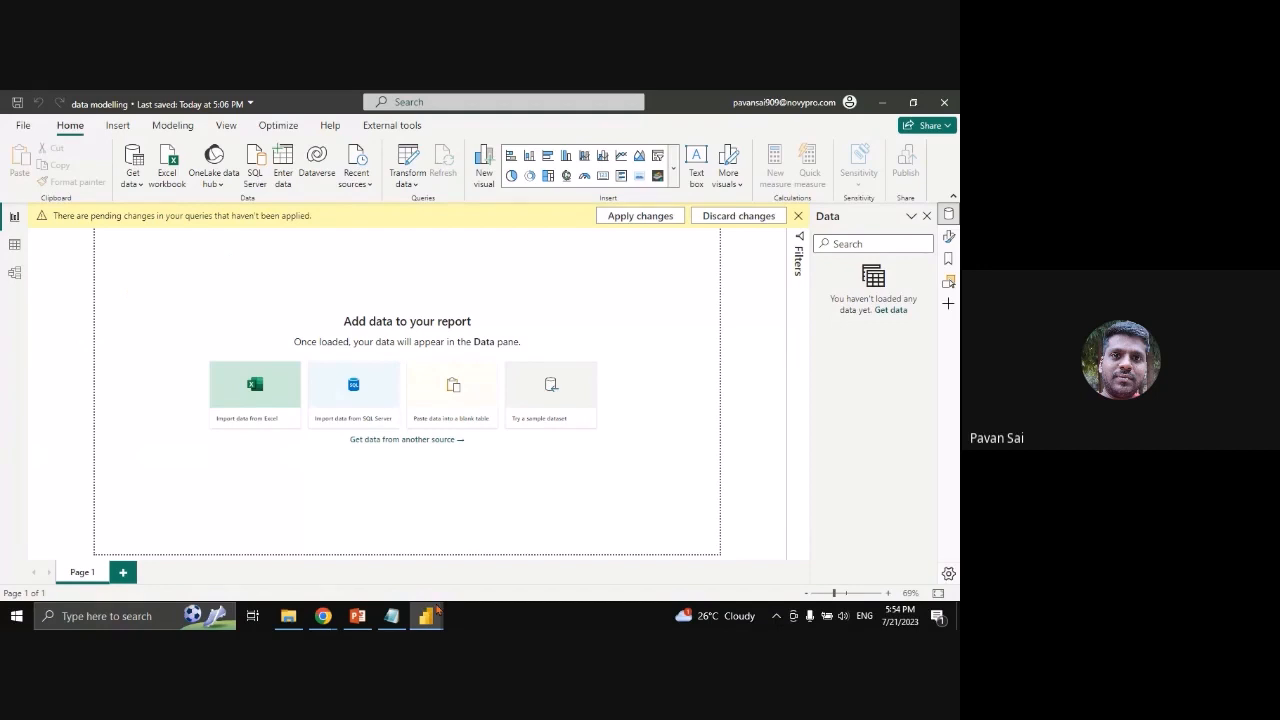
pyautogui.click(433, 610)
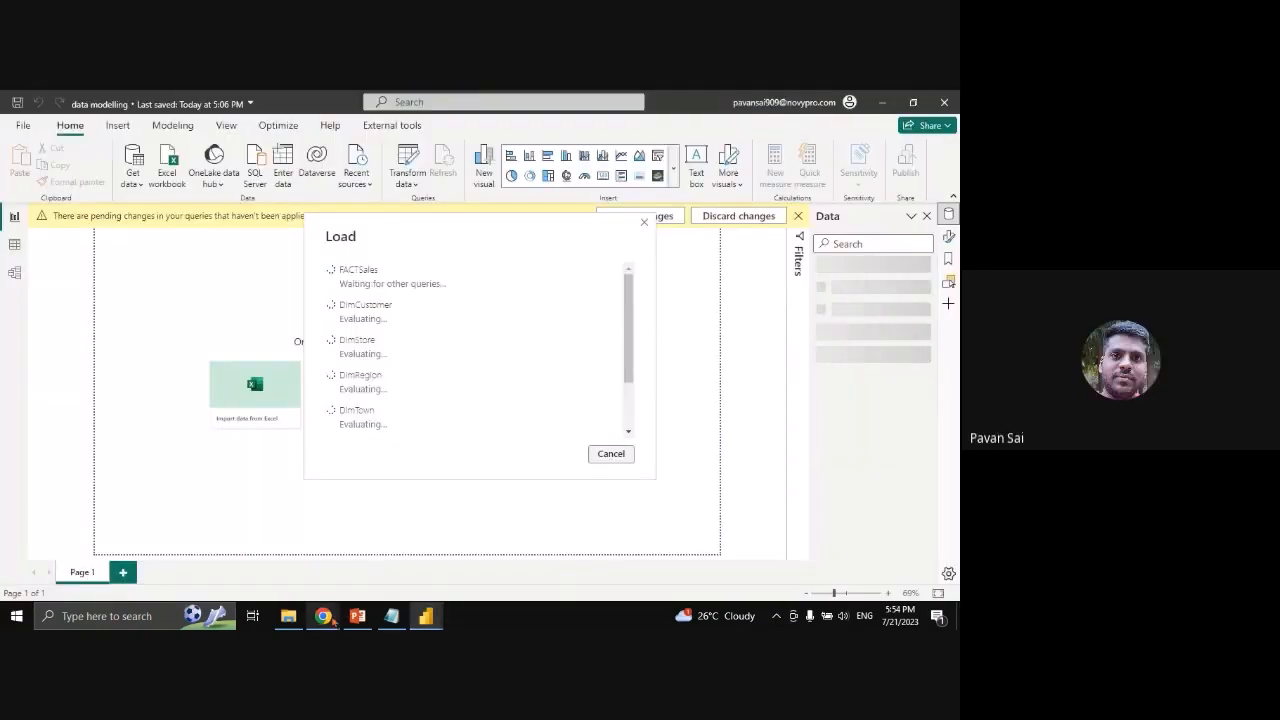
pyautogui.moveTo(323, 612)
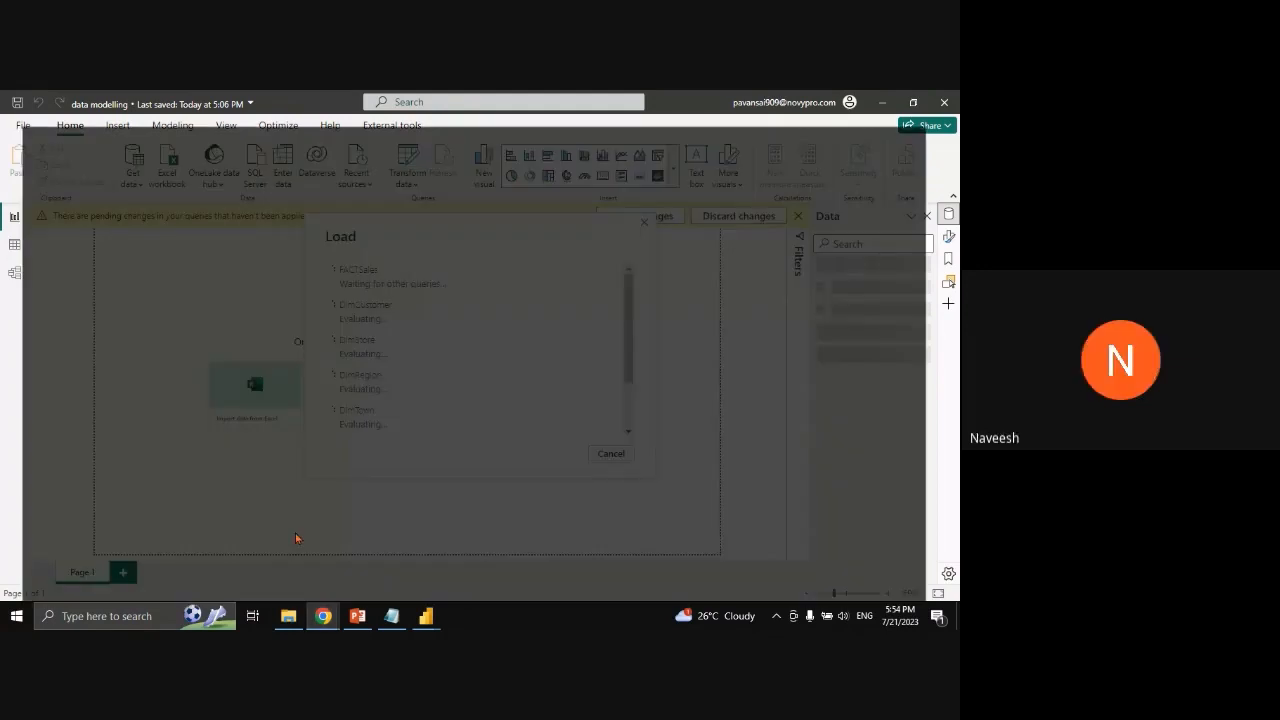
pyautogui.click(297, 534)
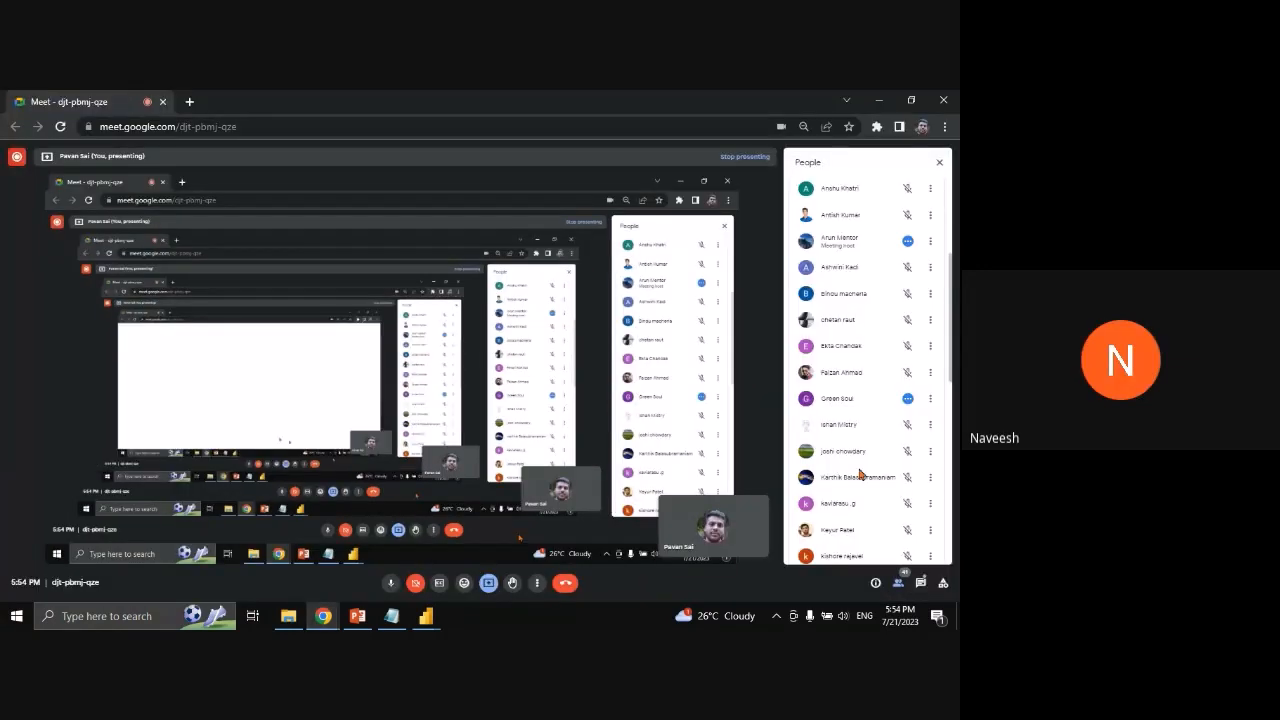
pyautogui.click(879, 100)
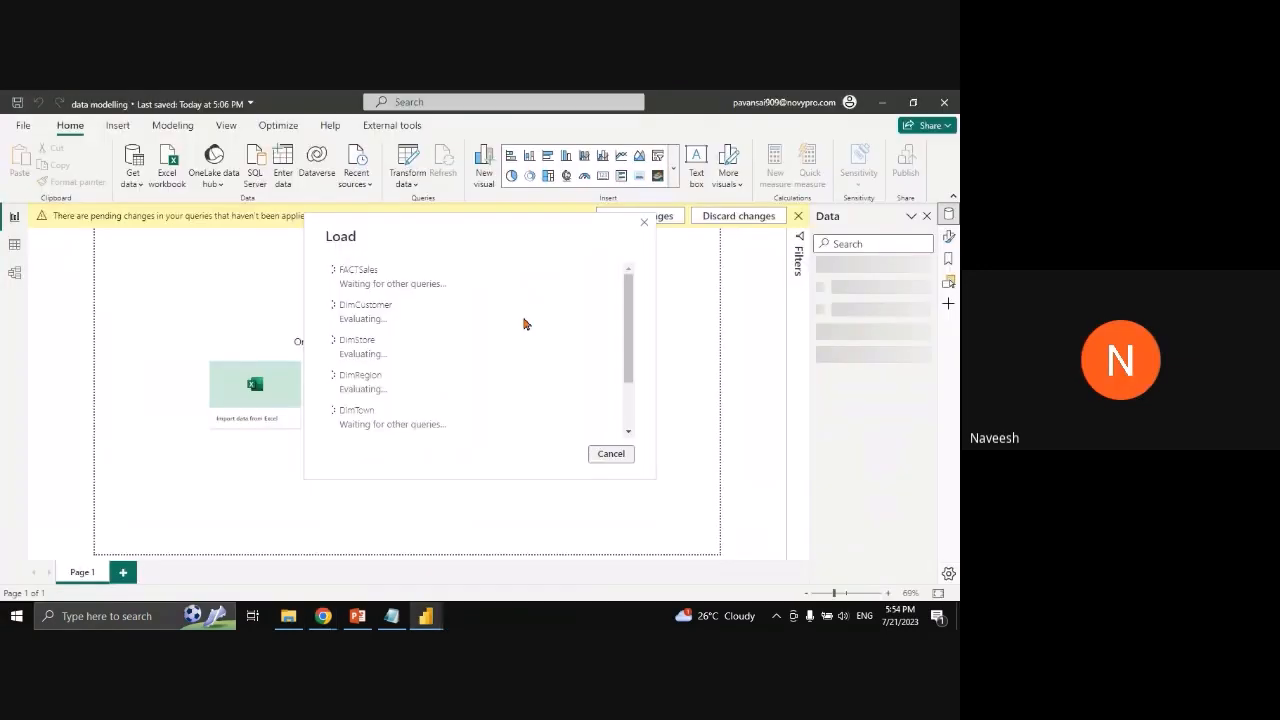
pyautogui.moveTo(611, 223); pyautogui.dragTo(479, 249)
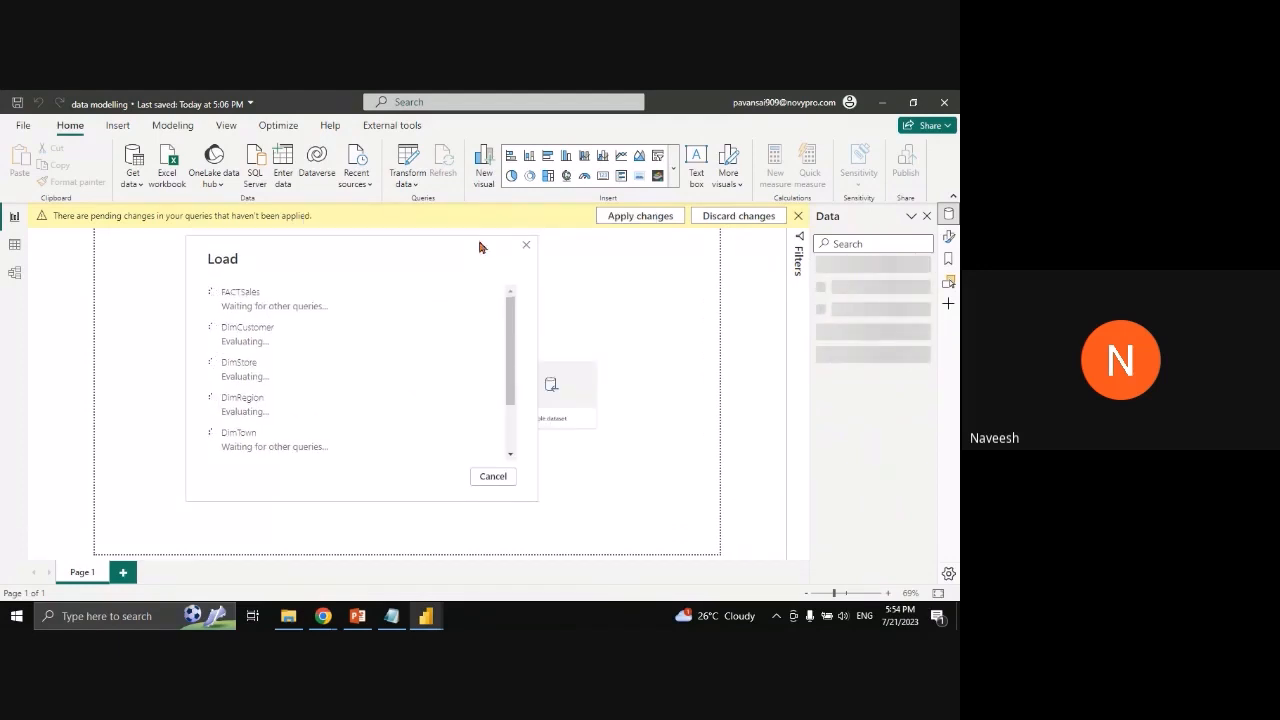
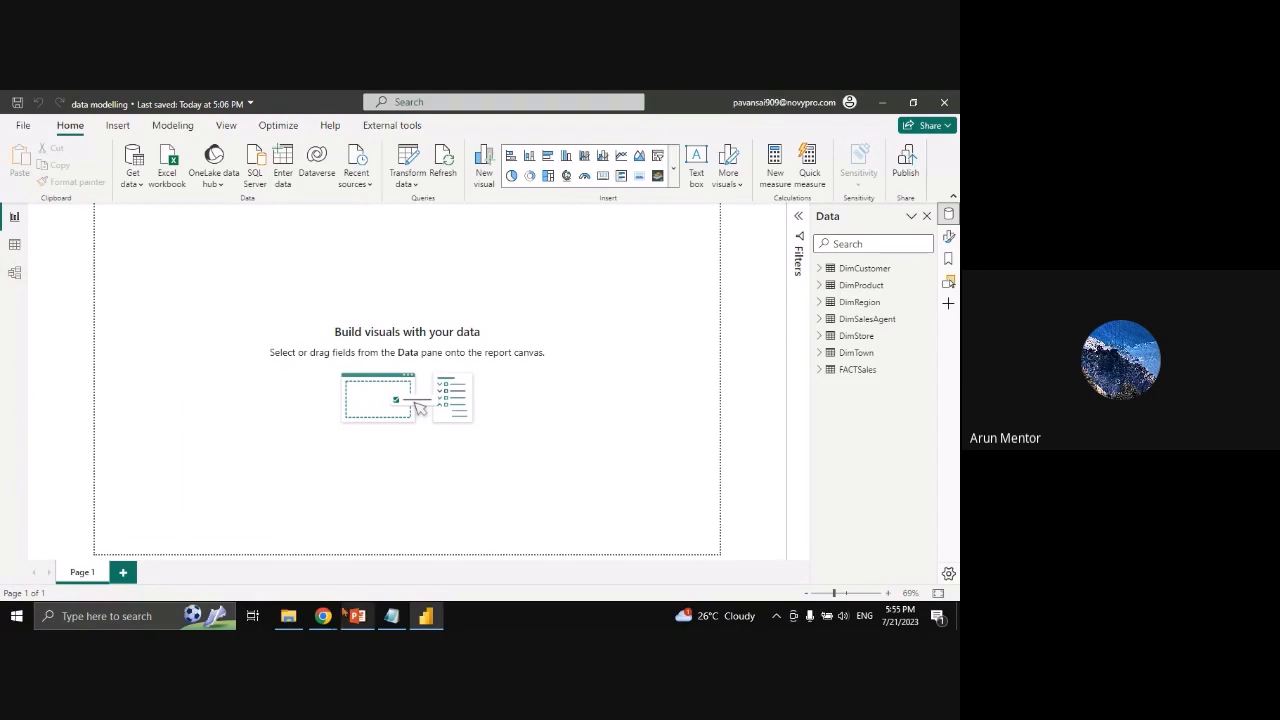
pyautogui.moveTo(336, 613)
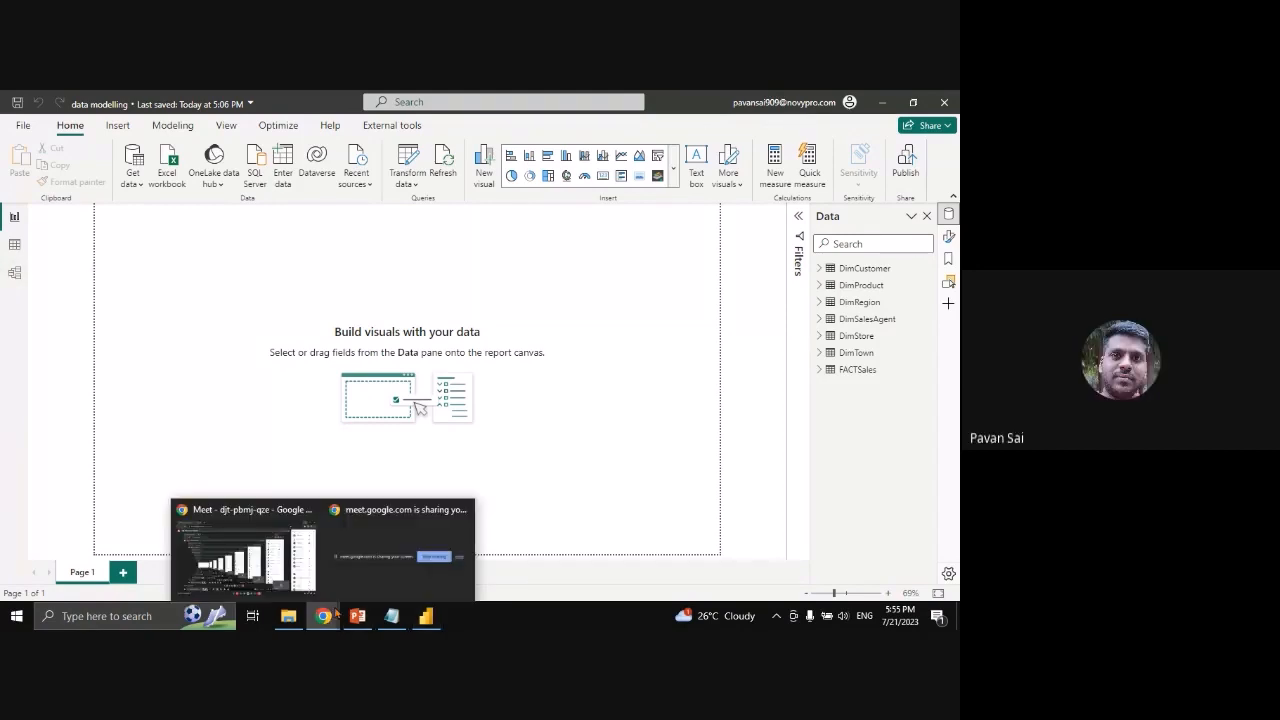
pyautogui.click(252, 556)
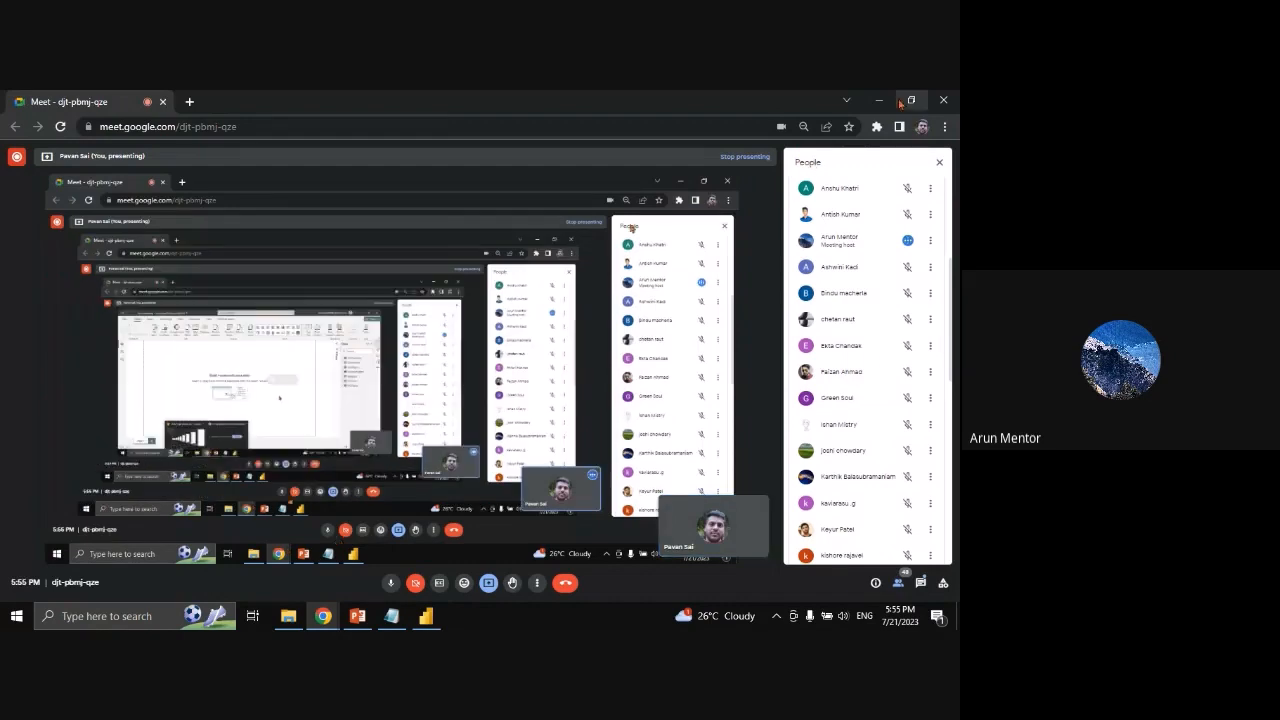
pyautogui.click(426, 616)
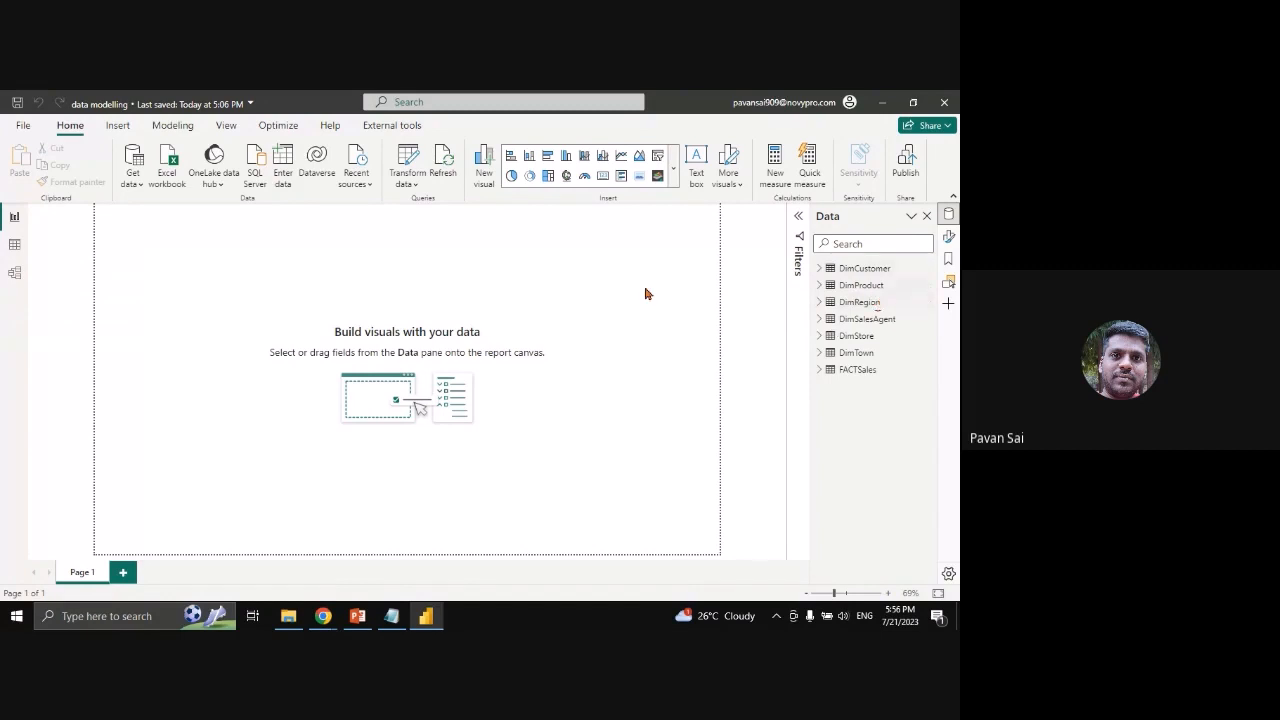
# Open the model view and examine how FACTSales is related to the surrounding dimension tables
pyautogui.click(6, 277)
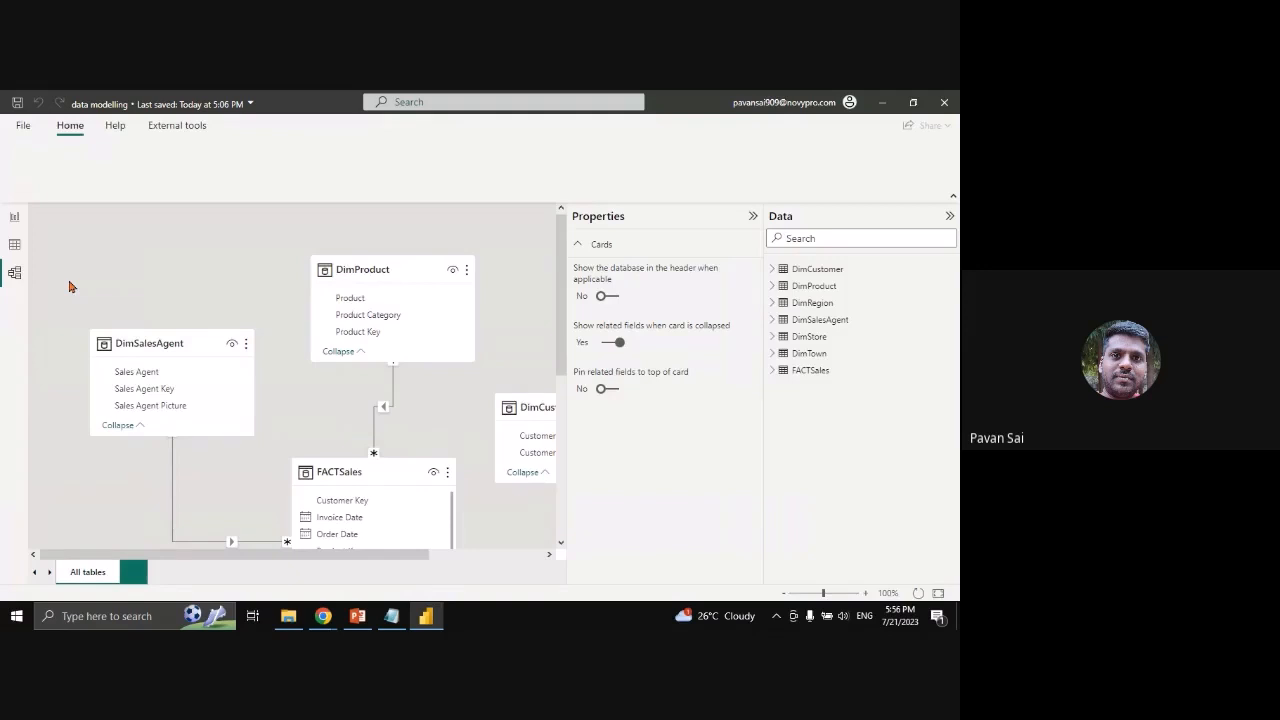
pyautogui.click(750, 219)
pyautogui.scroll(-2, 401, 413)
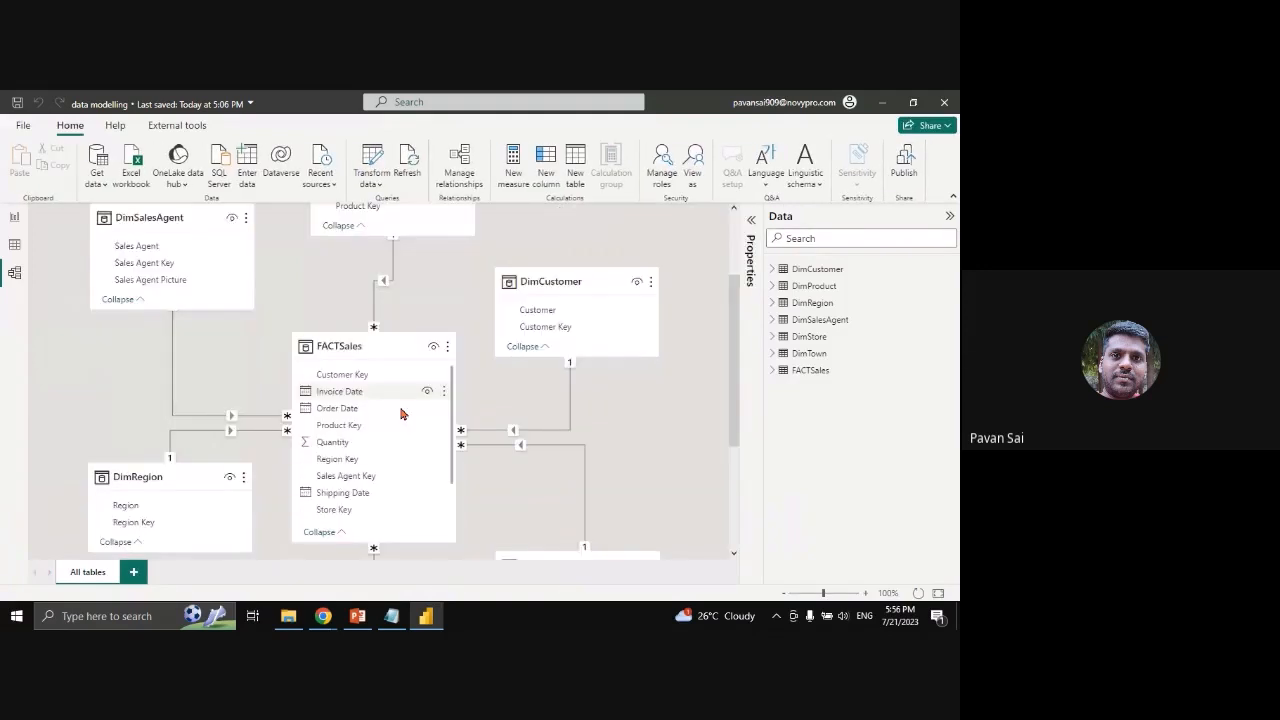
pyautogui.scroll(-1, 401, 413)
pyautogui.scroll(-3, 465, 375)
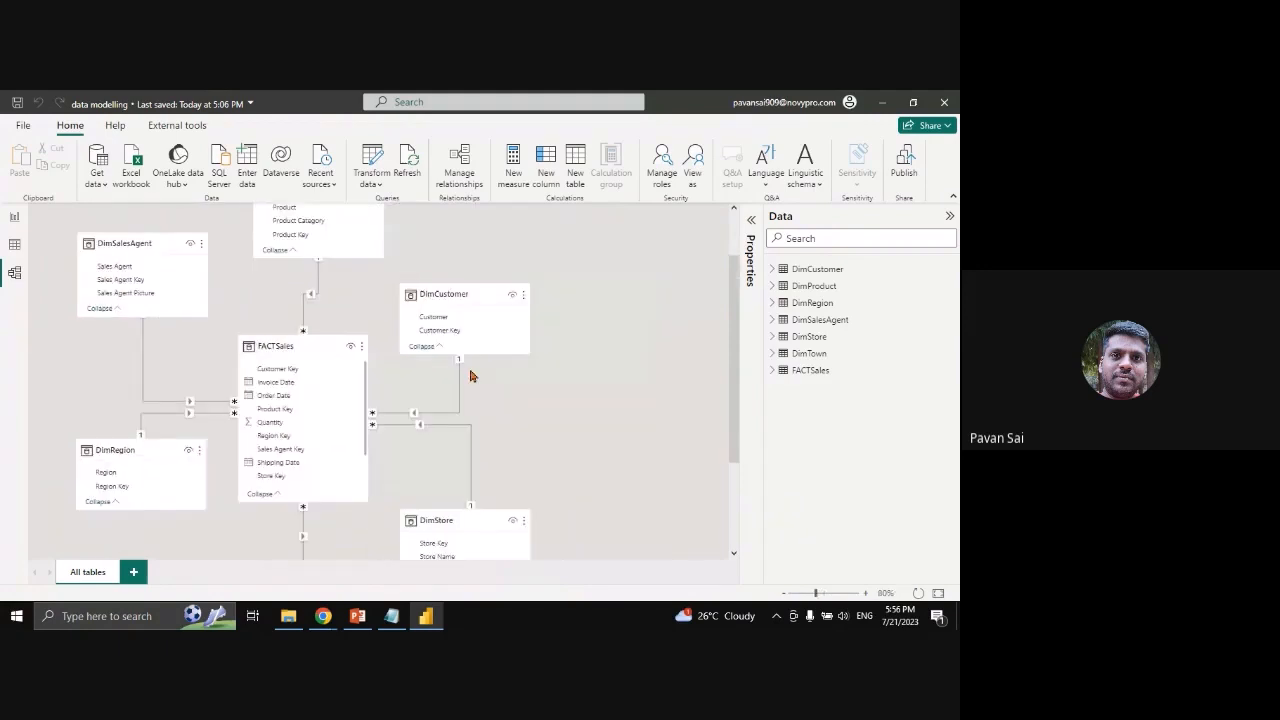
pyautogui.scroll(-1, 432, 459)
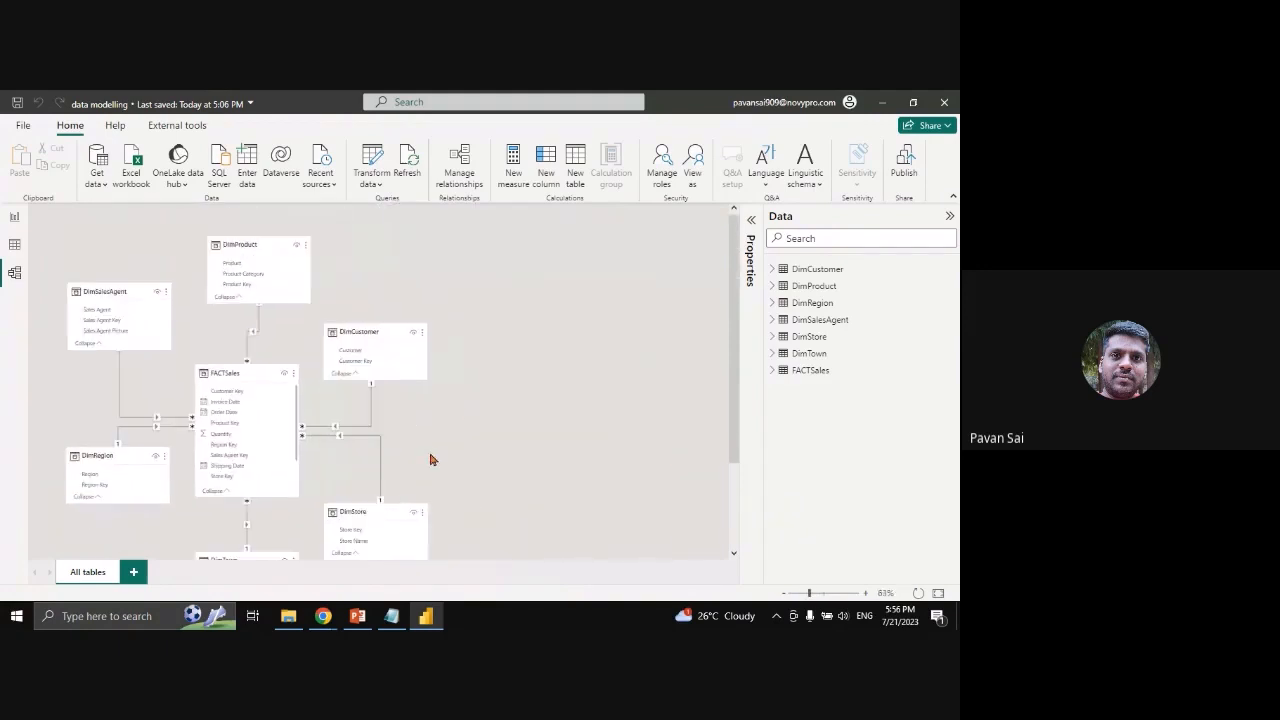
pyautogui.scroll(-3, 483, 394)
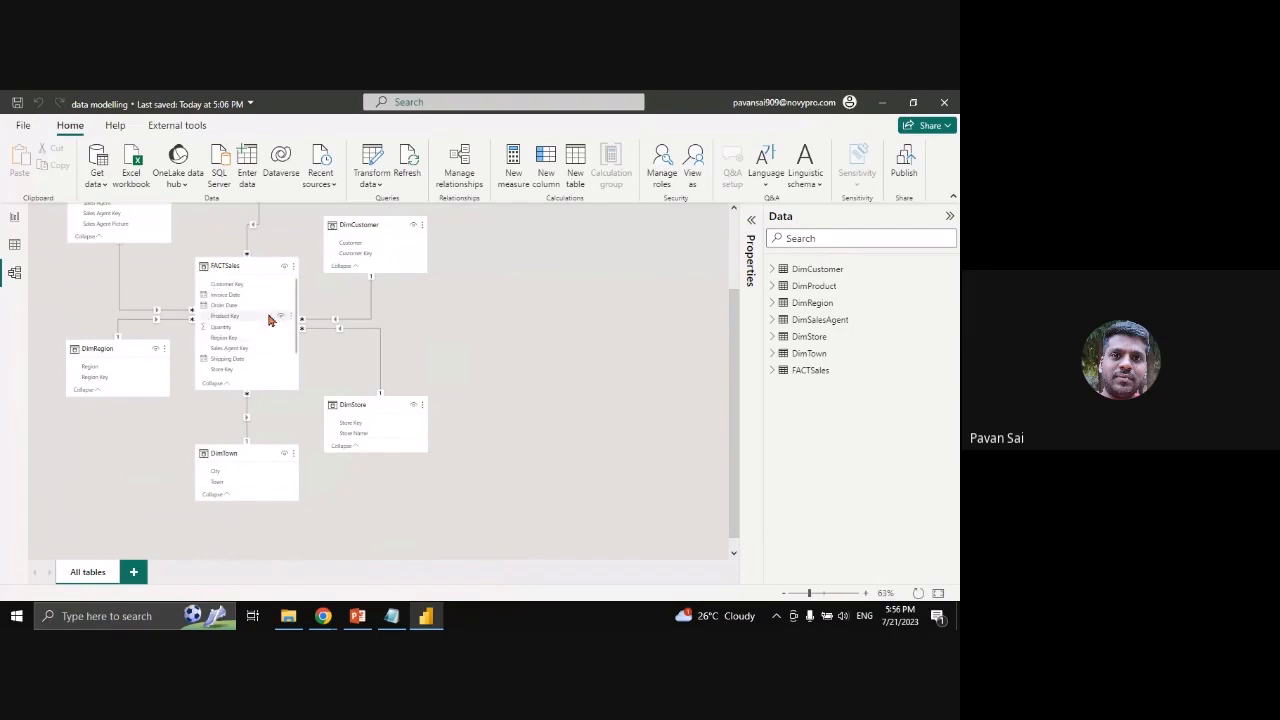
pyautogui.scroll(2, 268, 317)
pyautogui.scroll(2, 185, 264)
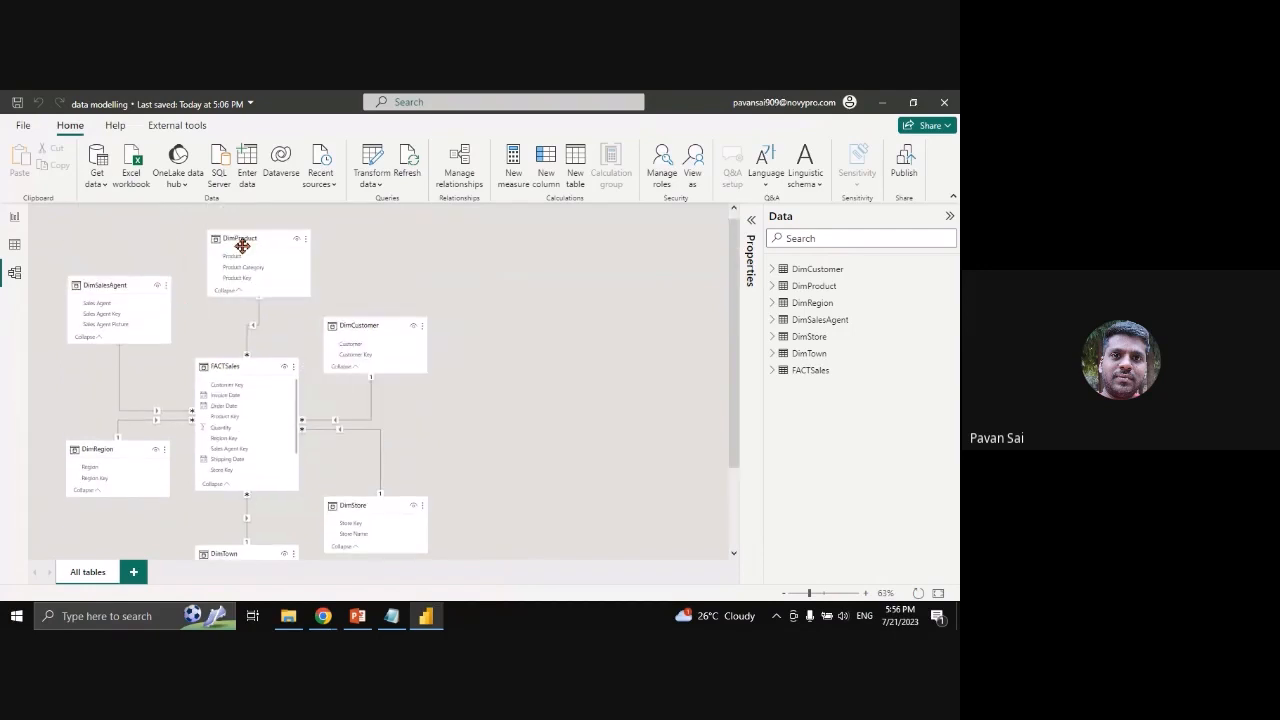
pyautogui.scroll(-2, 237, 477)
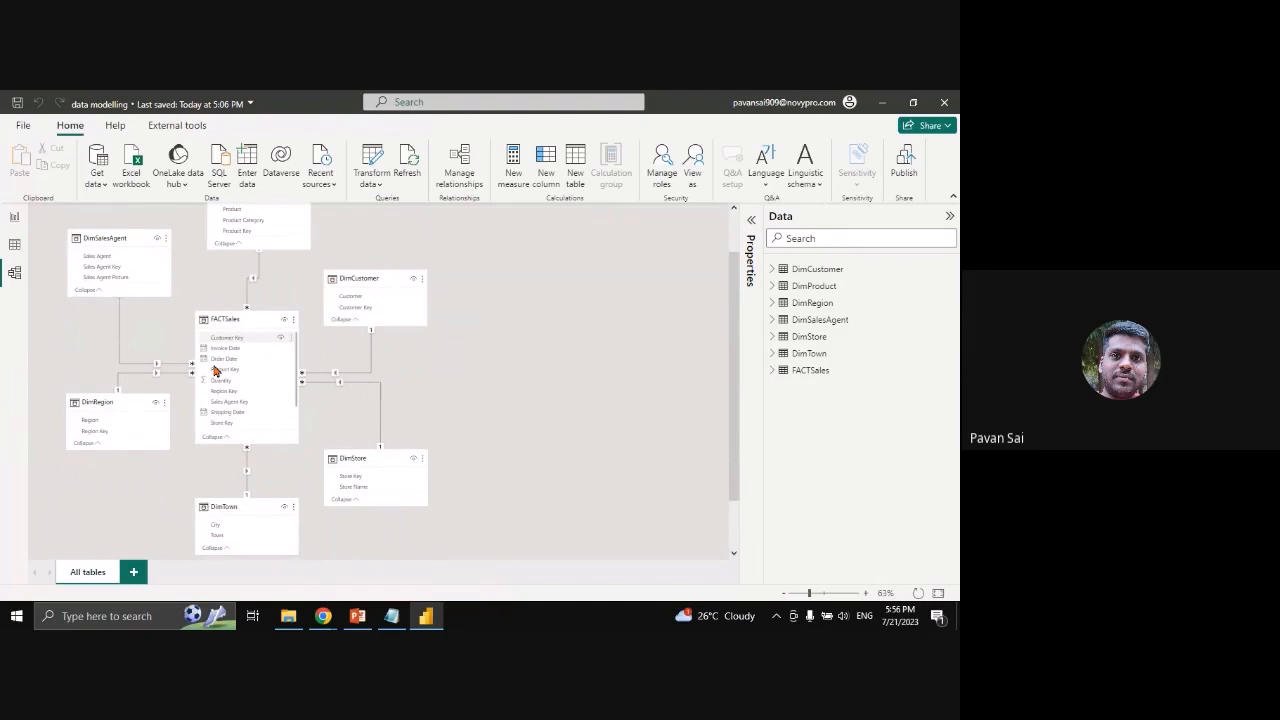
# Move the DimCustomer and DimStore tables up in the diagram and extend the top edge of the DimTown table upward
pyautogui.moveTo(371, 274); pyautogui.dragTo(380, 226)
pyautogui.moveTo(375, 456); pyautogui.dragTo(381, 396)
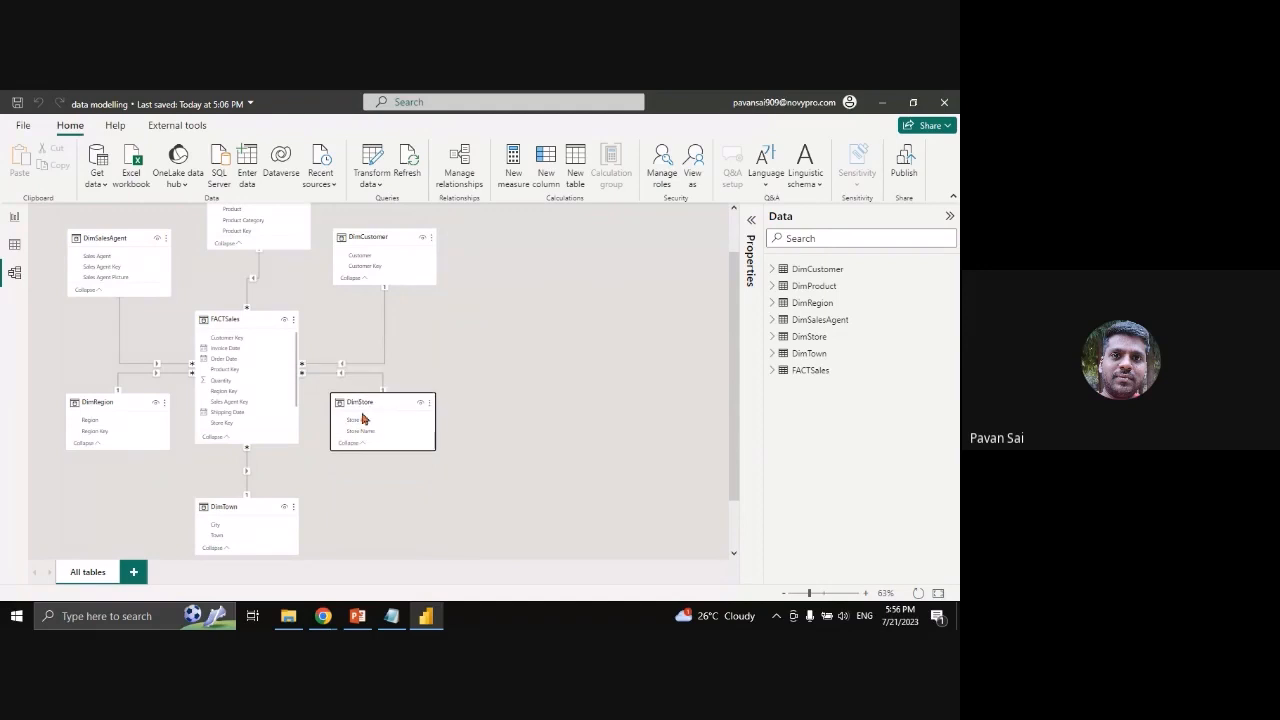
pyautogui.moveTo(248, 497); pyautogui.dragTo(248, 478)
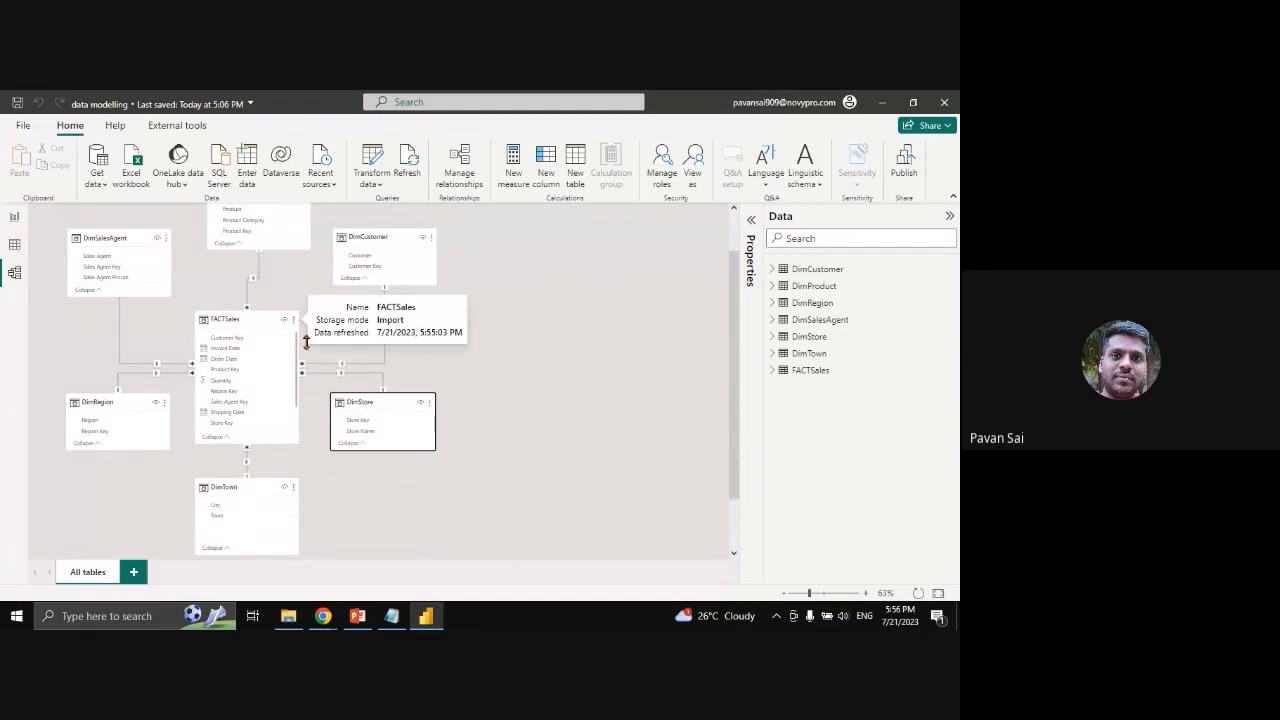
# Inspect the relationship between FACTSales and DimProduct, including the cardinality choices, and leave it without changes
pyautogui.scroll(1, 250, 326)
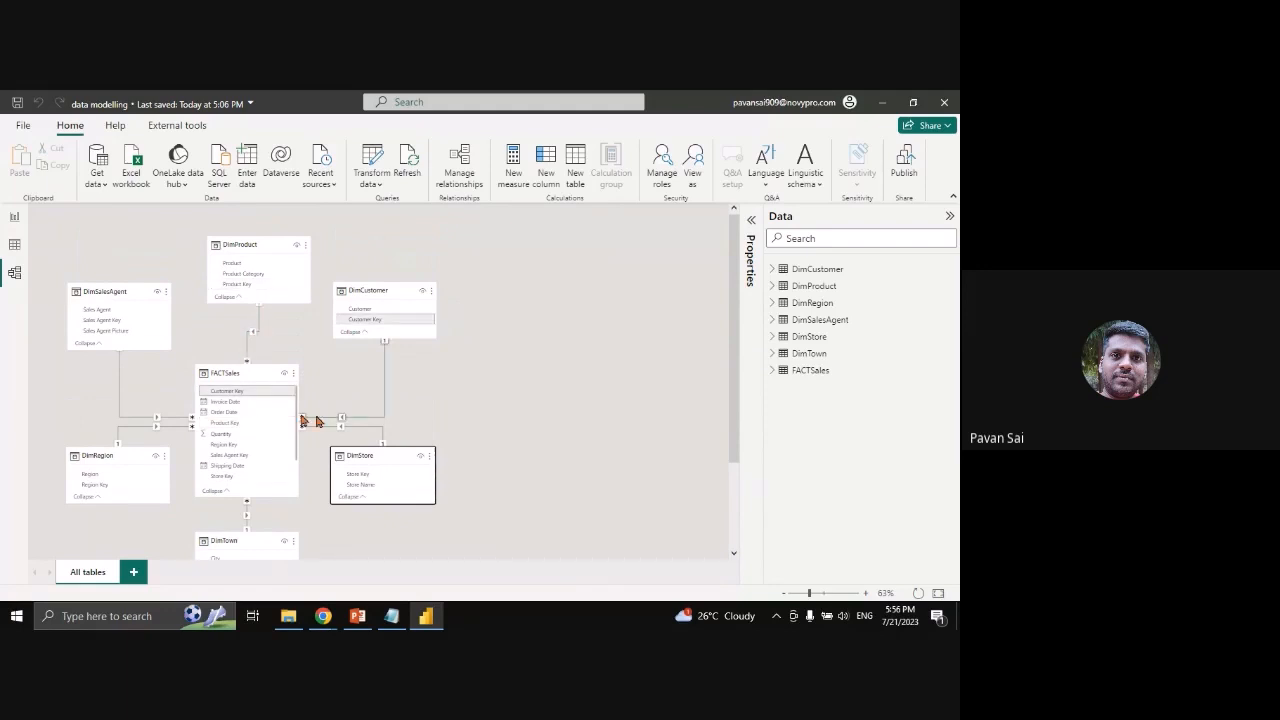
pyautogui.doubleClick(252, 335)
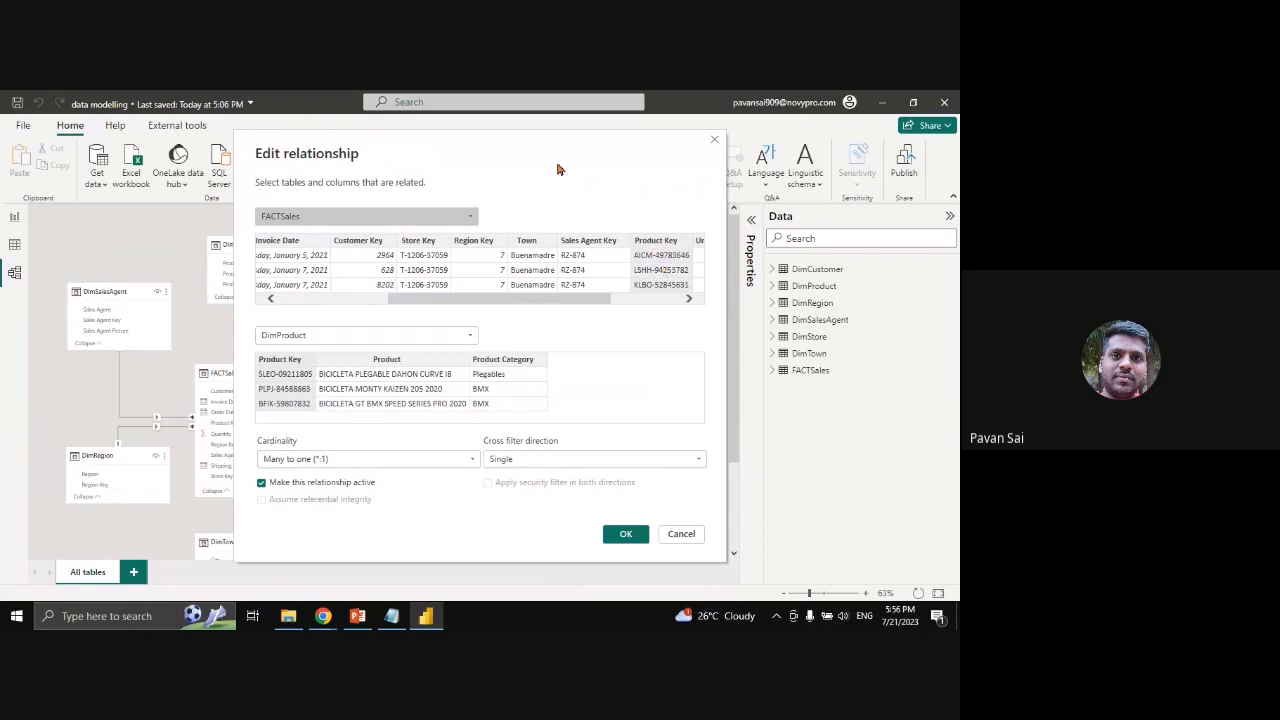
pyautogui.moveTo(560, 163); pyautogui.dragTo(664, 165)
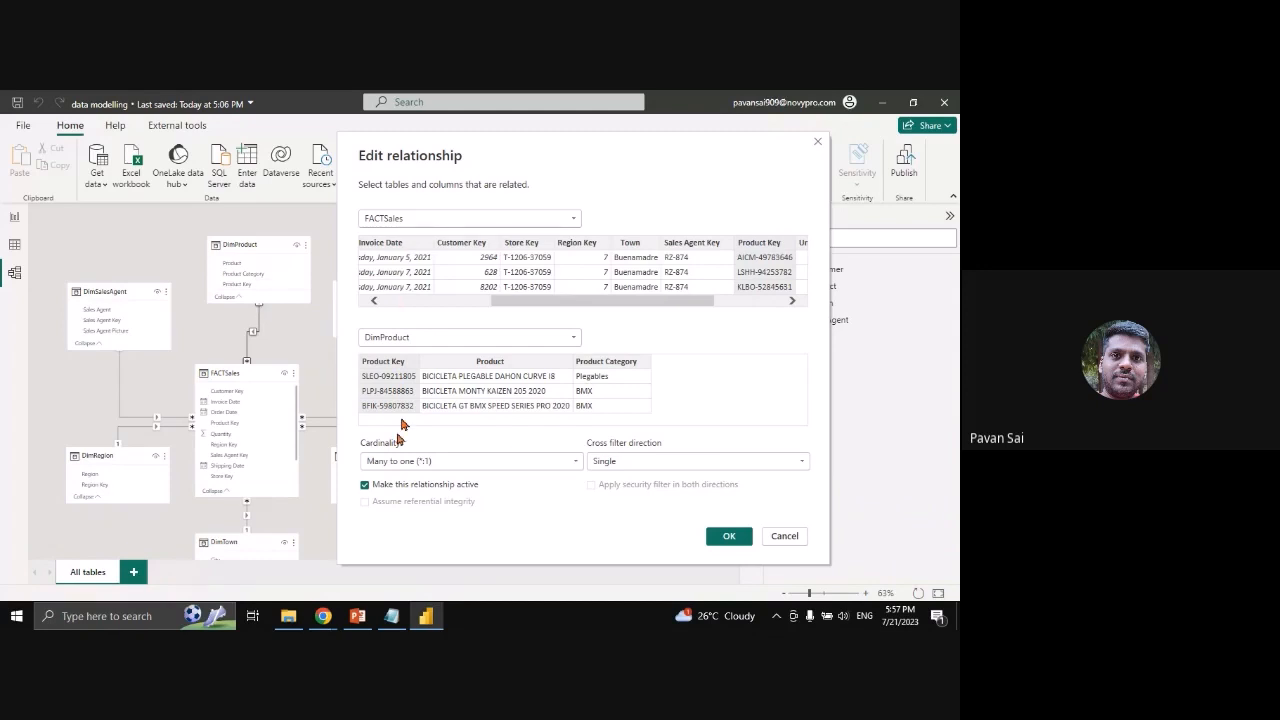
pyautogui.click(415, 463)
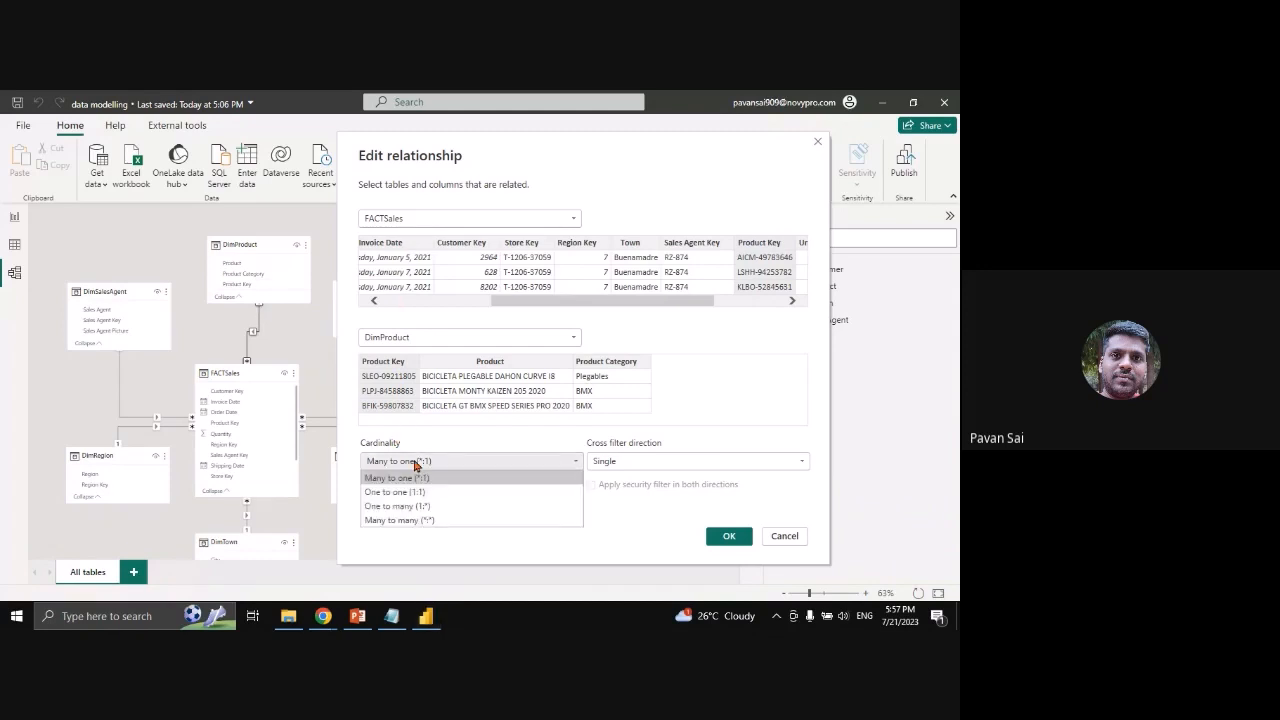
pyautogui.click(412, 460)
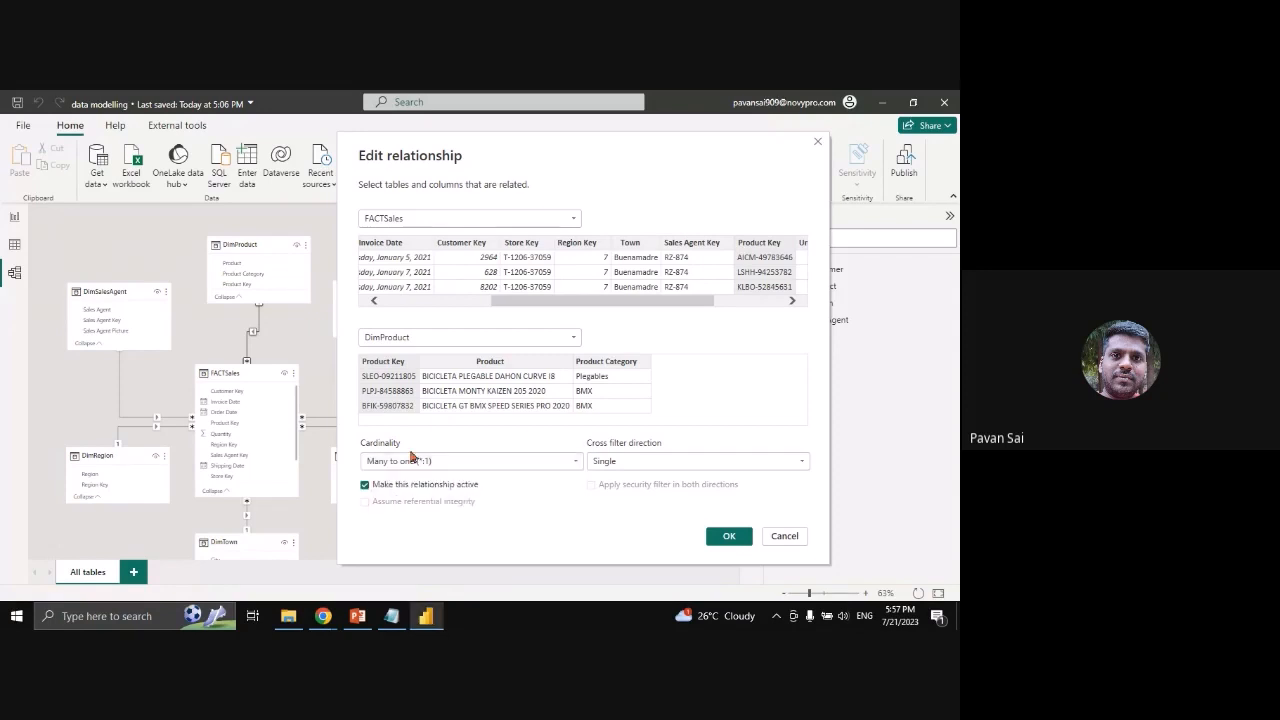
pyautogui.click(795, 540)
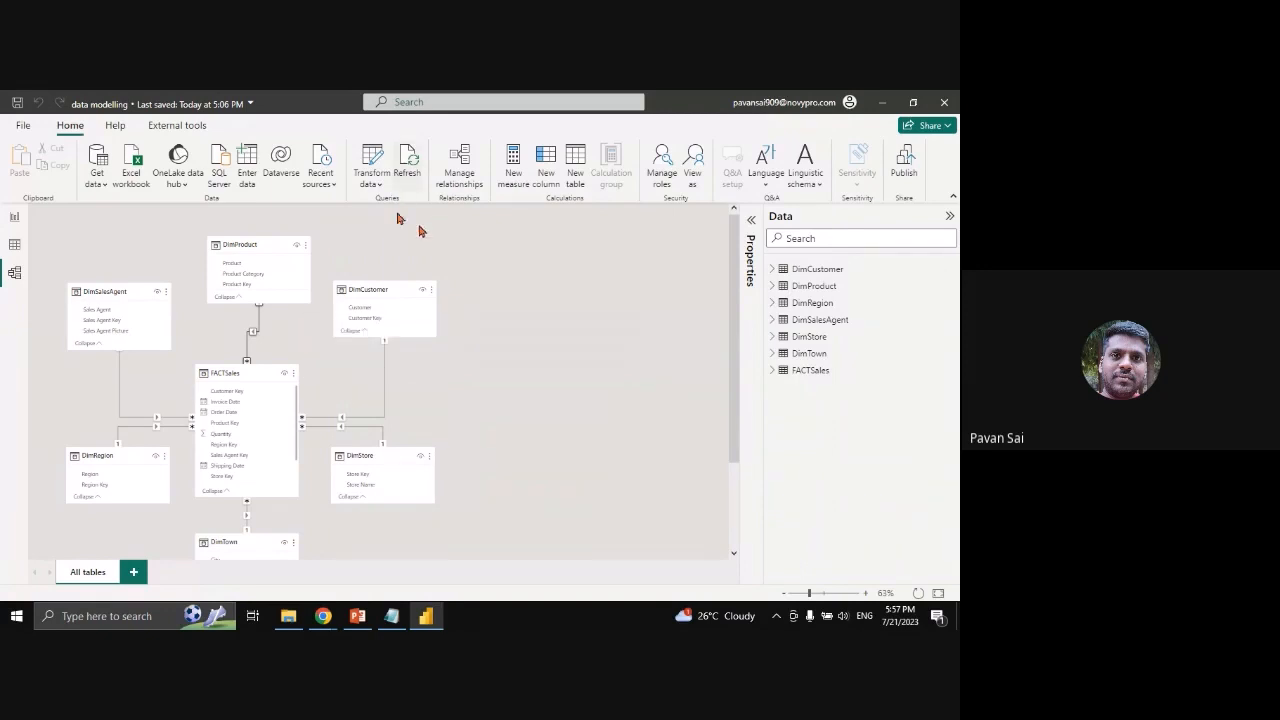
# Delete all relationships between FACTSales and the dimension tables, and recheck the list of defined relationships
pyautogui.click(463, 177)
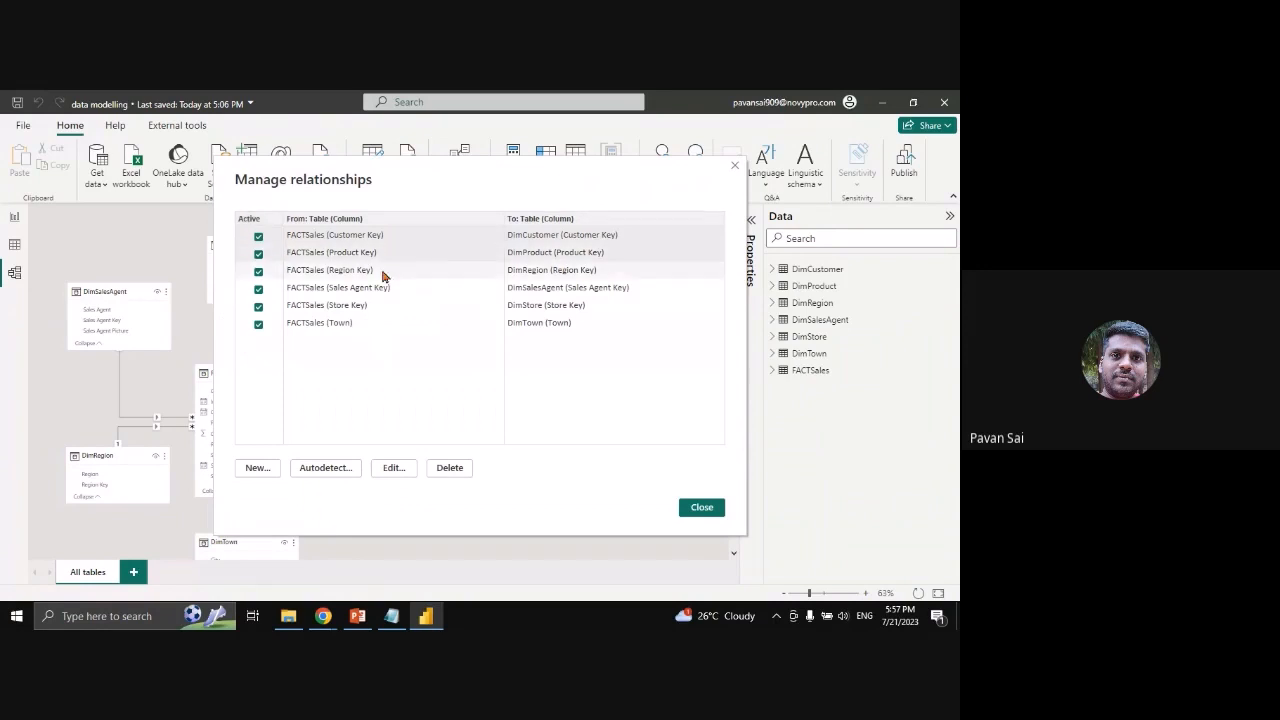
pyautogui.moveTo(385, 277); pyautogui.dragTo(376, 330)
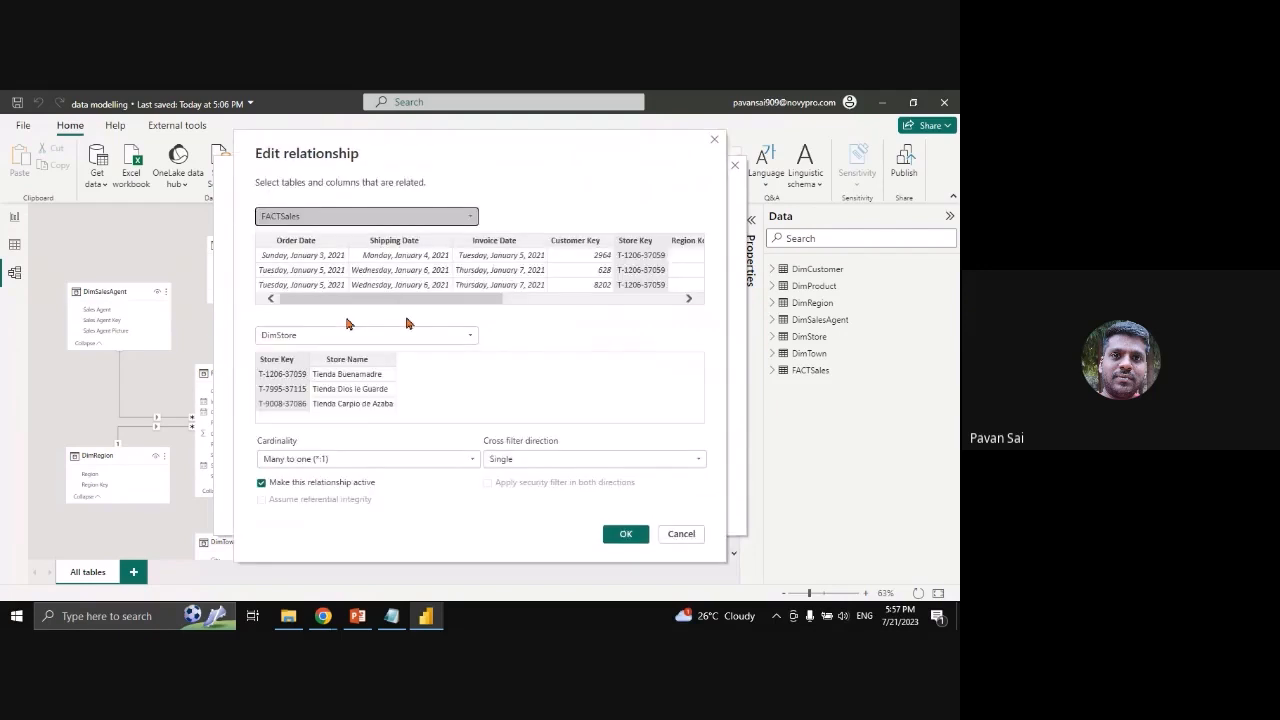
pyautogui.click(681, 535)
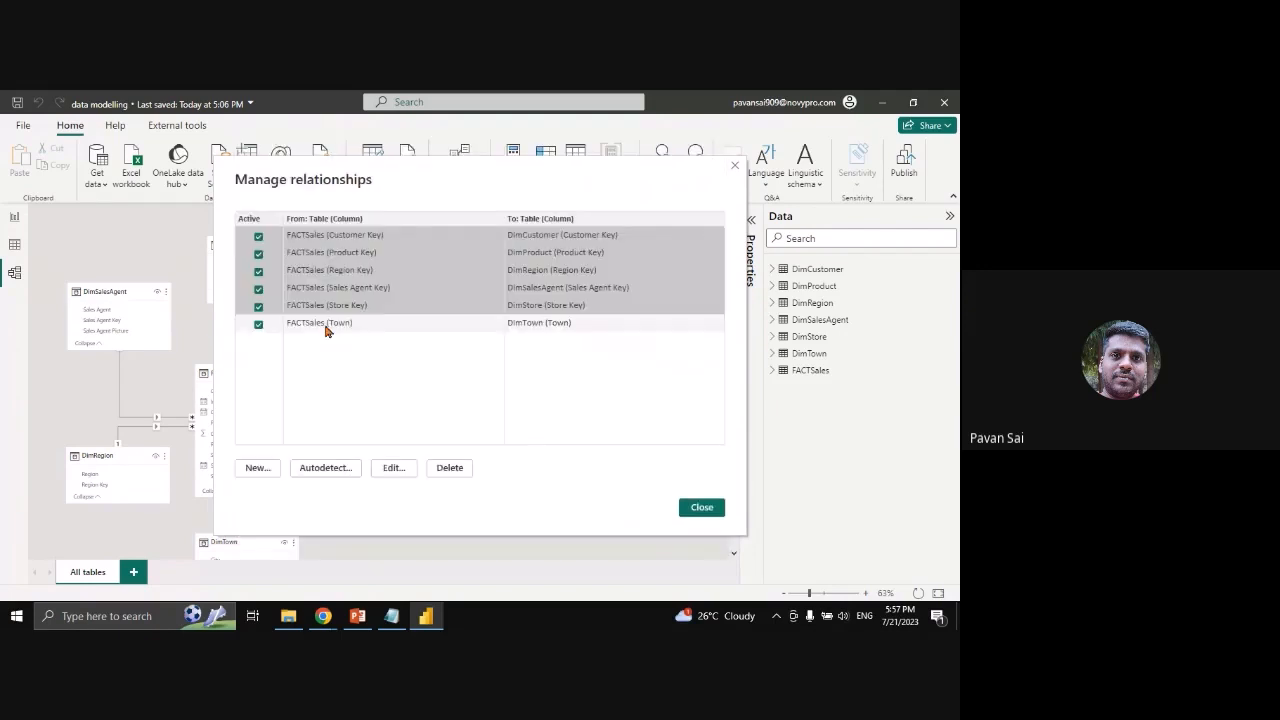
pyautogui.keyDown('shift'); pyautogui.click(325, 325); pyautogui.keyUp('shift')
pyautogui.click(437, 469)
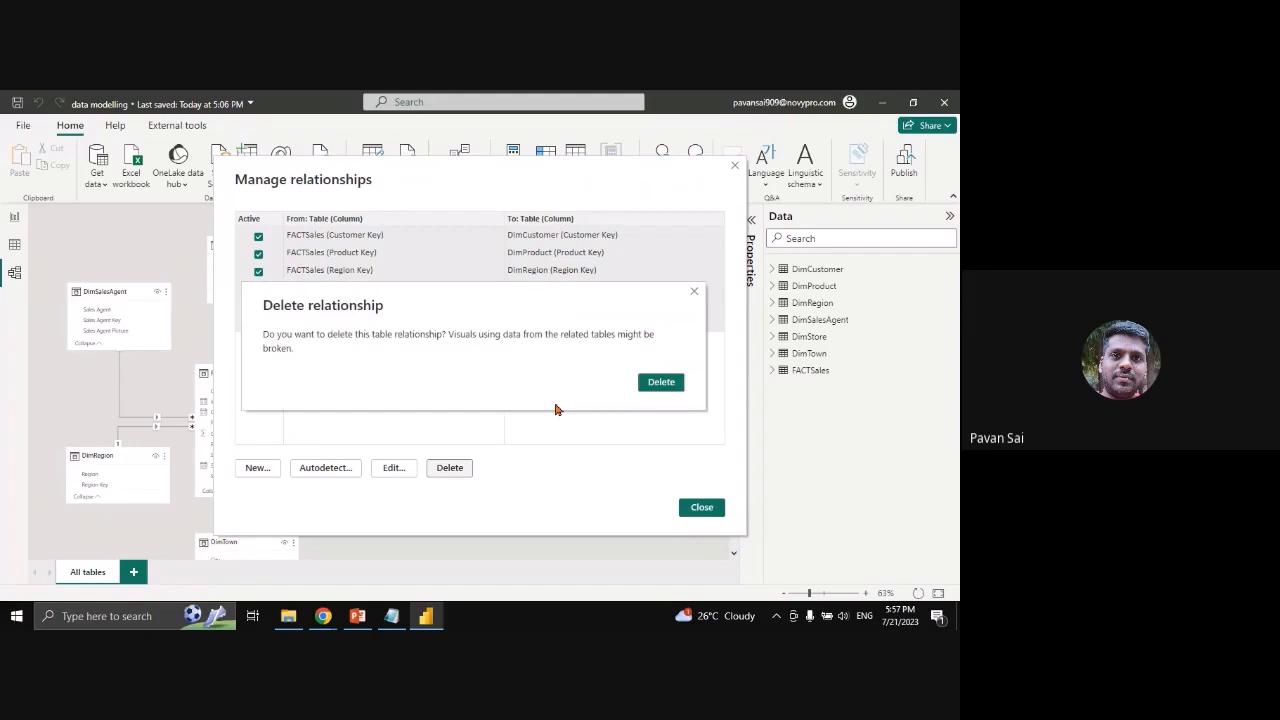
pyautogui.click(658, 384)
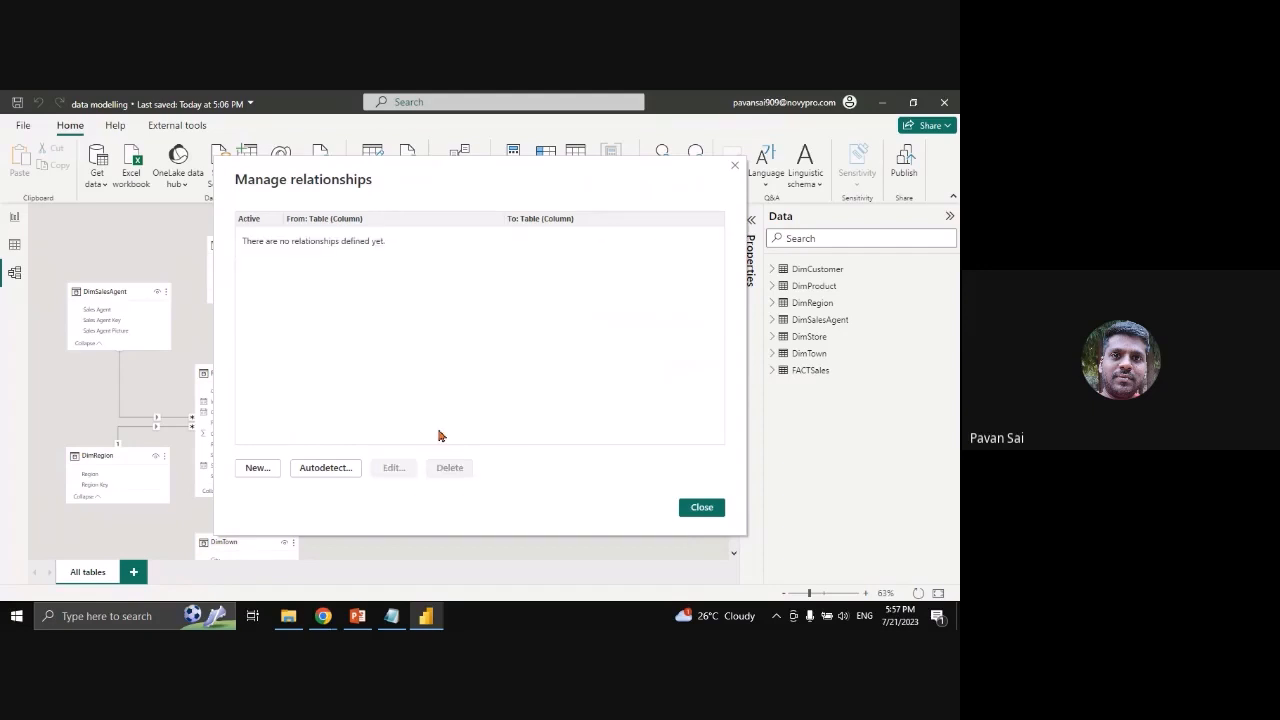
pyautogui.click(697, 508)
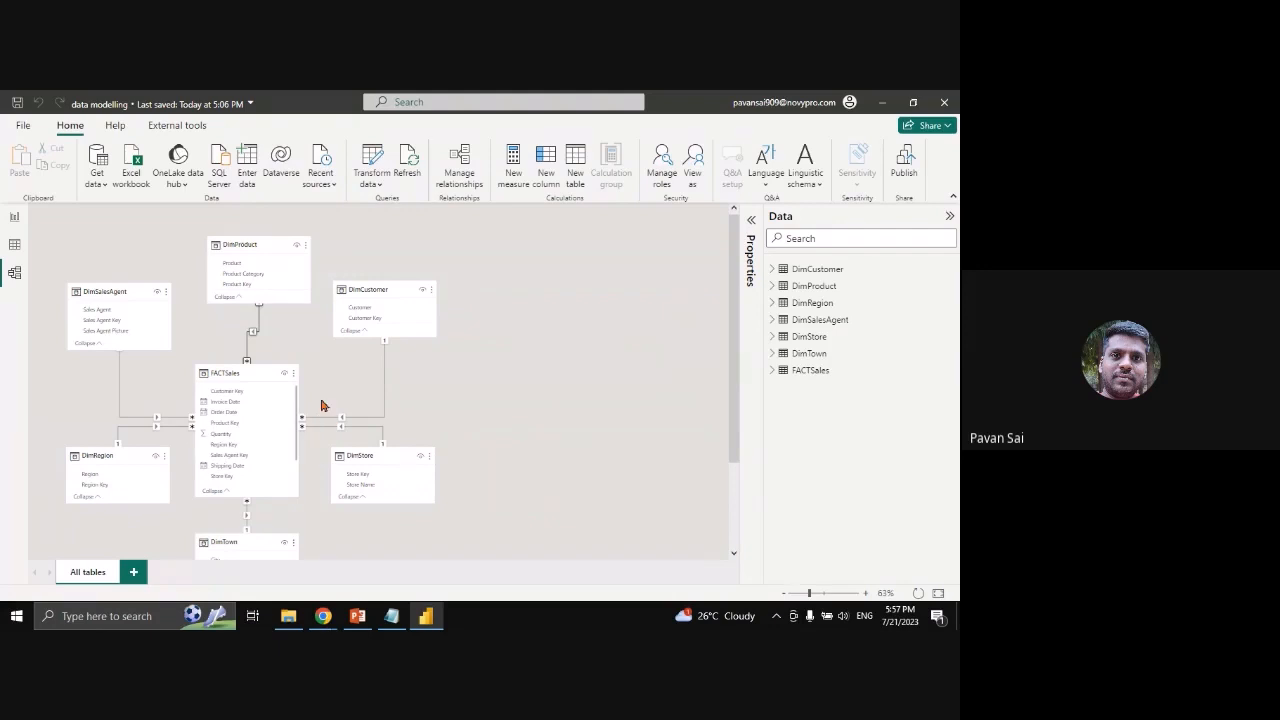
pyautogui.click(460, 172)
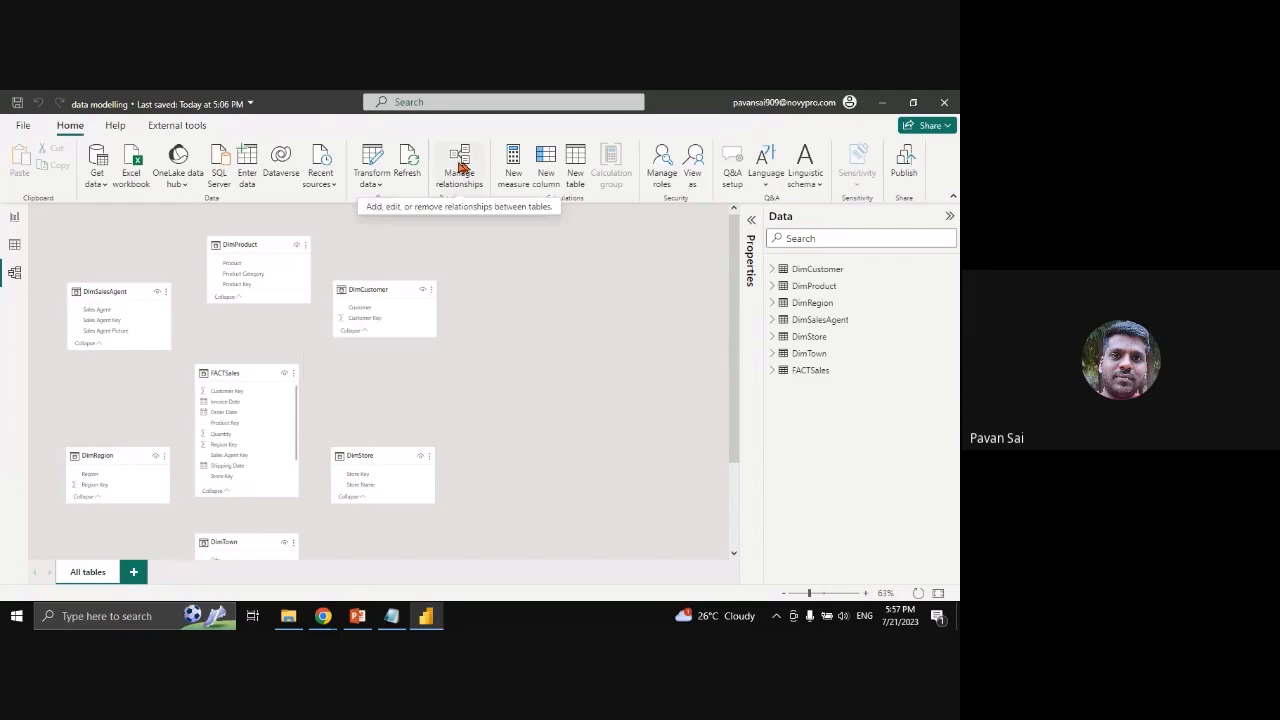
pyautogui.click(460, 167)
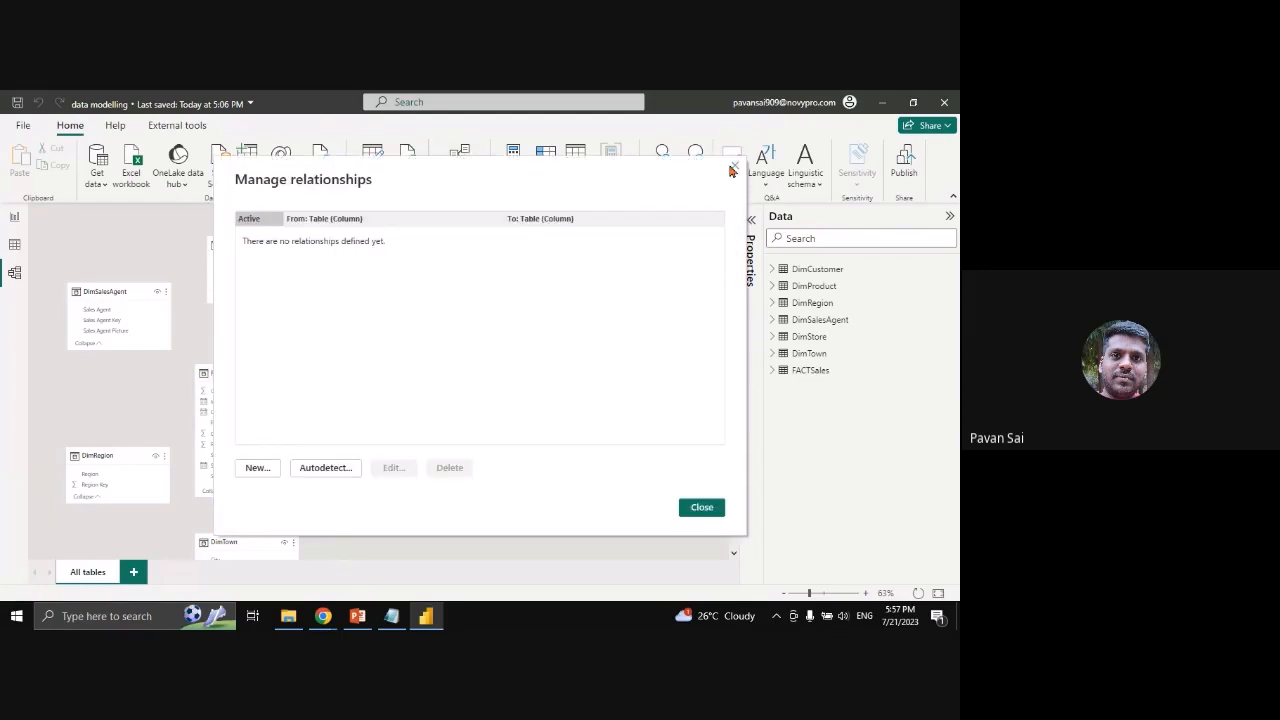
pyautogui.click(732, 168)
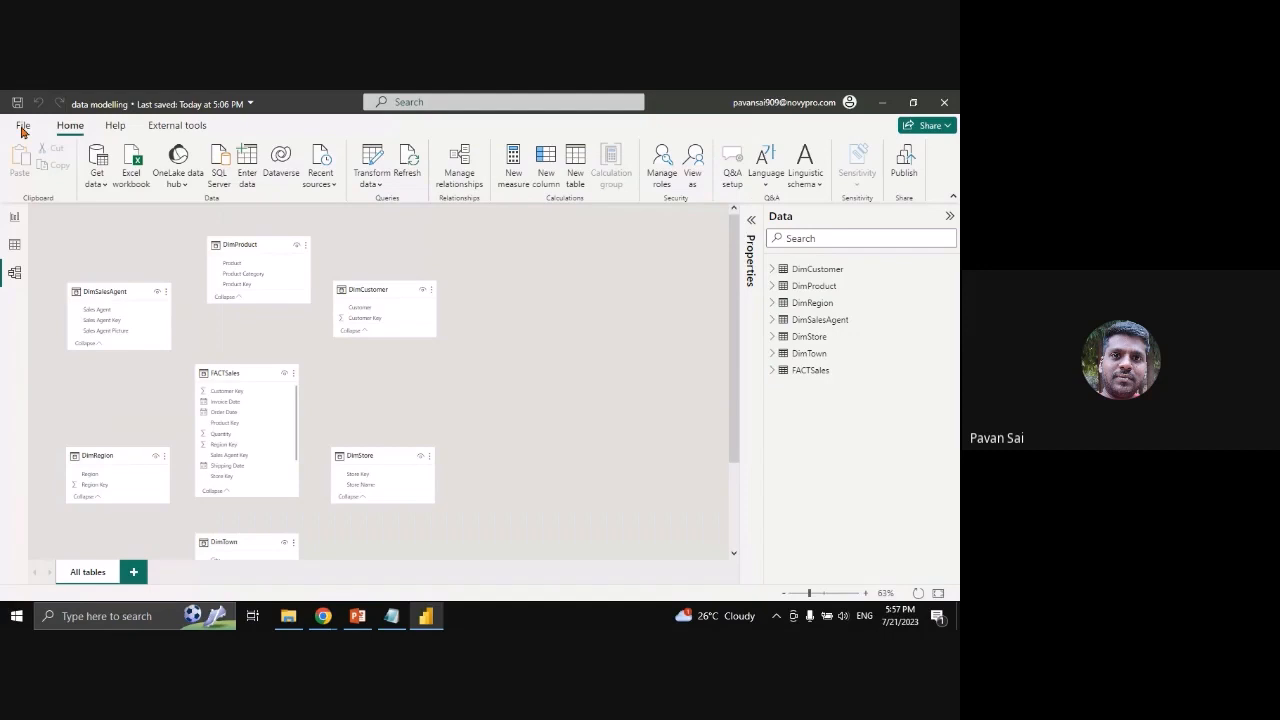
# In the current file's Data Load options, switch Autodetect new relationships after data is loaded off and on again, and accept the options
pyautogui.click(24, 127)
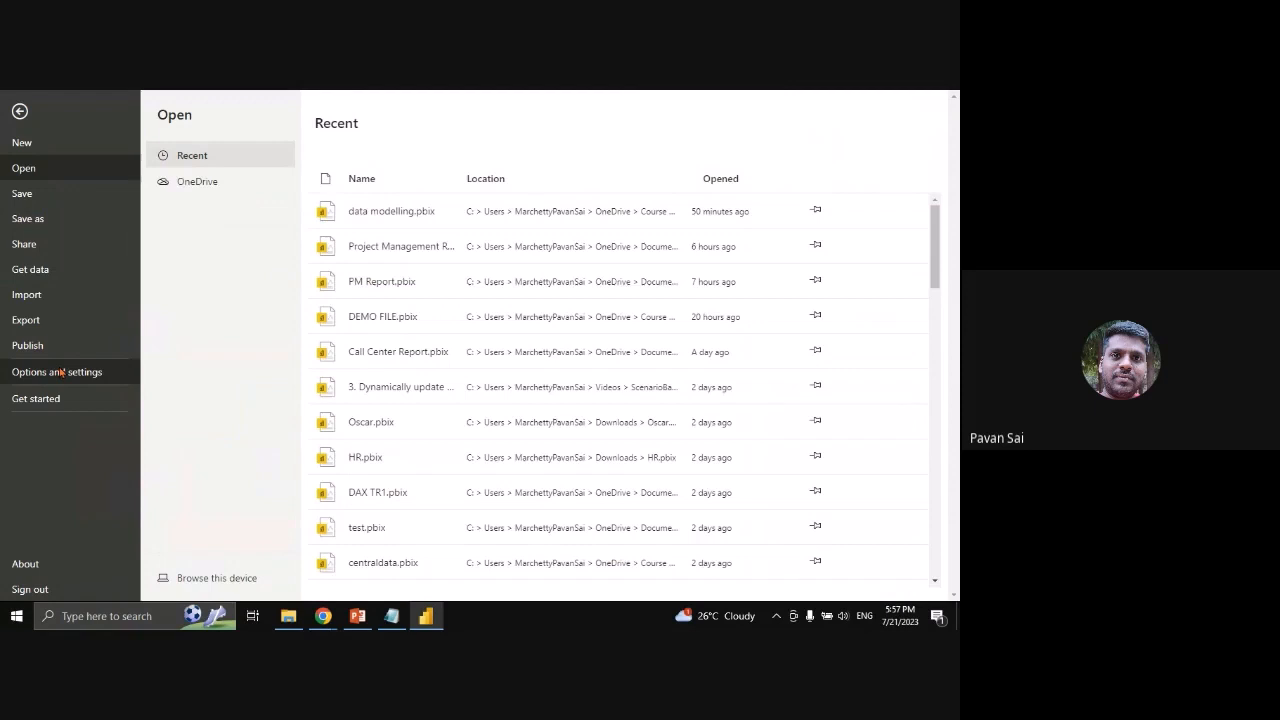
pyautogui.click(57, 371)
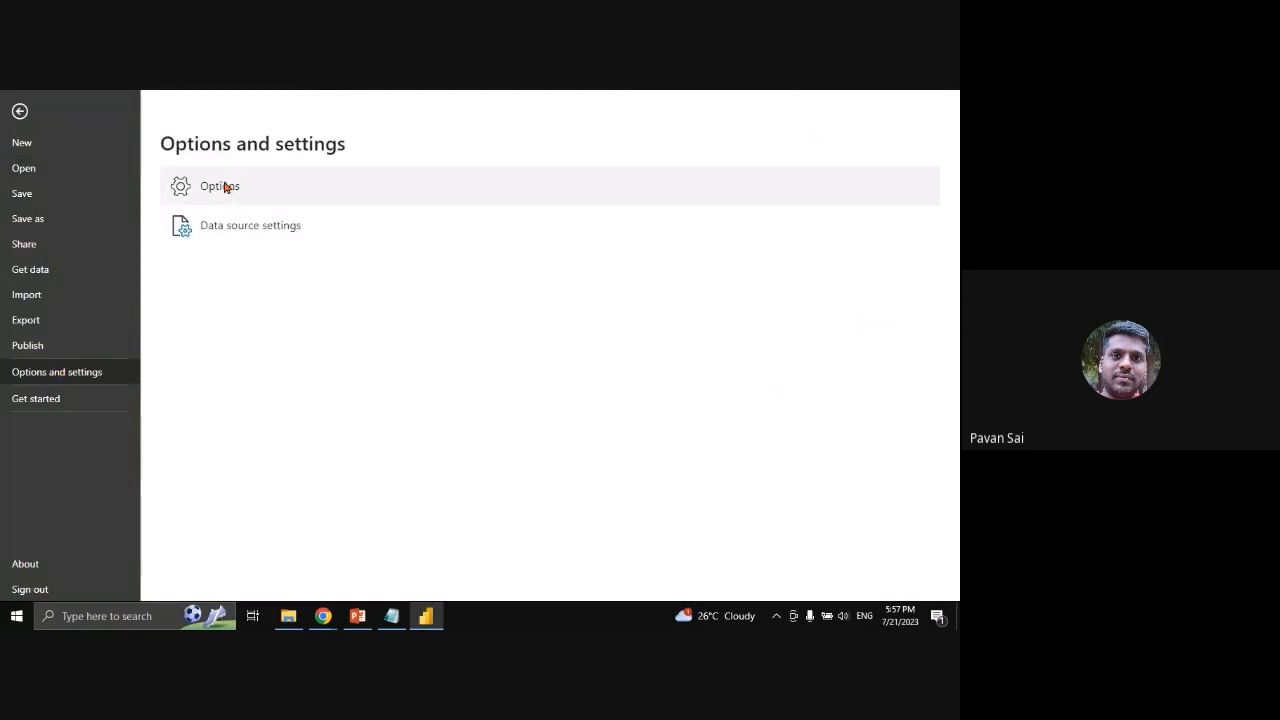
pyautogui.click(227, 187)
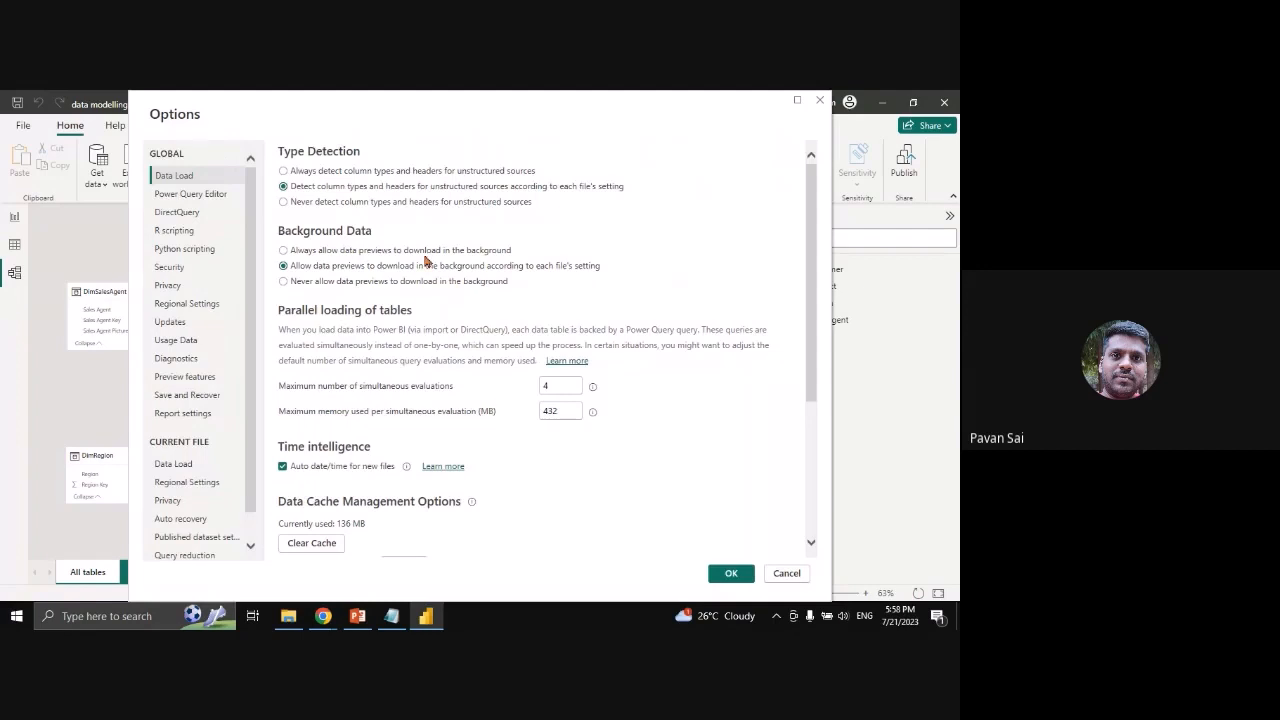
pyautogui.scroll(-1, 205, 440)
pyautogui.click(205, 440)
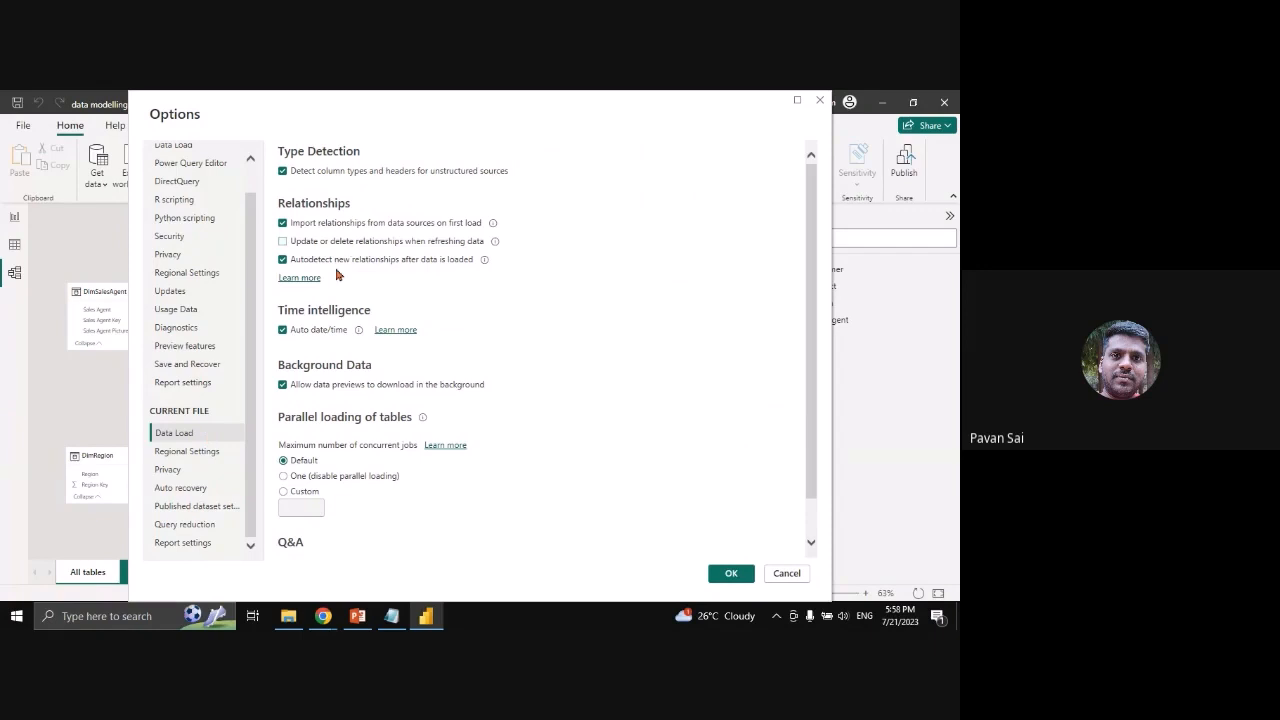
pyautogui.click(282, 260)
pyautogui.click(284, 260)
pyautogui.click(731, 573)
# Autodetect the relationships between the model's tables and delete all the detected ones
pyautogui.click(461, 180)
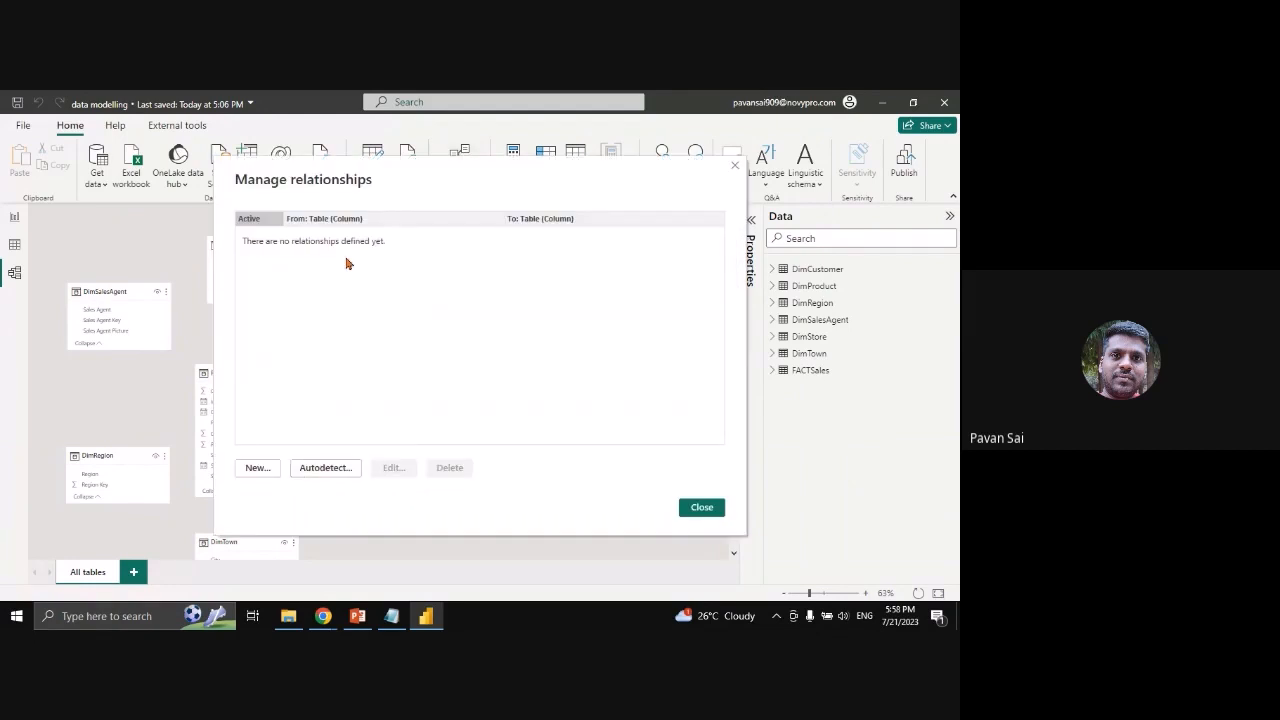
pyautogui.moveTo(439, 176); pyautogui.dragTo(553, 194)
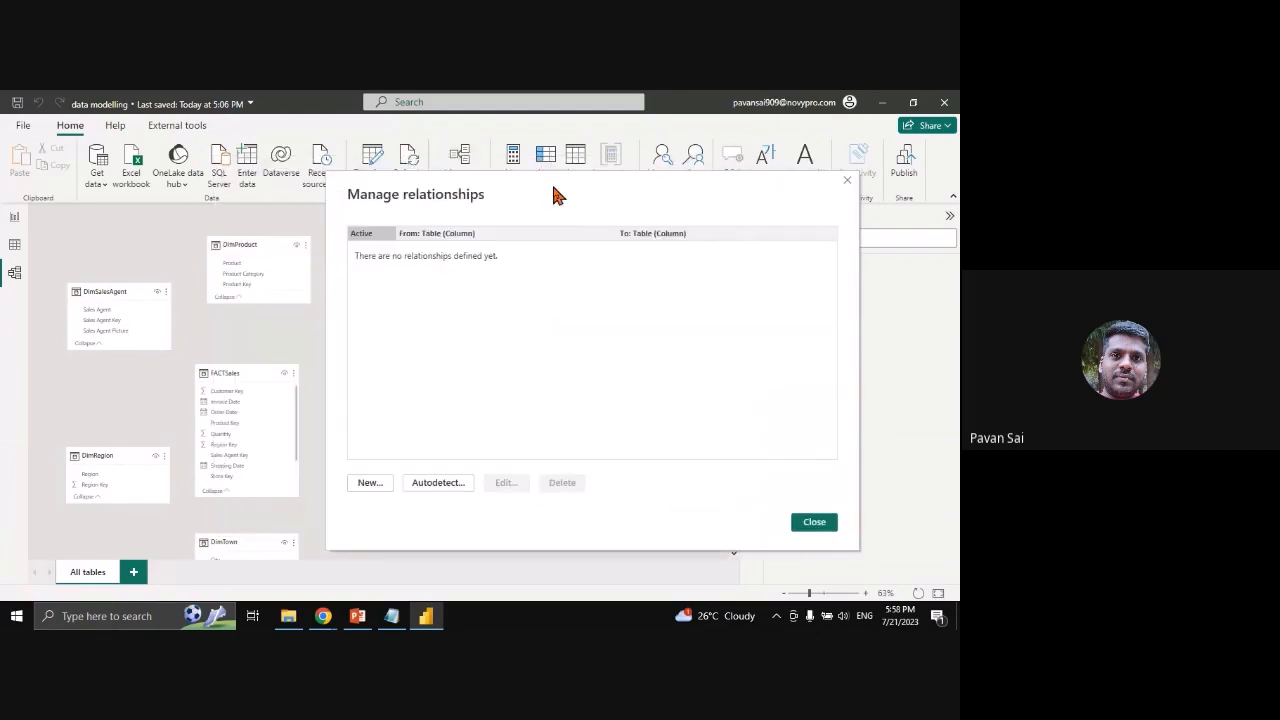
pyautogui.click(349, 468)
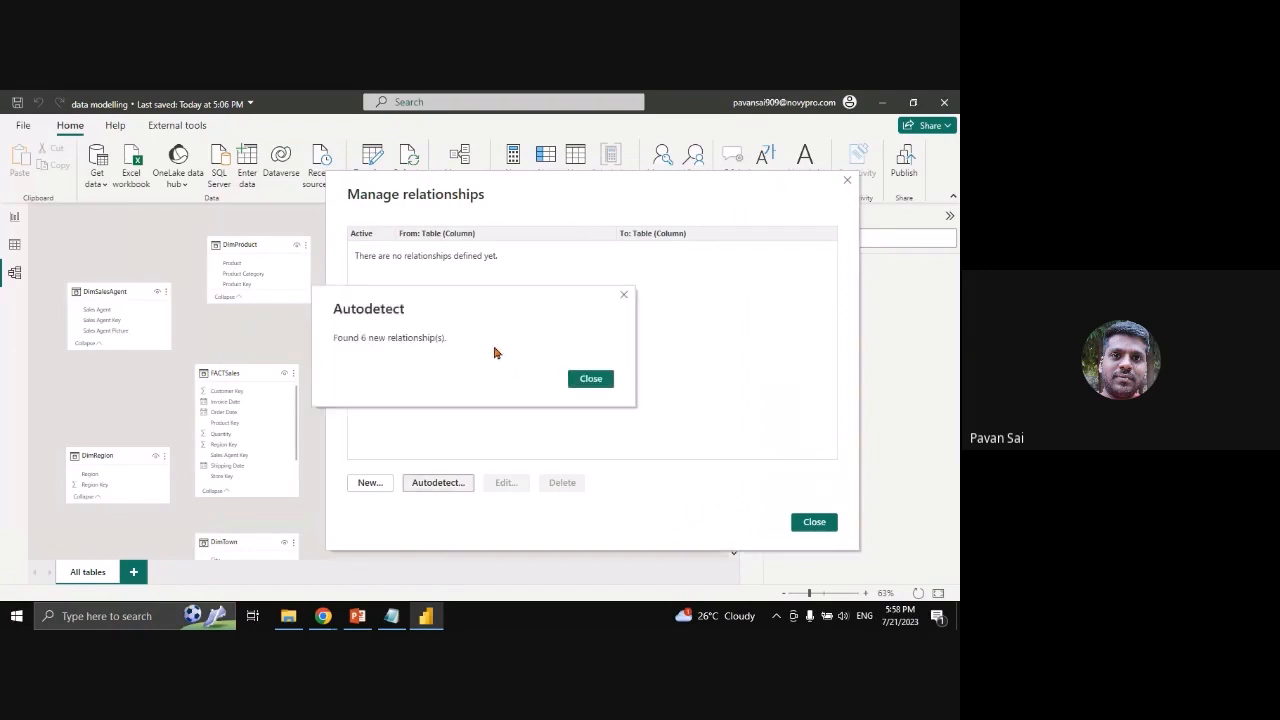
pyautogui.click(588, 381)
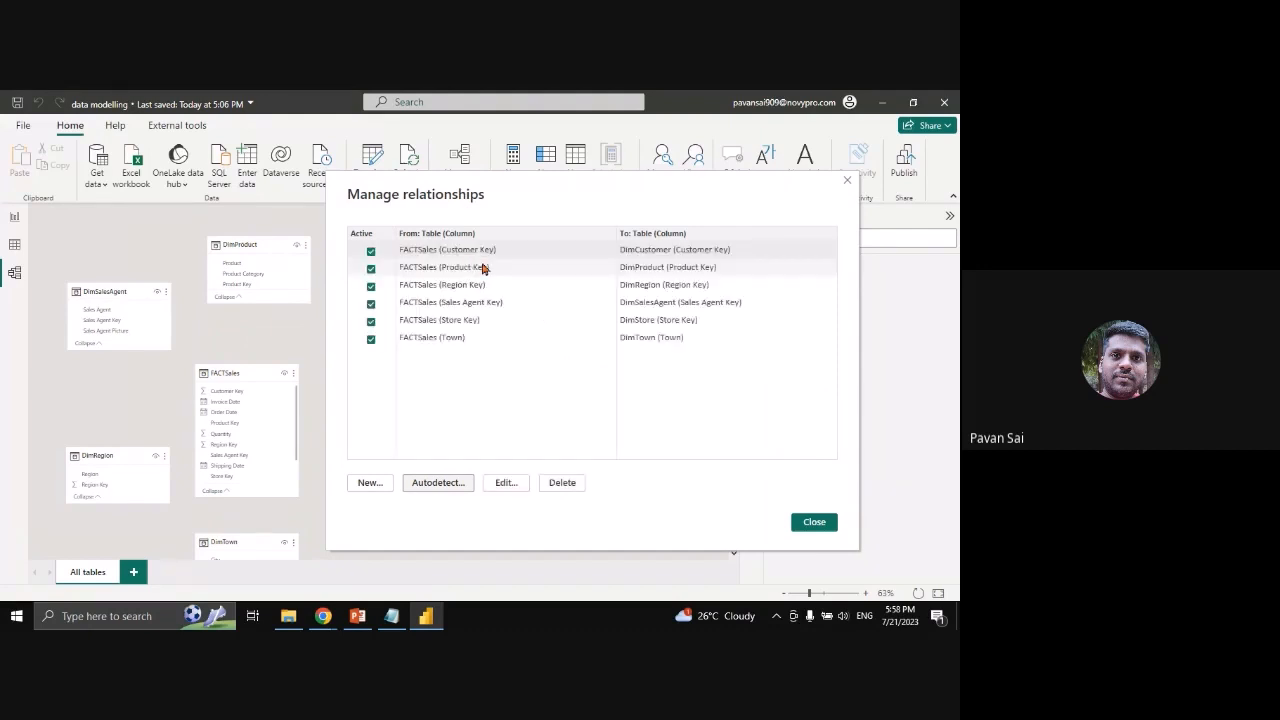
pyautogui.moveTo(482, 268); pyautogui.dragTo(477, 334)
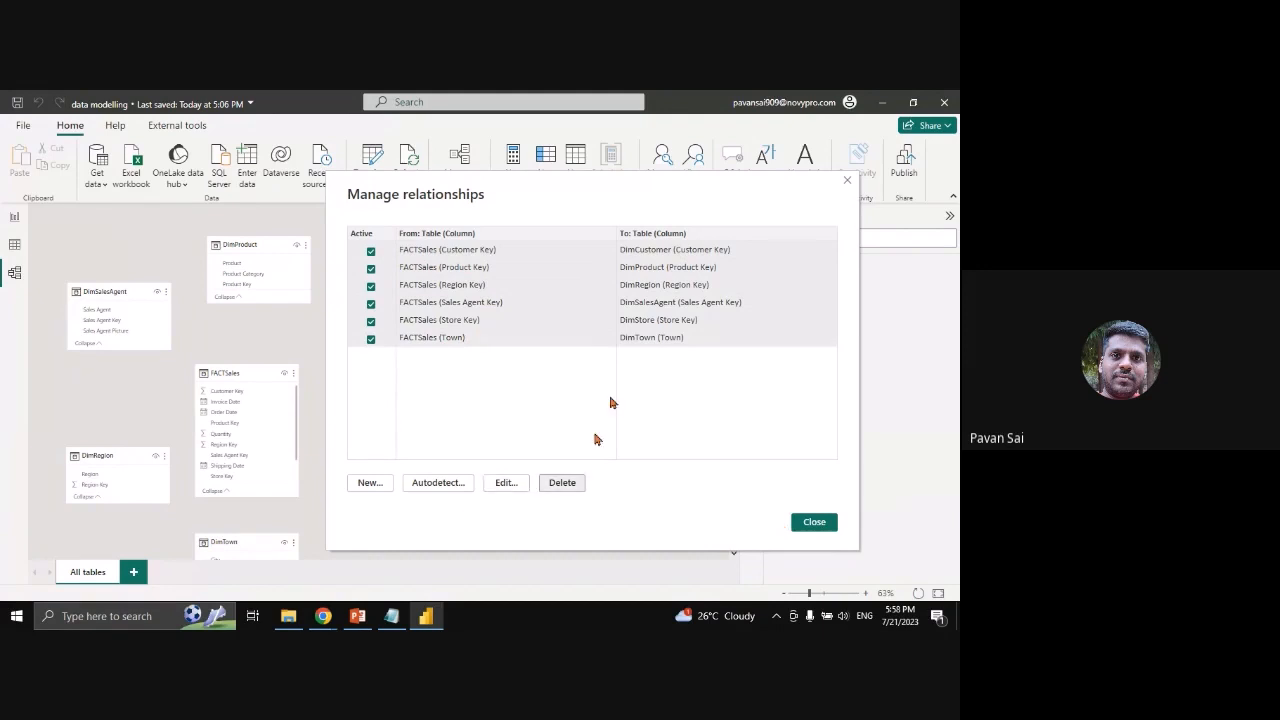
pyautogui.click(659, 383)
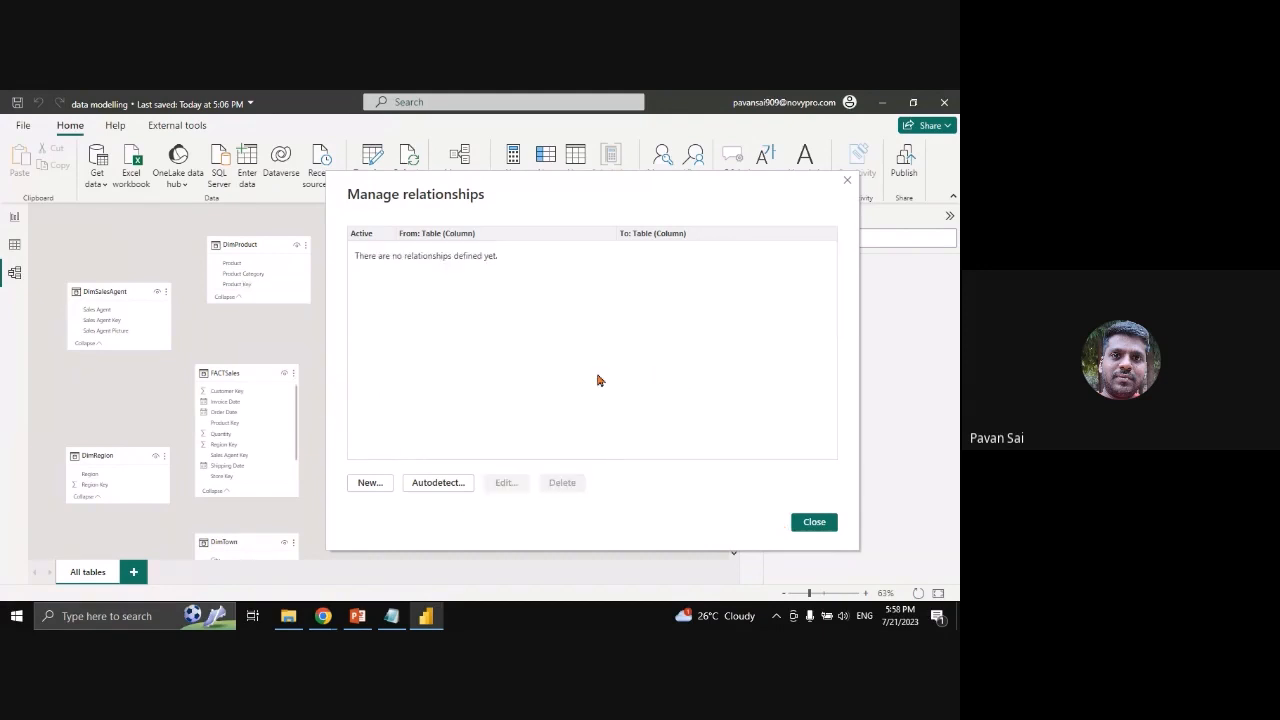
# Create an active many-to-one relationship from FACTSales to DimCustomer on Customer Key with single cross filter direction
pyautogui.click(371, 484)
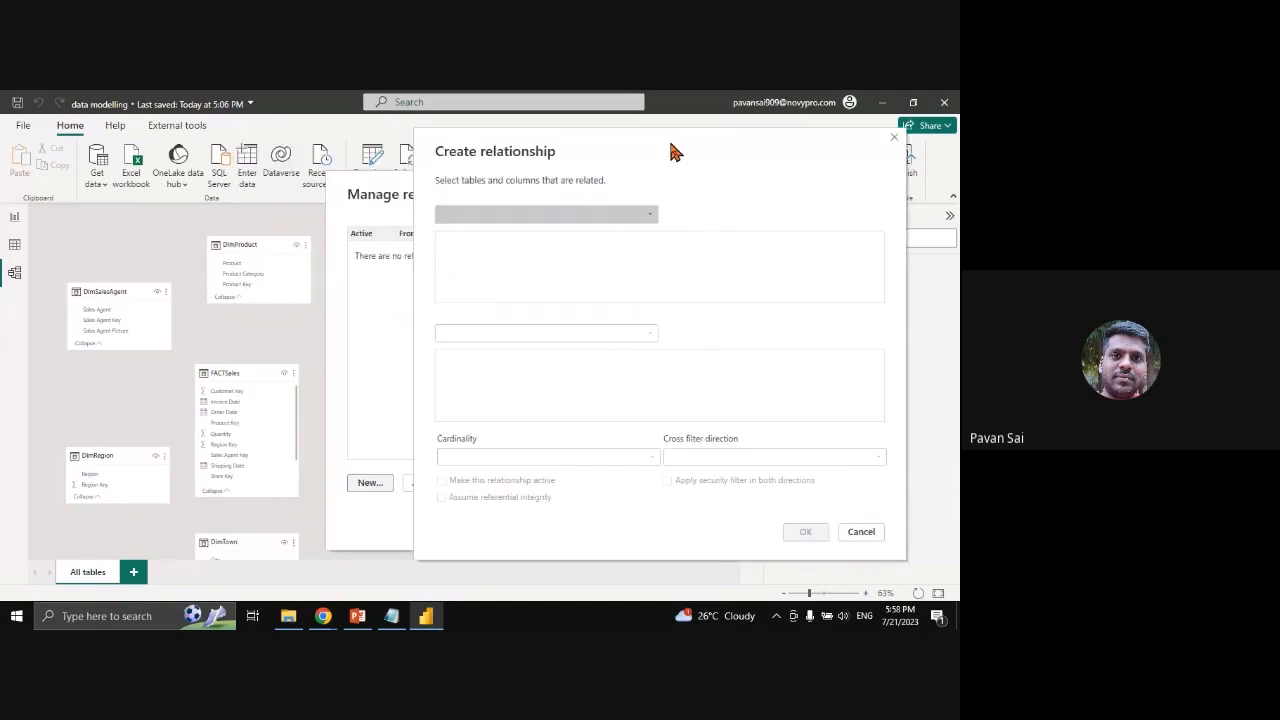
pyautogui.moveTo(670, 143); pyautogui.dragTo(627, 145)
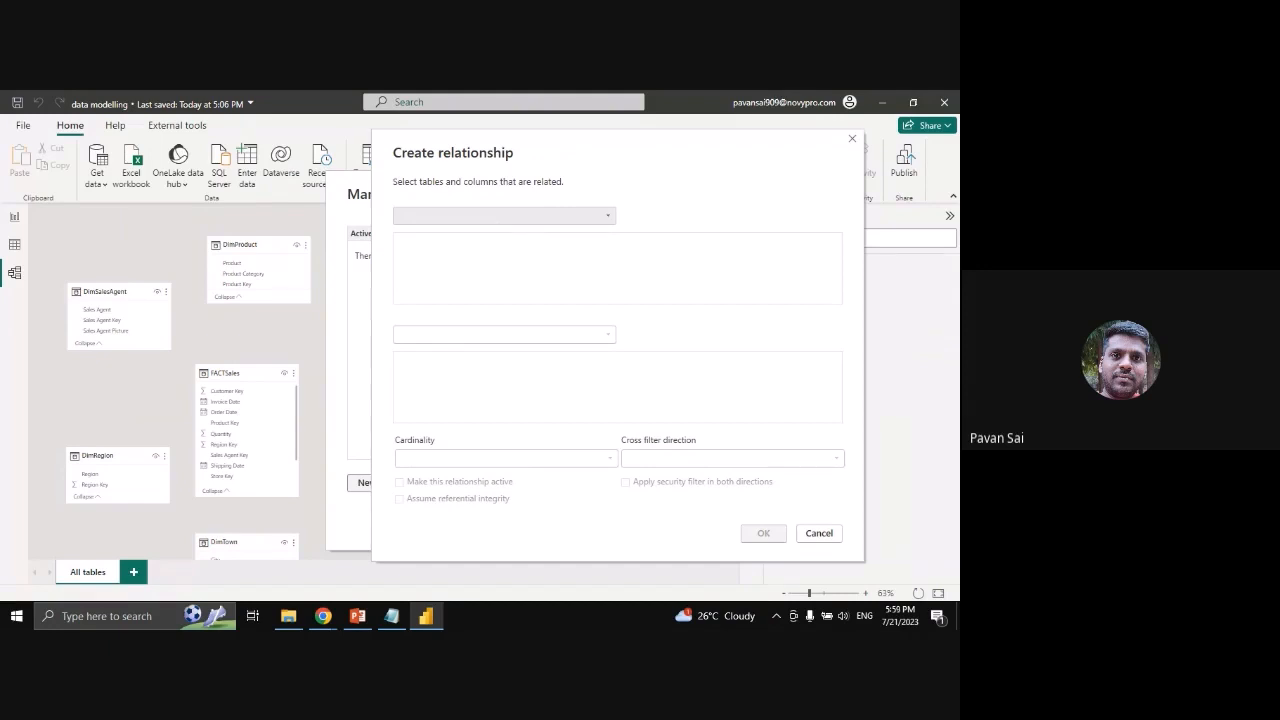
pyautogui.click(487, 219)
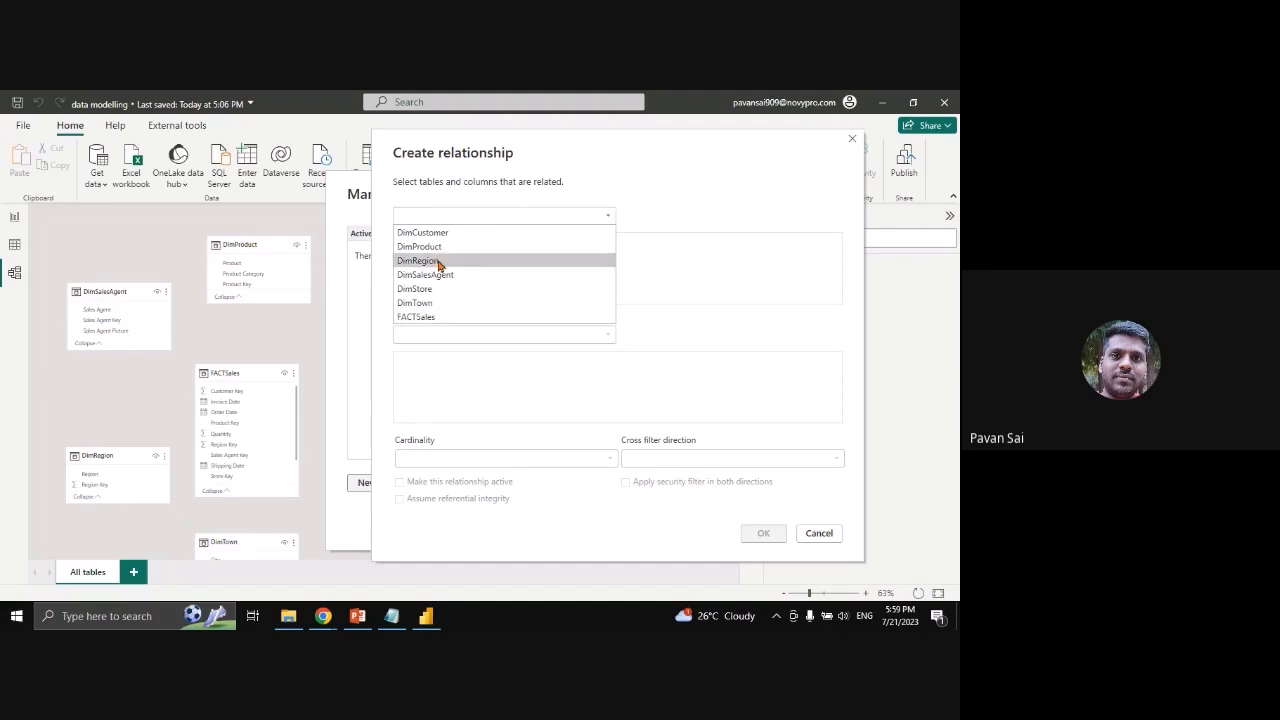
pyautogui.click(432, 319)
pyautogui.click(435, 334)
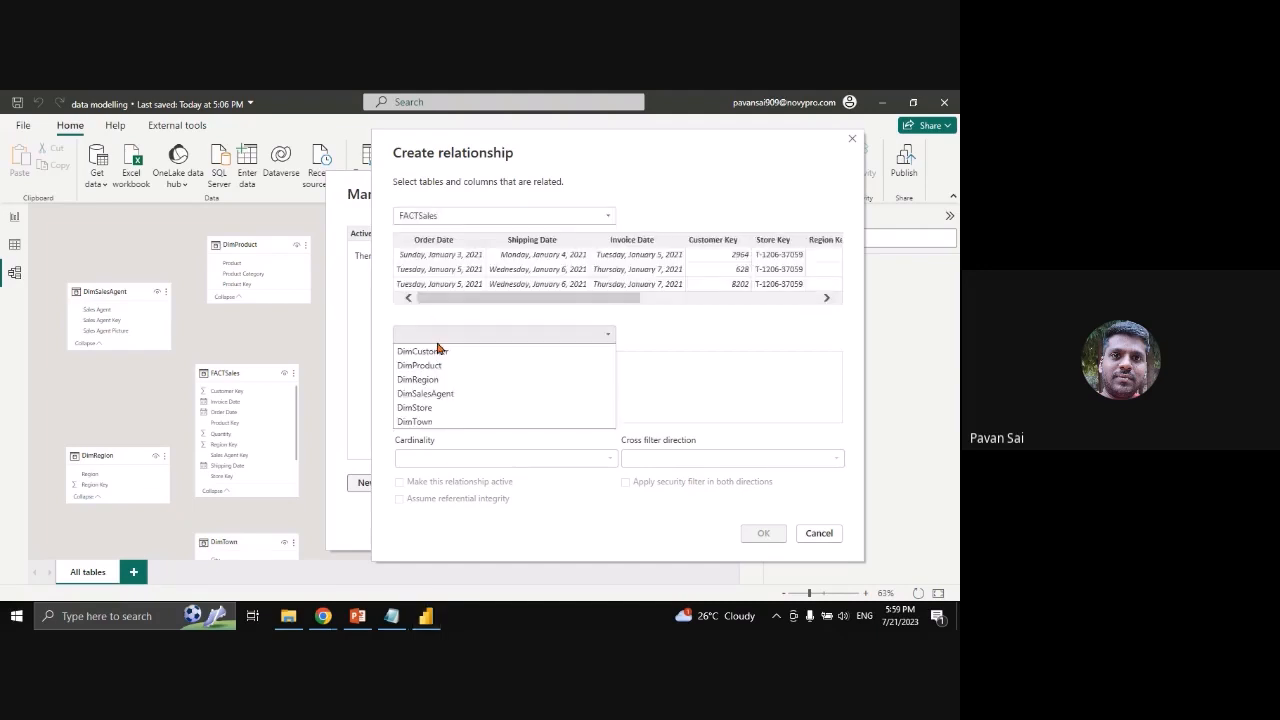
pyautogui.click(445, 361)
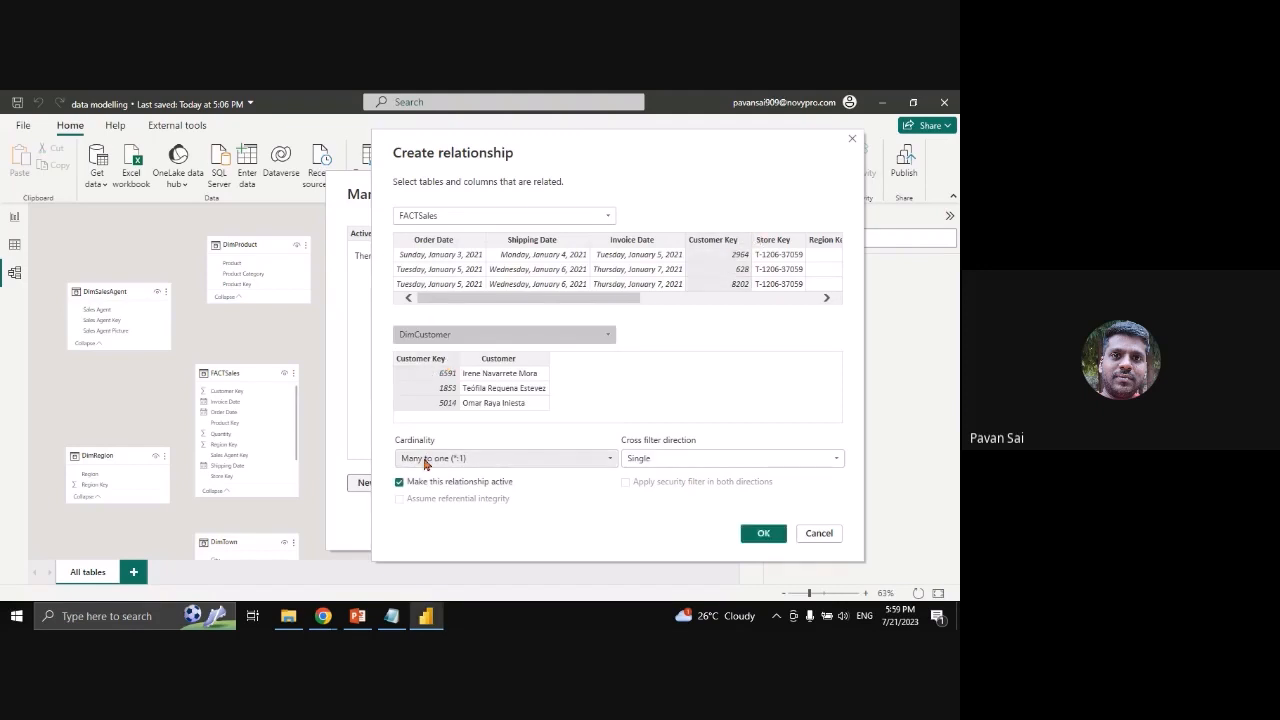
pyautogui.click(766, 535)
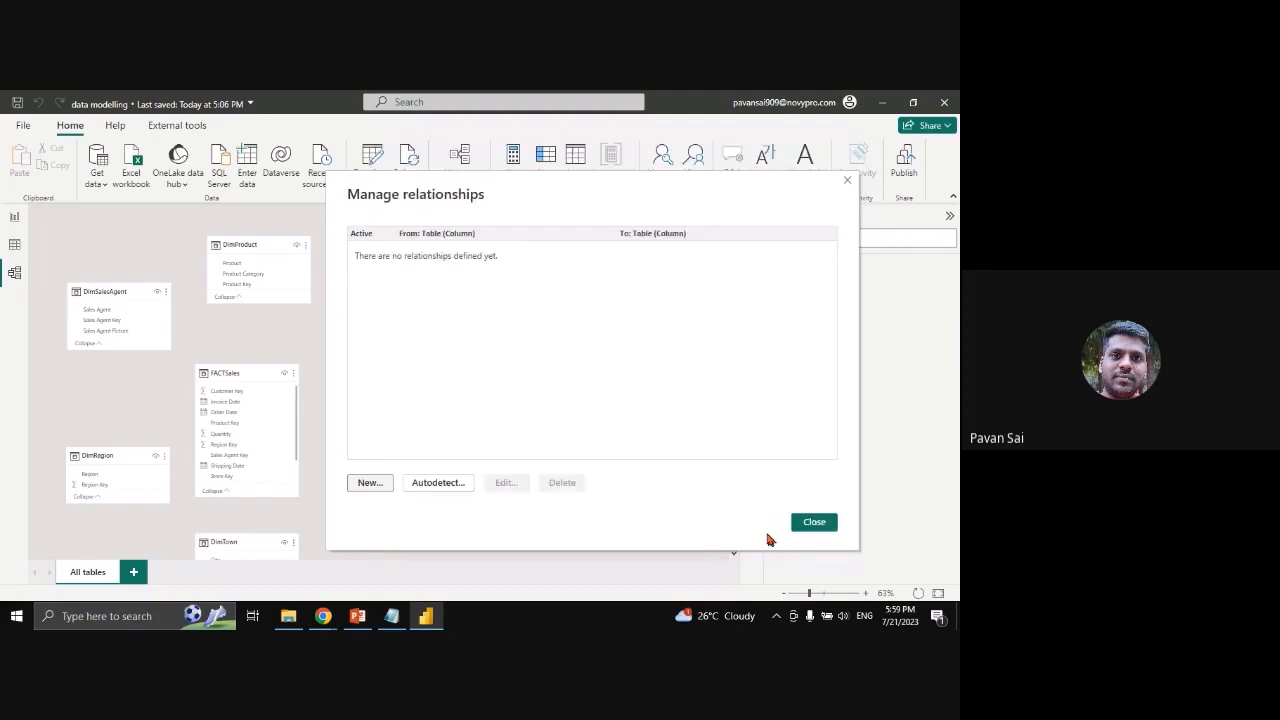
# Create an active many-to-one relationship from FACTSales to DimProduct on Product Key with single cross filter direction
pyautogui.click(370, 483)
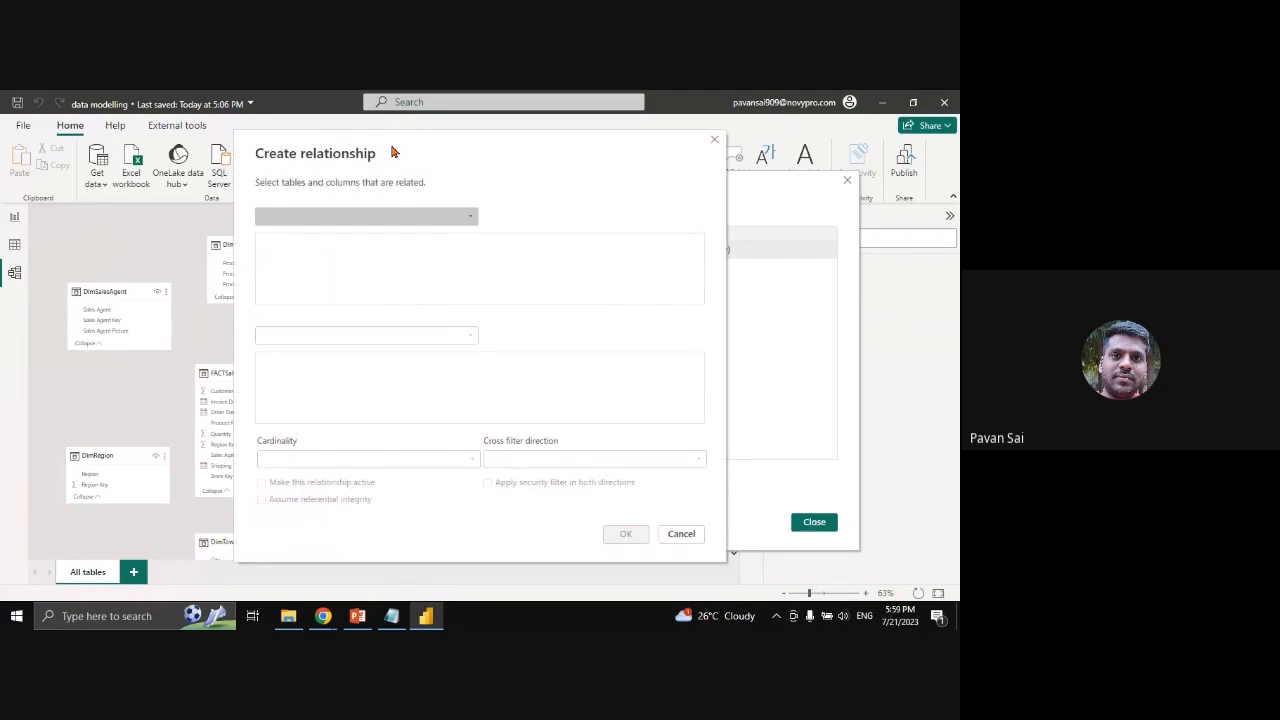
pyautogui.click(379, 217)
pyautogui.click(312, 317)
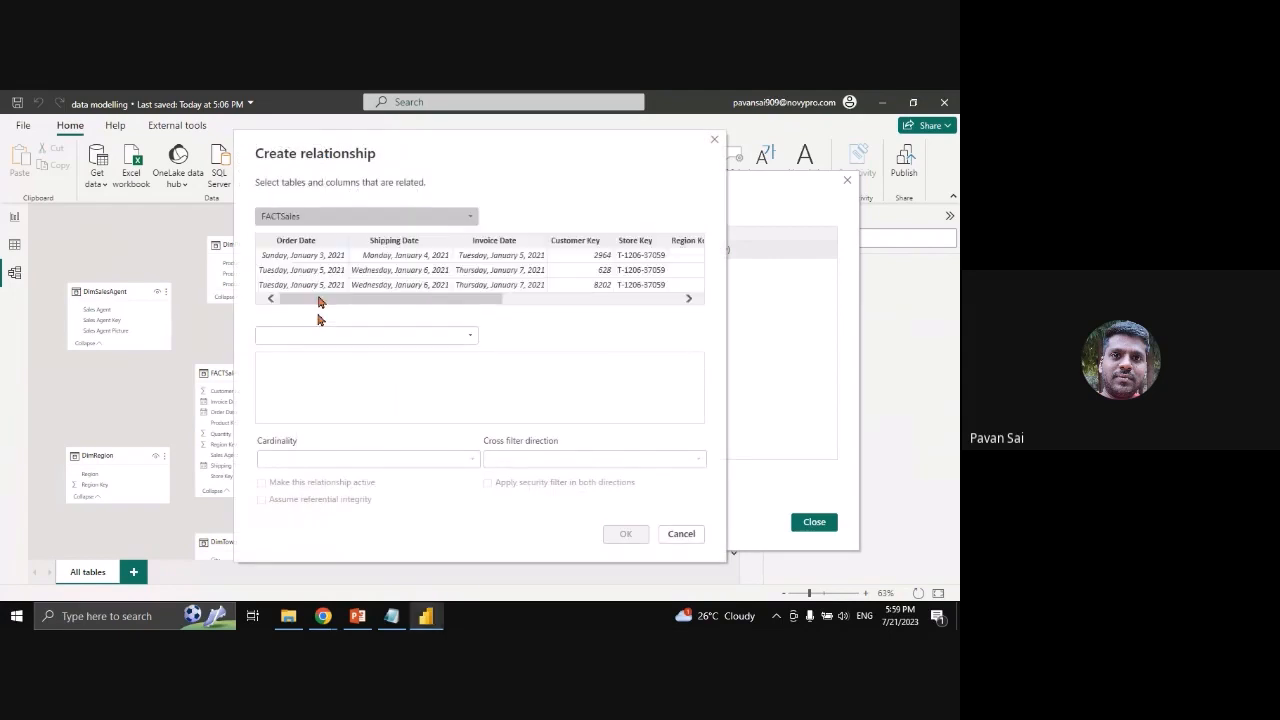
pyautogui.click(319, 335)
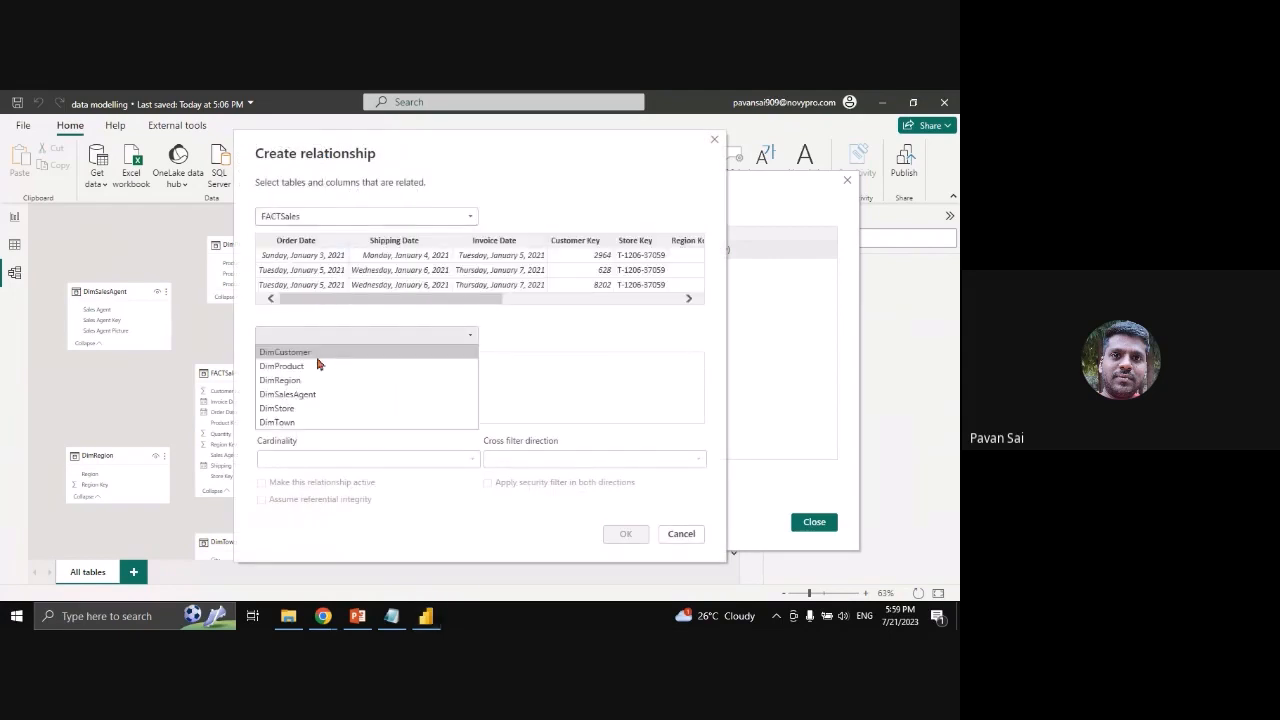
pyautogui.click(300, 366)
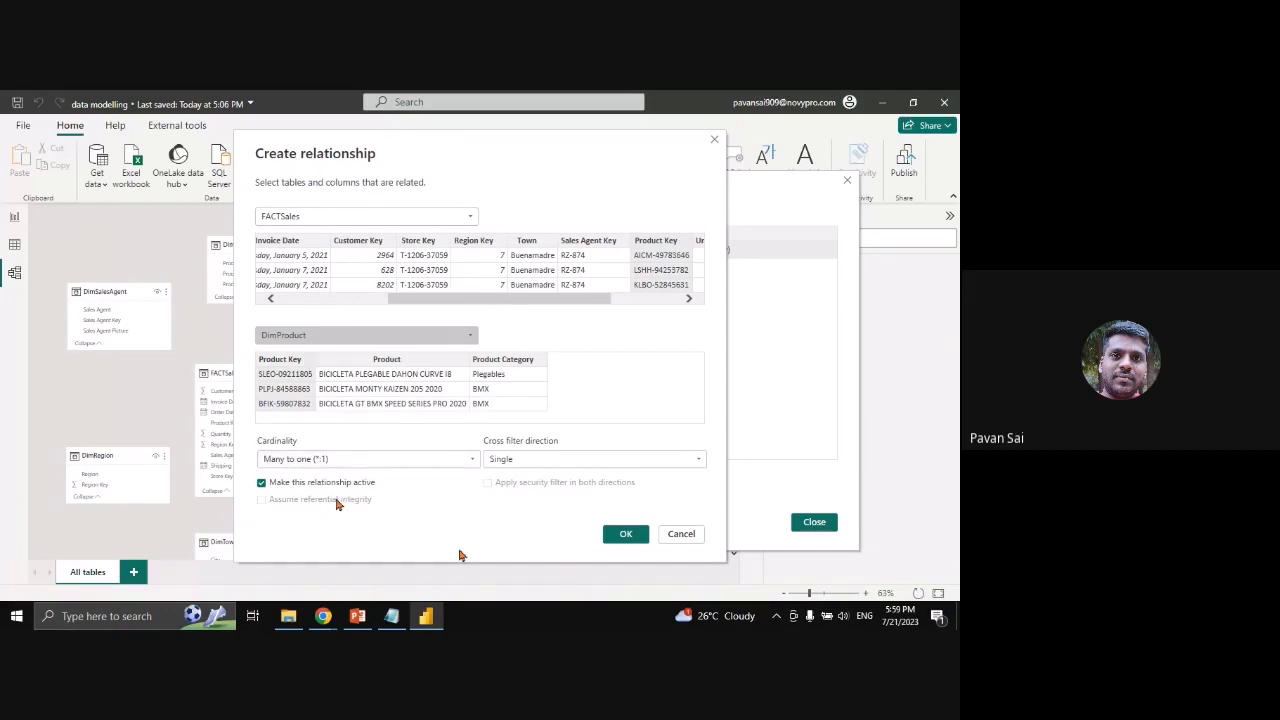
pyautogui.click(624, 533)
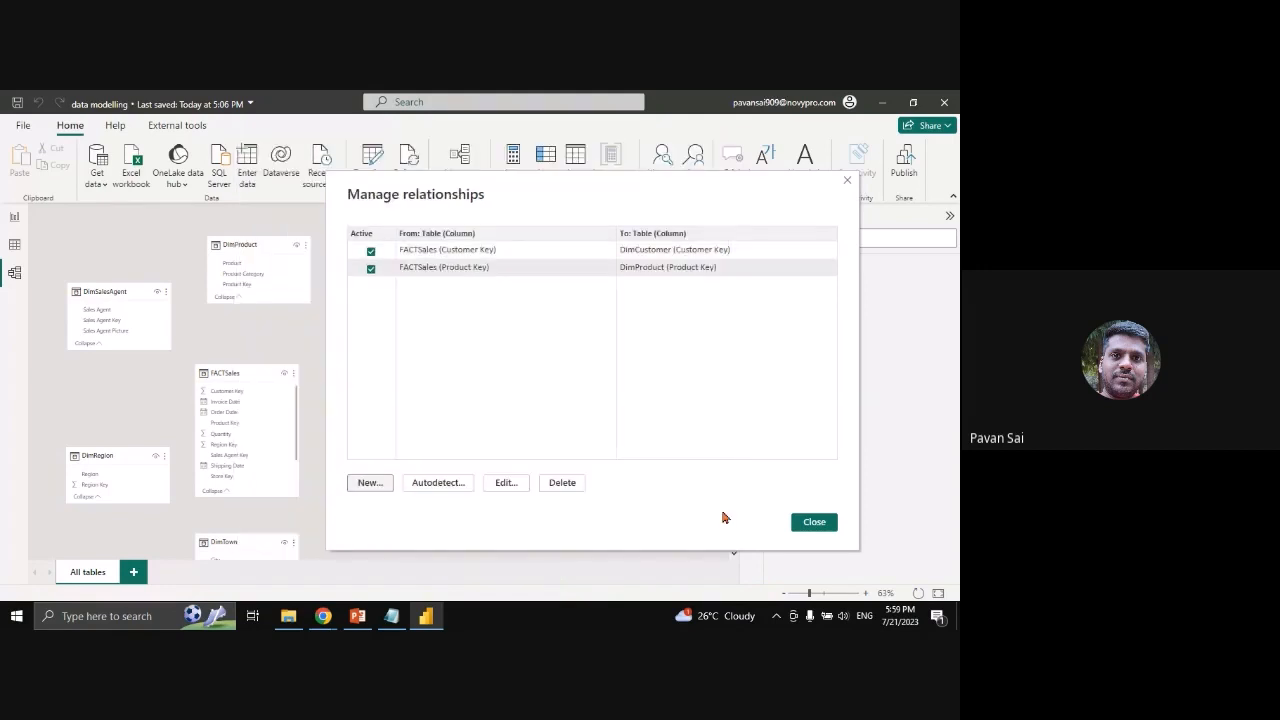
# Create an active many-to-one relationship from FACTSales to DimRegion on Region Key with single cross filter direction
pyautogui.click(367, 483)
pyautogui.click(340, 216)
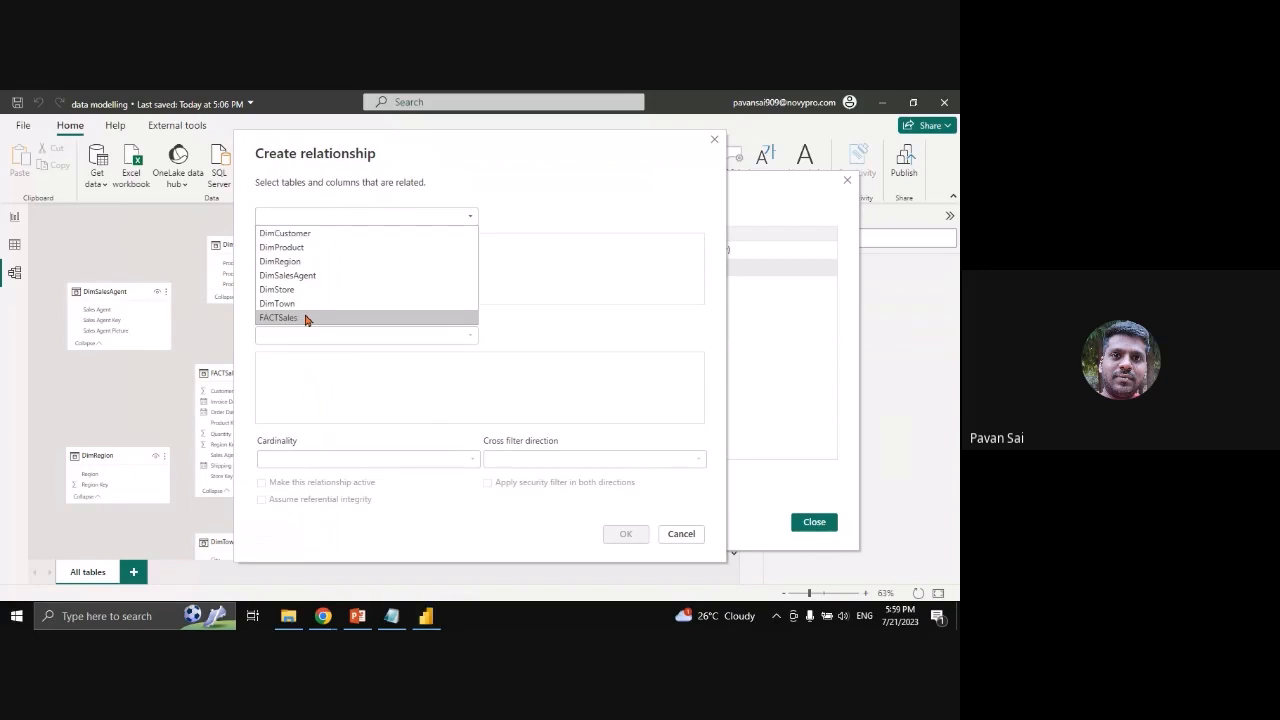
pyautogui.click(303, 317)
pyautogui.click(308, 333)
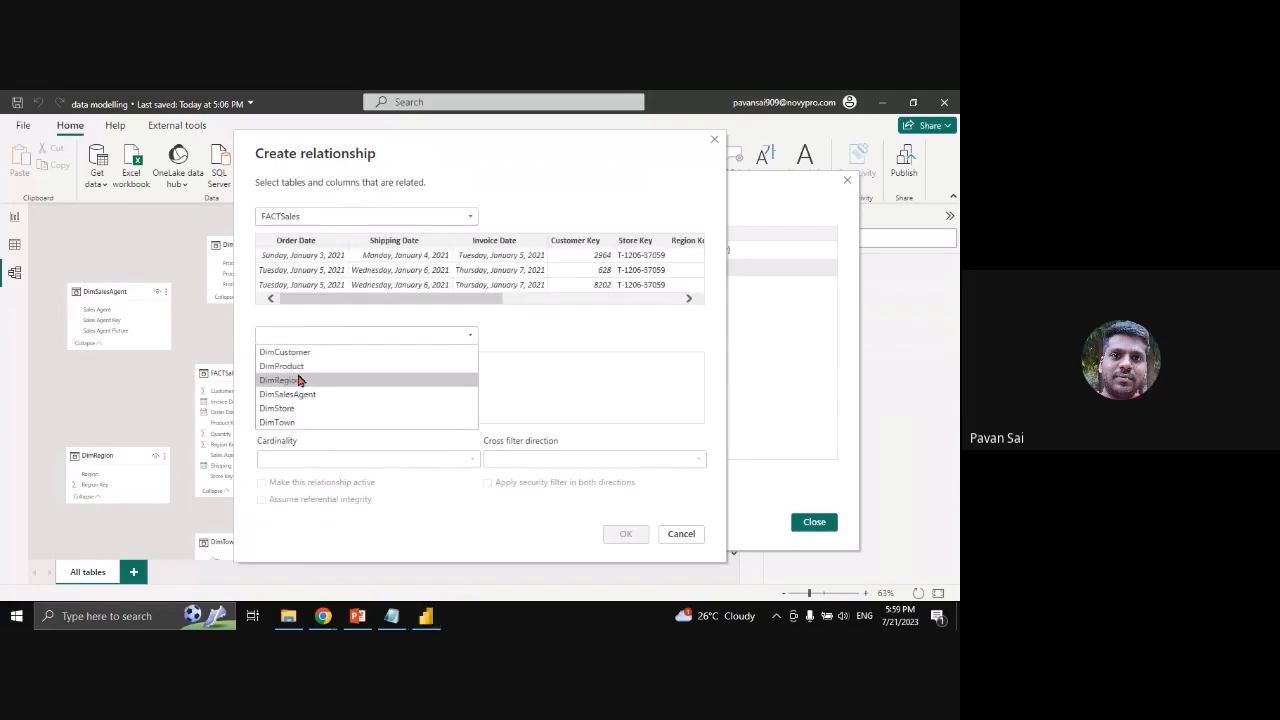
pyautogui.click(299, 380)
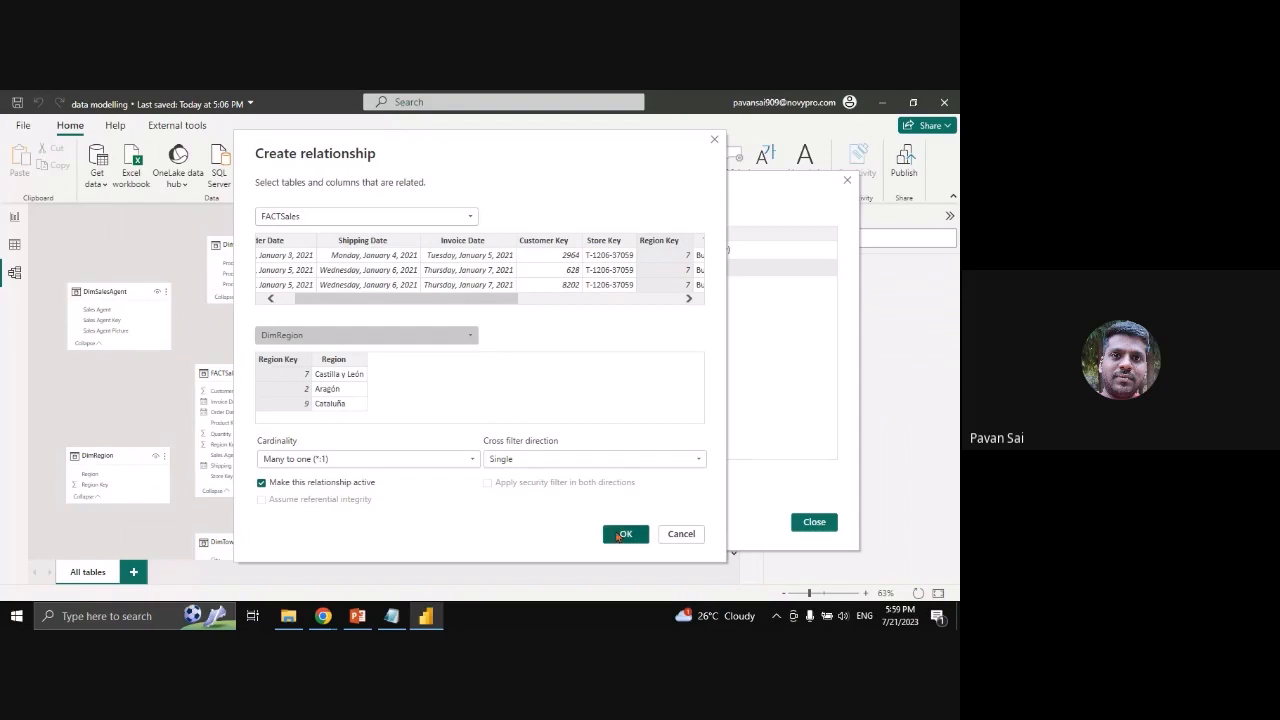
pyautogui.click(624, 534)
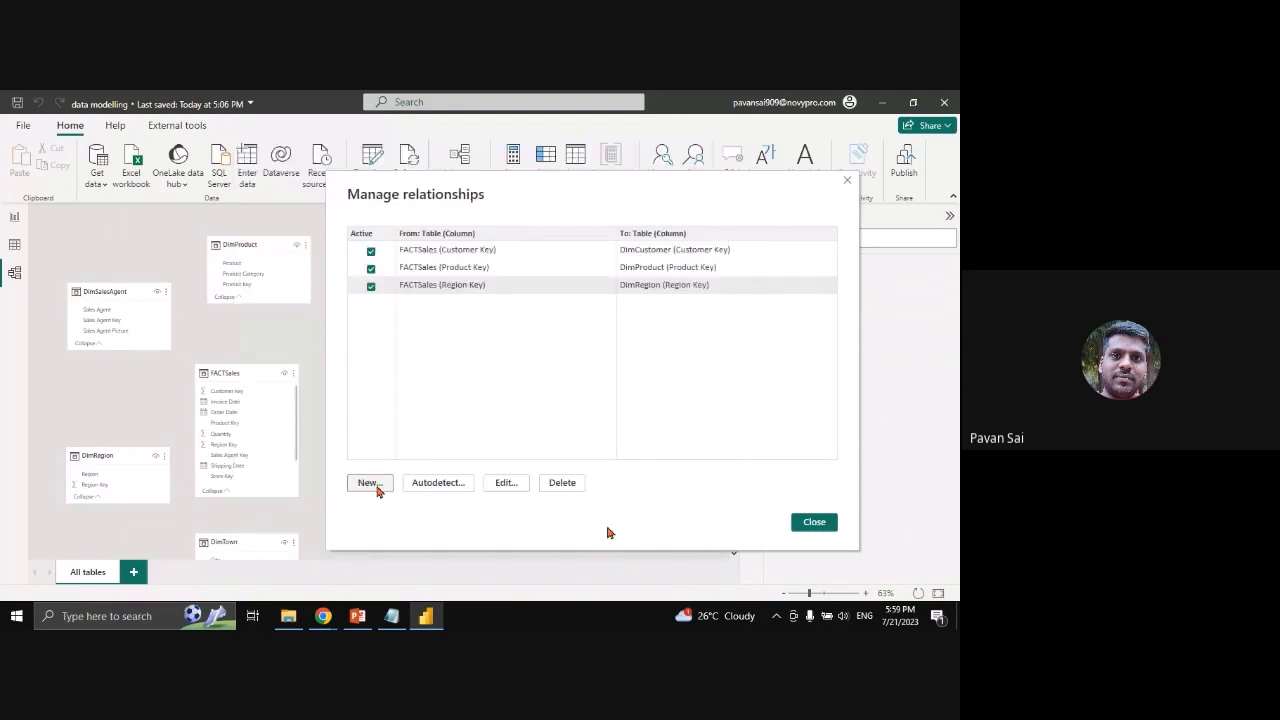
# Create an active many-to-one relationship from FACTSales to DimSalesAgent on Sales Agent Key with single cross filter direction
pyautogui.click(369, 483)
pyautogui.click(370, 218)
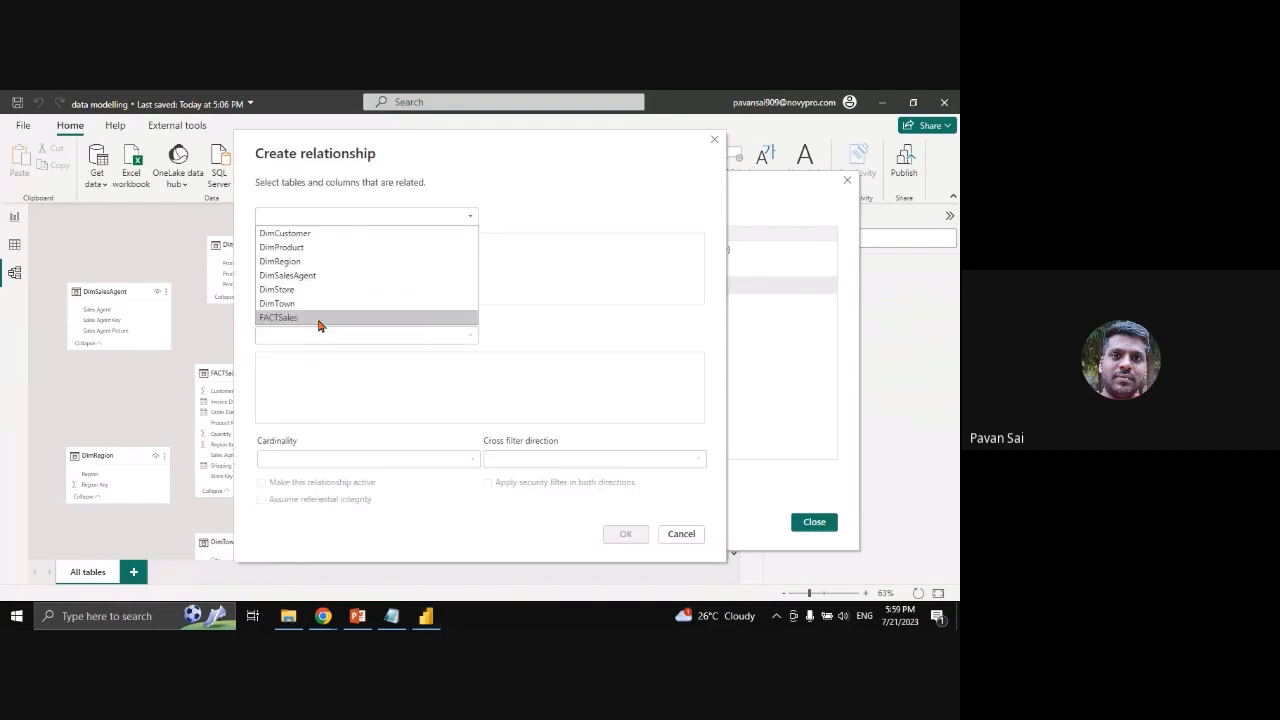
pyautogui.click(320, 320)
pyautogui.click(314, 336)
pyautogui.click(300, 395)
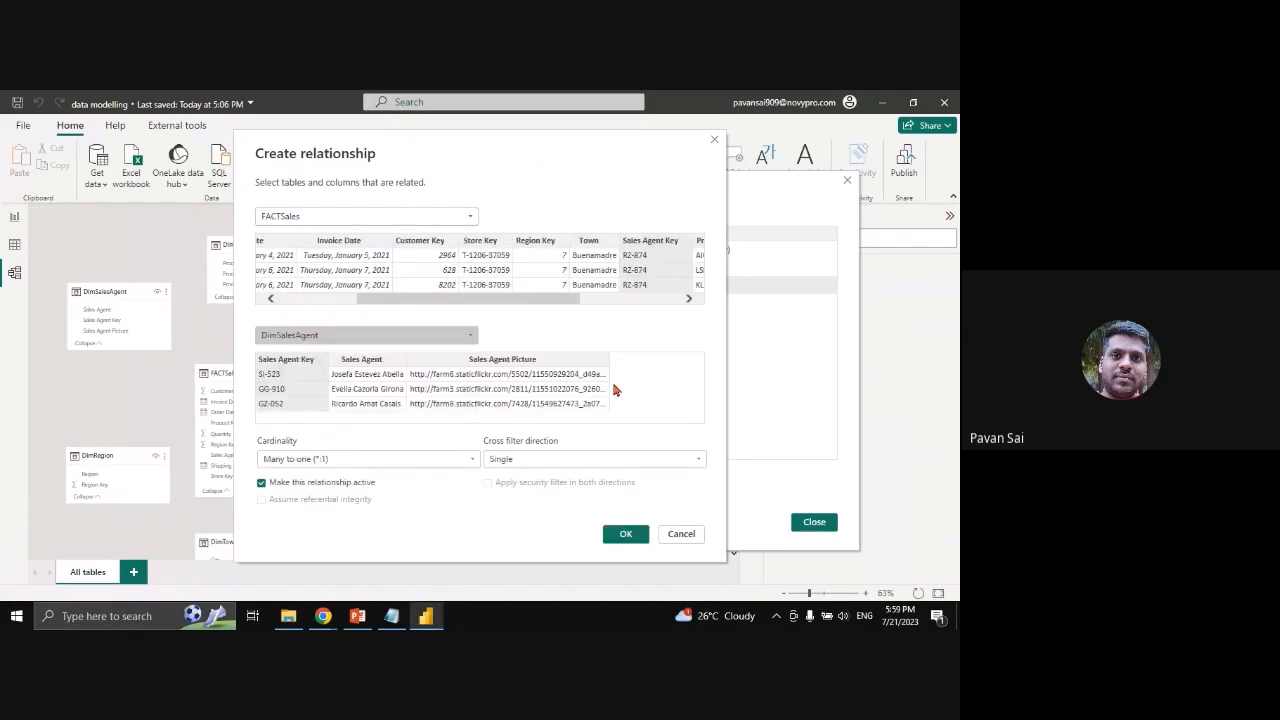
pyautogui.click(612, 535)
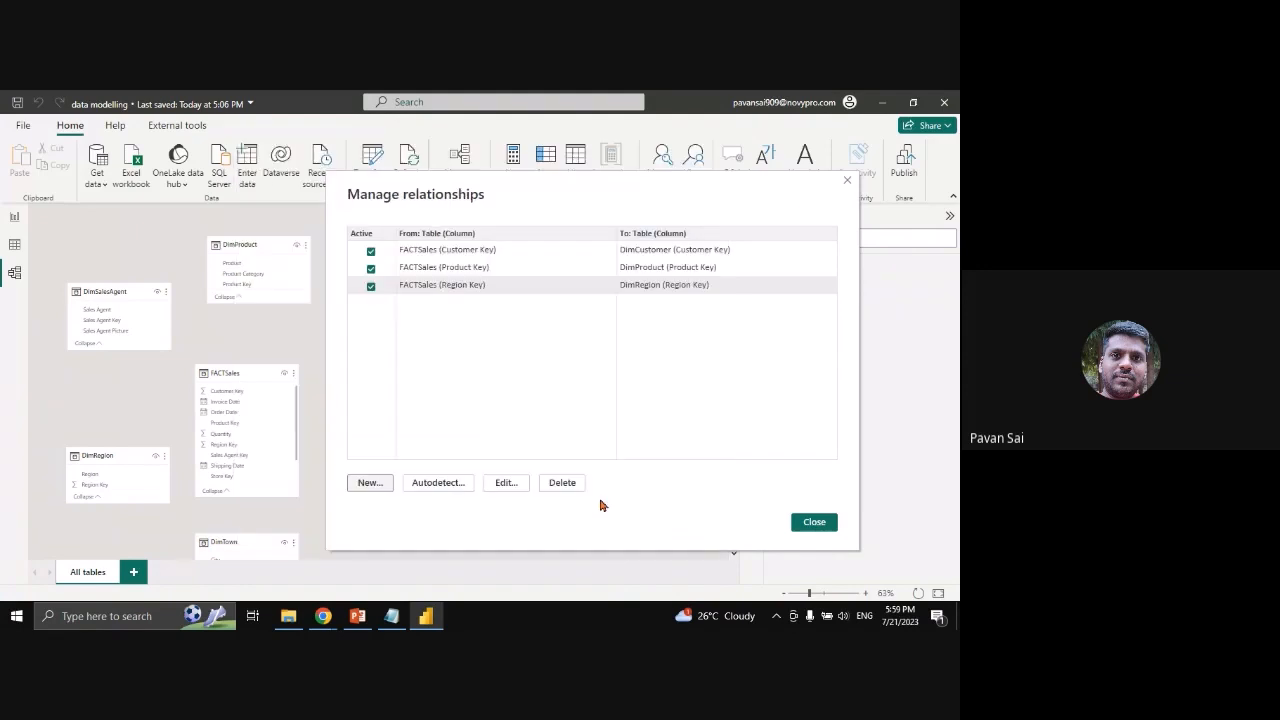
# Create an active many-to-one relationship from FACTSales to DimStore on Store Key with single cross filter direction
pyautogui.click(376, 486)
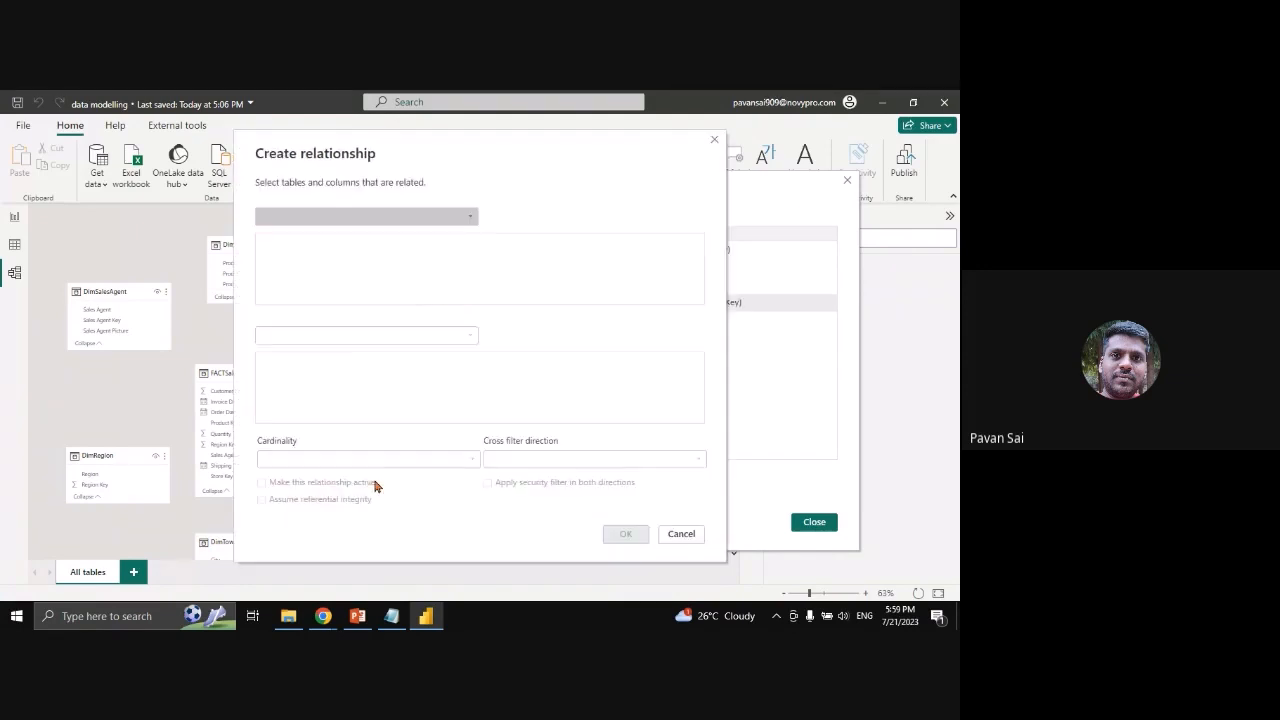
pyautogui.click(359, 220)
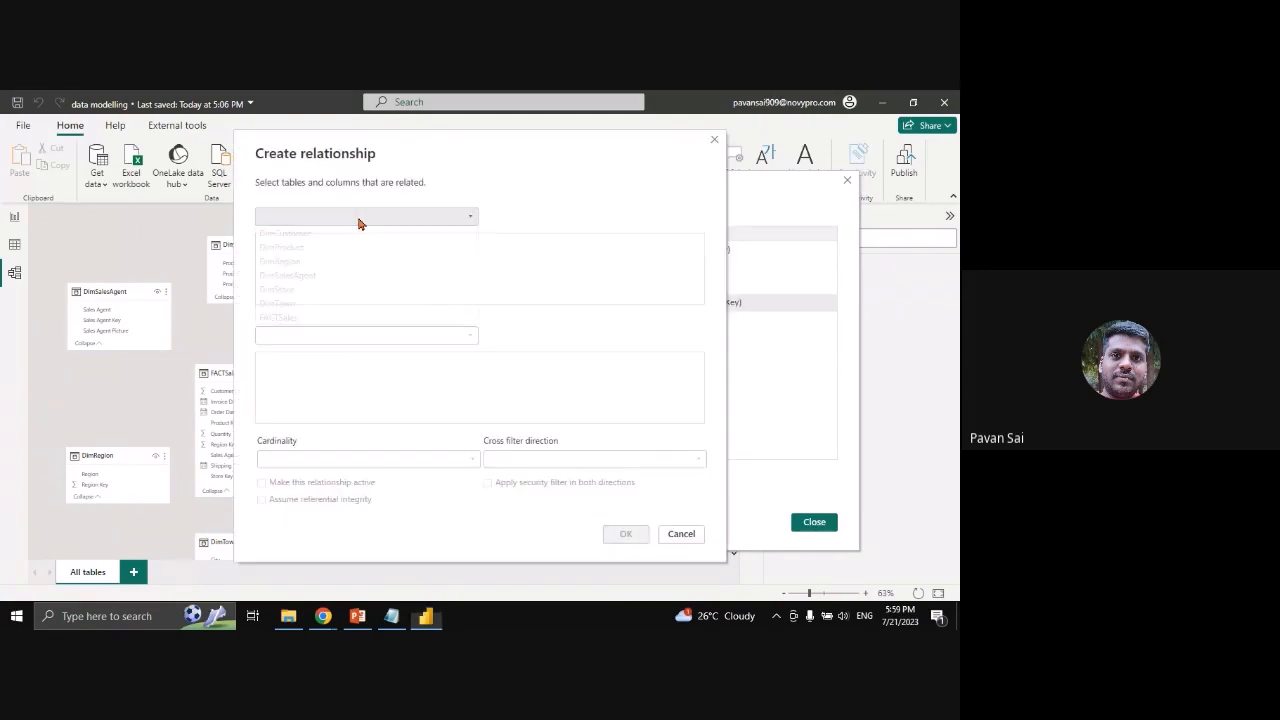
pyautogui.click(285, 317)
pyautogui.click(297, 337)
pyautogui.click(295, 410)
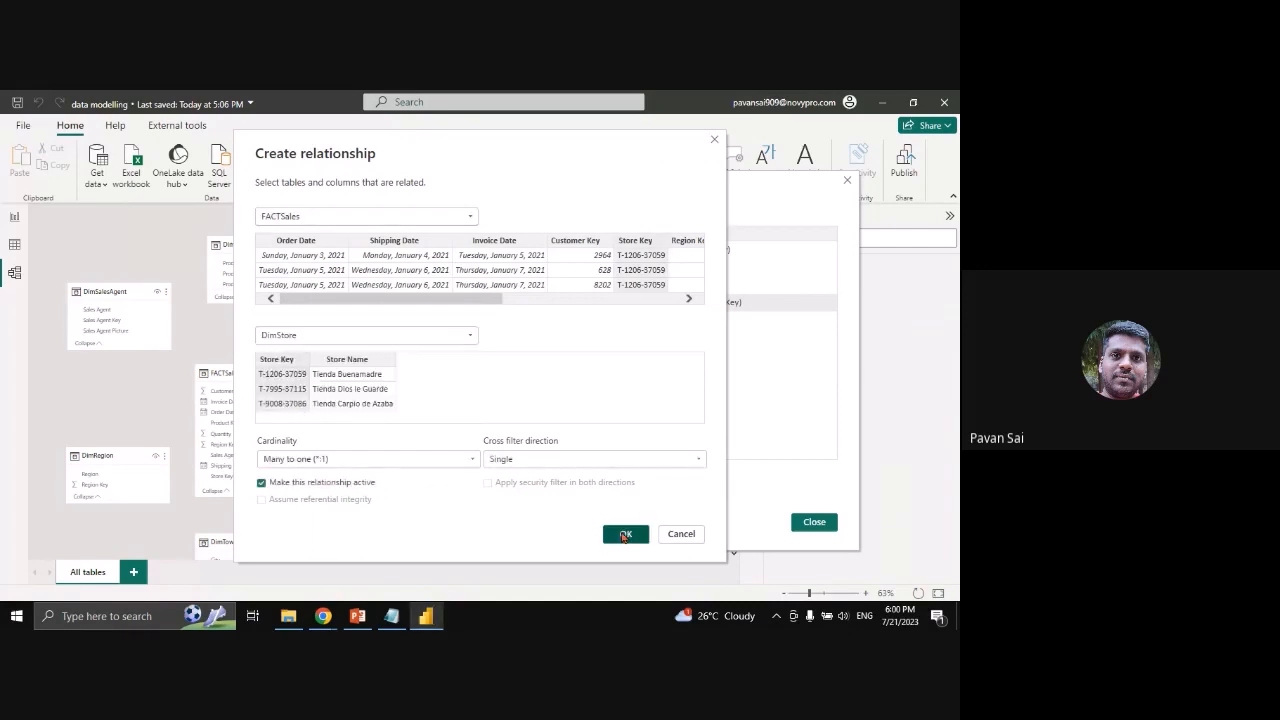
pyautogui.click(625, 535)
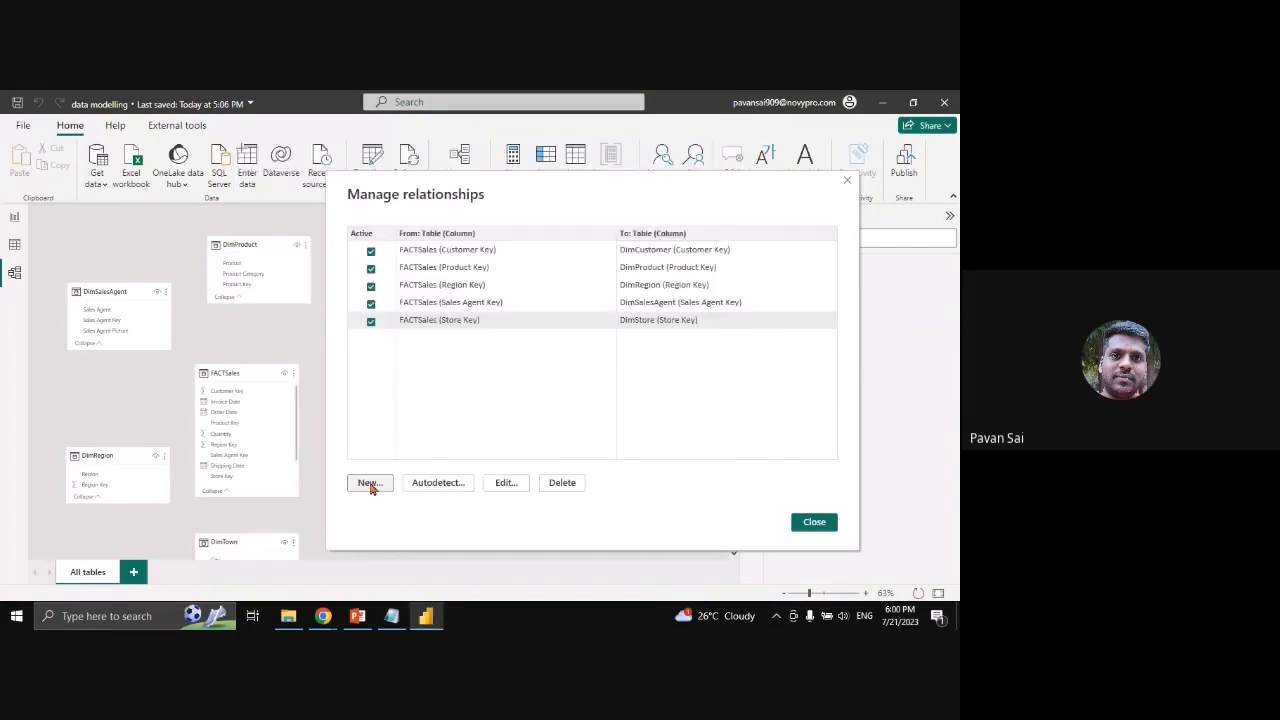
# Create an active many-to-one relationship from FACTSales to DimTown on Town, and close the relationship manager
pyautogui.click(371, 483)
pyautogui.click(365, 216)
pyautogui.click(305, 341)
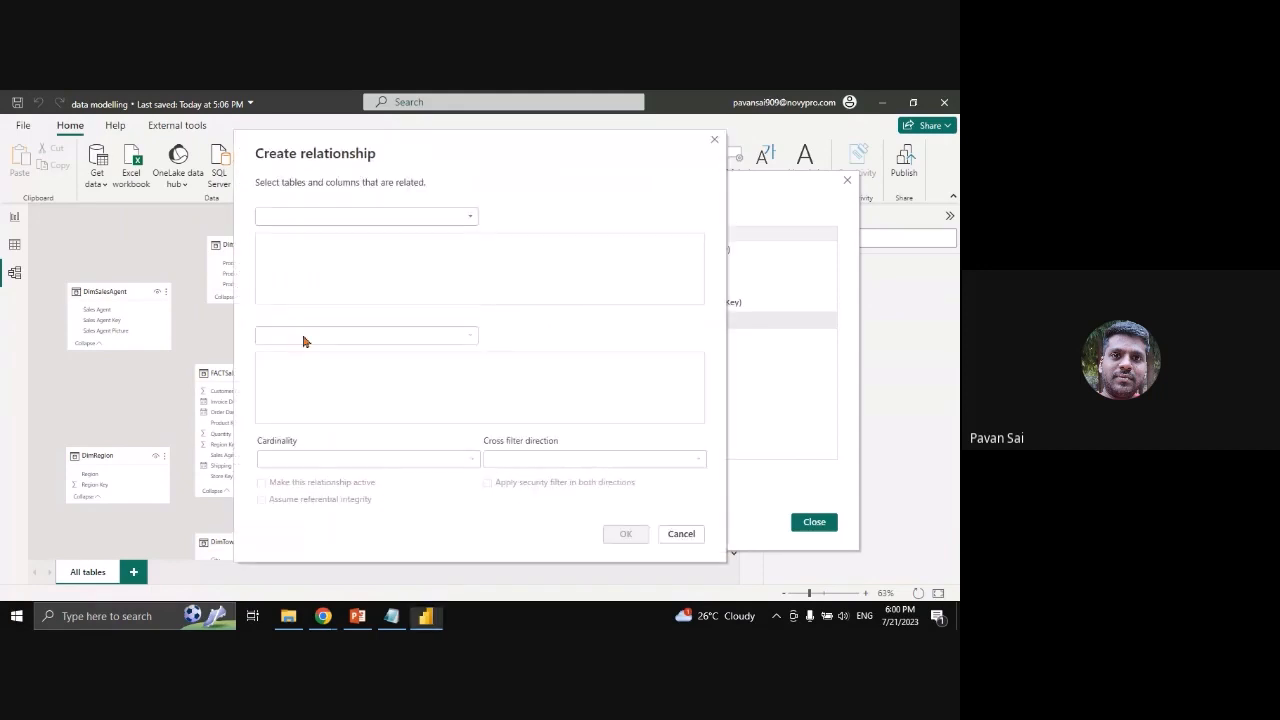
pyautogui.click(305, 338)
pyautogui.click(312, 422)
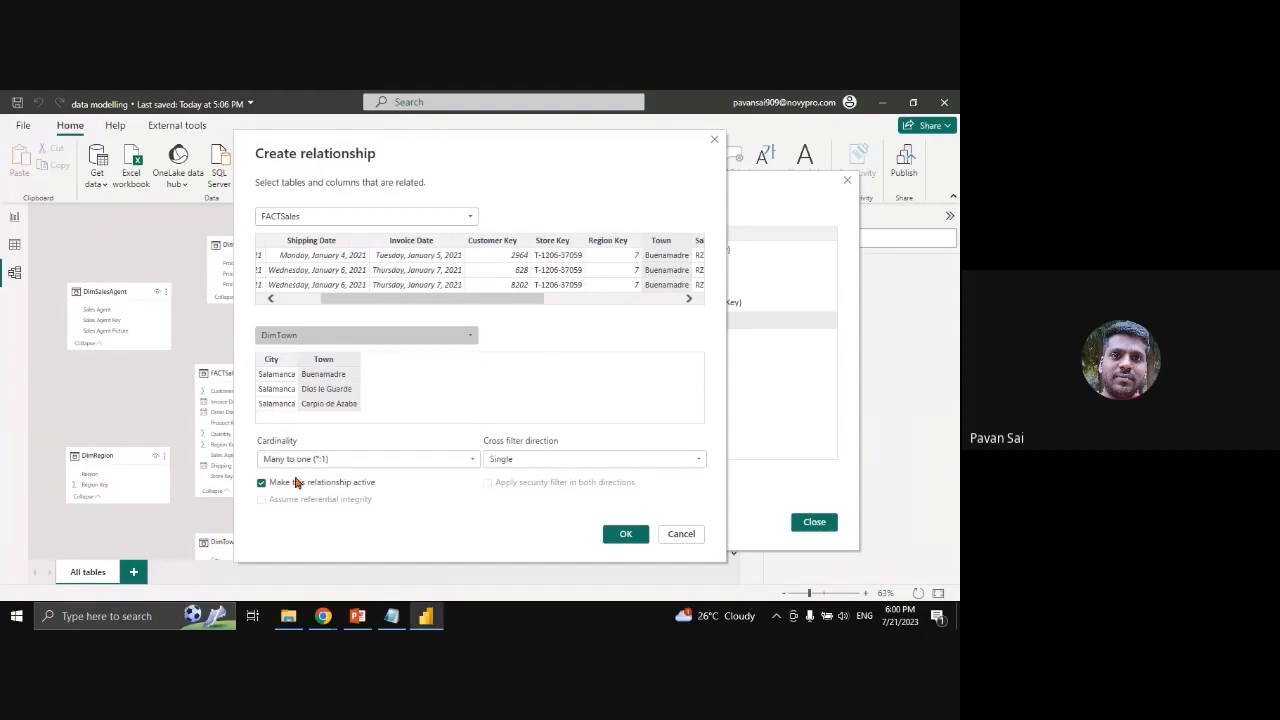
pyautogui.click(624, 536)
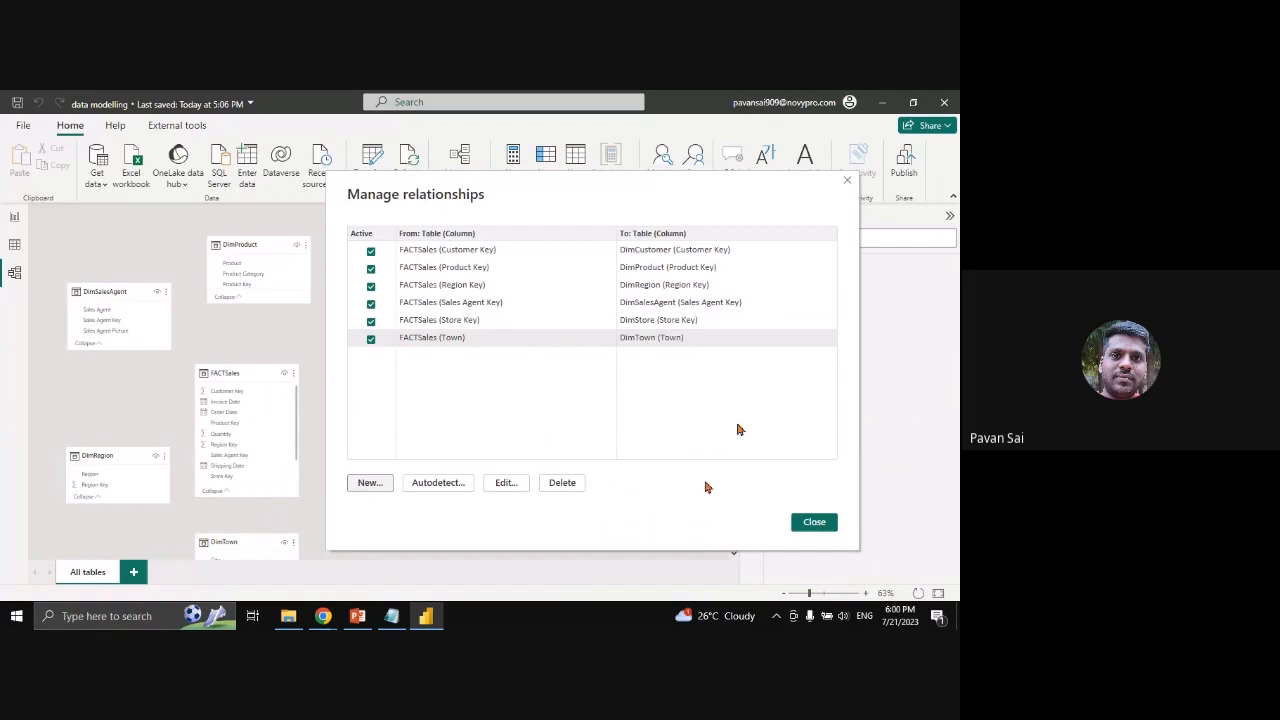
pyautogui.click(817, 528)
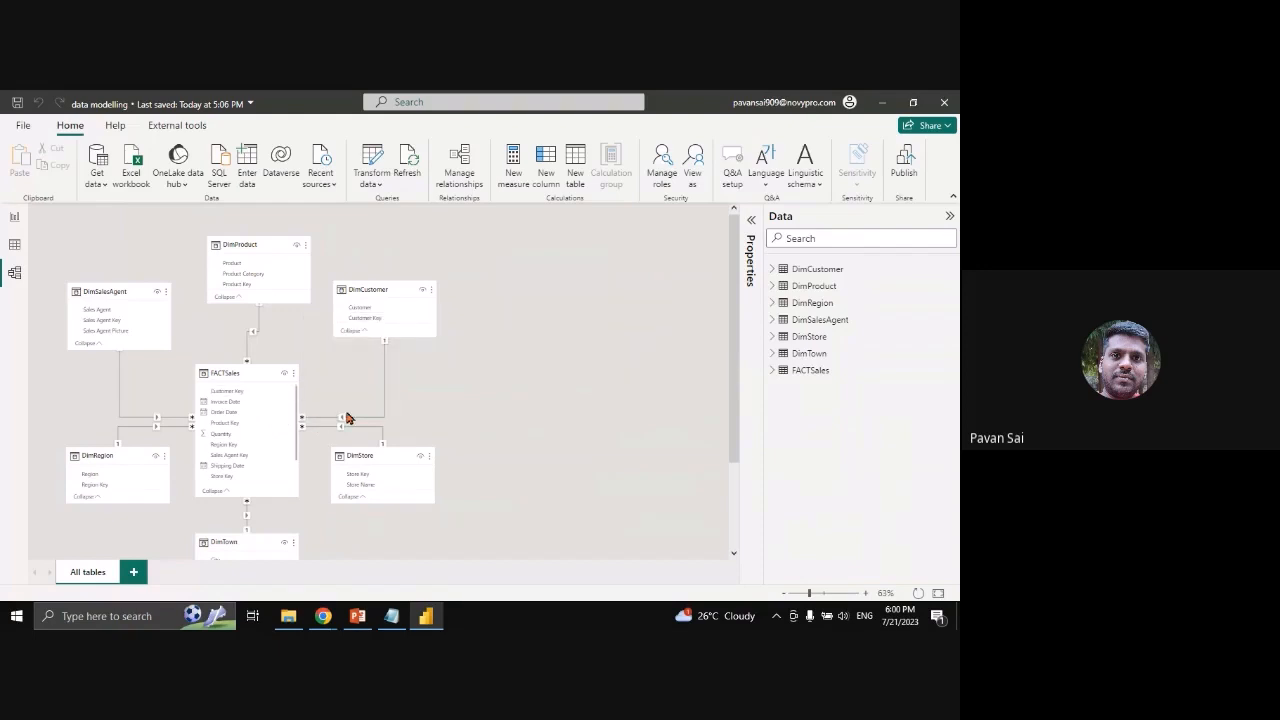
pyautogui.scroll(-1, 296, 412)
pyautogui.scroll(-2, 296, 412)
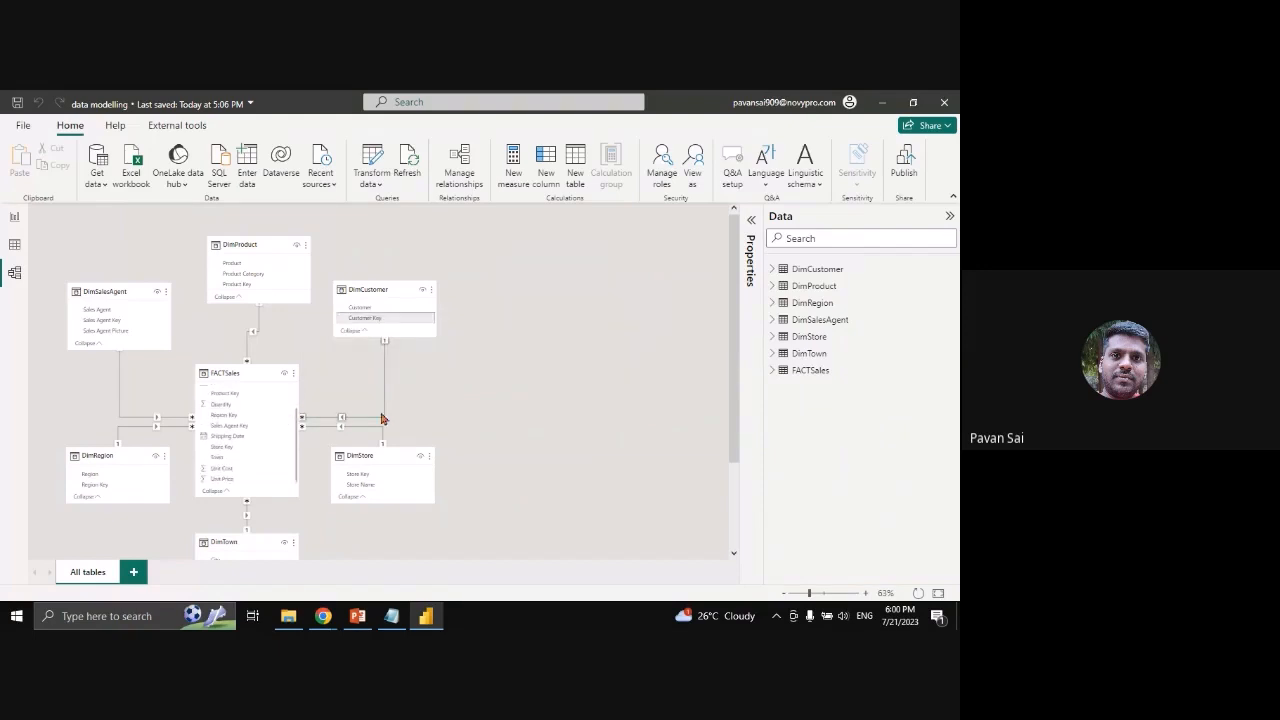
pyautogui.scroll(-1, 456, 452)
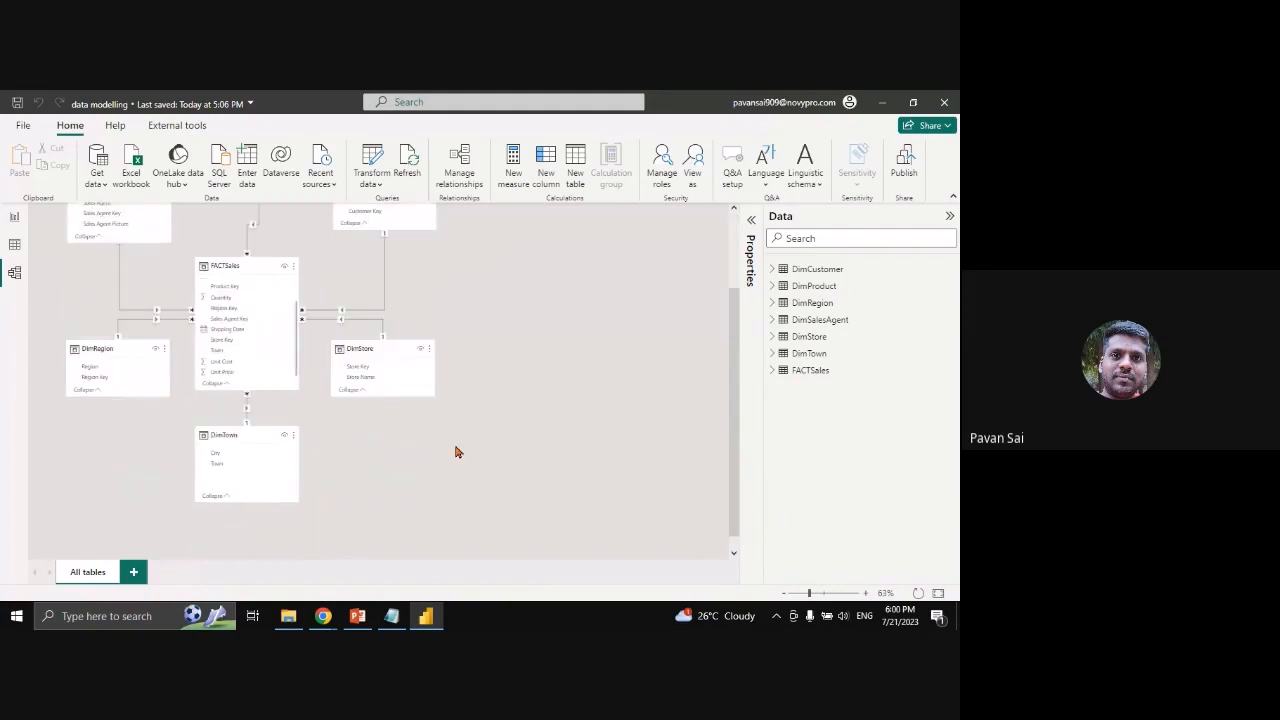
pyautogui.scroll(1, 377, 380)
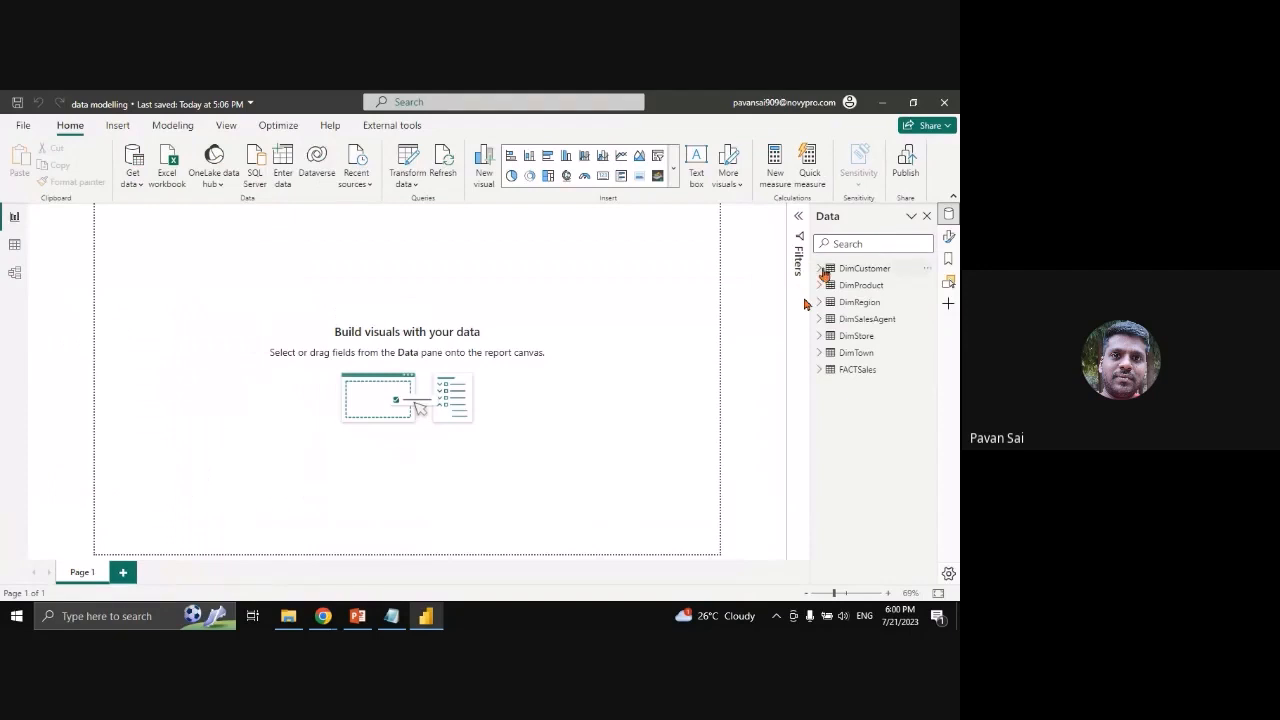
# Create a visual on report Page 1 from DimCustomer's Customer field and enlarge its frame
pyautogui.click(821, 269)
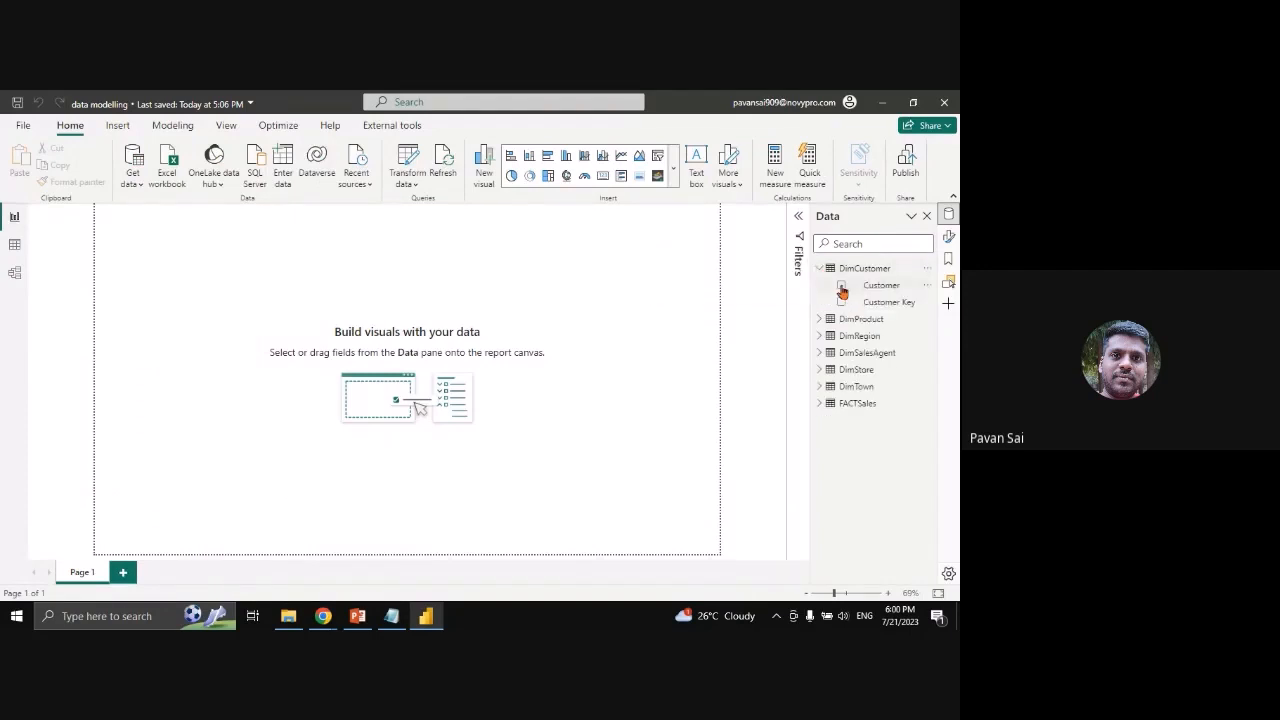
pyautogui.click(841, 286)
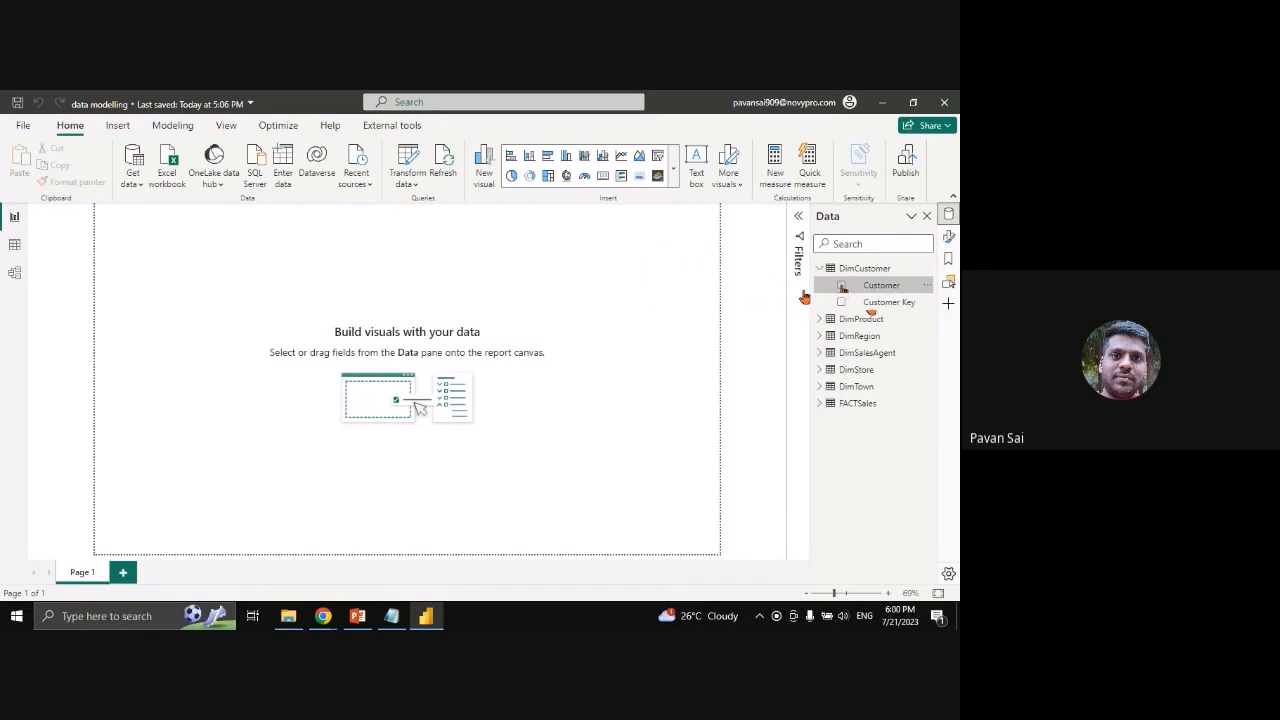
pyautogui.moveTo(158, 285); pyautogui.dragTo(287, 359)
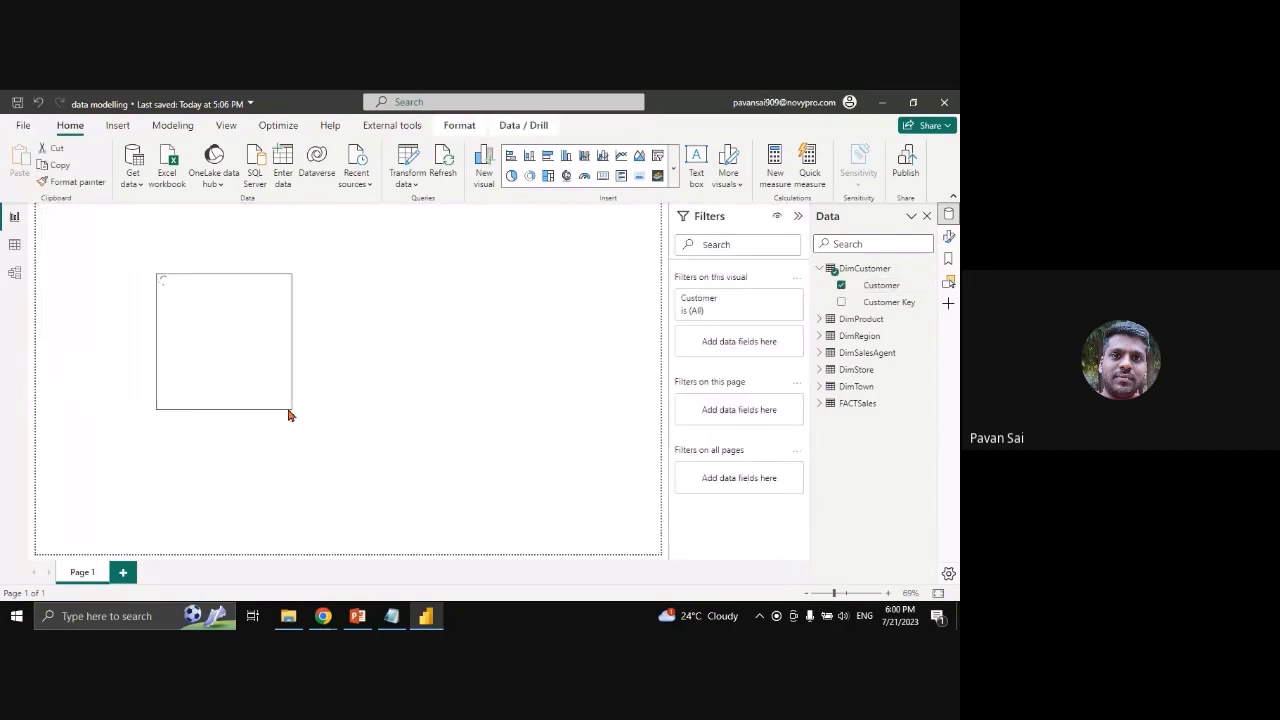
pyautogui.moveTo(289, 414); pyautogui.dragTo(374, 460)
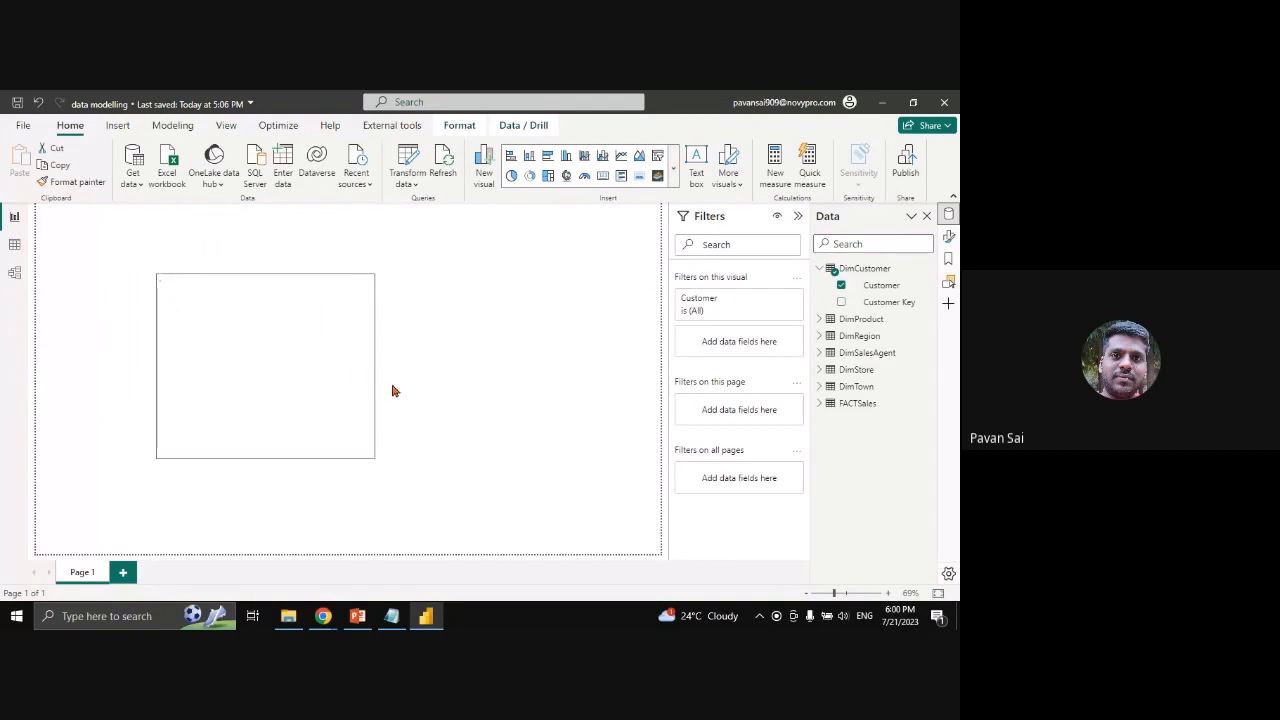
# Add the Quantity field from FACTSales to the Customer visual and change the visual type to a table
pyautogui.click(474, 416)
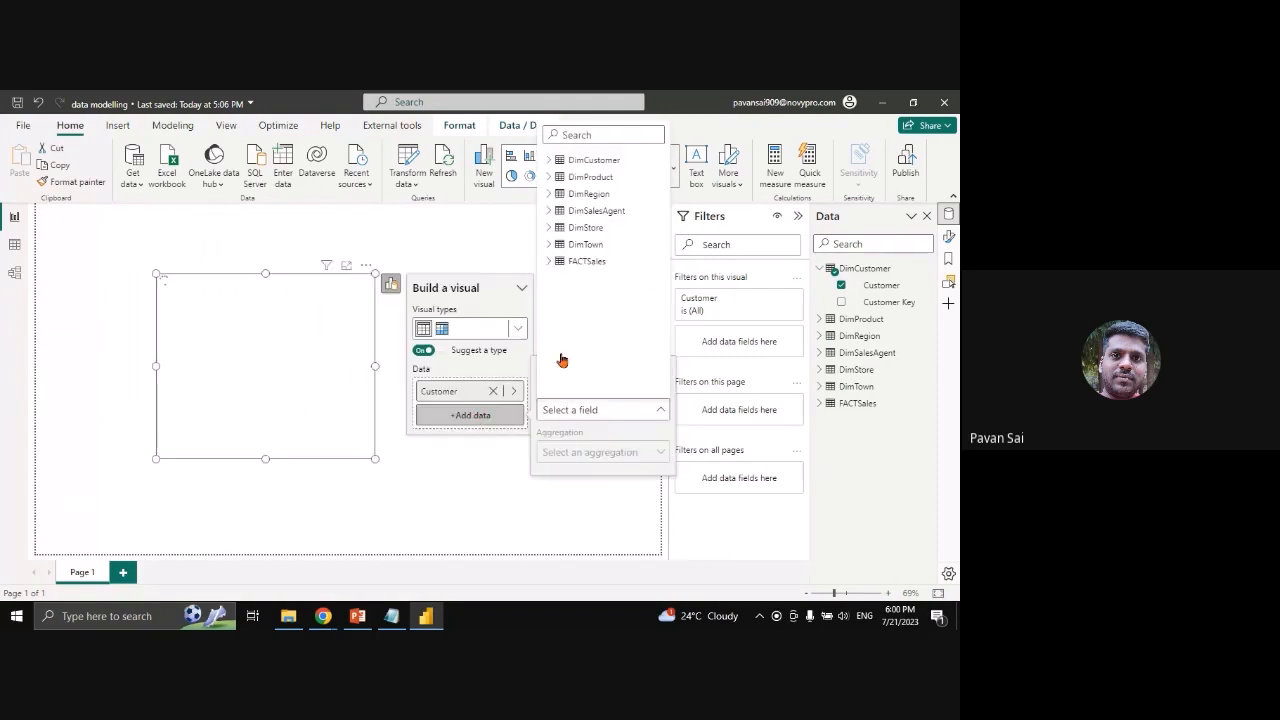
pyautogui.click(554, 266)
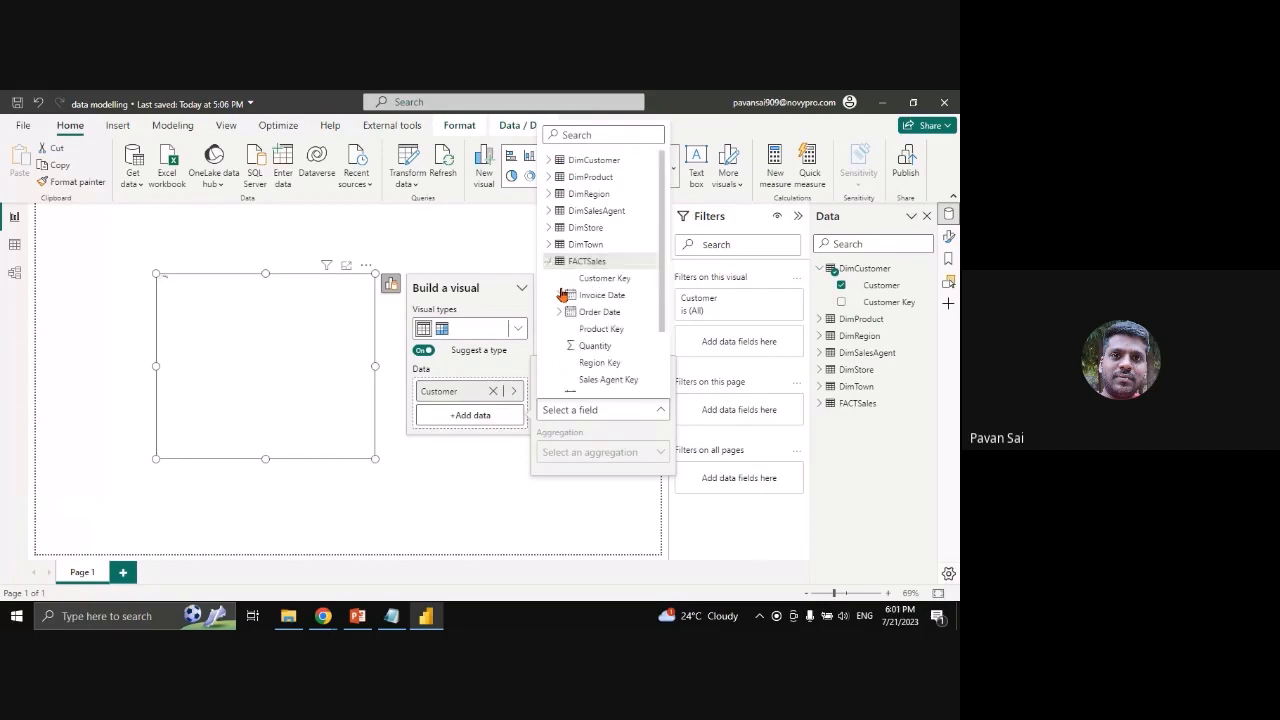
pyautogui.scroll(-2, 625, 273)
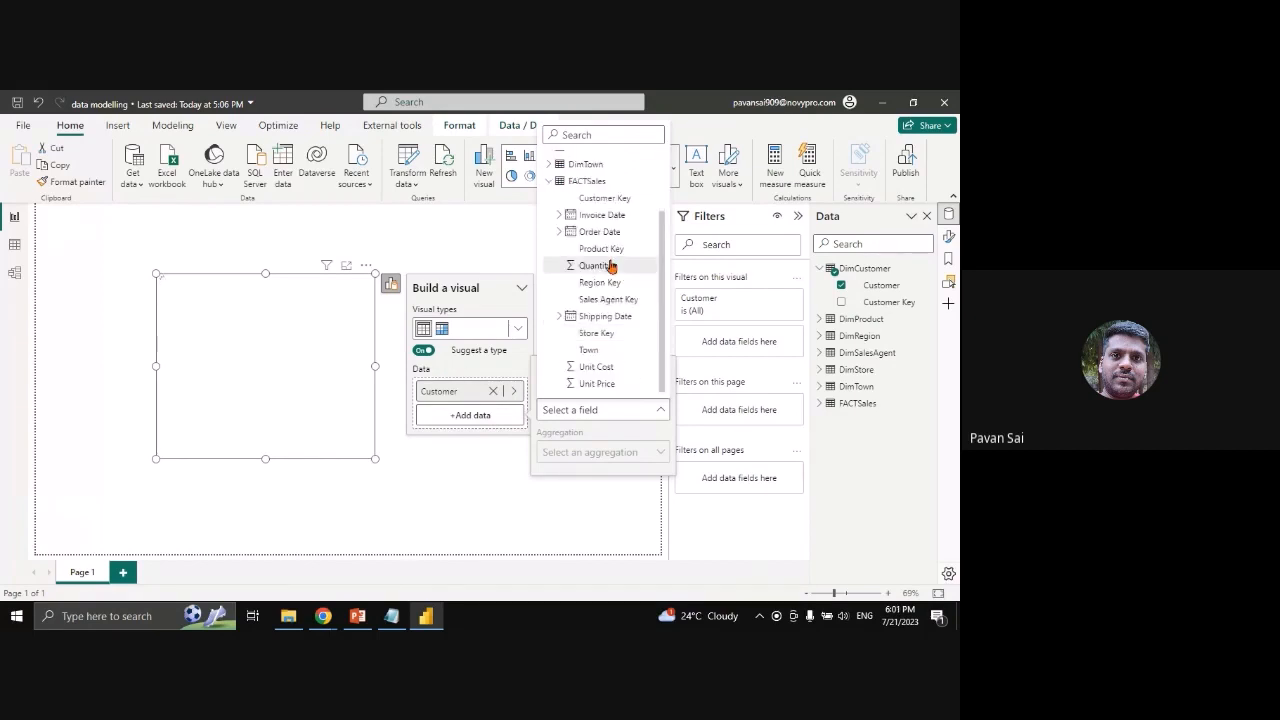
pyautogui.click(605, 266)
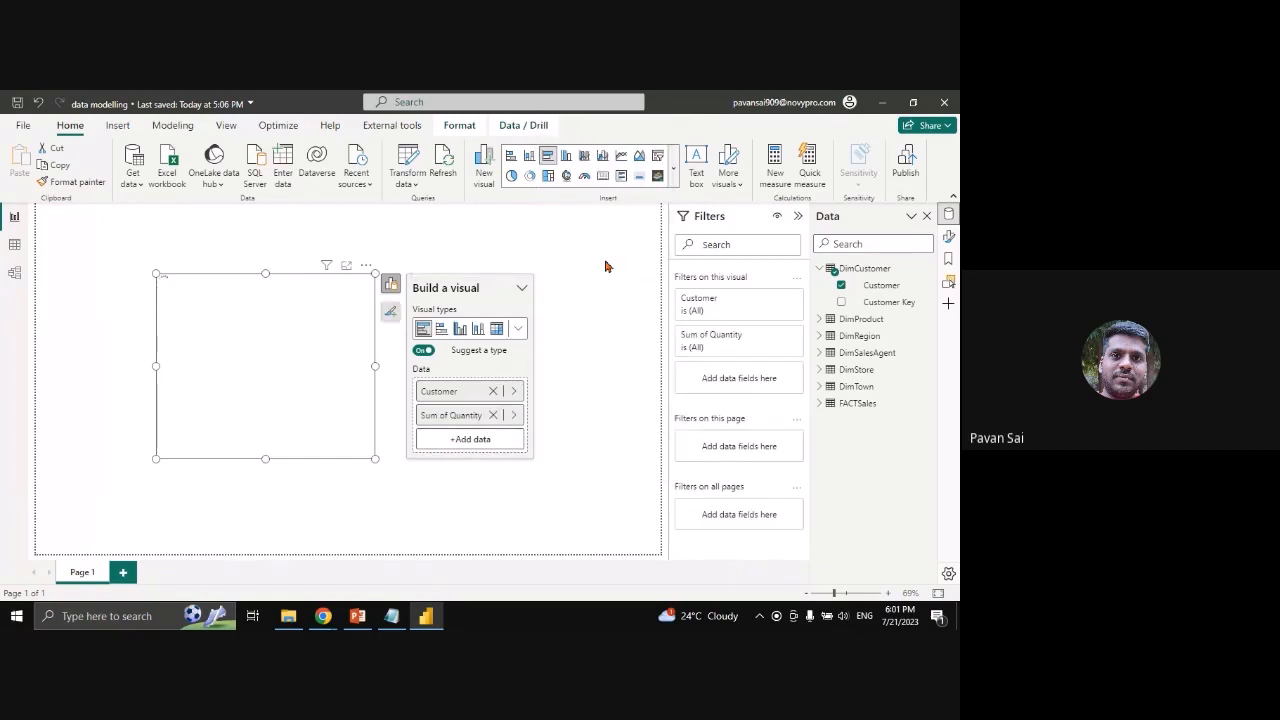
pyautogui.click(516, 331)
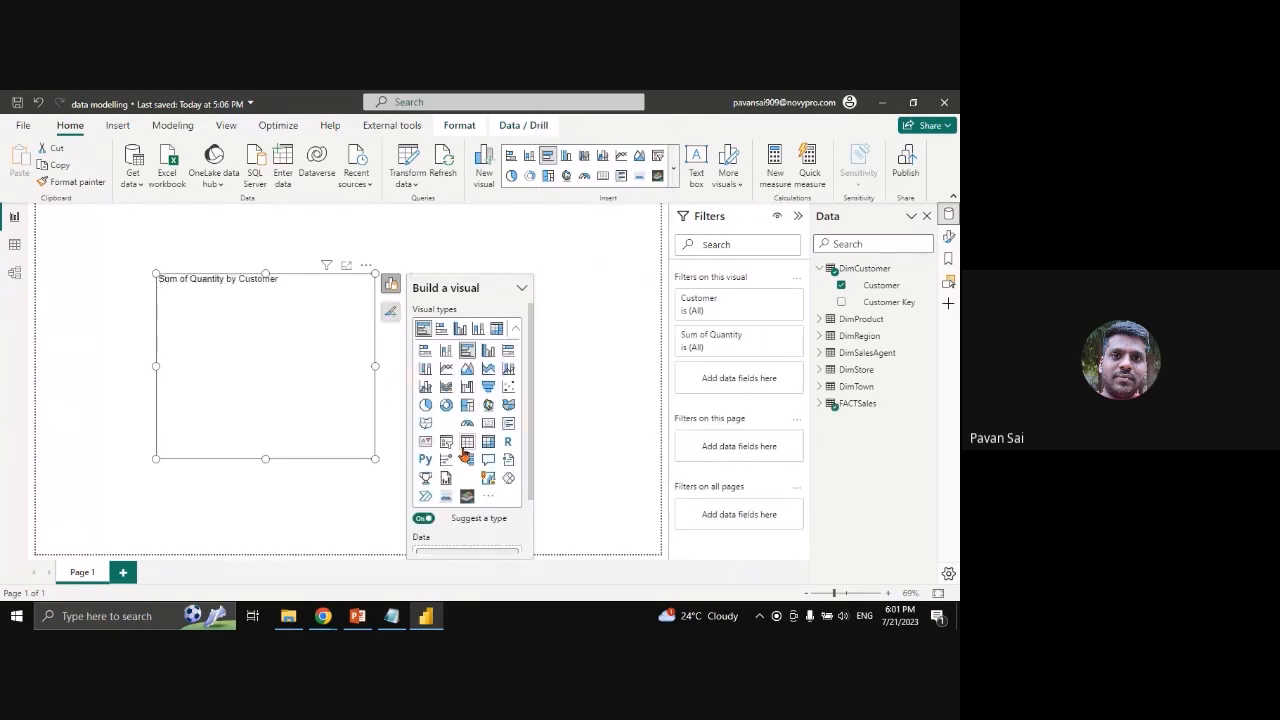
pyautogui.click(468, 443)
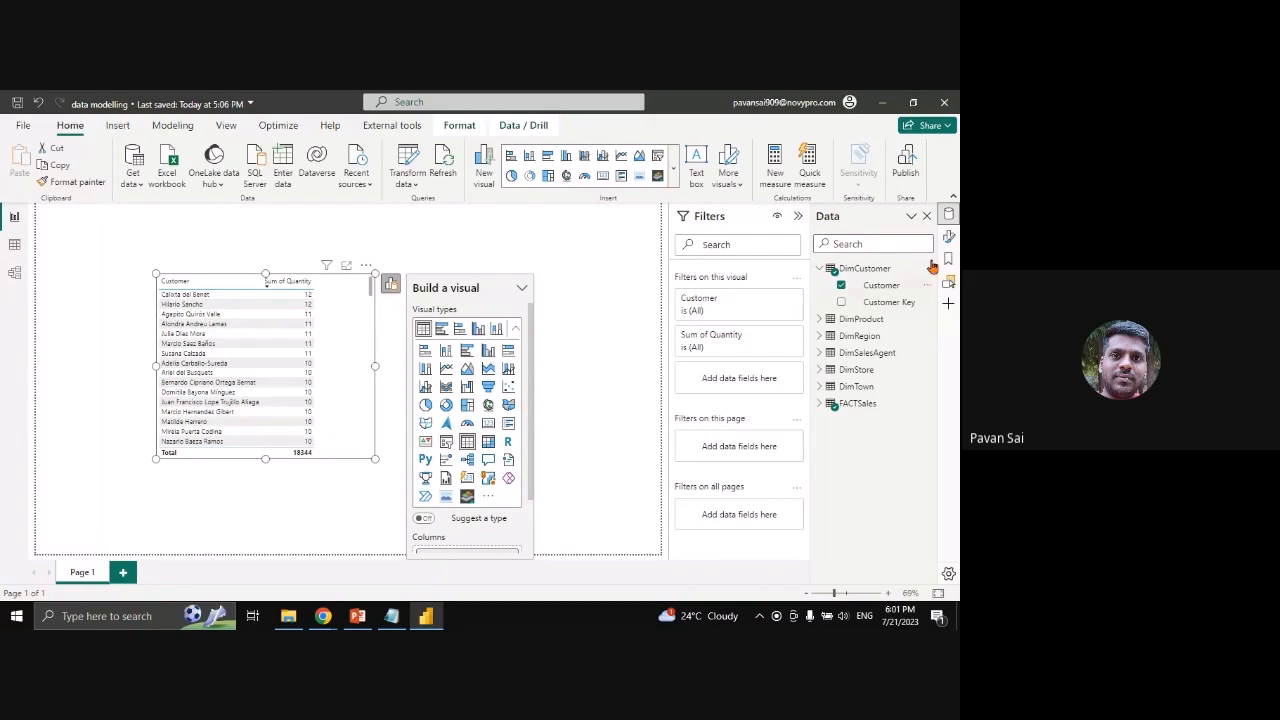
# Set the table visual's values font size to 15 and enlarge the table's frame to show more rows
pyautogui.click(948, 236)
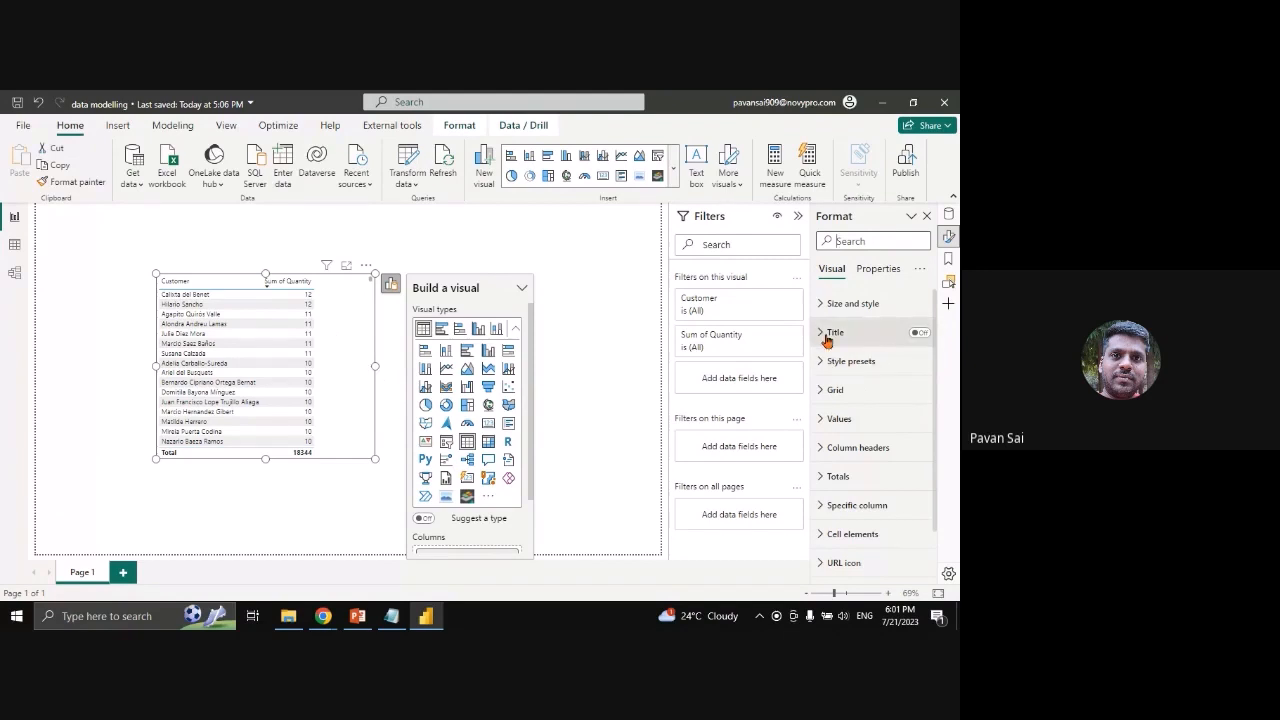
pyautogui.click(829, 418)
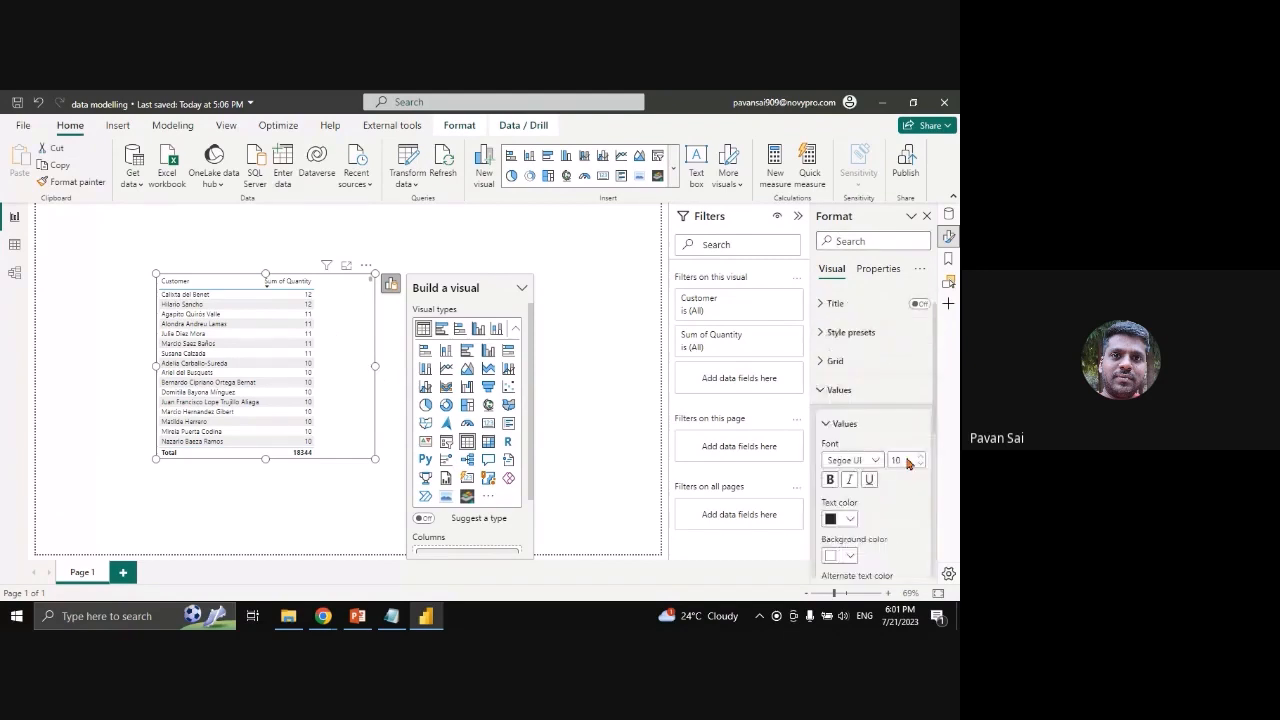
pyautogui.click(920, 457)
pyautogui.click(920, 457)
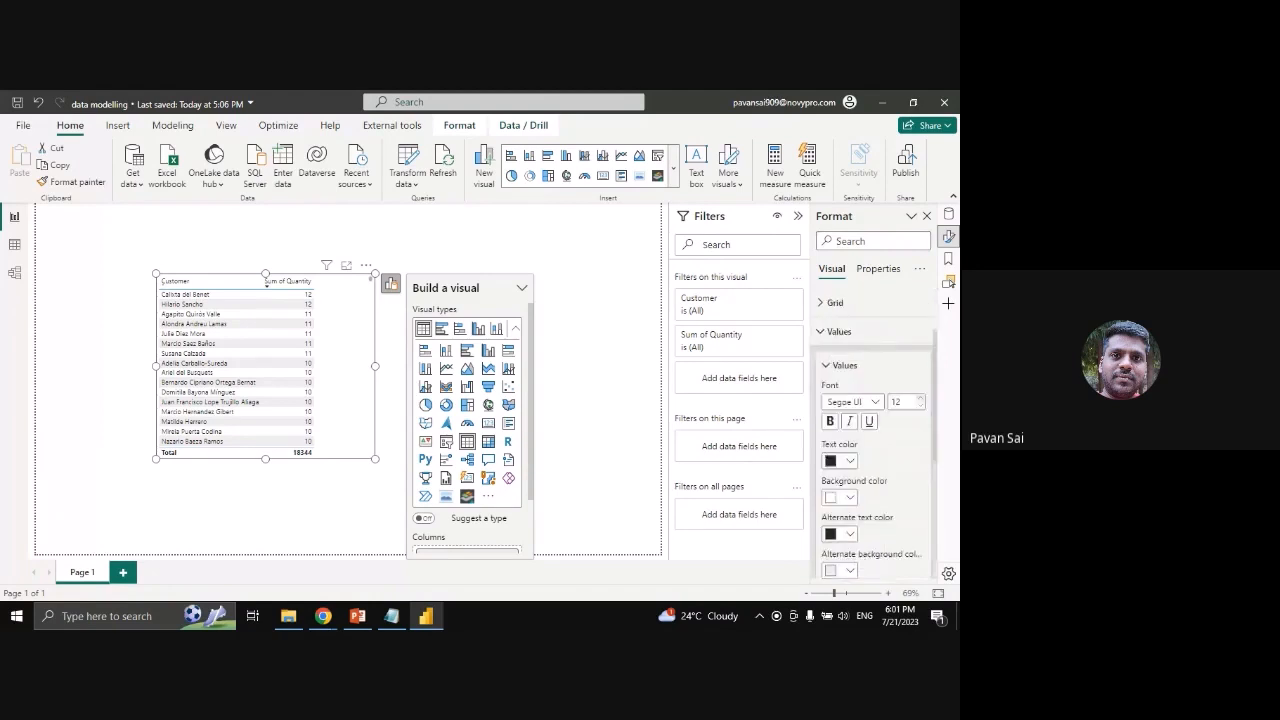
pyautogui.click(920, 398)
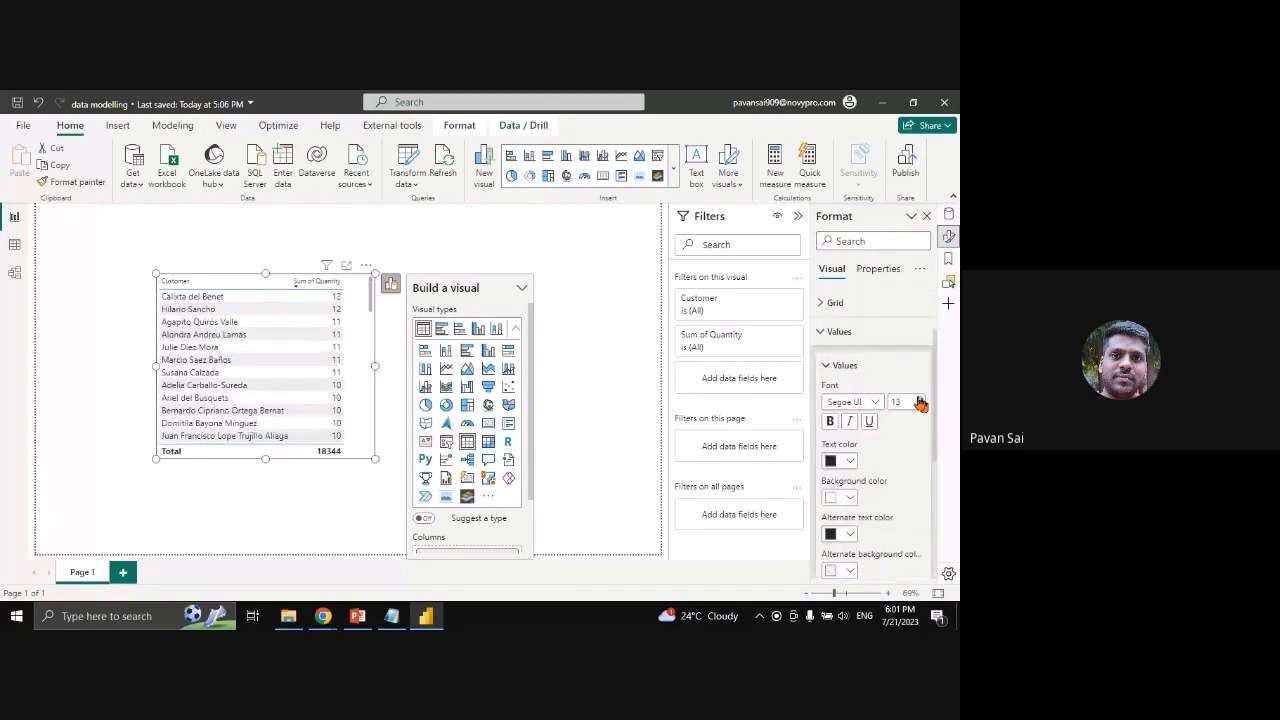
pyautogui.click(920, 398)
pyautogui.click(920, 398)
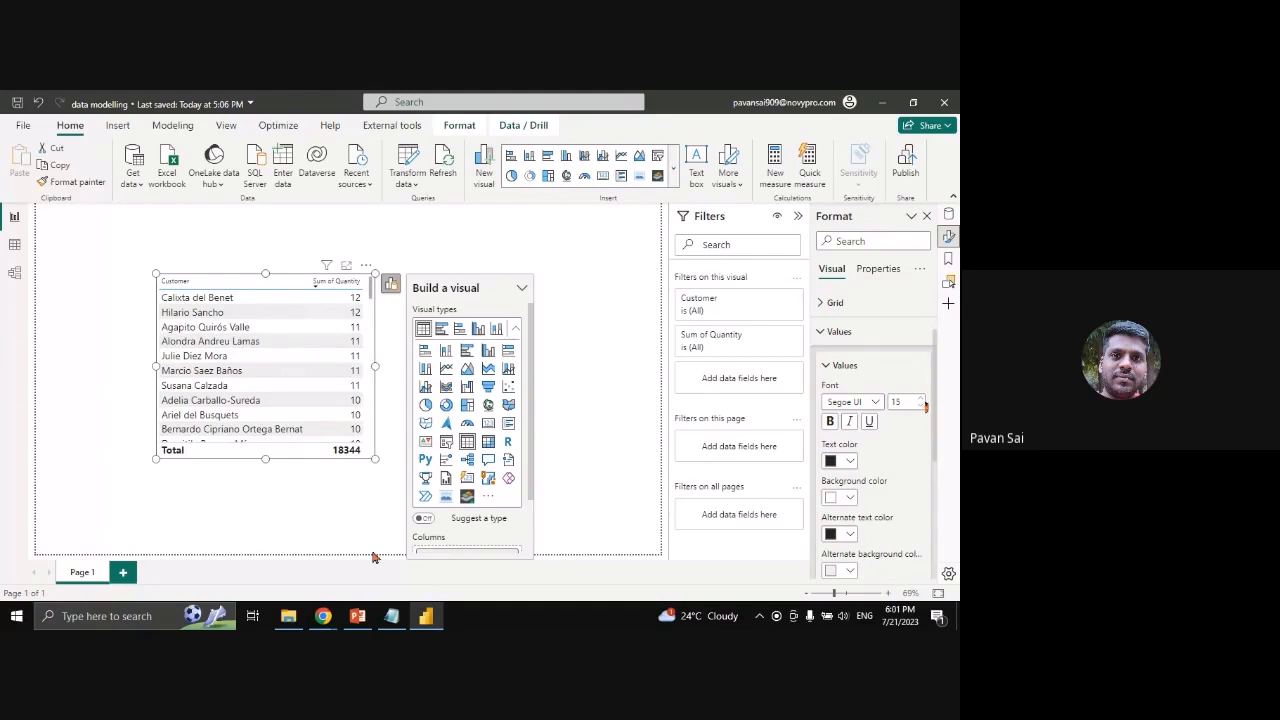
pyautogui.click(426, 525)
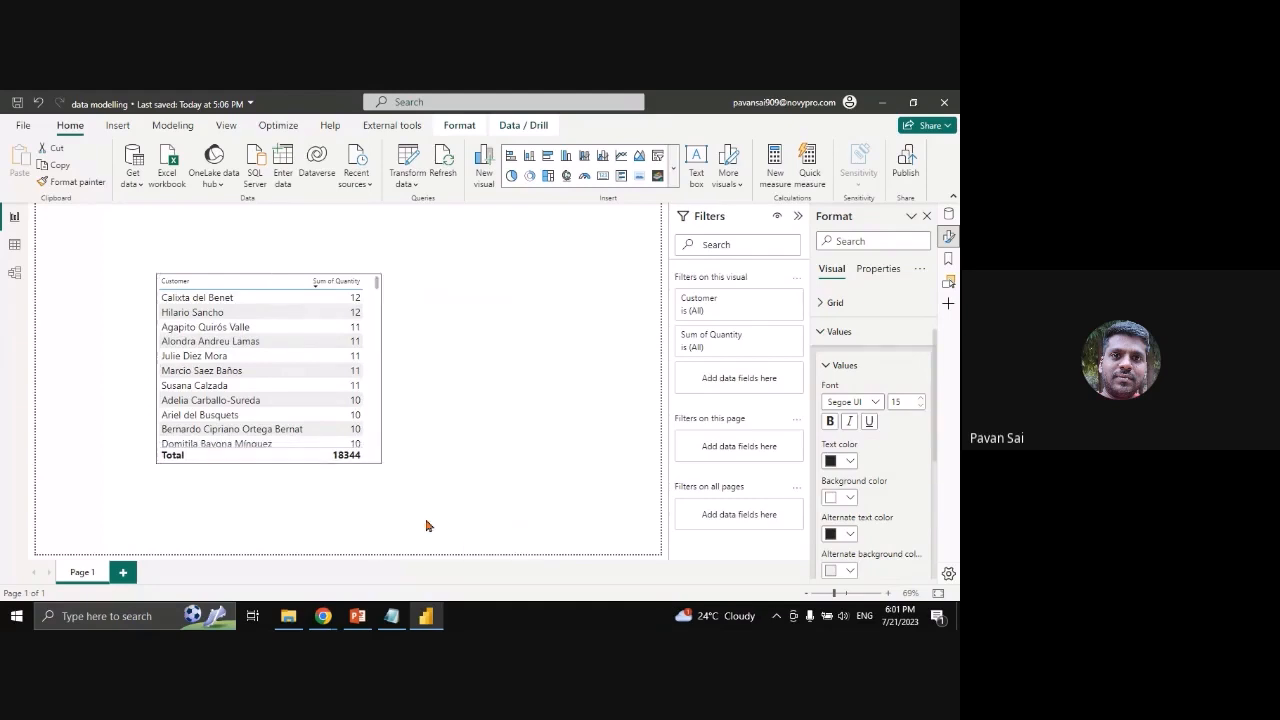
pyautogui.moveTo(381, 463); pyautogui.dragTo(437, 514)
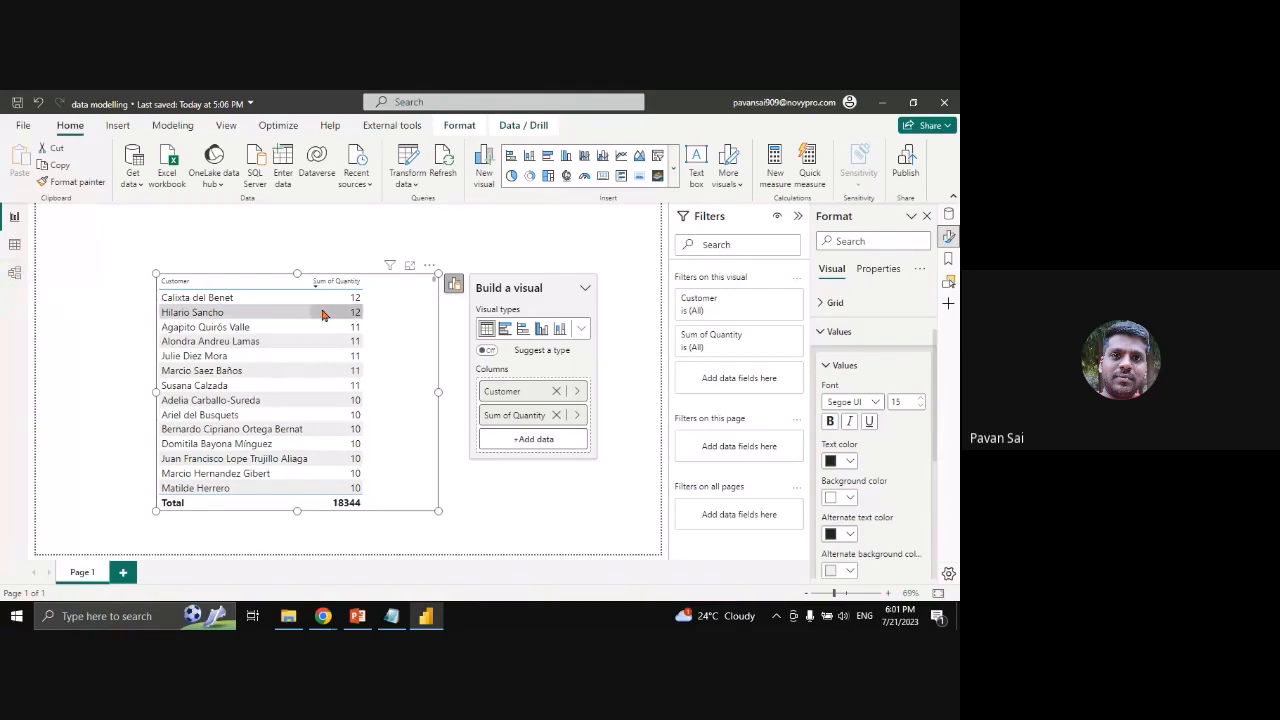
# Check the model diagram, narrow the table visual on Page 1 to fit its two columns, and browse its rows
pyautogui.click(15, 274)
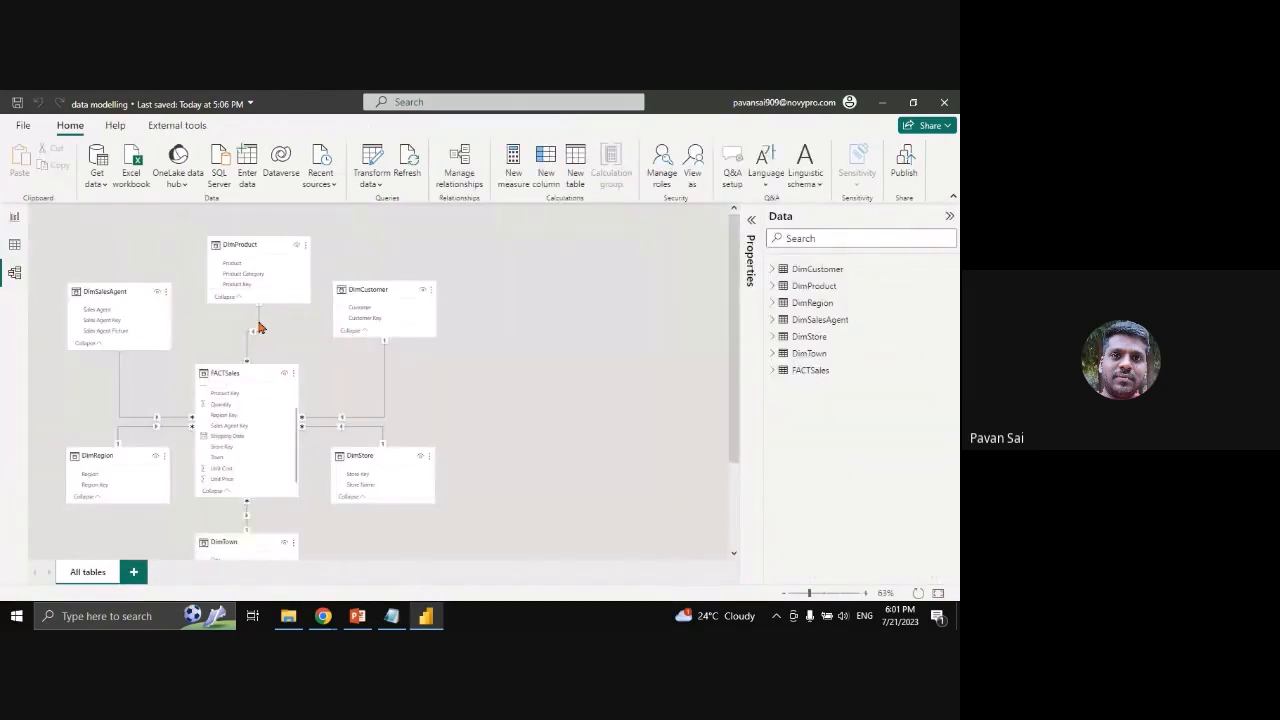
pyautogui.click(14, 219)
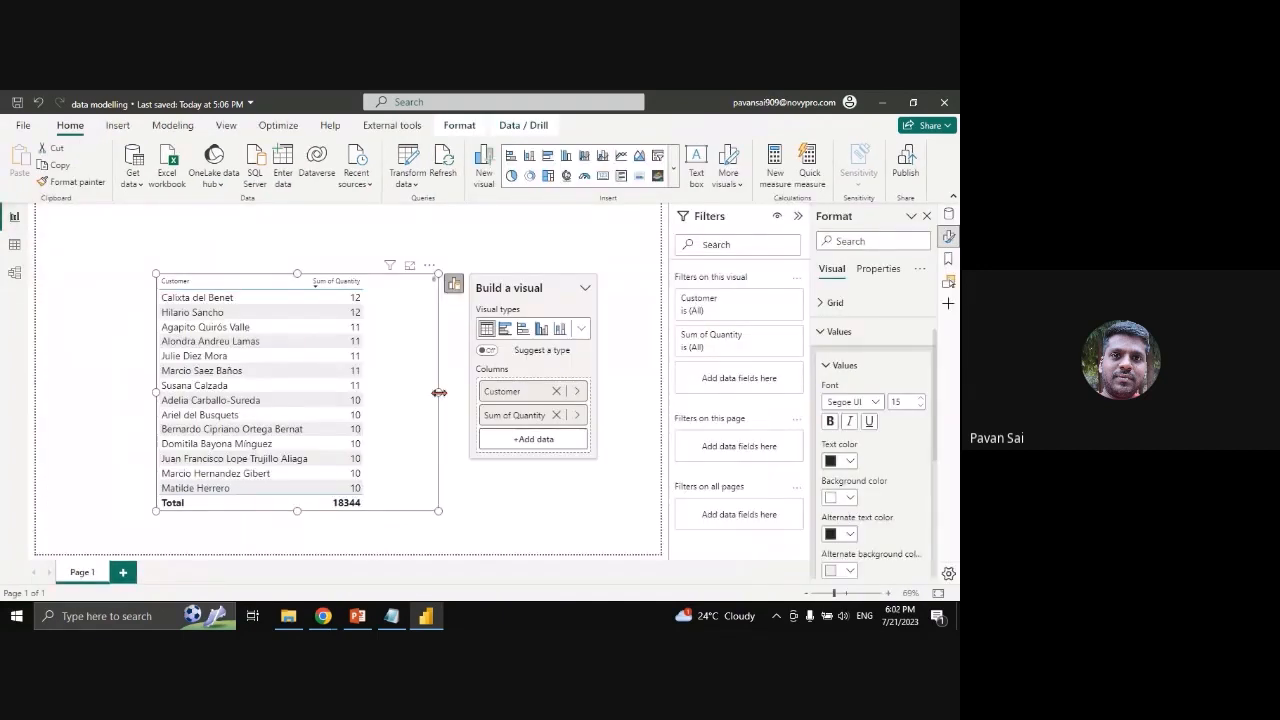
pyautogui.moveTo(439, 392); pyautogui.dragTo(376, 352)
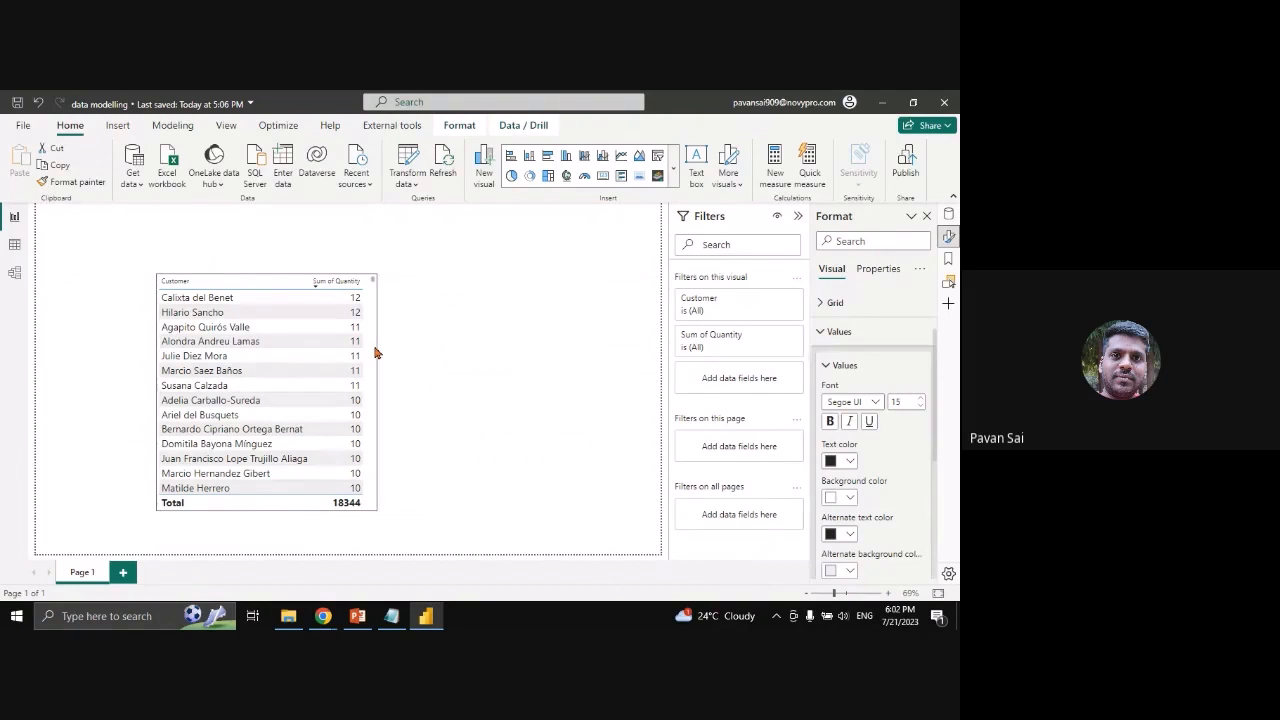
pyautogui.click(373, 343)
pyautogui.scroll(-5, 370, 335)
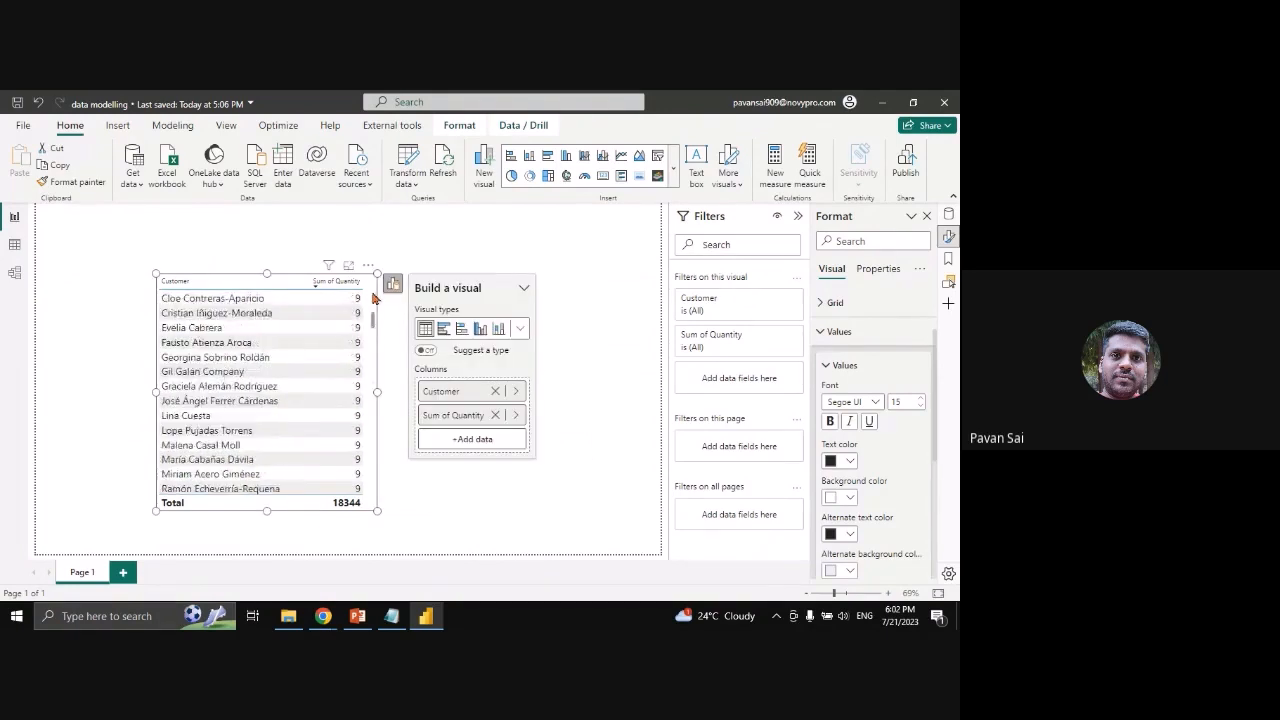
# Examine the FACTSales table data across its date, key, price, cost and quantity columns
pyautogui.click(15, 246)
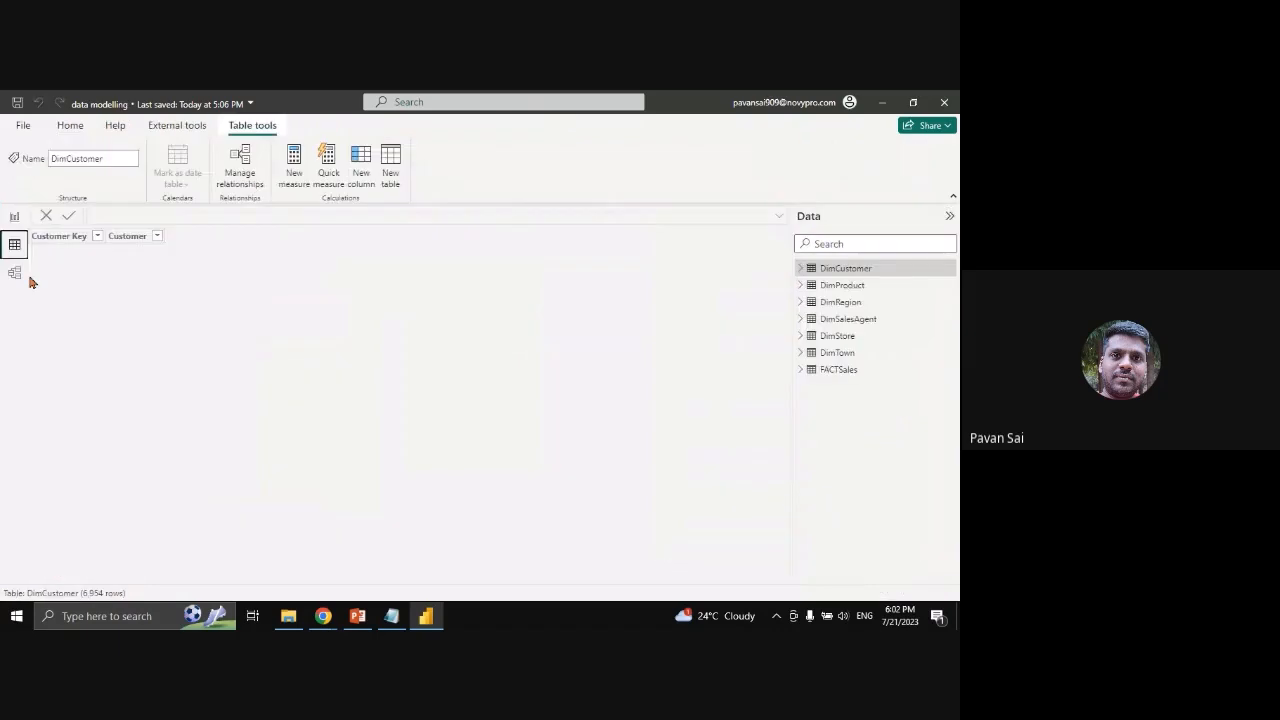
pyautogui.click(839, 370)
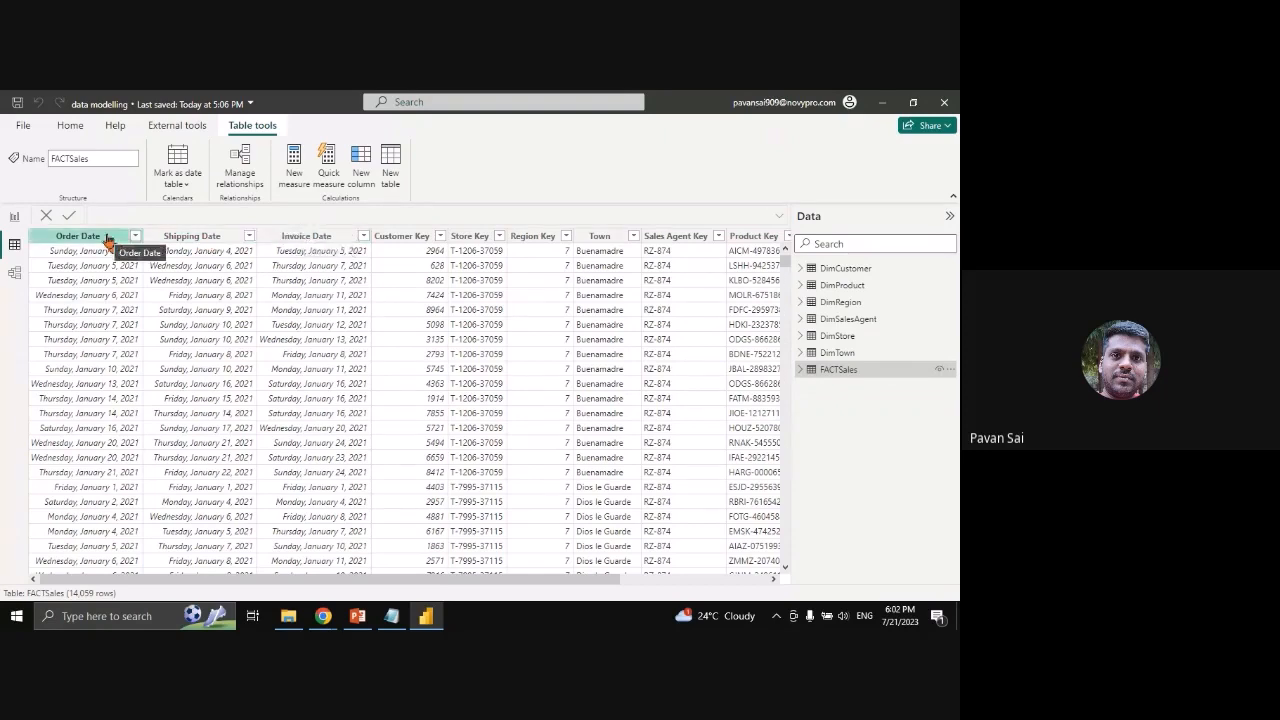
pyautogui.moveTo(424, 580); pyautogui.dragTo(742, 271)
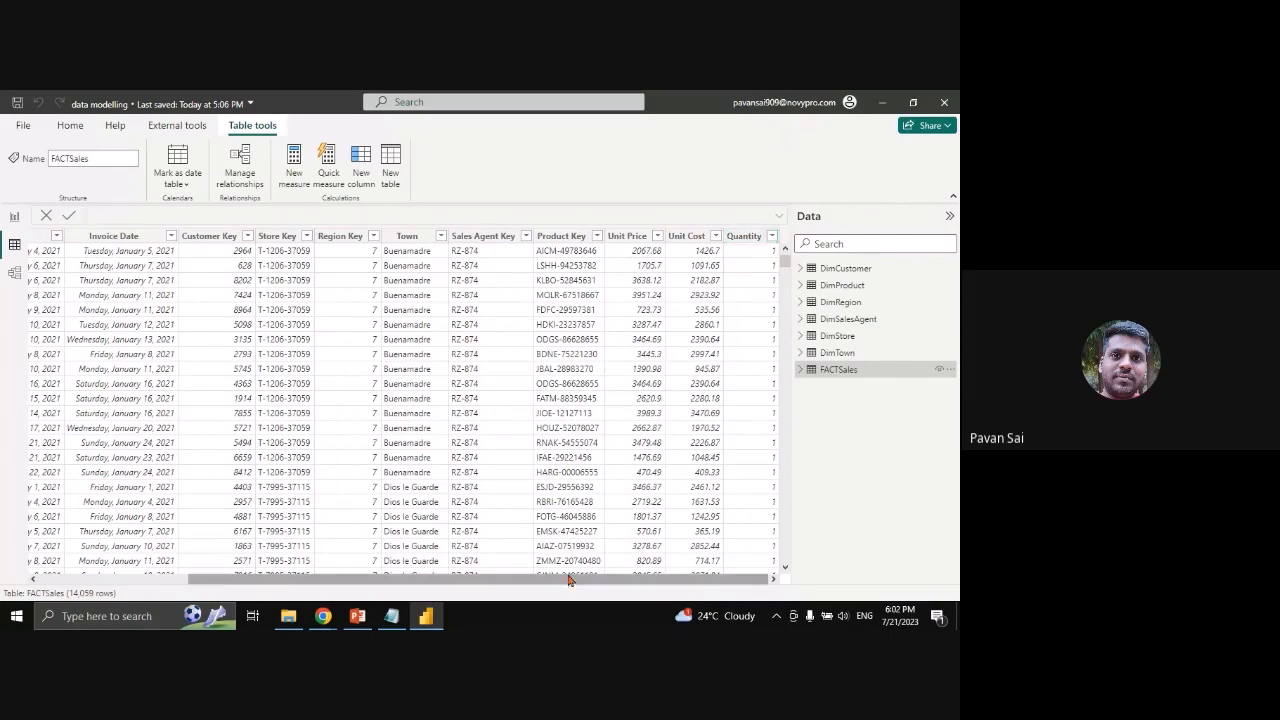
pyautogui.moveTo(568, 580); pyautogui.dragTo(62, 248)
# Examine the model diagram's relationships between FACTSales and the dimension tables, along with the FACTSales field list
pyautogui.click(15, 273)
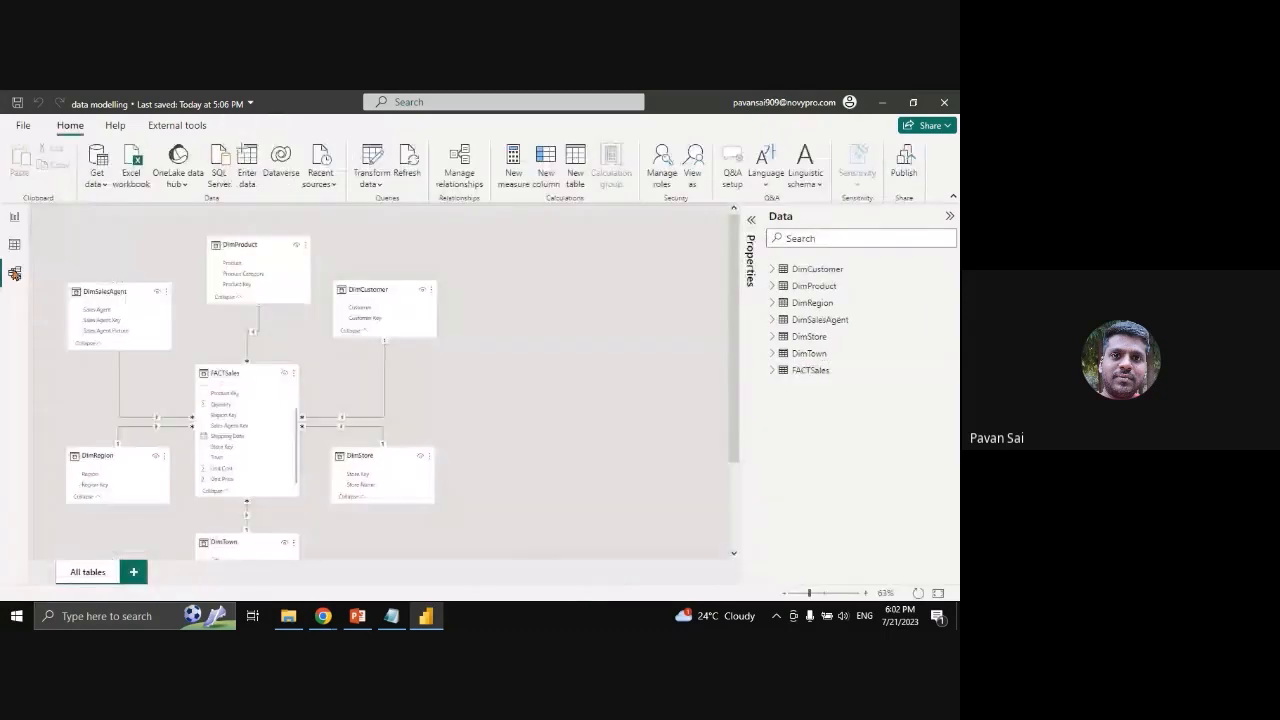
pyautogui.scroll(-1, 333, 364)
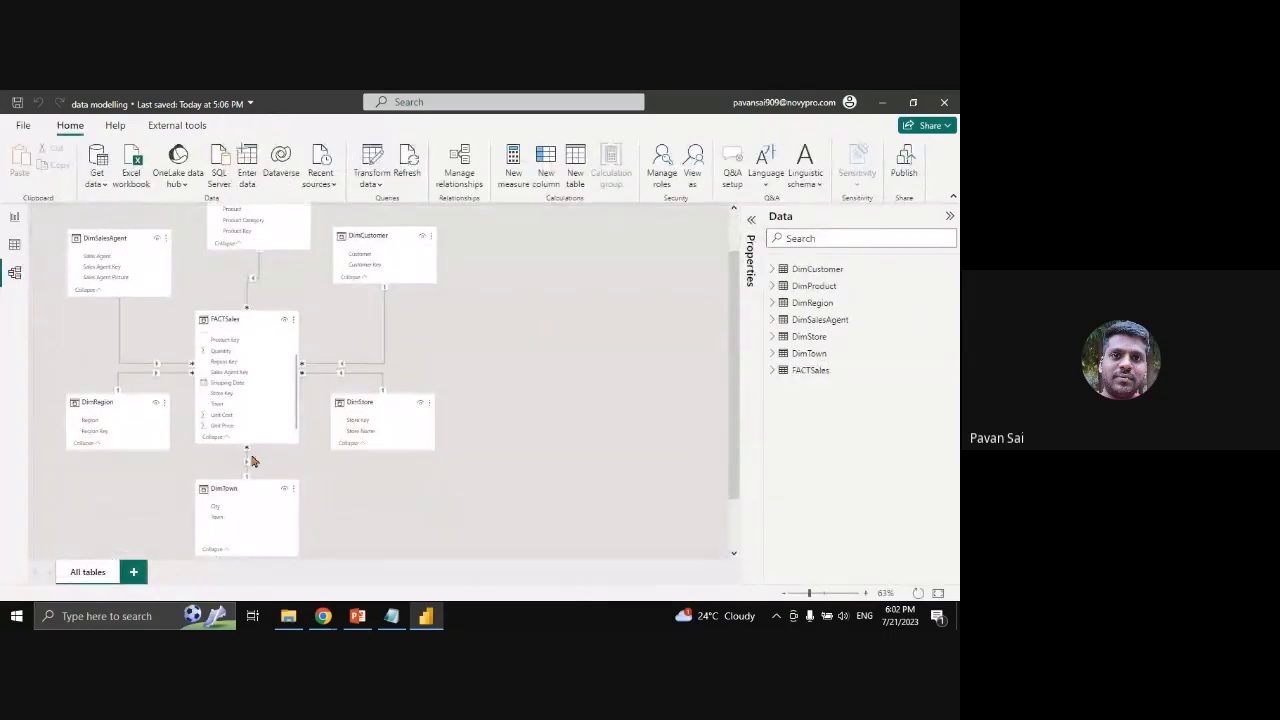
pyautogui.scroll(1, 256, 418)
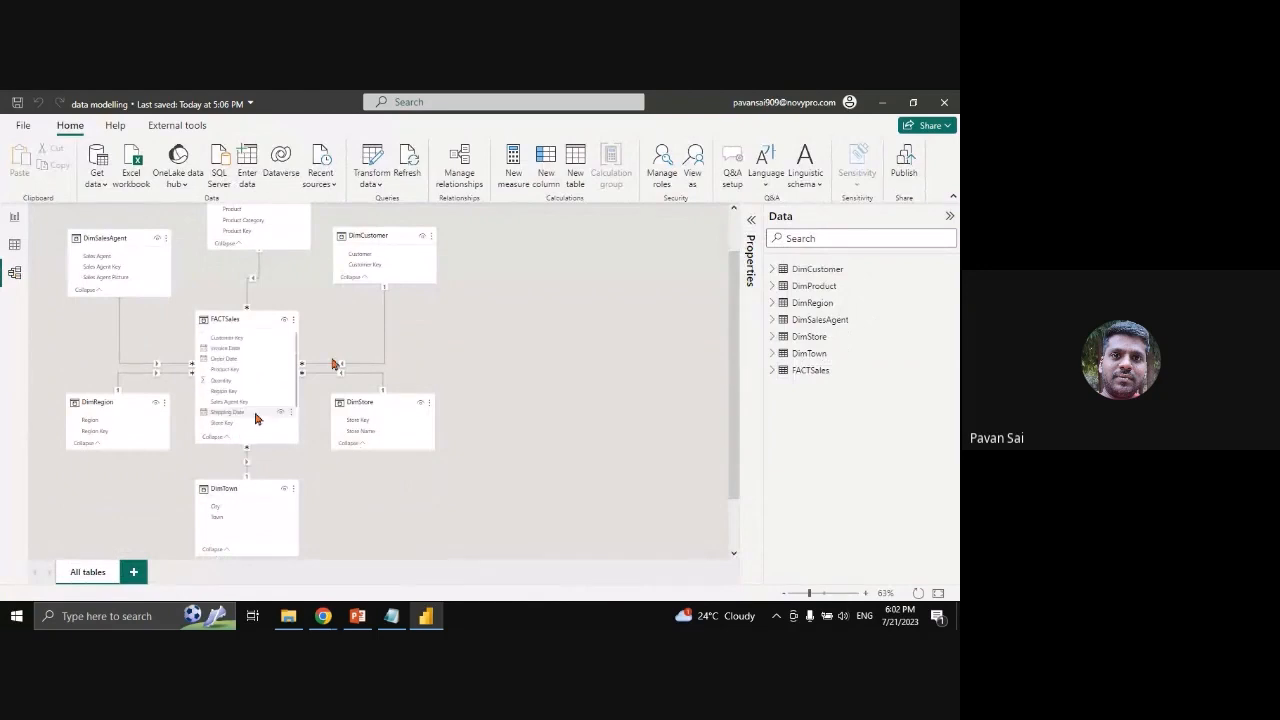
pyautogui.scroll(1, 237, 373)
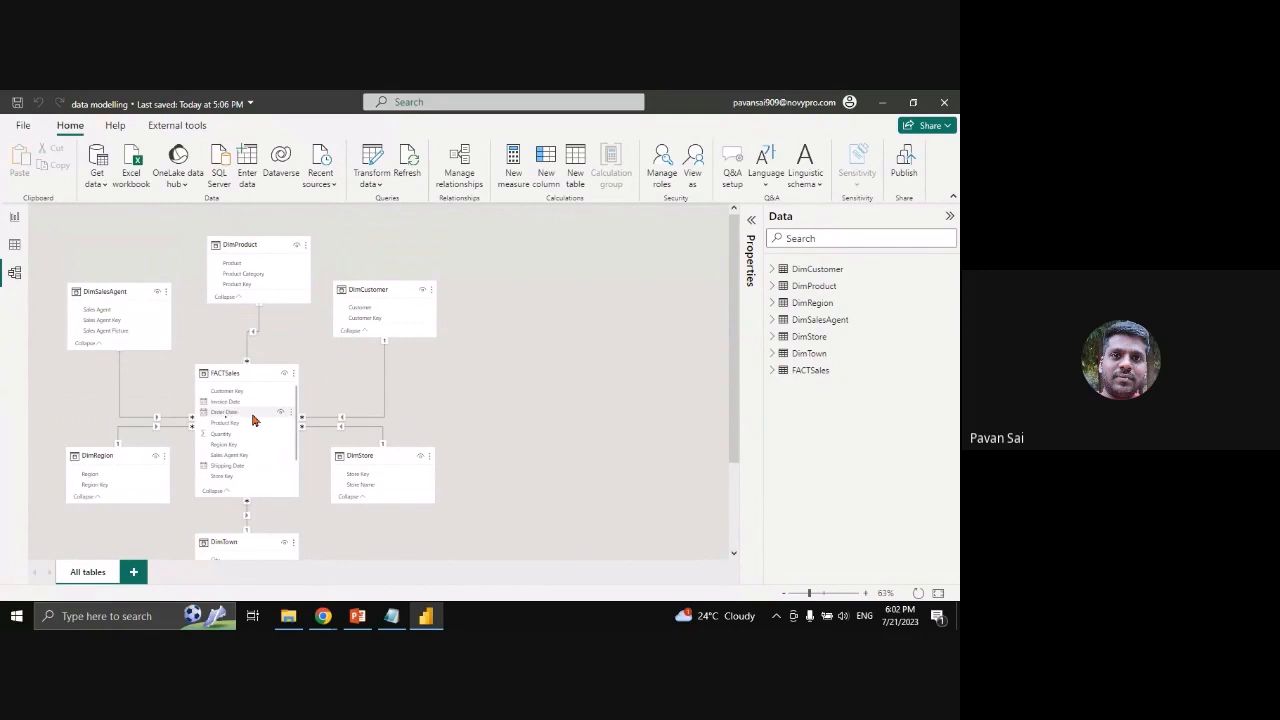
pyautogui.scroll(-1, 251, 423)
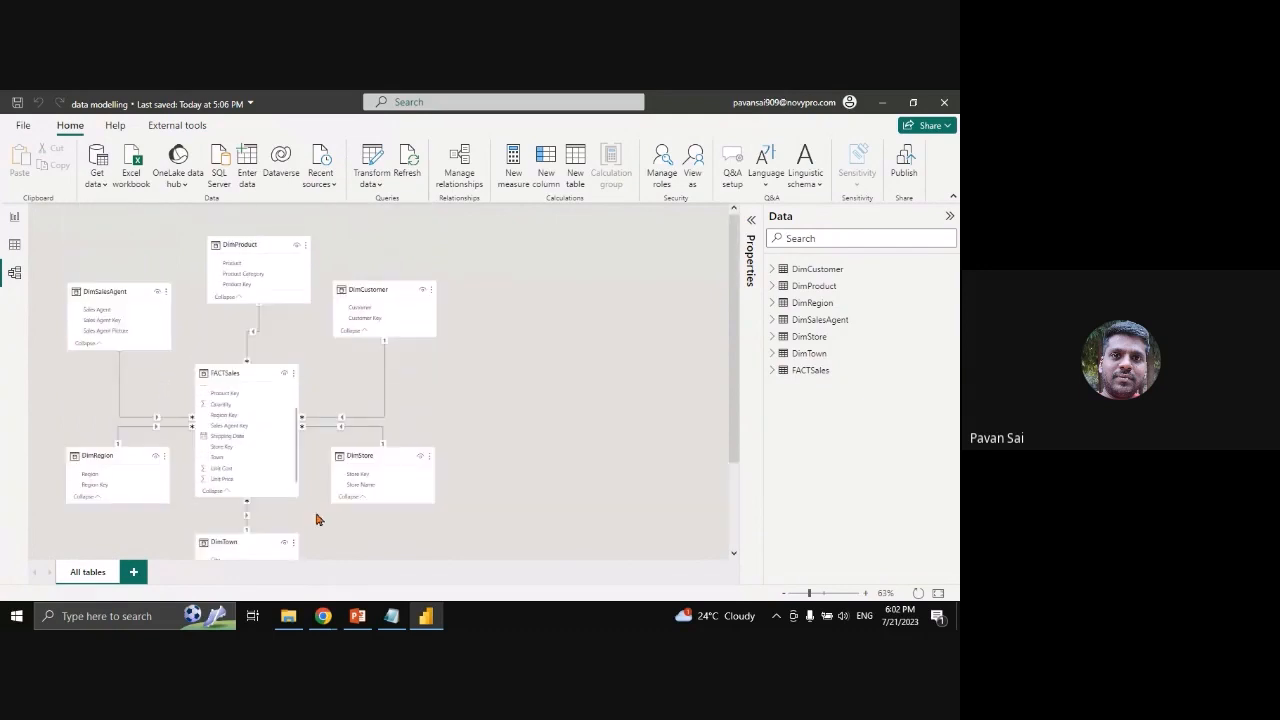
# Remove the Customer and Sum of Quantity table visual from report Page 1
pyautogui.click(14, 217)
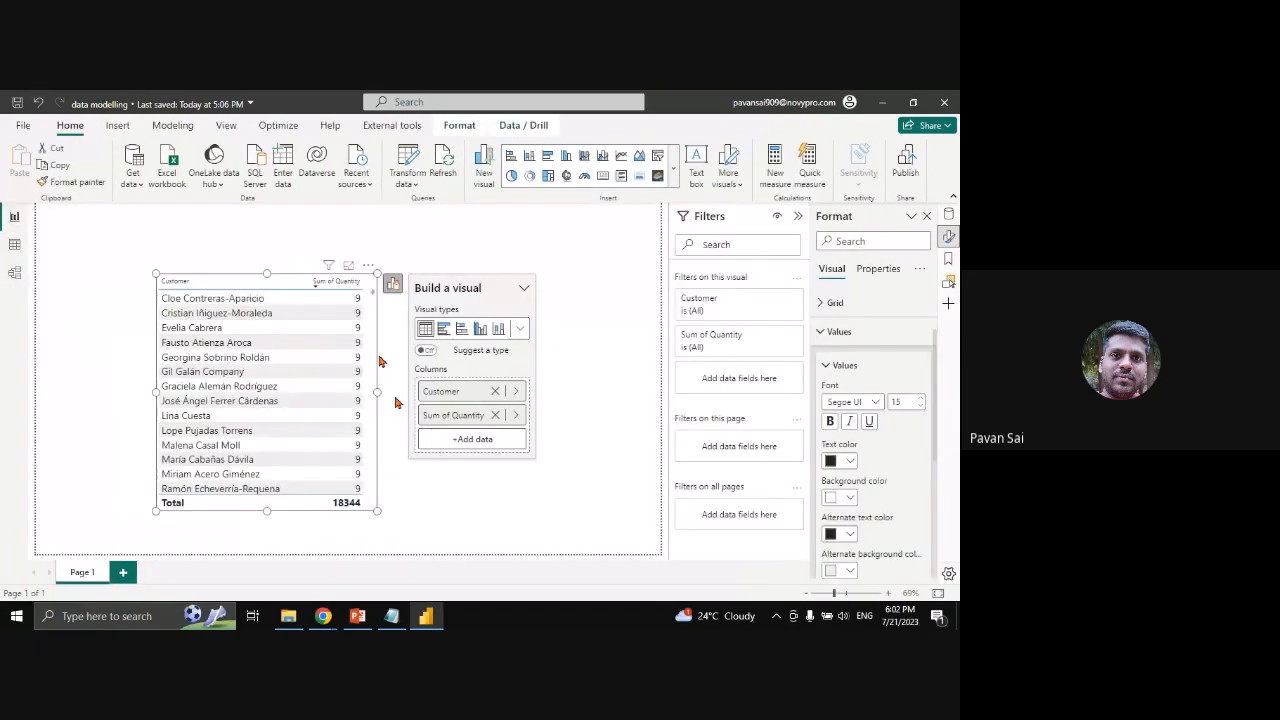
pyautogui.click(368, 265)
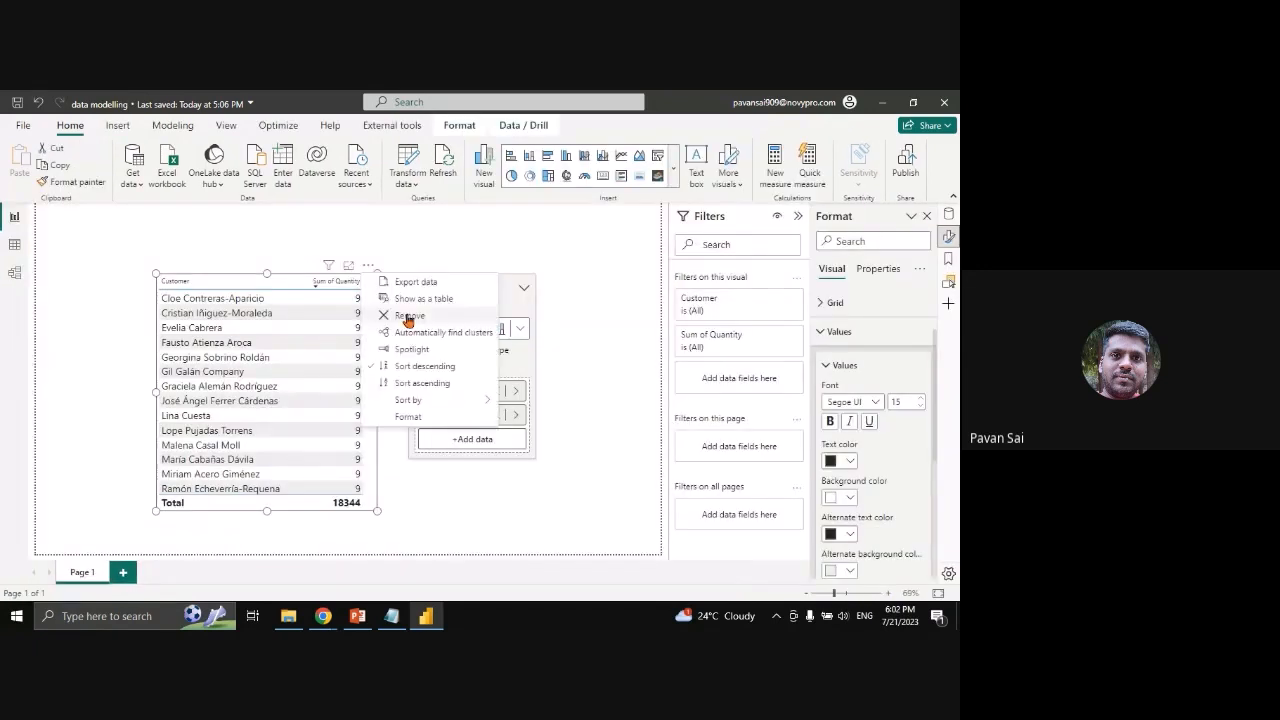
pyautogui.click(408, 318)
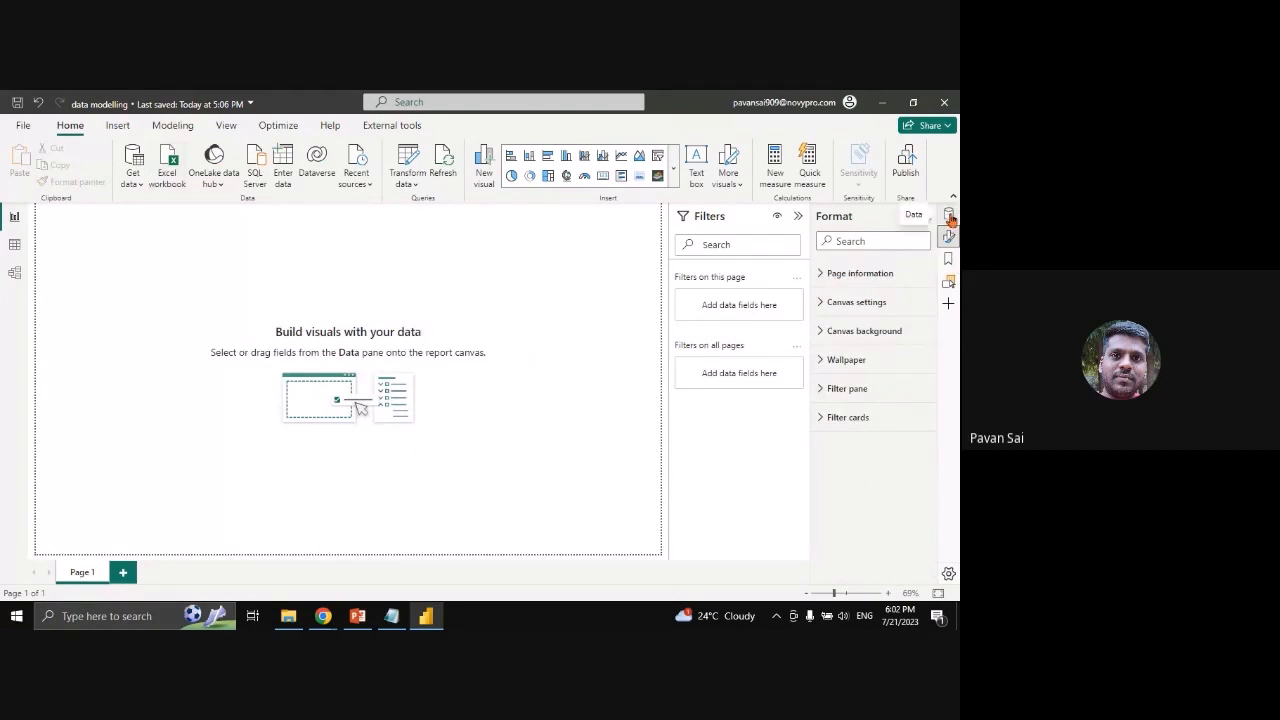
# Insert an empty table visual on Page 1 and enlarge it to cover roughly the page's left half
pyautogui.click(948, 214)
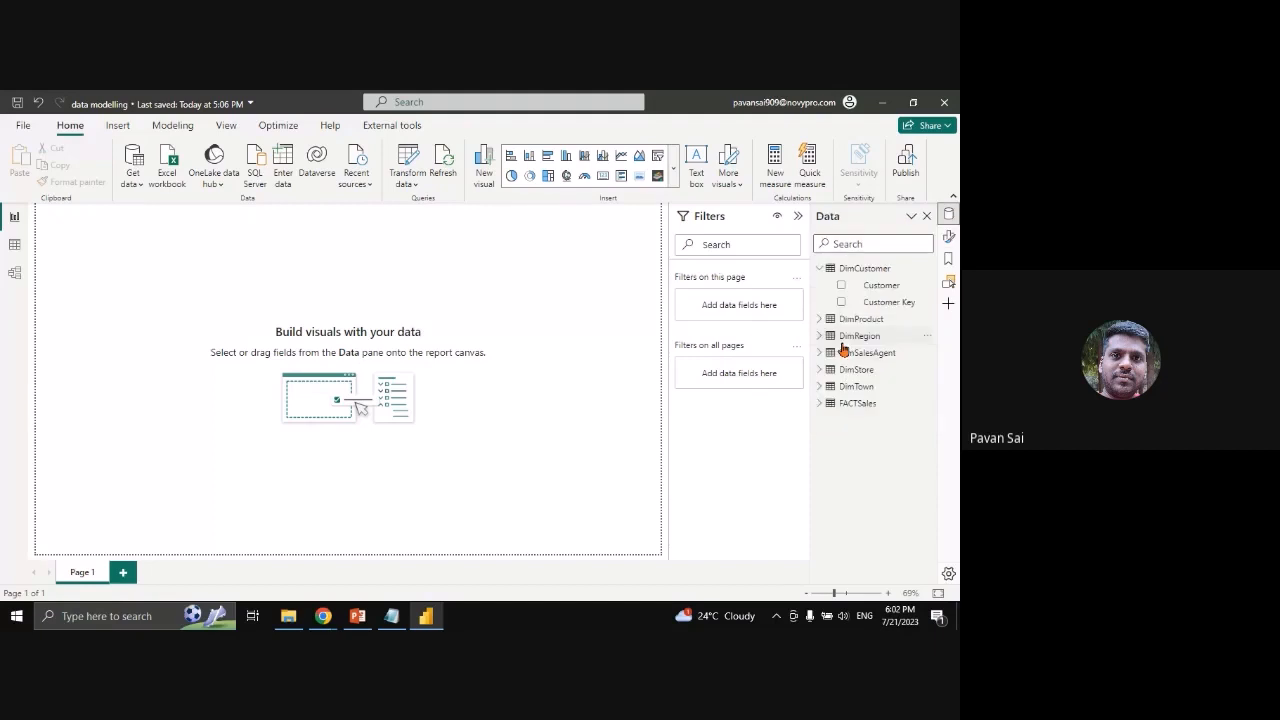
pyautogui.click(820, 403)
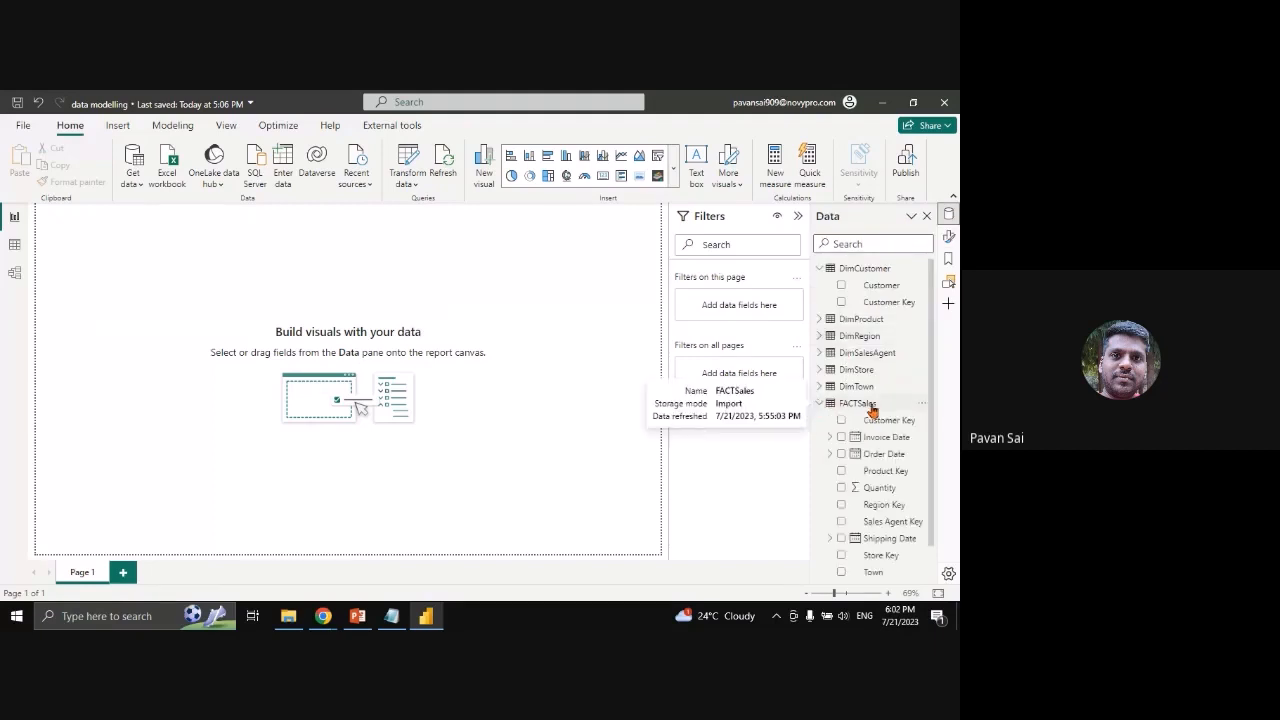
pyautogui.click(675, 177)
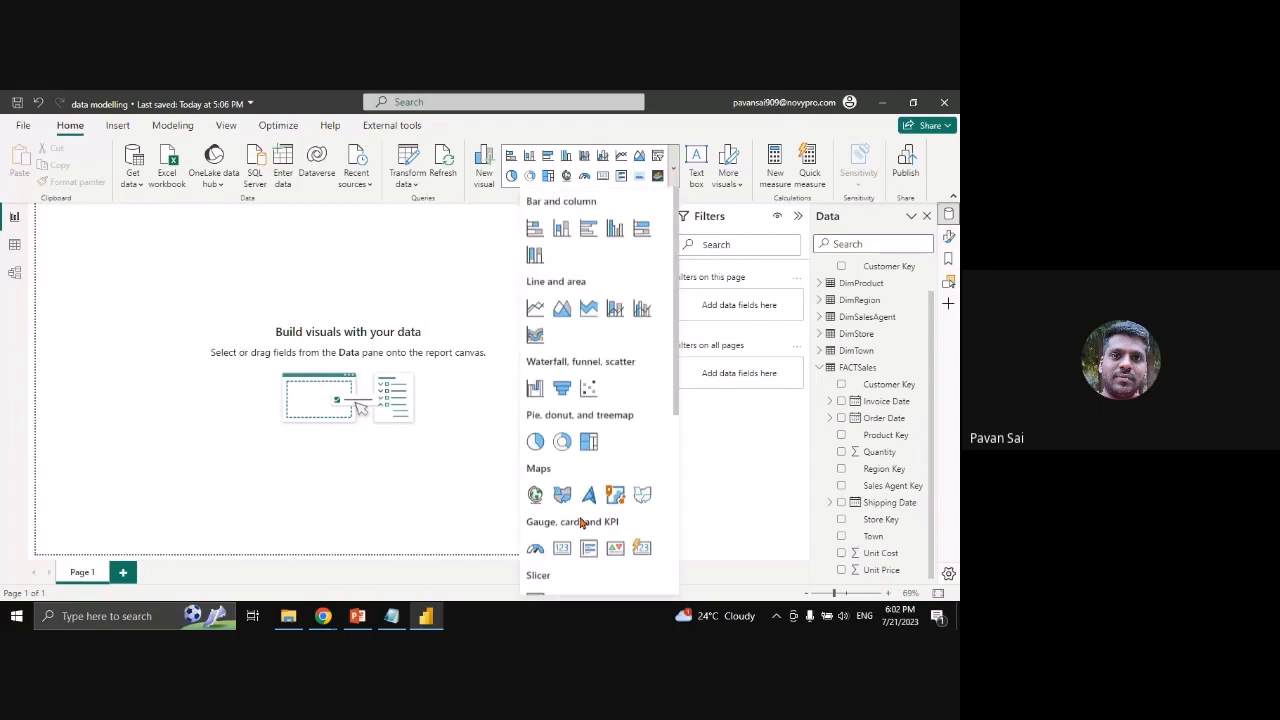
pyautogui.scroll(-2, 582, 522)
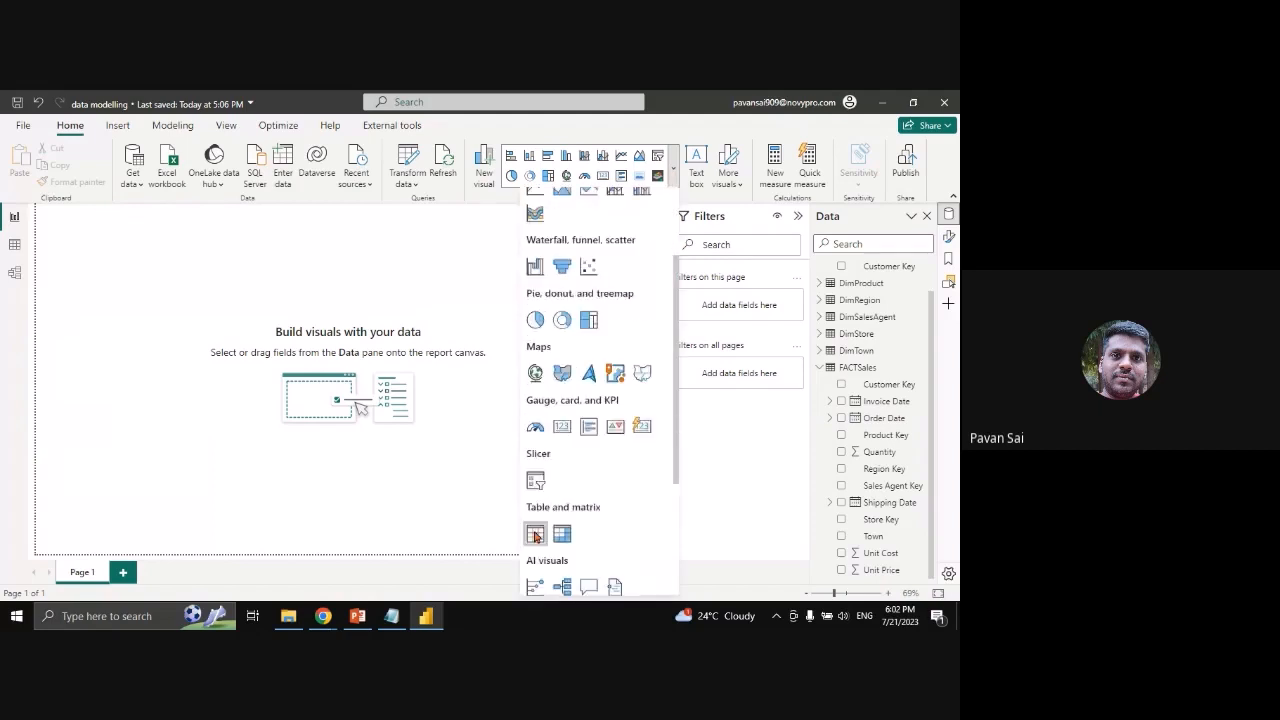
pyautogui.click(535, 536)
pyautogui.moveTo(140, 300); pyautogui.dragTo(194, 344)
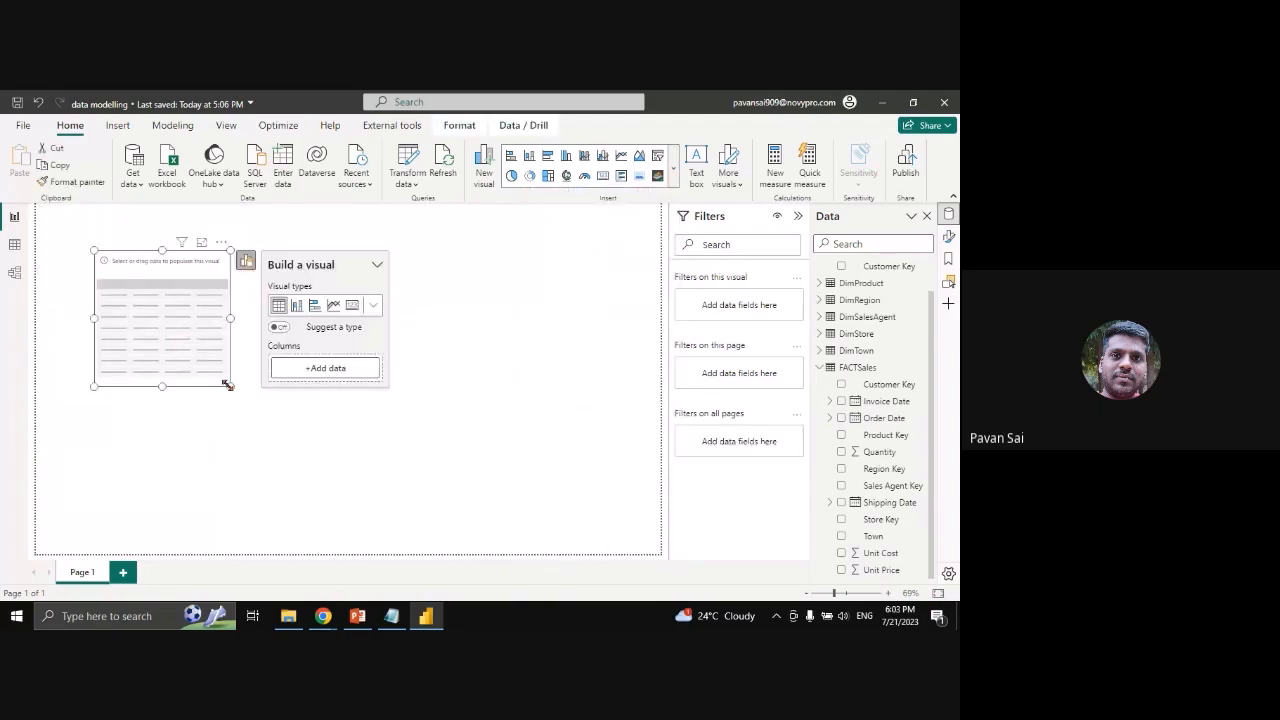
pyautogui.moveTo(228, 385); pyautogui.dragTo(369, 497)
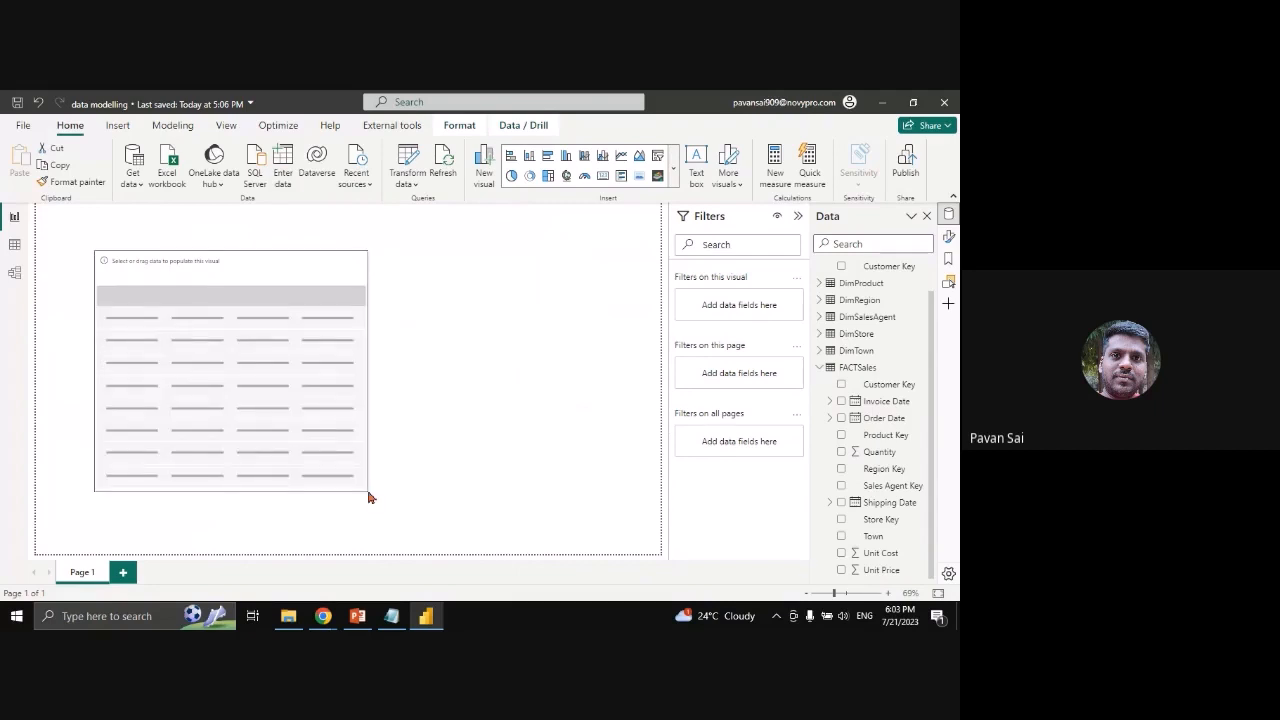
# Add Invoice Date from FACTSales to the table visual, shown as plain dates instead of a date hierarchy
pyautogui.click(462, 370)
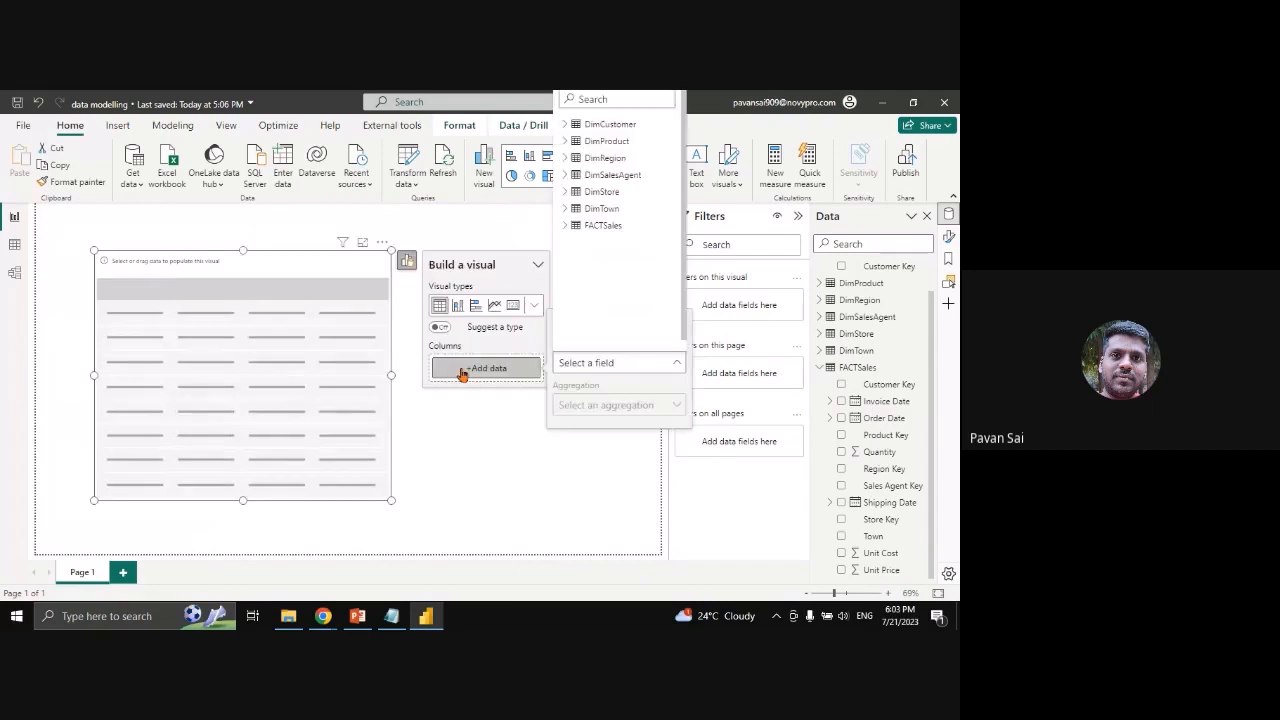
pyautogui.click(563, 226)
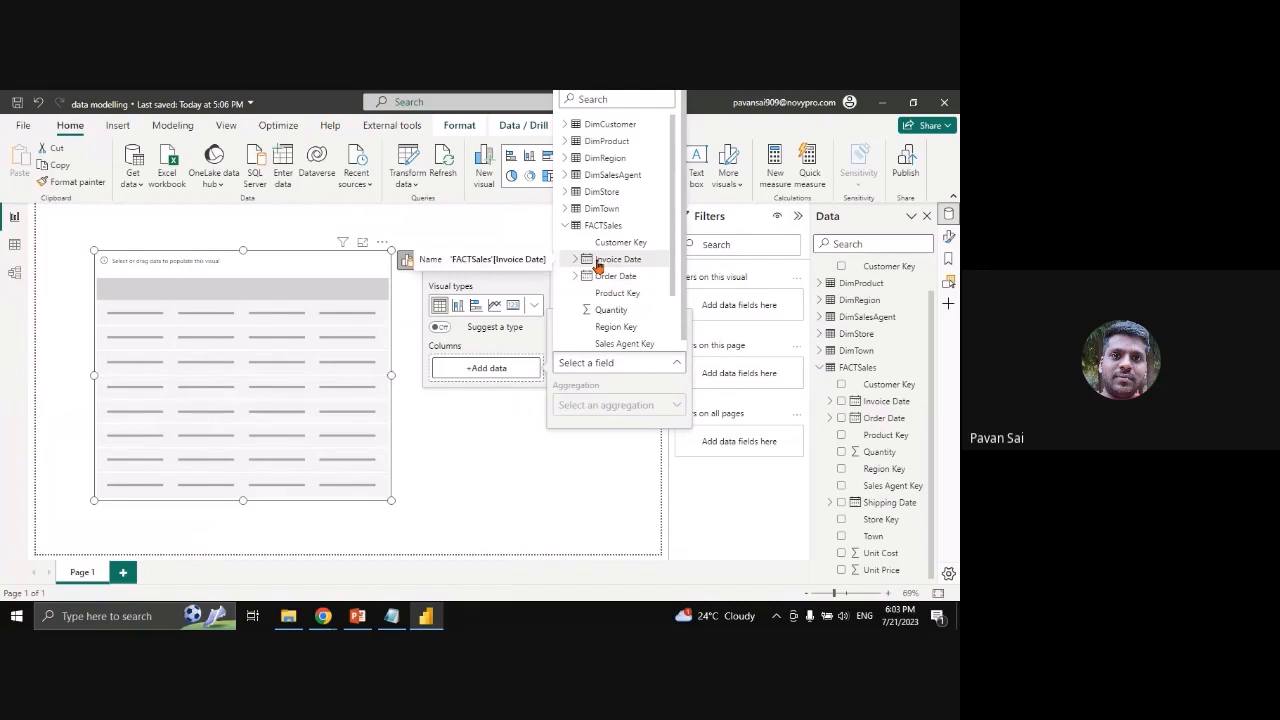
pyautogui.click(598, 264)
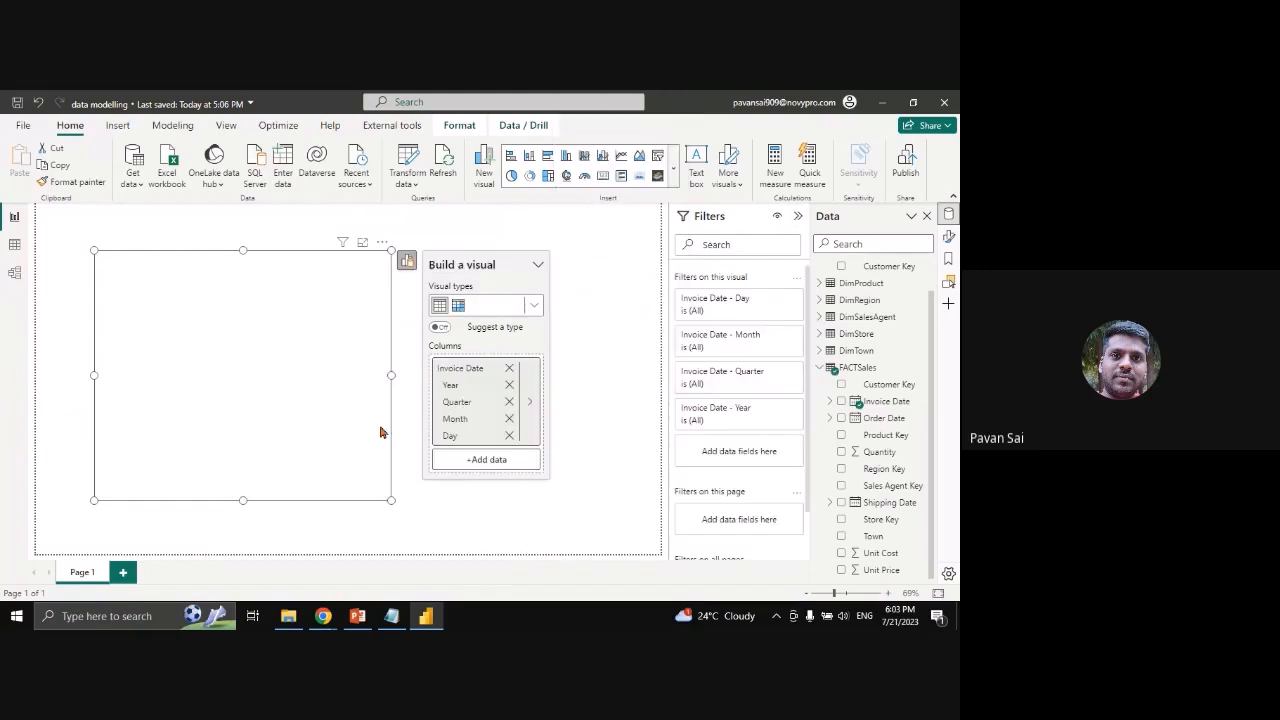
pyautogui.rightClick(474, 371)
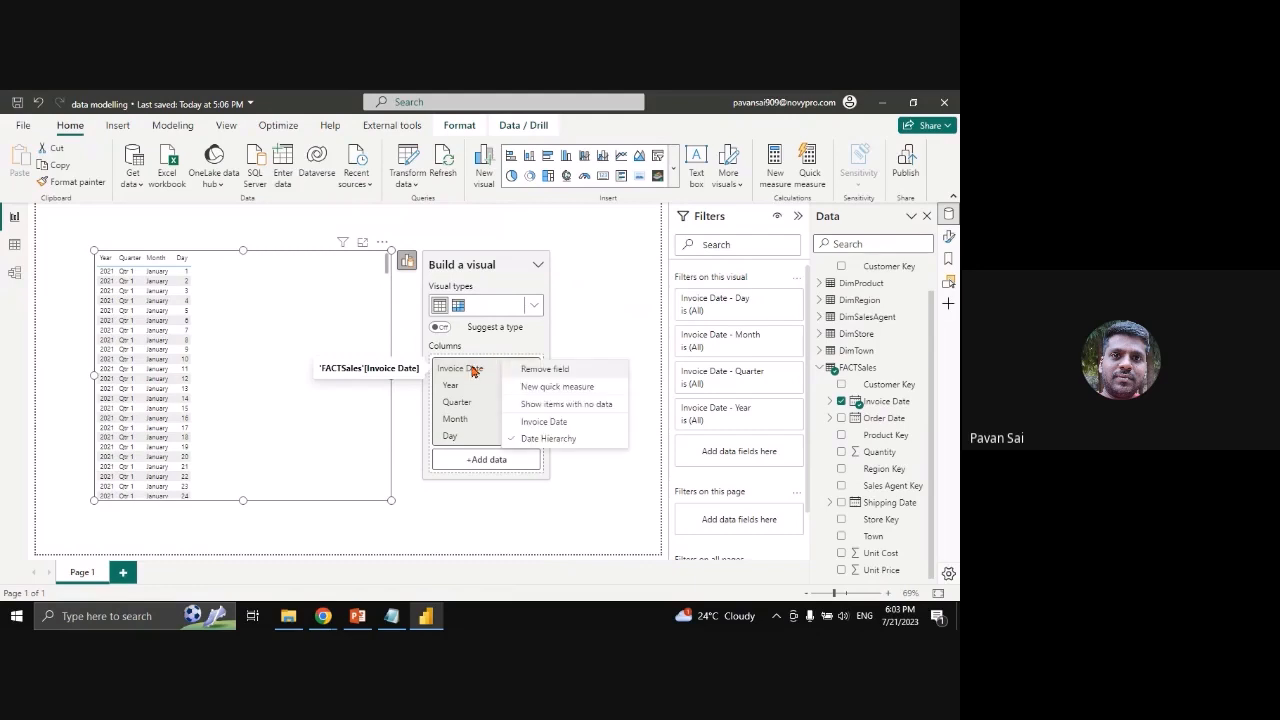
pyautogui.click(529, 422)
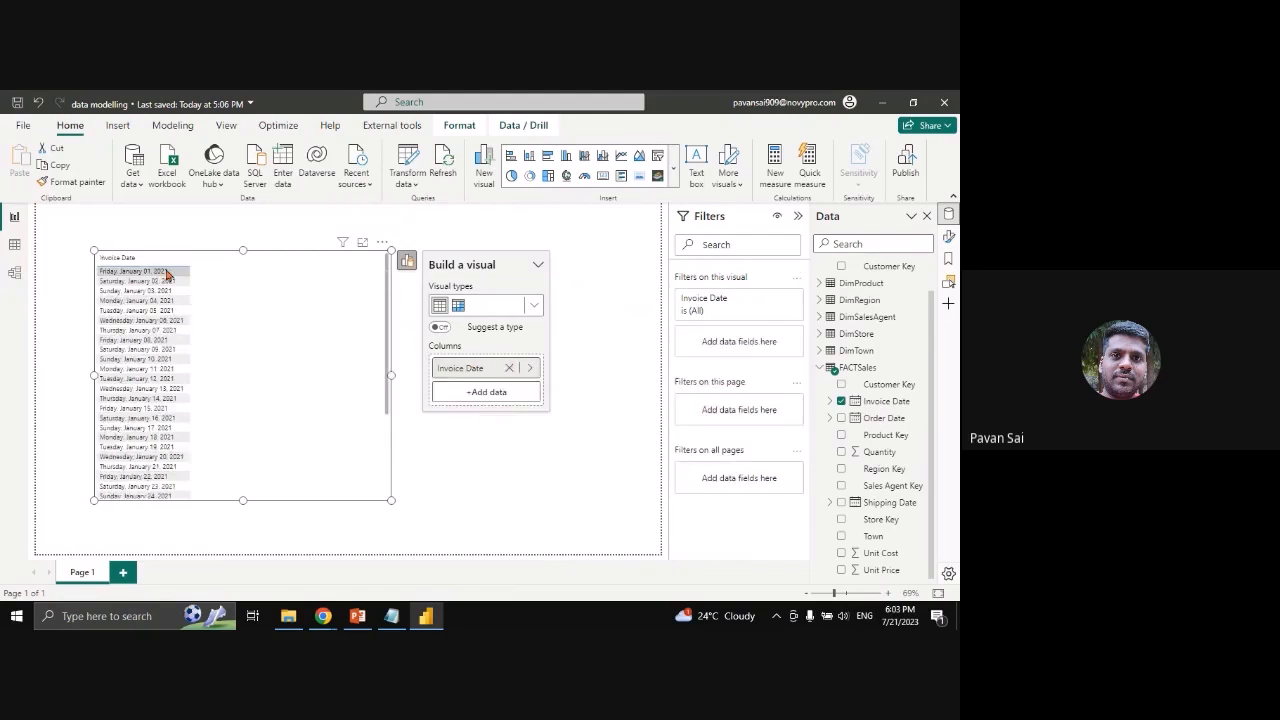
# Add the Quantity field from FACTSales as a second column of the Invoice Date table
pyautogui.click(456, 393)
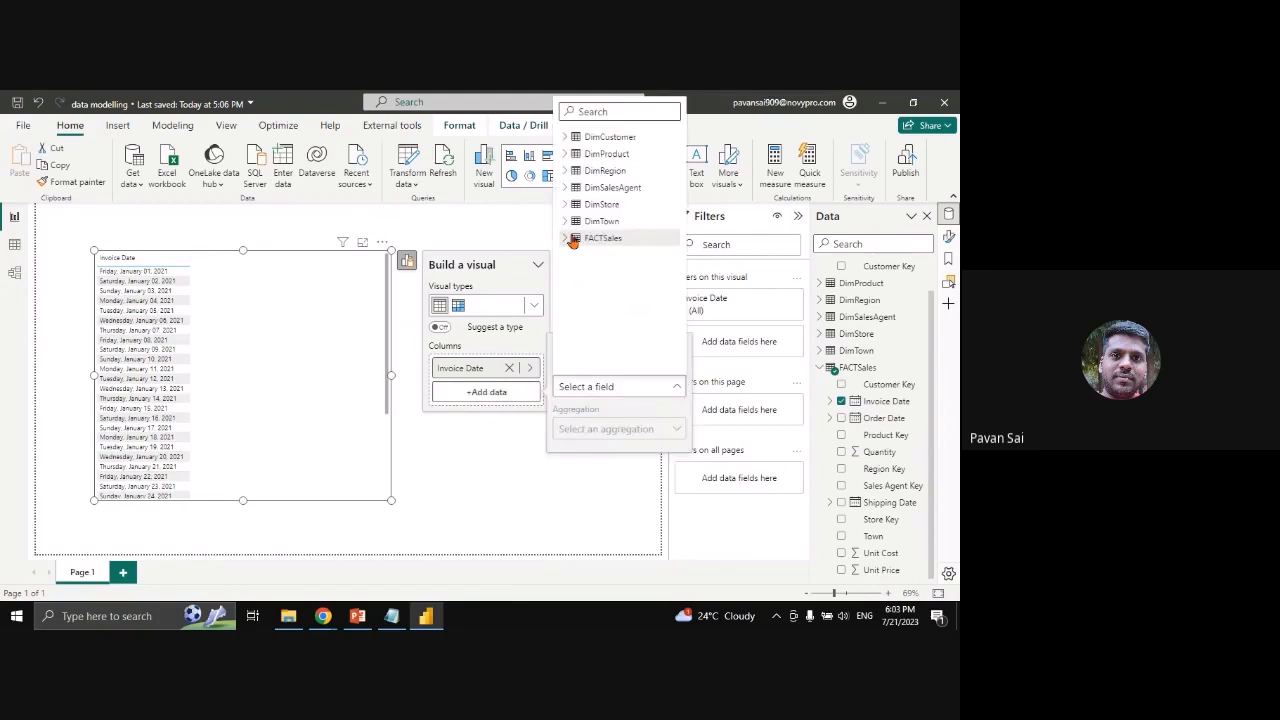
pyautogui.click(572, 240)
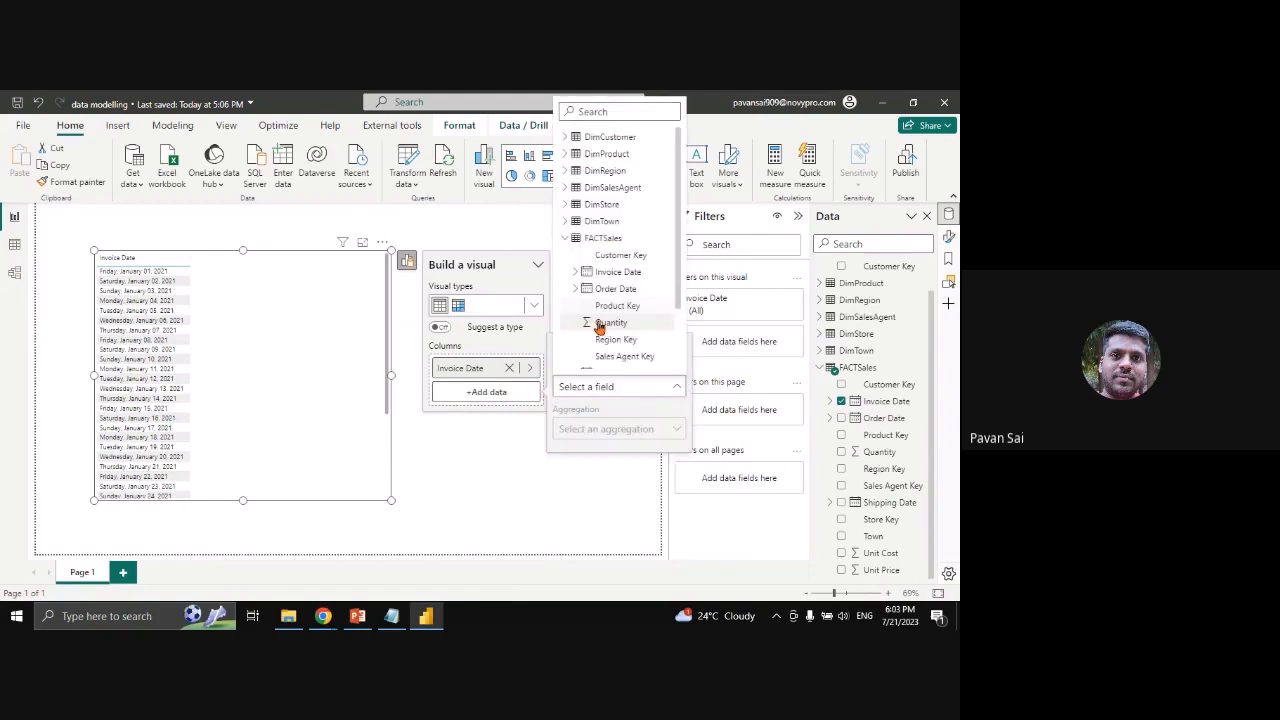
pyautogui.click(610, 322)
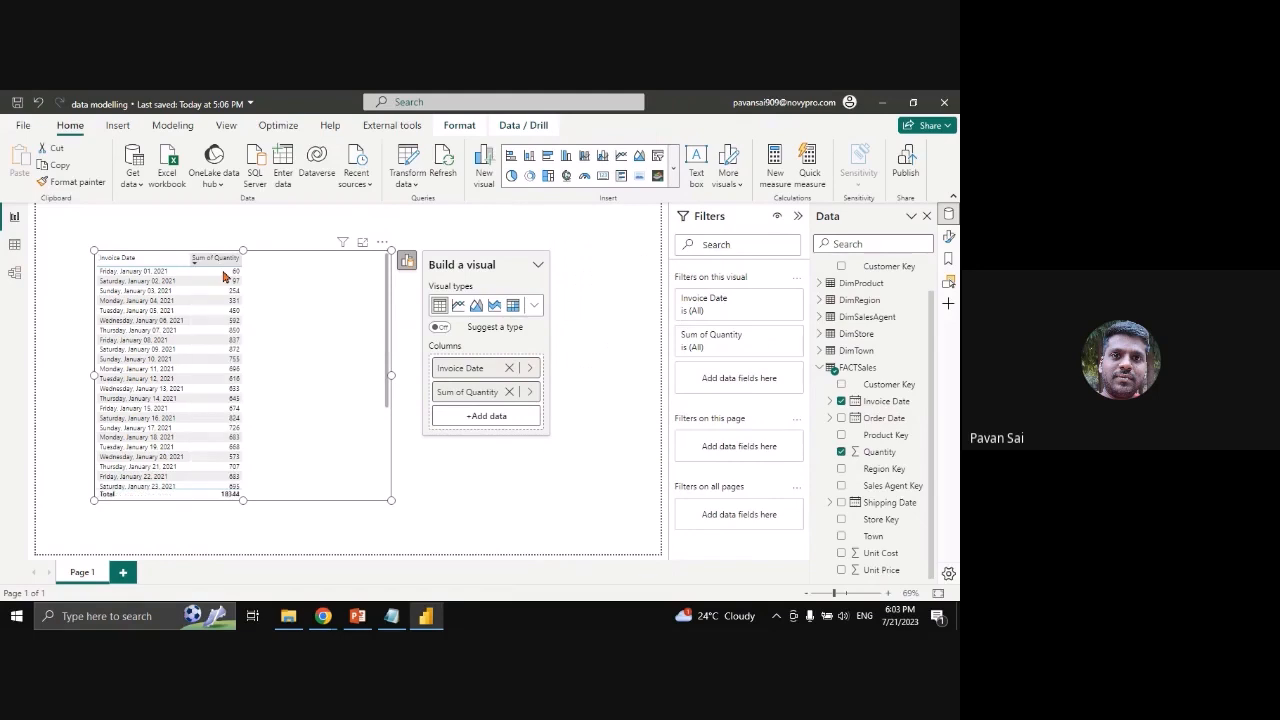
# Set the font size of the Invoice Date table's values to 16
pyautogui.click(948, 236)
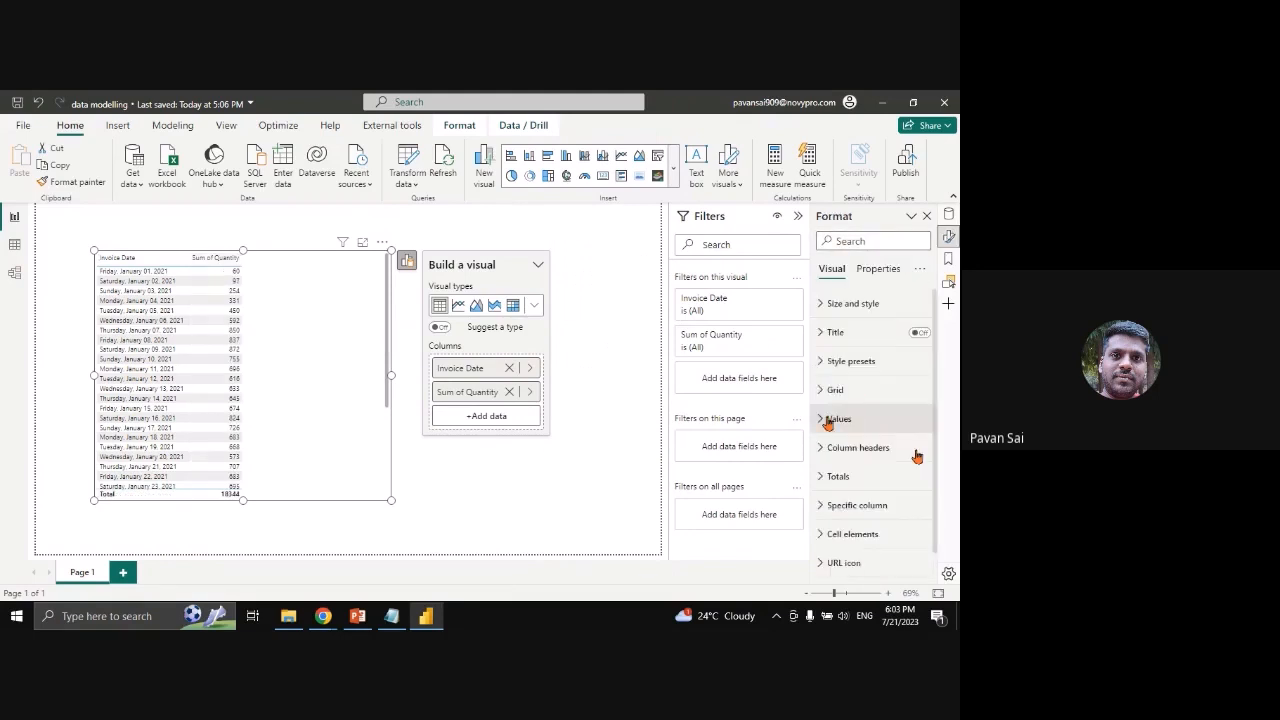
pyautogui.click(830, 419)
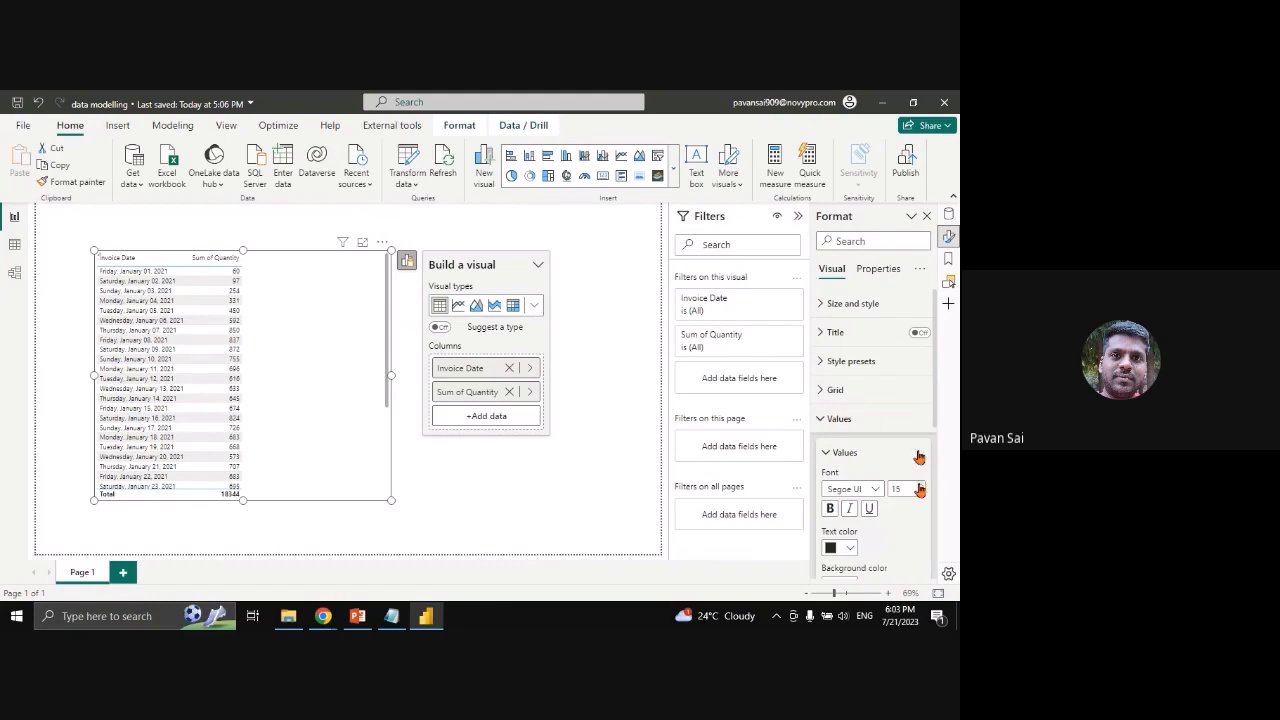
pyautogui.click(923, 485)
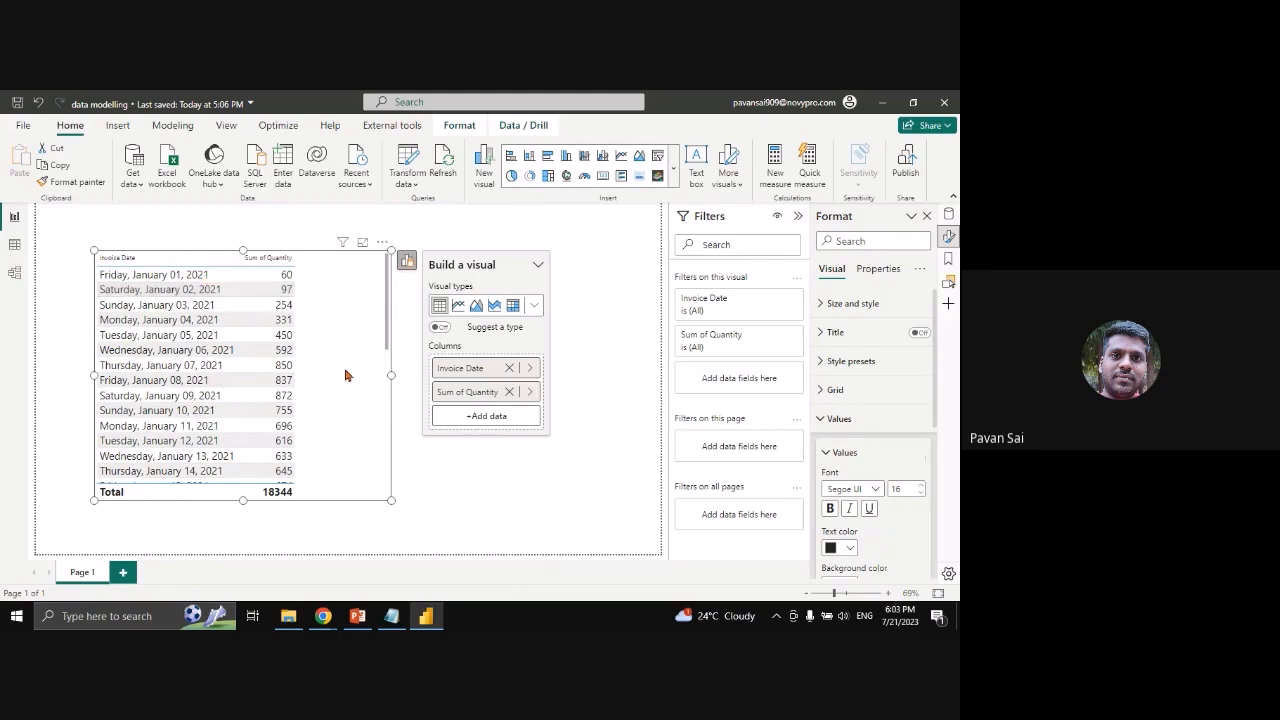
# Narrow the Invoice Date table visual, duplicate it, and place the copy beside the original on its right
pyautogui.click(303, 257)
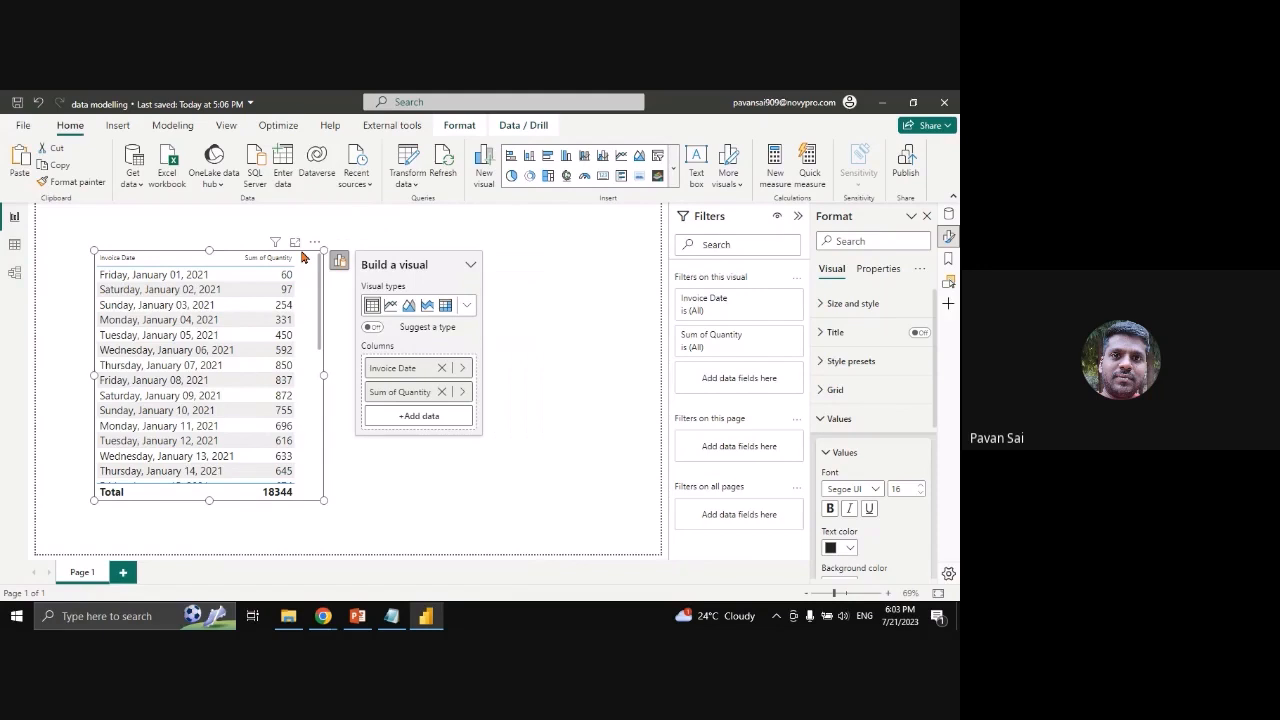
pyautogui.hotkey('ctrl', 'v')
pyautogui.moveTo(311, 266); pyautogui.dragTo(533, 309)
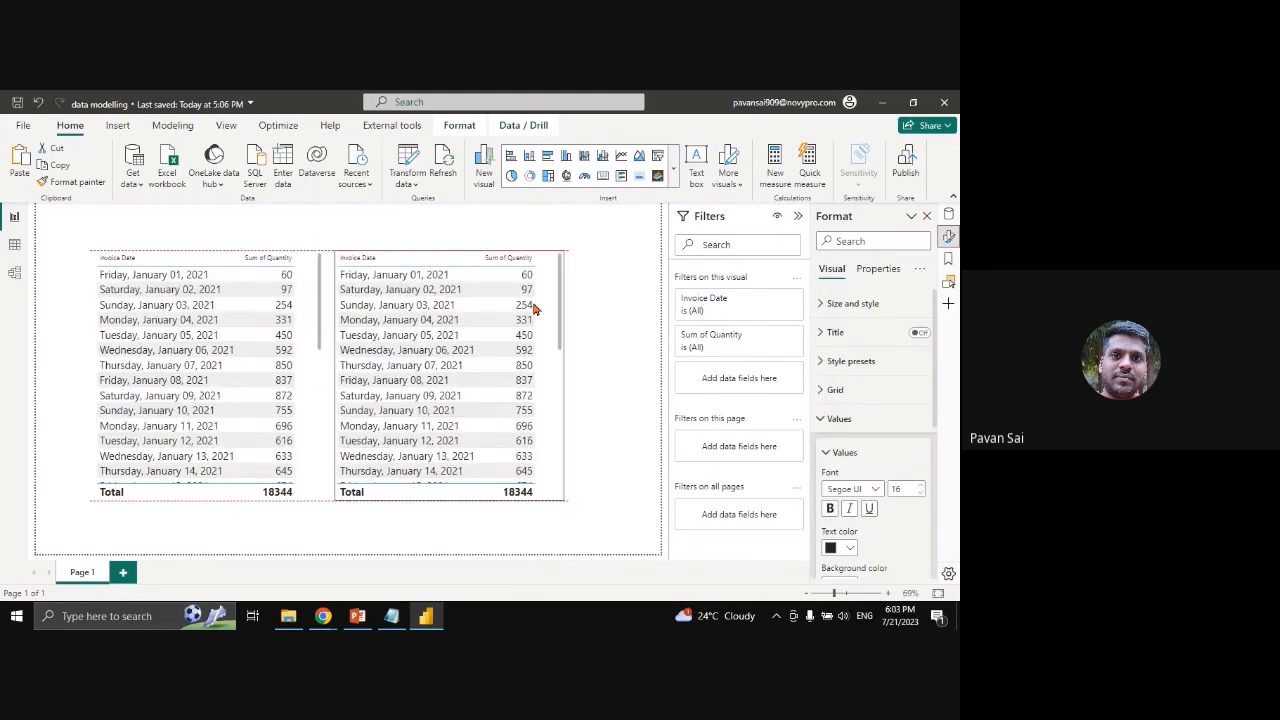
# Replace Invoice Date with Shipping Date from FACTSales in the copied table visual
pyautogui.click(319, 261)
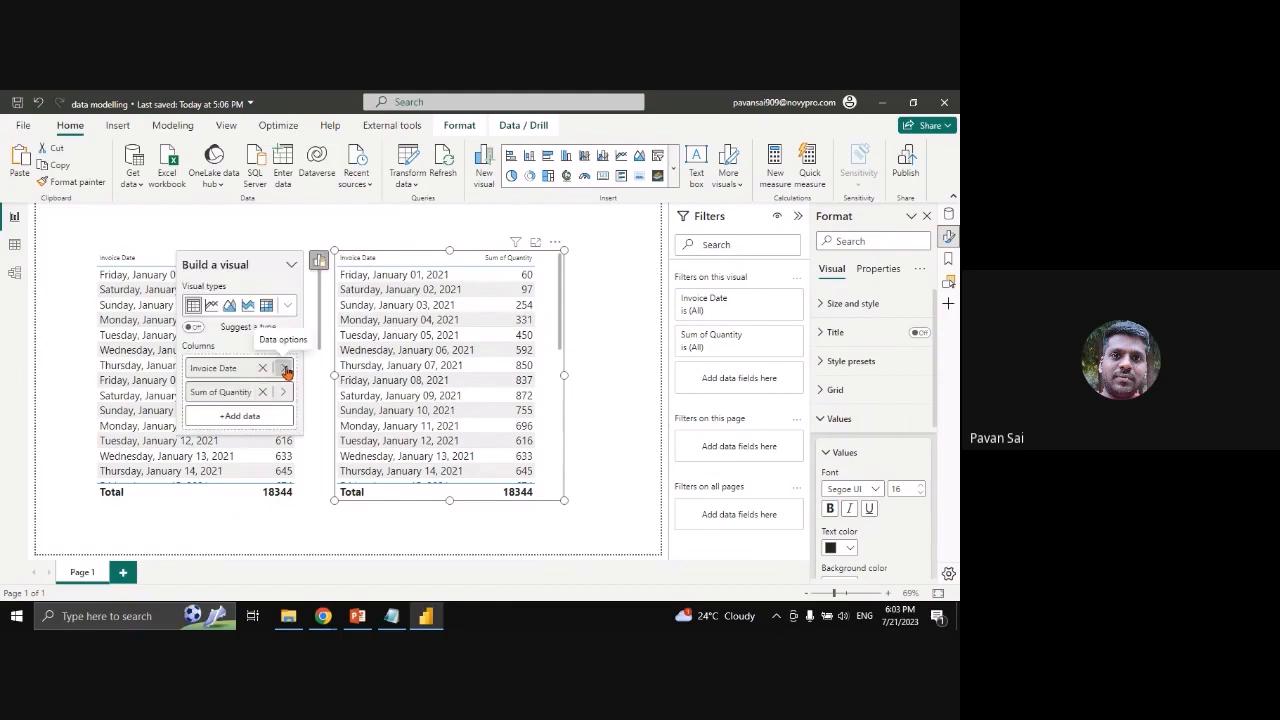
pyautogui.click(286, 371)
pyautogui.click(369, 405)
pyautogui.click(370, 362)
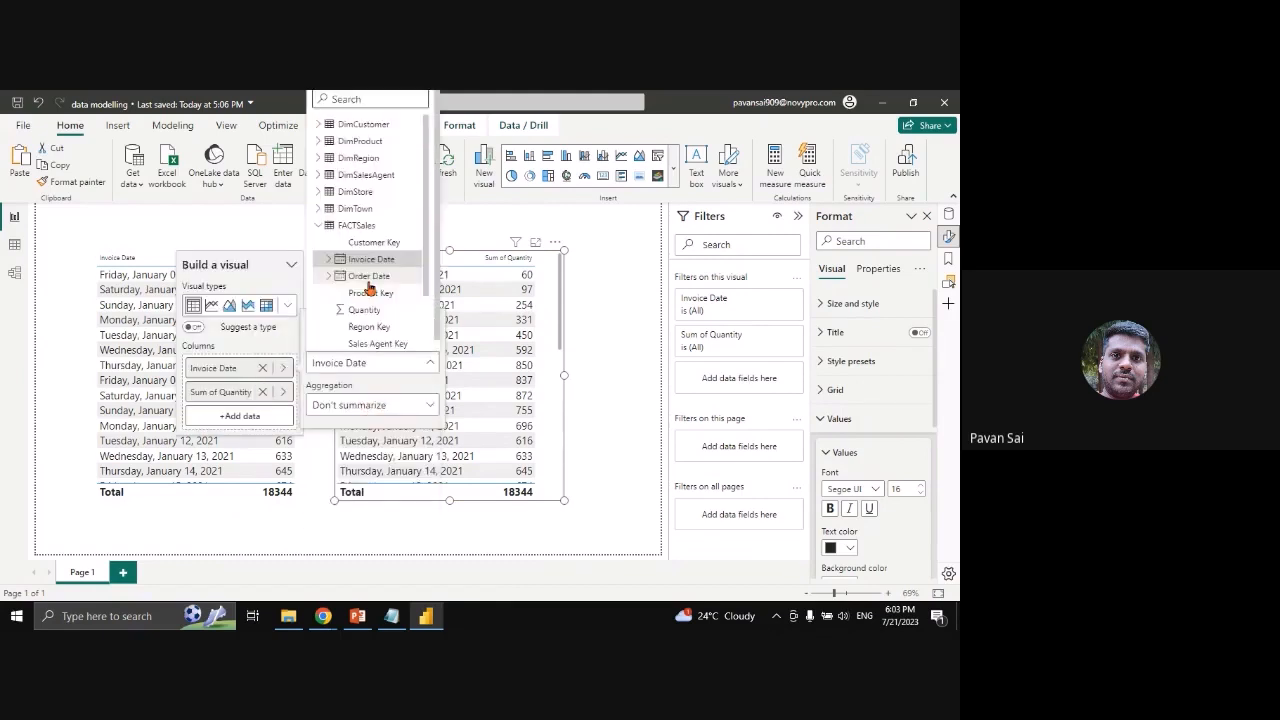
pyautogui.scroll(-2, 369, 292)
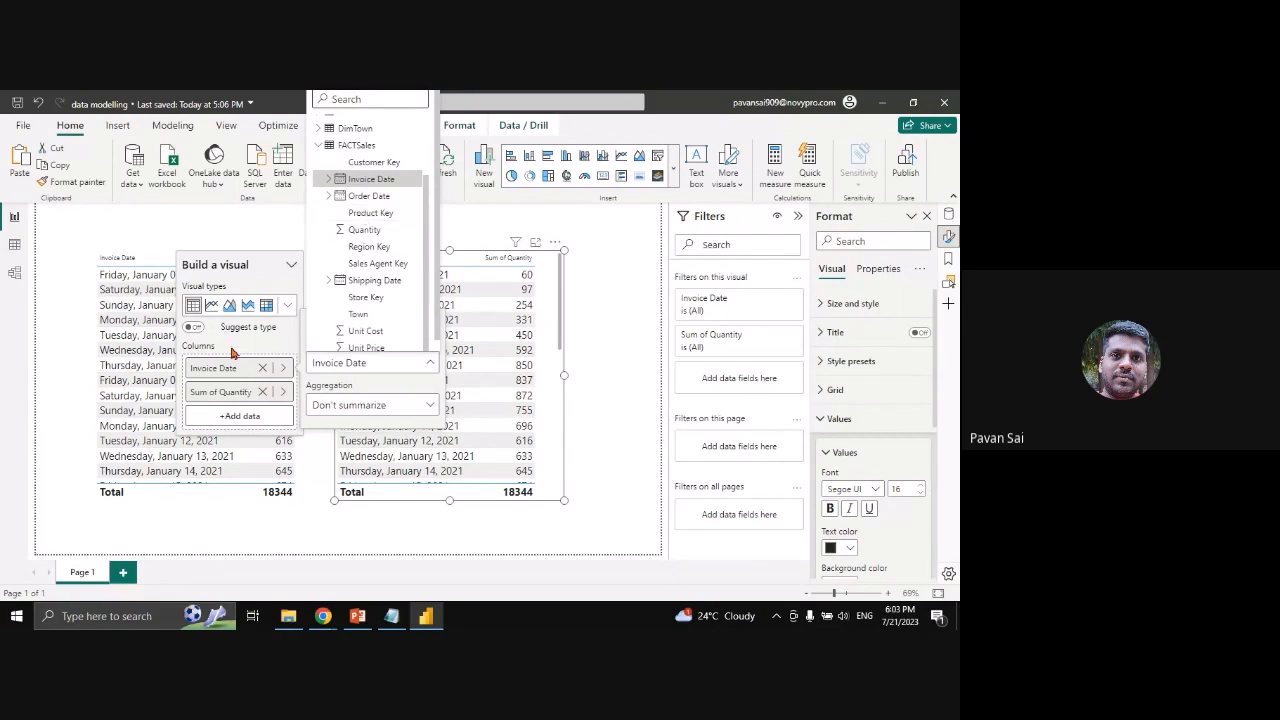
pyautogui.click(362, 288)
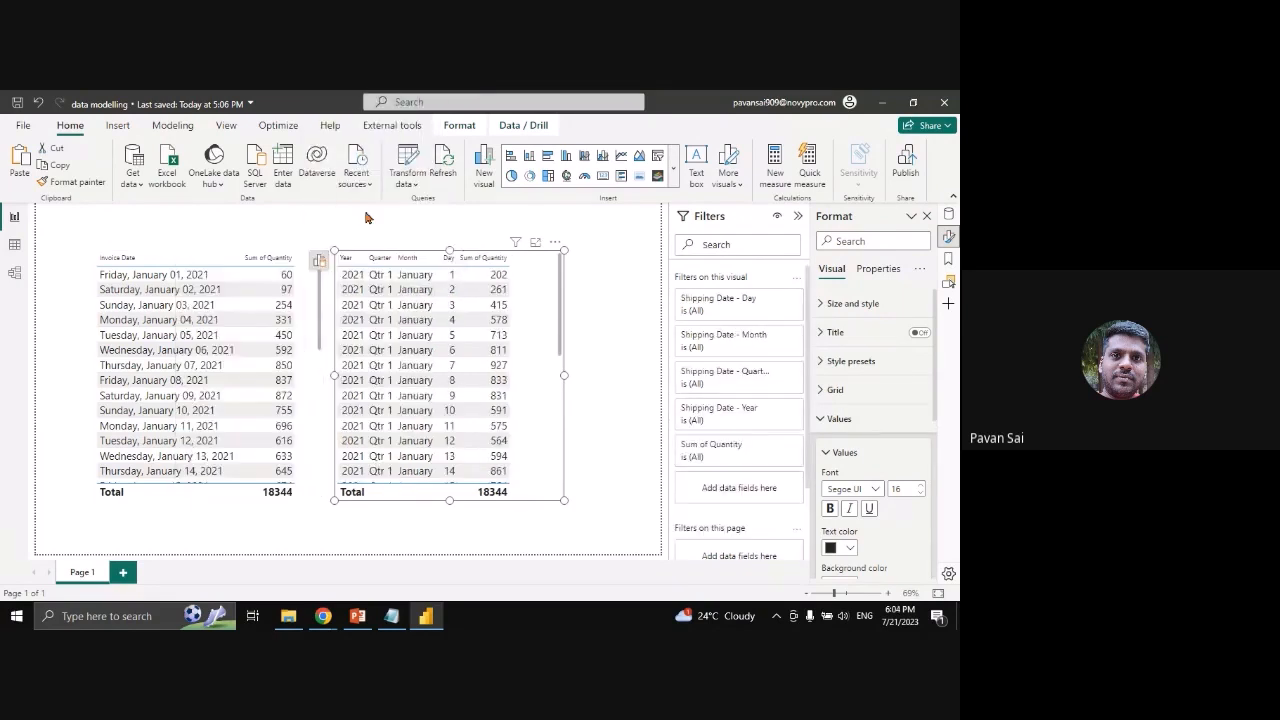
# Show Shipping Date in the copied table as plain dates instead of a date hierarchy
pyautogui.click(324, 268)
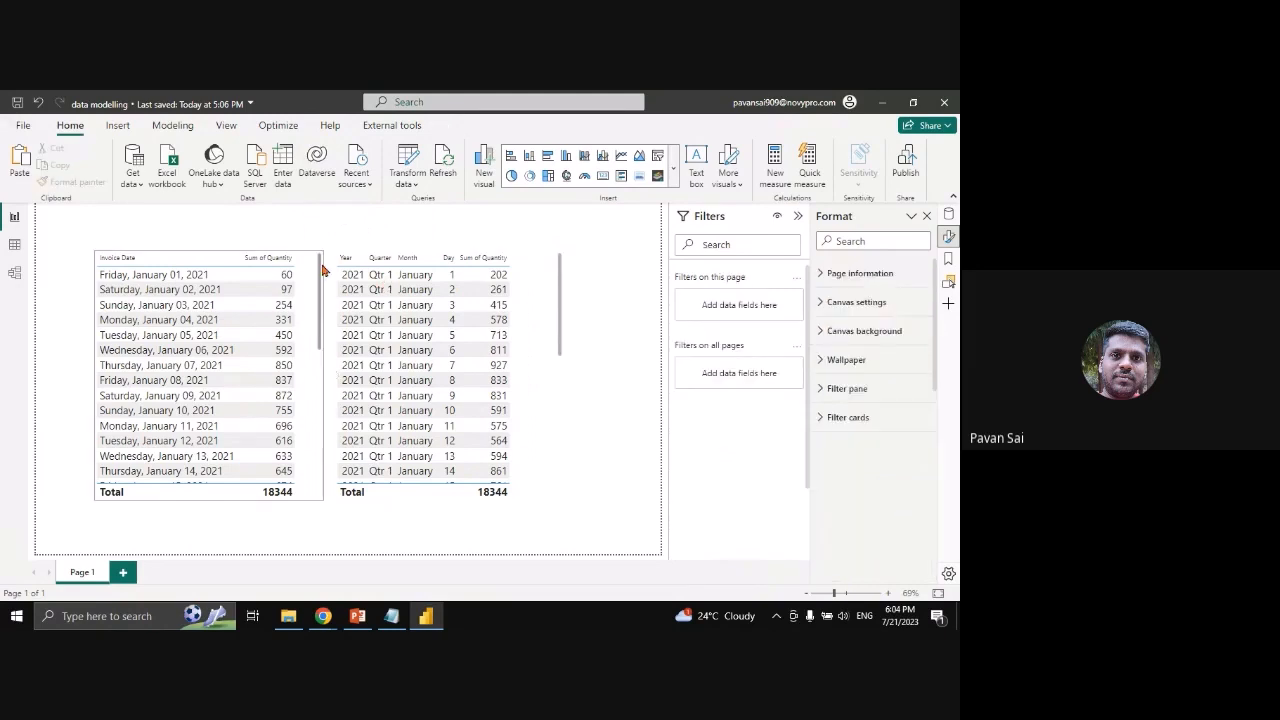
pyautogui.click(338, 263)
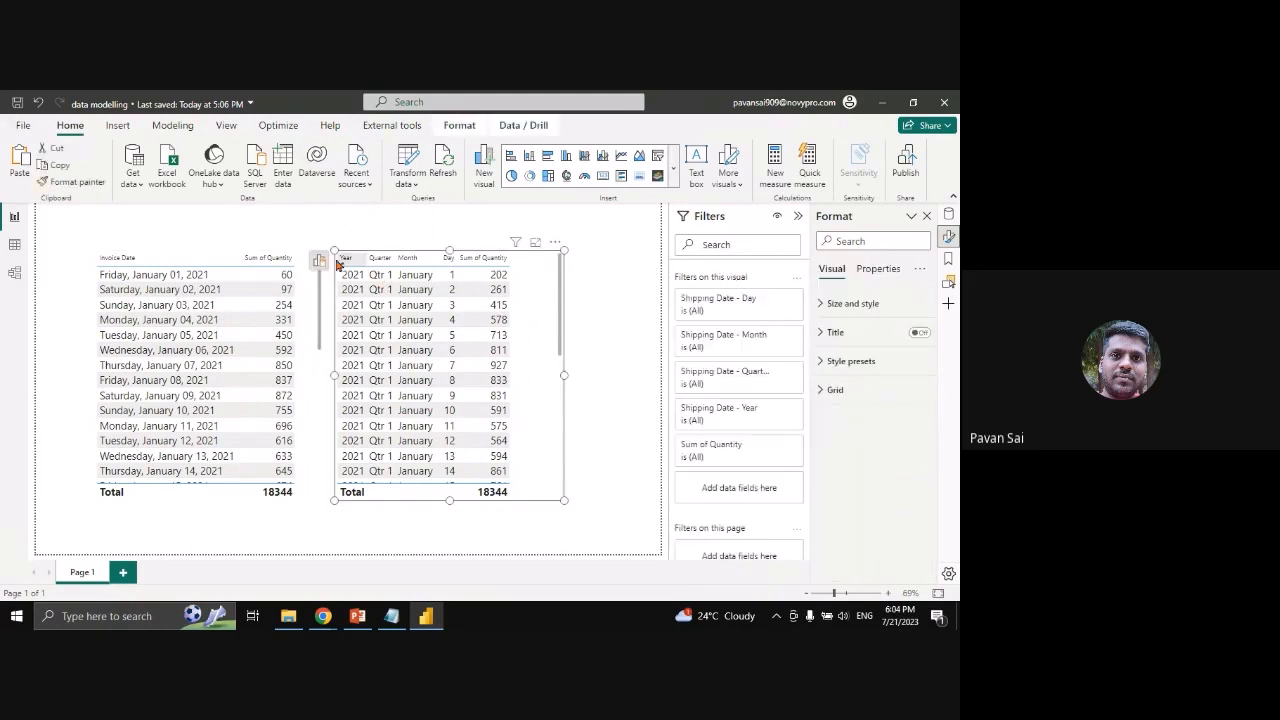
pyautogui.click(322, 261)
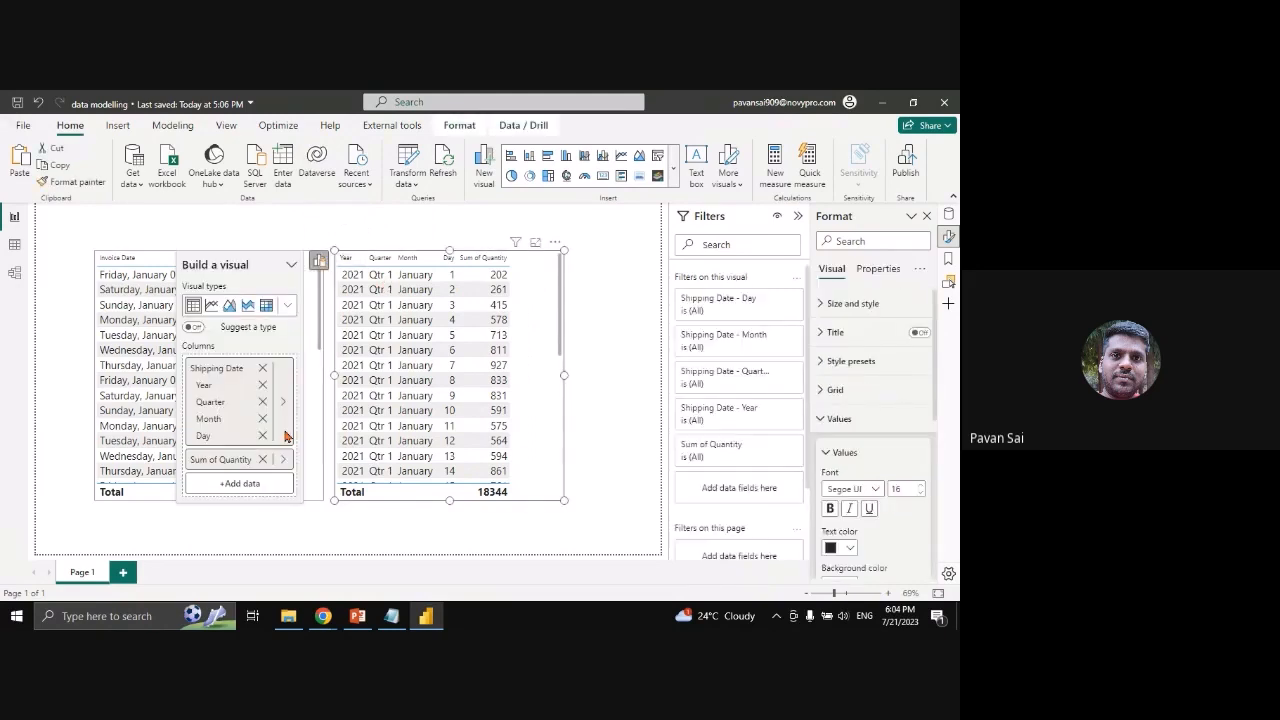
pyautogui.rightClick(238, 372)
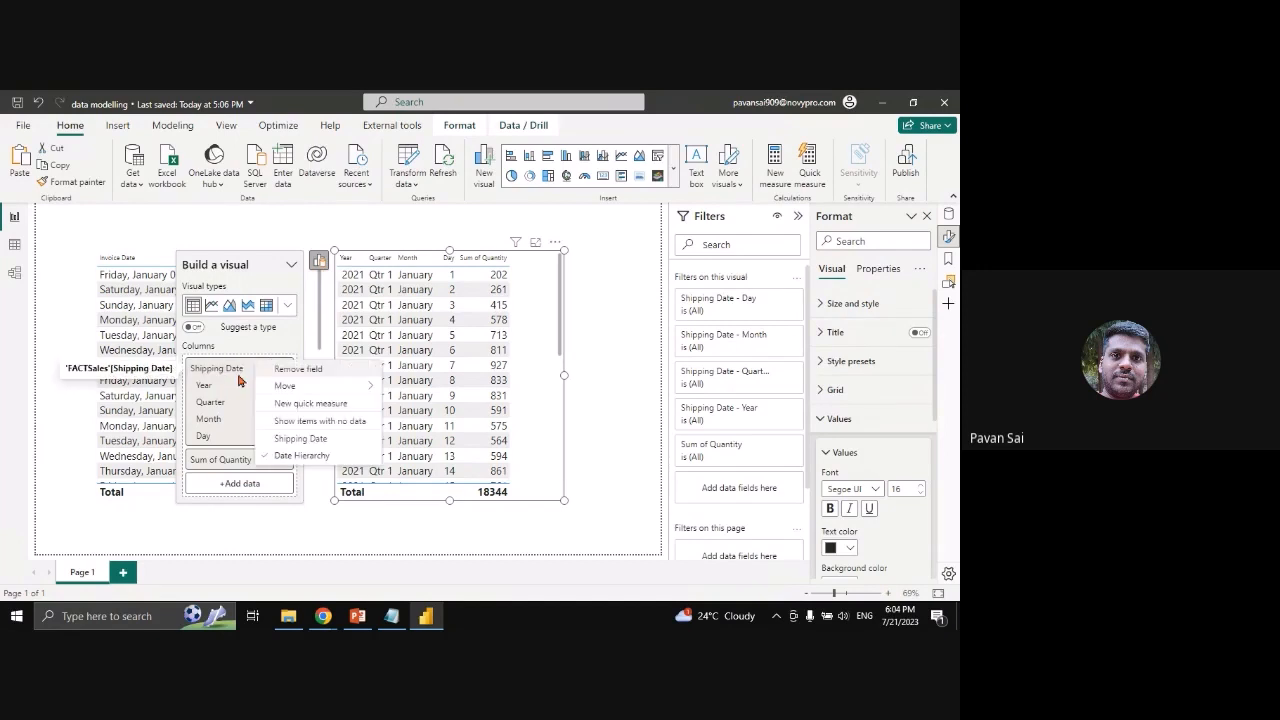
pyautogui.click(287, 440)
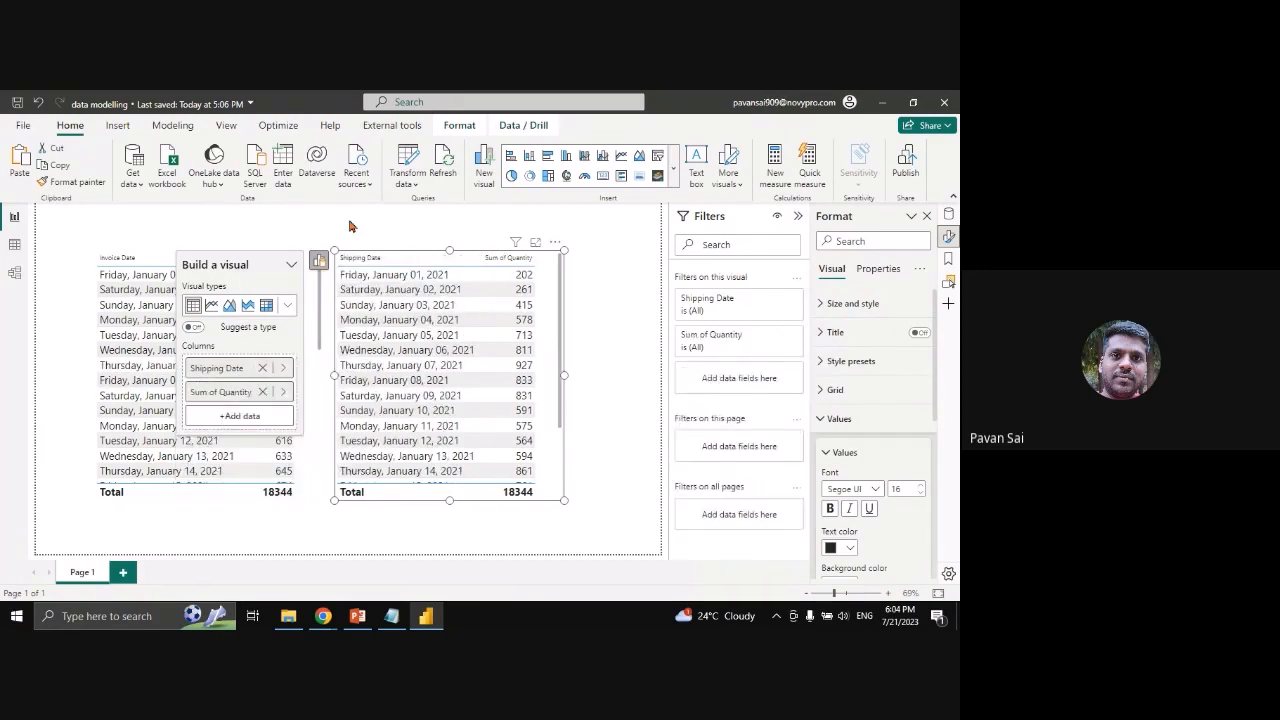
pyautogui.click(350, 226)
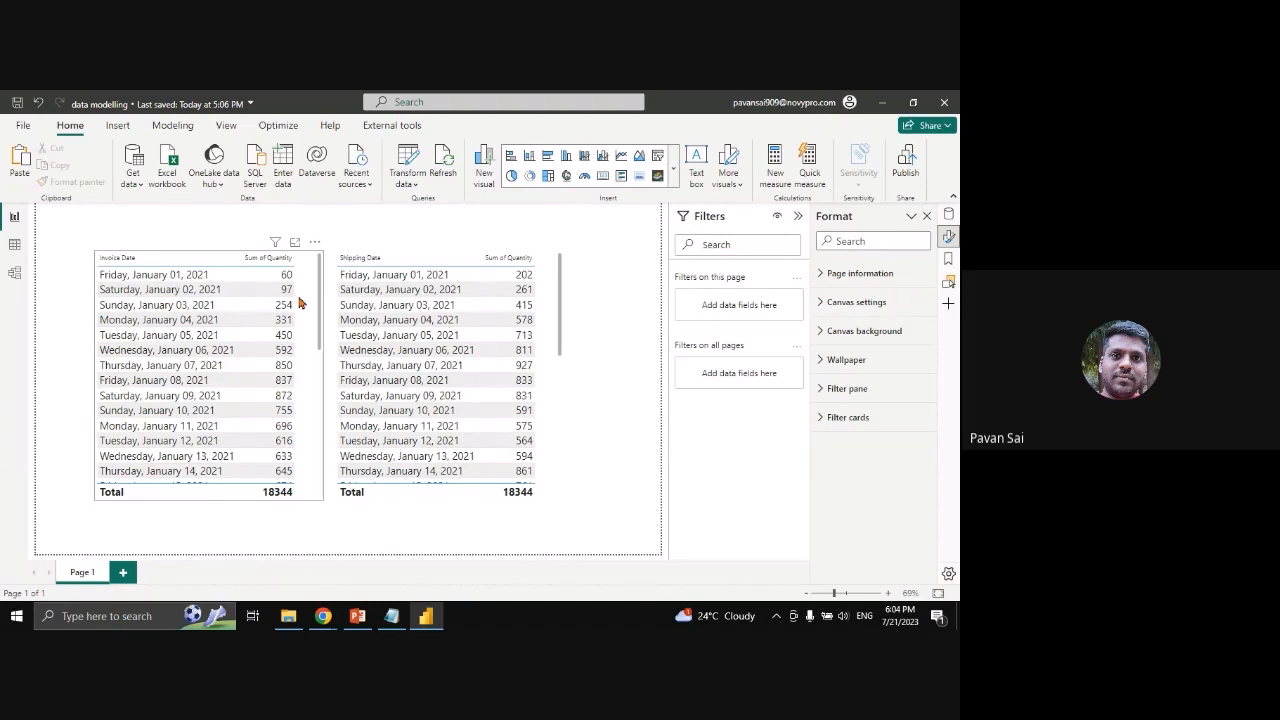
# Create a calculated table with the formula Dimdate = CALENDARAUTO()
pyautogui.click(13, 246)
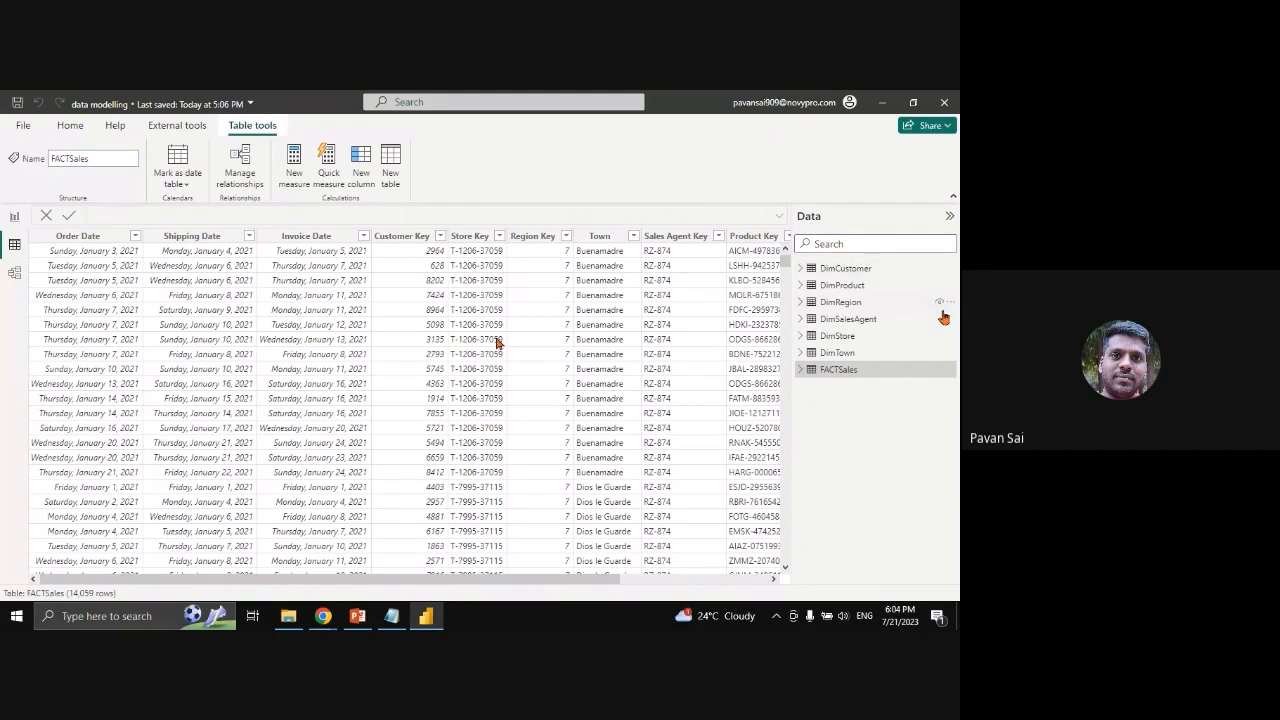
pyautogui.click(388, 166)
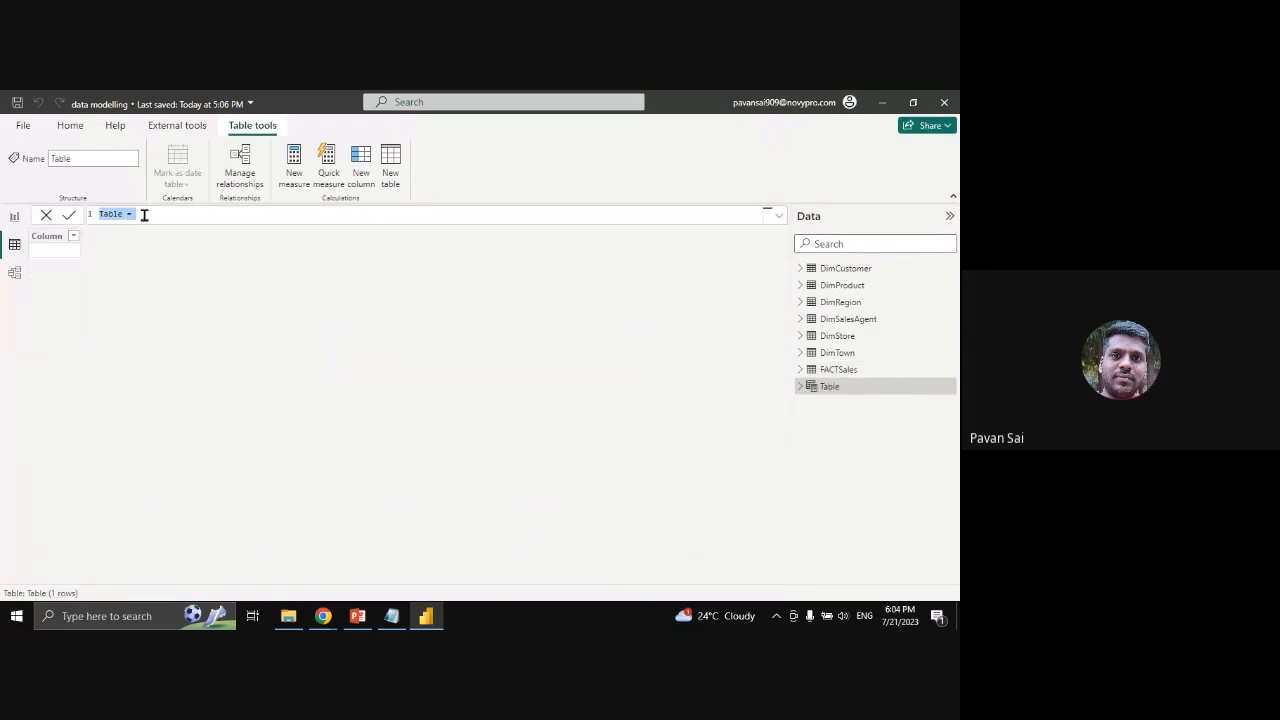
pyautogui.write('Dimdate = Cal')
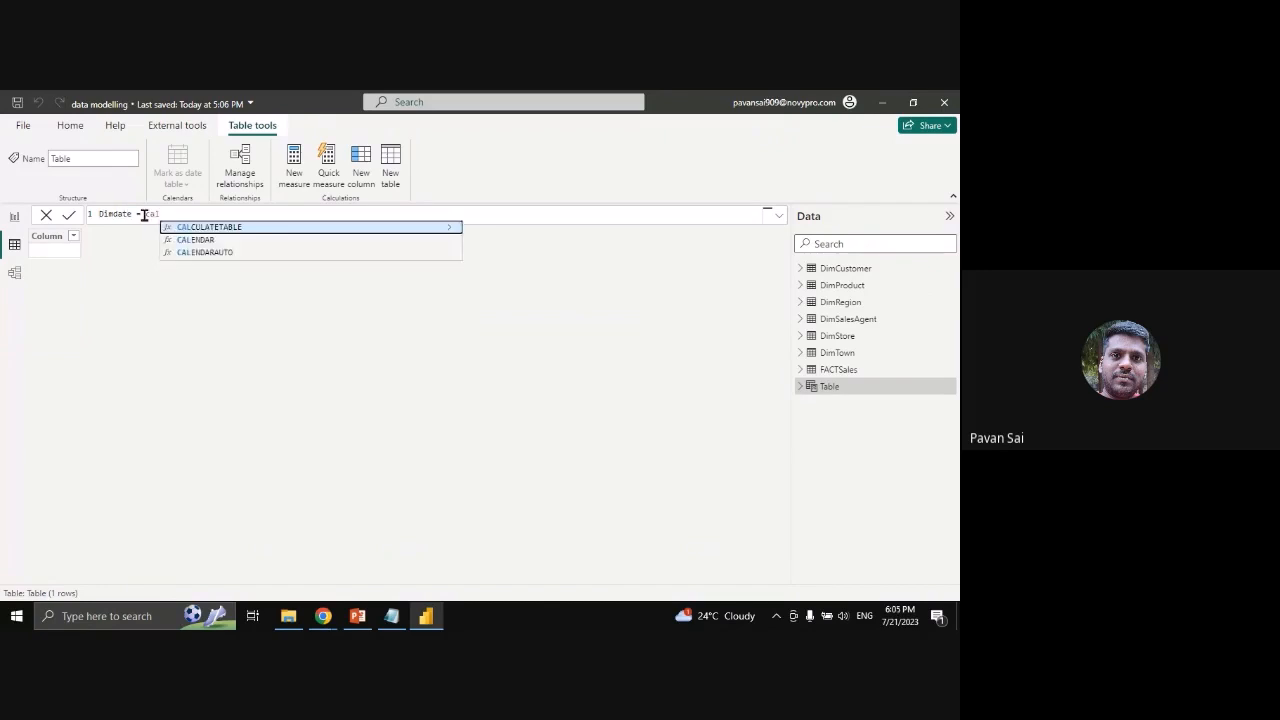
pyautogui.press('Down')
pyautogui.press('Down')
pyautogui.press('Tab')
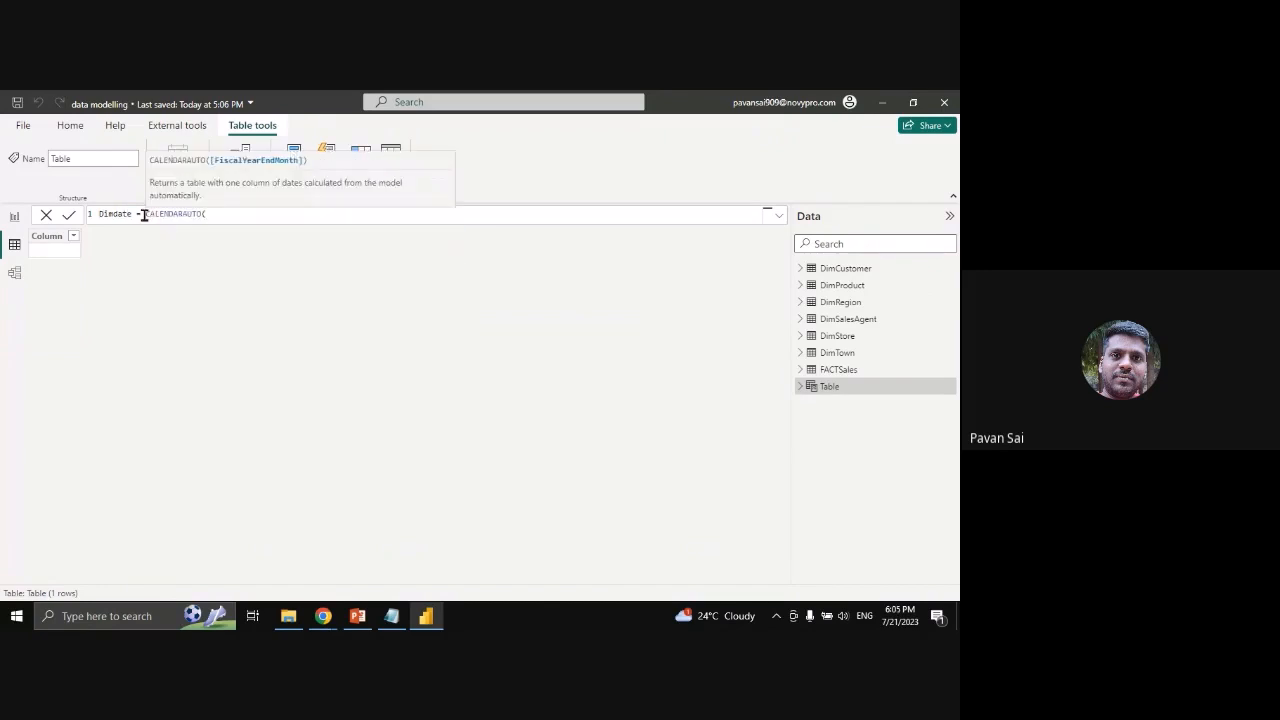
pyautogui.write(')')
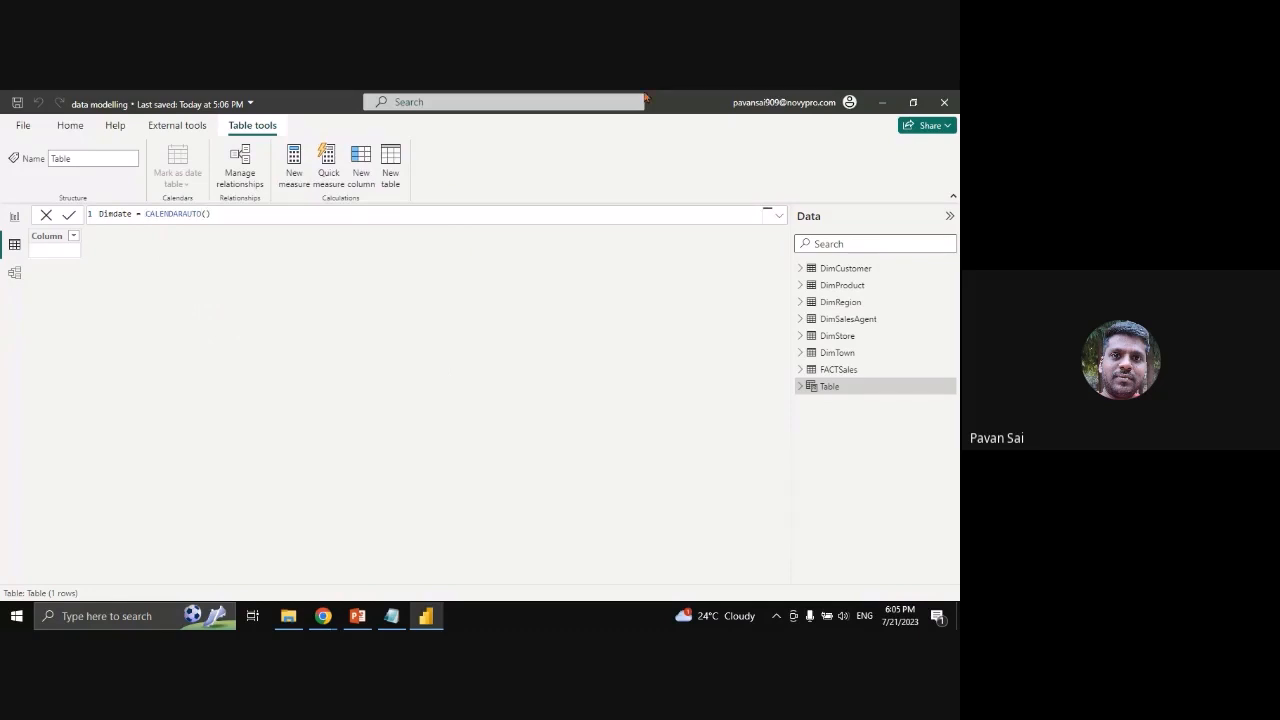
pyautogui.press('Return')
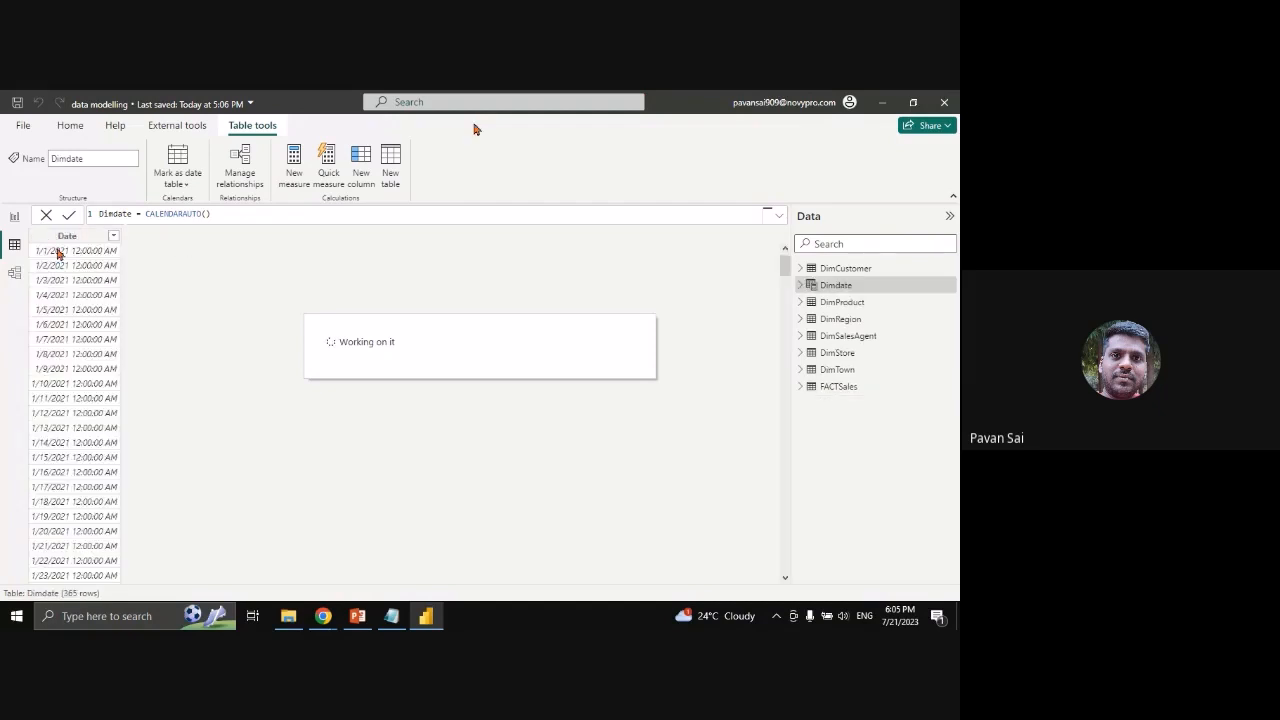
# Check the Dimdate calendar's date range by sorting the Date column descending and back to ascending
pyautogui.click(114, 237)
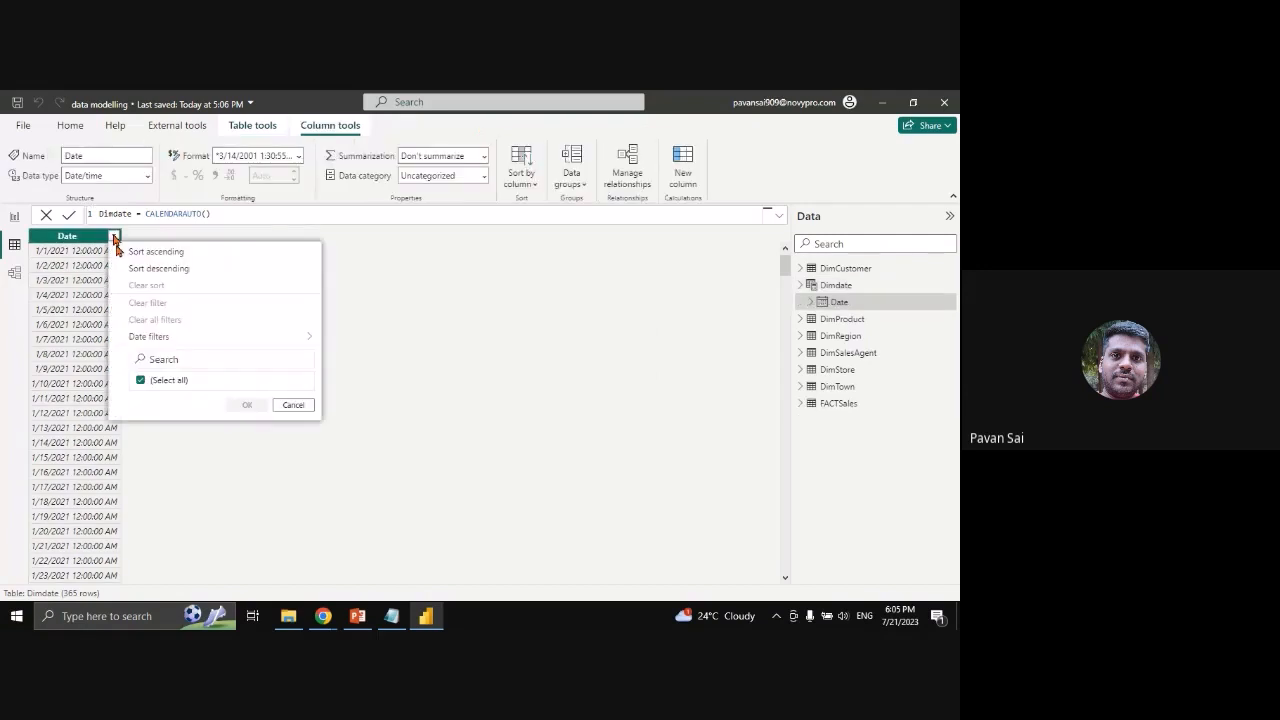
pyautogui.click(160, 203)
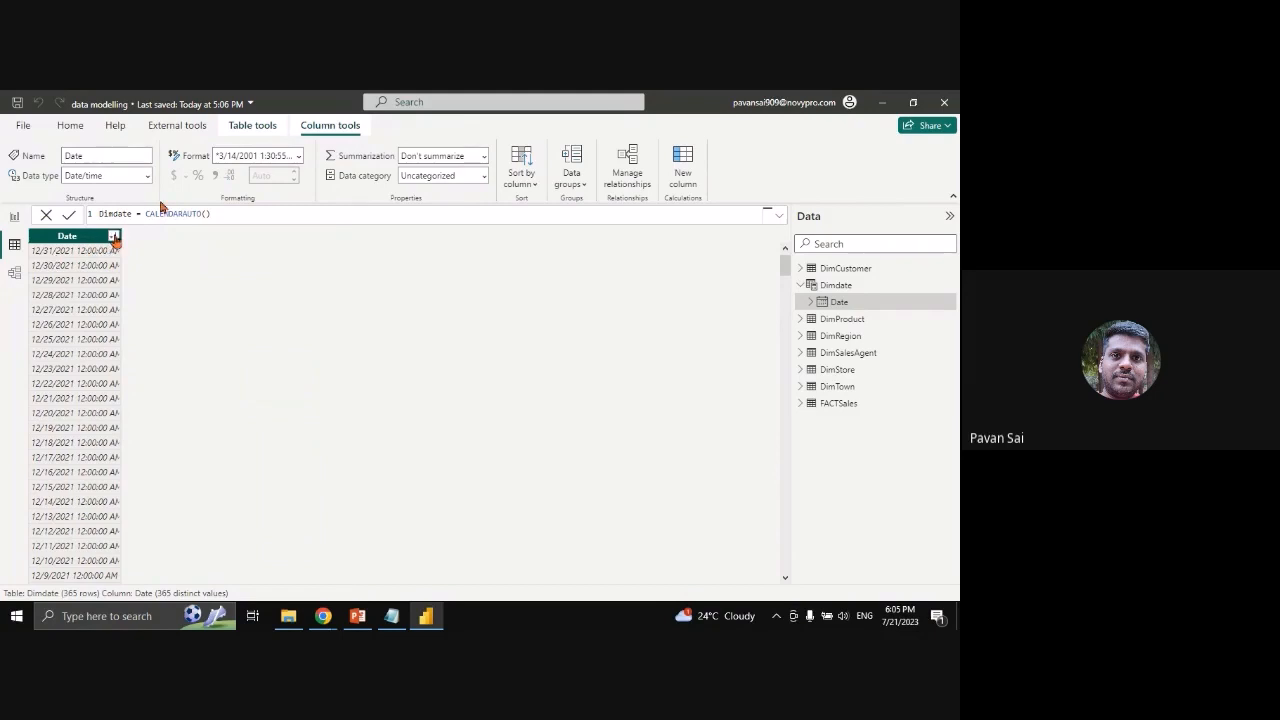
pyautogui.click(114, 237)
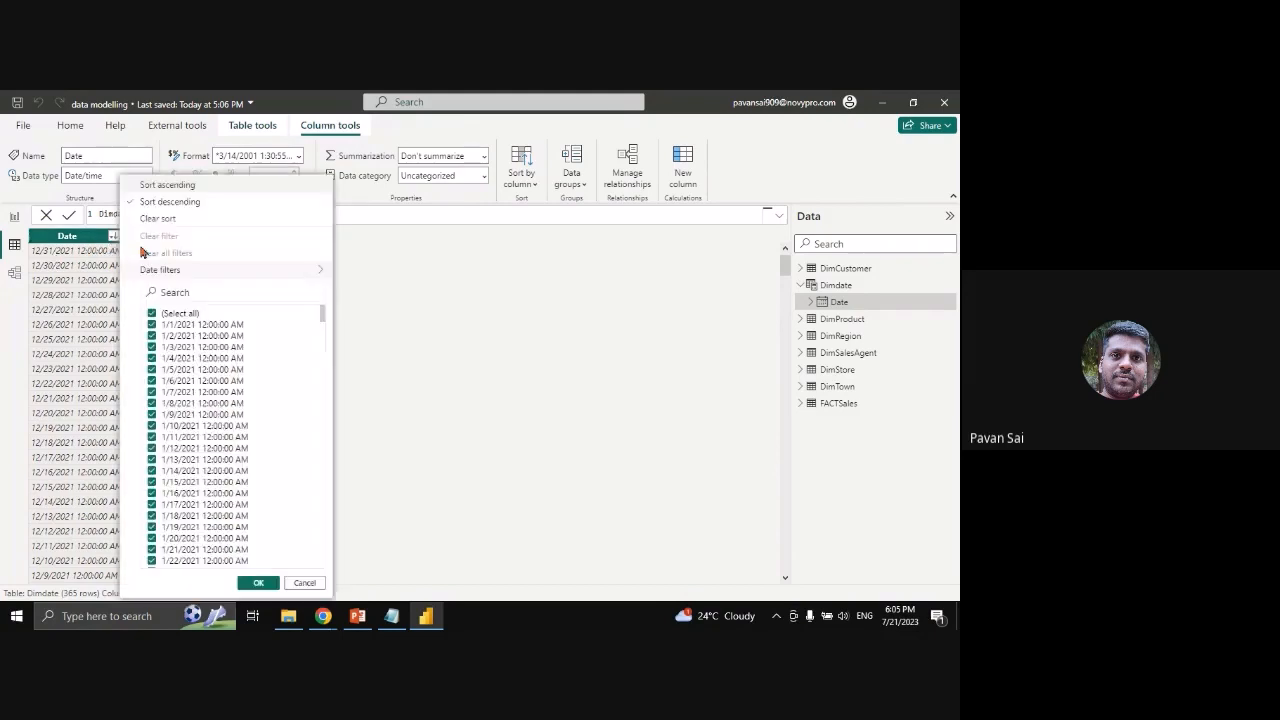
pyautogui.click(162, 185)
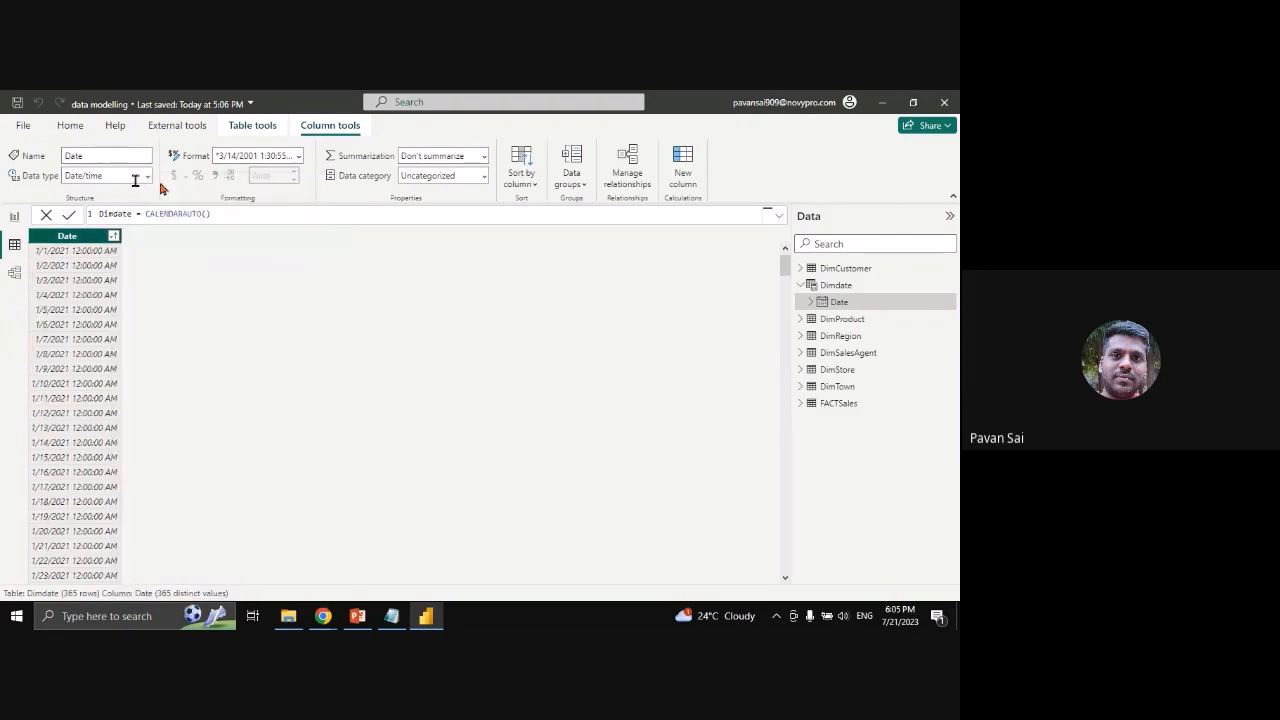
# Set the data type of Dimdate's Date column to Date and expand its date hierarchy down to the levels
pyautogui.click(135, 177)
pyautogui.click(88, 278)
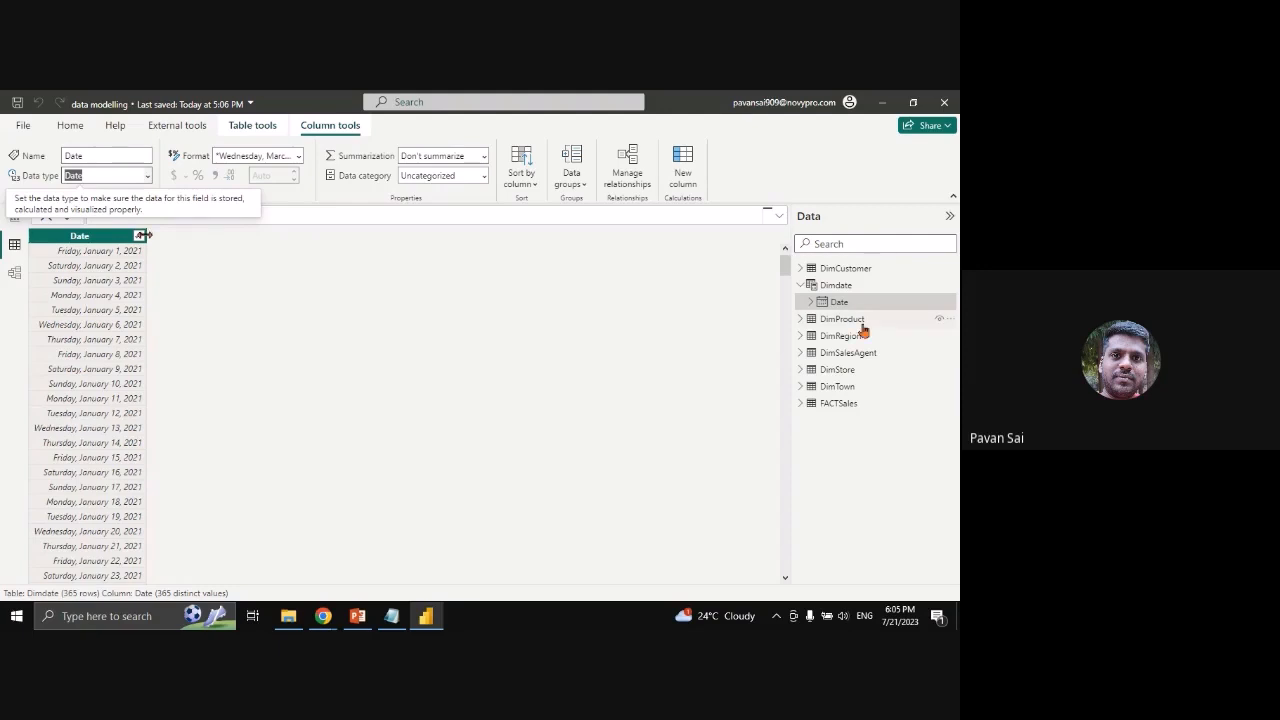
pyautogui.click(810, 302)
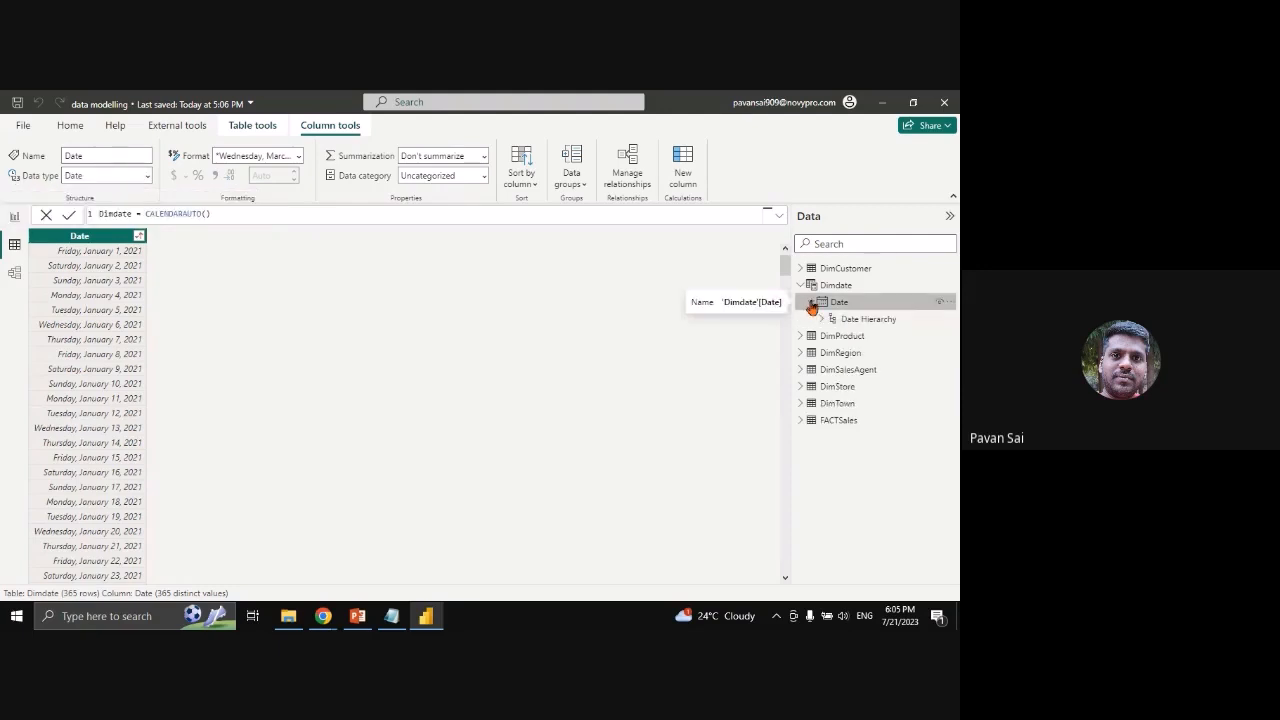
pyautogui.click(820, 320)
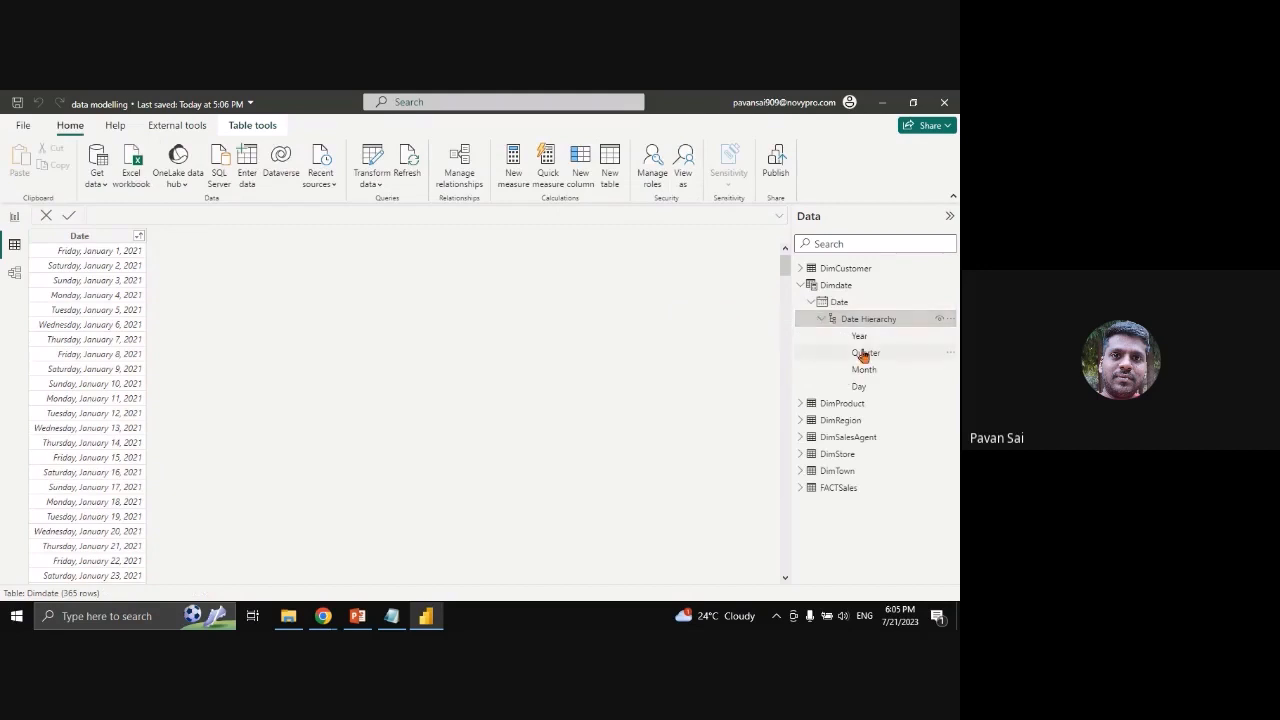
pyautogui.click(843, 286)
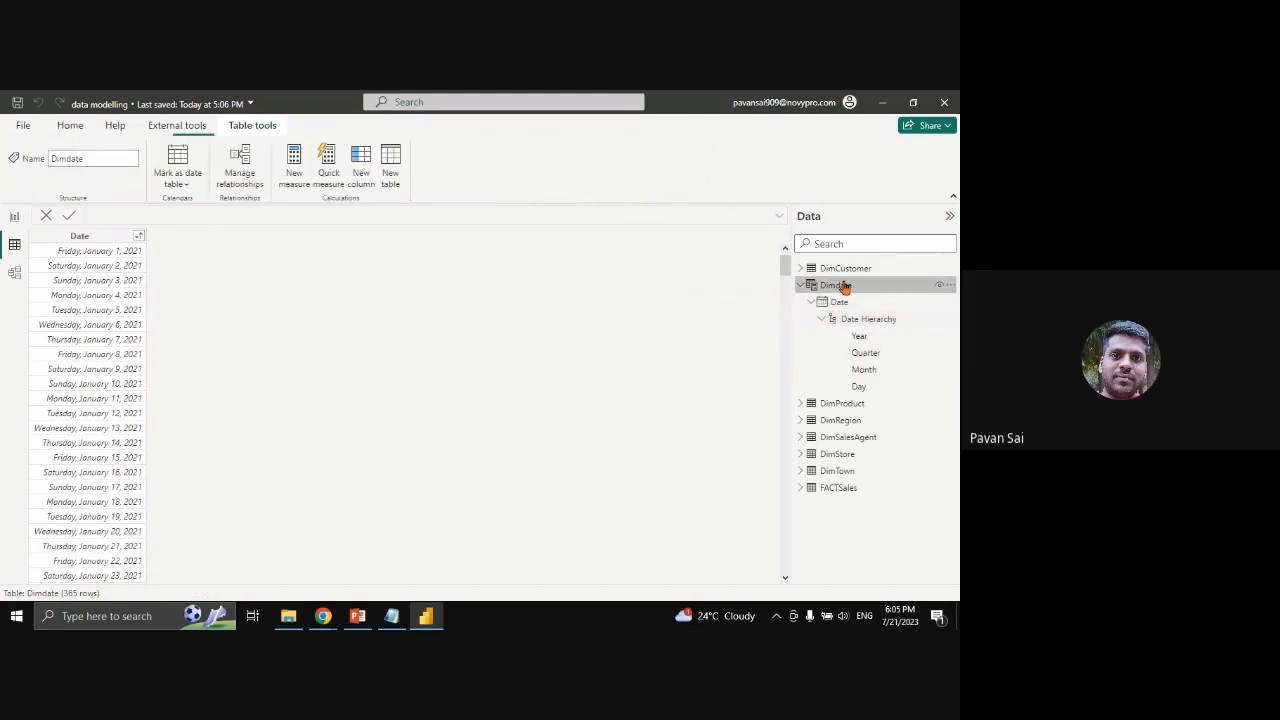
# Rearrange the model diagram by moving DimCustomer and DimStore up and placing Dimdate below DimStore
pyautogui.click(15, 216)
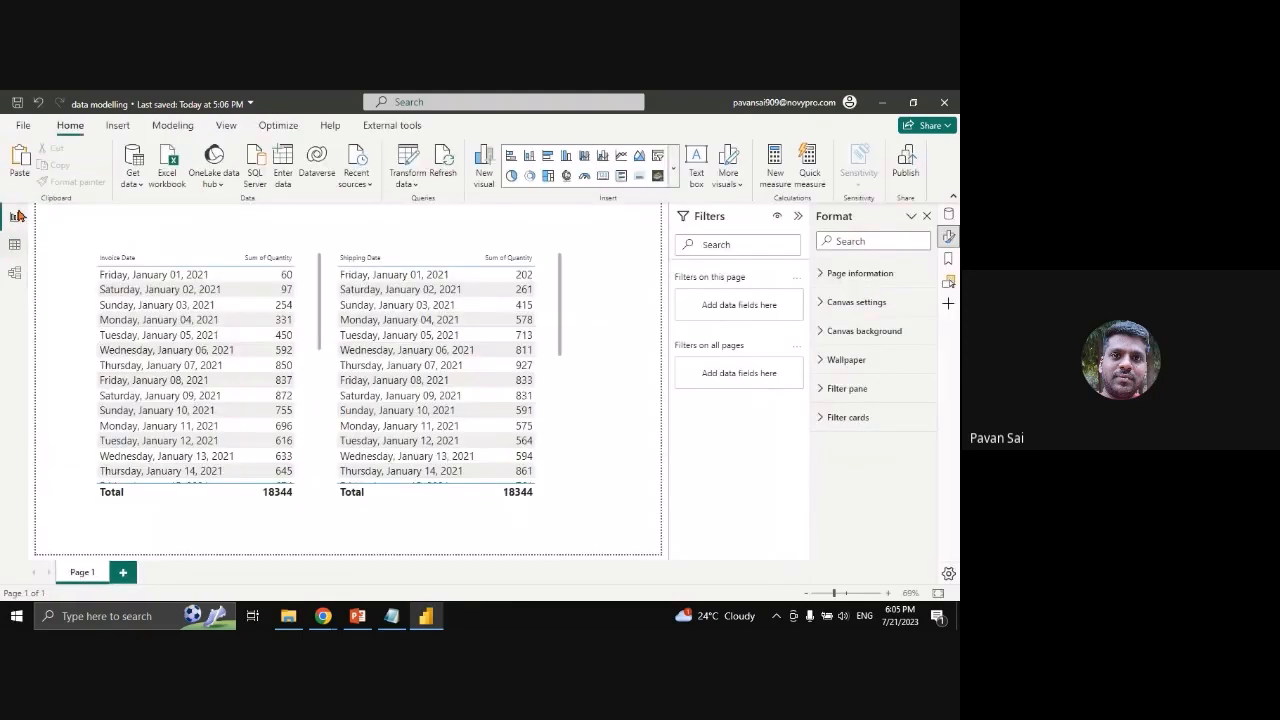
pyautogui.click(17, 276)
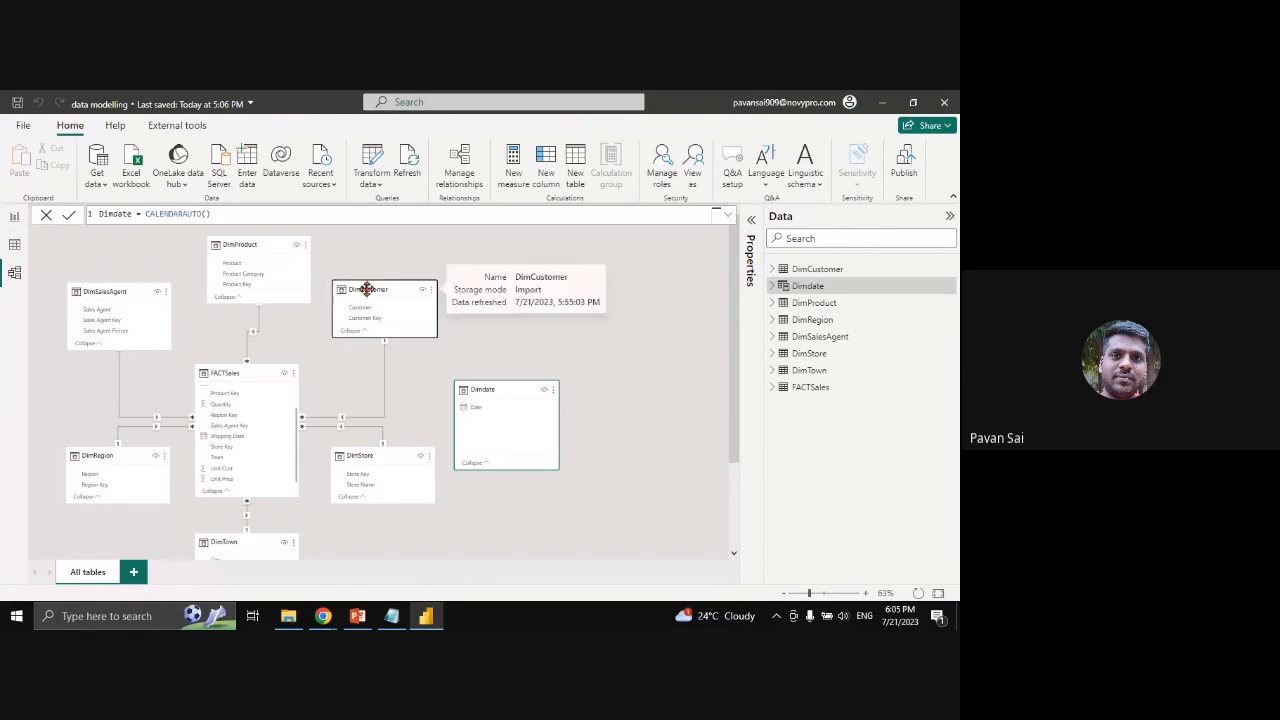
pyautogui.moveTo(366, 288); pyautogui.dragTo(366, 240)
pyautogui.moveTo(375, 454); pyautogui.dragTo(367, 396)
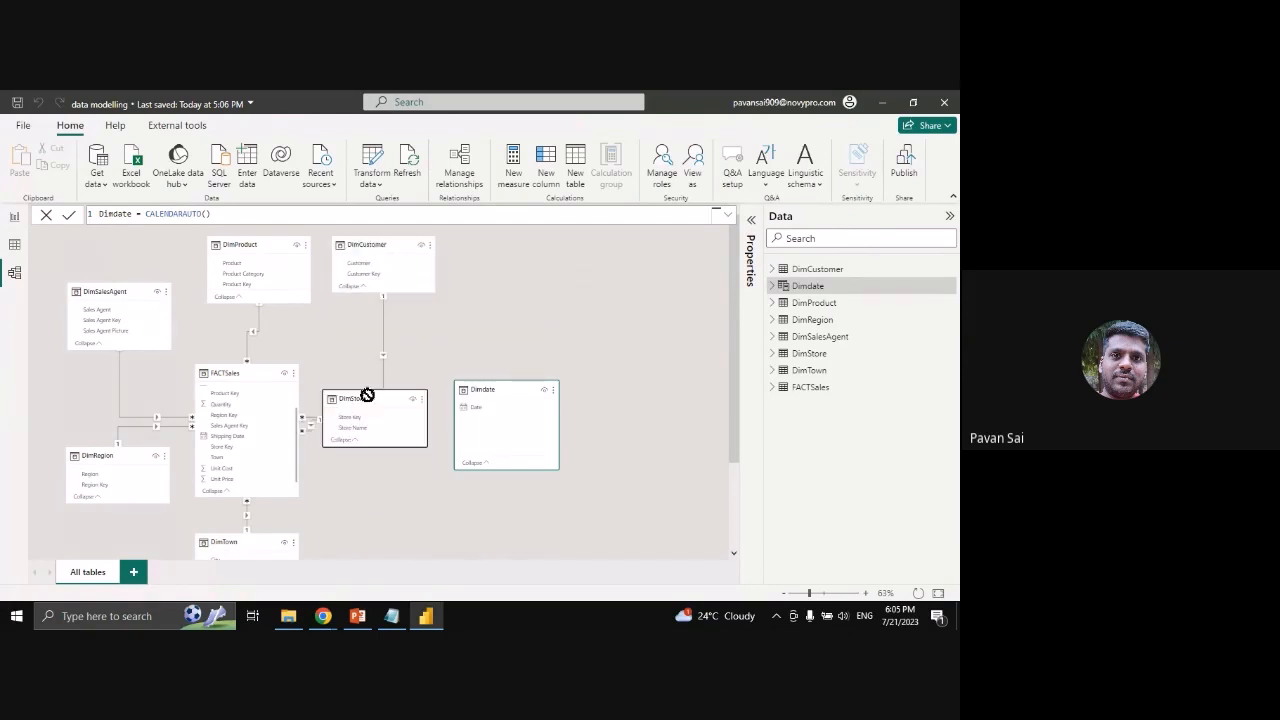
pyautogui.moveTo(506, 386); pyautogui.dragTo(365, 520)
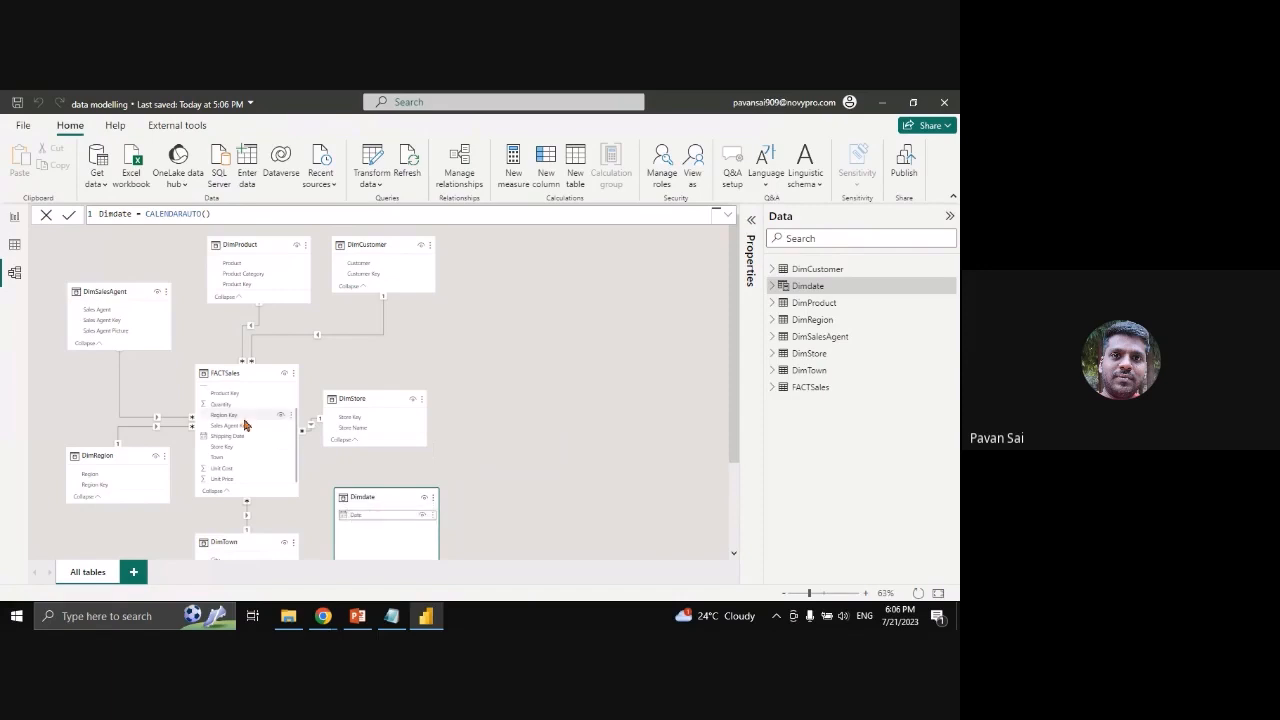
# Create an active many-to-one relationship from Order Date in FACTSales to Date in Dimdate, with single cross filter direction
pyautogui.scroll(2, 245, 426)
pyautogui.scroll(-2, 242, 461)
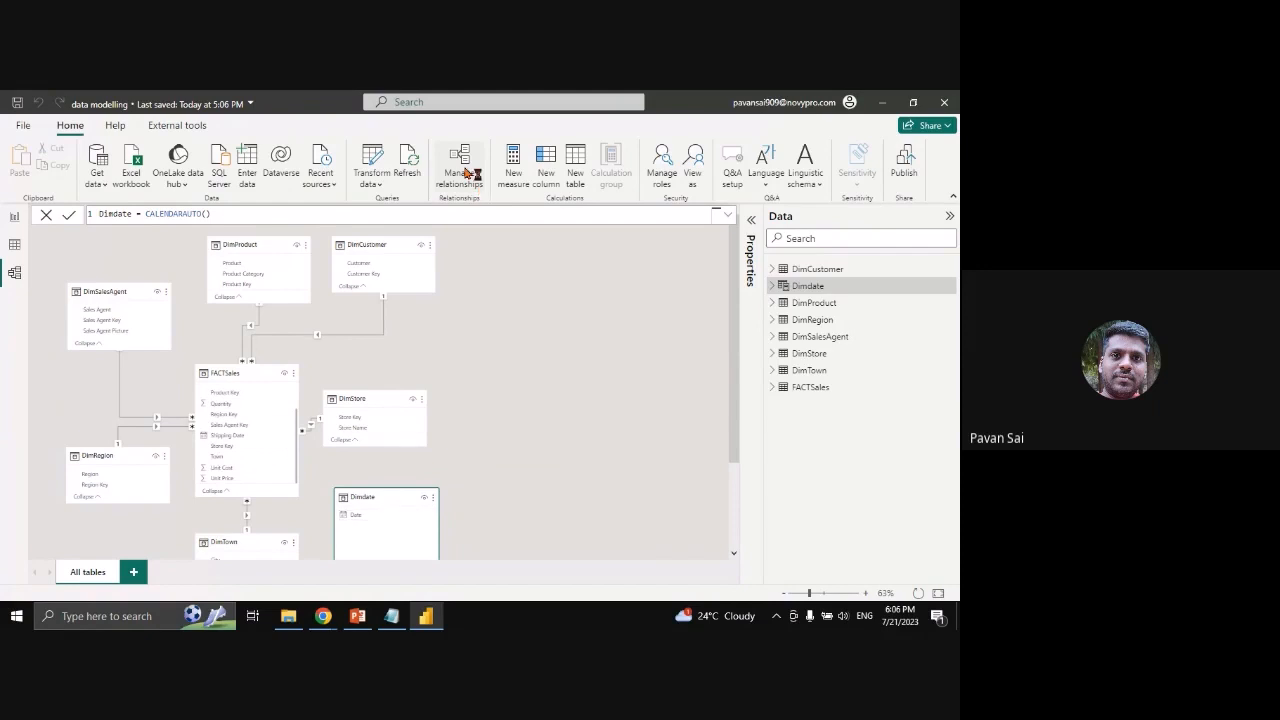
pyautogui.click(256, 469)
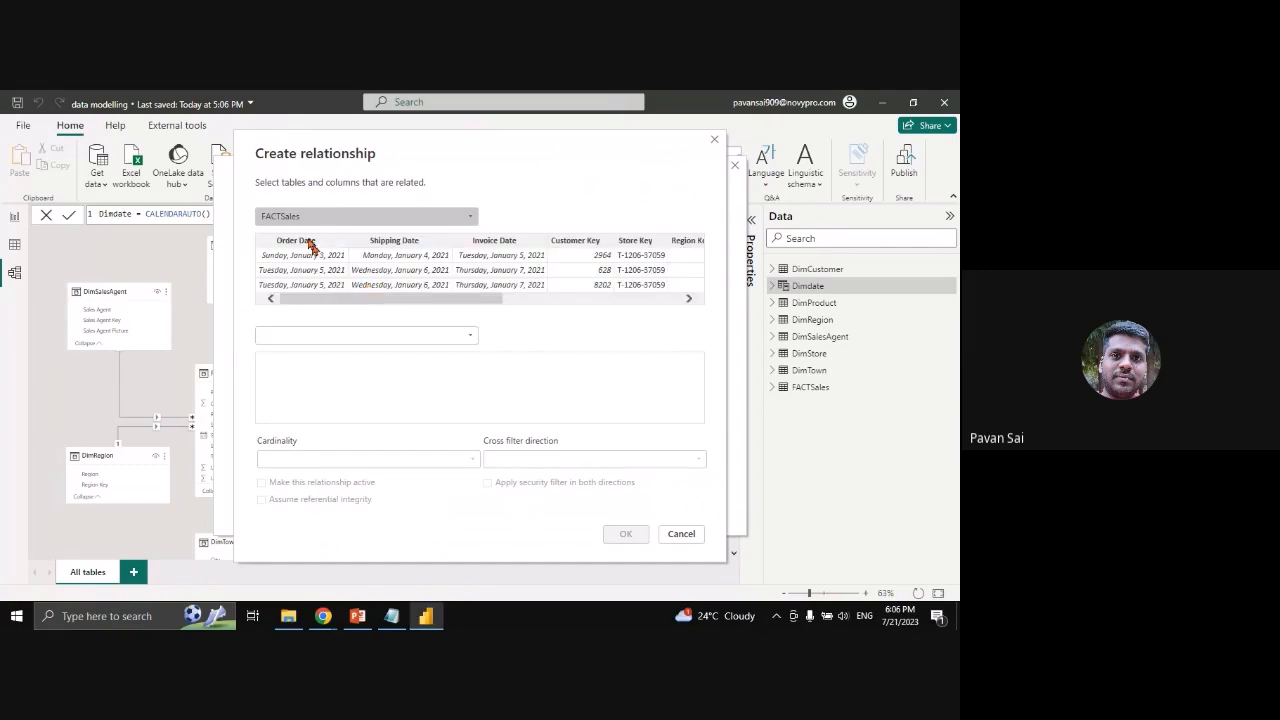
pyautogui.click(309, 243)
pyautogui.click(318, 335)
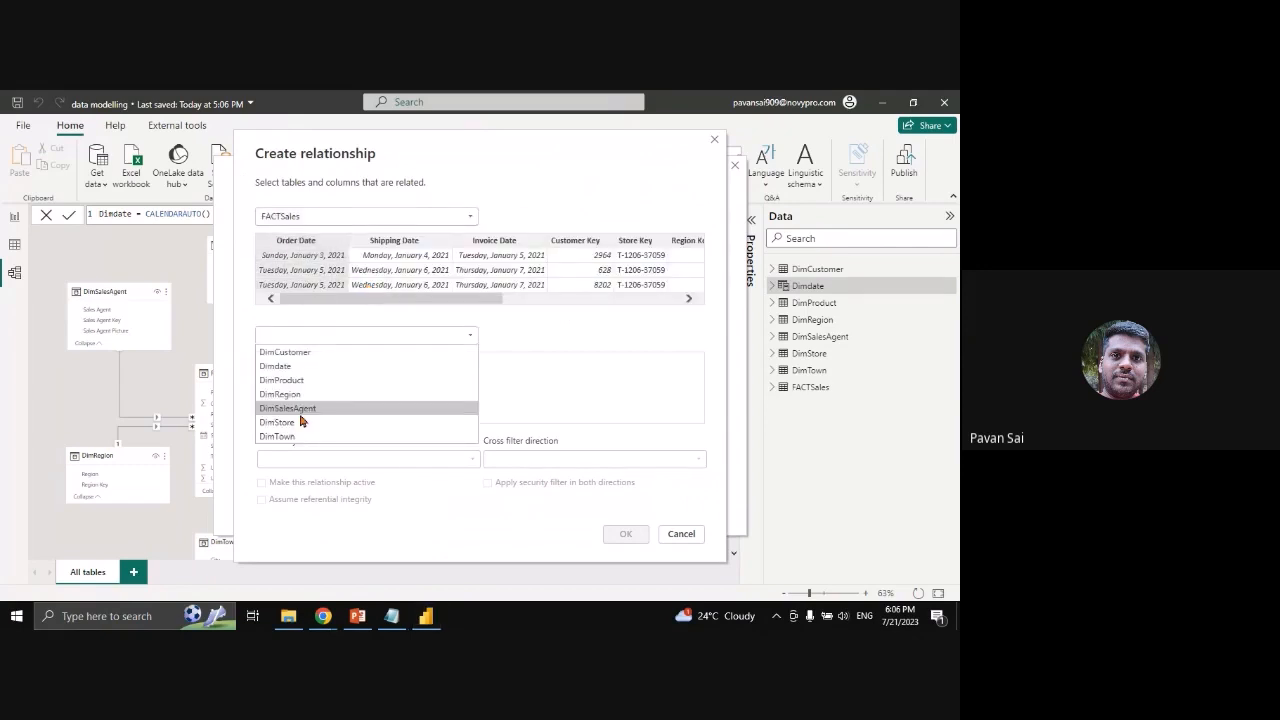
pyautogui.click(294, 365)
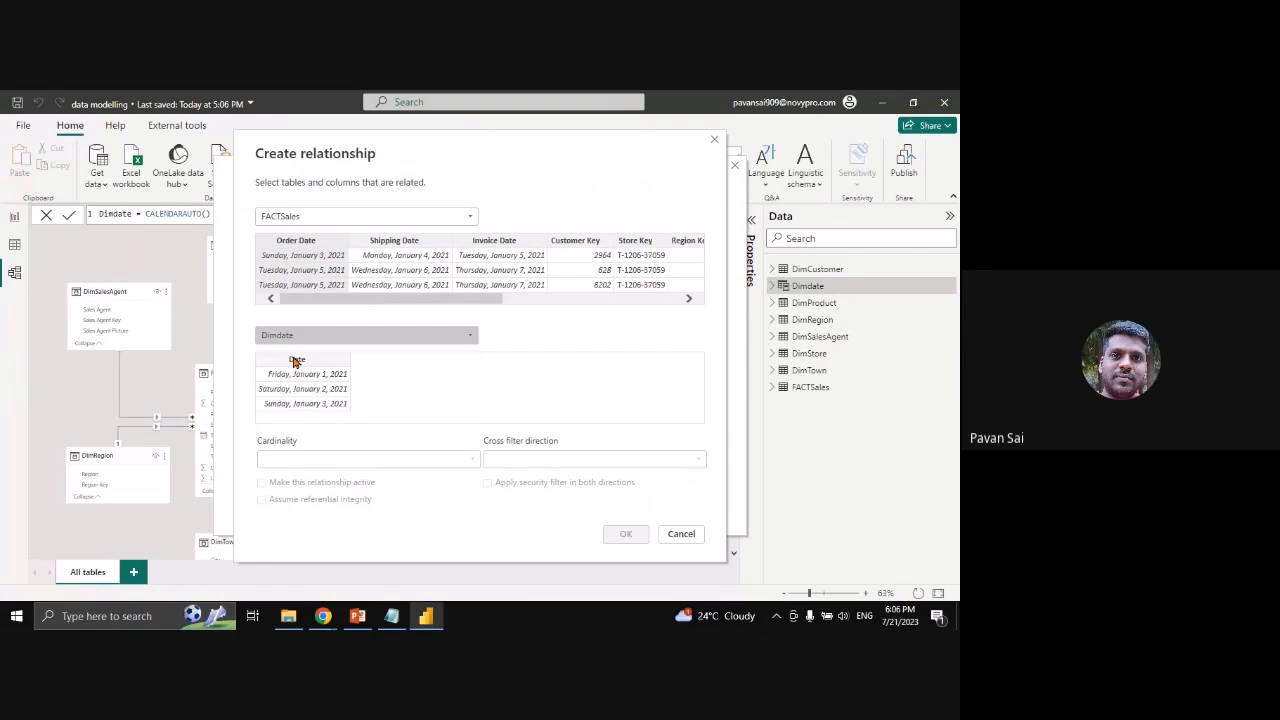
pyautogui.click(295, 360)
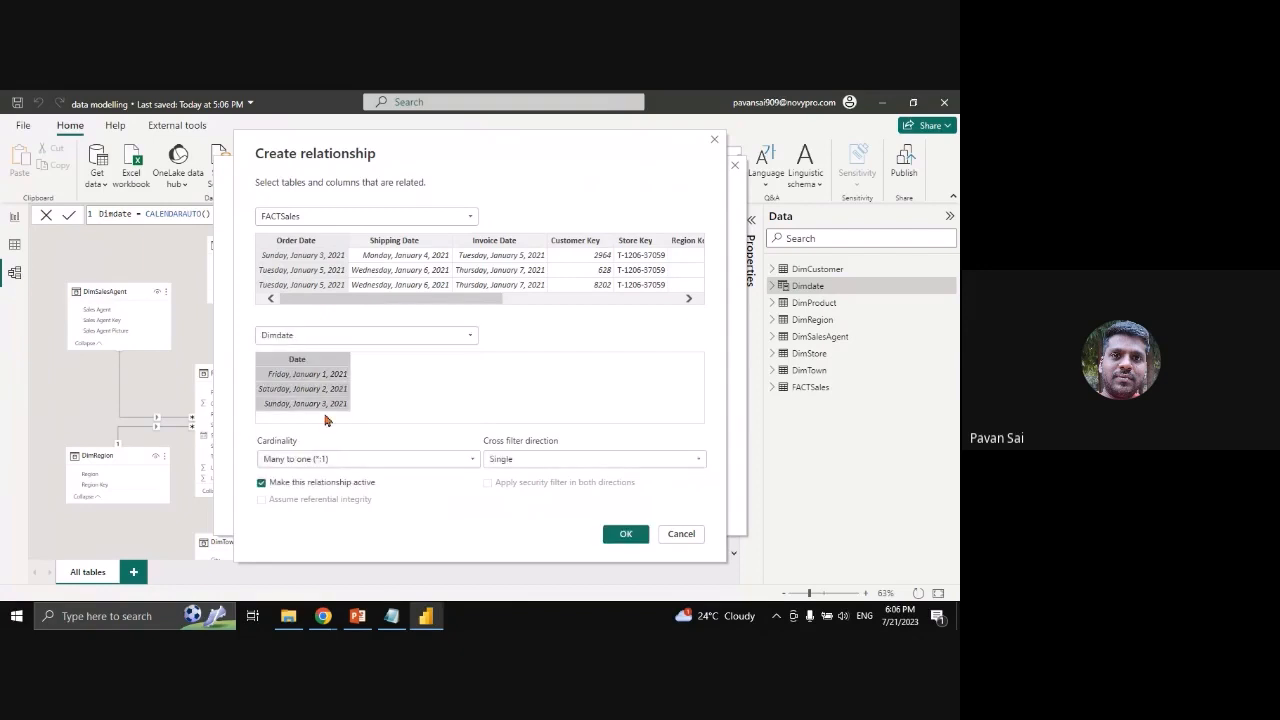
pyautogui.click(628, 534)
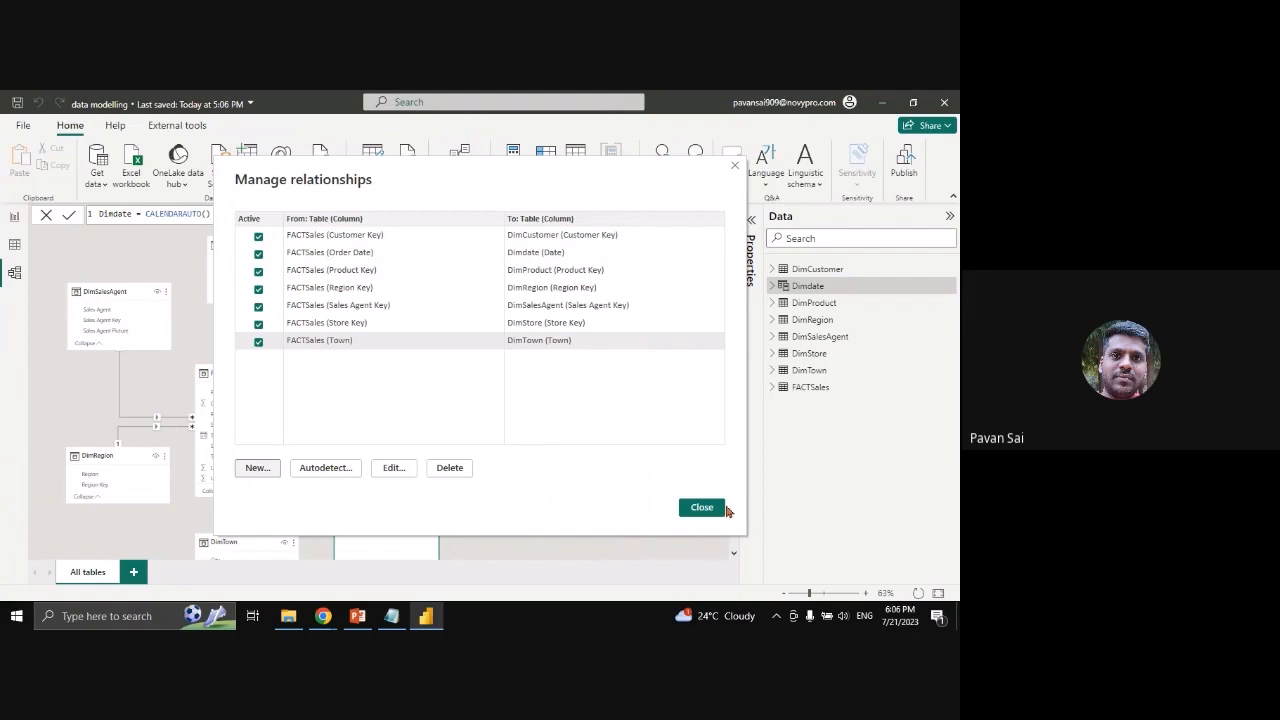
pyautogui.click(702, 507)
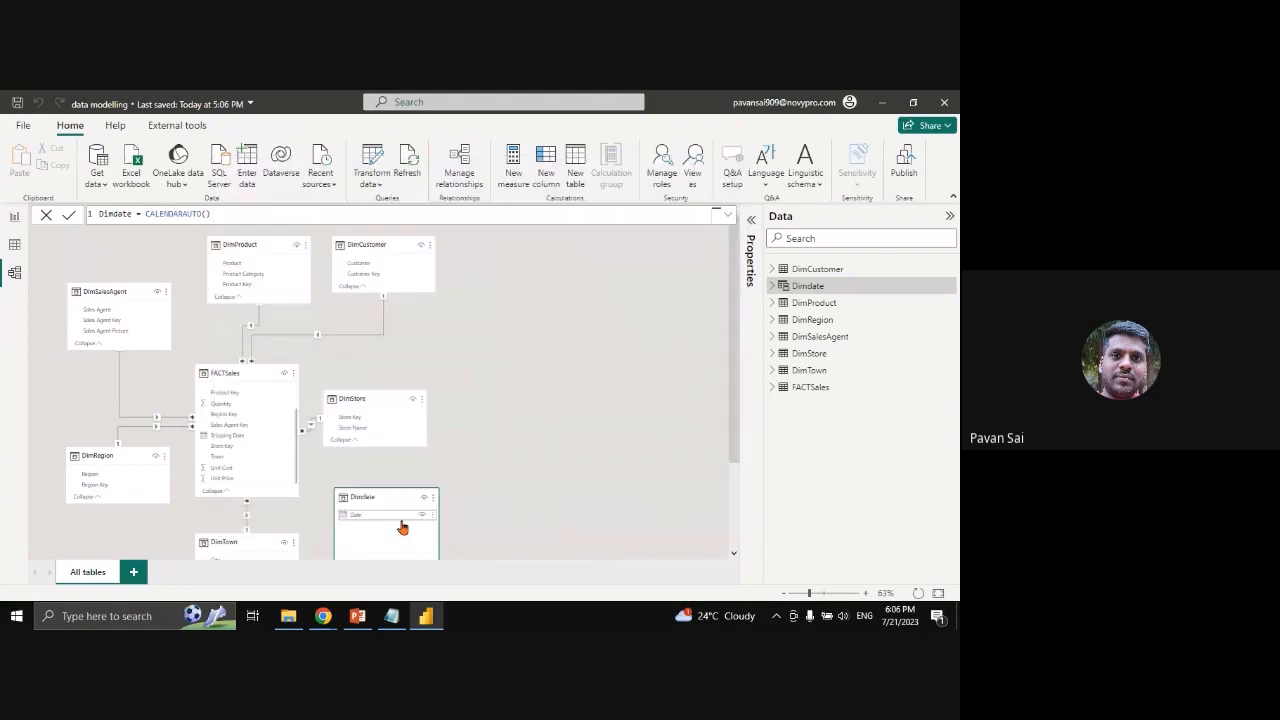
pyautogui.scroll(-2, 344, 441)
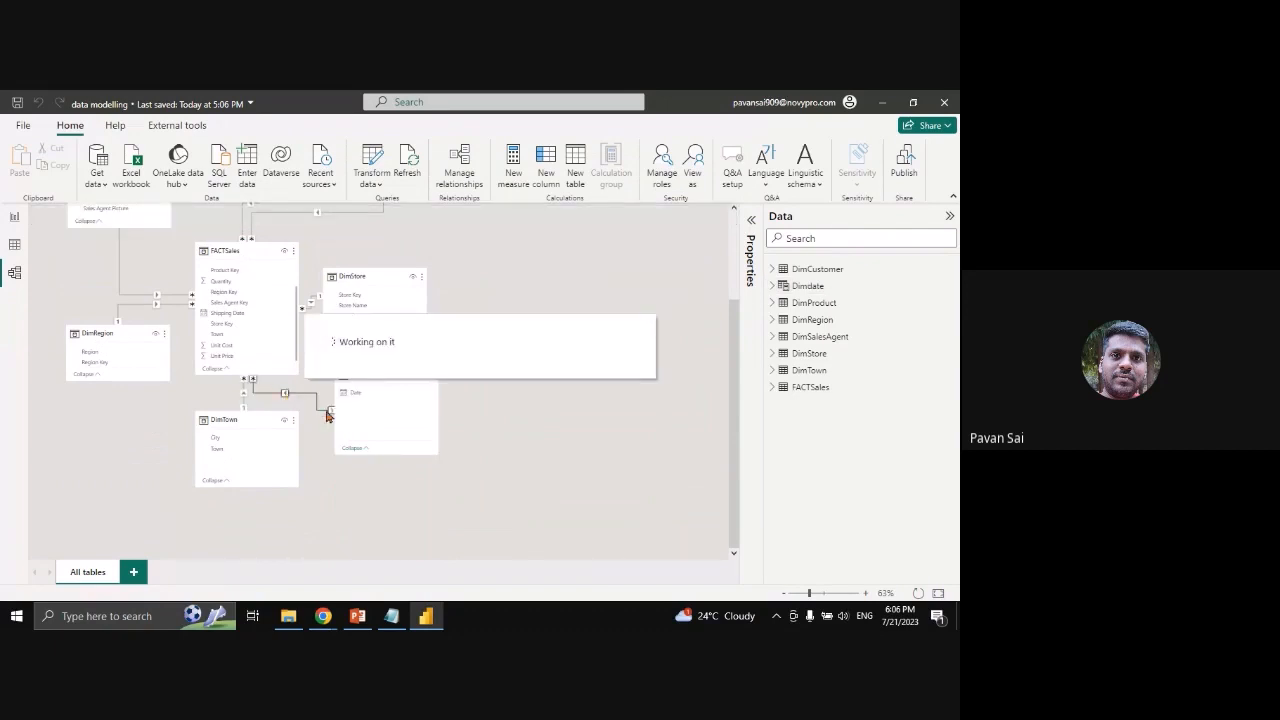
# Shorten the Invoice Date and Shipping Date table visuals on the report page to the same height
pyautogui.click(14, 216)
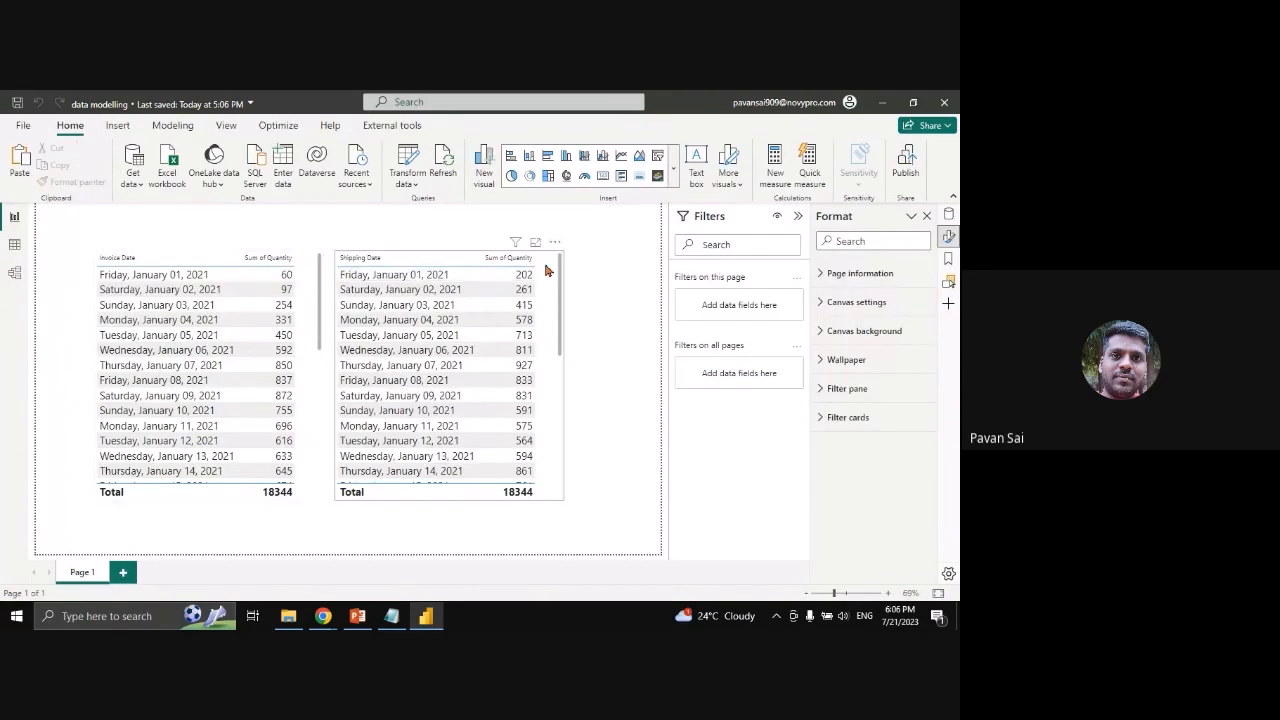
pyautogui.click(210, 500)
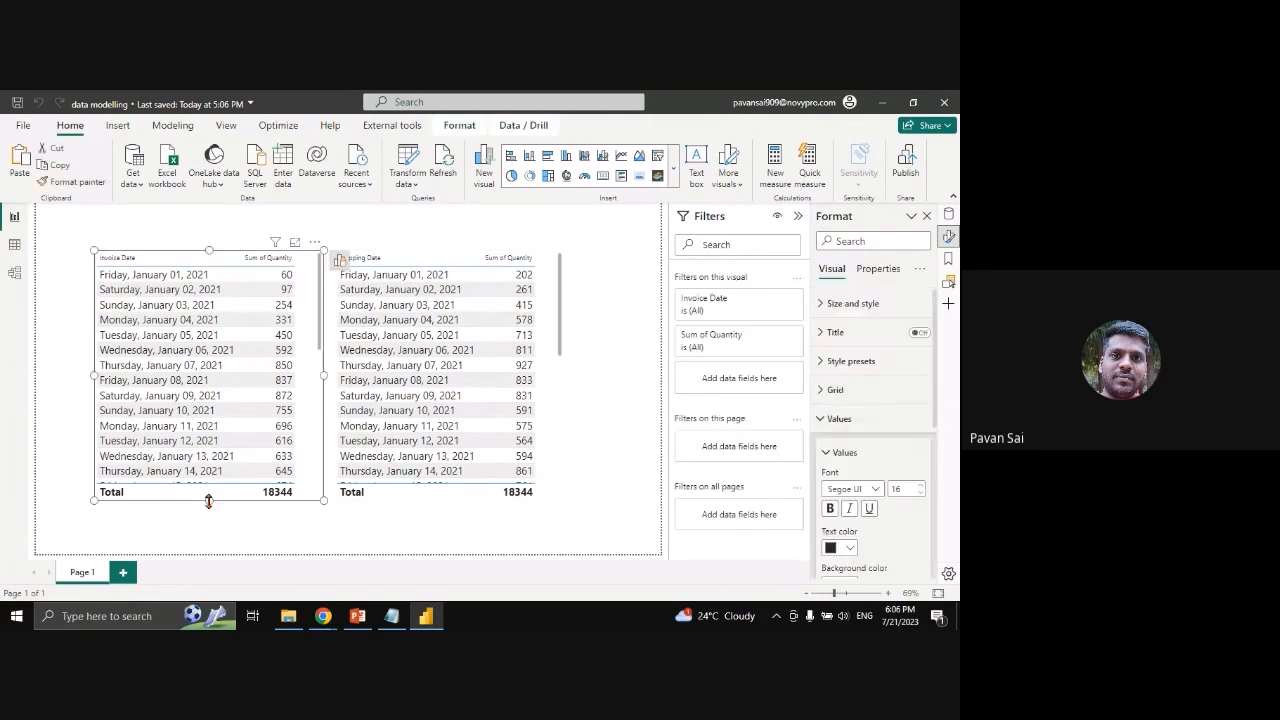
pyautogui.moveTo(208, 500); pyautogui.dragTo(226, 389)
pyautogui.click(540, 494)
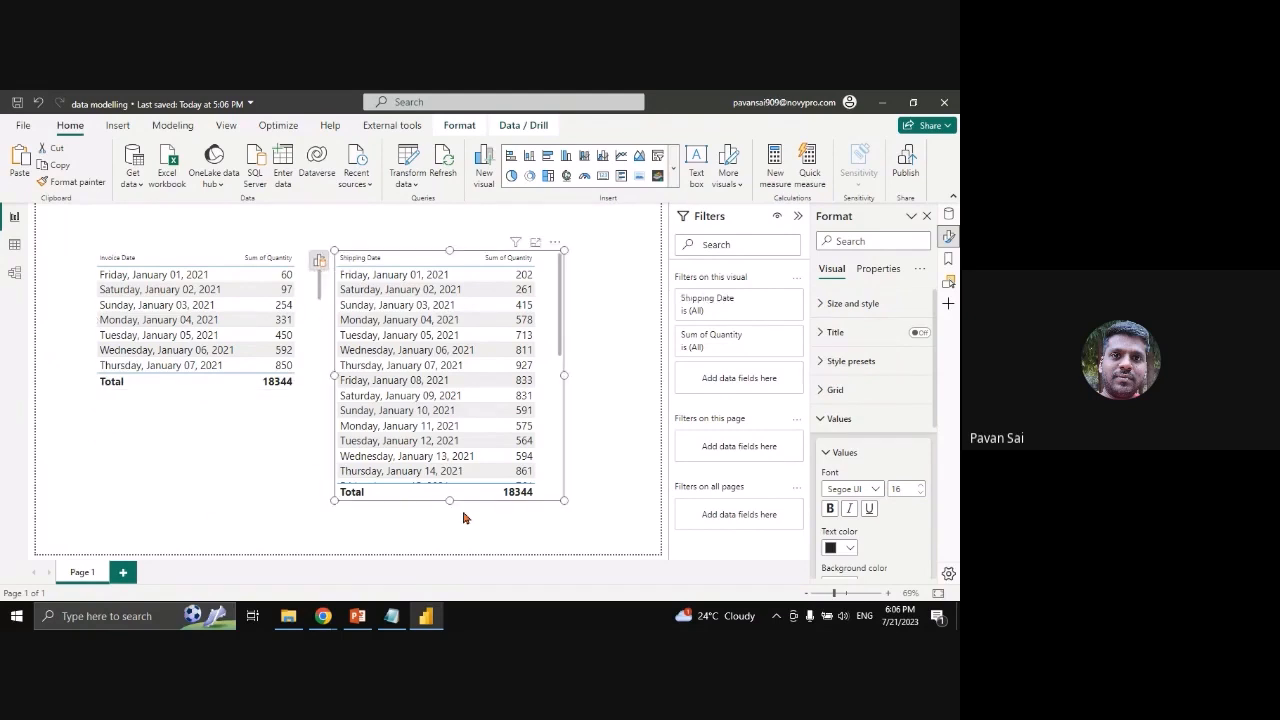
pyautogui.moveTo(463, 500); pyautogui.dragTo(457, 400)
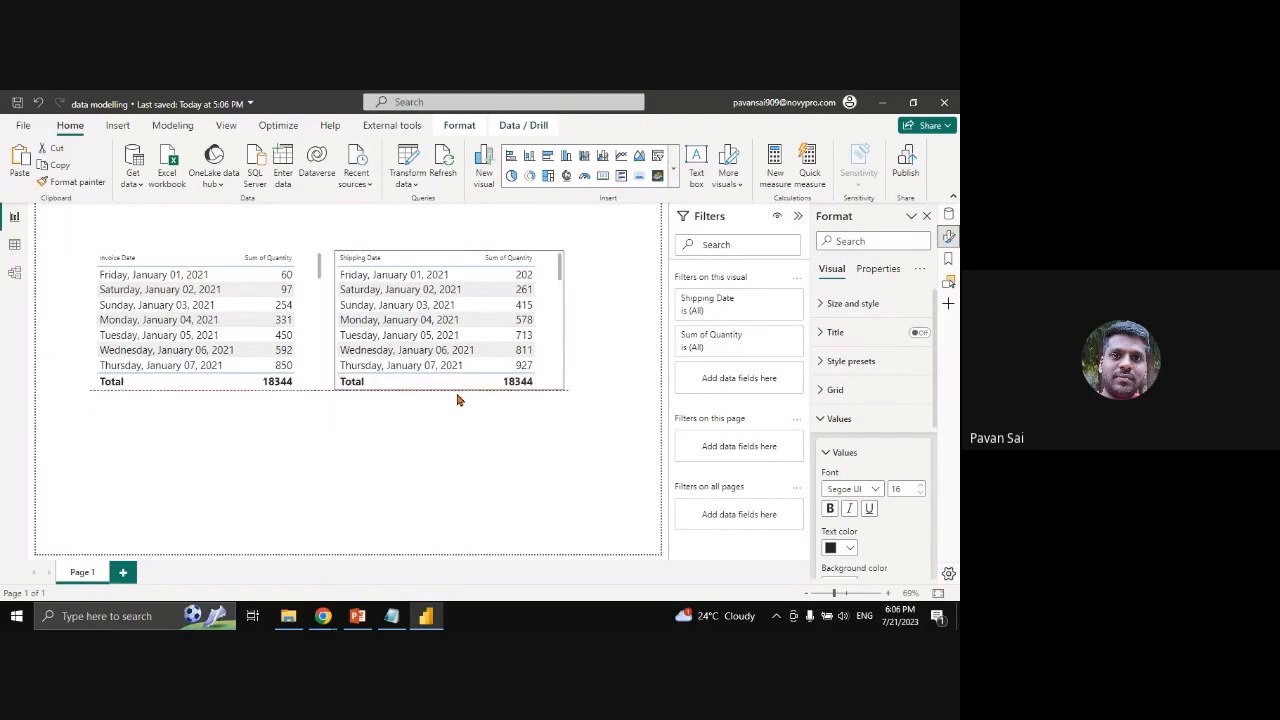
pyautogui.click(349, 437)
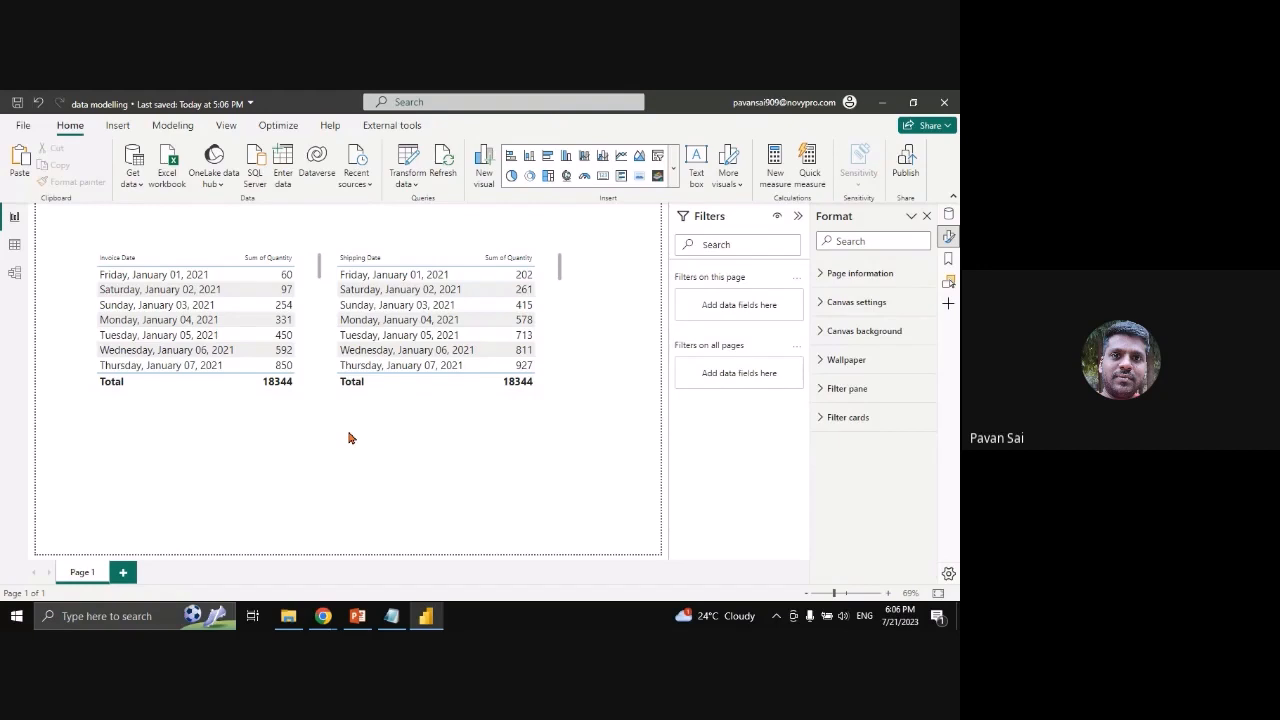
# Duplicate the Shipping Date table visual and place the copy below the two tables, centred between them
pyautogui.click(541, 388)
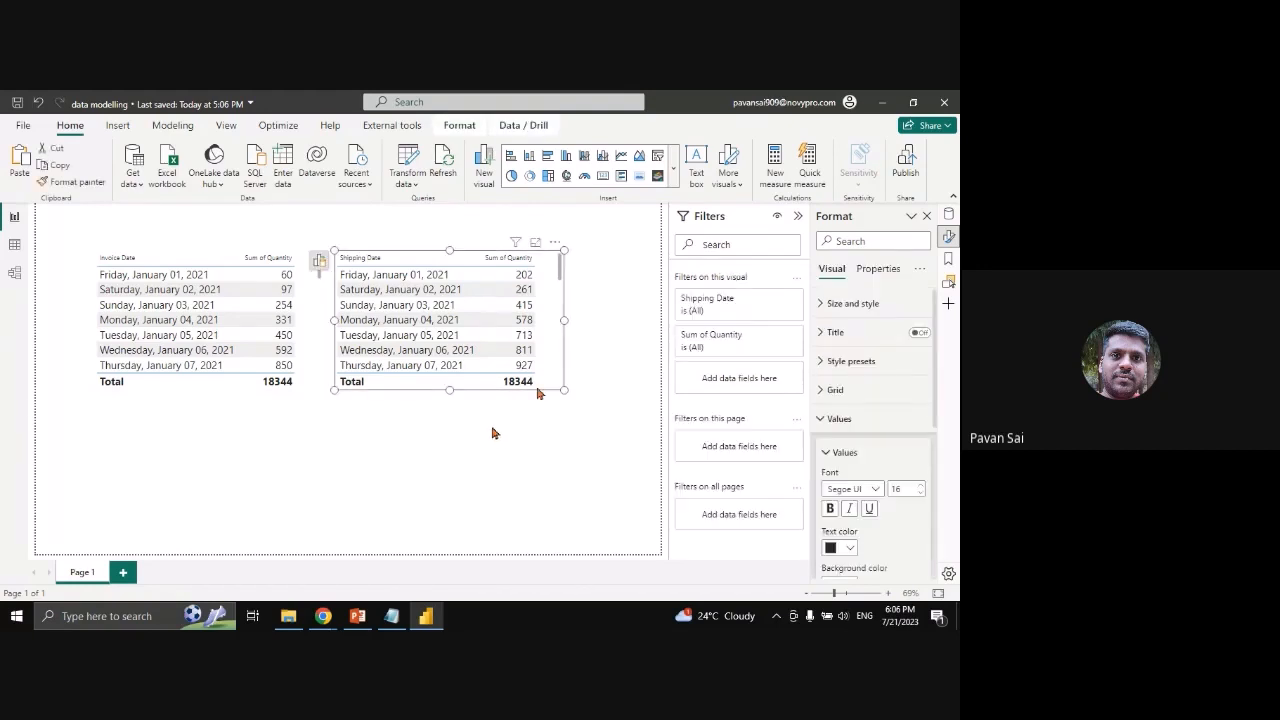
pyautogui.moveTo(538, 392); pyautogui.dragTo(440, 538)
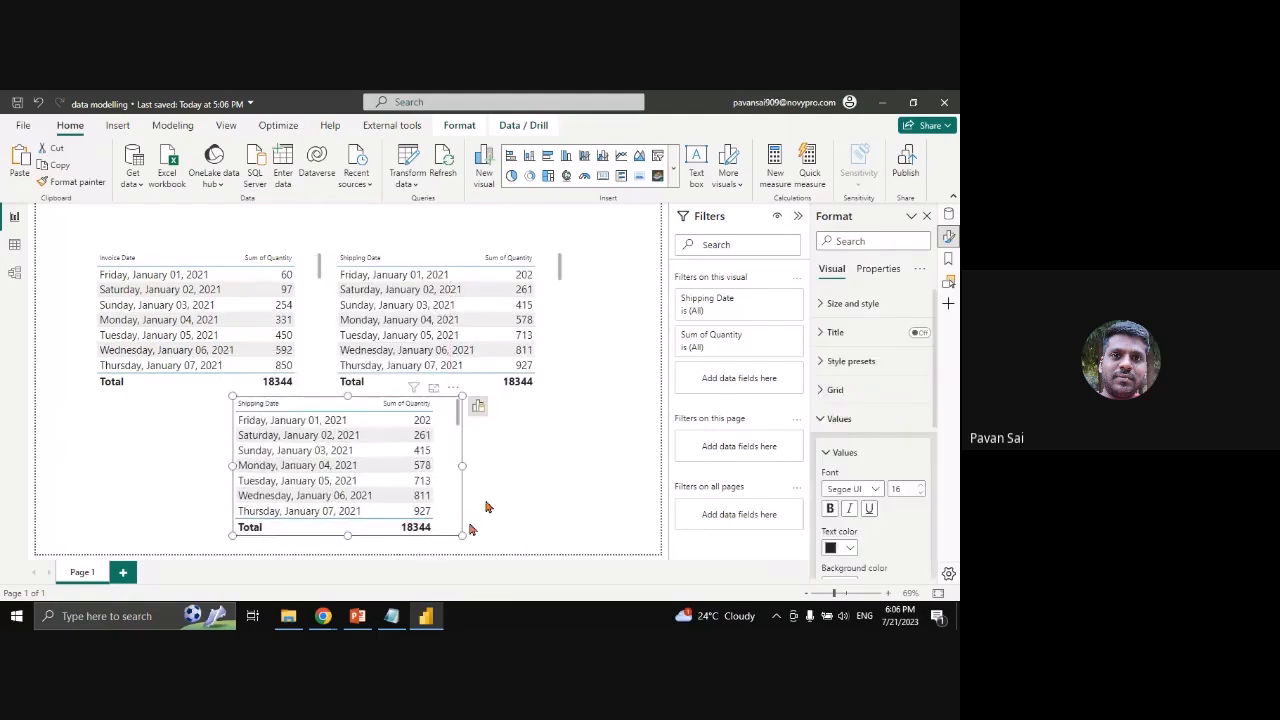
# Replace Shipping Date with Date from Dimdate in the lower table visual, shown as plain dates instead of a hierarchy
pyautogui.click(478, 406)
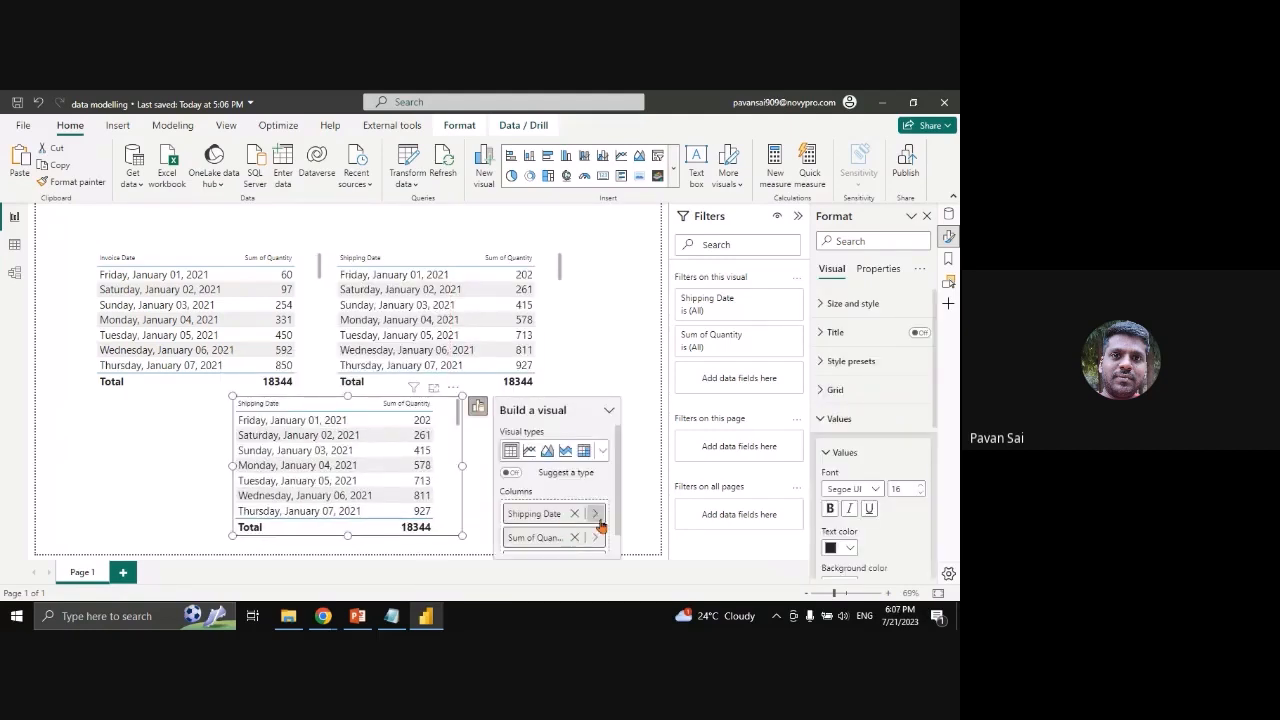
pyautogui.click(595, 514)
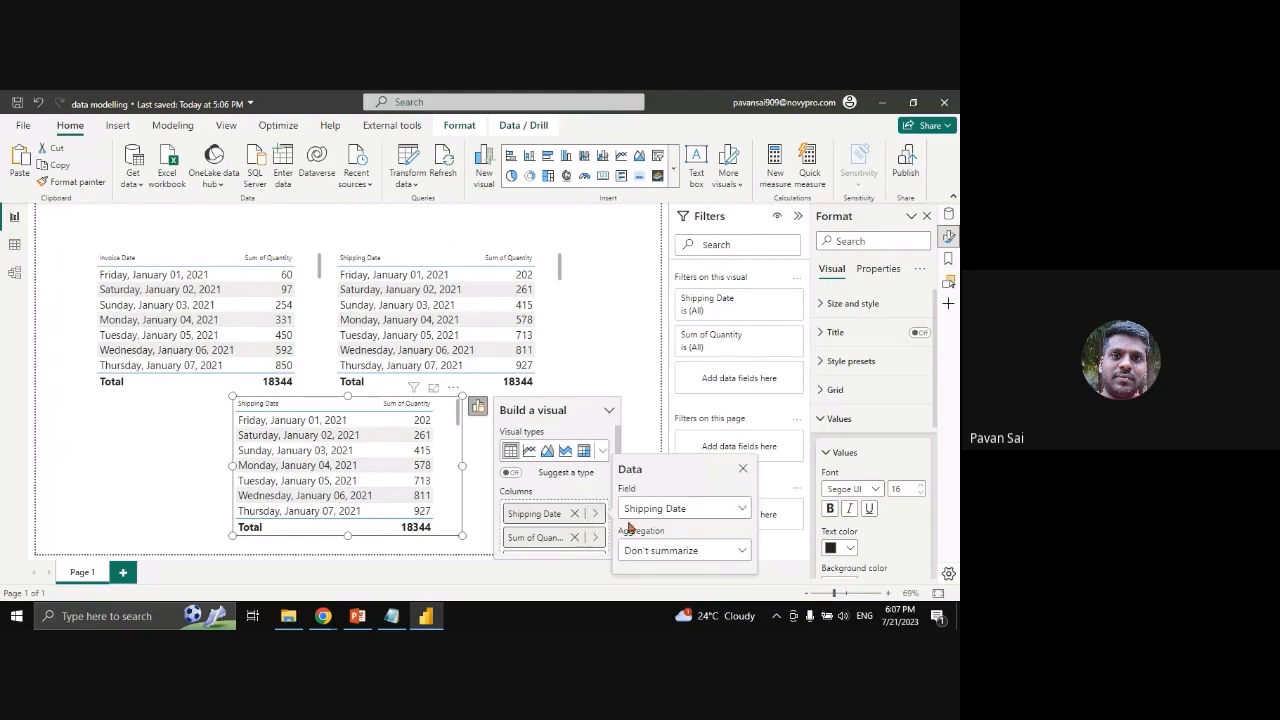
pyautogui.click(664, 509)
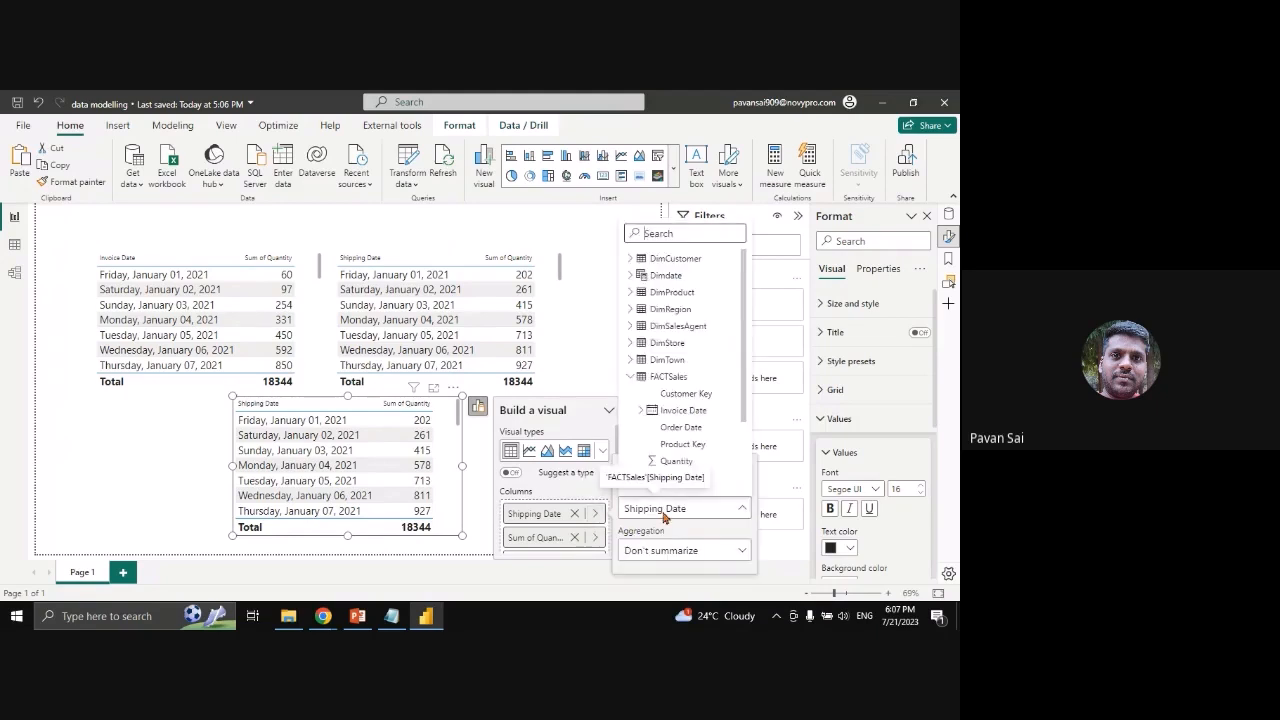
pyautogui.click(634, 276)
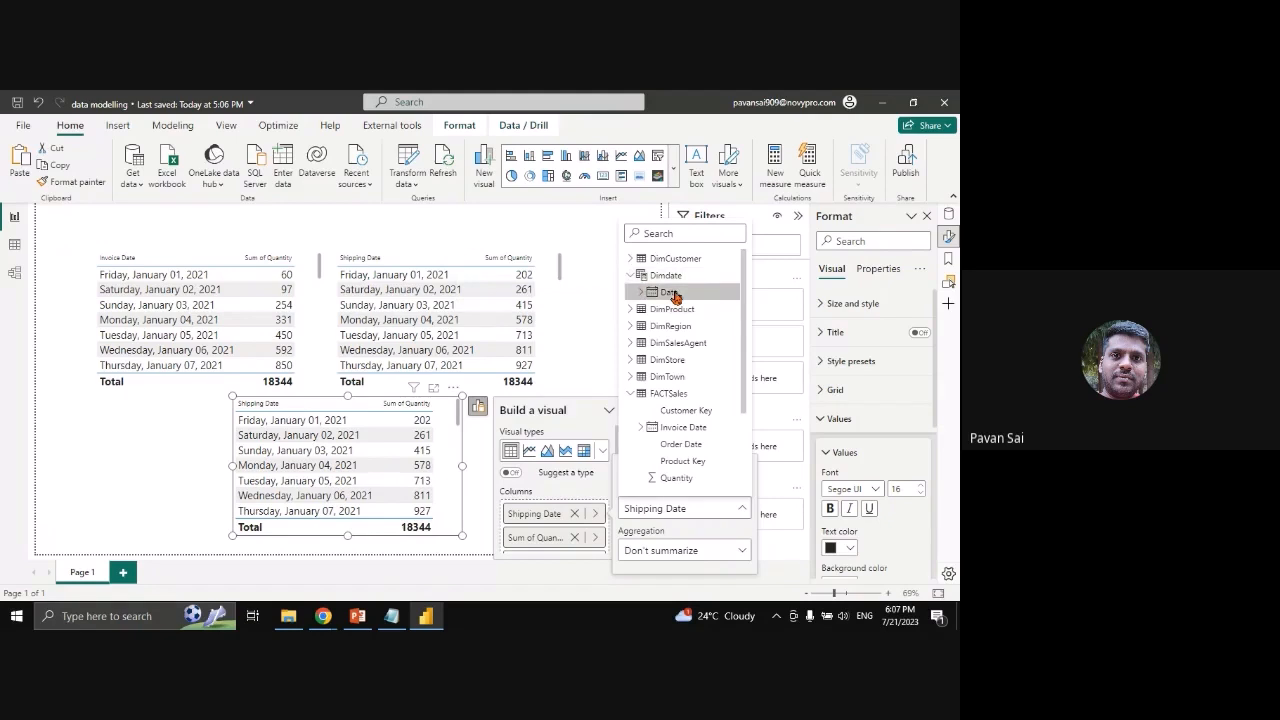
pyautogui.click(670, 292)
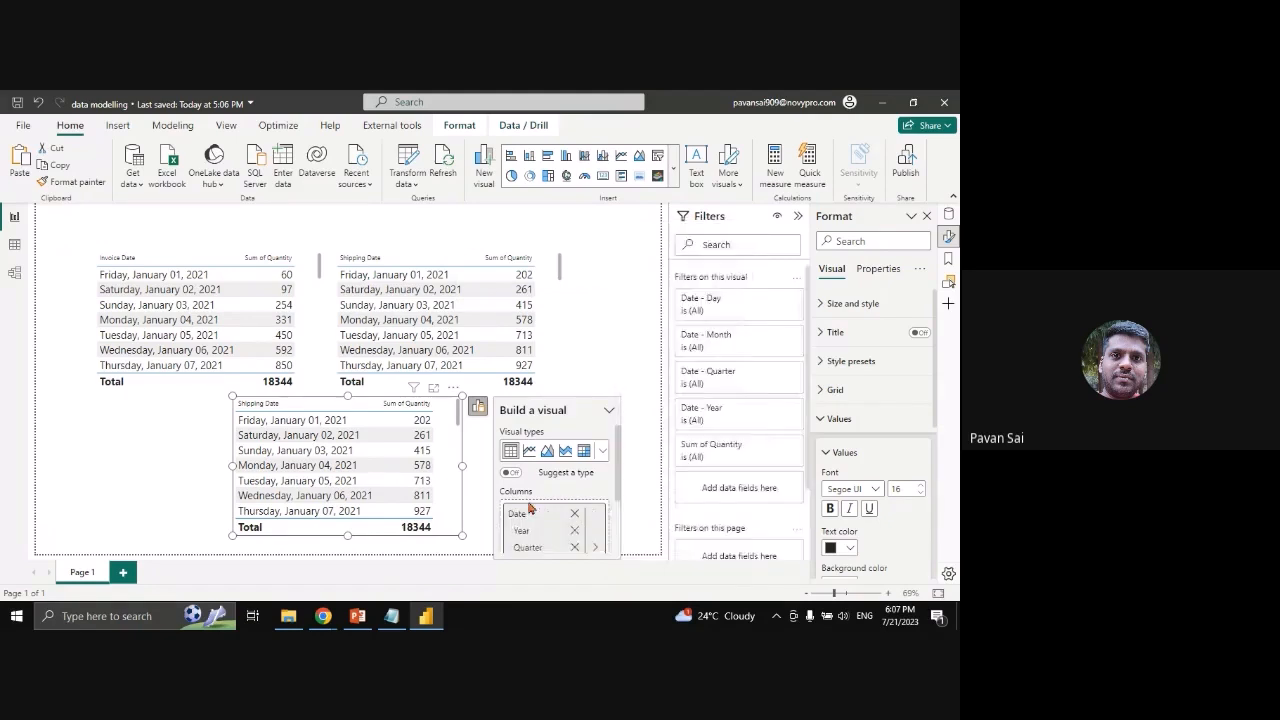
pyautogui.rightClick(566, 513)
pyautogui.click(597, 495)
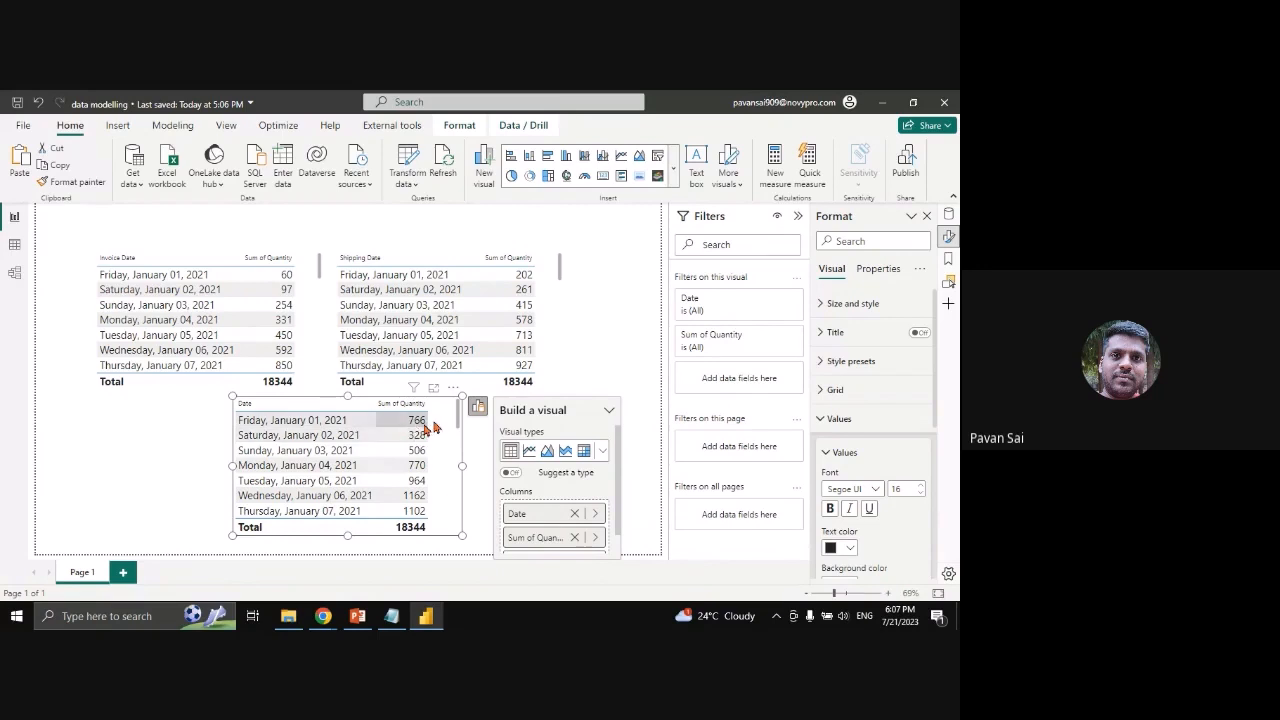
# Delete the Invoice Date table visual and move the Date table visual up beside the Shipping Date table
pyautogui.click(14, 271)
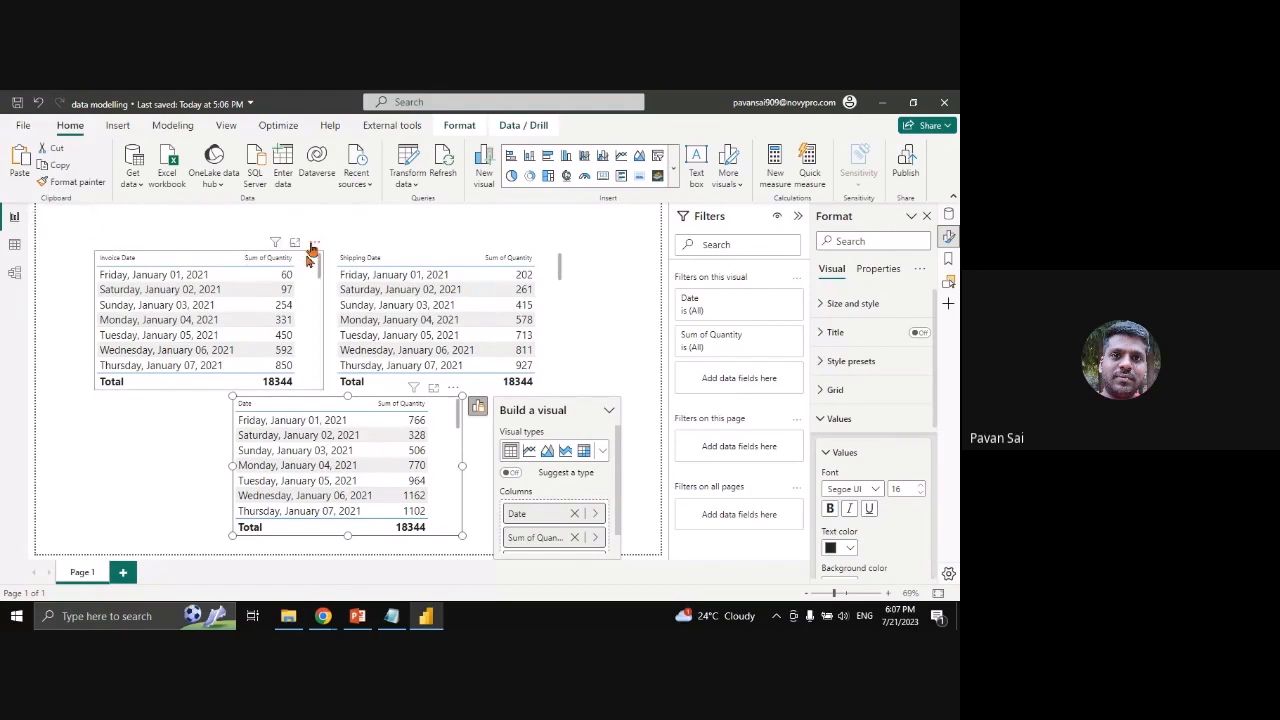
pyautogui.click(313, 243)
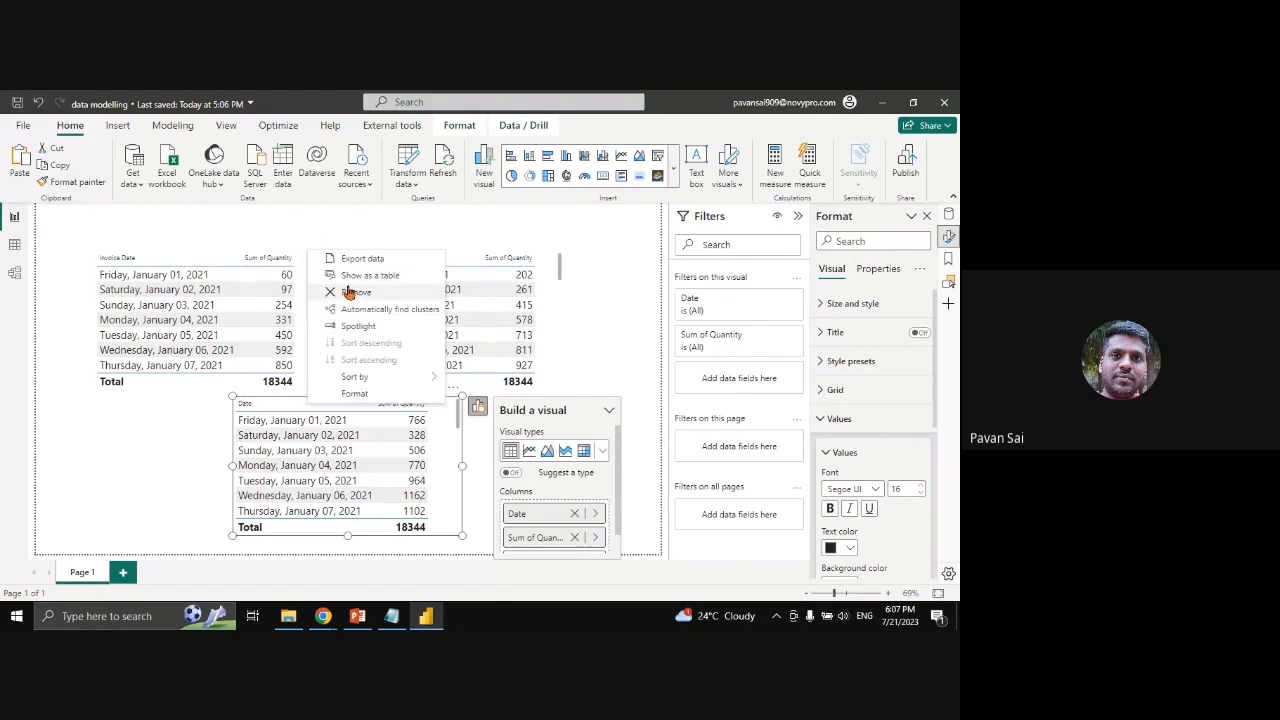
pyautogui.click(352, 292)
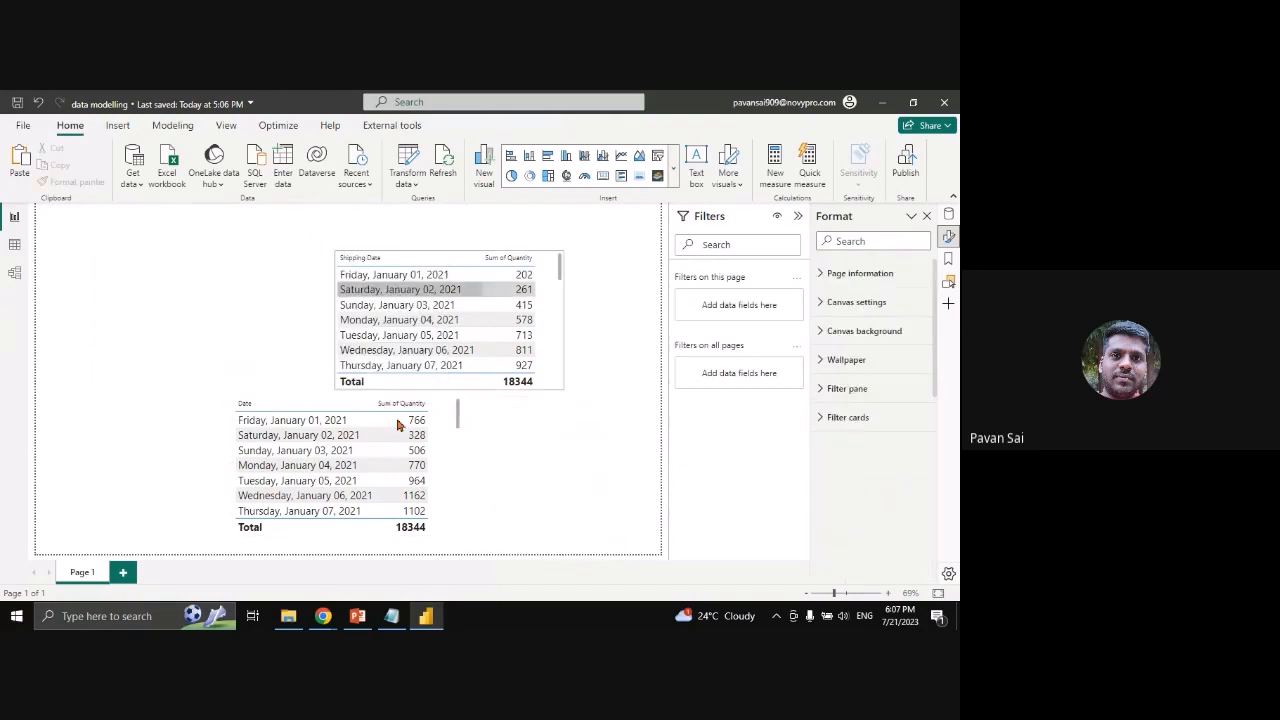
pyautogui.moveTo(441, 420); pyautogui.dragTo(277, 345)
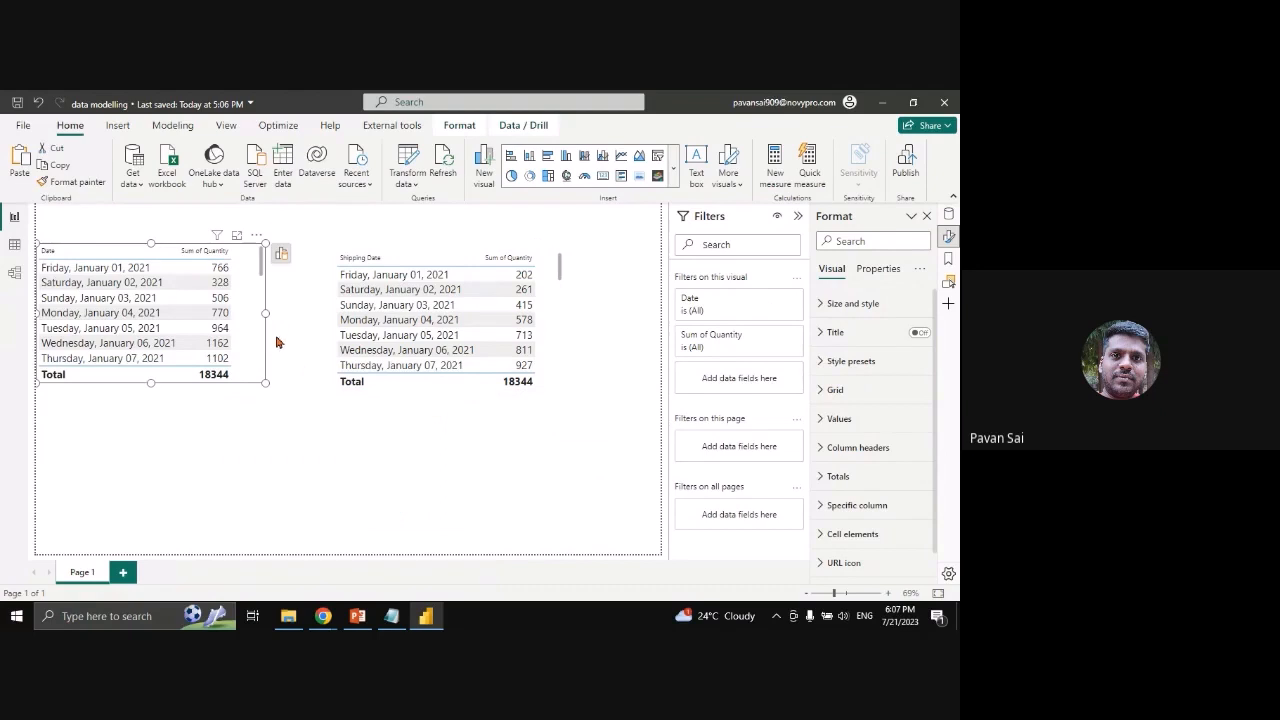
# Examine the daily quantities across the January dates in the Date table visual
pyautogui.click(268, 347)
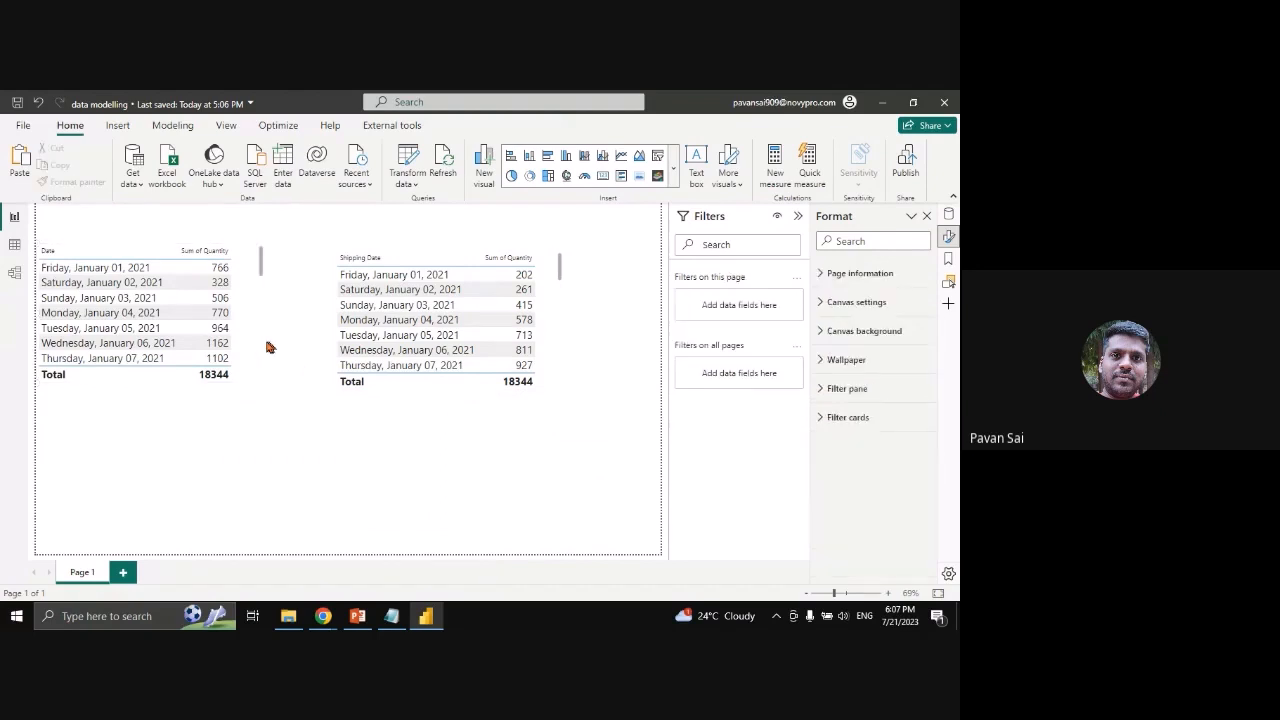
pyautogui.click(265, 347)
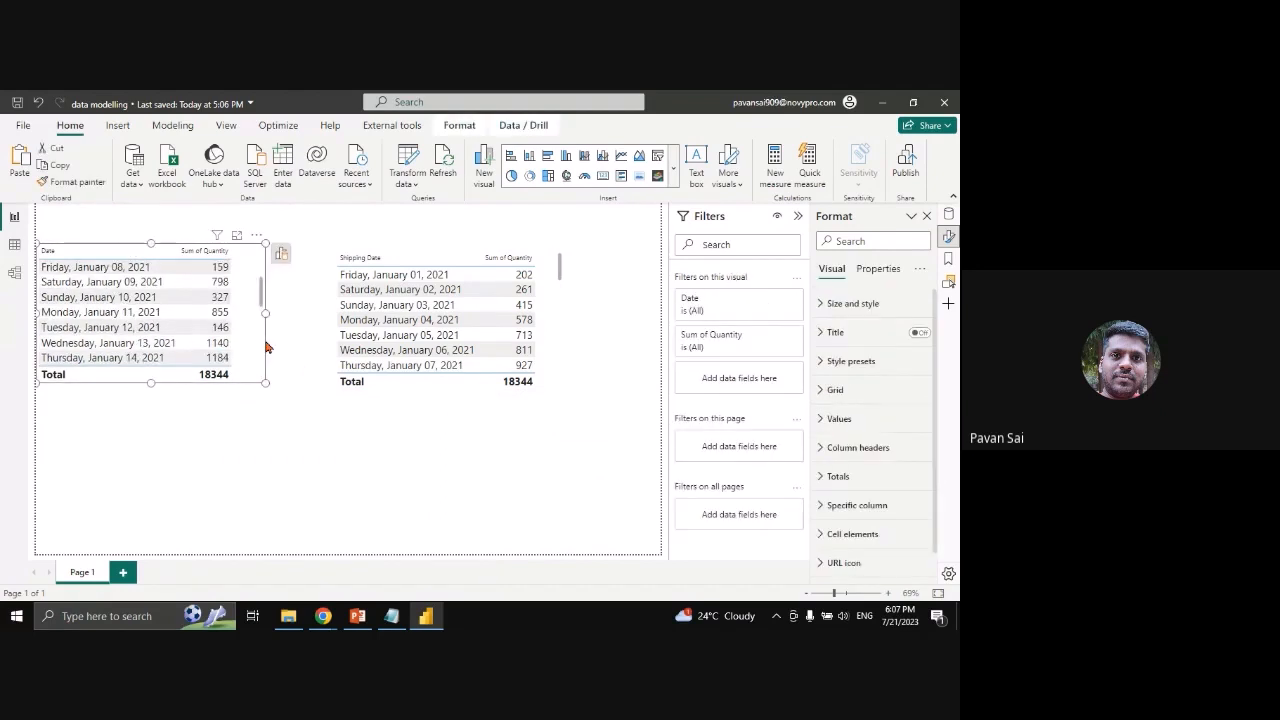
pyautogui.click(265, 347)
pyautogui.click(265, 260)
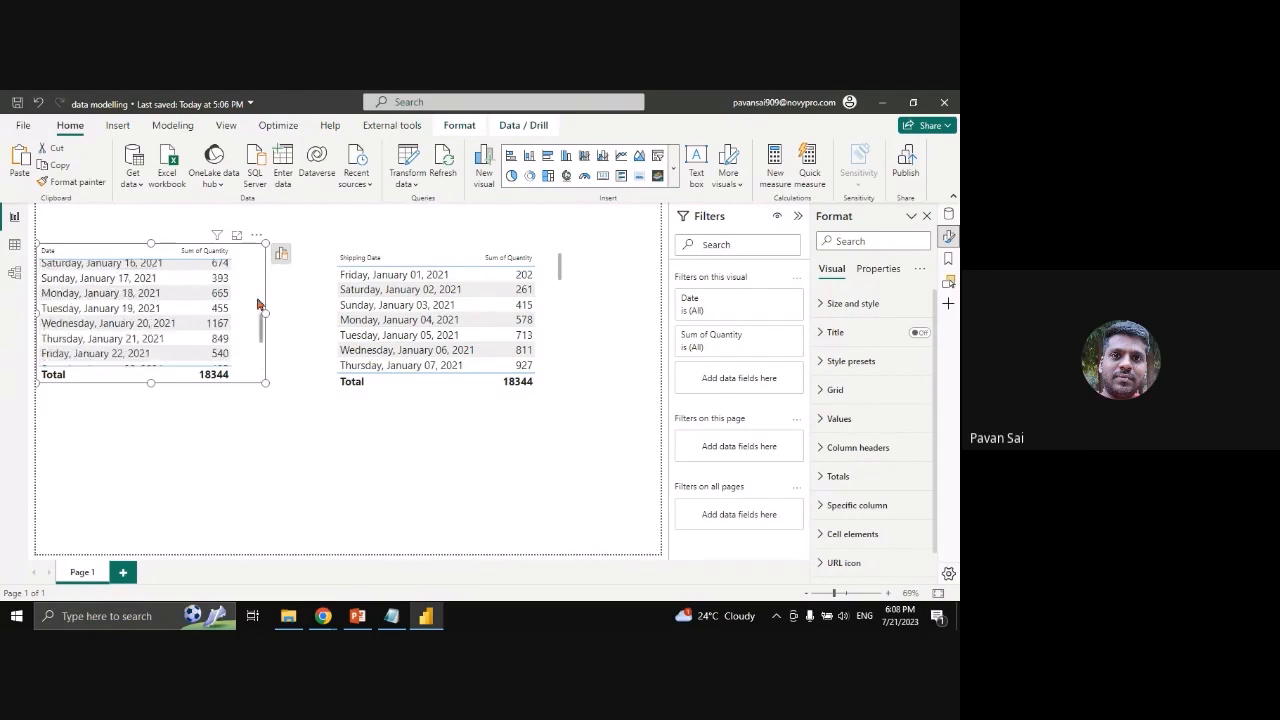
pyautogui.click(265, 260)
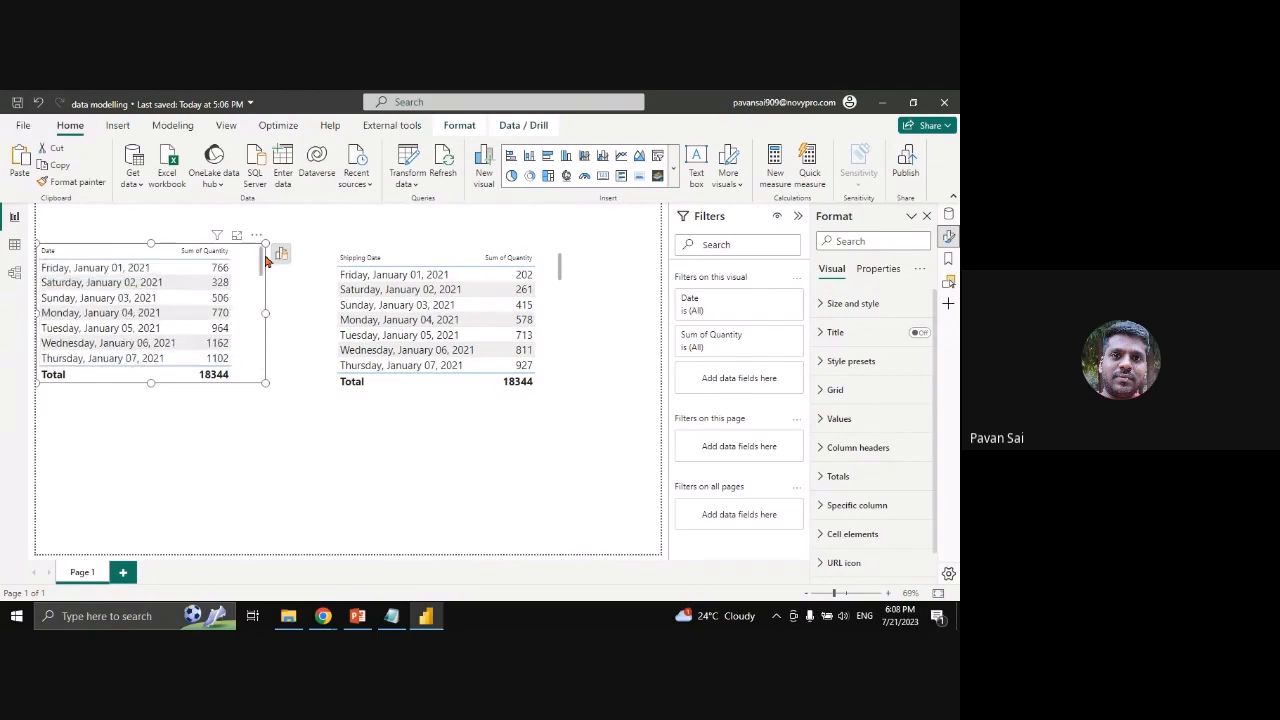
pyautogui.doubleClick(265, 345)
pyautogui.moveTo(262, 325); pyautogui.dragTo(262, 260)
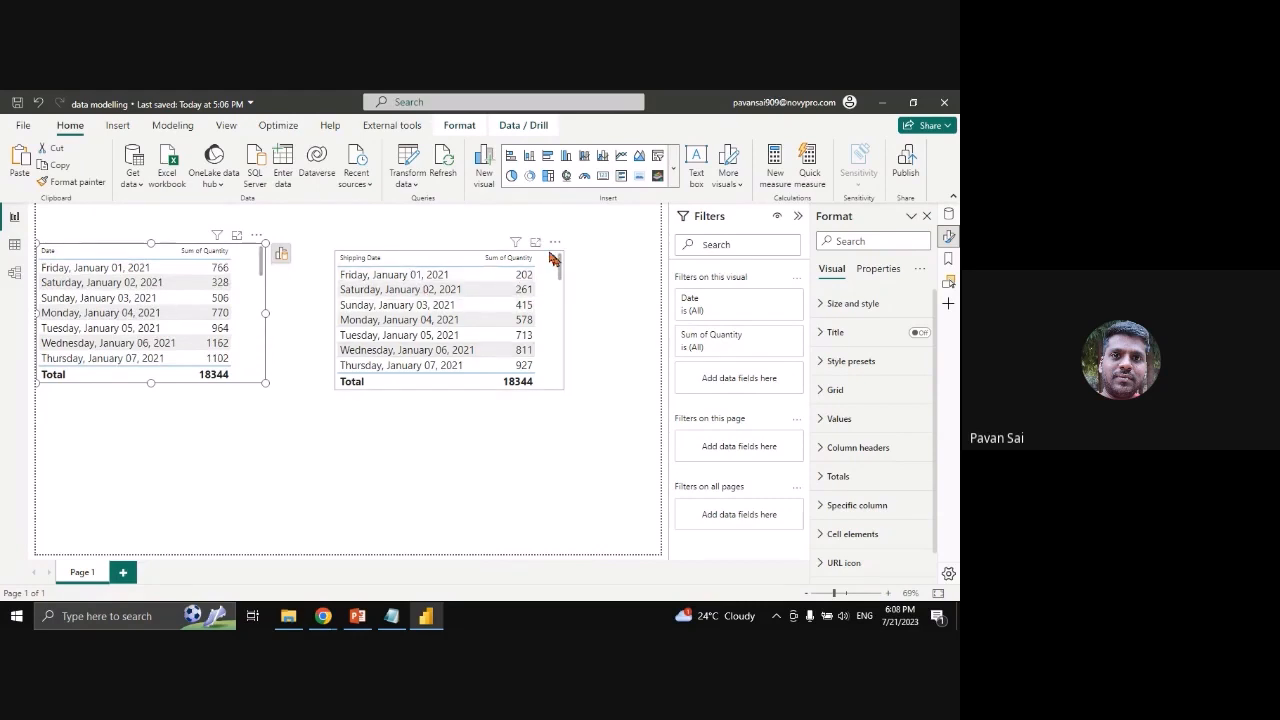
pyautogui.scroll(-2, 266, 261)
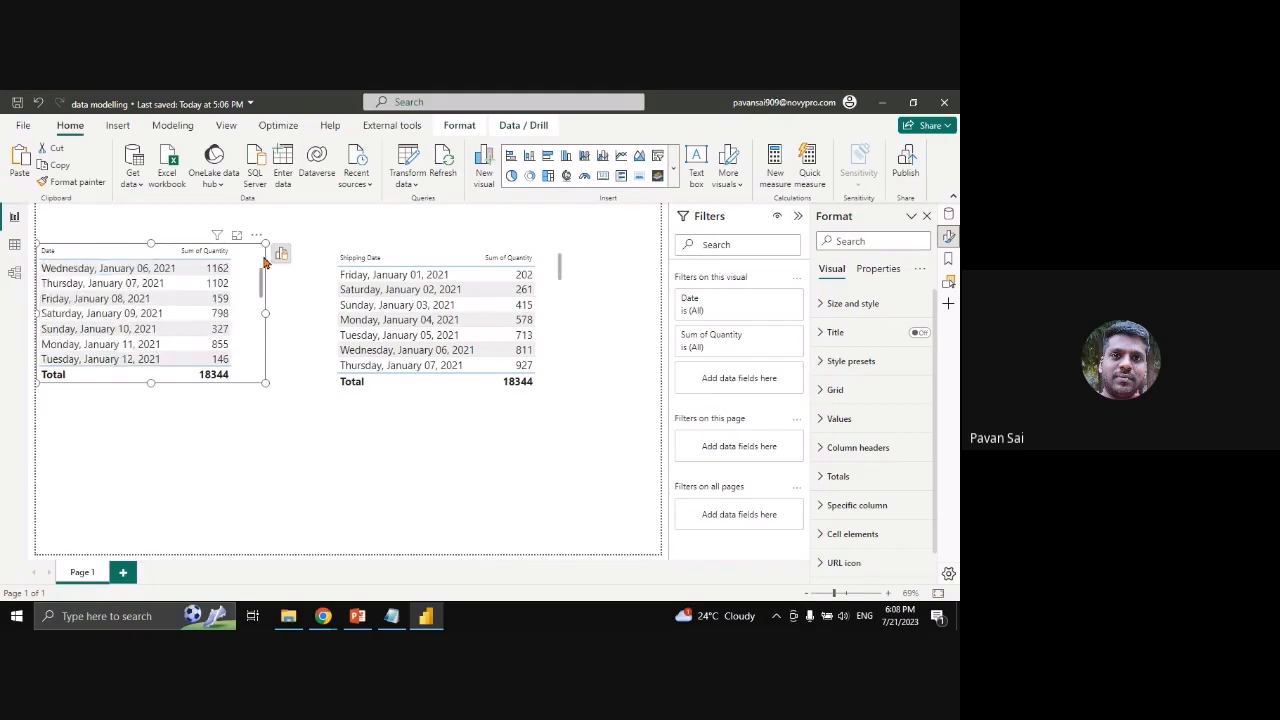
pyautogui.scroll(2, 266, 261)
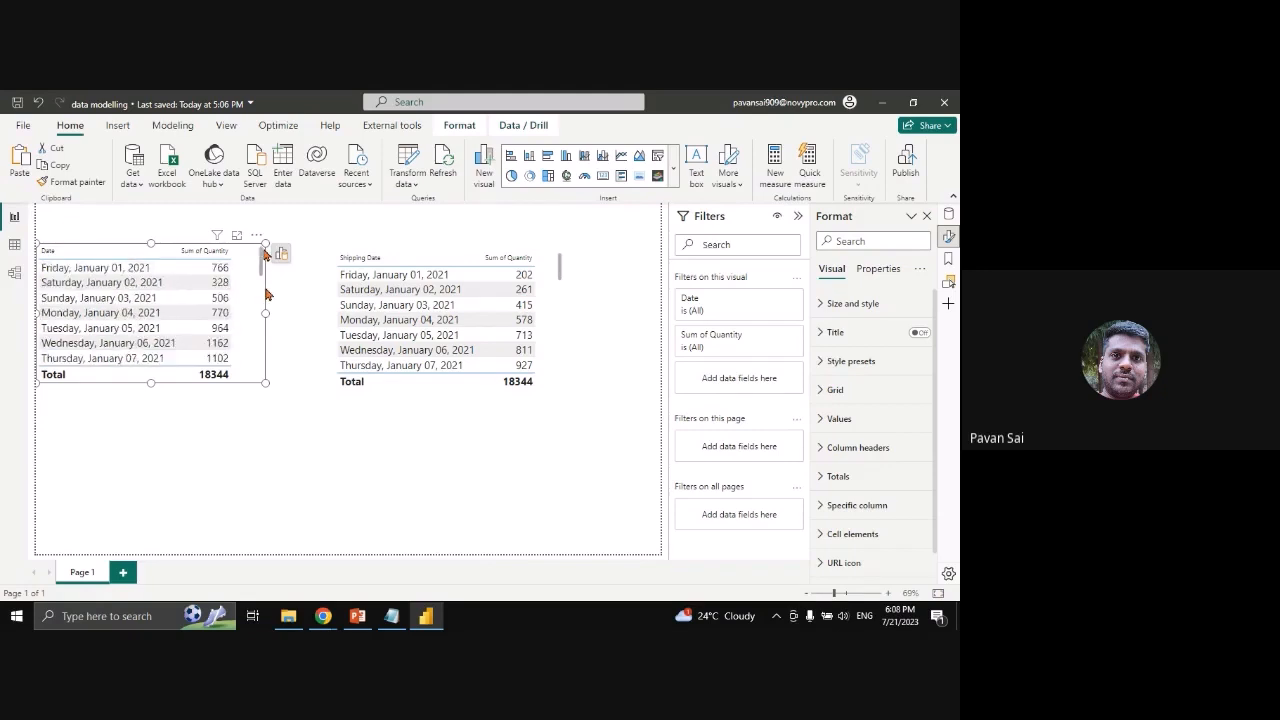
# Place the Date and Shipping Date table visuals side by side at the same height with more space between them, and widen the Date table
pyautogui.moveTo(267, 294); pyautogui.dragTo(305, 306)
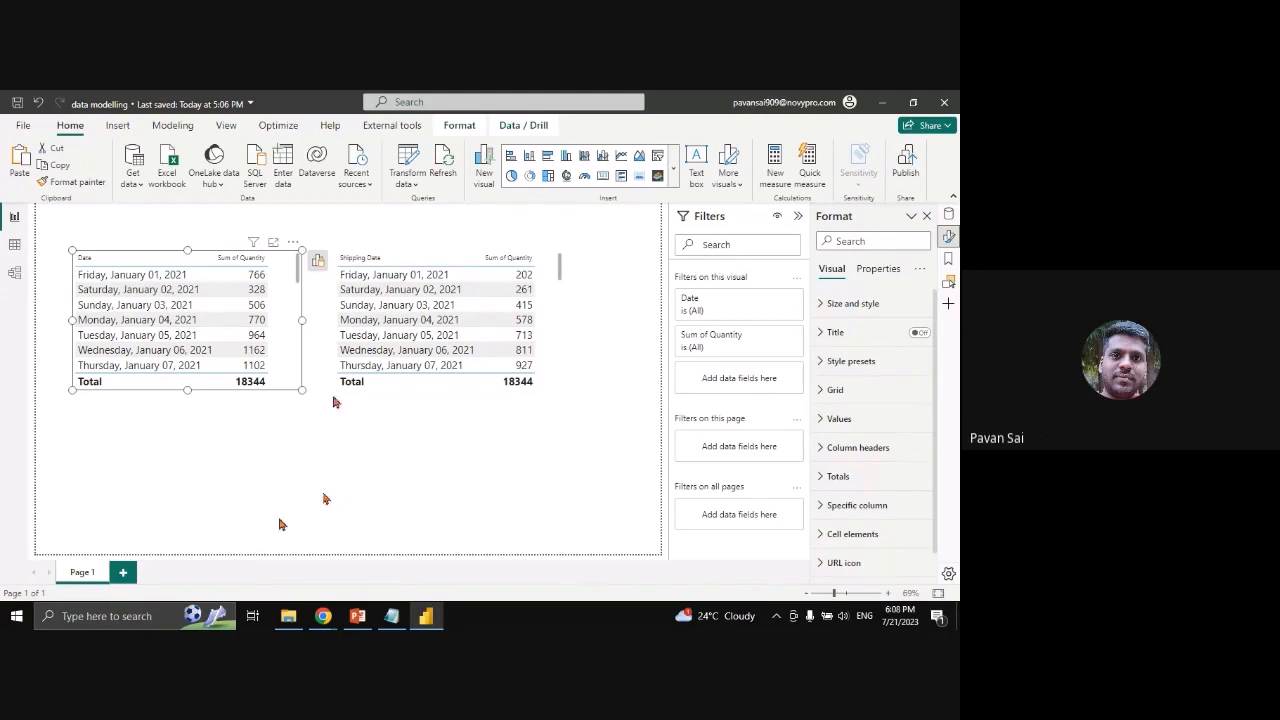
pyautogui.click(14, 271)
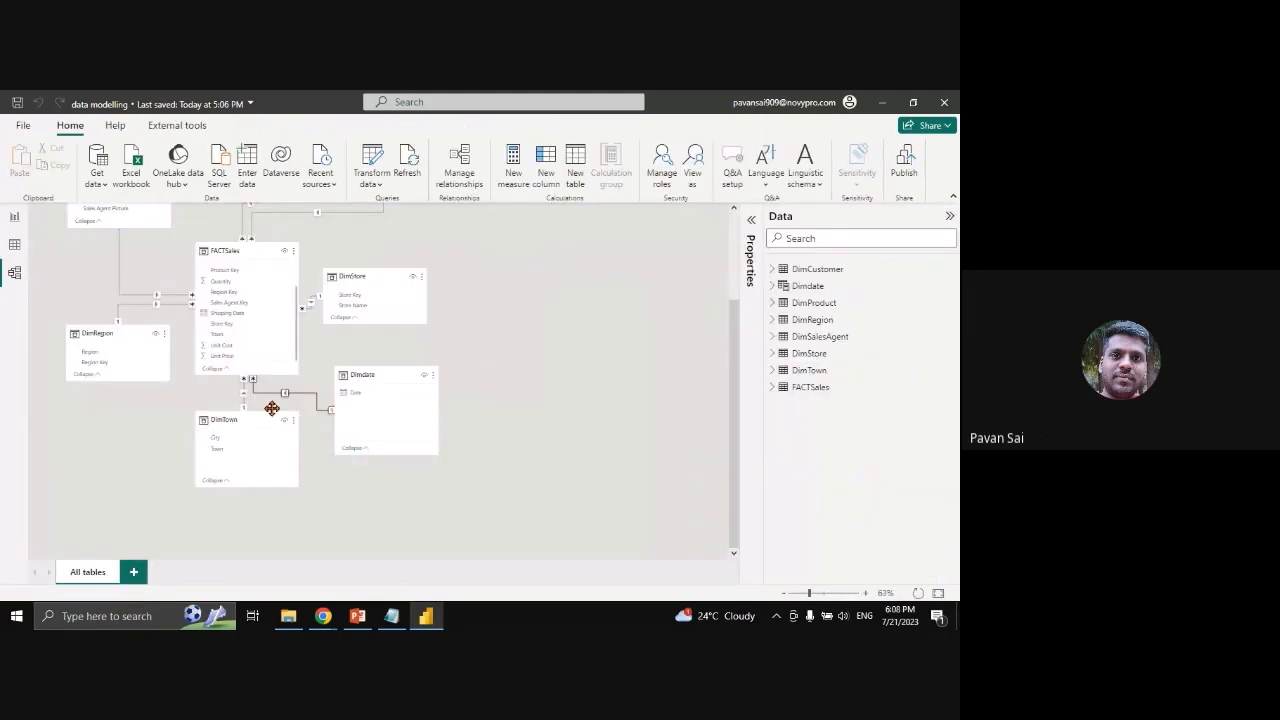
pyautogui.click(15, 218)
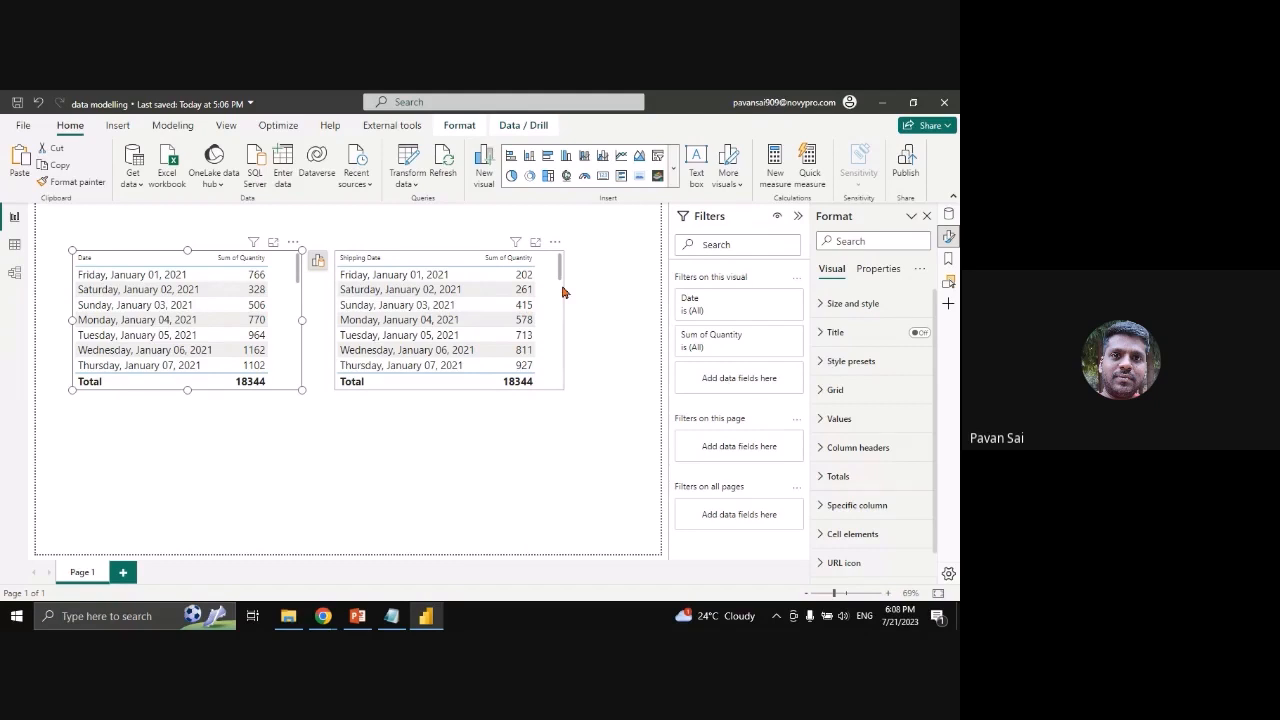
pyautogui.moveTo(574, 289); pyautogui.dragTo(625, 289)
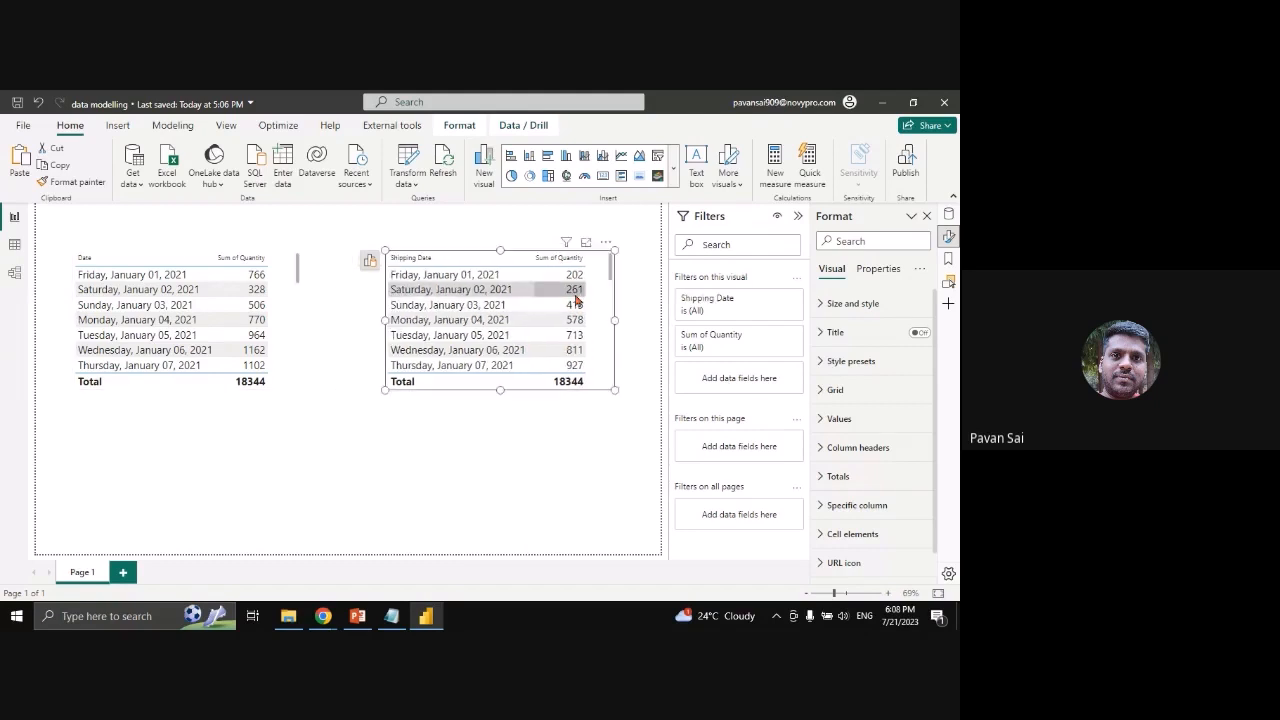
pyautogui.click(282, 302)
pyautogui.moveTo(304, 320); pyautogui.dragTo(354, 325)
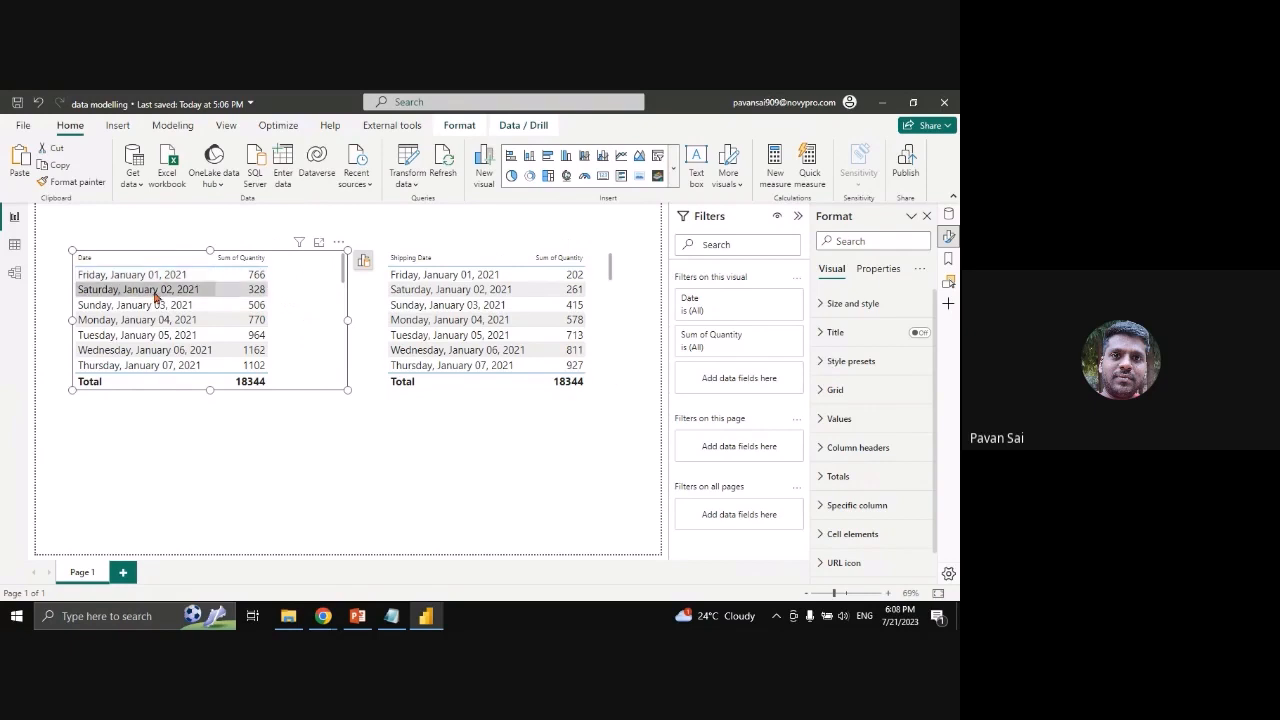
# Set up a new relationship from Shipping Date in FACTSales to Date in Dimdate
pyautogui.click(948, 214)
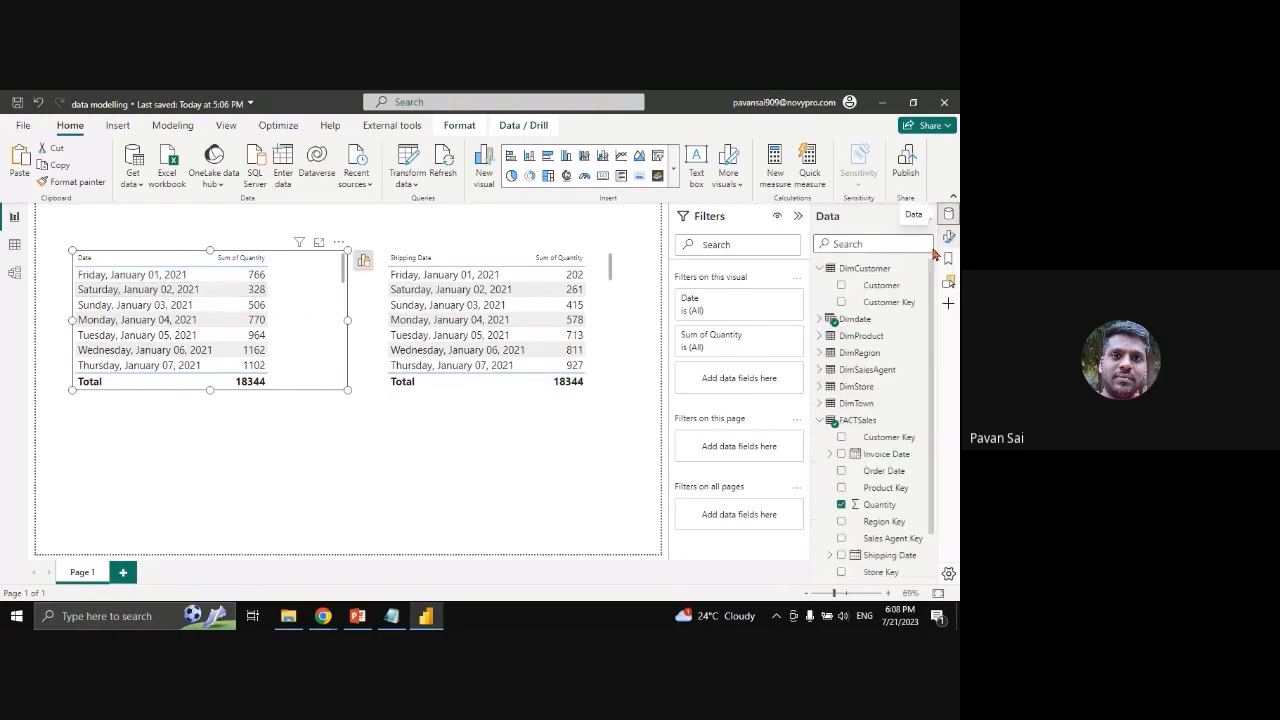
pyautogui.click(872, 421)
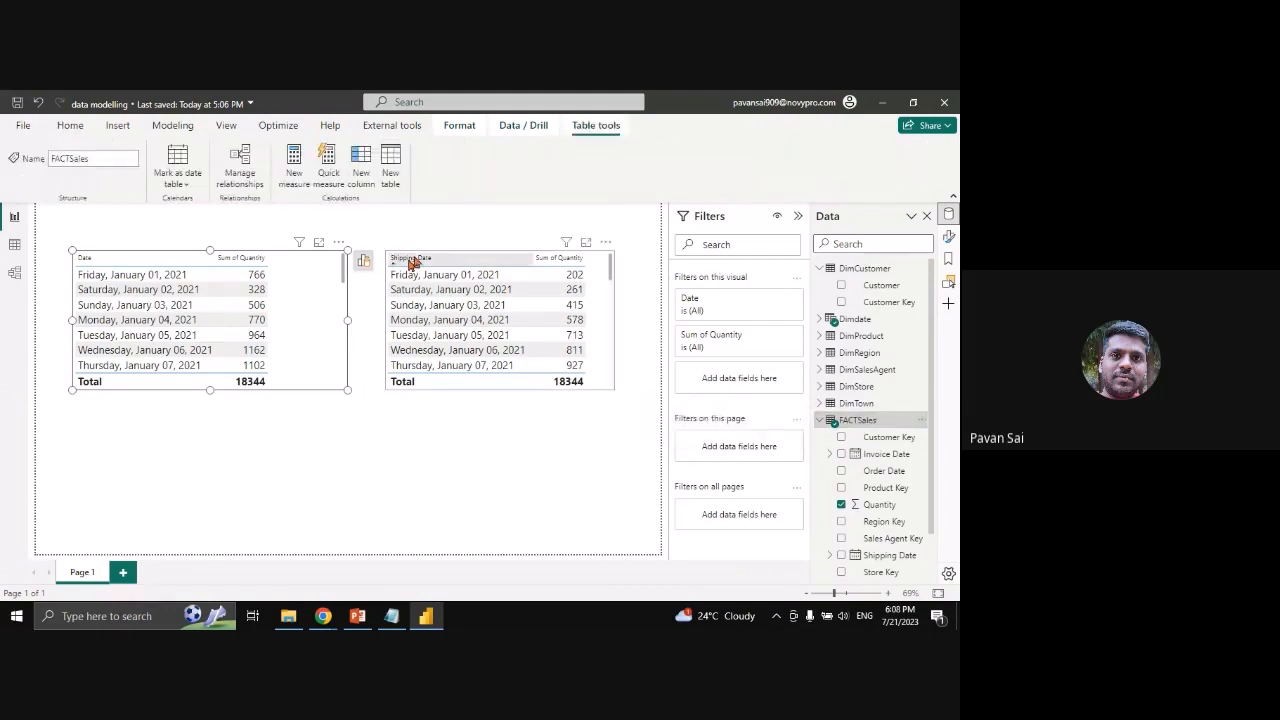
pyautogui.click(12, 273)
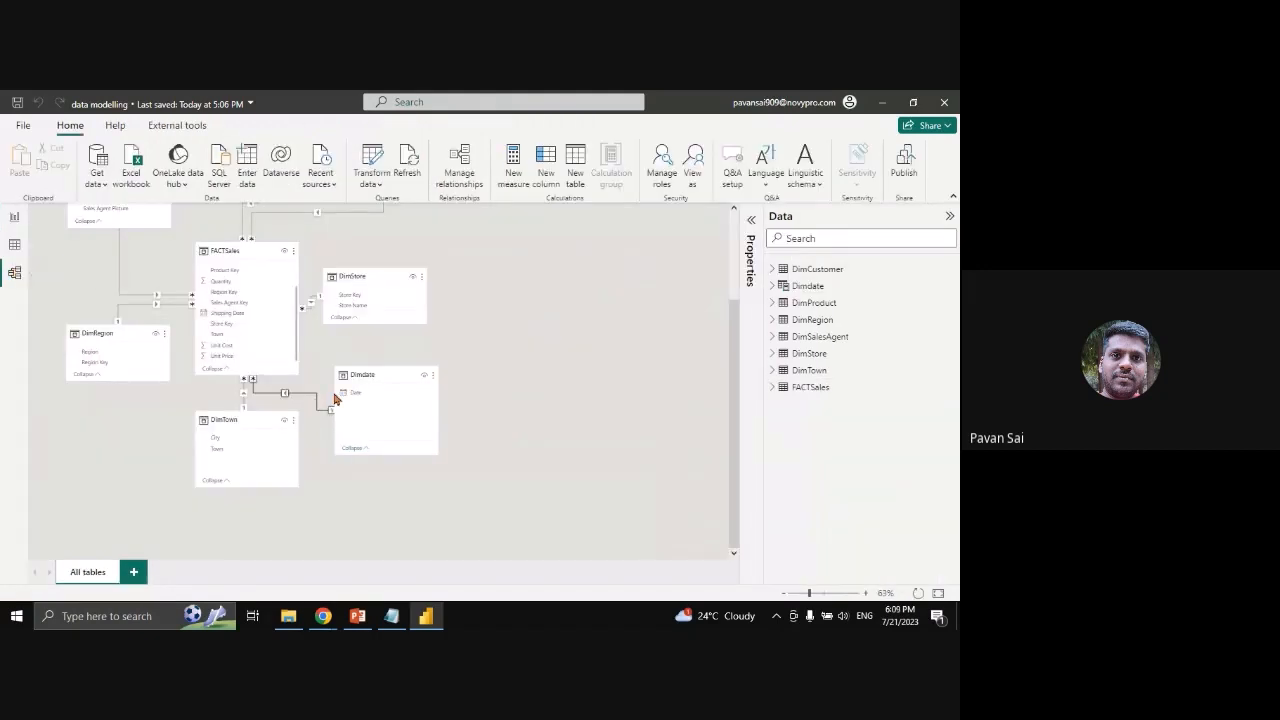
pyautogui.click(461, 172)
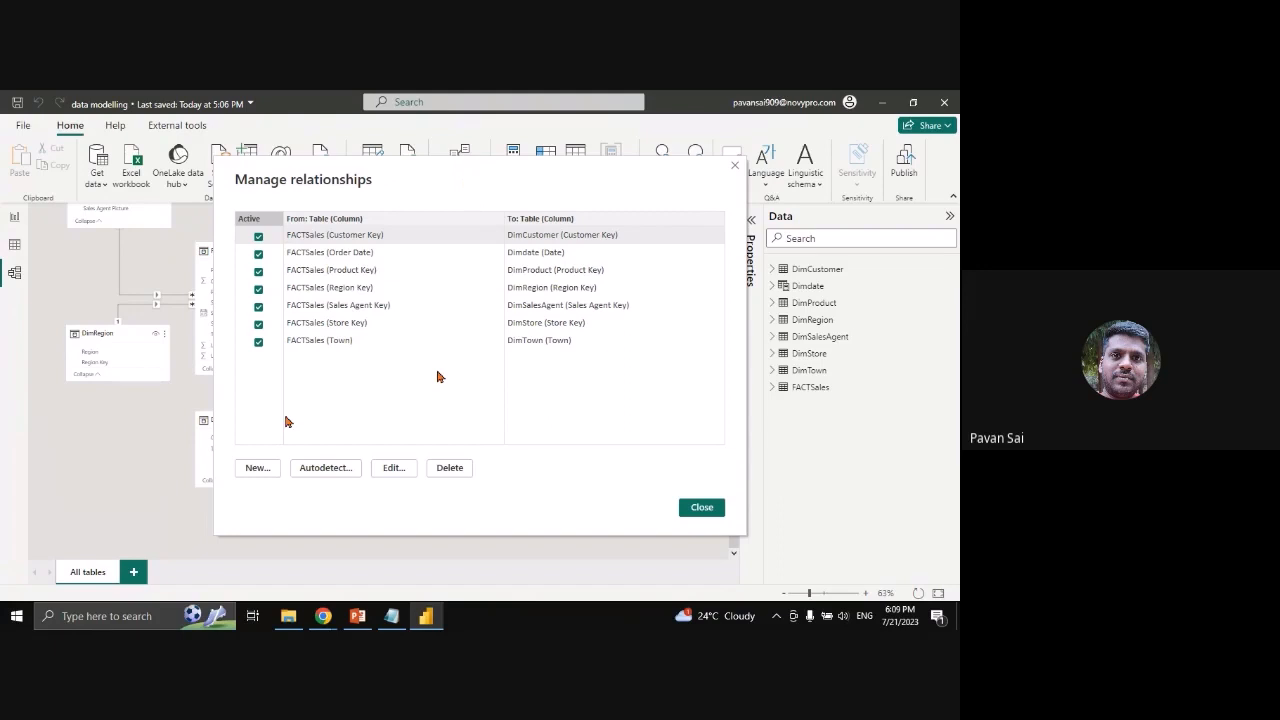
pyautogui.click(256, 472)
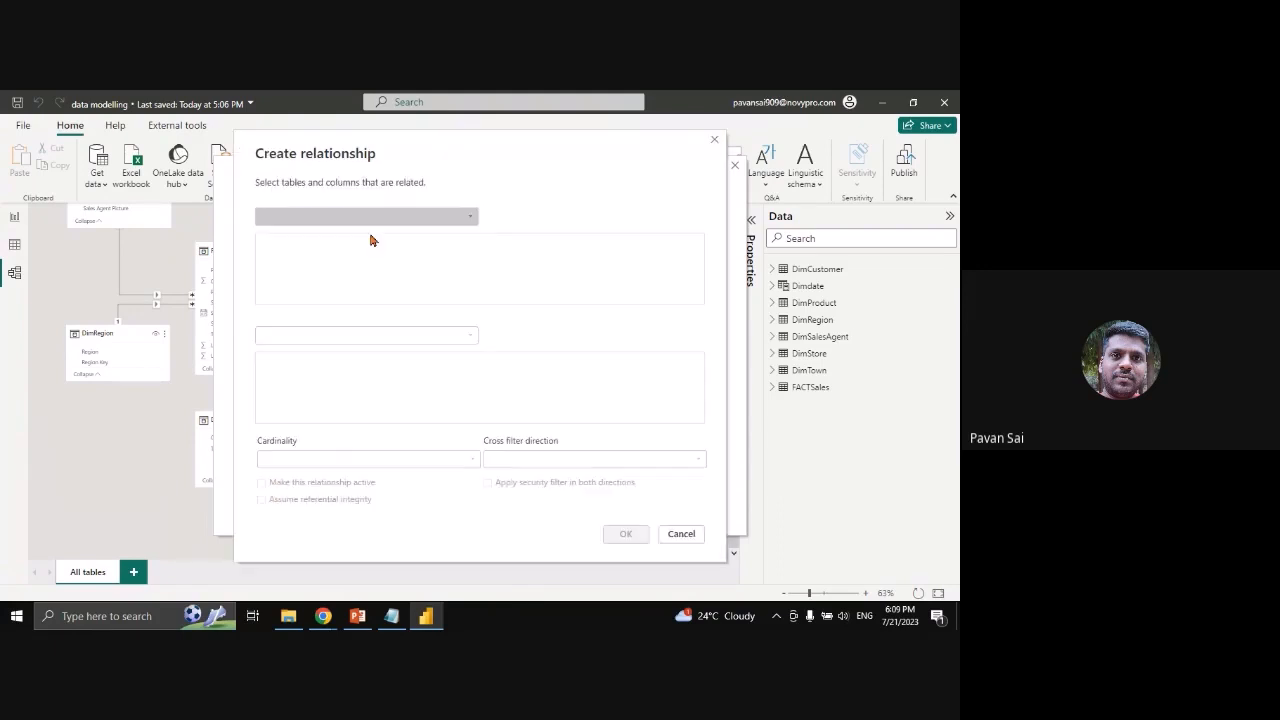
pyautogui.click(359, 217)
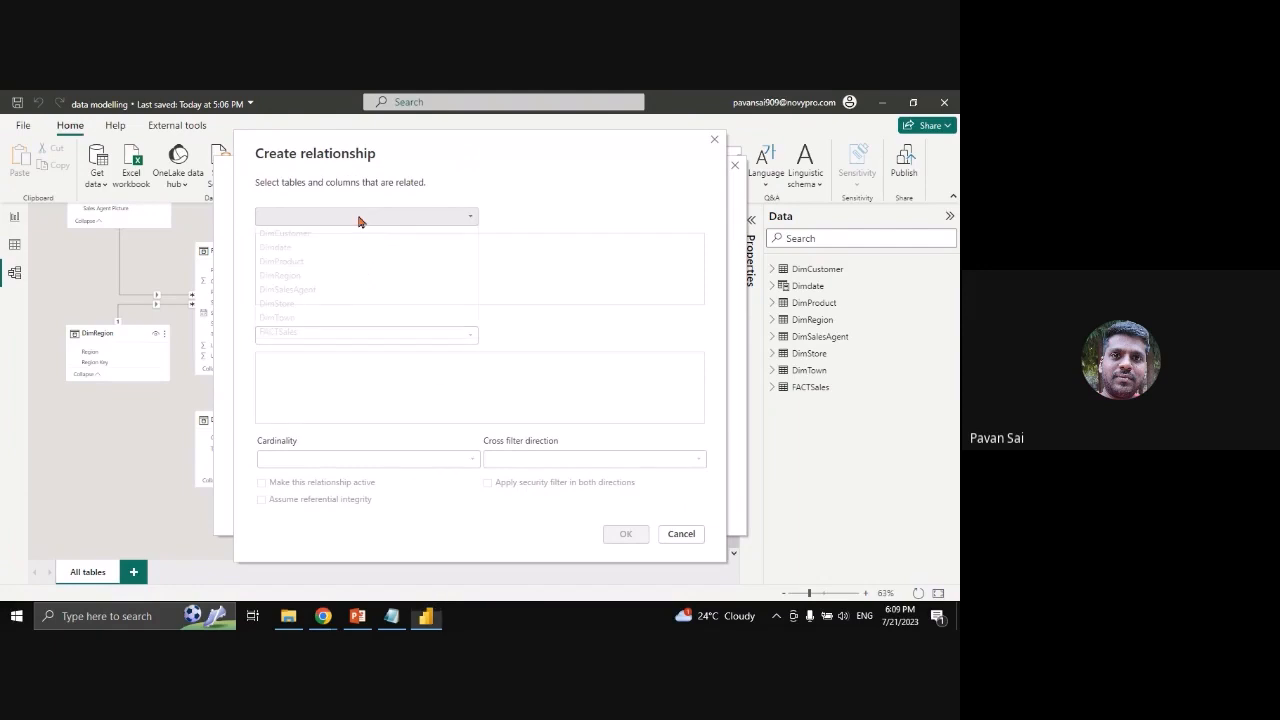
pyautogui.click(294, 332)
pyautogui.click(300, 335)
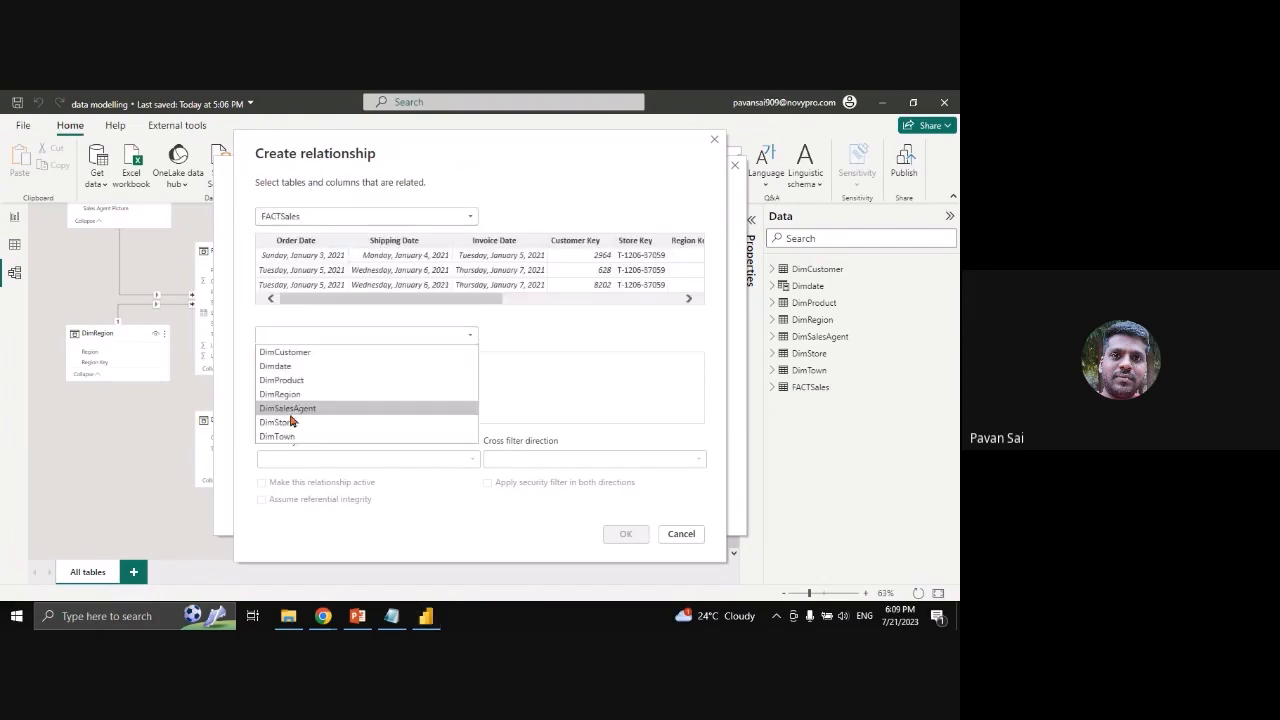
pyautogui.click(304, 368)
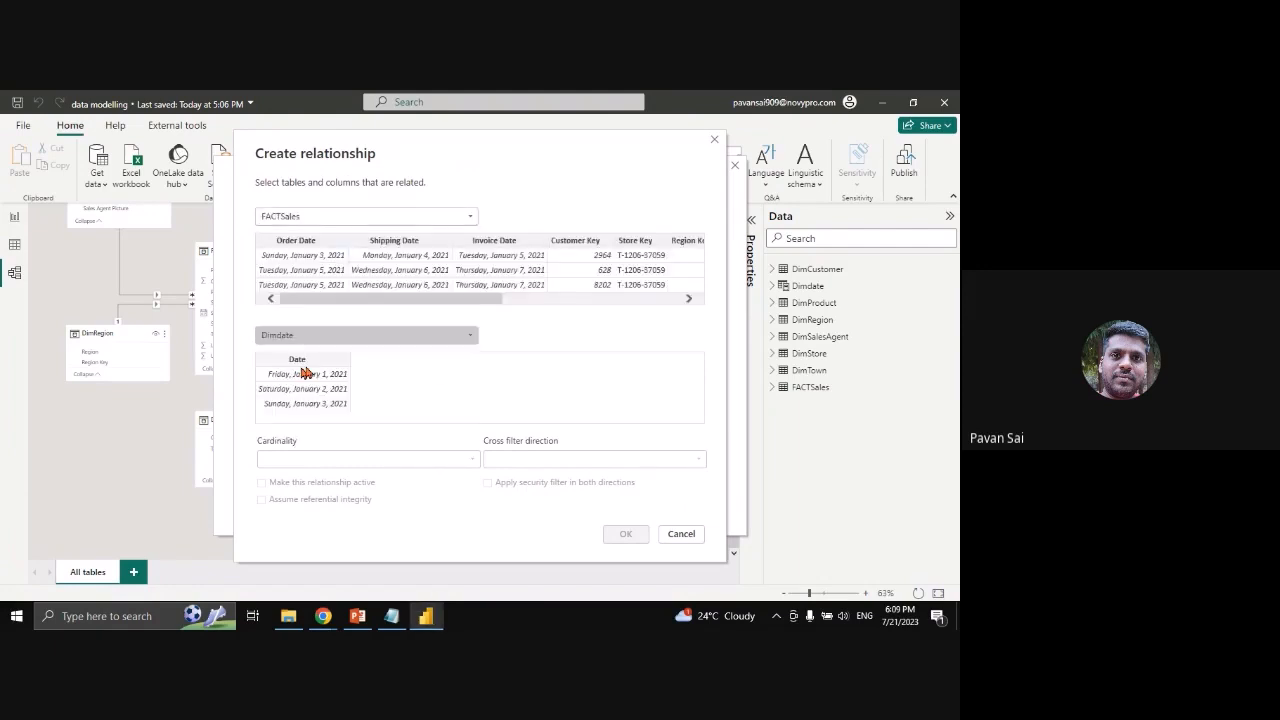
pyautogui.click(305, 372)
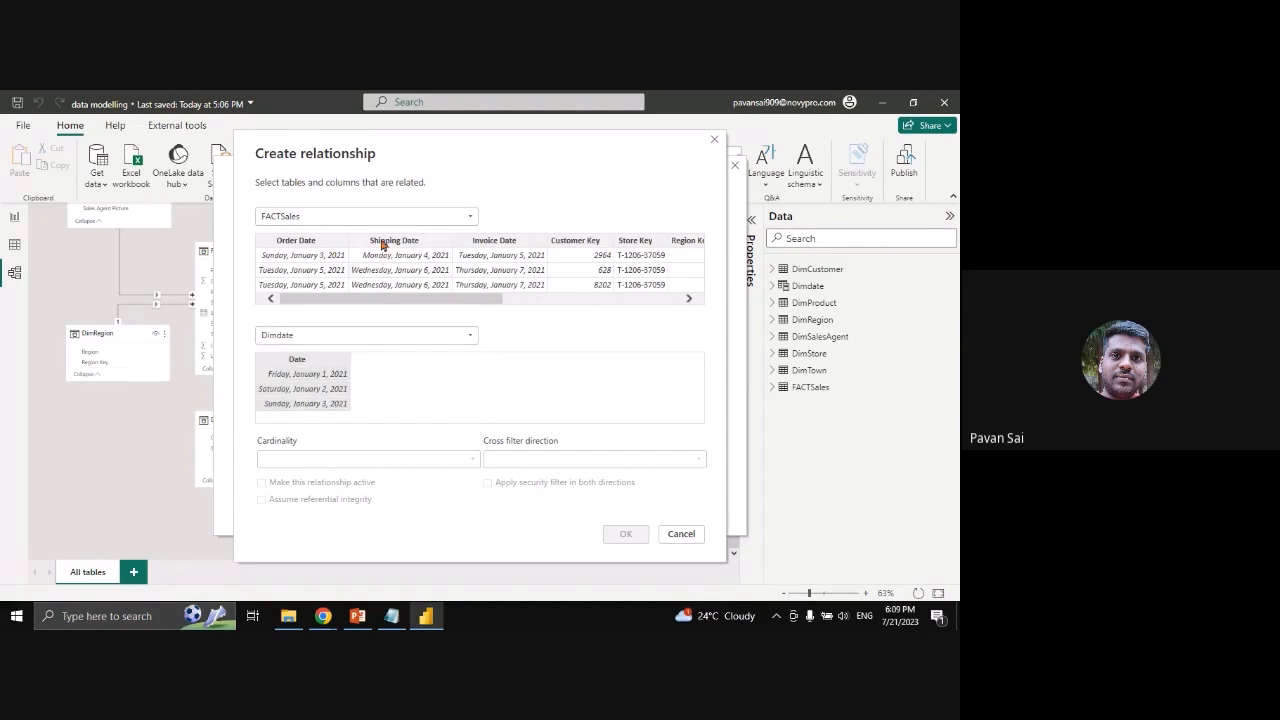
pyautogui.click(382, 246)
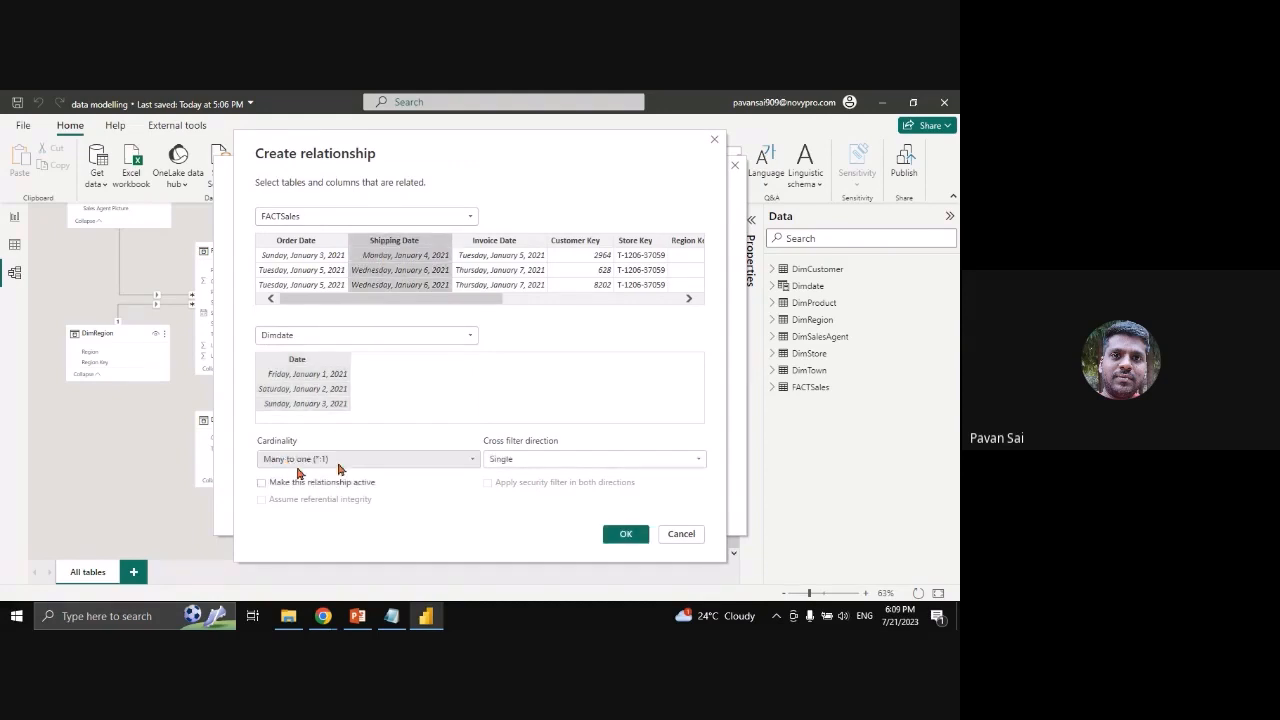
# Create the Shipping Date relationship as an inactive many-to-one relationship with single cross filter direction
pyautogui.click(262, 483)
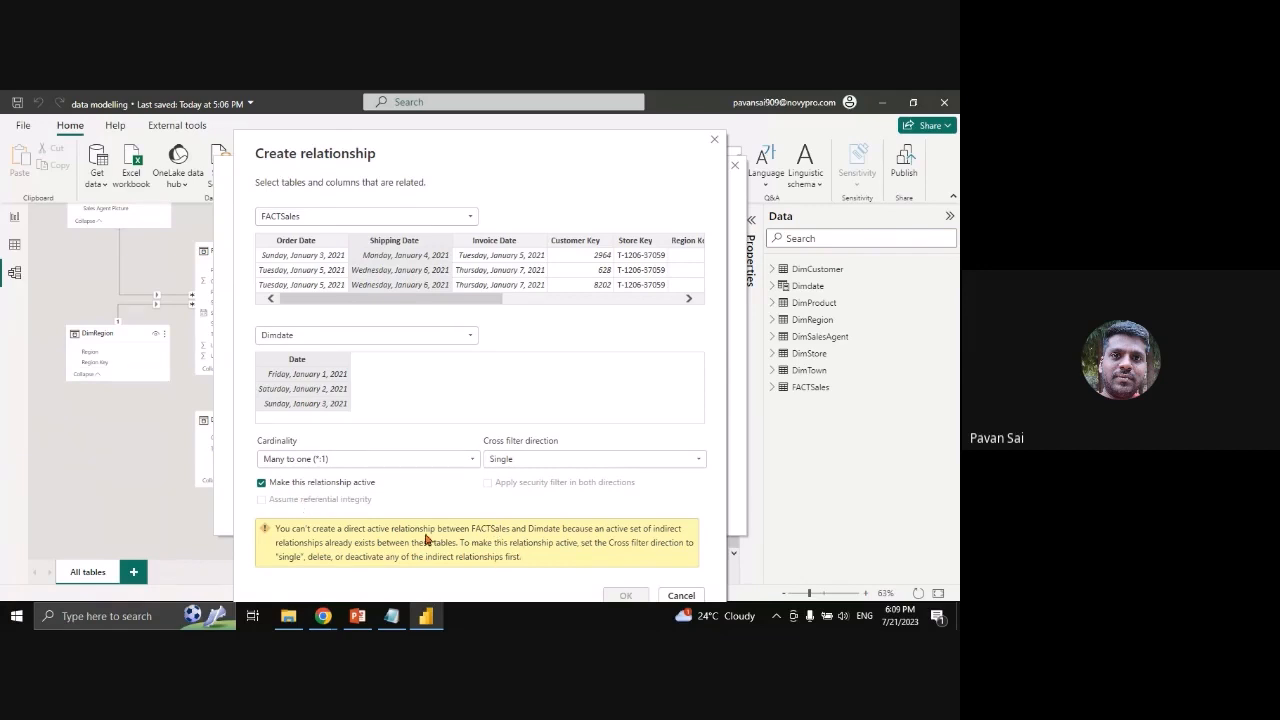
pyautogui.click(261, 483)
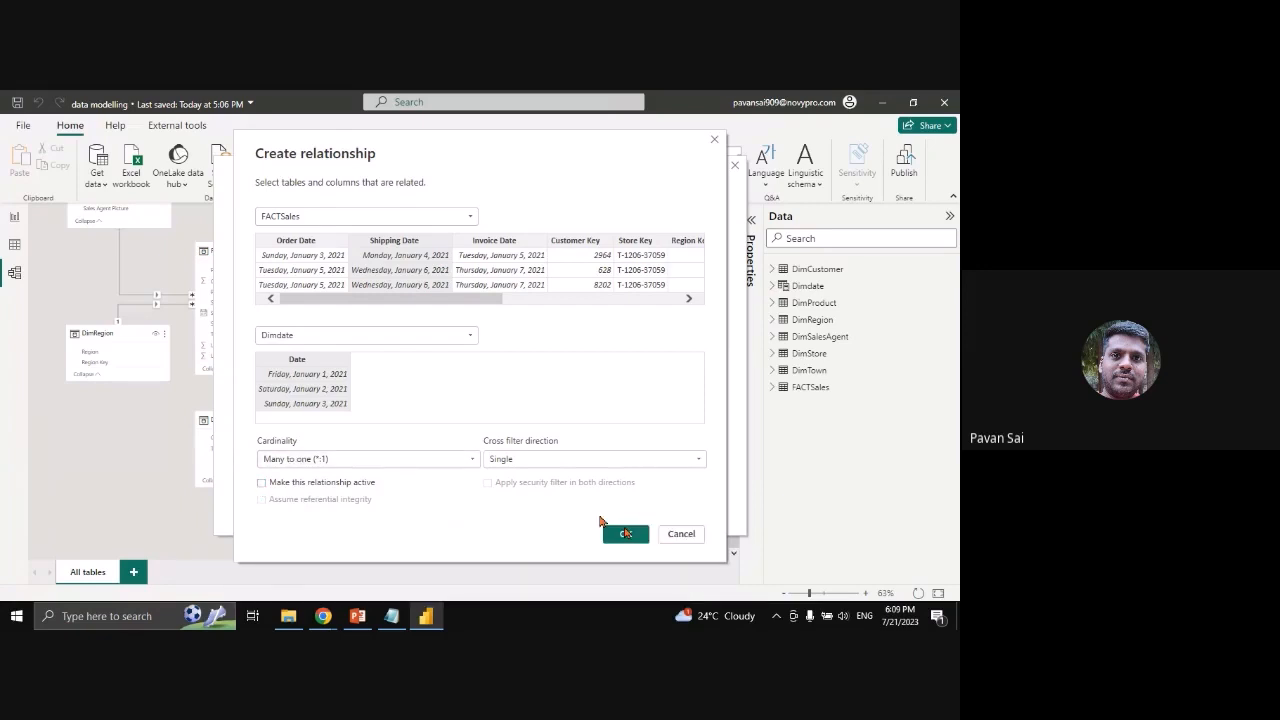
pyautogui.click(625, 533)
pyautogui.click(692, 508)
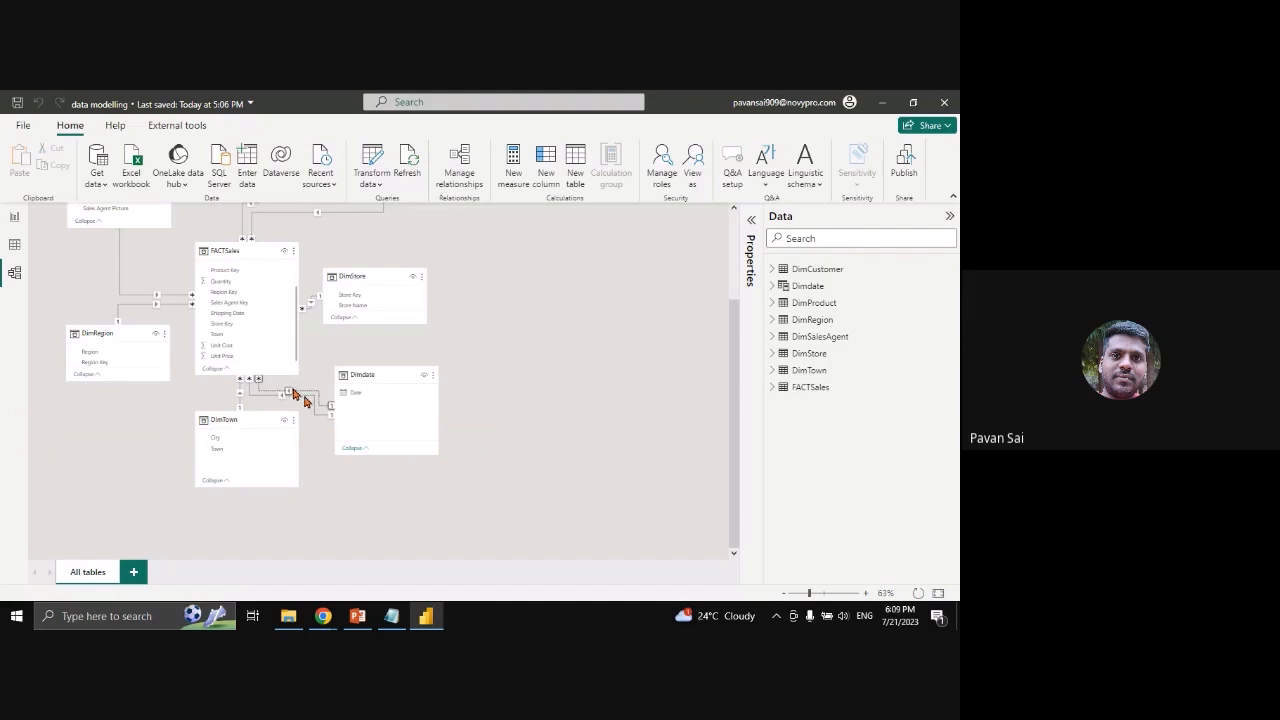
# Check the two relationships between FACTSales and Dimdate in the model diagram, and slightly widen the Date table visual on the report page
pyautogui.scroll(3, 252, 402)
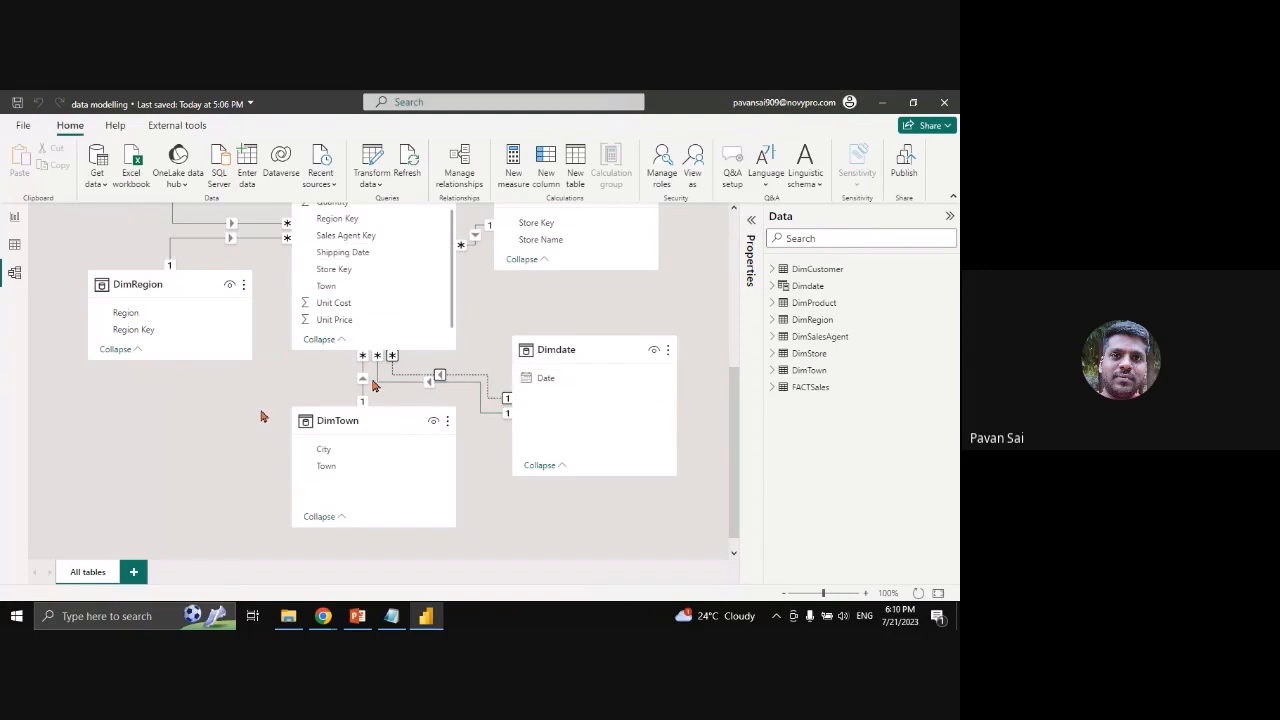
pyautogui.scroll(2, 400, 410)
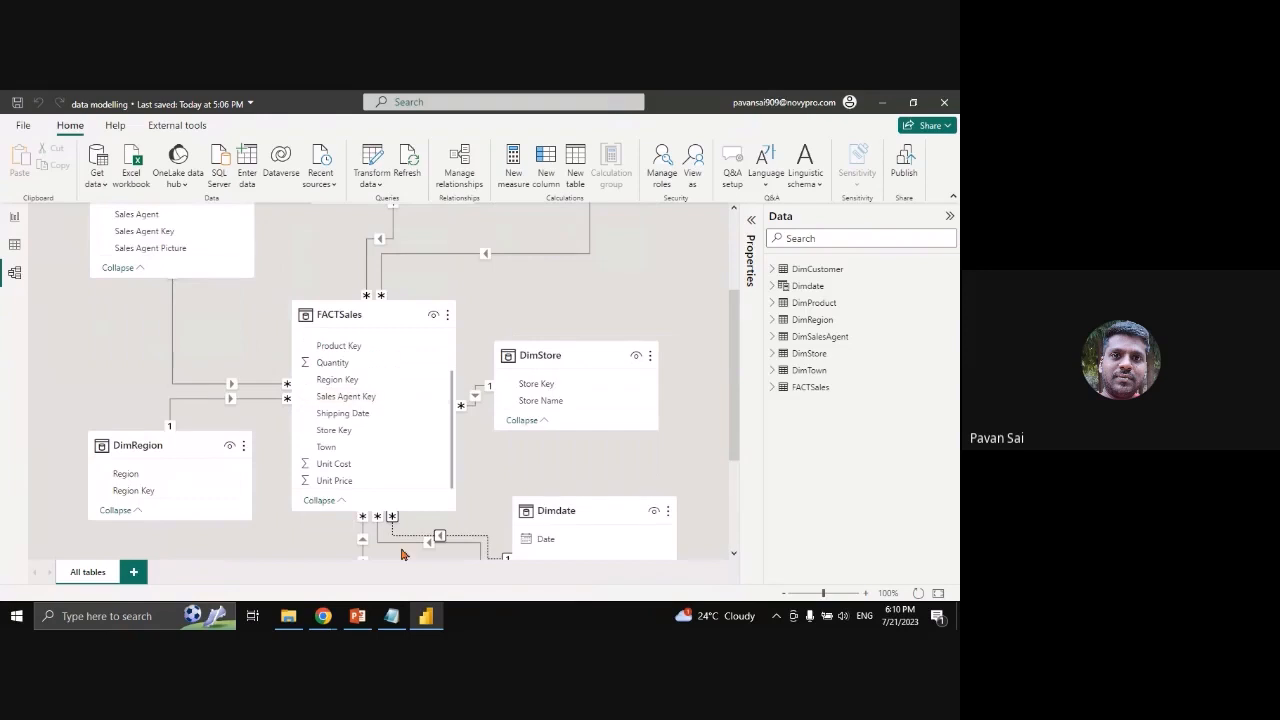
pyautogui.scroll(1, 391, 490)
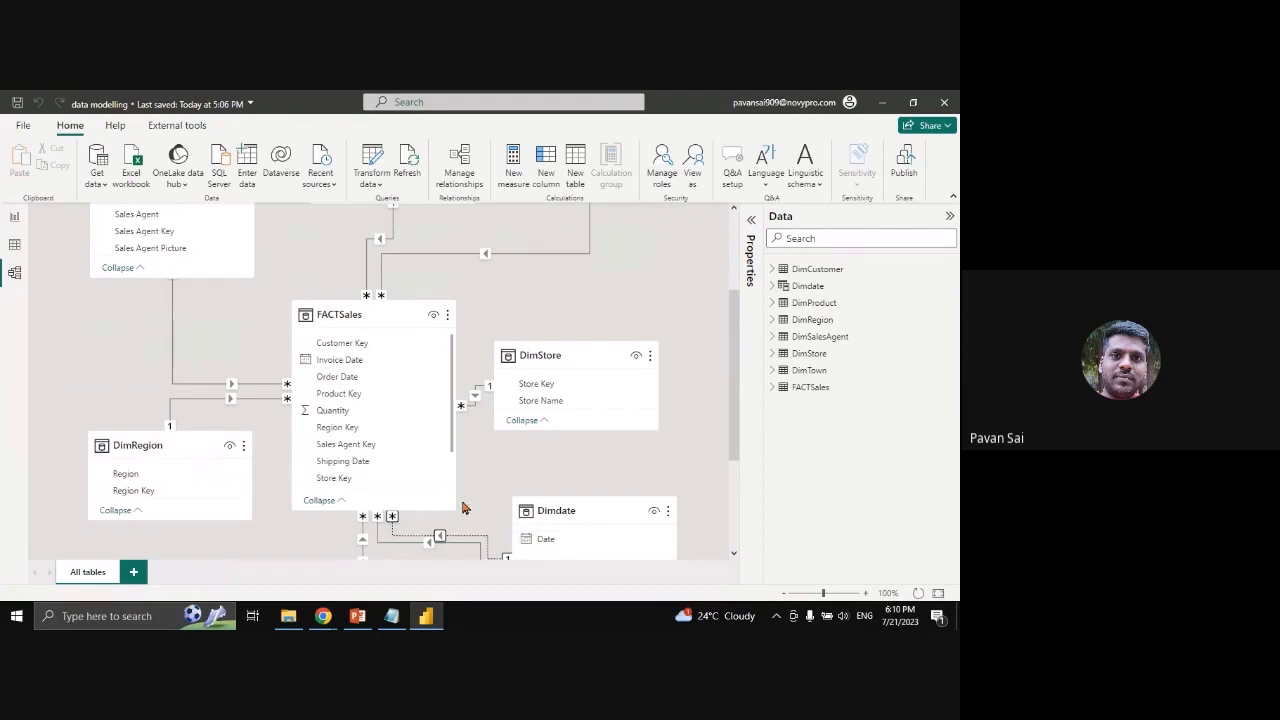
pyautogui.scroll(-1, 440, 484)
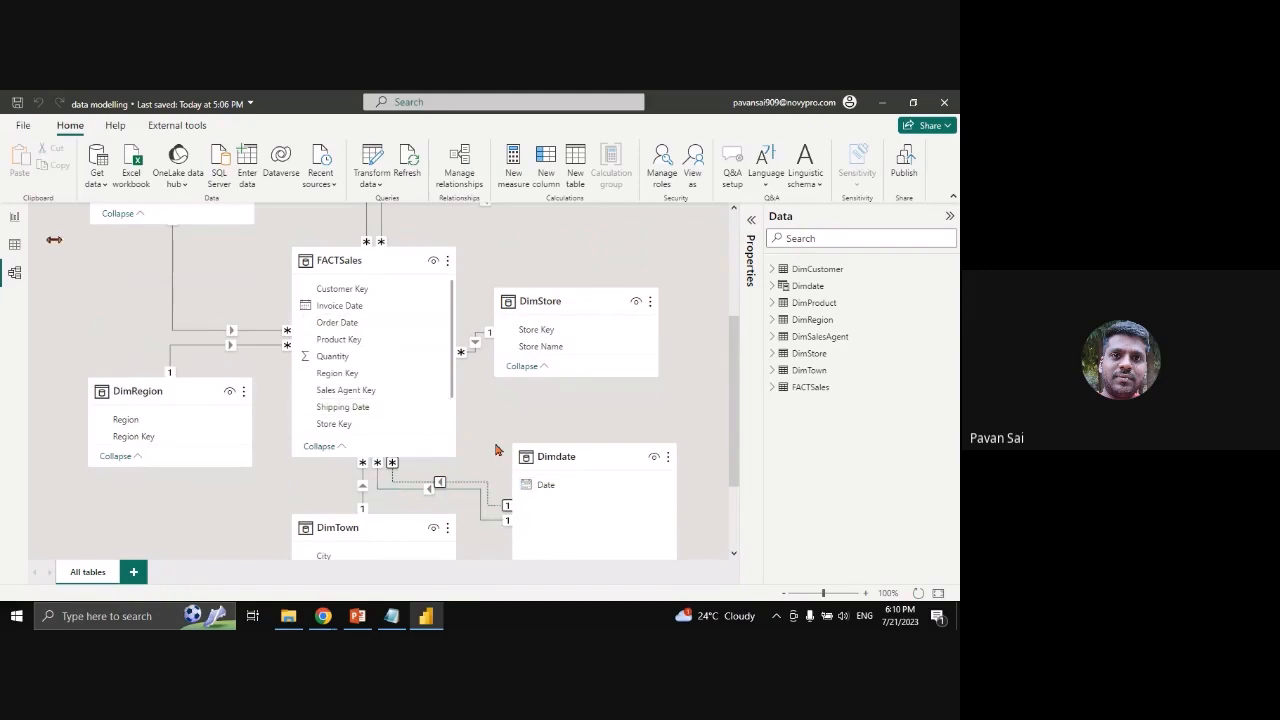
pyautogui.click(12, 218)
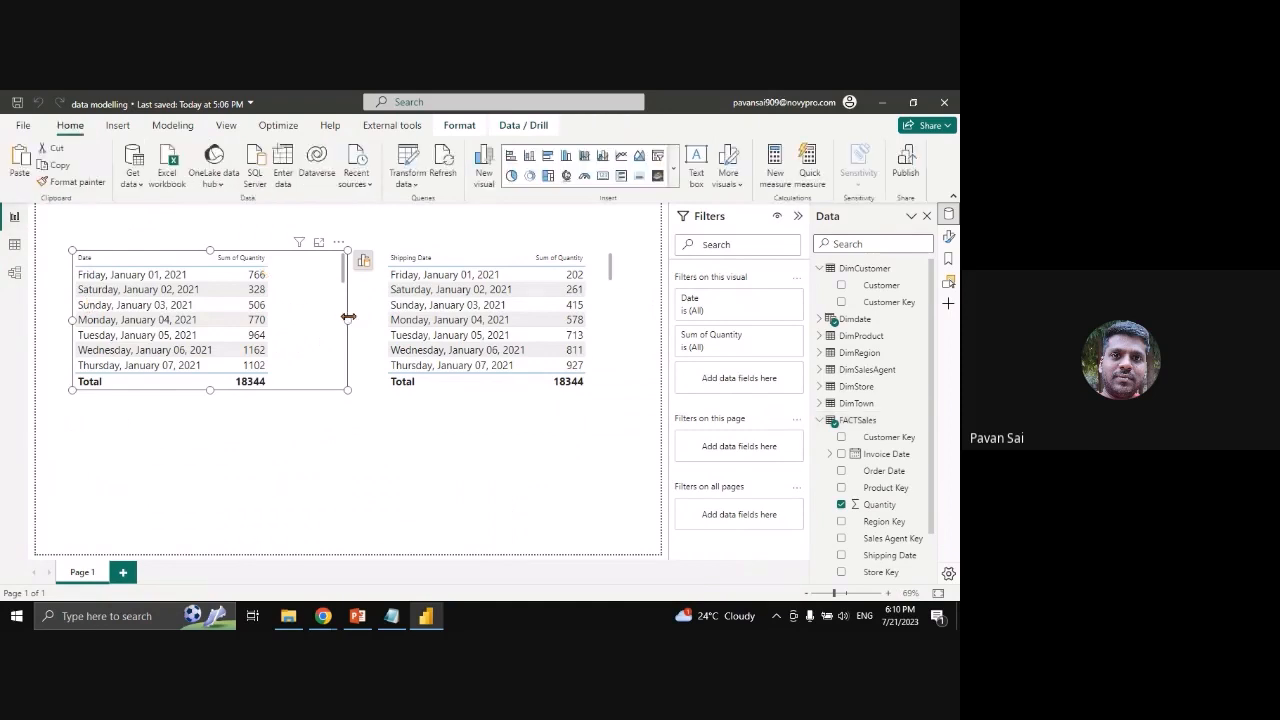
pyautogui.moveTo(348, 317); pyautogui.dragTo(358, 328)
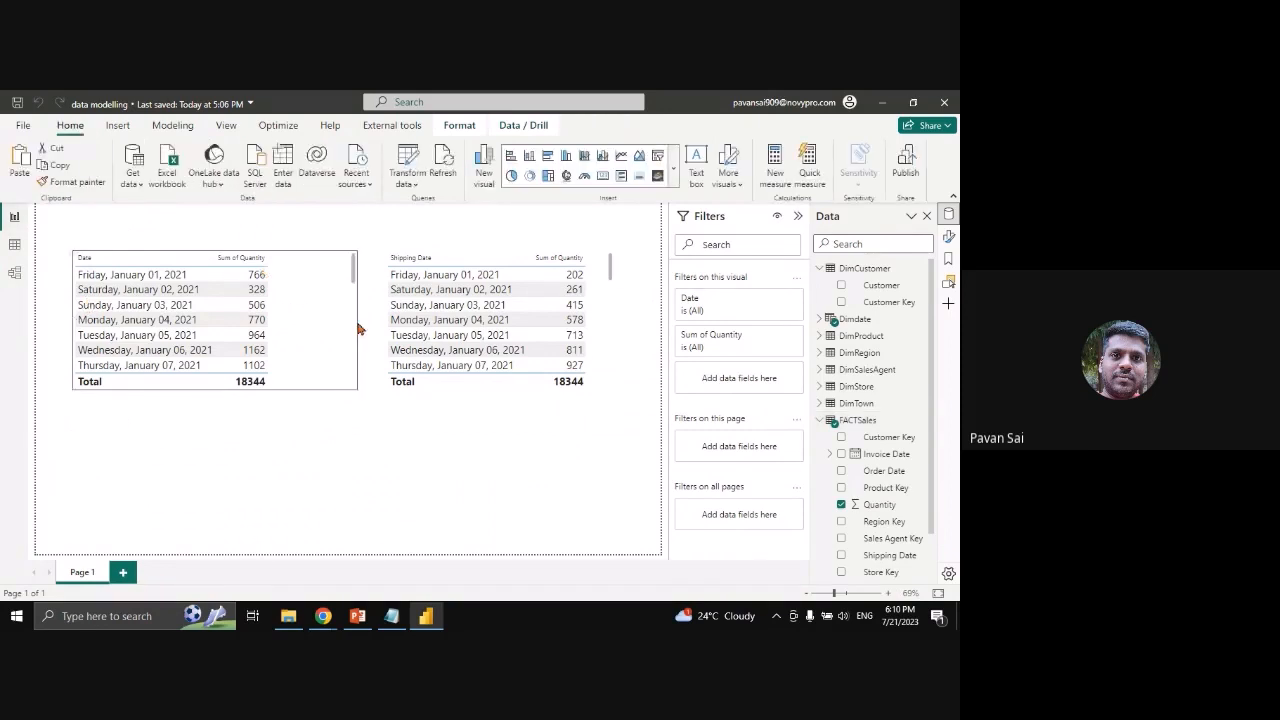
# Create a new measure in the FACTSales table and name it shipped quantity
pyautogui.click(889, 421)
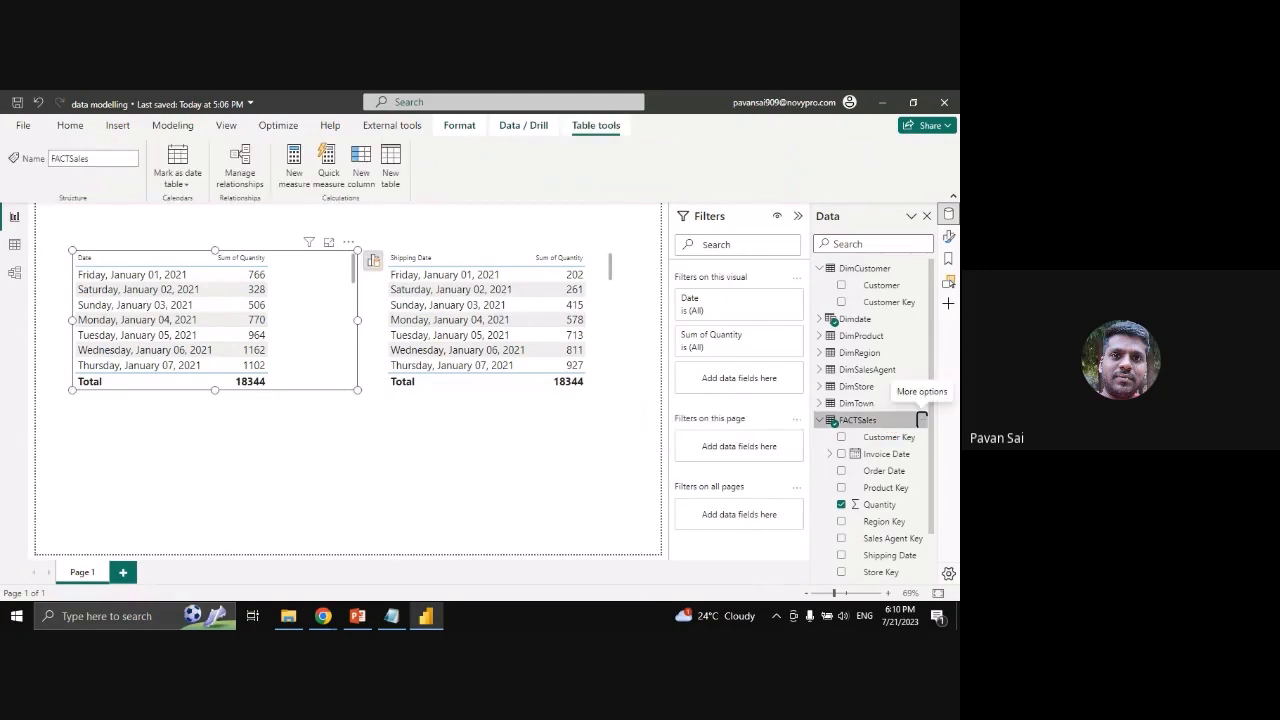
pyautogui.click(921, 420)
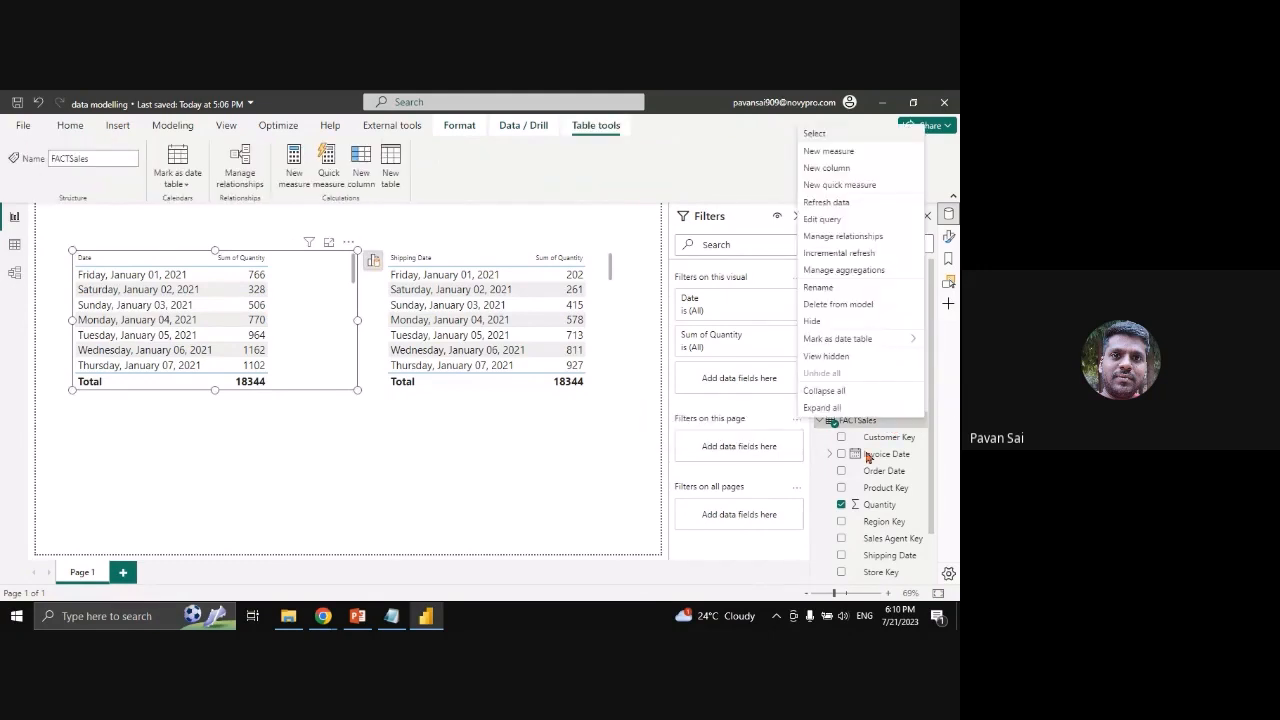
pyautogui.click(827, 149)
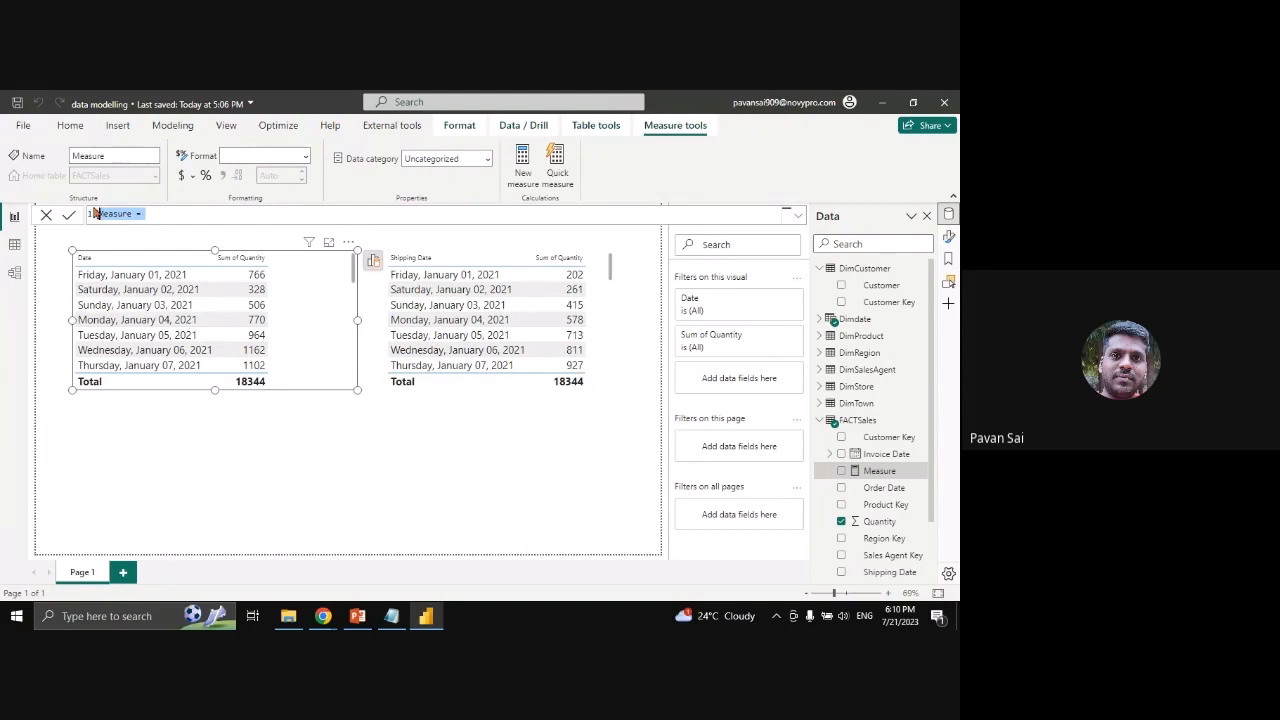
pyautogui.write('su')
pyautogui.write('m')
pyautogui.write('pped ')
pyautogui.write('quan')
pyautogui.write('tity')
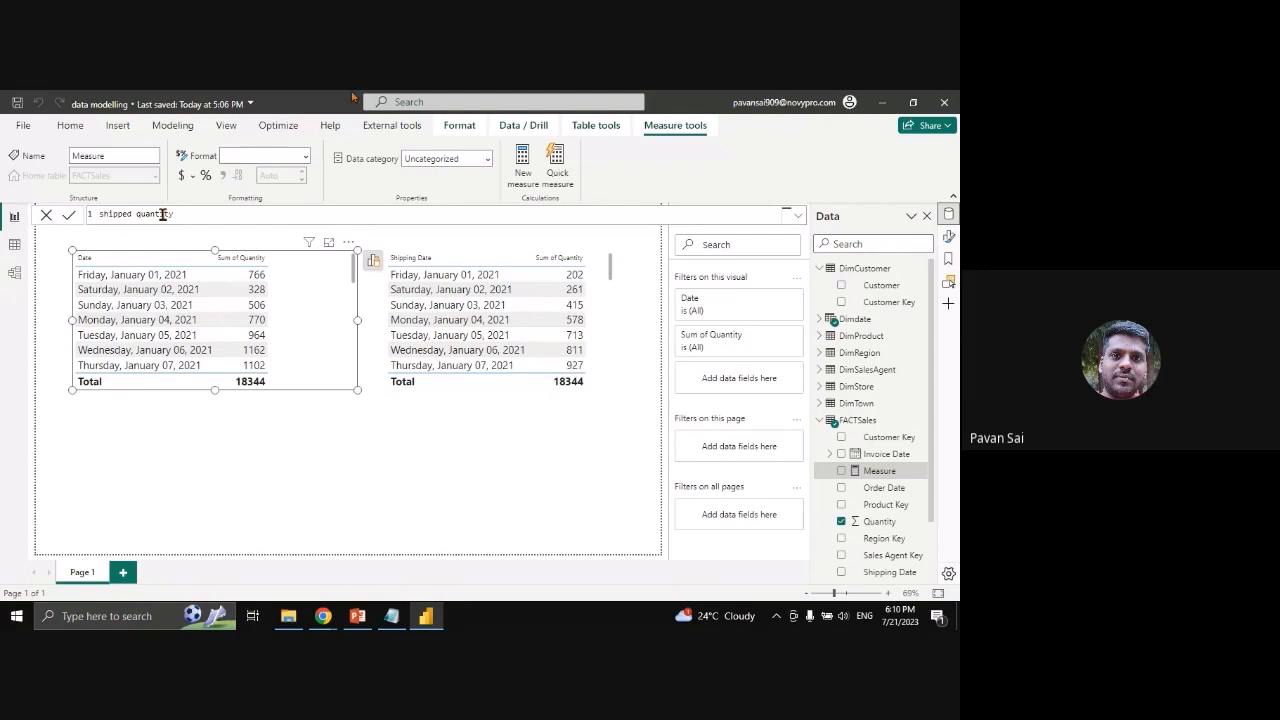
pyautogui.scroll(4, 245, 222)
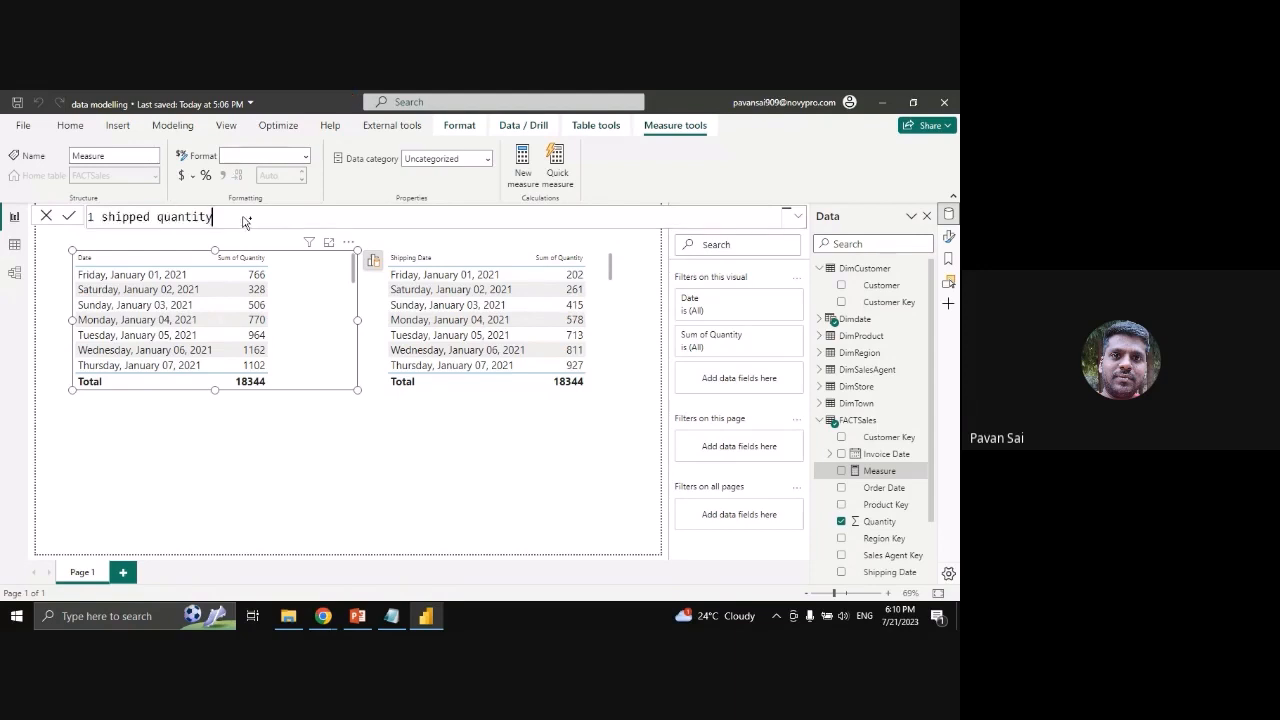
pyautogui.write('= ')
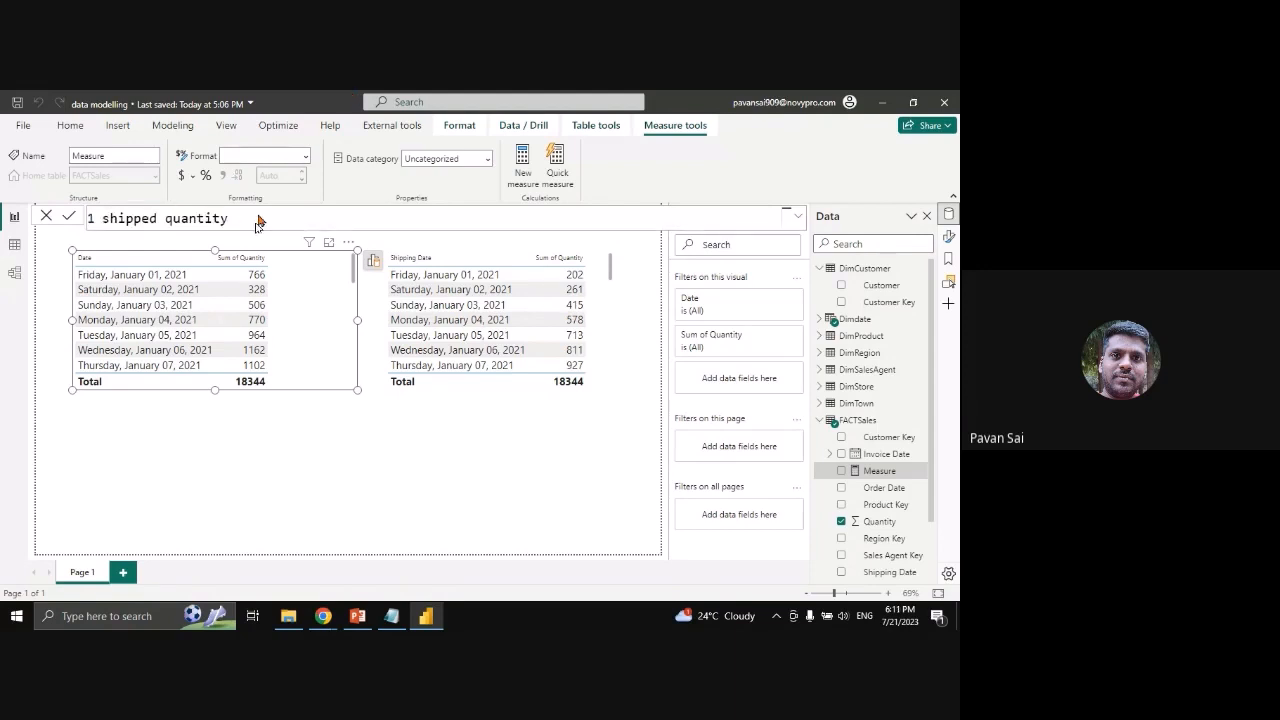
# Begin the shipped quantity formula on separate lines with CALCULATE and SUM(FACTSales[Quantity]) as its expression
pyautogui.write('cal')
pyautogui.press('BackSpace')
pyautogui.press('BackSpace')
pyautogui.press('BackSpace')
pyautogui.write('c')
pyautogui.press('Tab')
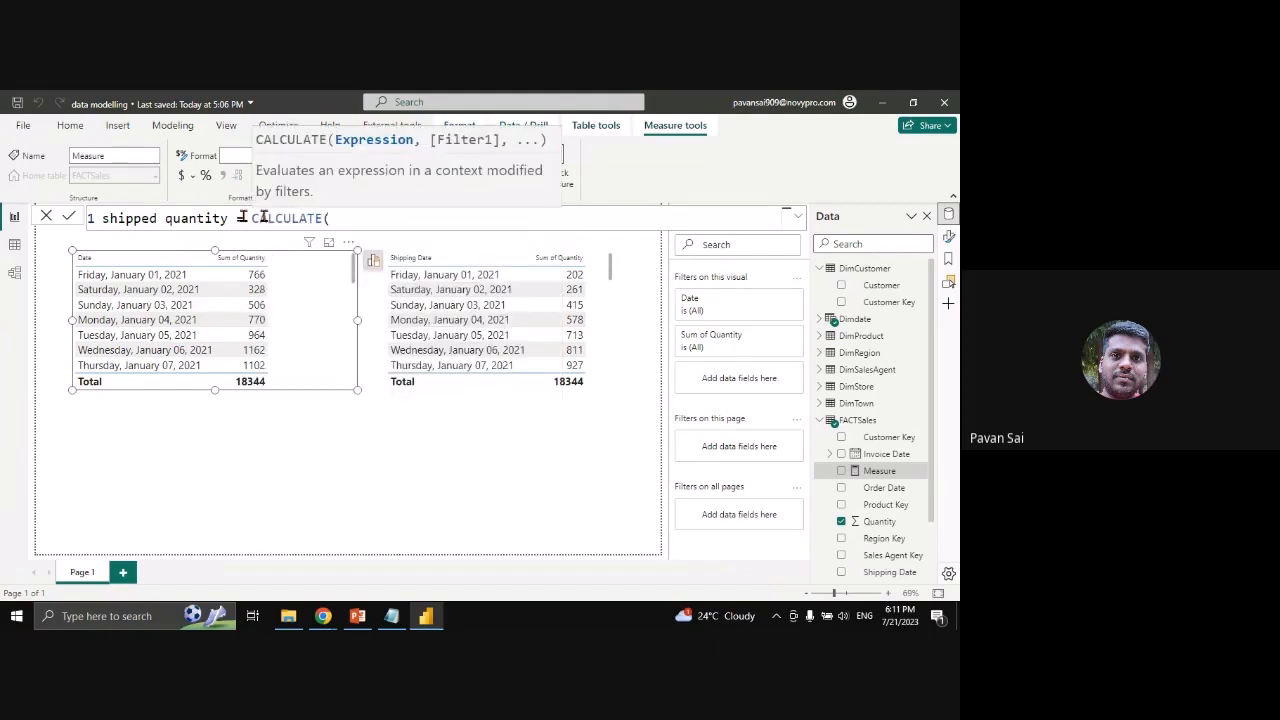
pyautogui.doubleClick(255, 218)
pyautogui.hotkey('shift', 'Return')
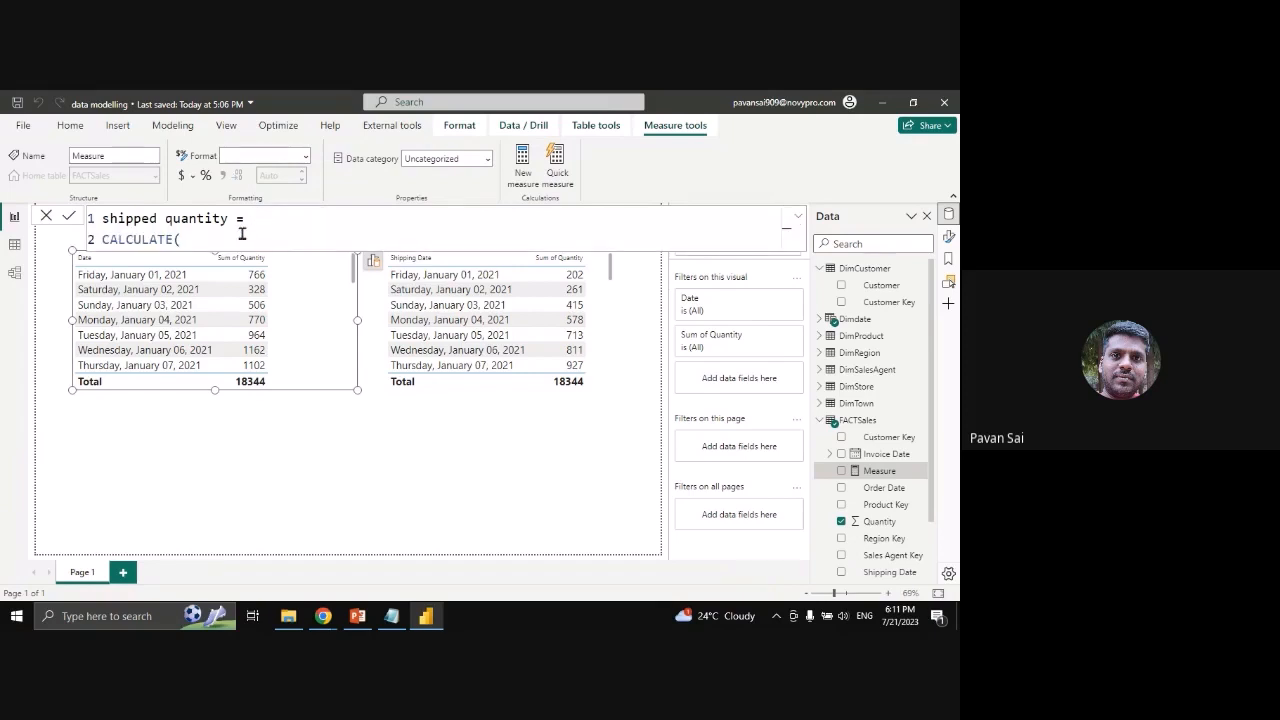
pyautogui.hotkey('shift', 'Return')
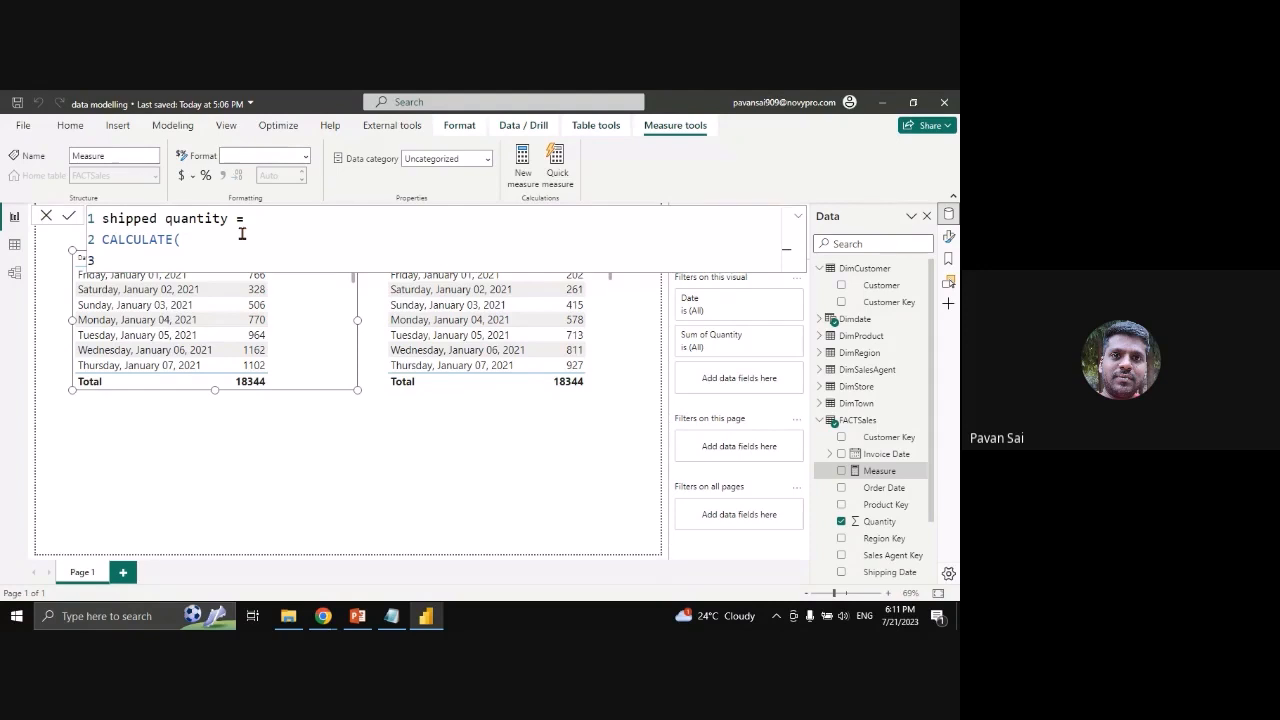
pyautogui.write('SUM(FACTSales[Quantity]')
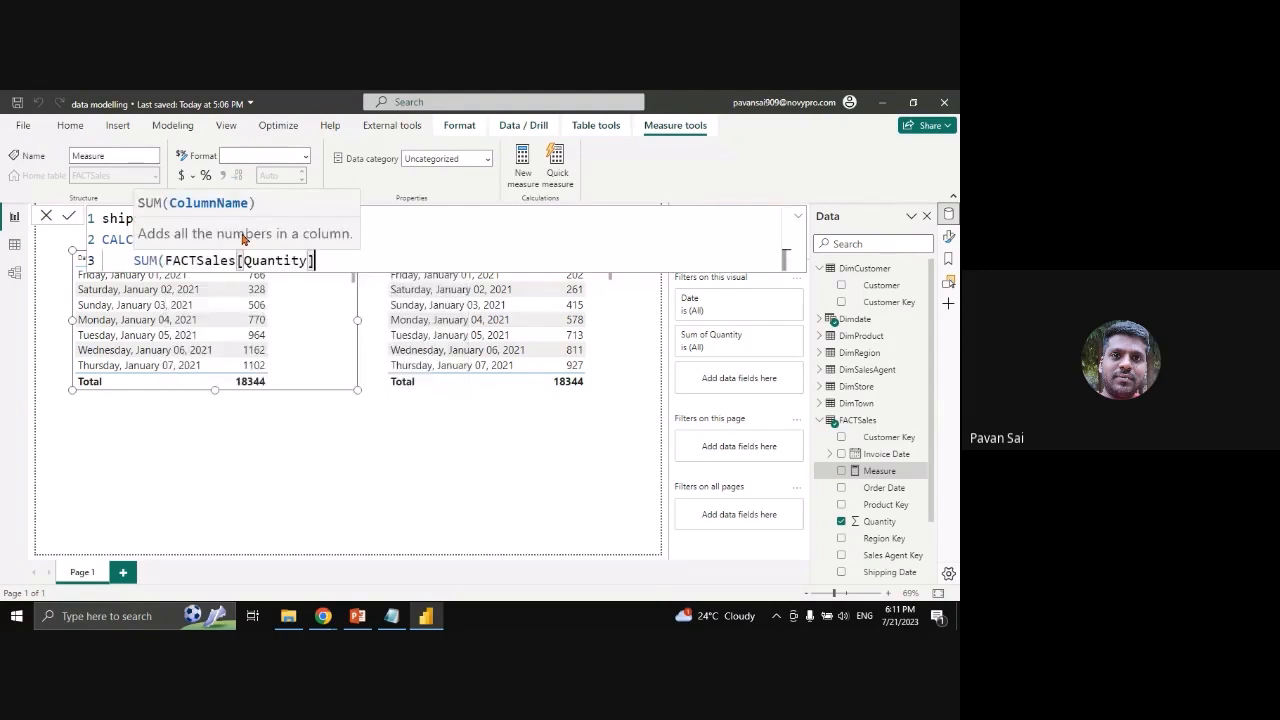
pyautogui.write('),')
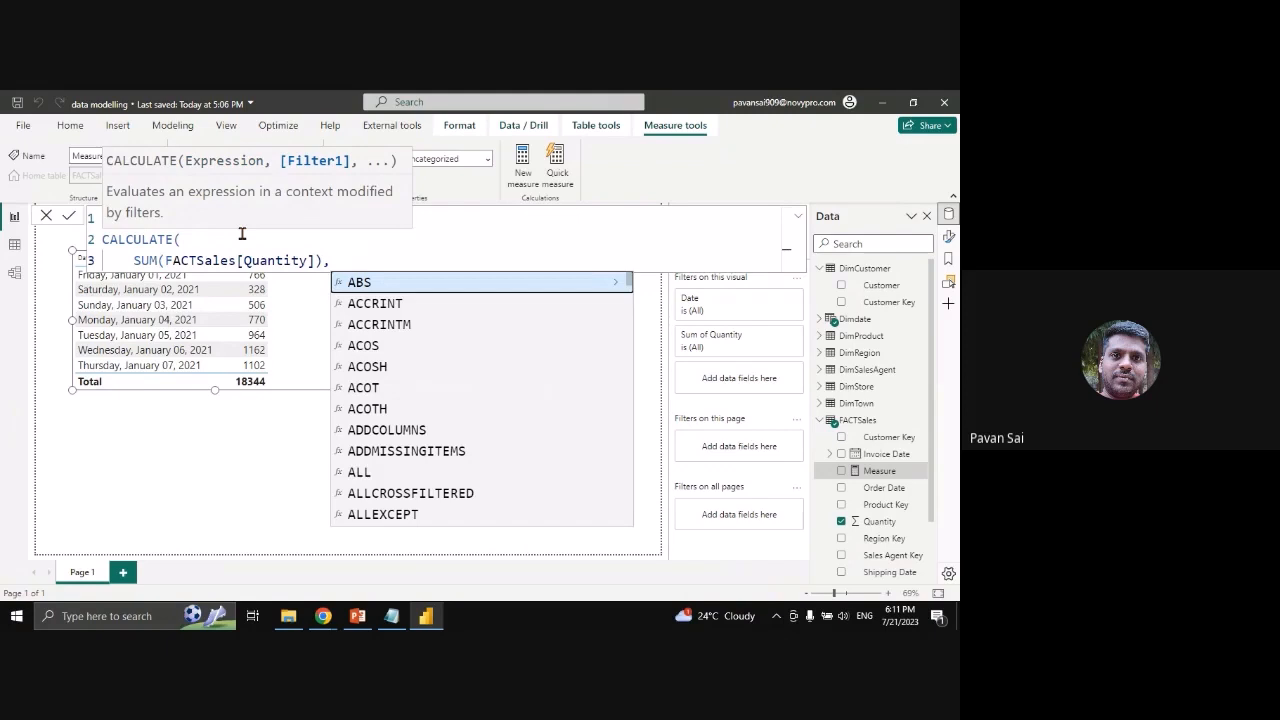
pyautogui.hotkey('shift', 'Return')
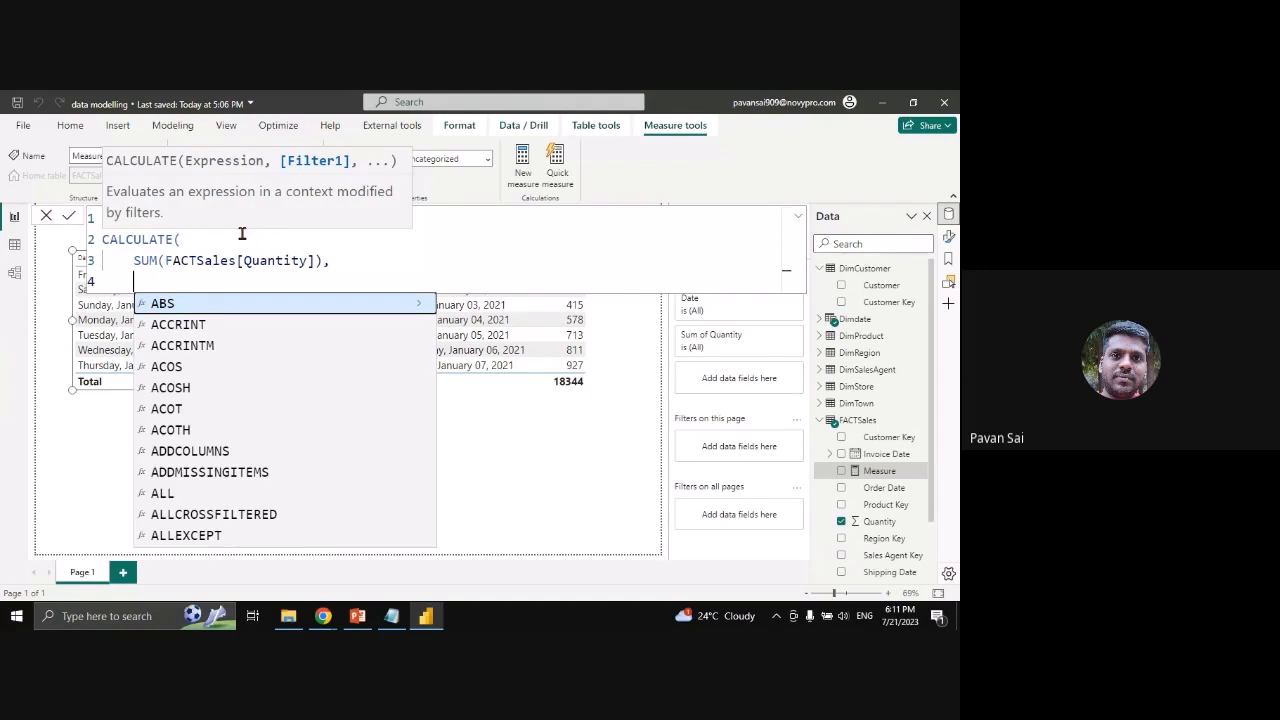
# Add a USERELATIONSHIP filter to the CALCULATE formula with Dimdate[Date] as its first column
pyautogui.write('use')
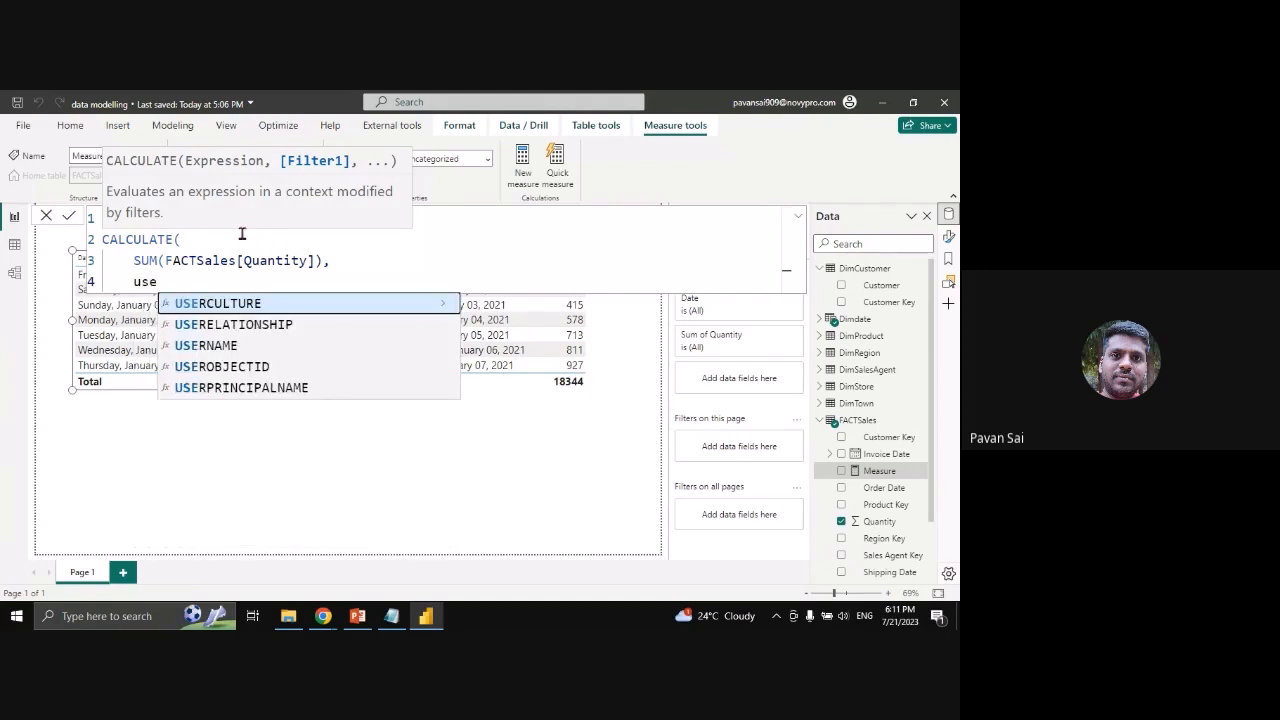
pyautogui.press('Down')
pyautogui.press('Tab')
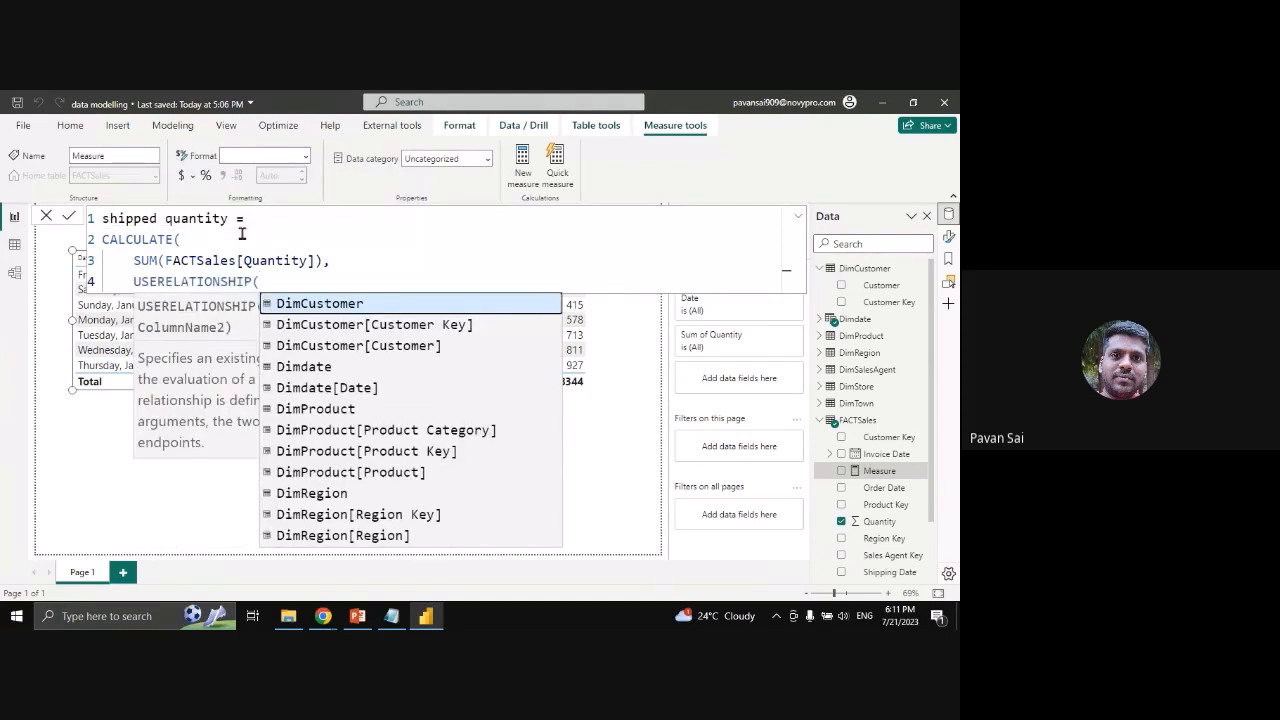
pyautogui.hotkey('shift', 'Return')
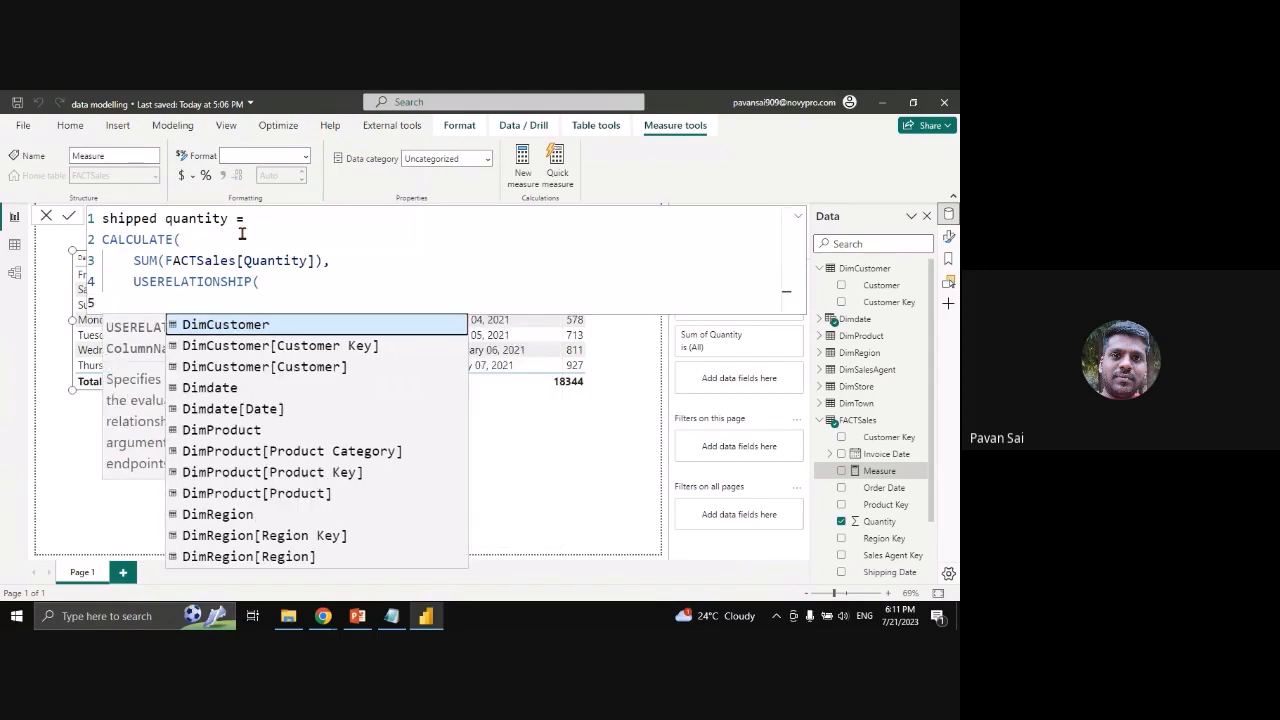
pyautogui.write('dim')
pyautogui.press('Down')
pyautogui.press('Down')
pyautogui.press('Down')
pyautogui.press('Down')
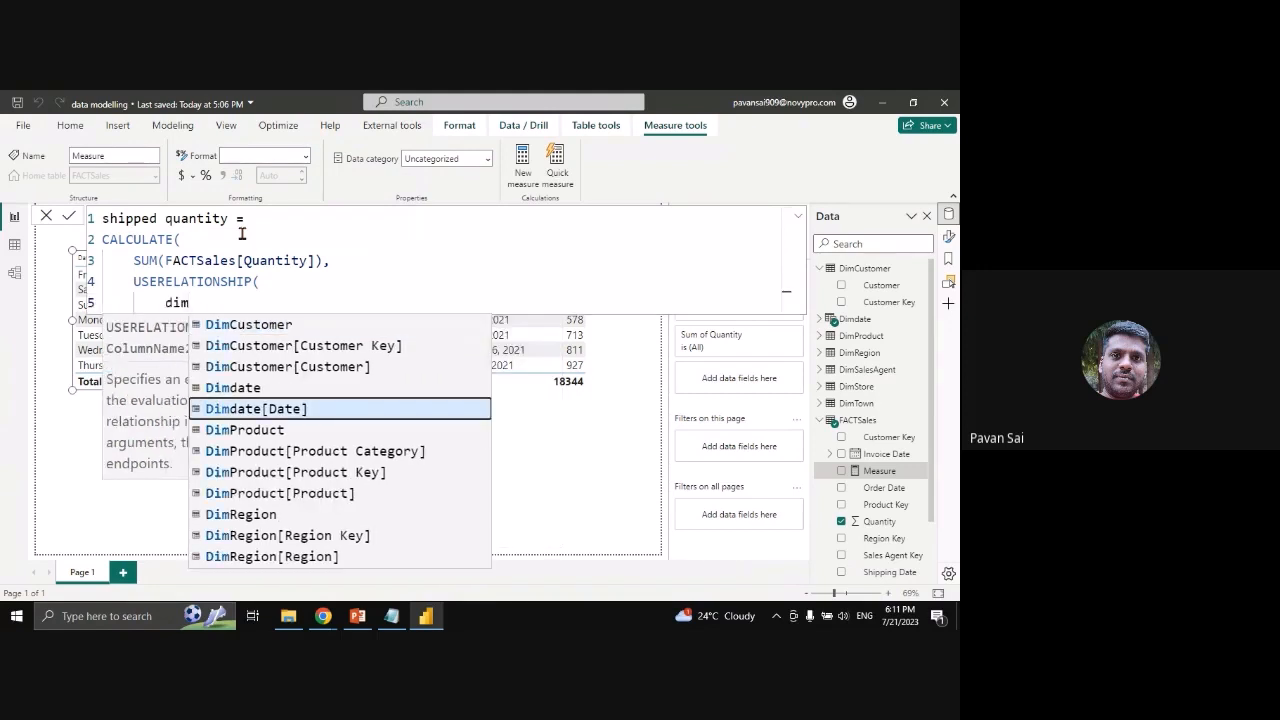
pyautogui.press('Tab')
pyautogui.write(',')
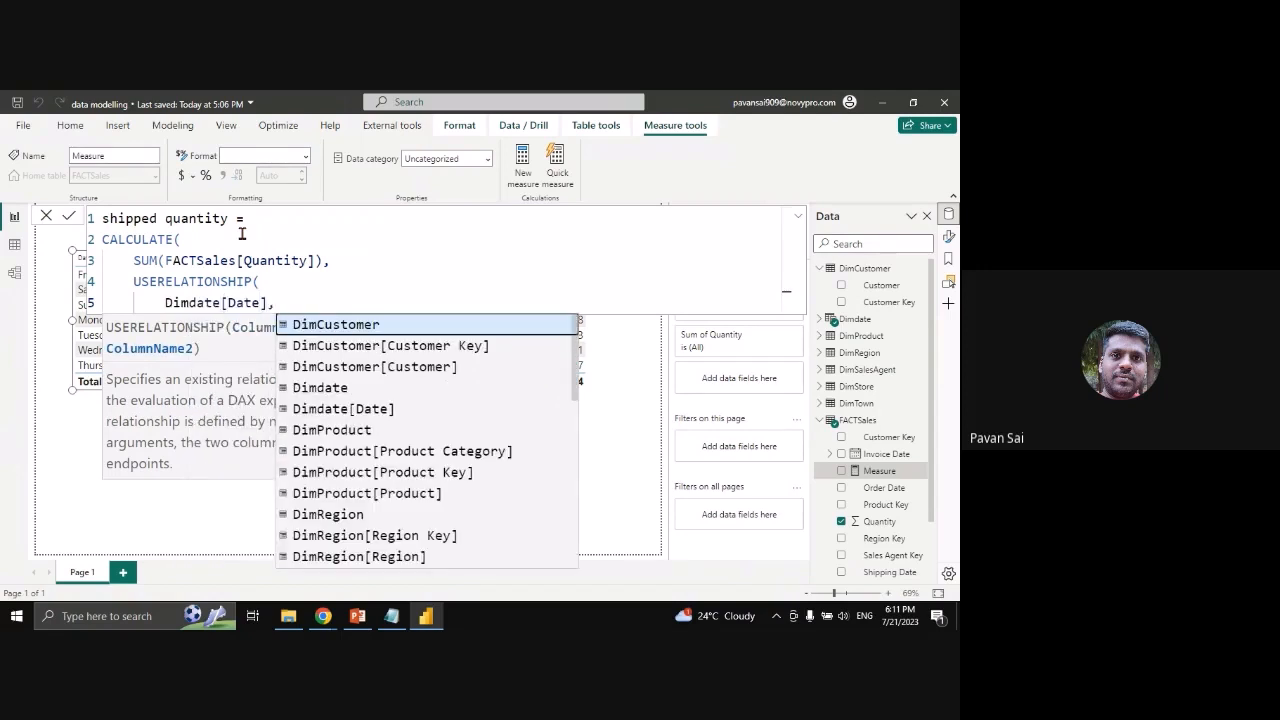
# Enter FACTSales[Shipping Date] as the second USERELATIONSHIP column, close both functions on their own lines, and commit the measure
pyautogui.hotkey('shift', 'Return')
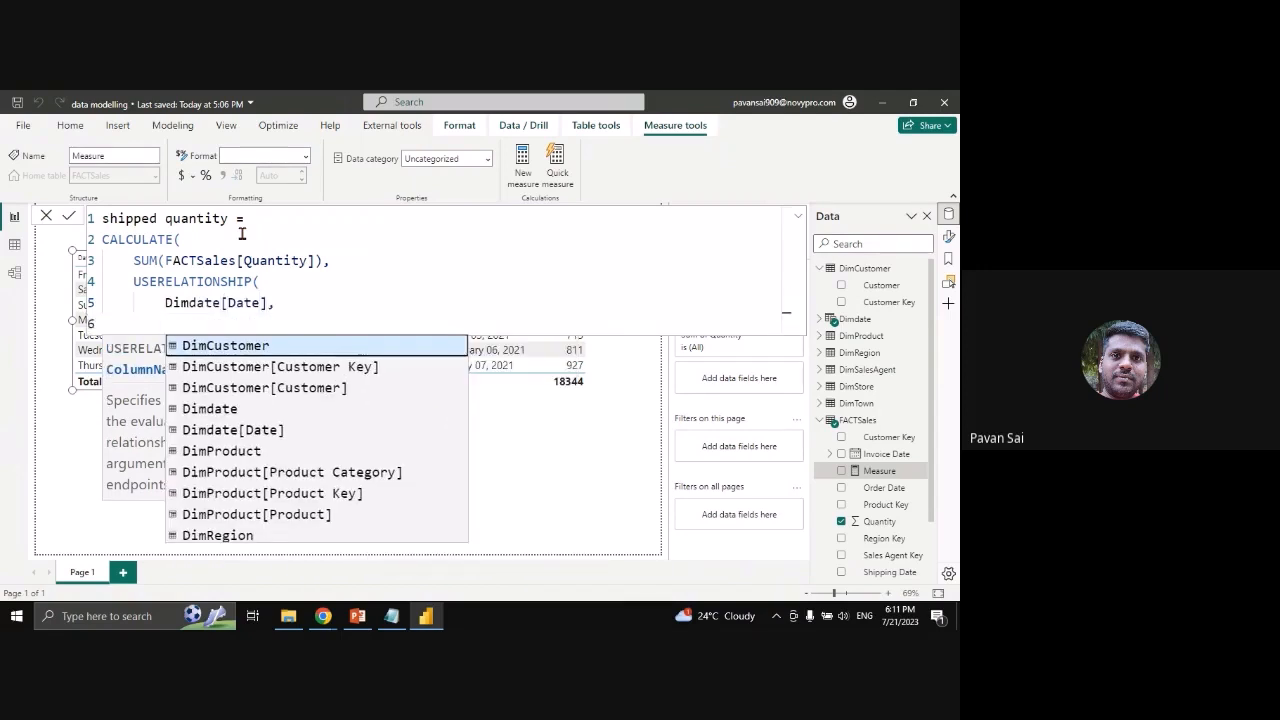
pyautogui.write('shi')
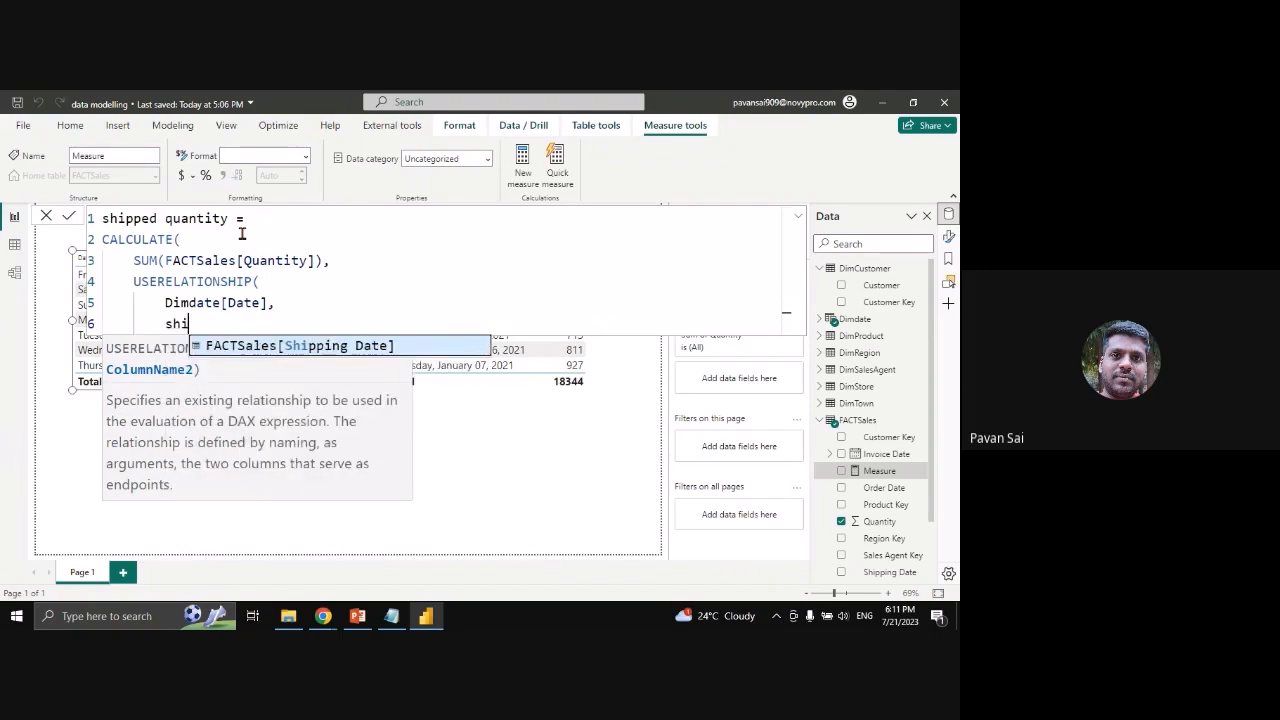
pyautogui.press('Tab')
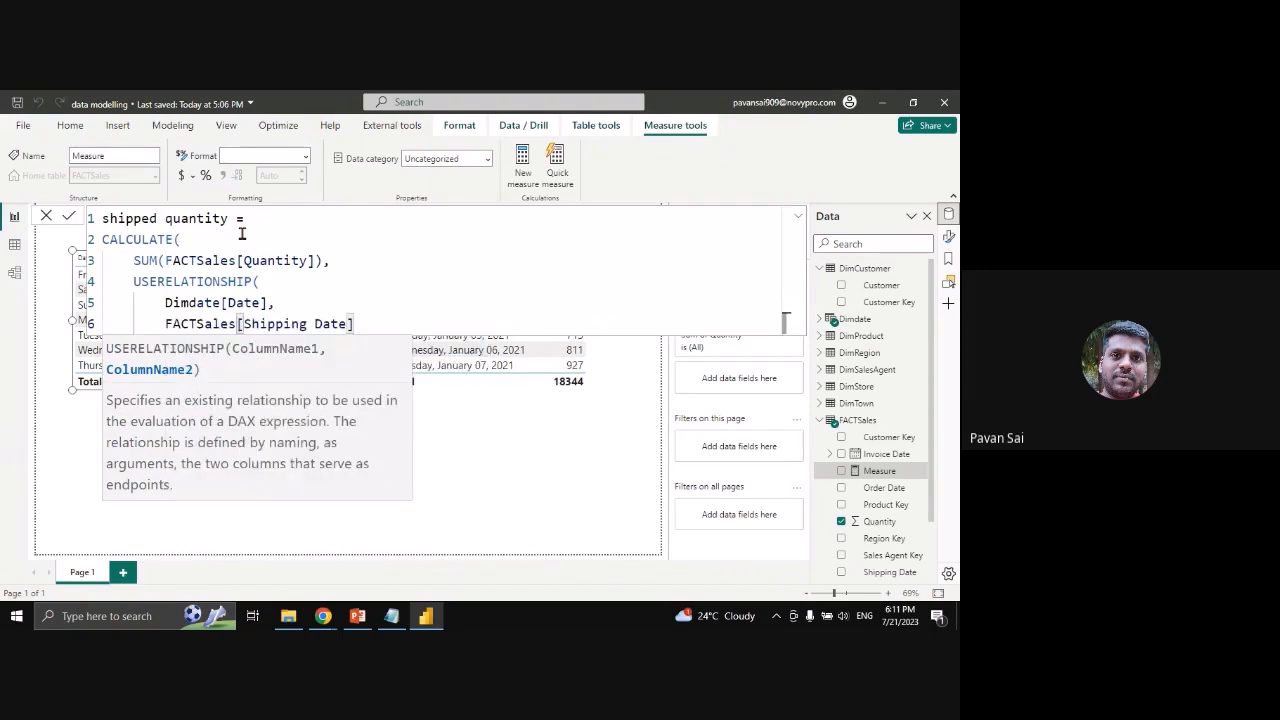
pyautogui.press('Return')
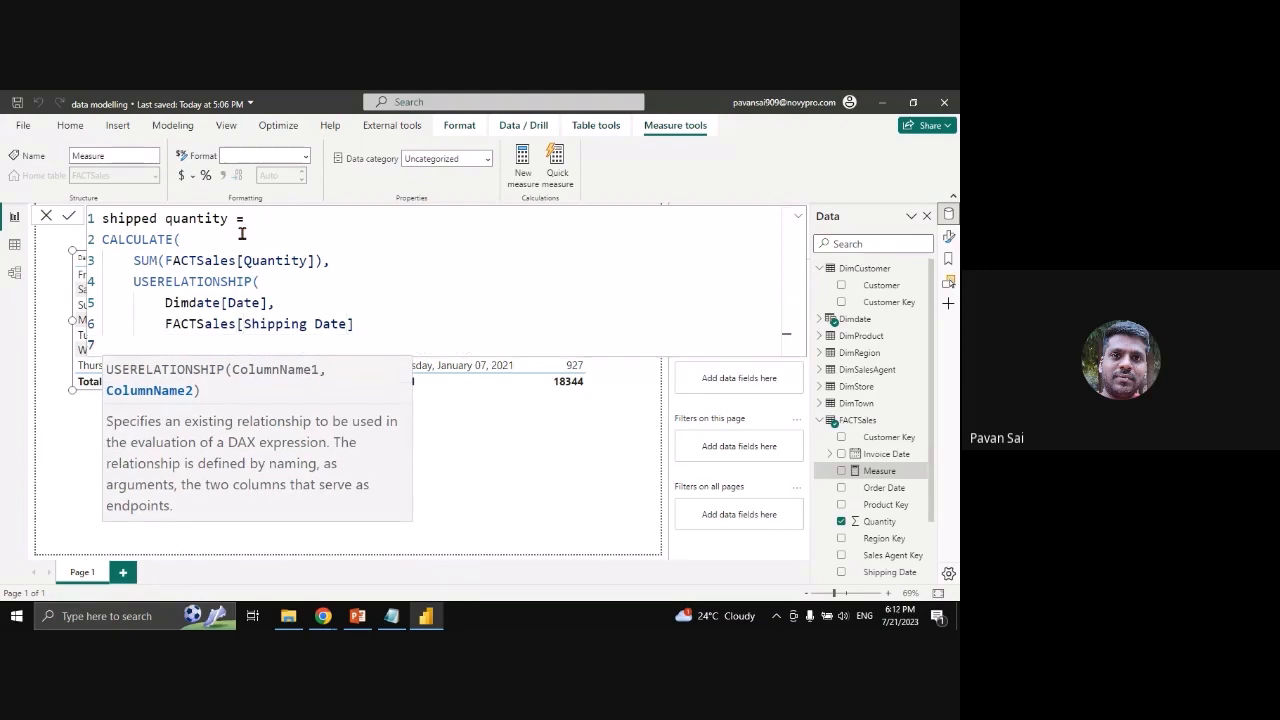
pyautogui.write(')')
pyautogui.press('Return')
pyautogui.press('BackSpace')
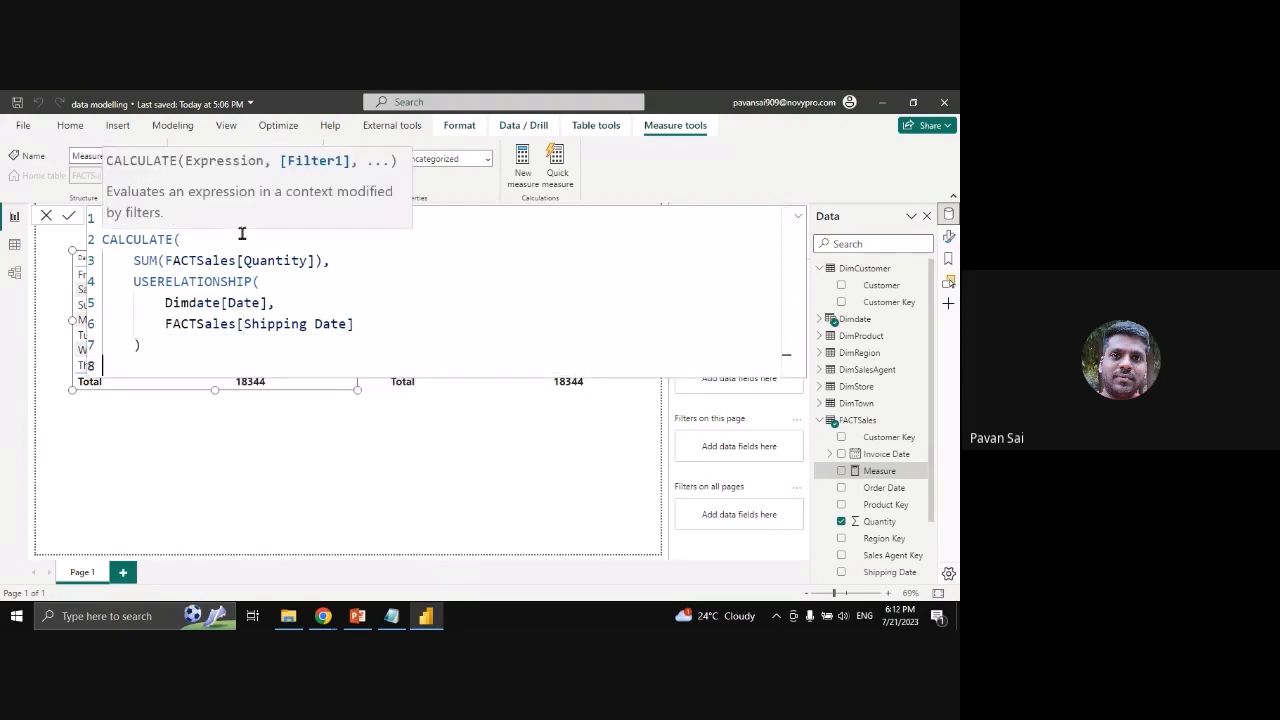
pyautogui.write(')')
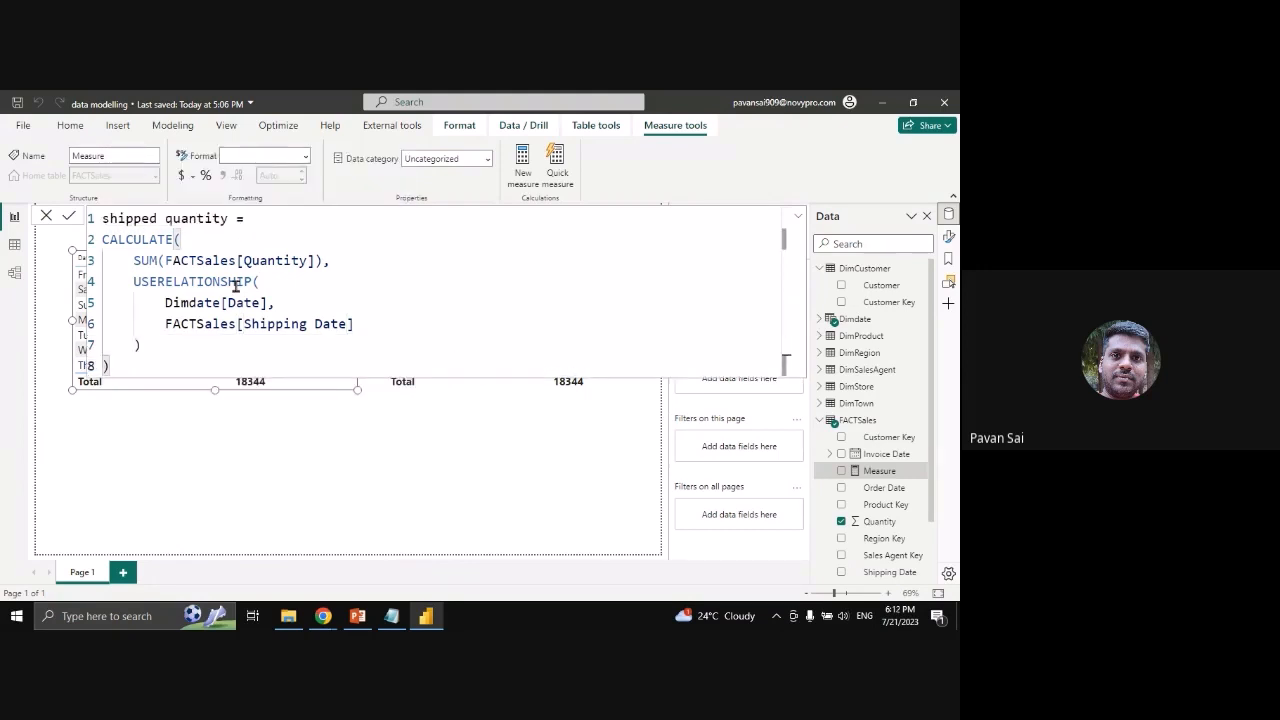
pyautogui.moveTo(165, 323); pyautogui.dragTo(317, 328)
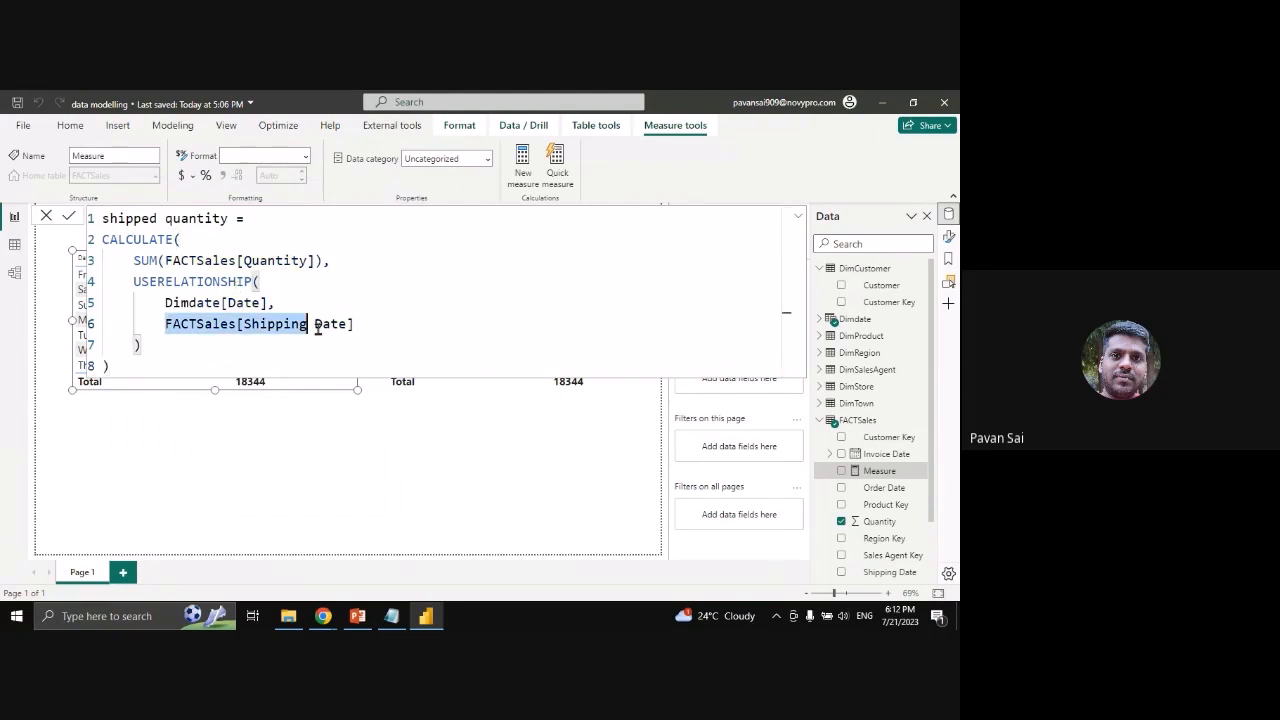
pyautogui.click(121, 370)
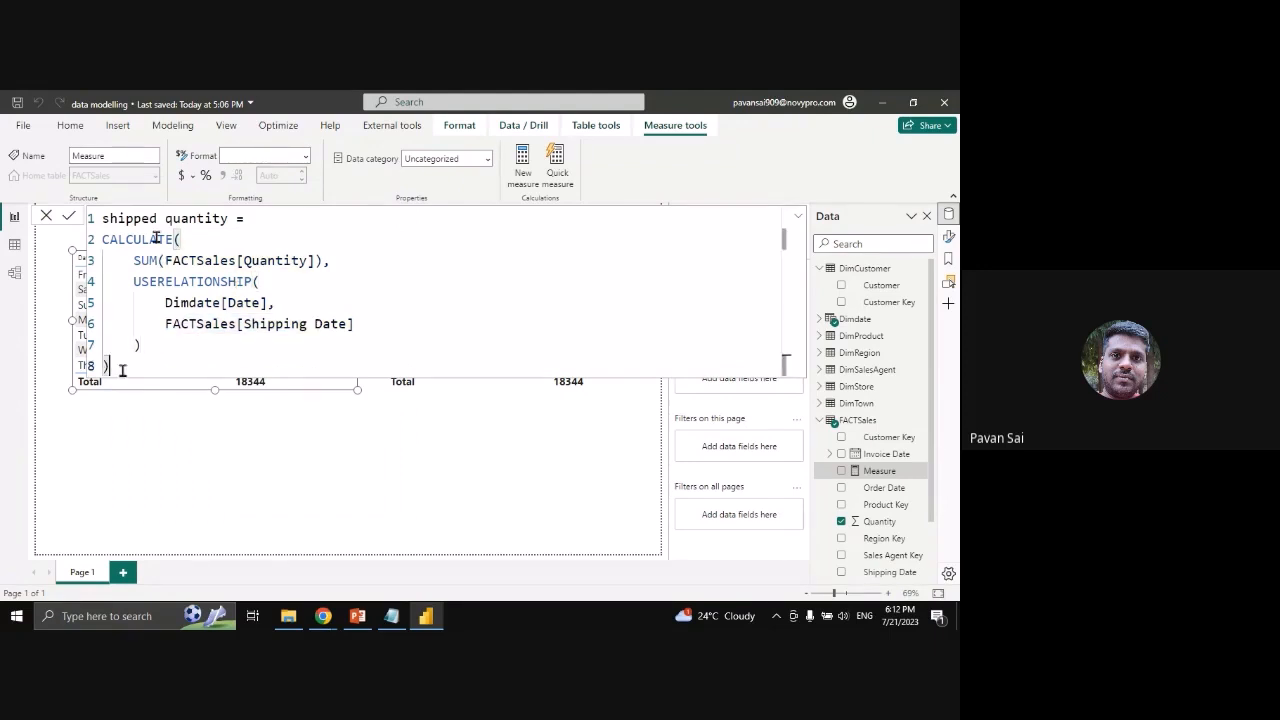
pyautogui.click(68, 218)
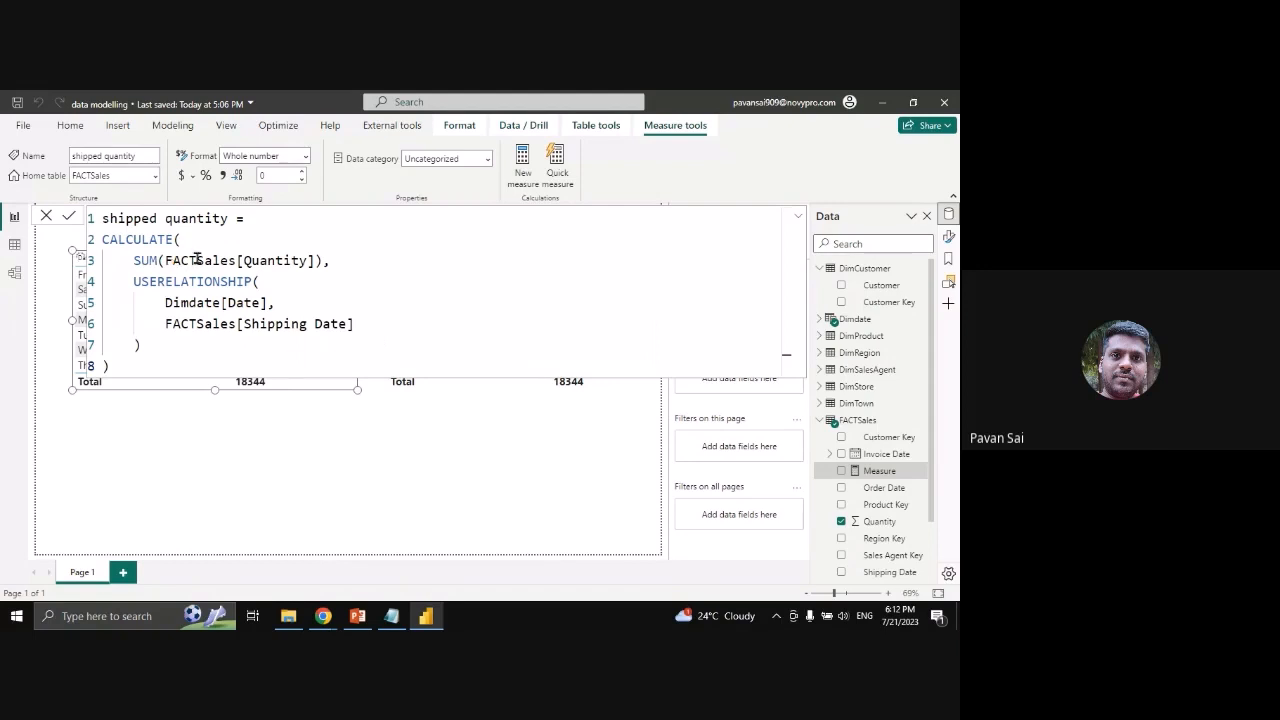
pyautogui.moveTo(133, 281); pyautogui.dragTo(161, 343)
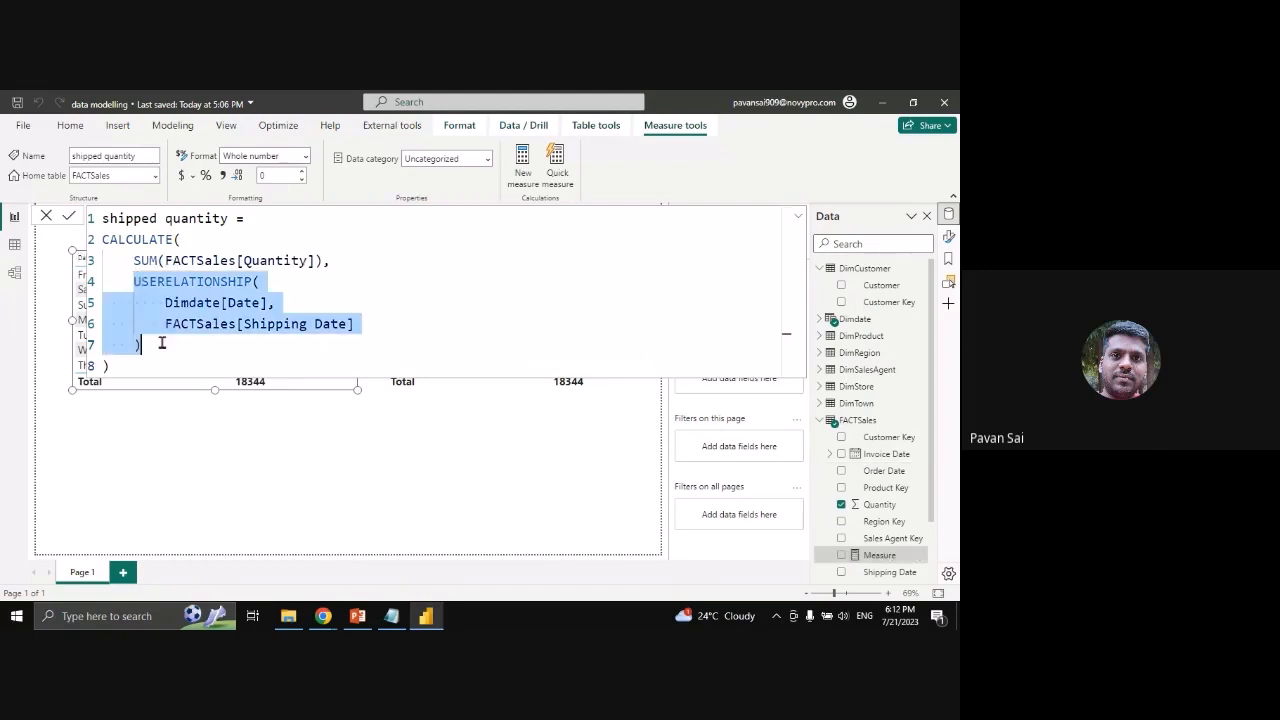
pyautogui.click(269, 462)
pyautogui.click(363, 424)
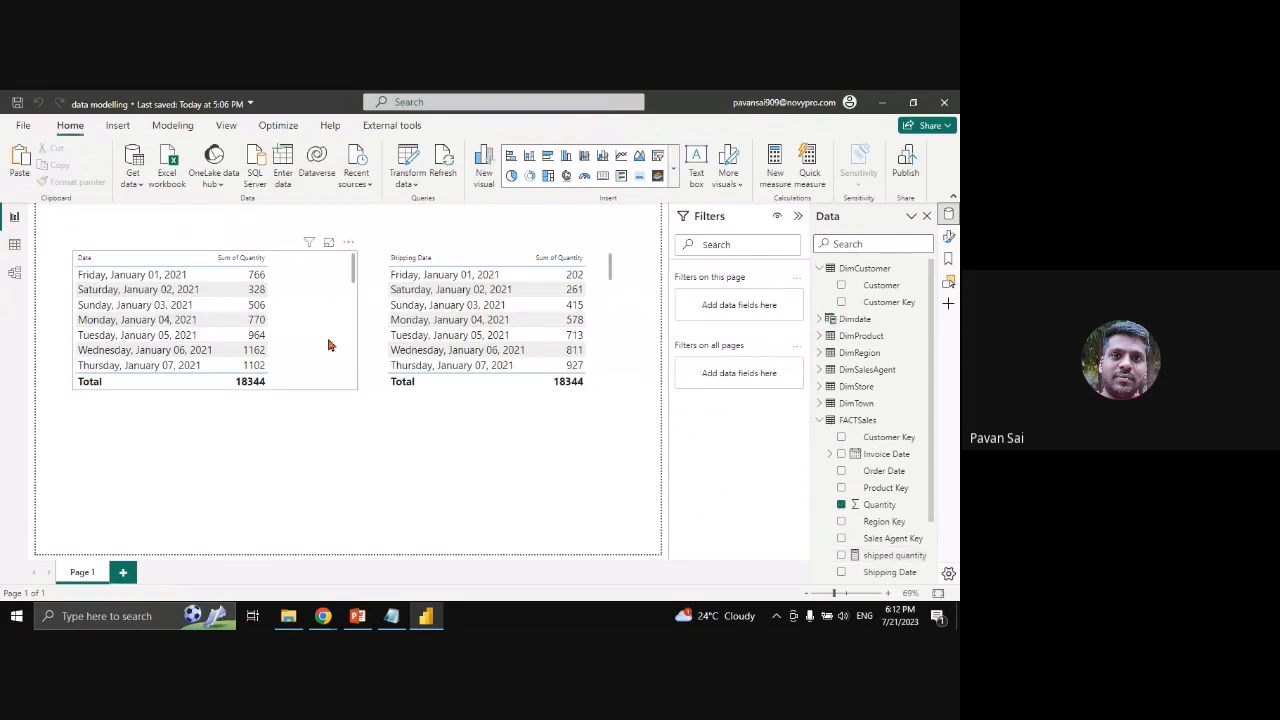
# Add the shipped quantity measure from FACTSales as a column in the Date table visual
pyautogui.click(328, 345)
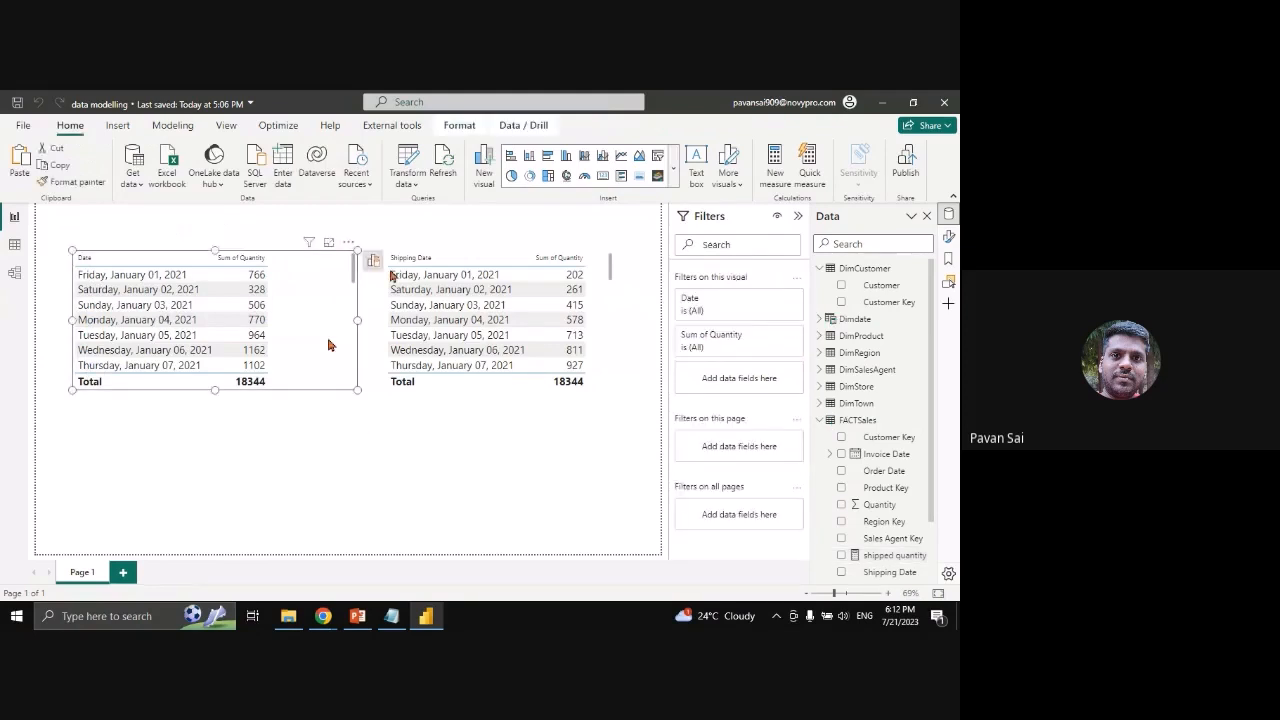
pyautogui.click(373, 262)
pyautogui.click(452, 415)
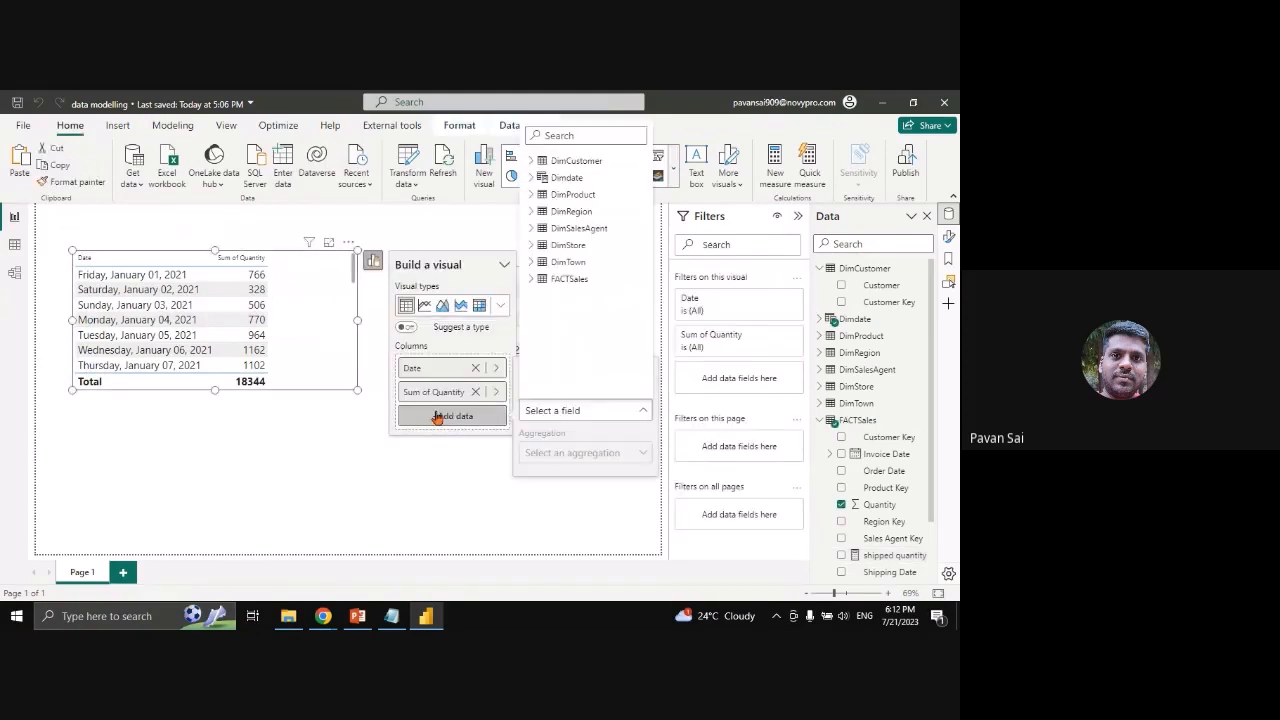
pyautogui.click(536, 280)
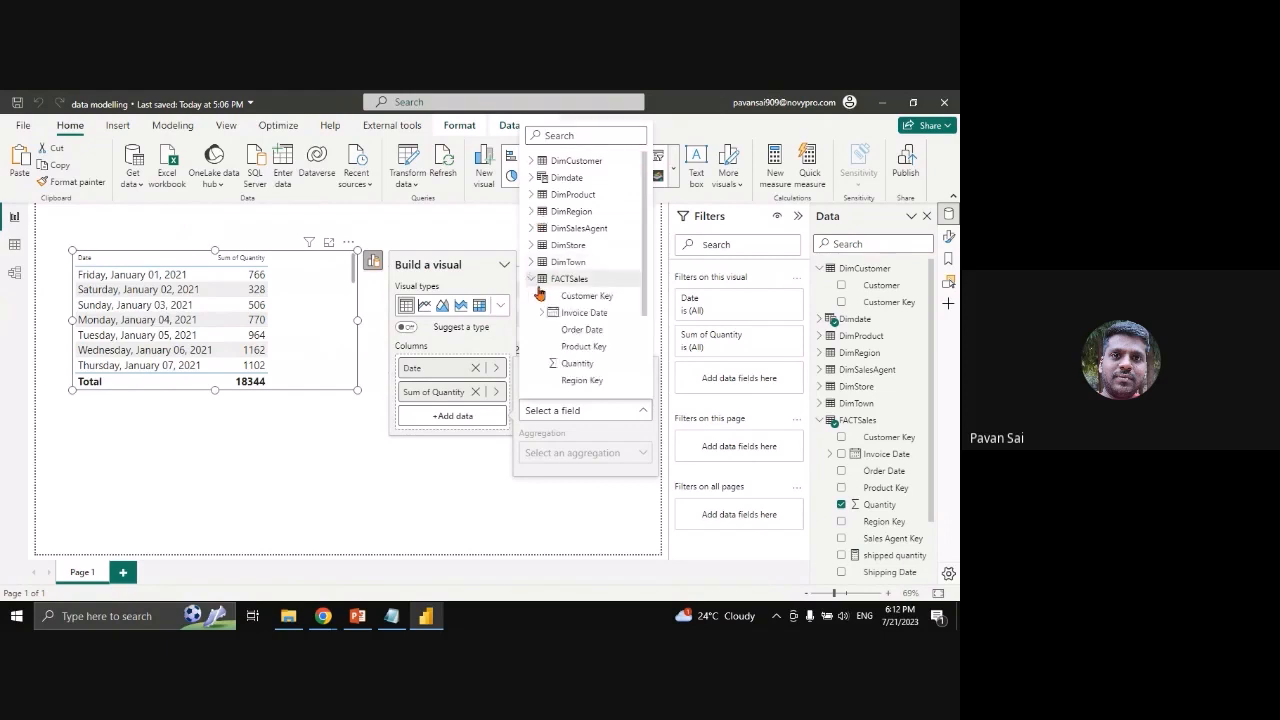
pyautogui.scroll(-3, 596, 341)
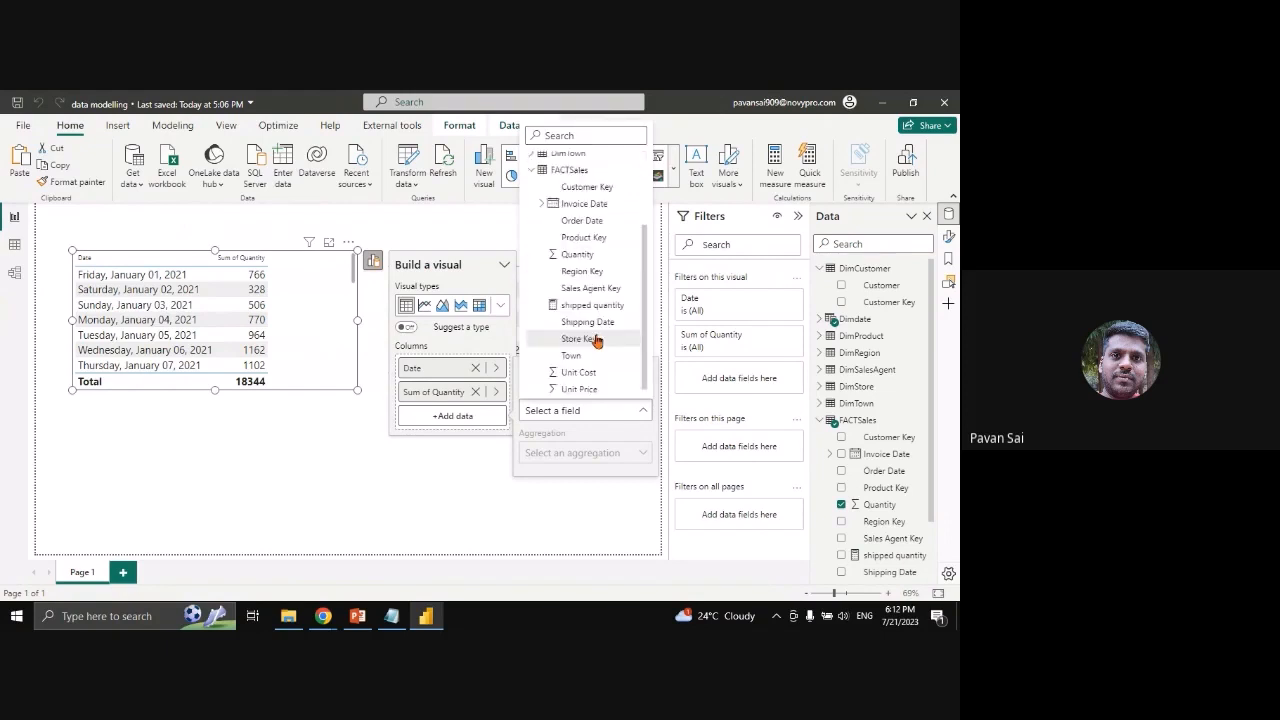
pyautogui.click(590, 305)
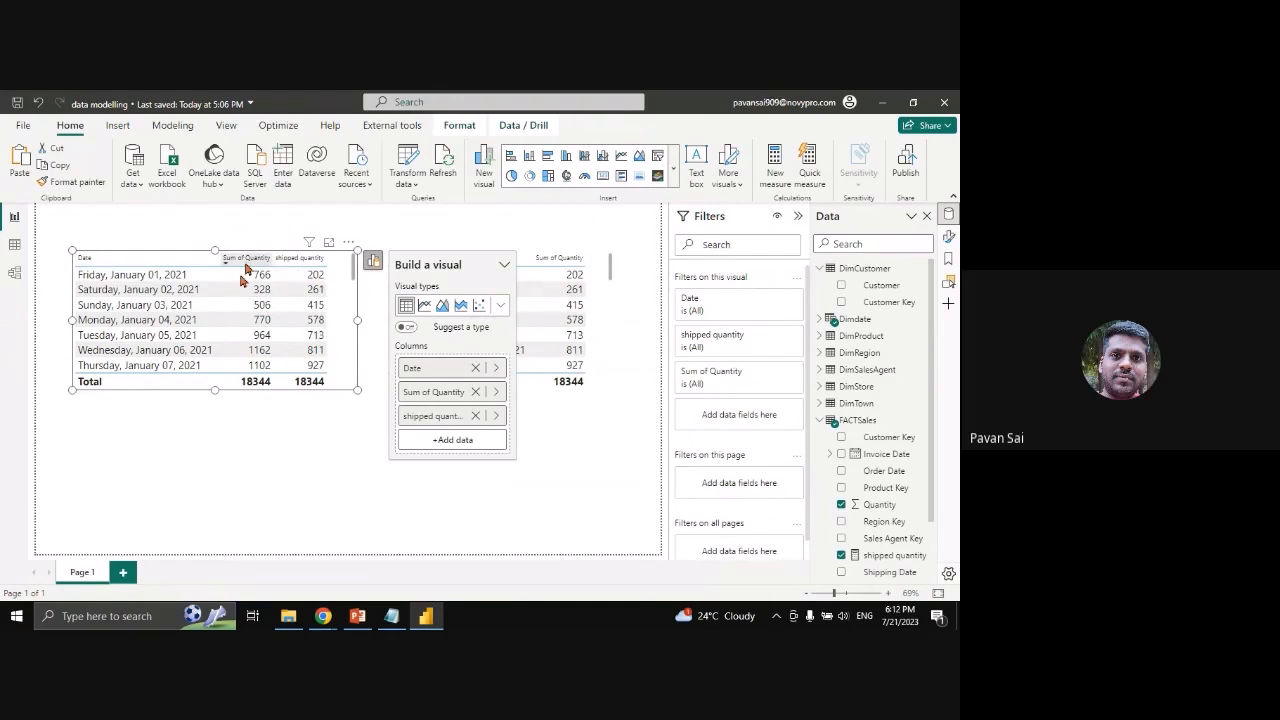
# Rename the Sum of Quantity column in the Date table visual as Order quantity
pyautogui.doubleClick(437, 393)
pyautogui.write('Ord')
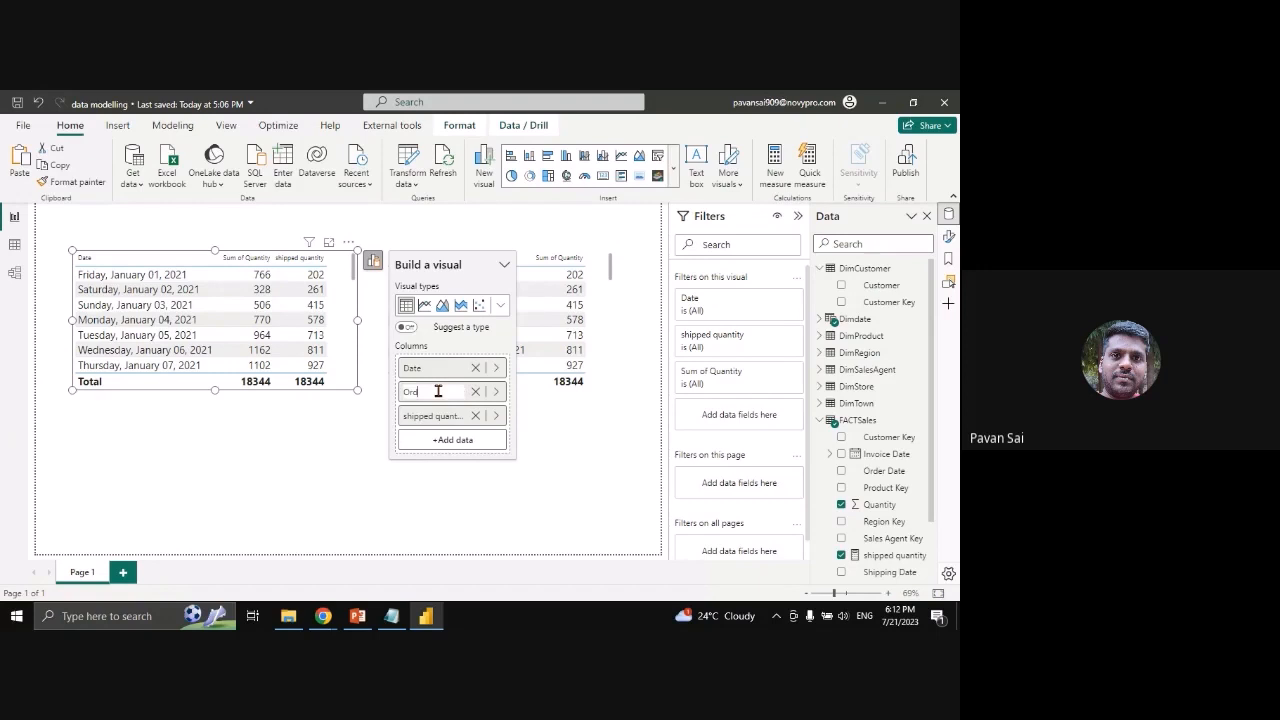
pyautogui.write('er quantity')
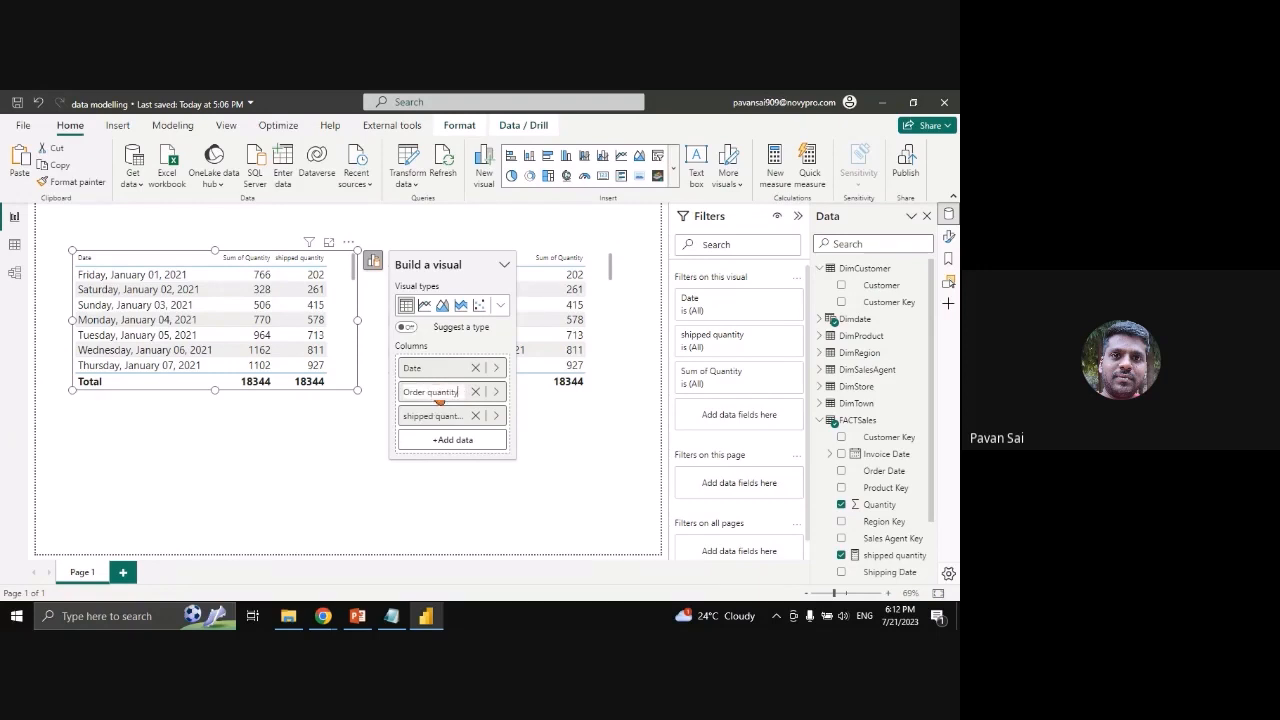
pyautogui.press('Return')
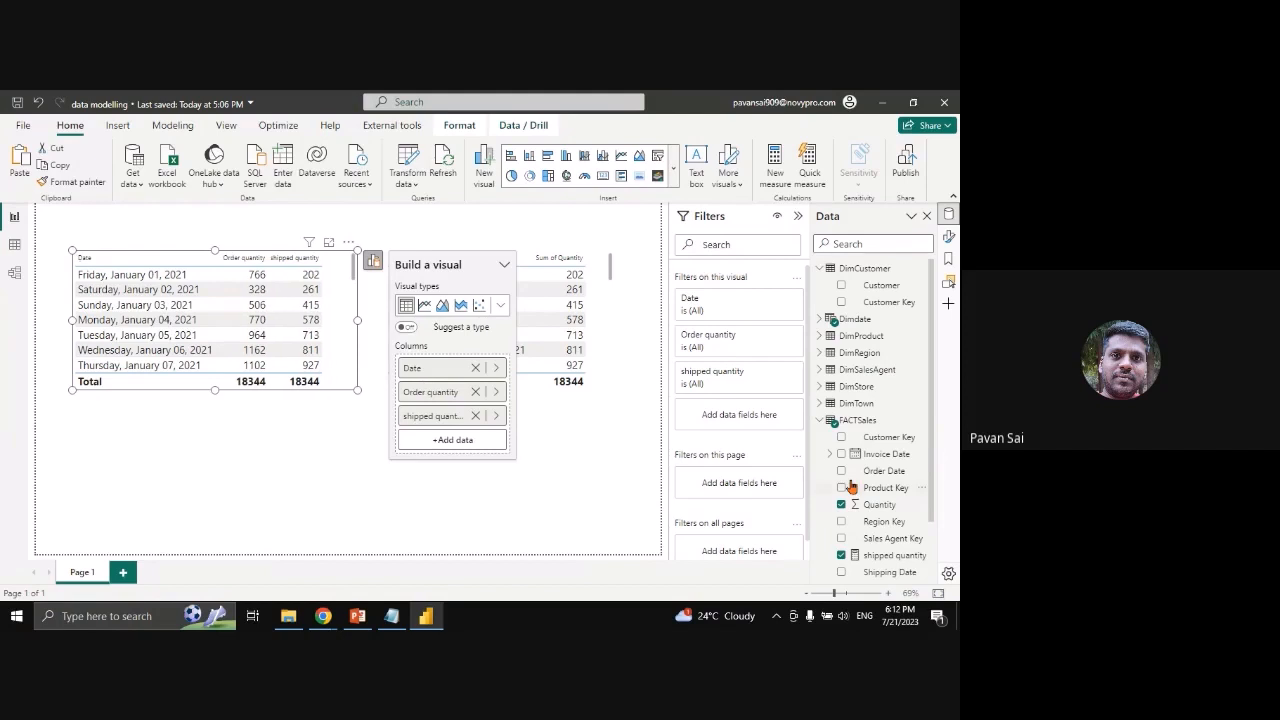
# Review the shipped quantity measure's formula alongside the Dimdate–FACTSales relationships in the model diagram and the report's table visuals
pyautogui.click(881, 555)
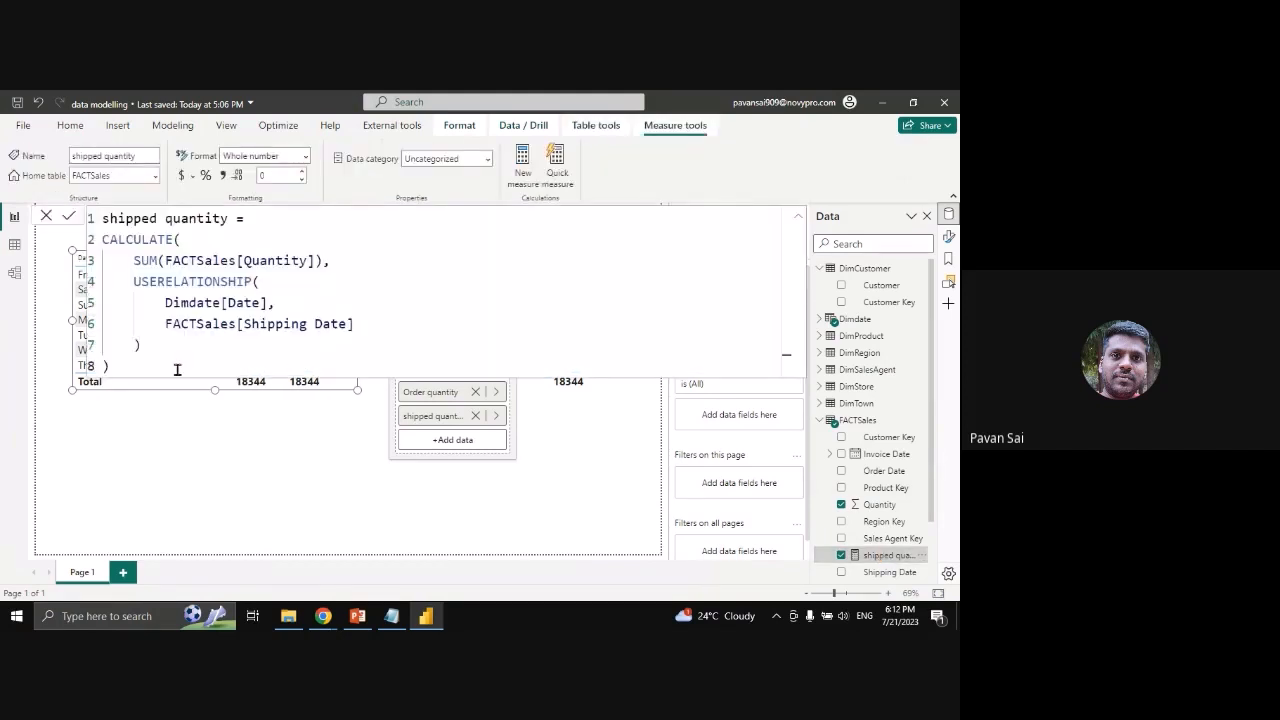
pyautogui.click(171, 440)
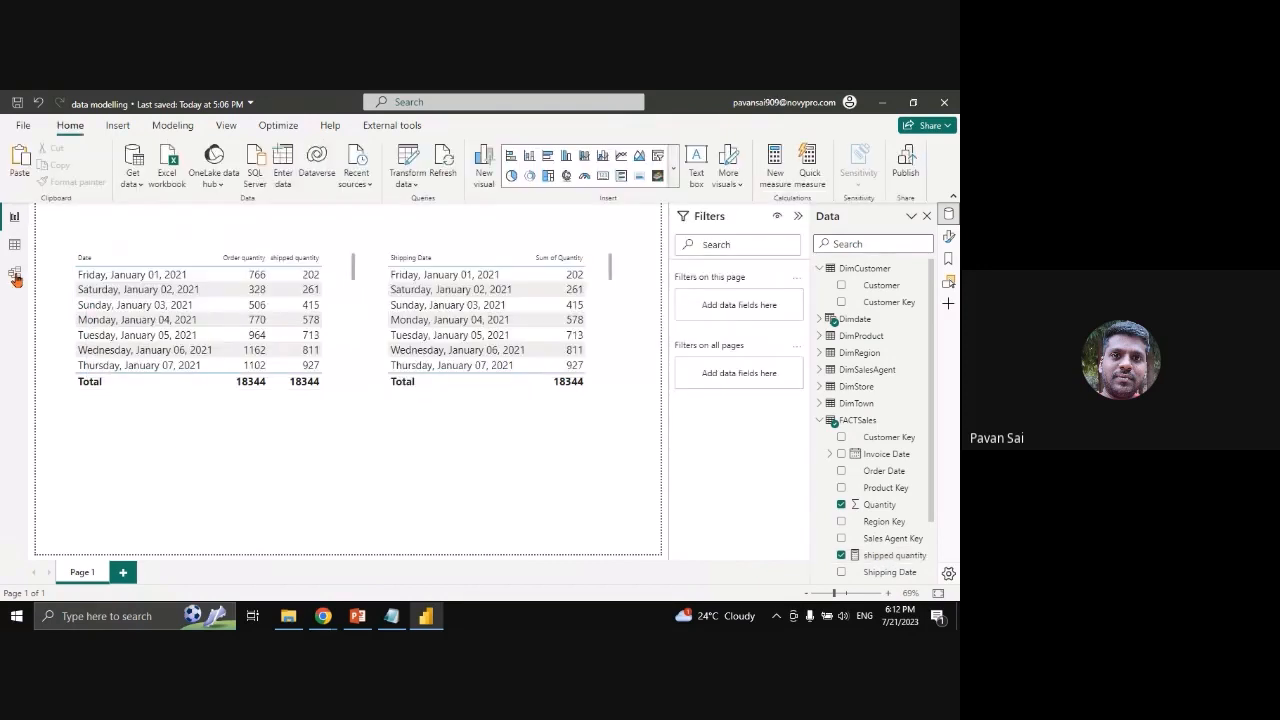
pyautogui.click(15, 276)
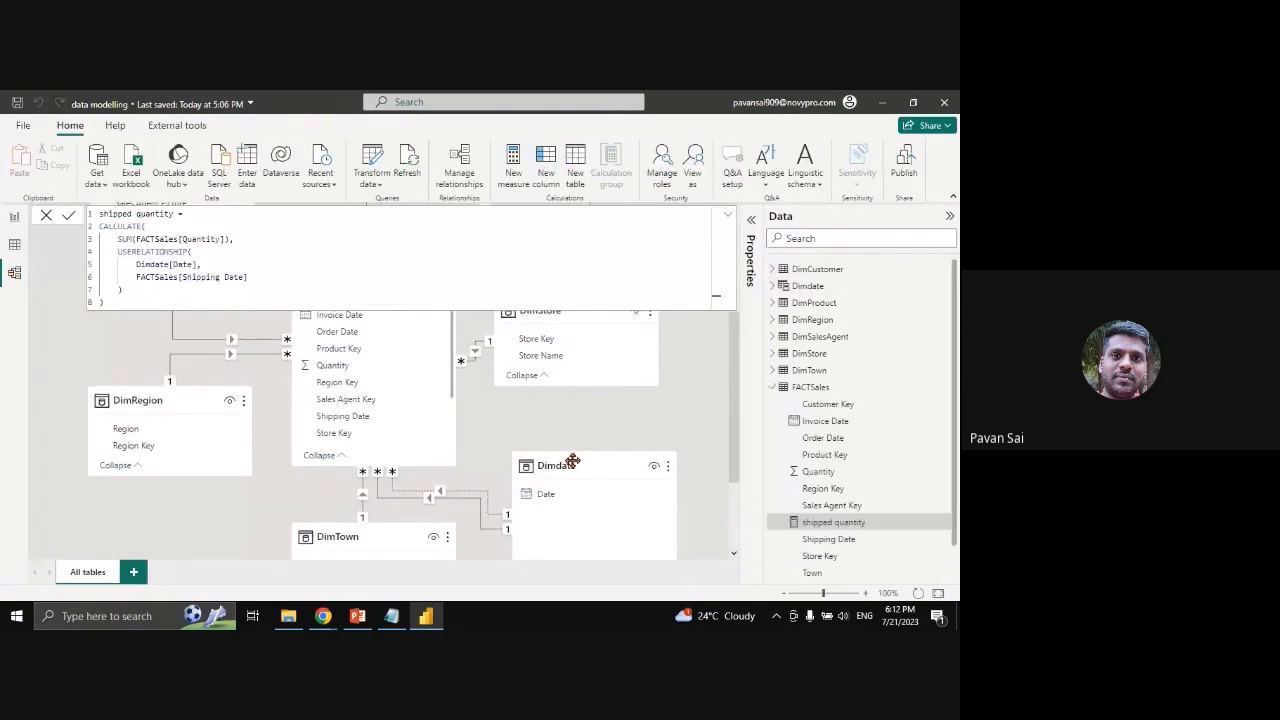
pyautogui.scroll(-1, 578, 431)
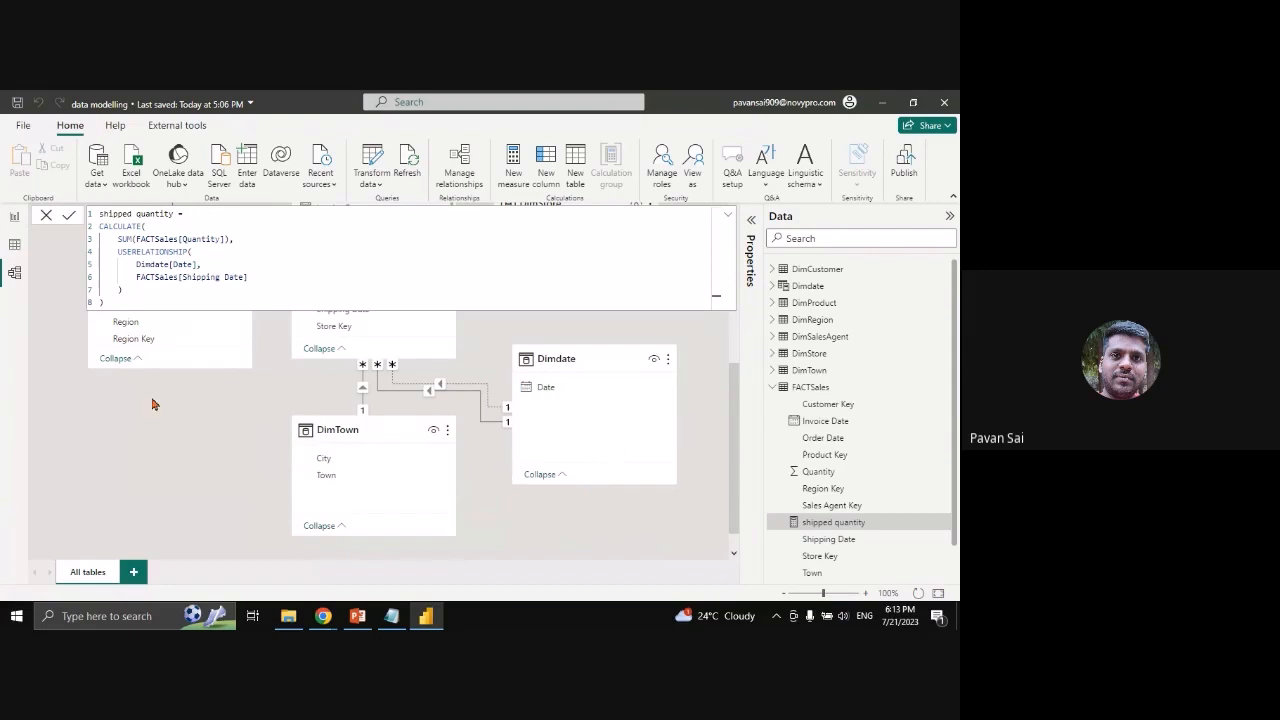
pyautogui.click(15, 218)
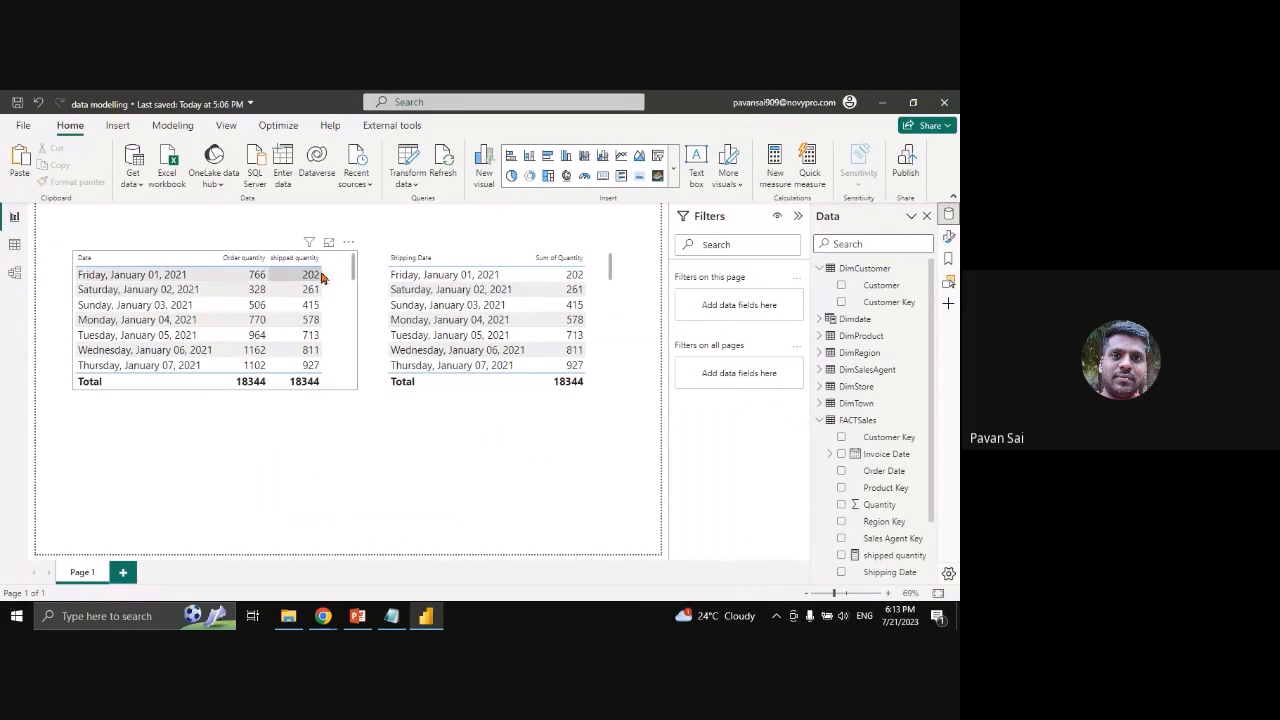
pyautogui.scroll(-1, 891, 489)
pyautogui.click(878, 513)
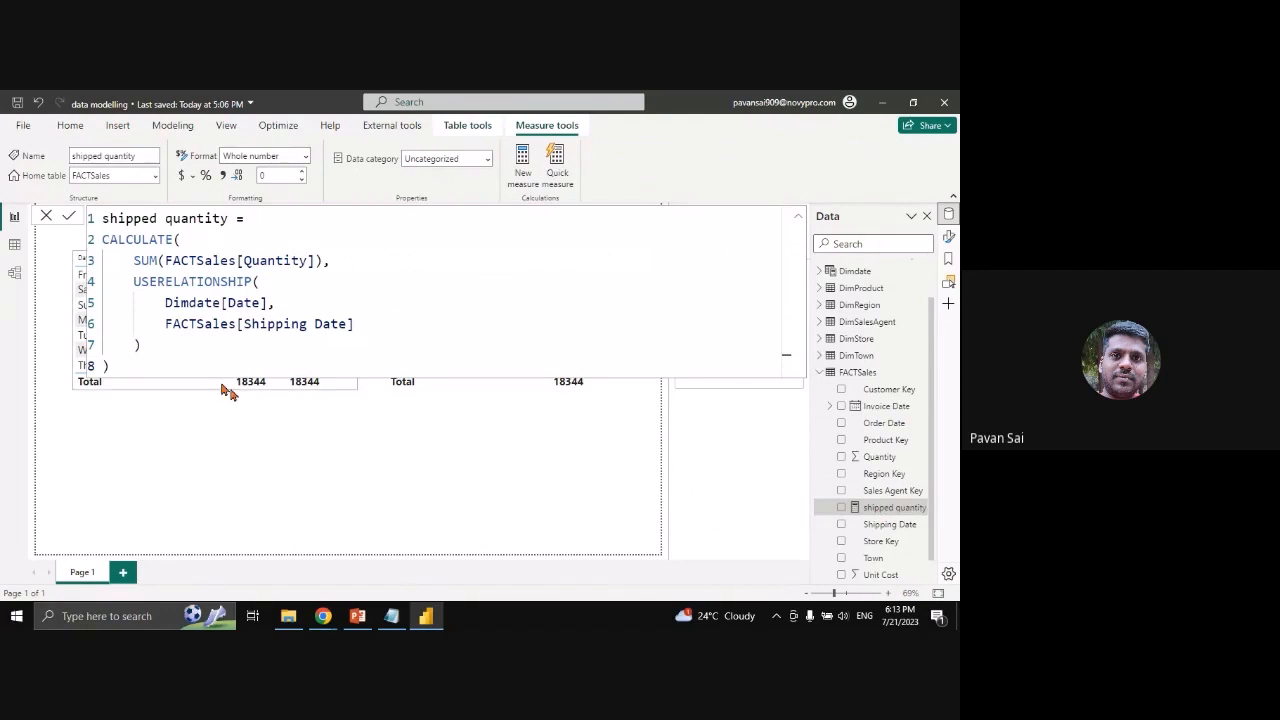
pyautogui.click(236, 438)
# Move the Date and Shipping Date table visuals lower on the report page, keeping them side by side
pyautogui.moveTo(231, 389); pyautogui.dragTo(233, 495)
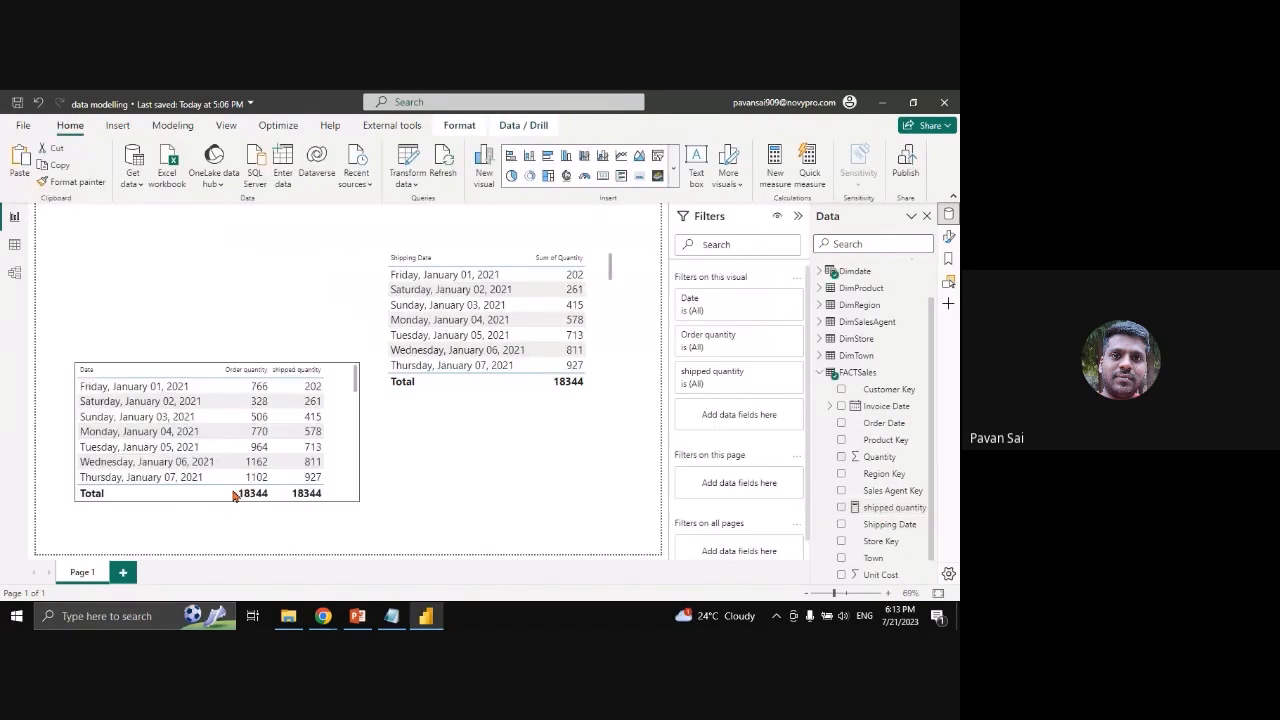
pyautogui.click(480, 345)
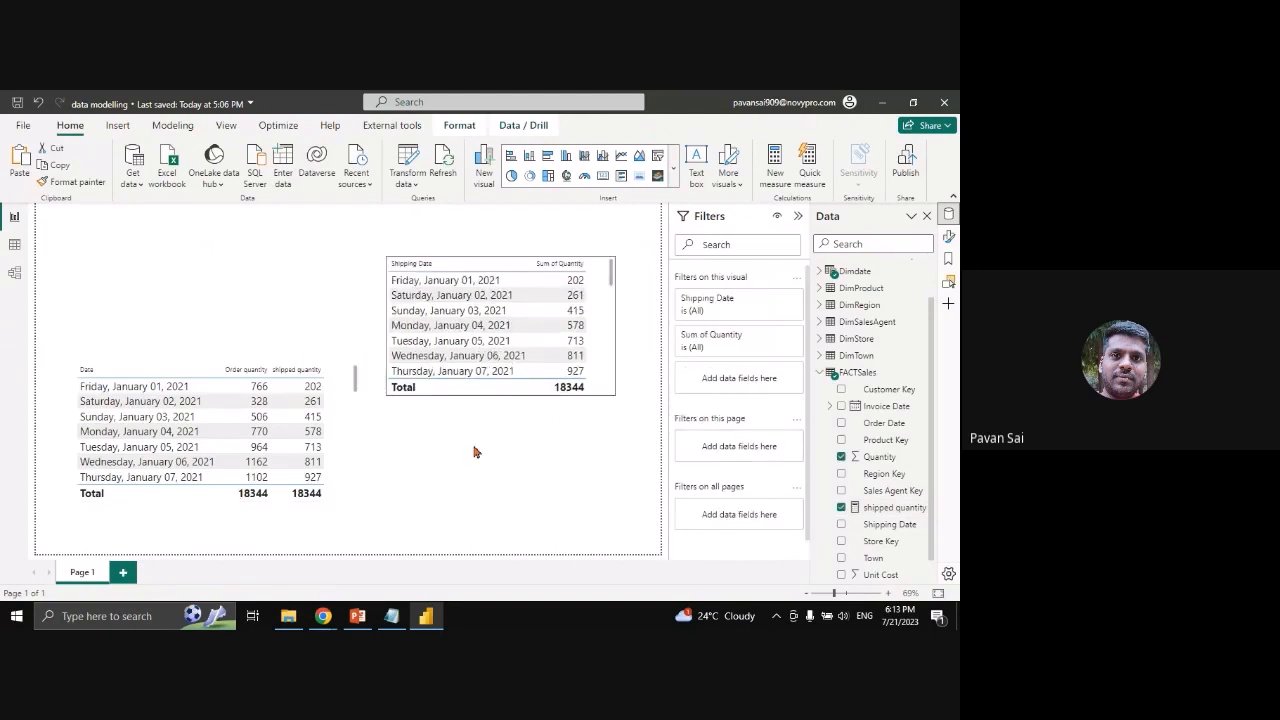
pyautogui.moveTo(475, 452); pyautogui.dragTo(479, 514)
# Switch to the Google Meet window in Chrome, check the in-call messages, and return to the Power BI report
pyautogui.moveTo(323, 616)
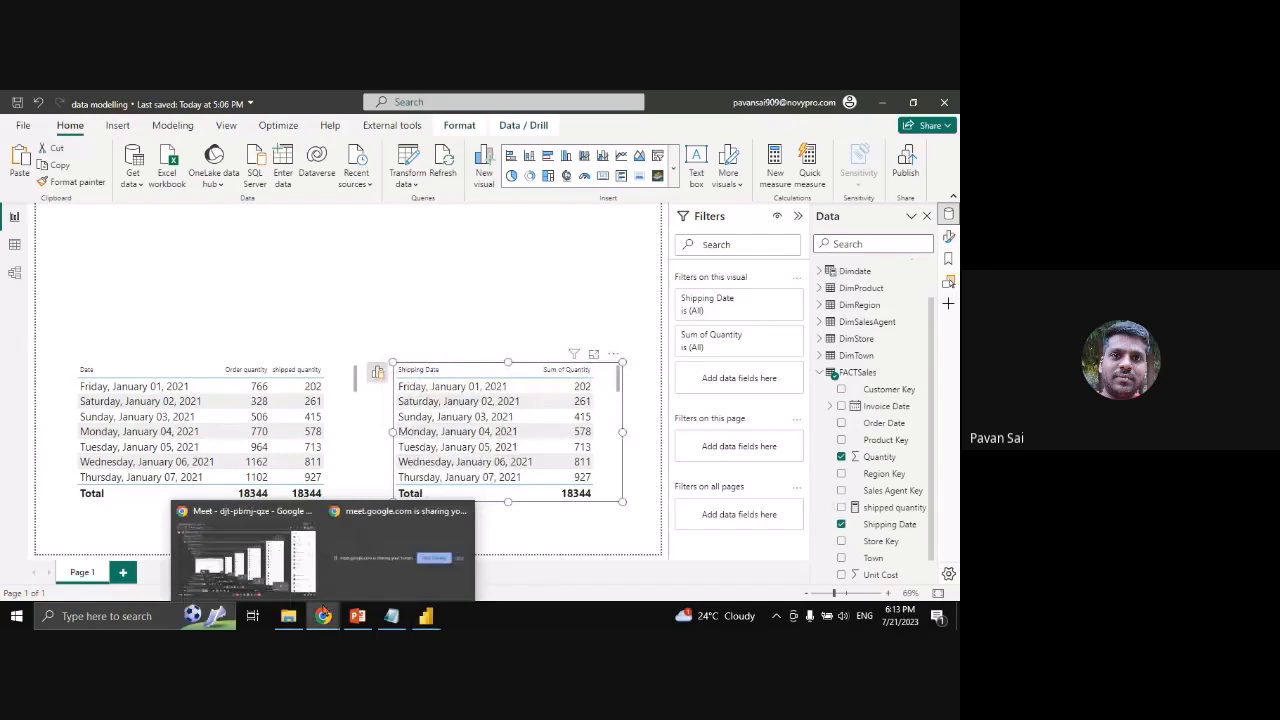
pyautogui.click(245, 555)
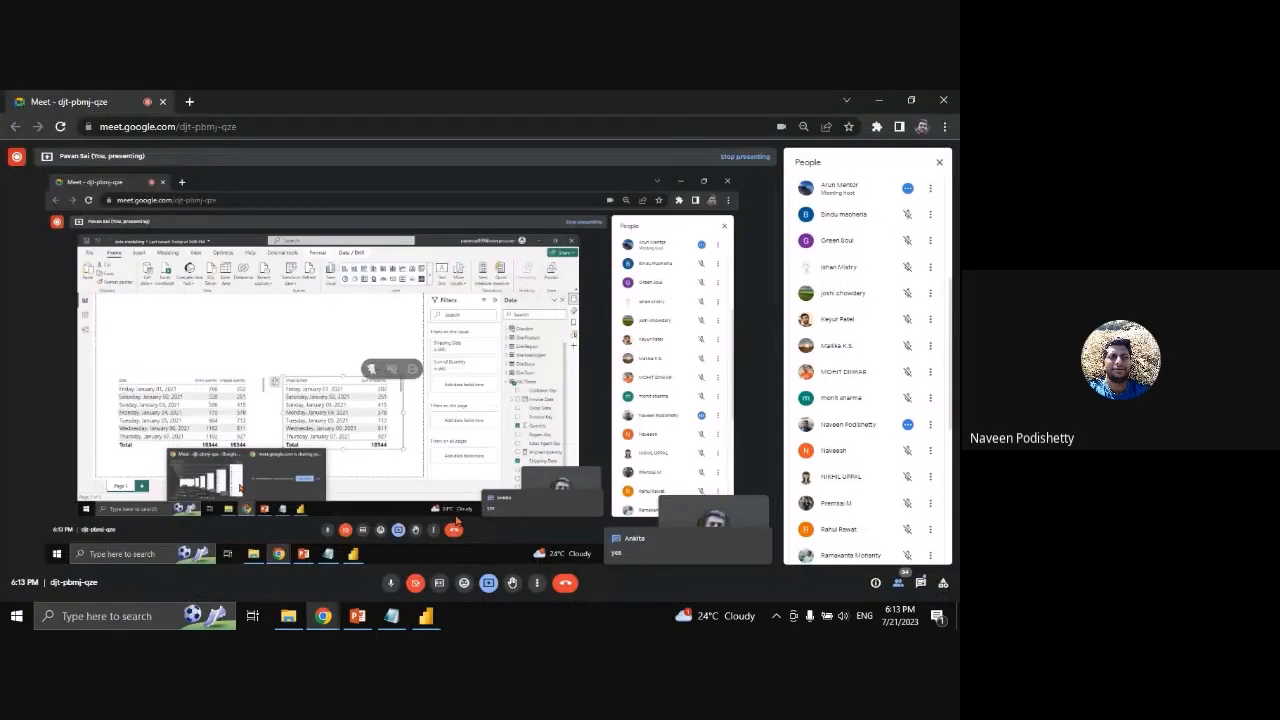
pyautogui.click(920, 583)
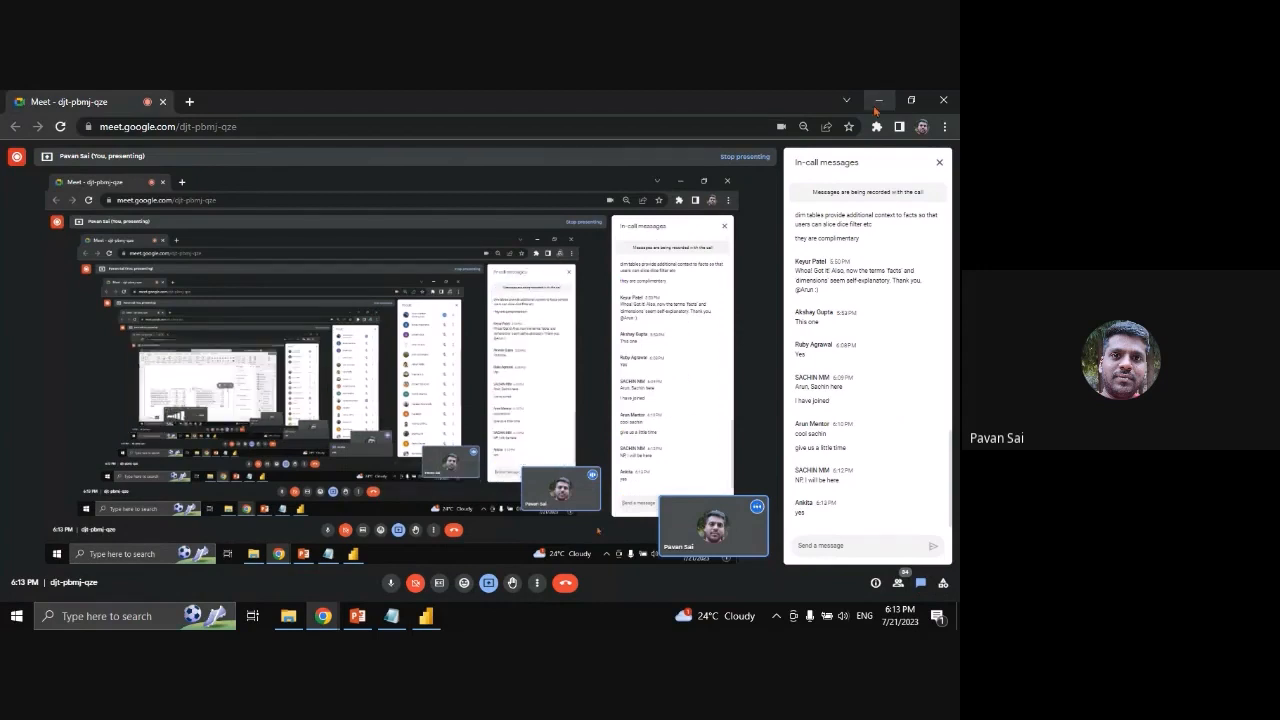
pyautogui.click(878, 101)
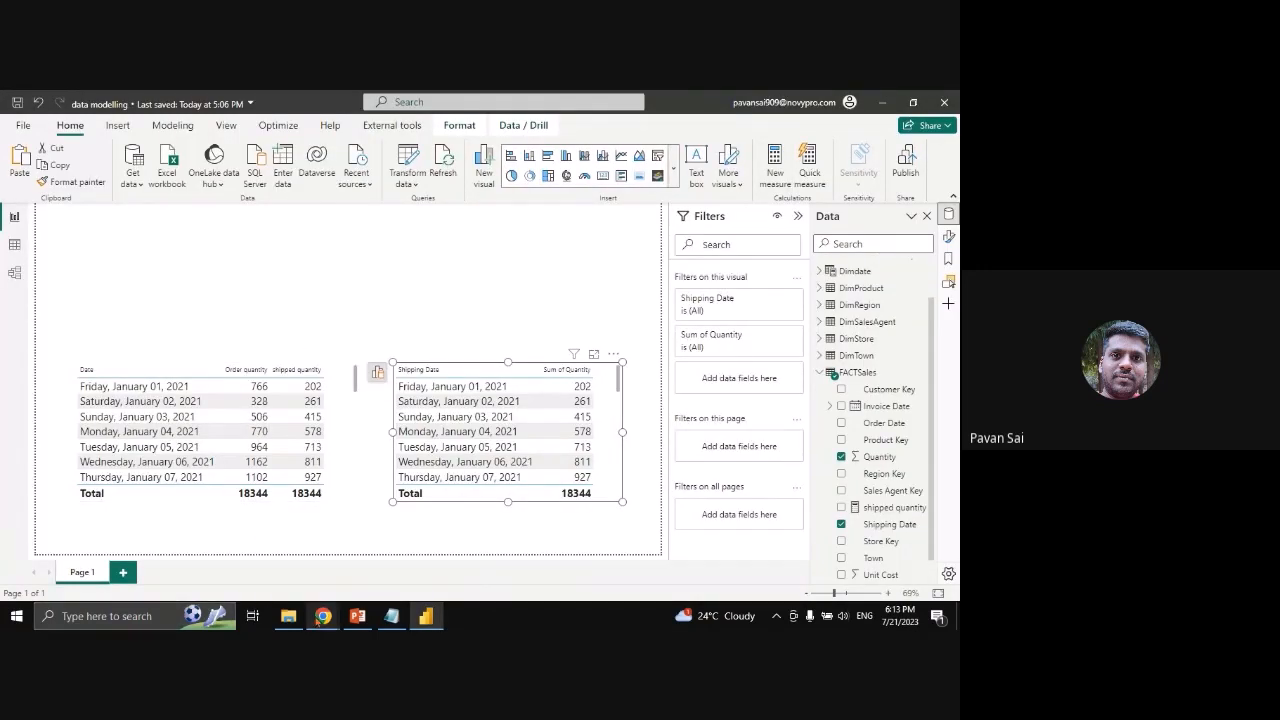
# In Chrome, search the web for "many to many relationship in power bi" and open the Microsoft Learn article on many-to-many relationships
pyautogui.moveTo(323, 617)
pyautogui.click(240, 527)
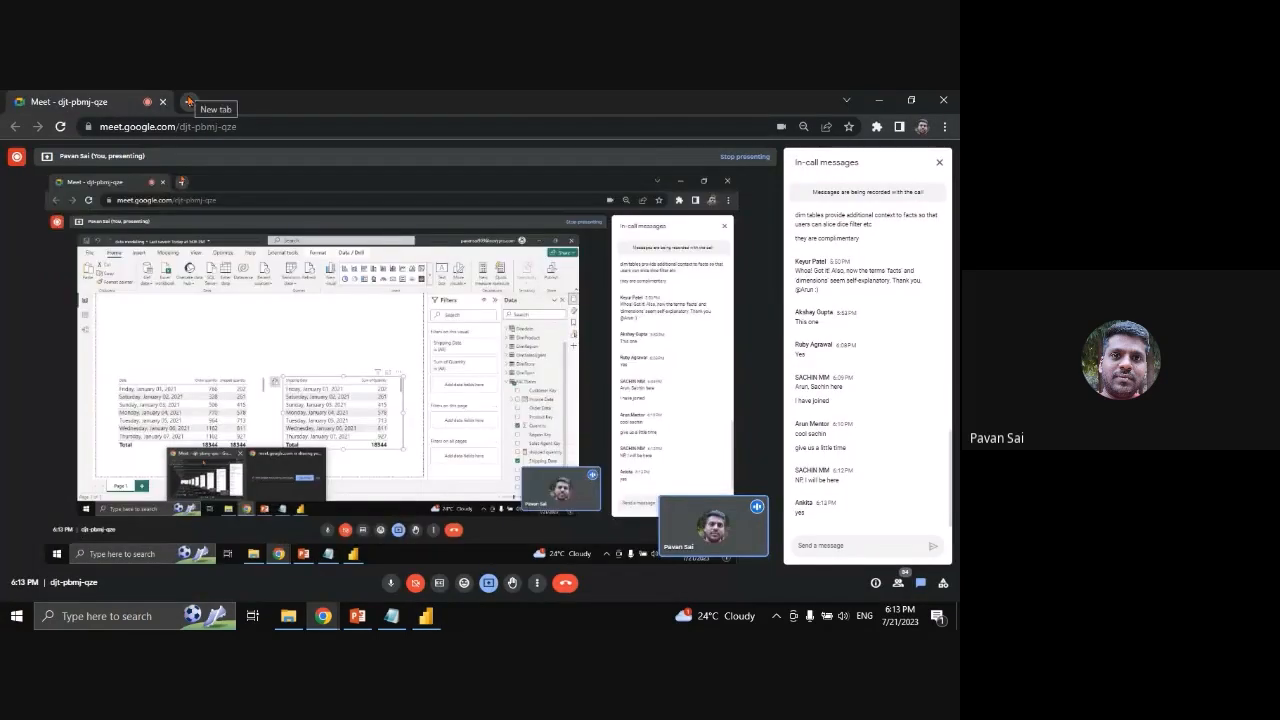
pyautogui.click(188, 102)
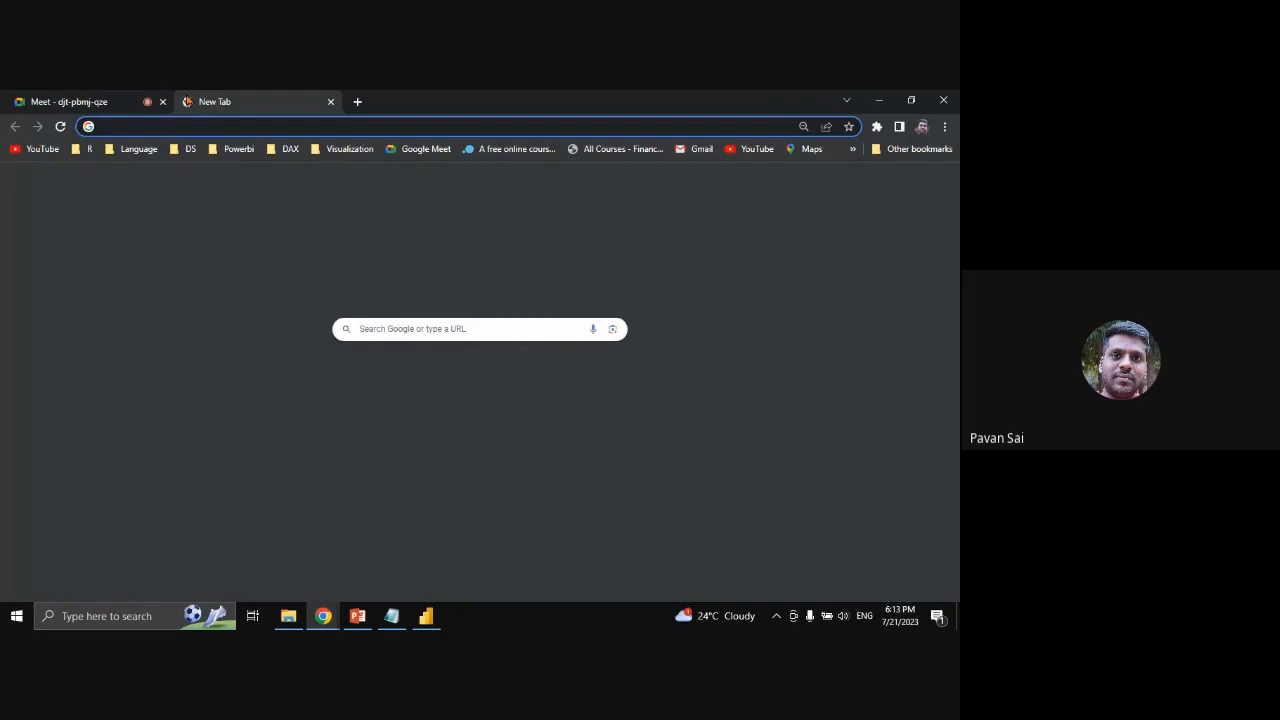
pyautogui.write('many ')
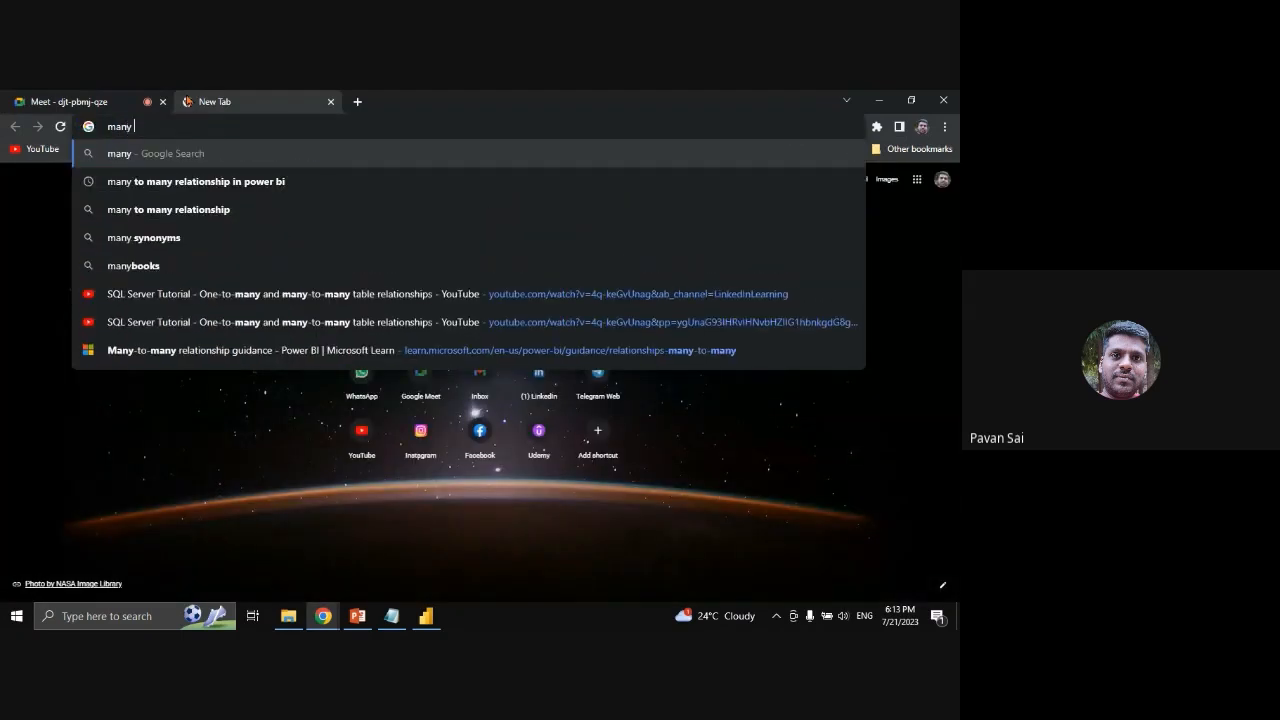
pyautogui.write('to many')
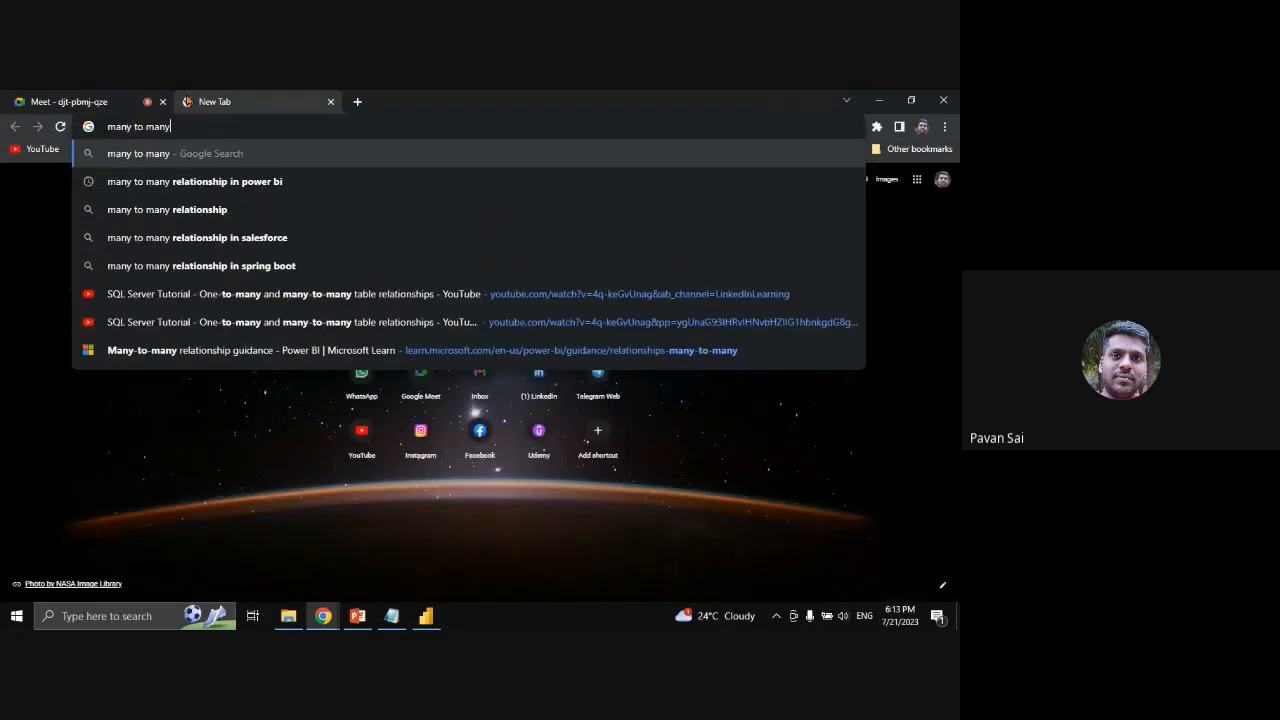
pyautogui.press('Down')
pyautogui.press('Return')
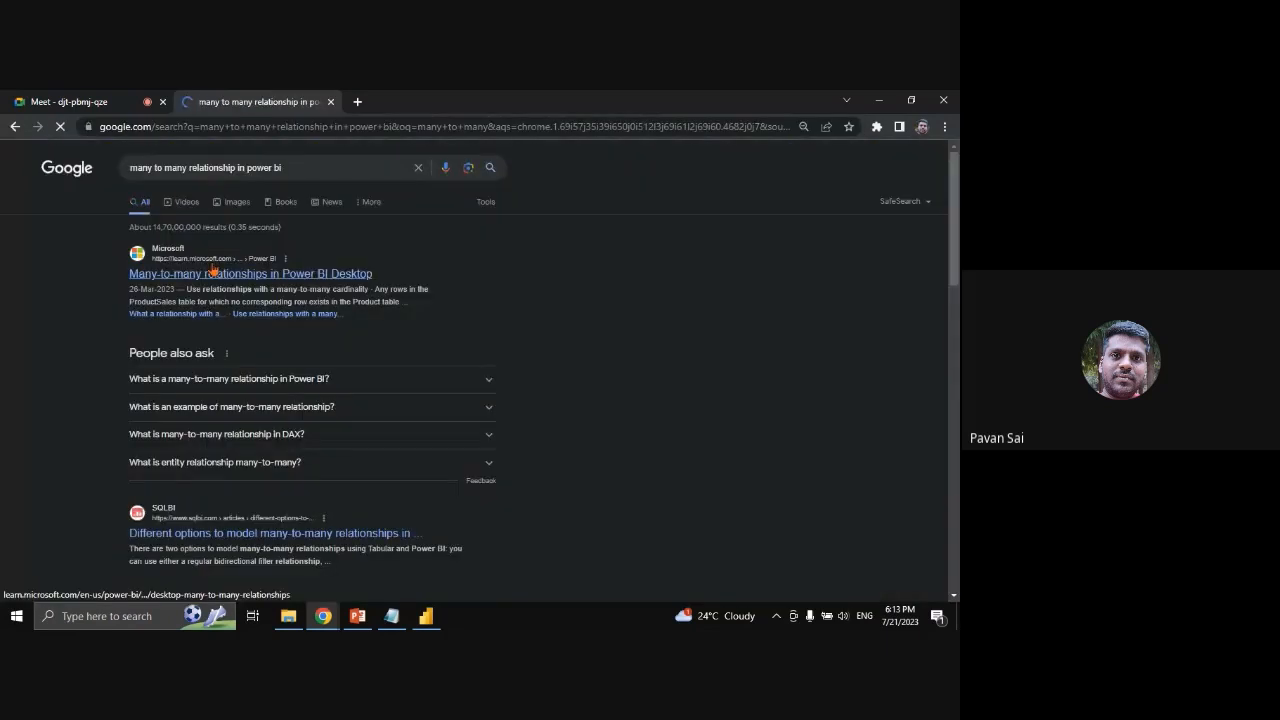
pyautogui.click(213, 271)
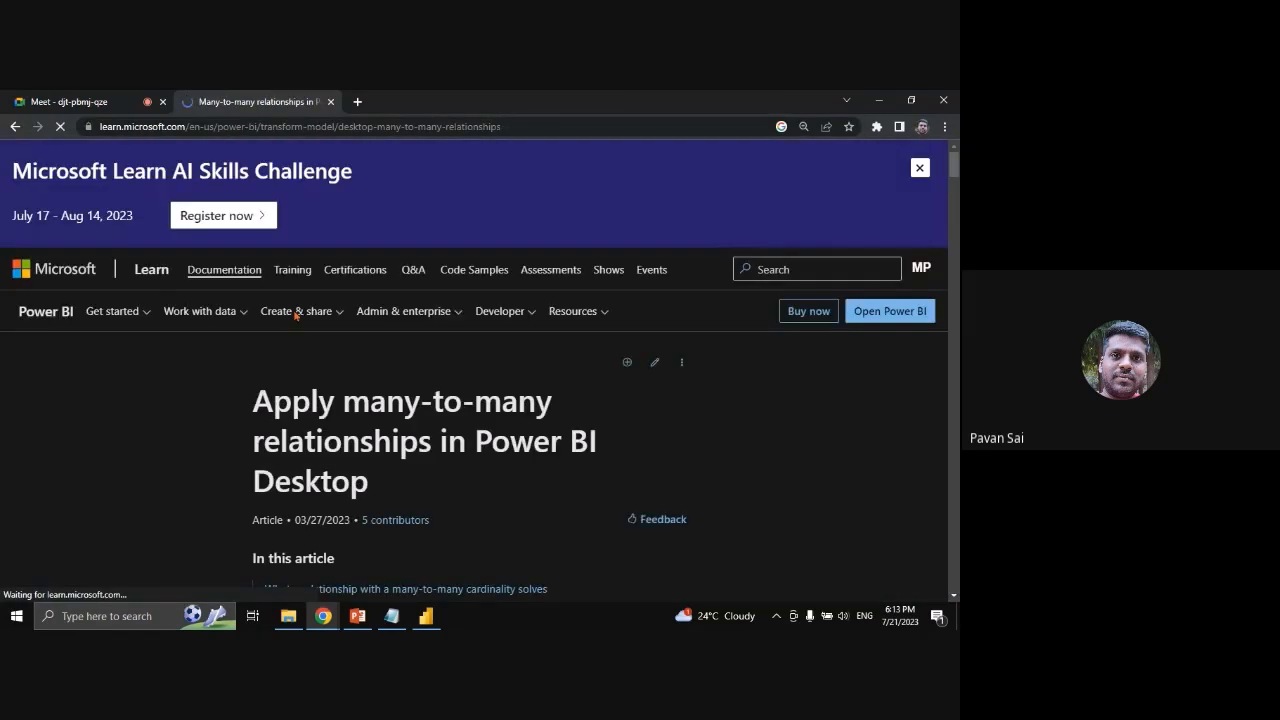
# Examine the article's Edit relationship example with Sales and CityData and its section on what many-to-many cardinality solves
pyautogui.scroll(-2, 303, 328)
pyautogui.scroll(-2, 369, 367)
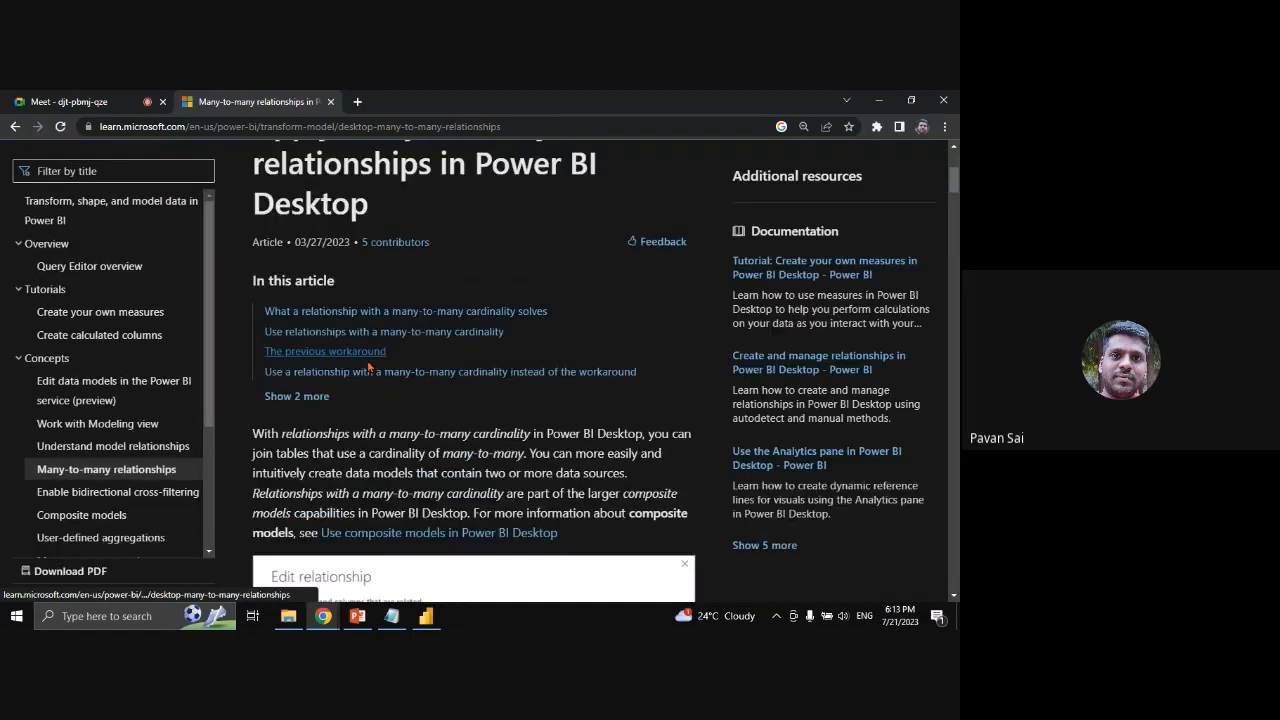
pyautogui.scroll(-8, 369, 367)
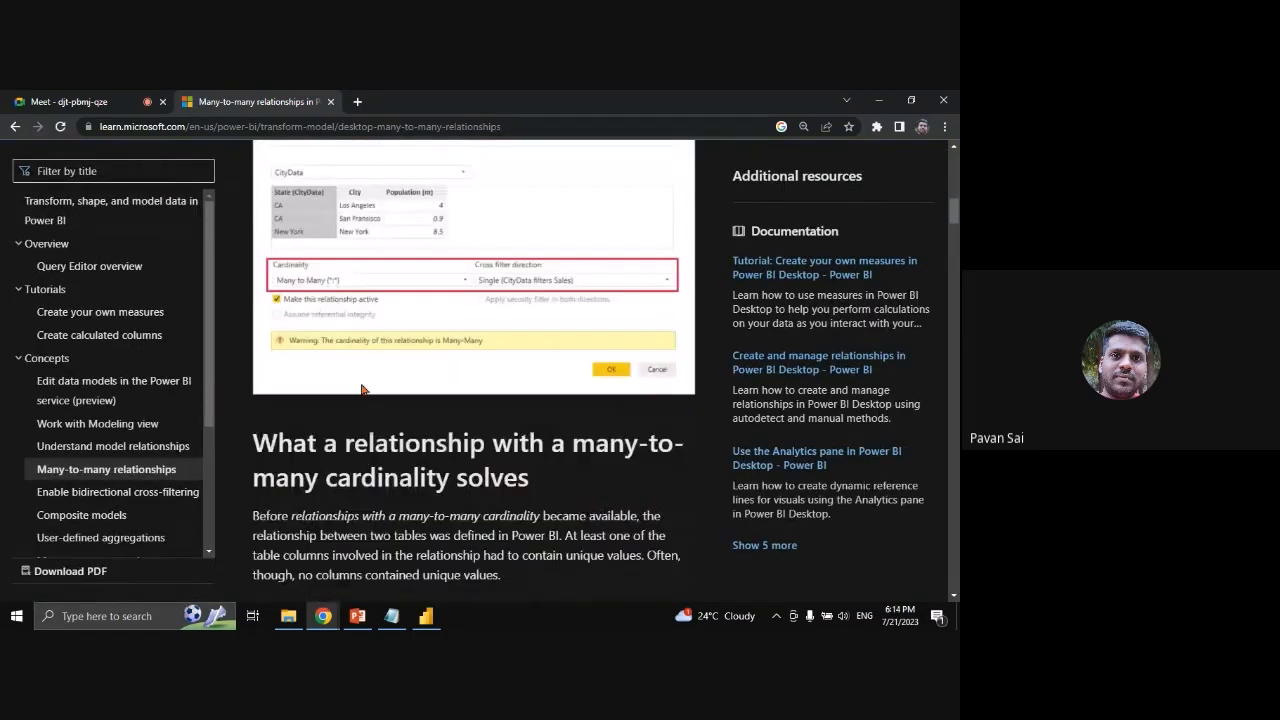
pyautogui.scroll(2, 353, 291)
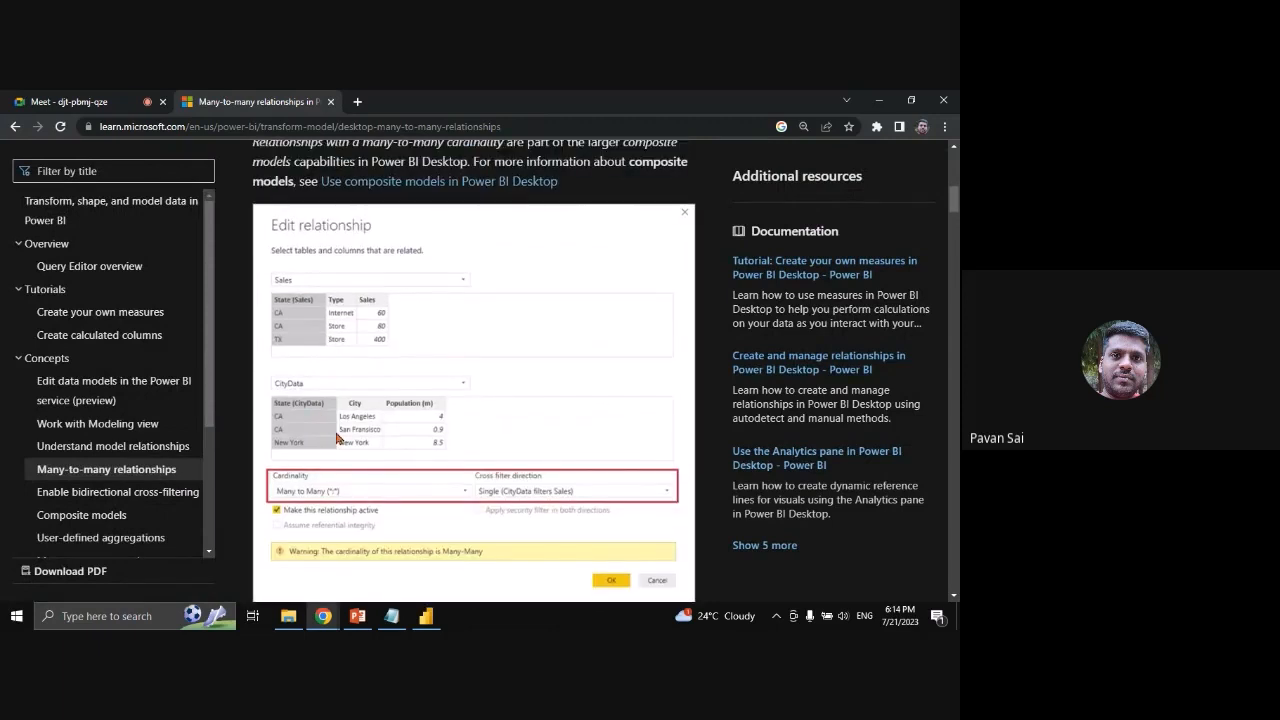
pyautogui.scroll(-3, 315, 416)
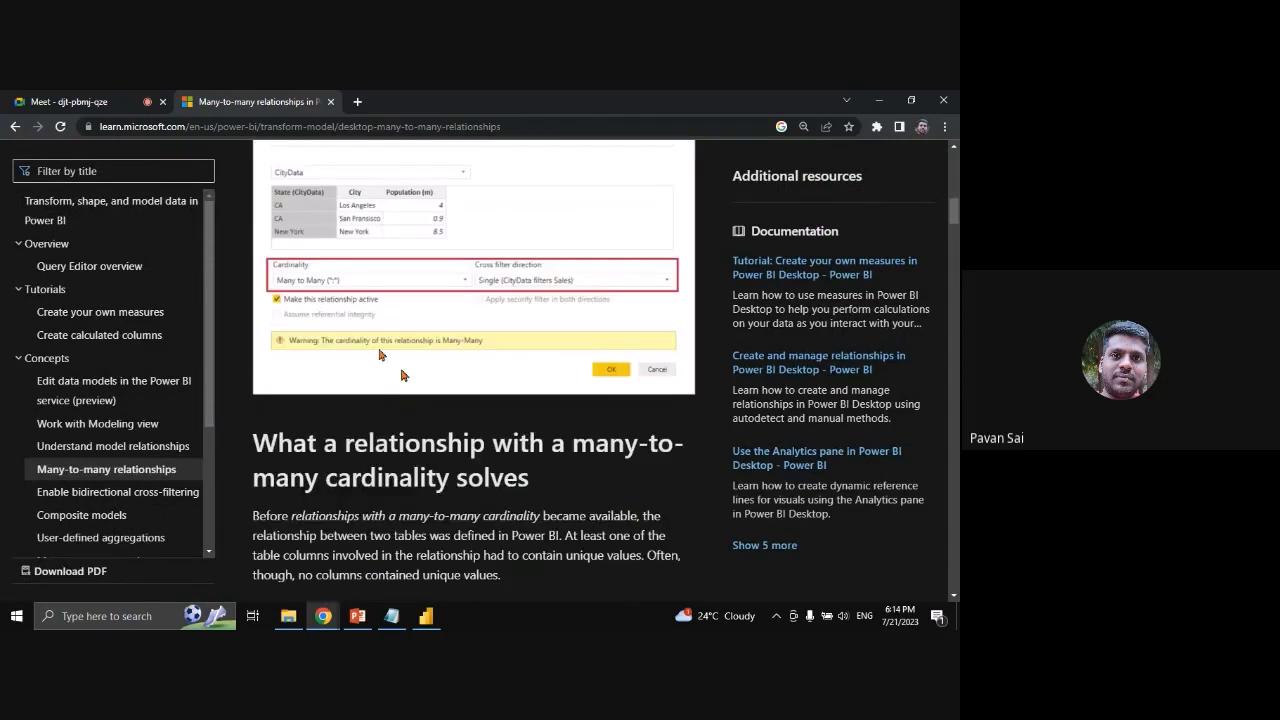
pyautogui.scroll(-2, 403, 374)
pyautogui.scroll(-2, 446, 375)
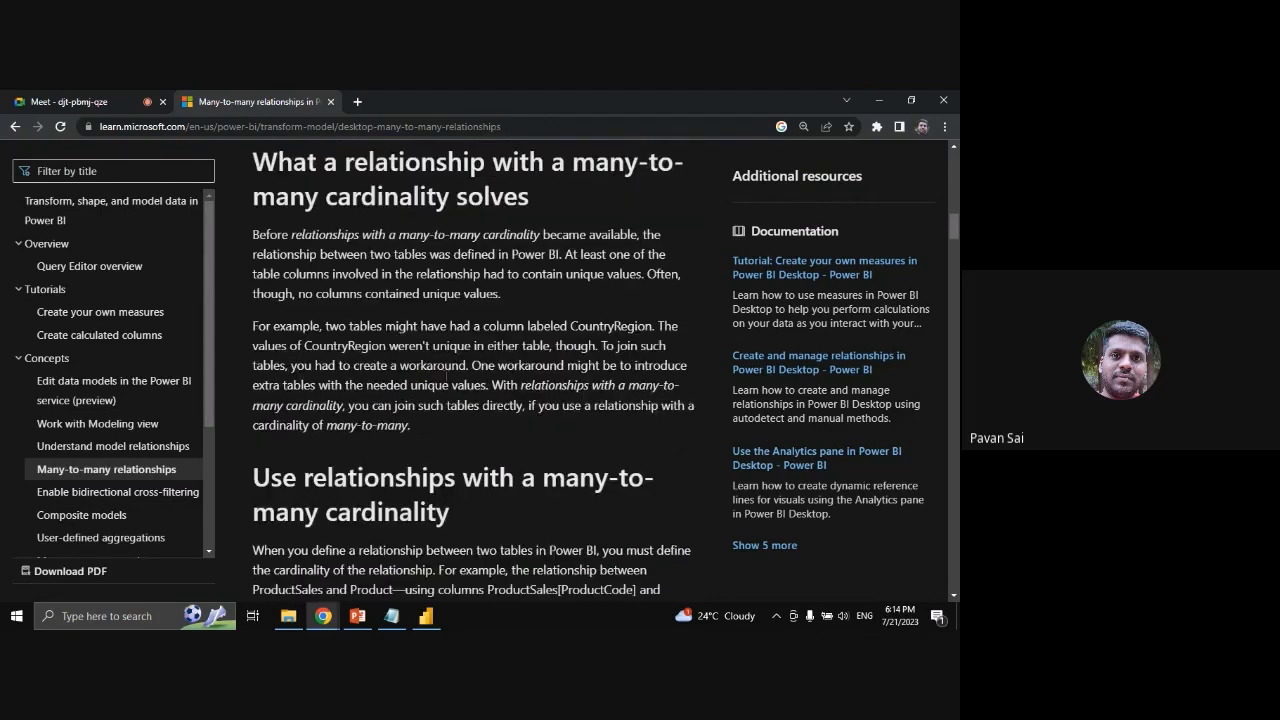
pyautogui.scroll(4, 445, 423)
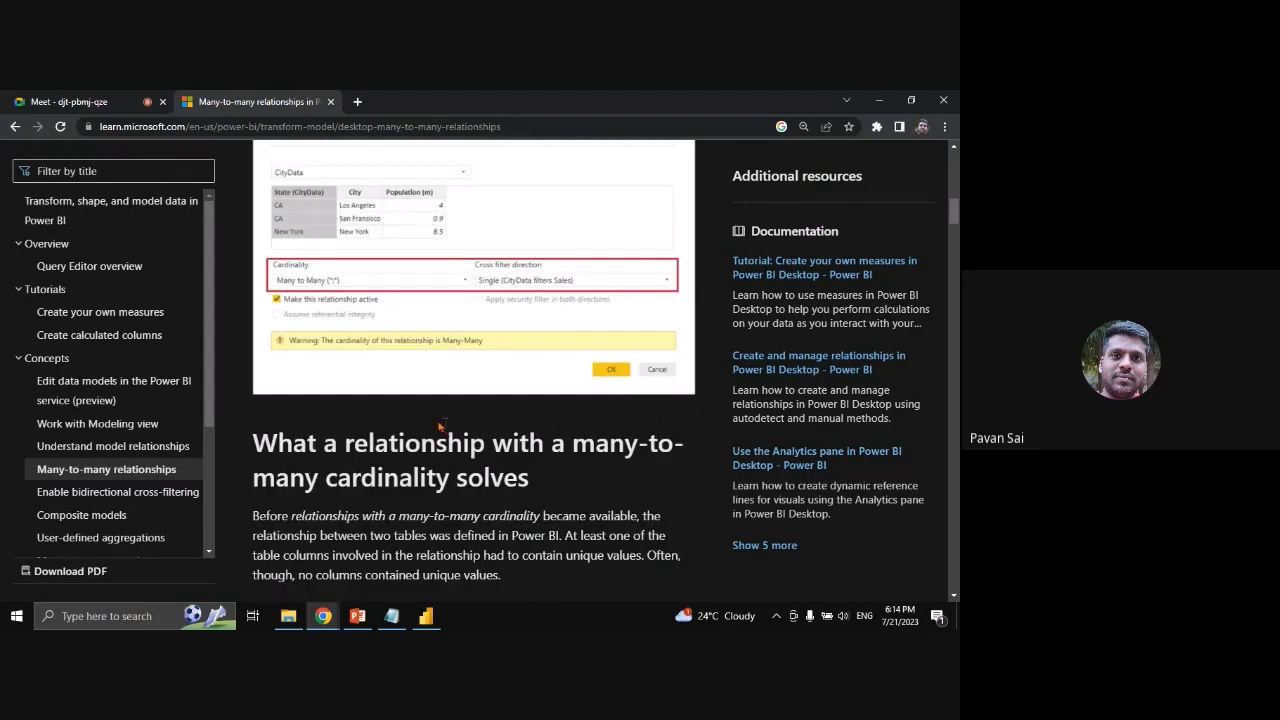
pyautogui.scroll(-4, 440, 426)
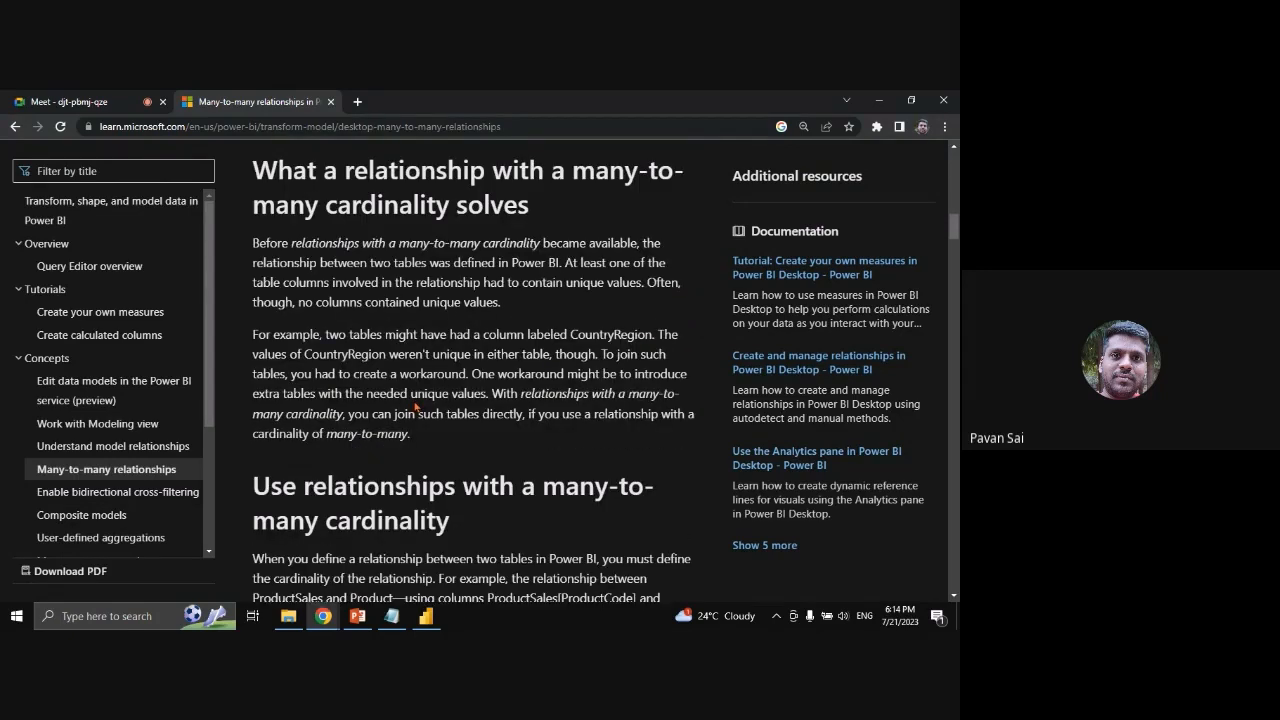
pyautogui.scroll(-1, 405, 390)
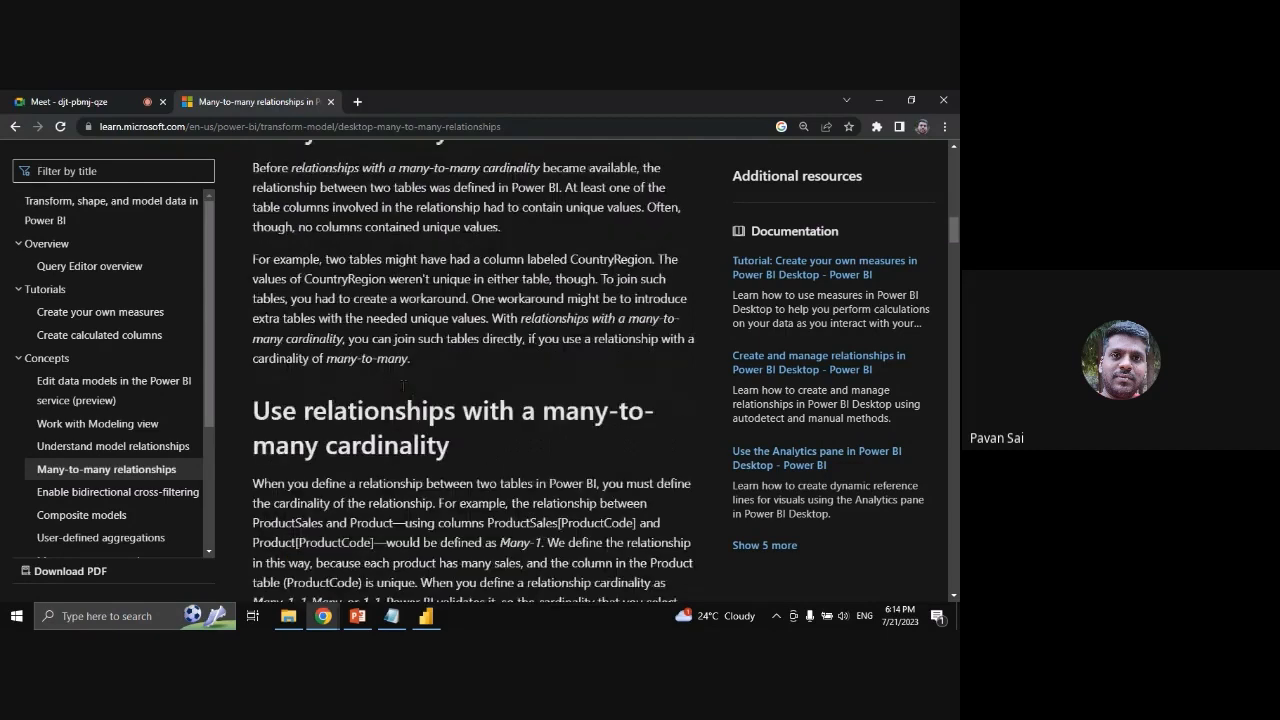
# Examine the article's Product and Sales model example, its sample tables, and the explanation of the blank ProductName row
pyautogui.scroll(-3, 403, 385)
pyautogui.scroll(-1, 403, 385)
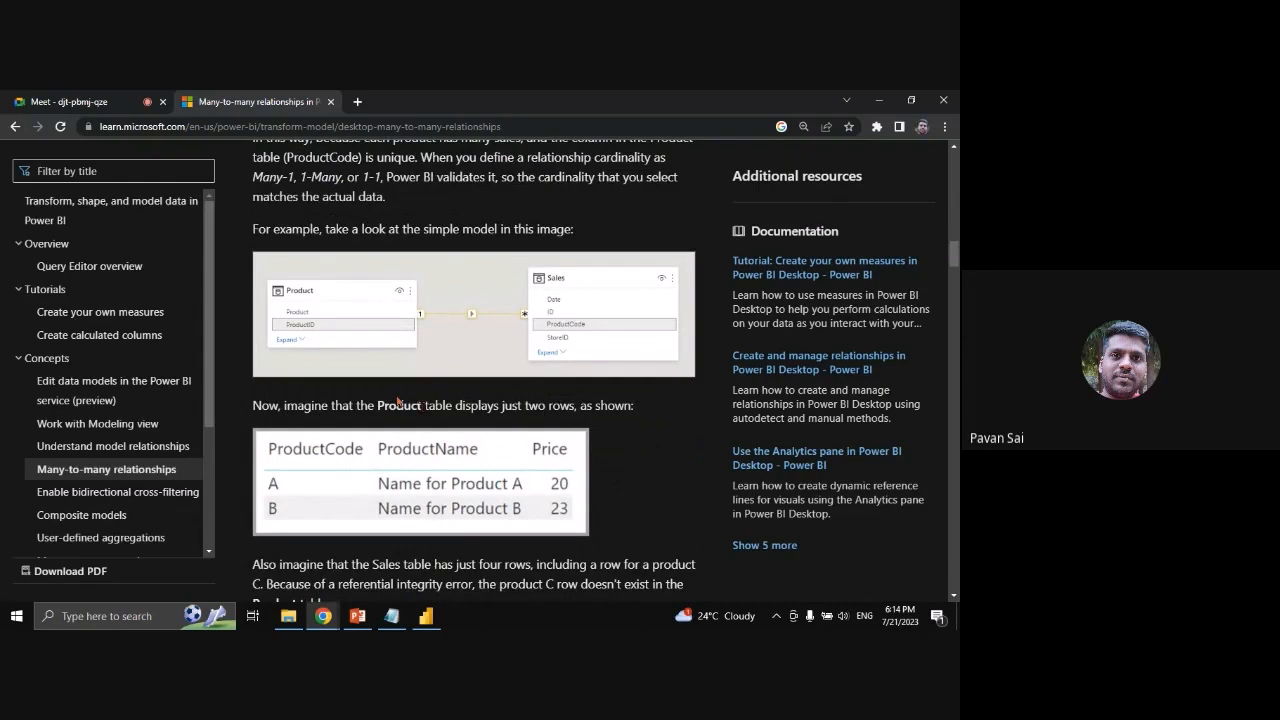
pyautogui.scroll(-2, 428, 410)
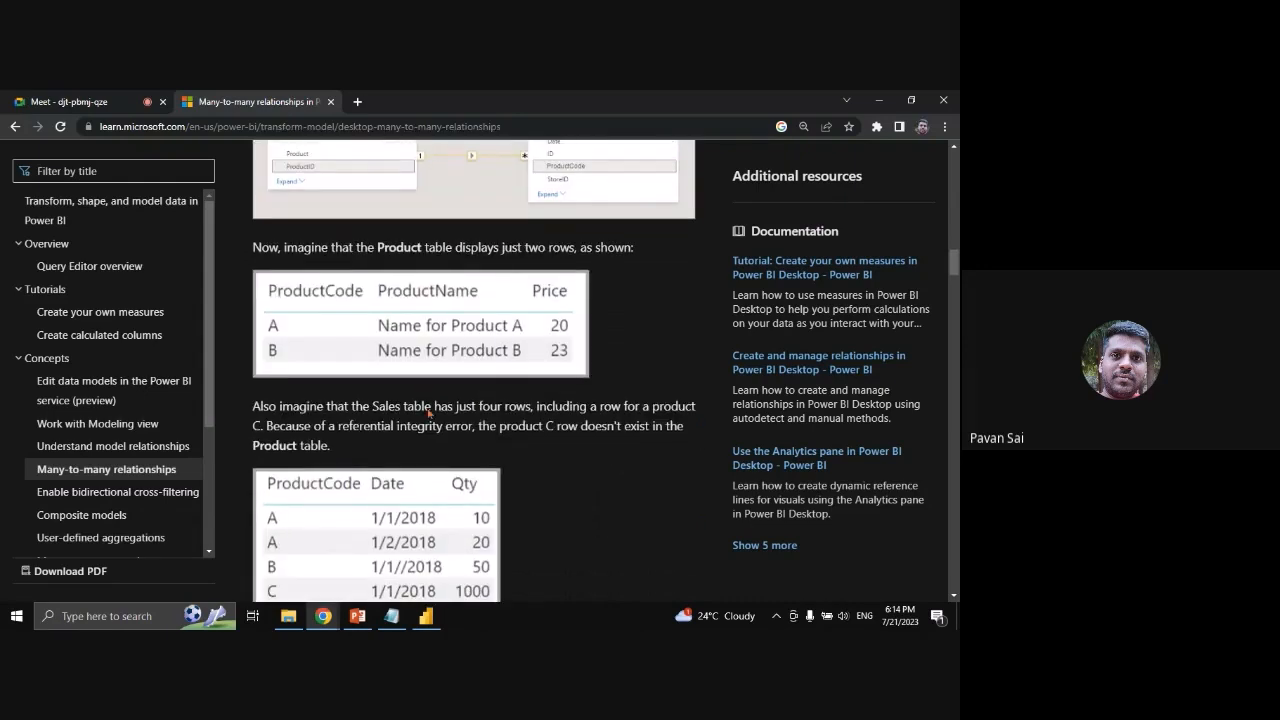
pyautogui.scroll(-3, 428, 410)
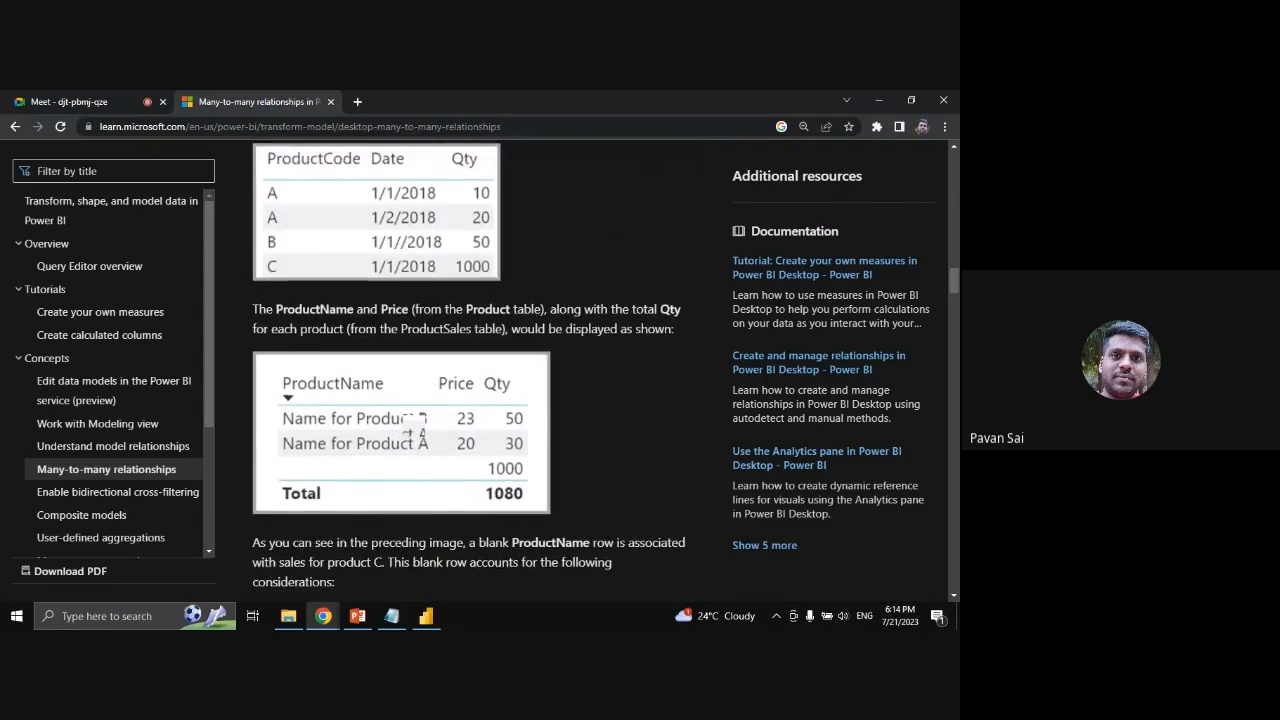
pyautogui.scroll(-2, 405, 421)
pyautogui.scroll(-2, 405, 421)
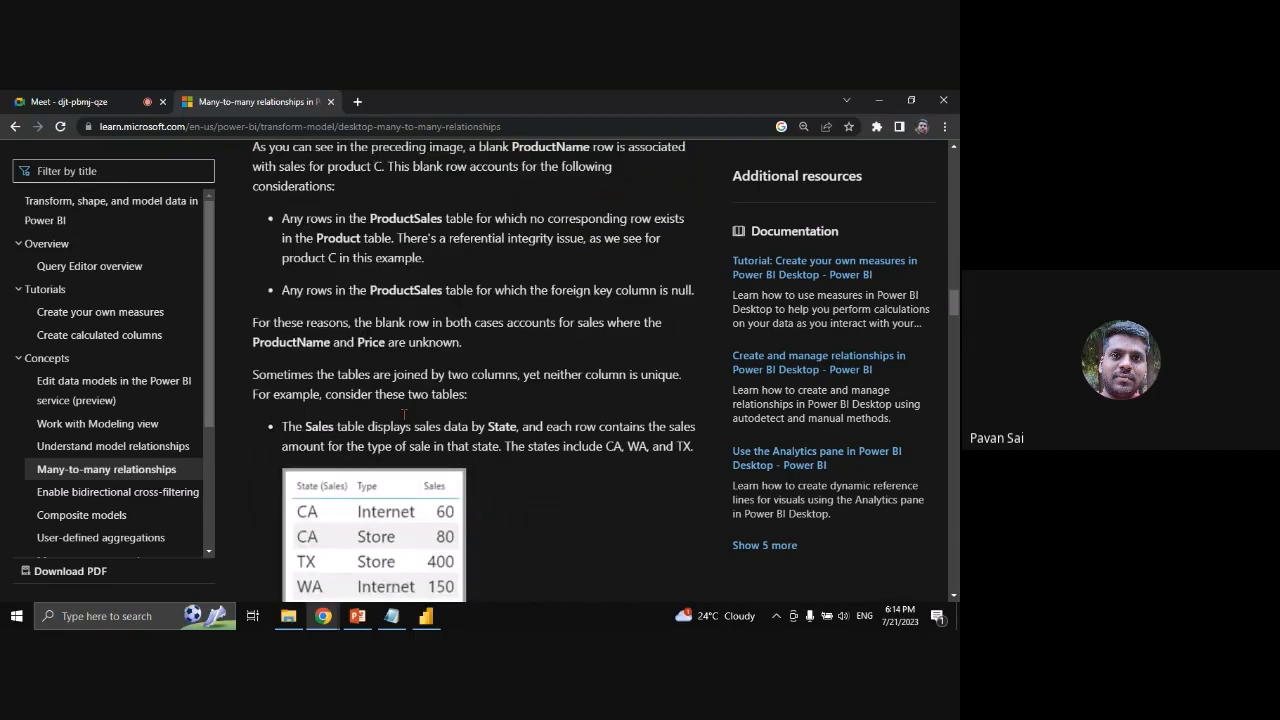
pyautogui.scroll(-1, 405, 413)
pyautogui.scroll(-1, 405, 413)
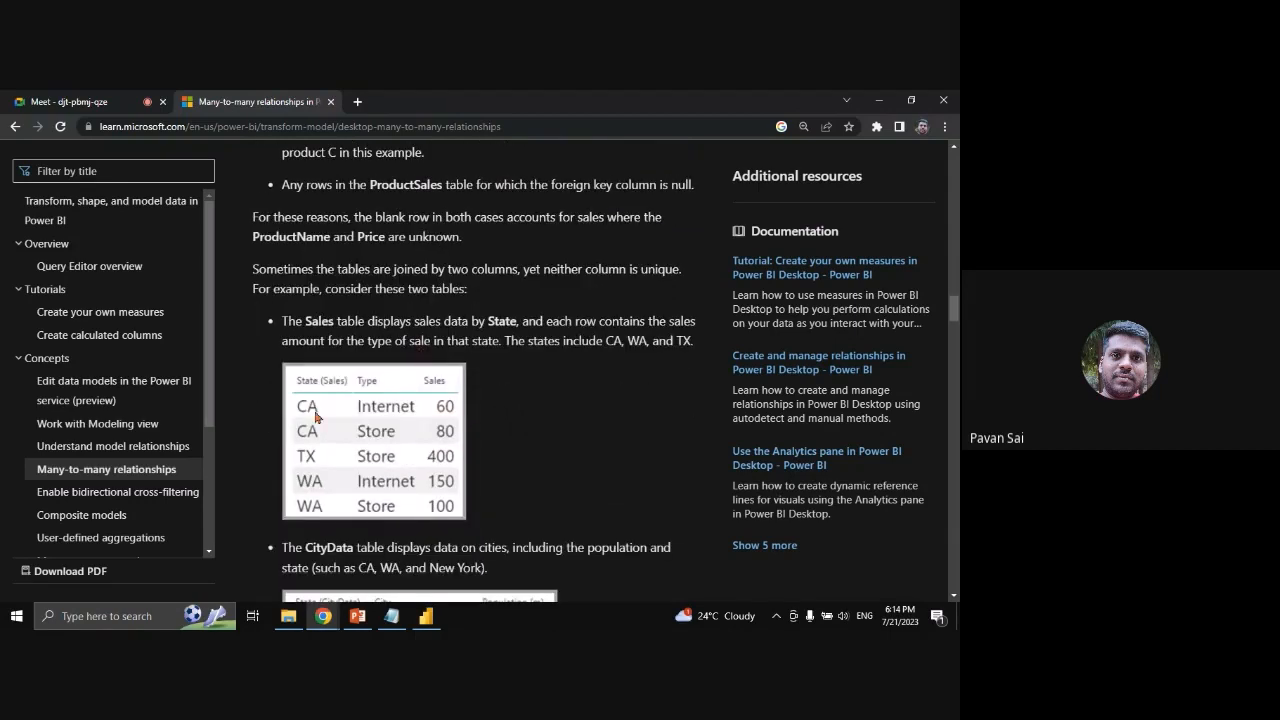
pyautogui.scroll(2, 360, 424)
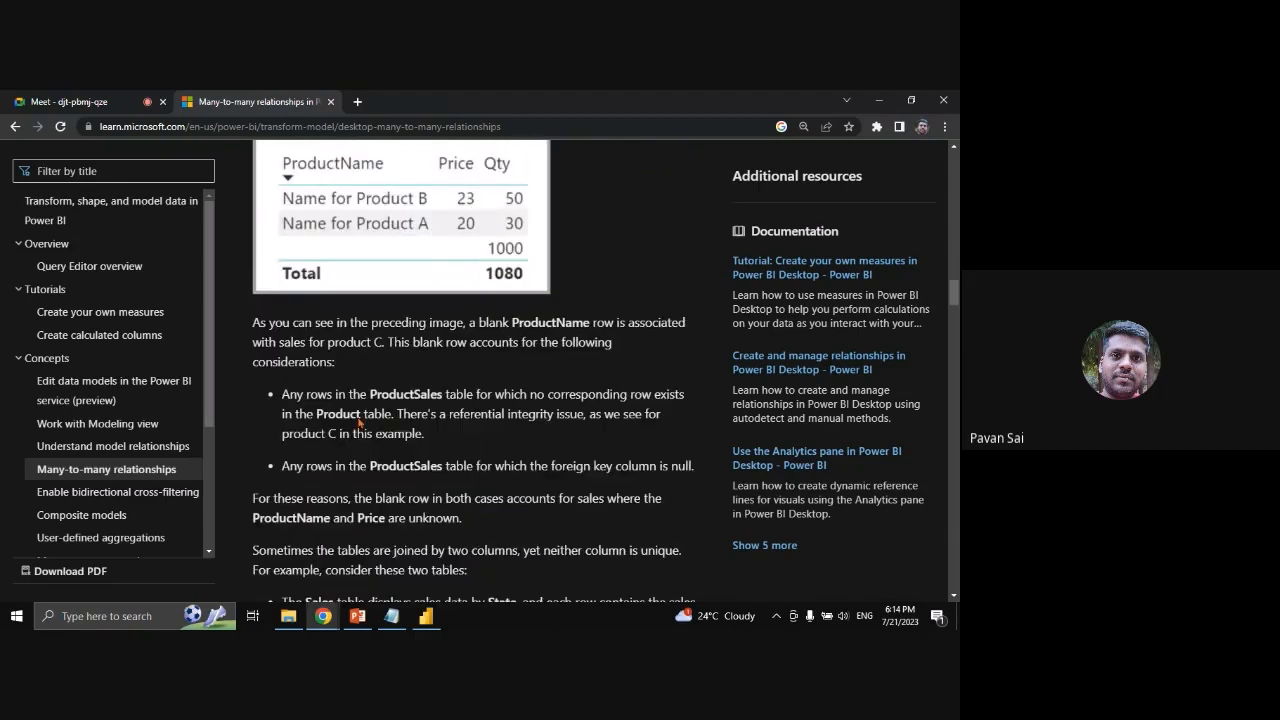
# Examine the article's State workaround for the Sales and CityData tables, including its relationship diagram, note, and resulting visuals
pyautogui.scroll(-4, 358, 424)
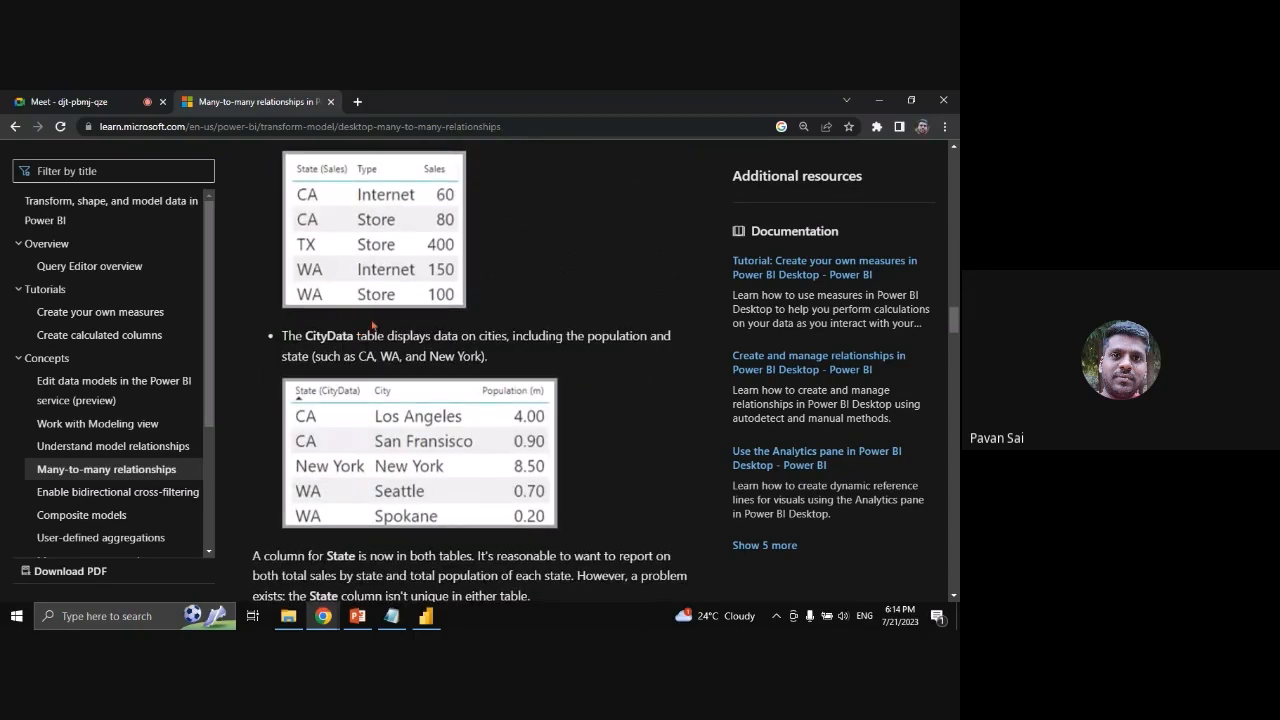
pyautogui.scroll(-2, 378, 398)
pyautogui.scroll(-3, 378, 398)
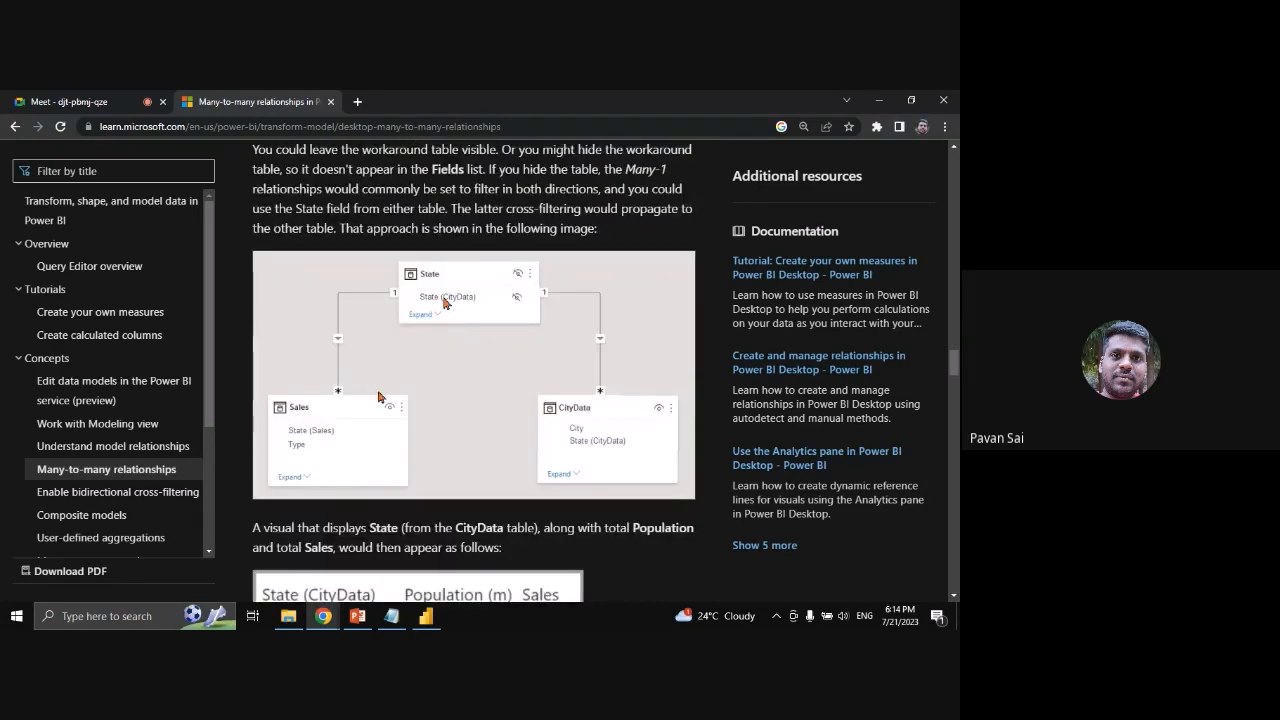
pyautogui.scroll(-1, 435, 318)
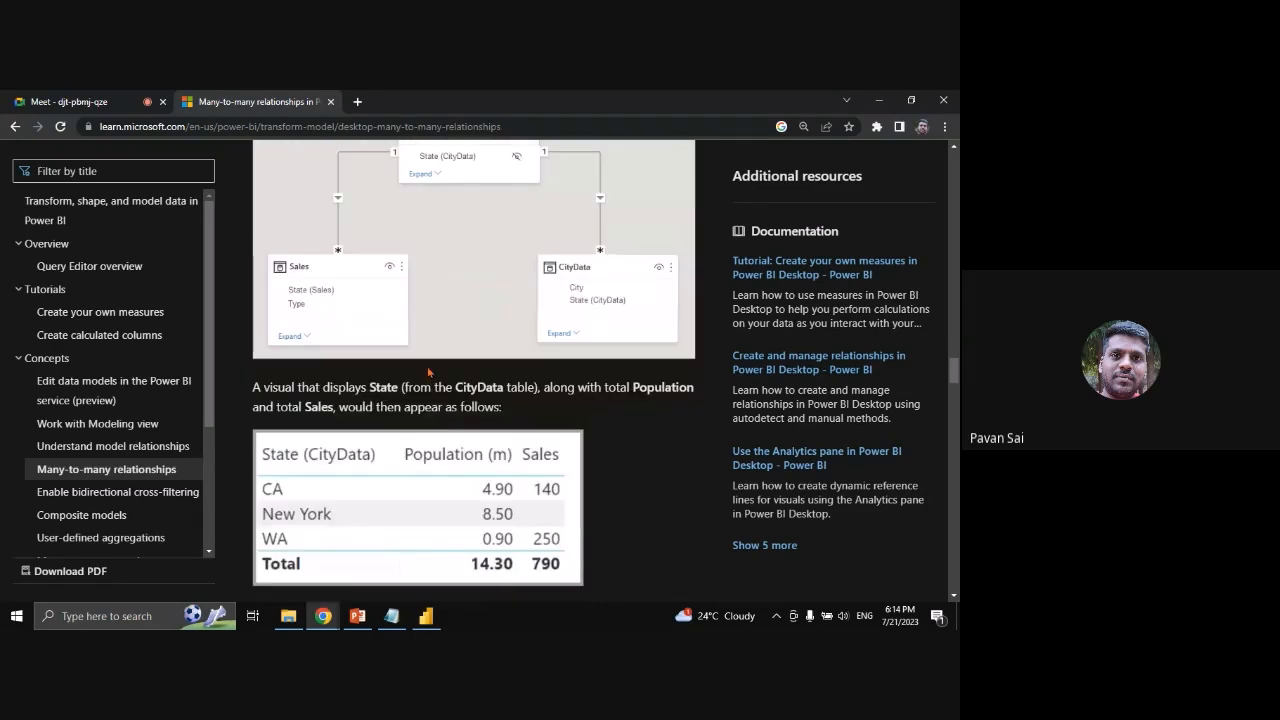
pyautogui.scroll(-1, 427, 372)
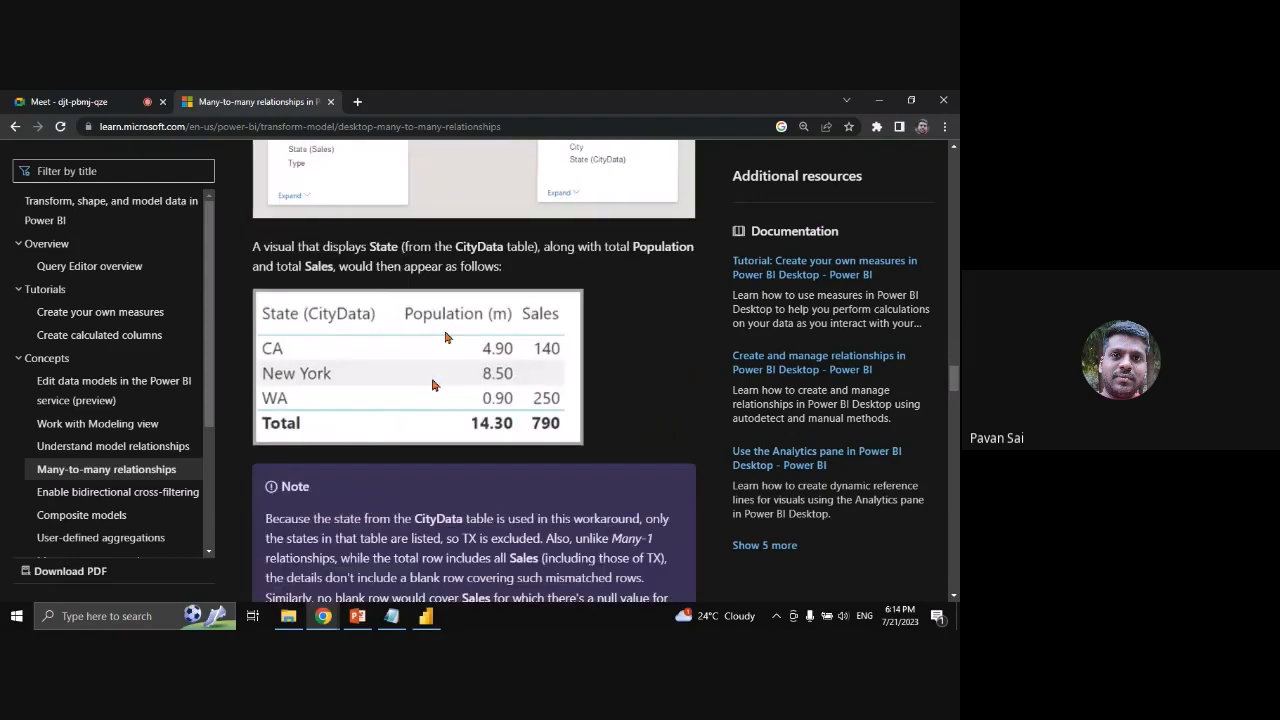
pyautogui.scroll(-2, 477, 375)
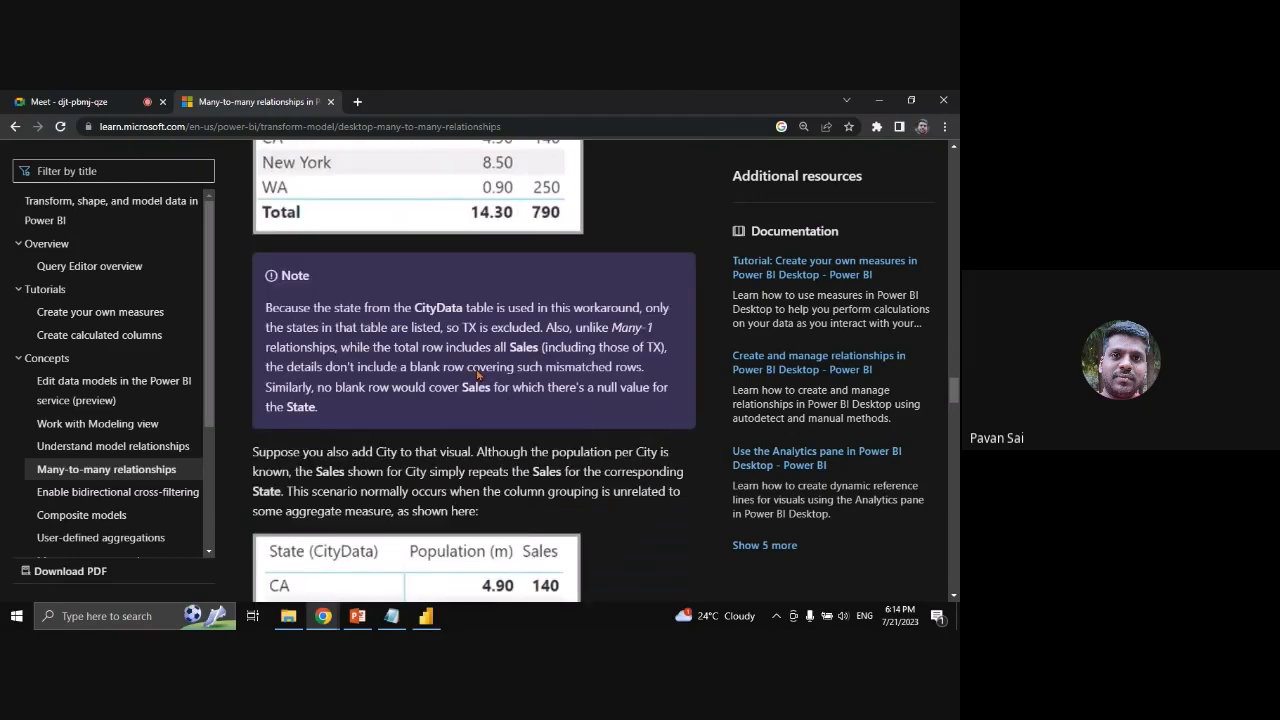
pyautogui.scroll(-2, 478, 375)
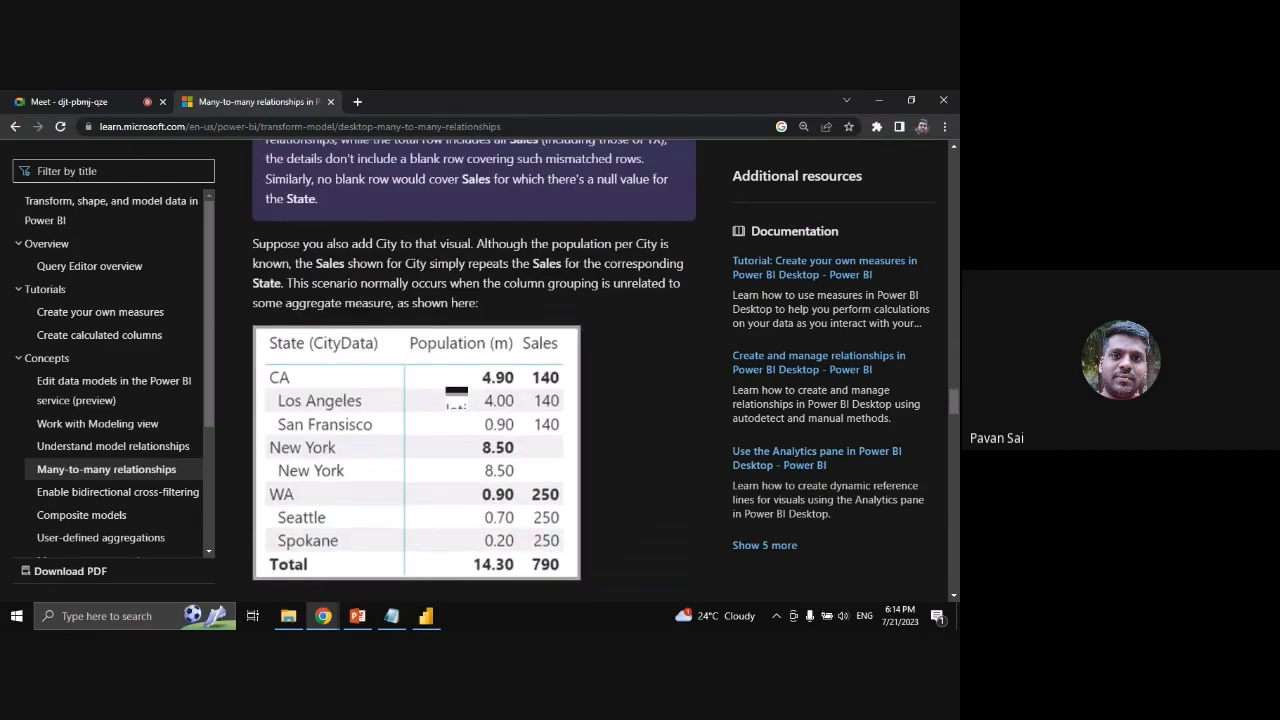
pyautogui.scroll(-3, 450, 394)
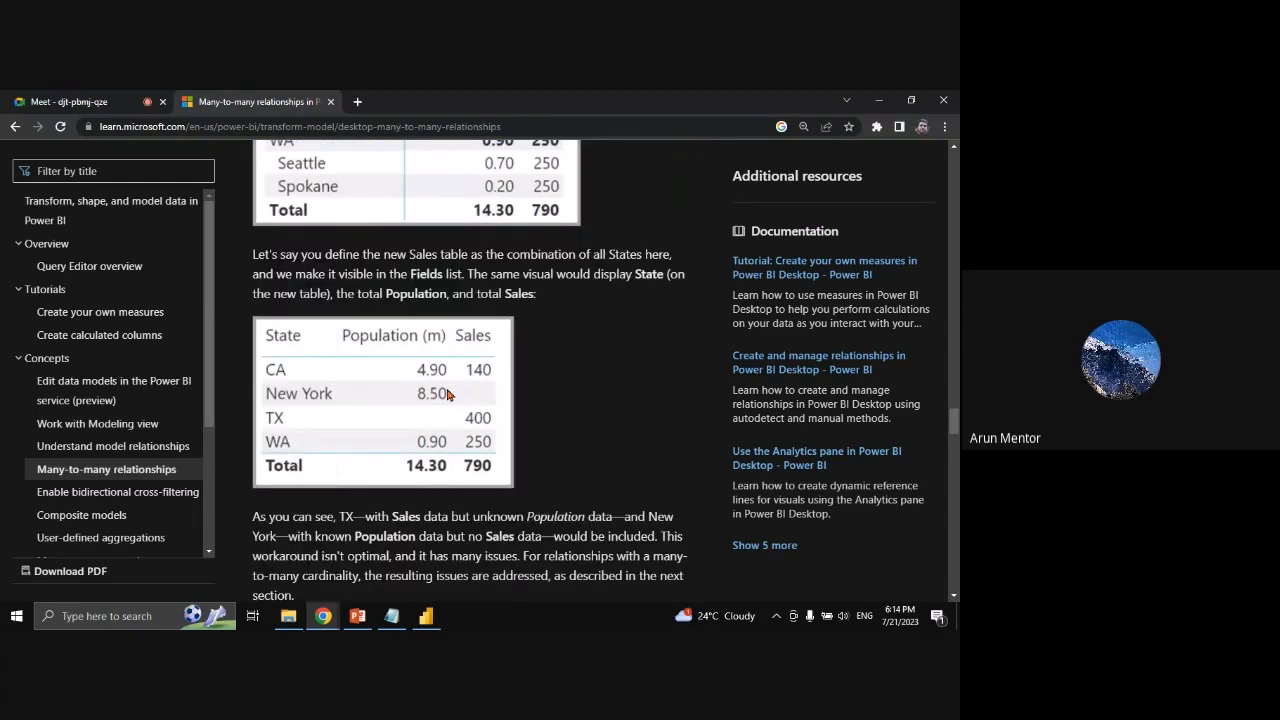
pyautogui.scroll(-2, 447, 394)
# Examine the section on using many-to-many cardinality instead of the workaround, including its differences from Many-1 relationships and the Sales total measure
pyautogui.scroll(-3, 447, 394)
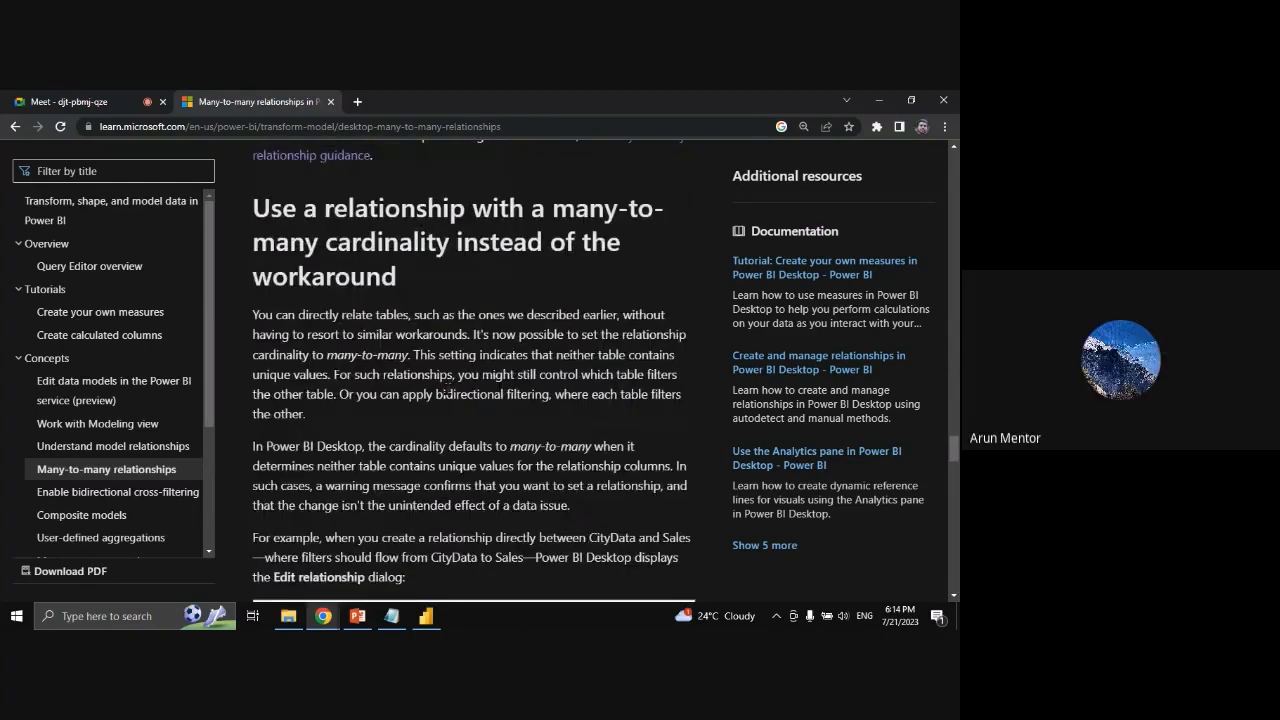
pyautogui.scroll(-2, 447, 392)
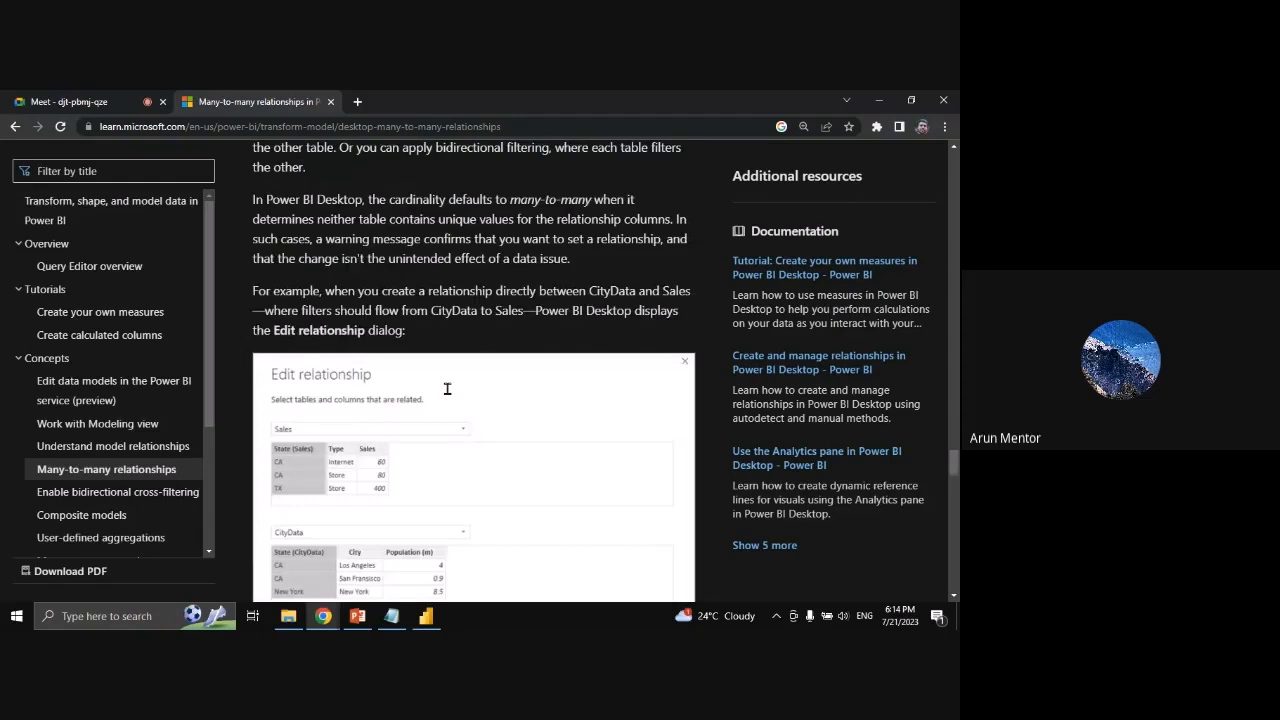
pyautogui.scroll(-2, 447, 389)
pyautogui.scroll(-1, 447, 394)
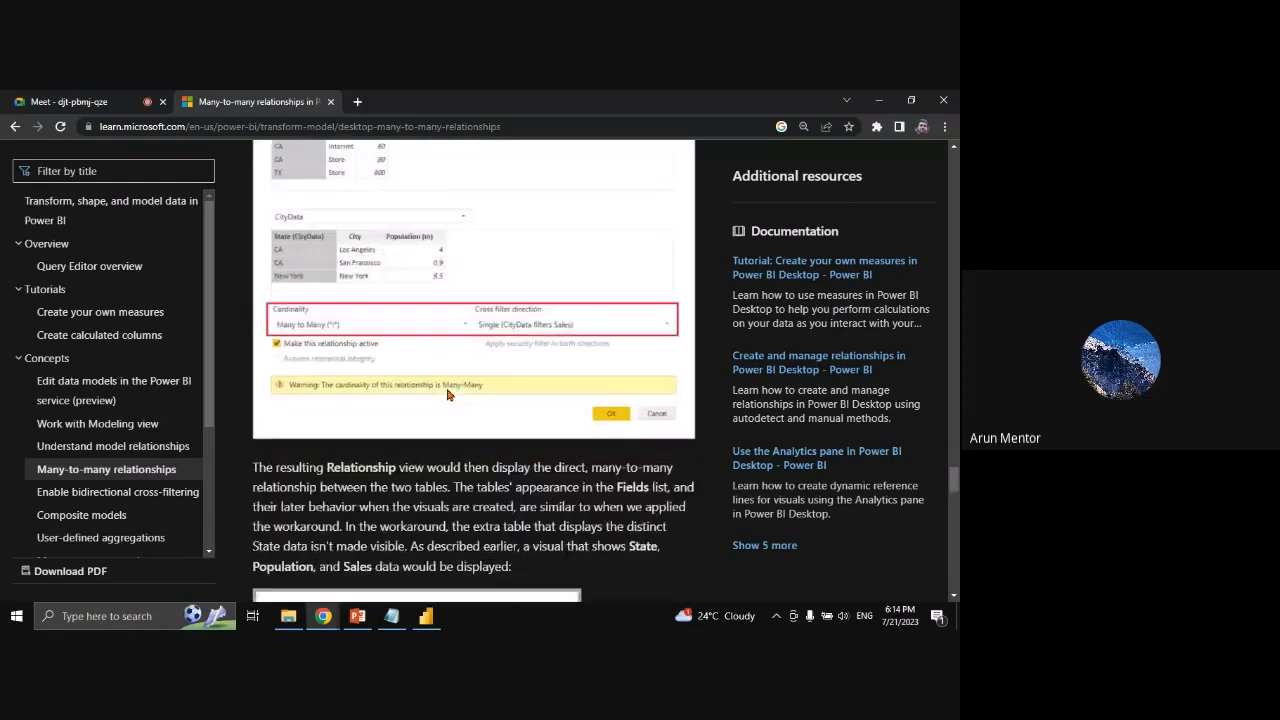
pyautogui.scroll(-2, 447, 394)
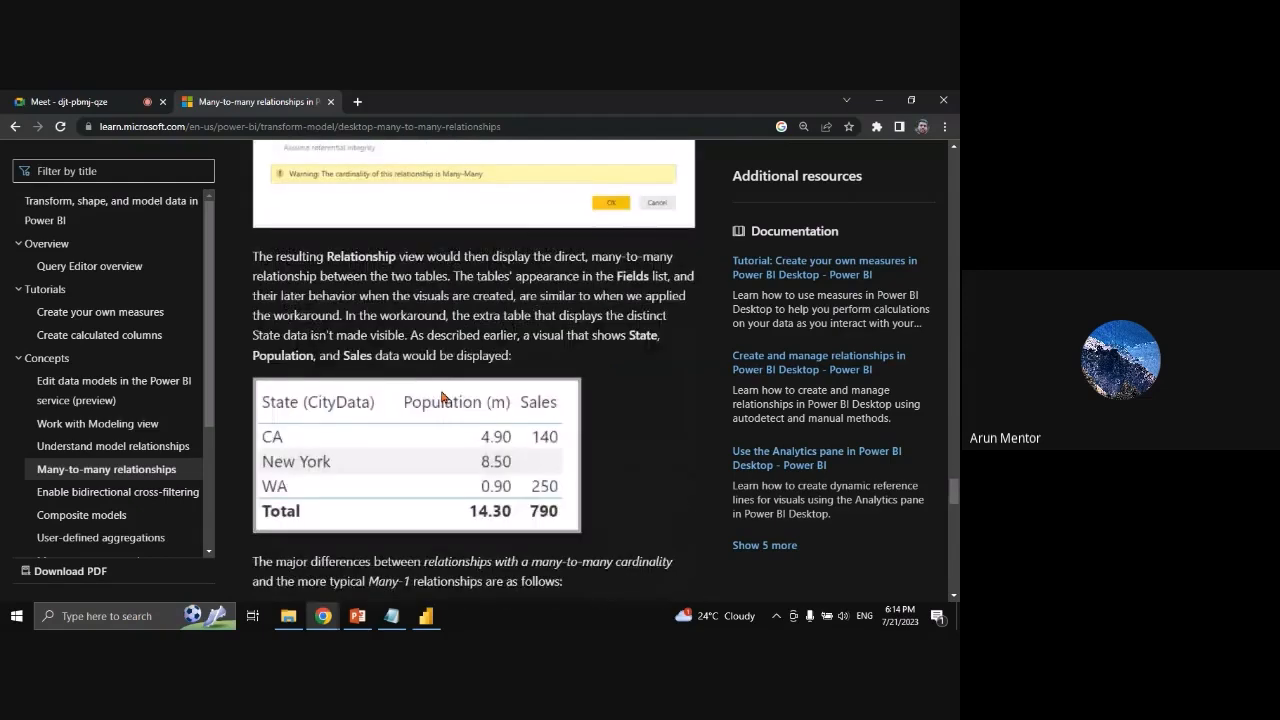
pyautogui.scroll(-2, 444, 397)
pyautogui.scroll(-2, 442, 397)
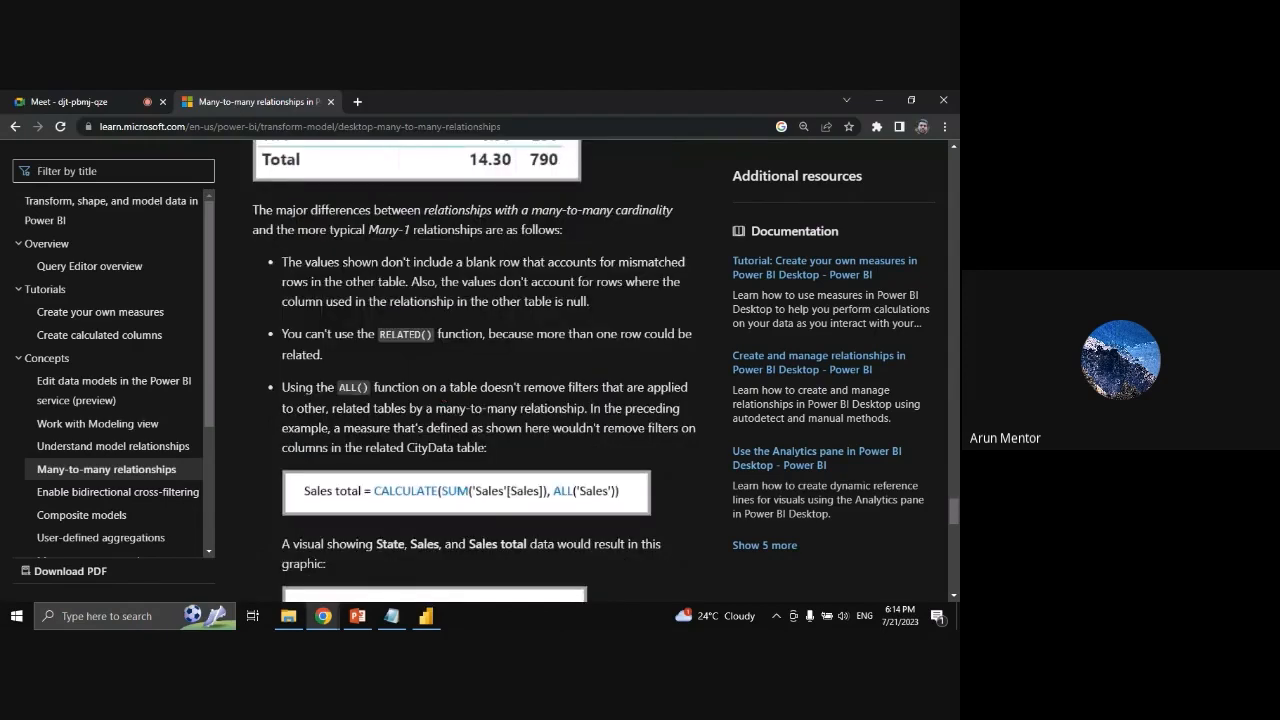
pyautogui.scroll(-2, 451, 389)
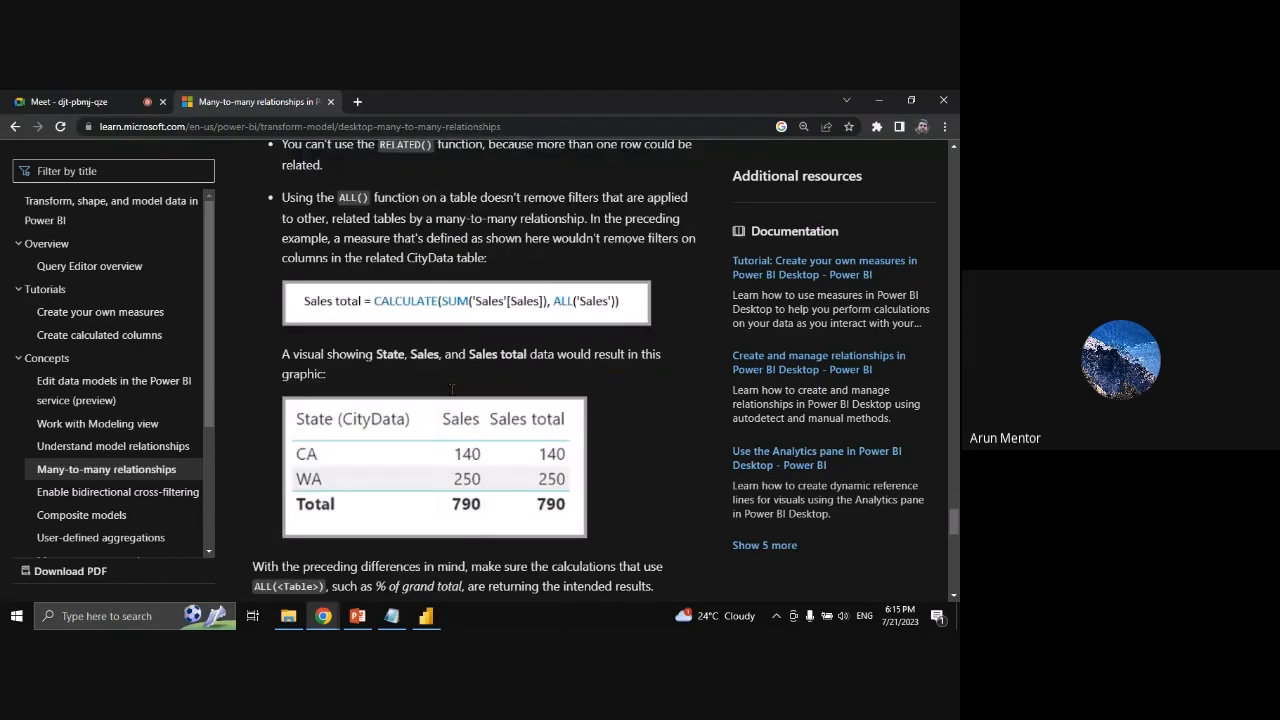
pyautogui.scroll(-1, 451, 389)
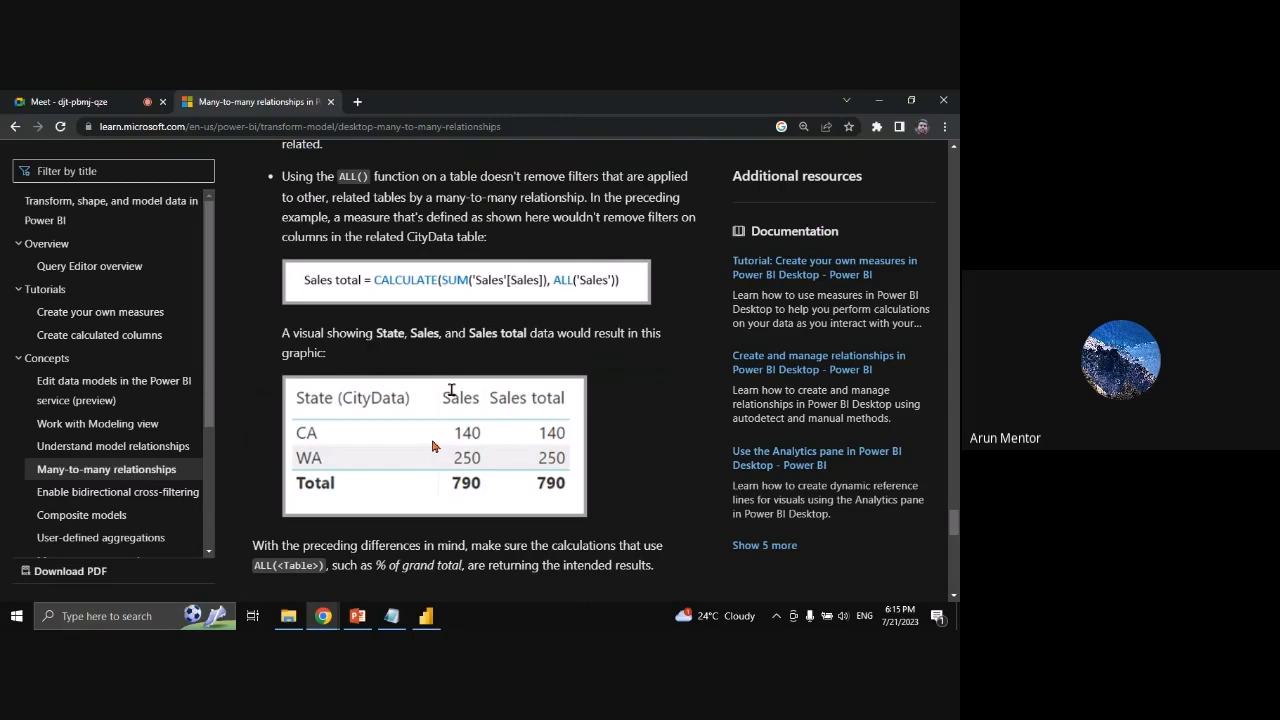
# Open the presenter's LinkedIn profile in a new browser tab
pyautogui.click(357, 102)
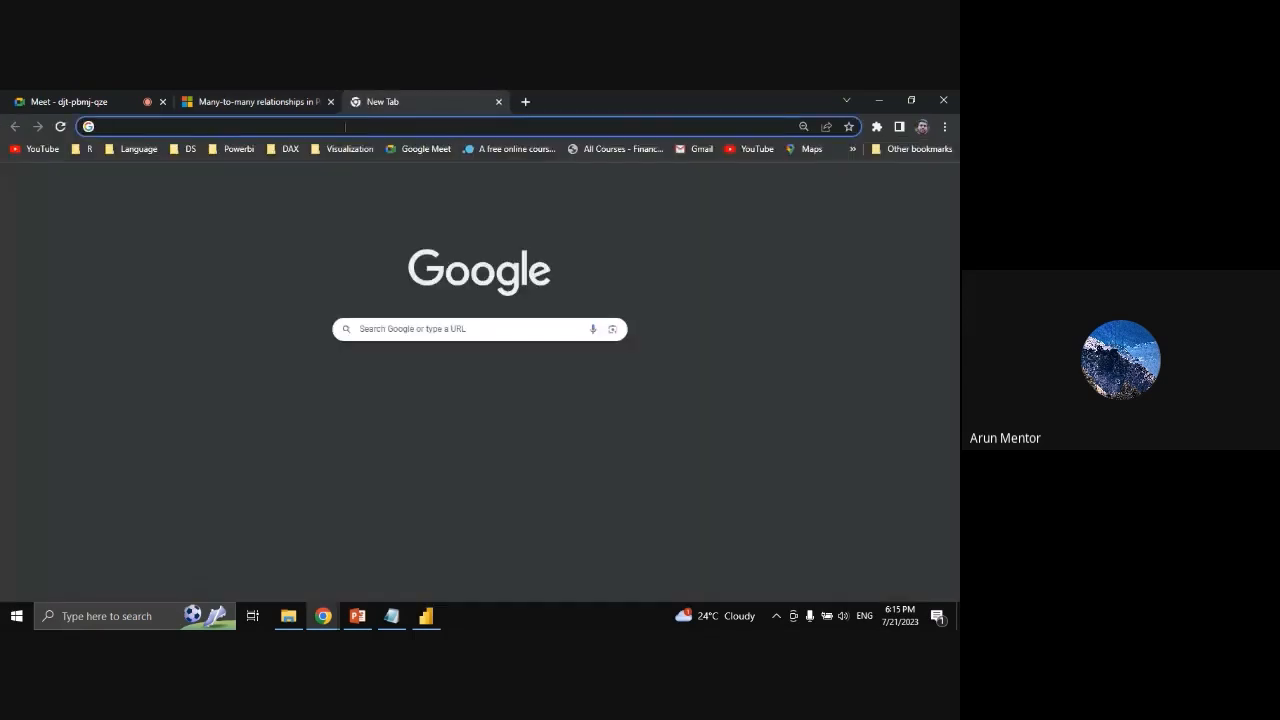
pyautogui.write('link')
pyautogui.press('Down')
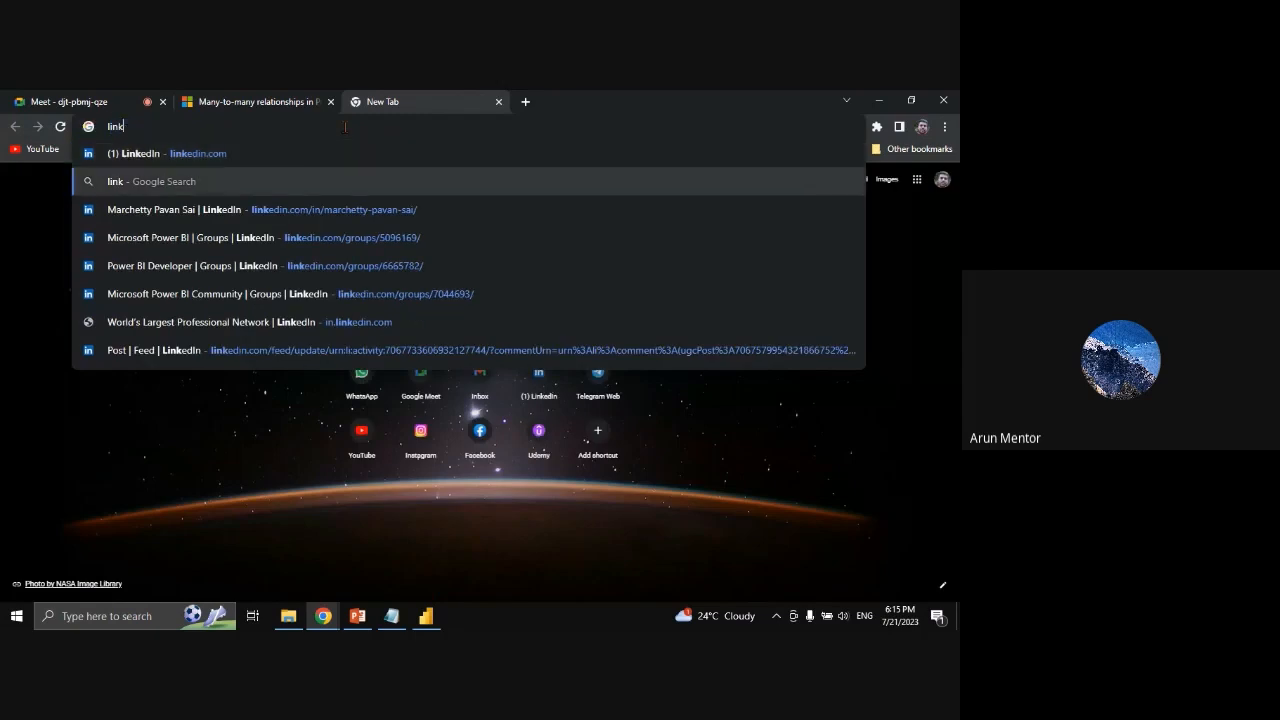
pyautogui.press('Down')
pyautogui.press('Return')
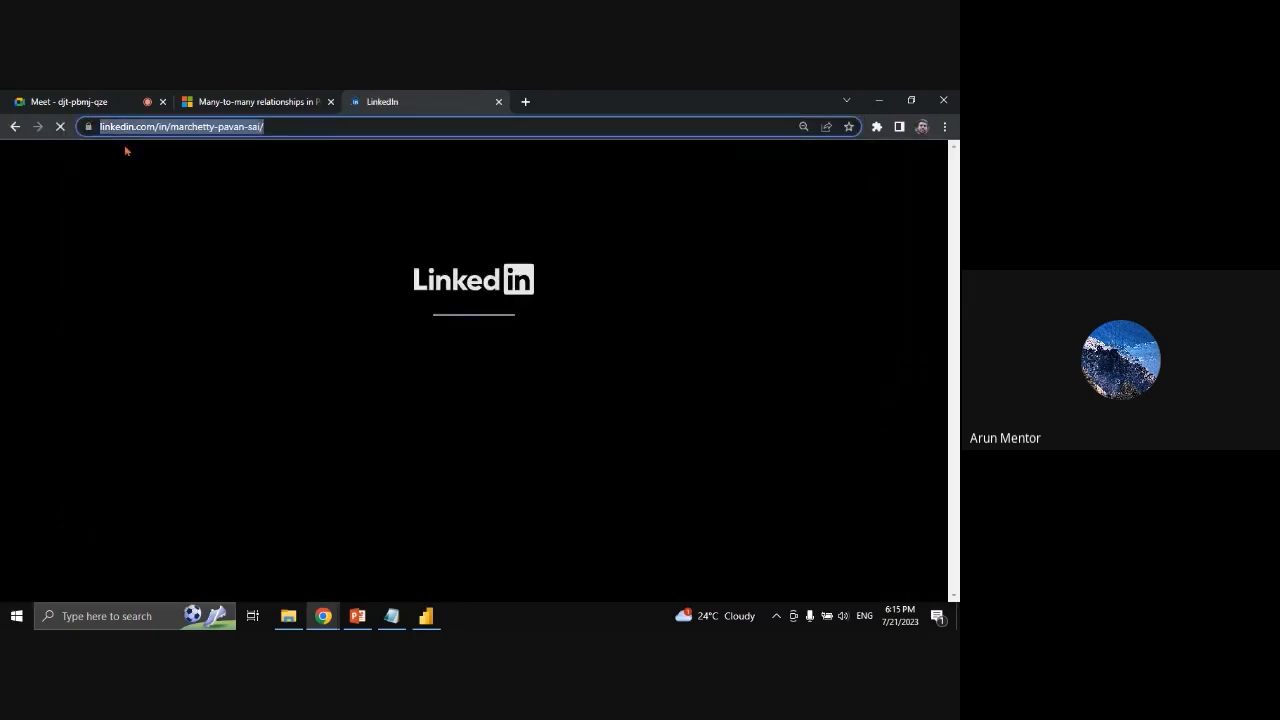
# Send the presenter's LinkedIn profile link to the Google Meet in-call messages
pyautogui.click(70, 101)
pyautogui.click(921, 583)
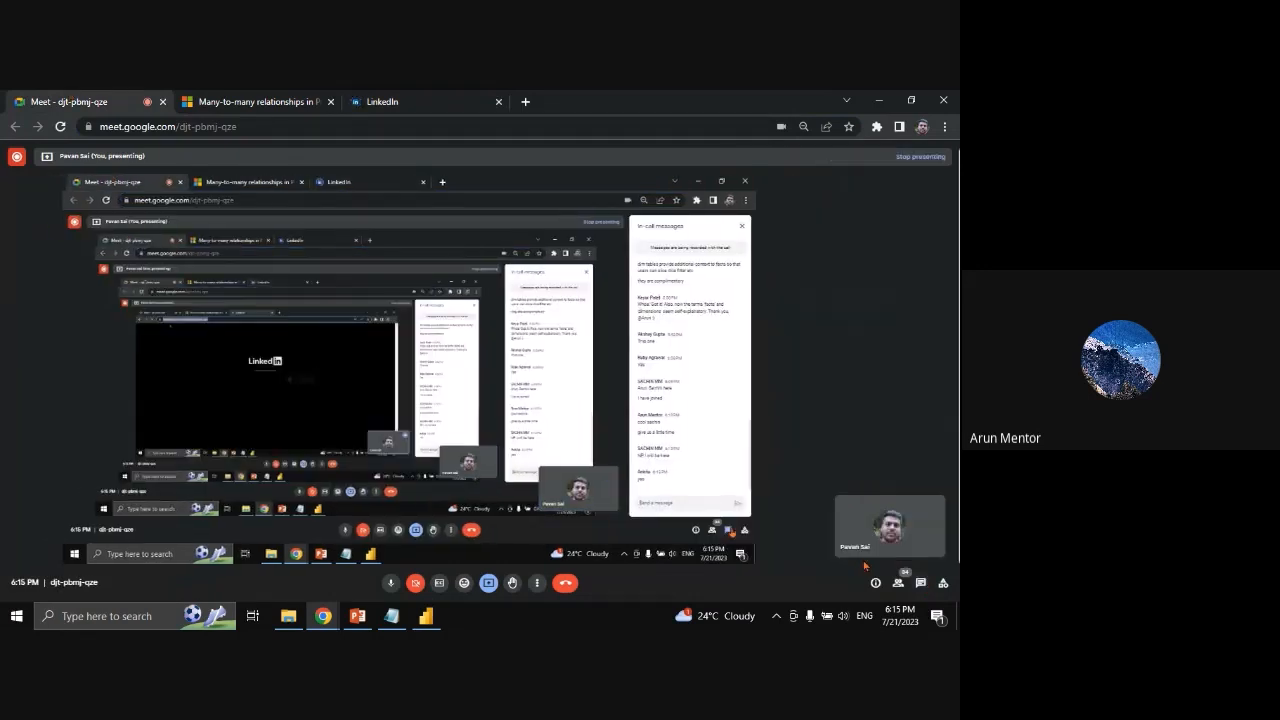
pyautogui.click(921, 583)
pyautogui.click(850, 541)
pyautogui.write('https://www.linkedin.com/in/maronetty-pavan-sai/')
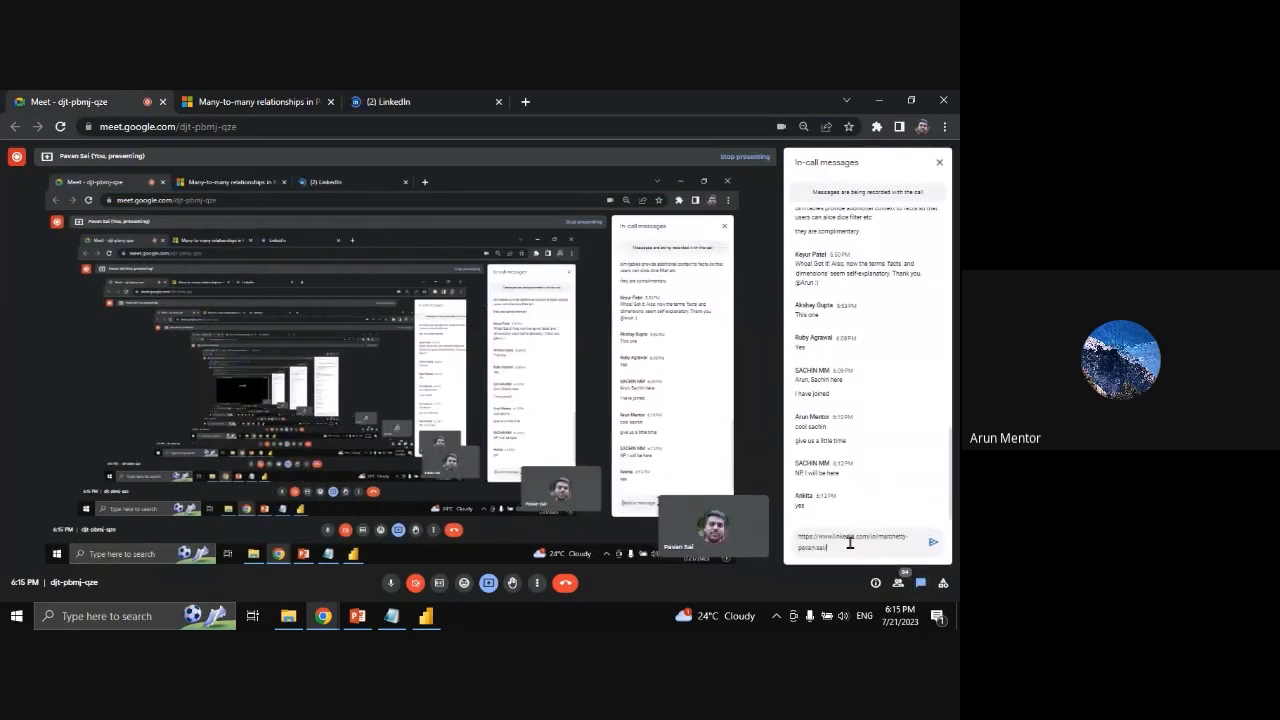
pyautogui.press('Return')
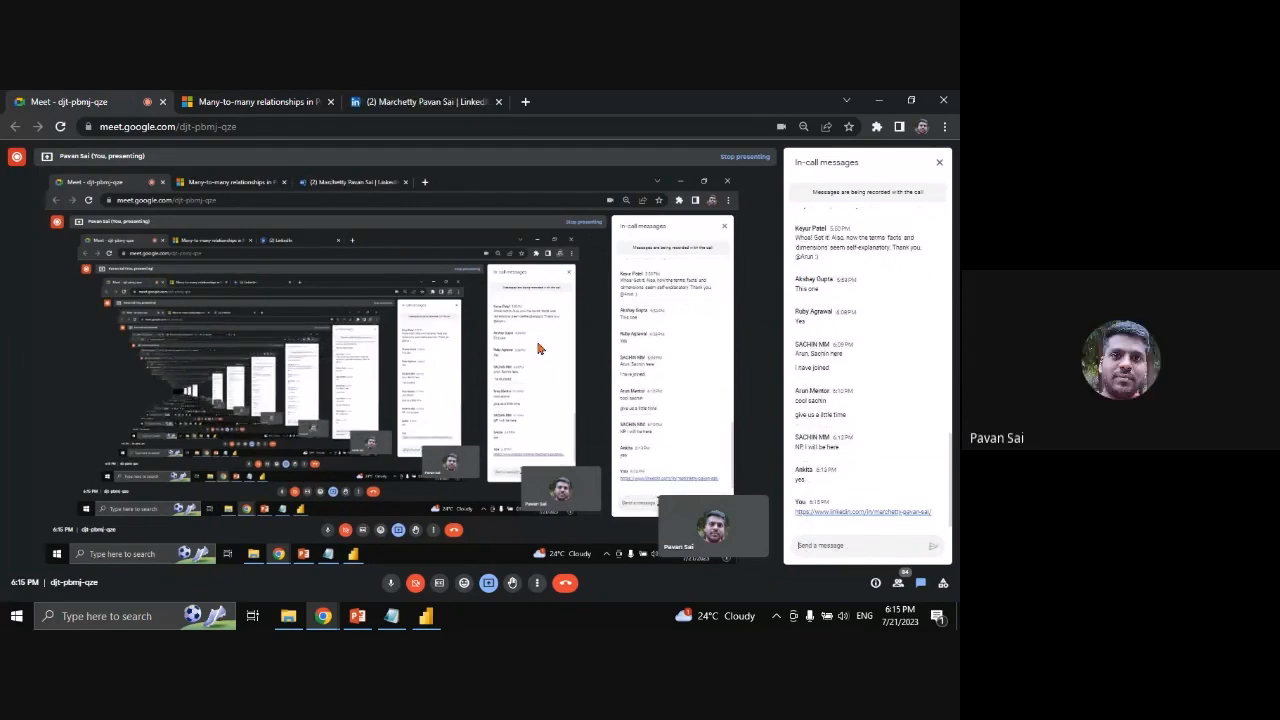
# Look over the start of the article's Considerations and limitations section, and close the LinkedIn profile page
pyautogui.click(255, 101)
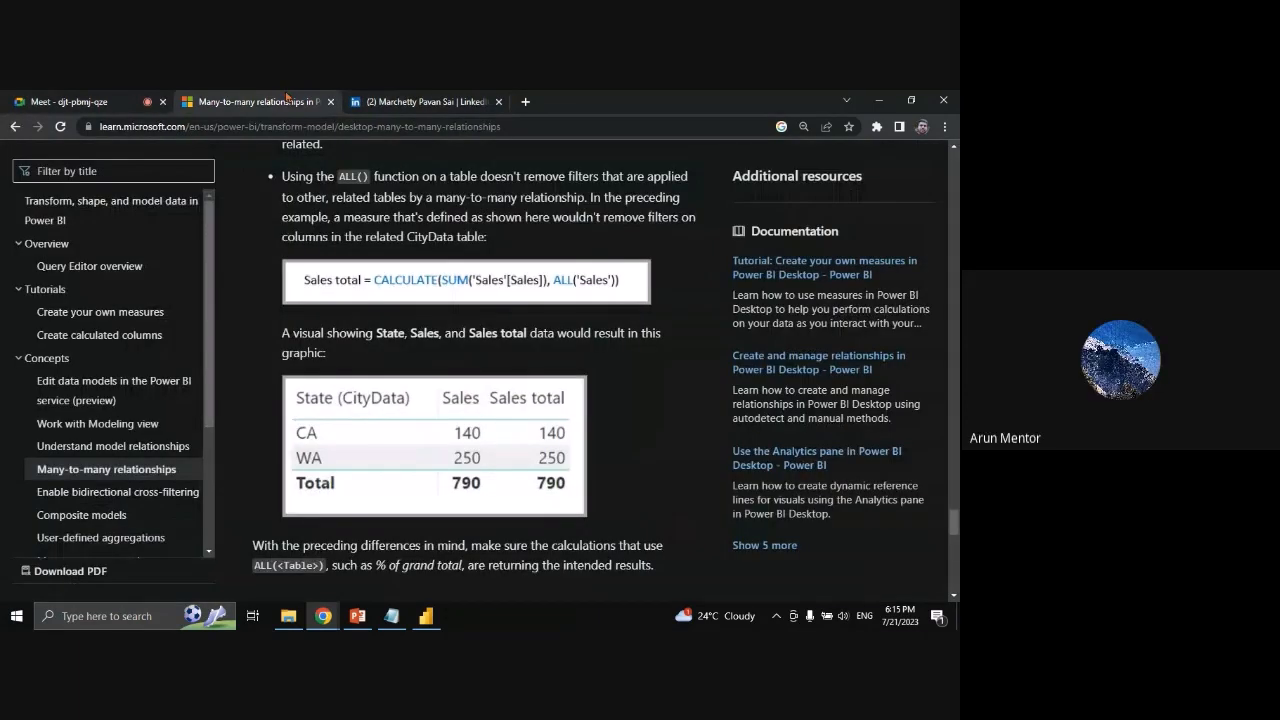
pyautogui.click(389, 101)
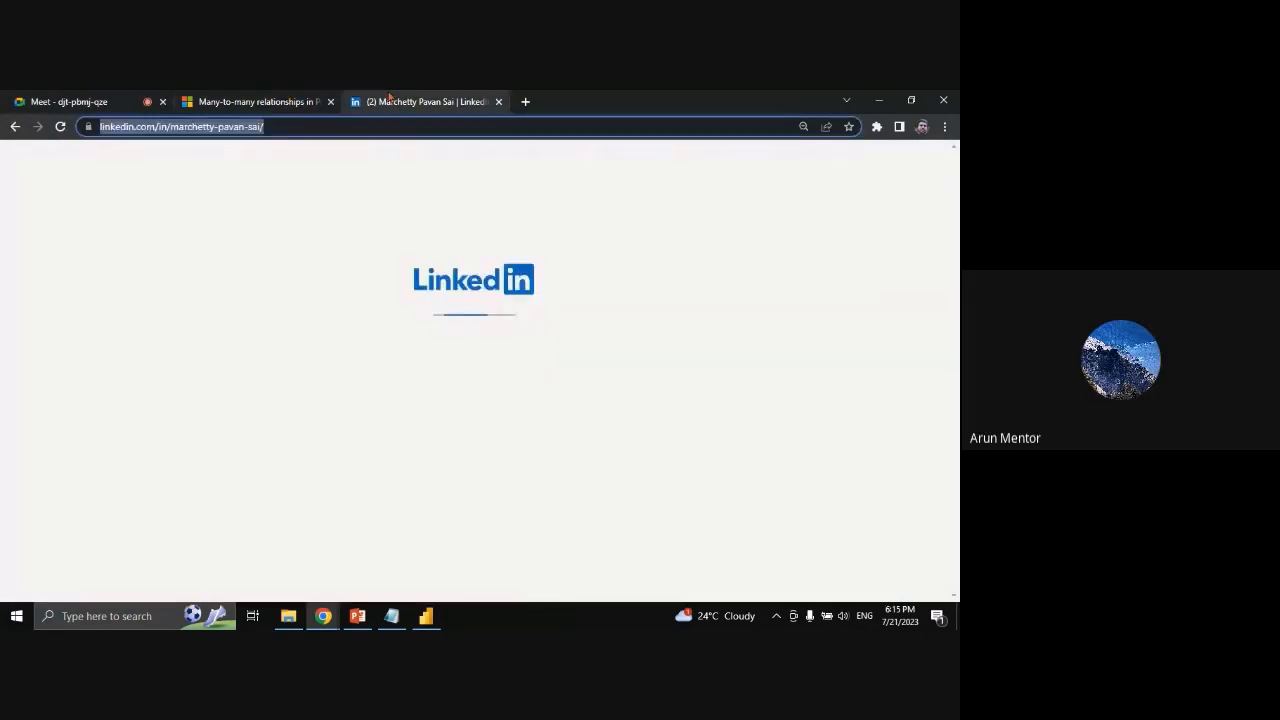
pyautogui.click(295, 100)
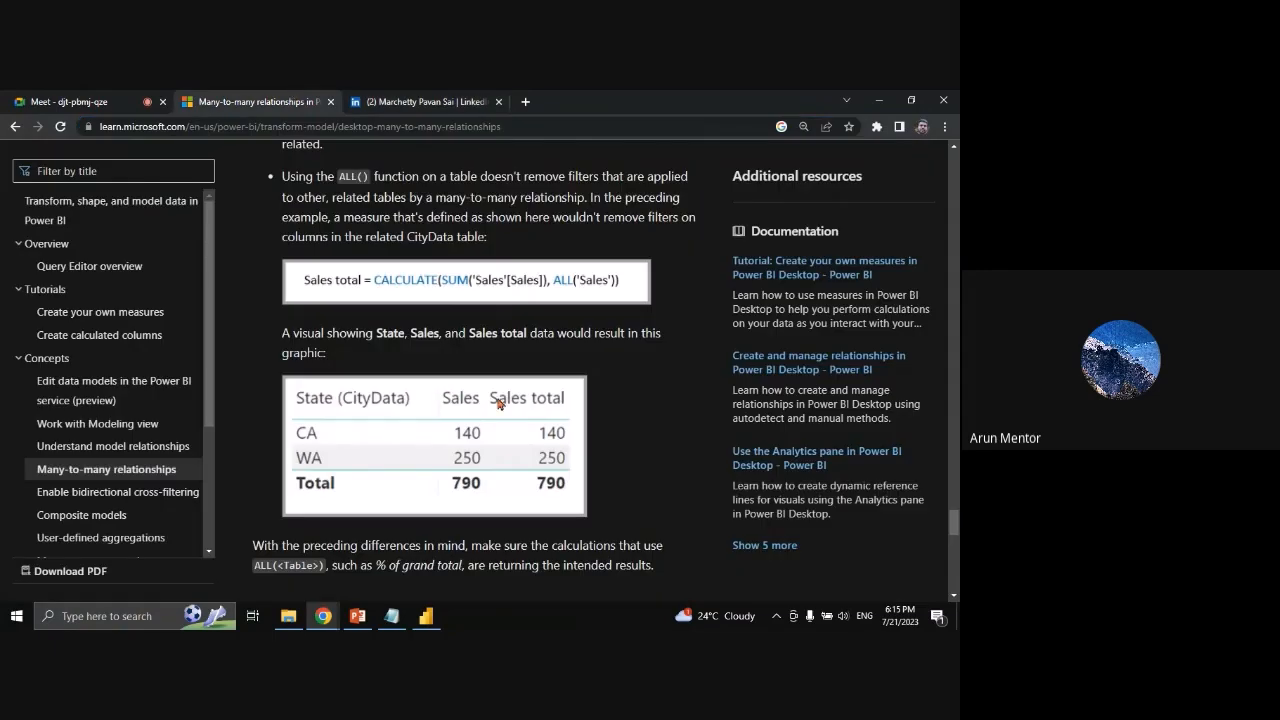
pyautogui.scroll(-2, 515, 398)
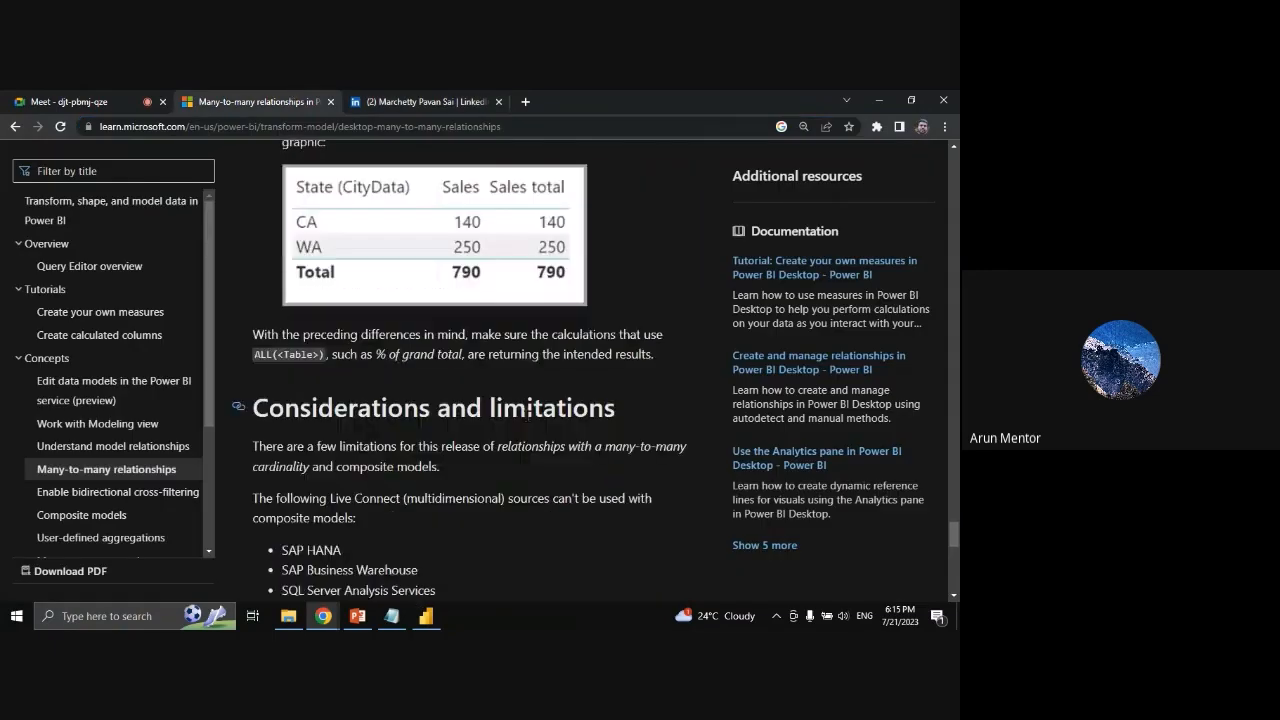
pyautogui.scroll(-1, 522, 424)
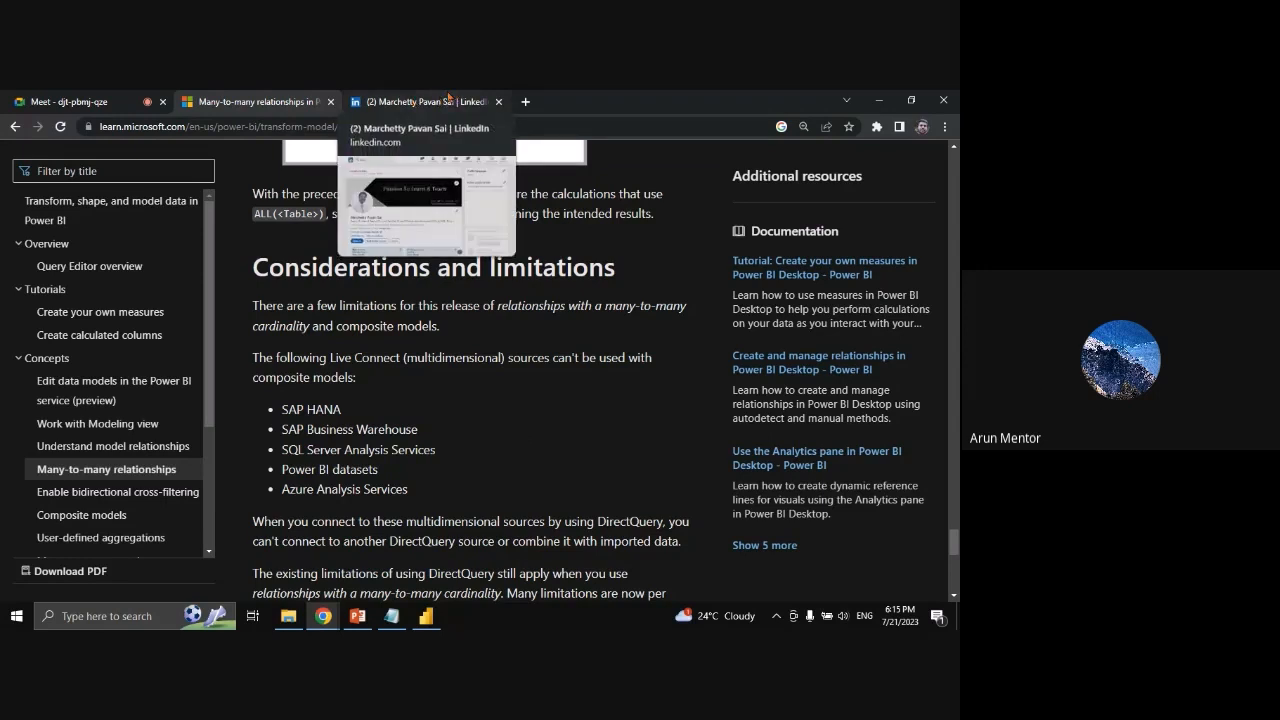
pyautogui.click(390, 104)
pyautogui.hotkey('ctrl', 'w')
# Examine the DirectQuery limitations and Next steps links in the article, and check the Google Meet call before returning to the article
pyautogui.scroll(-3, 522, 362)
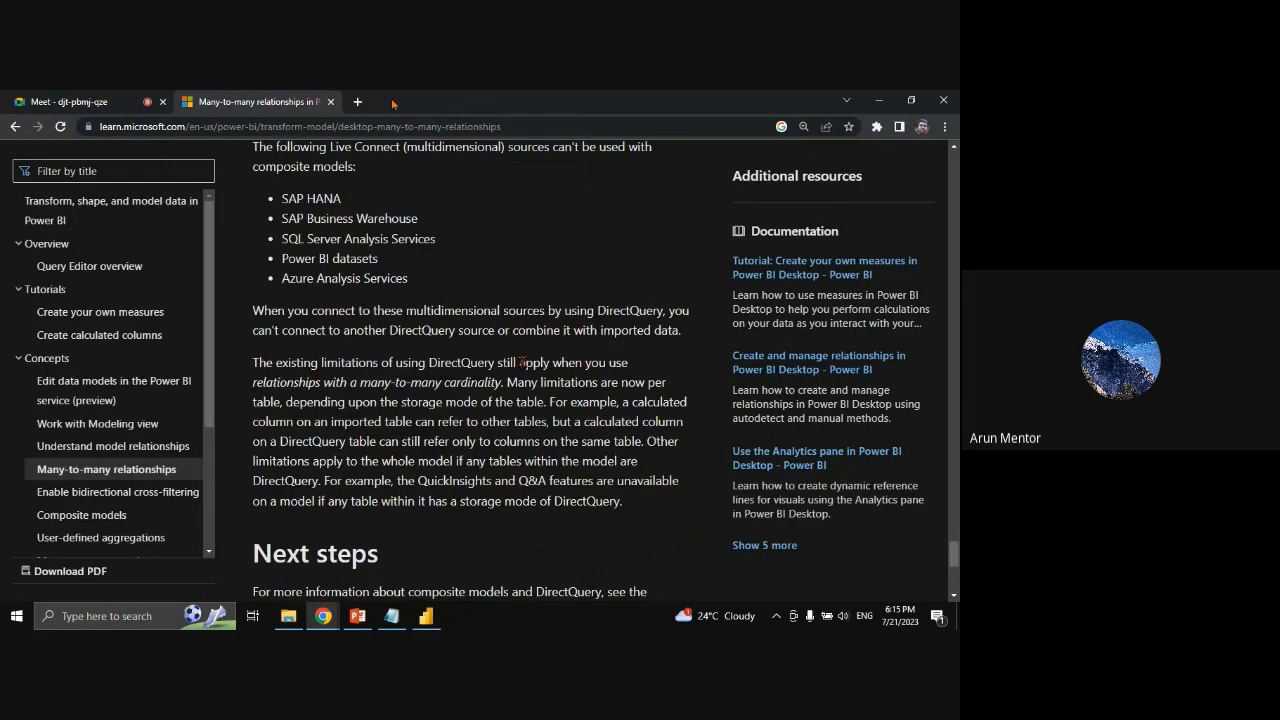
pyautogui.scroll(-3, 521, 362)
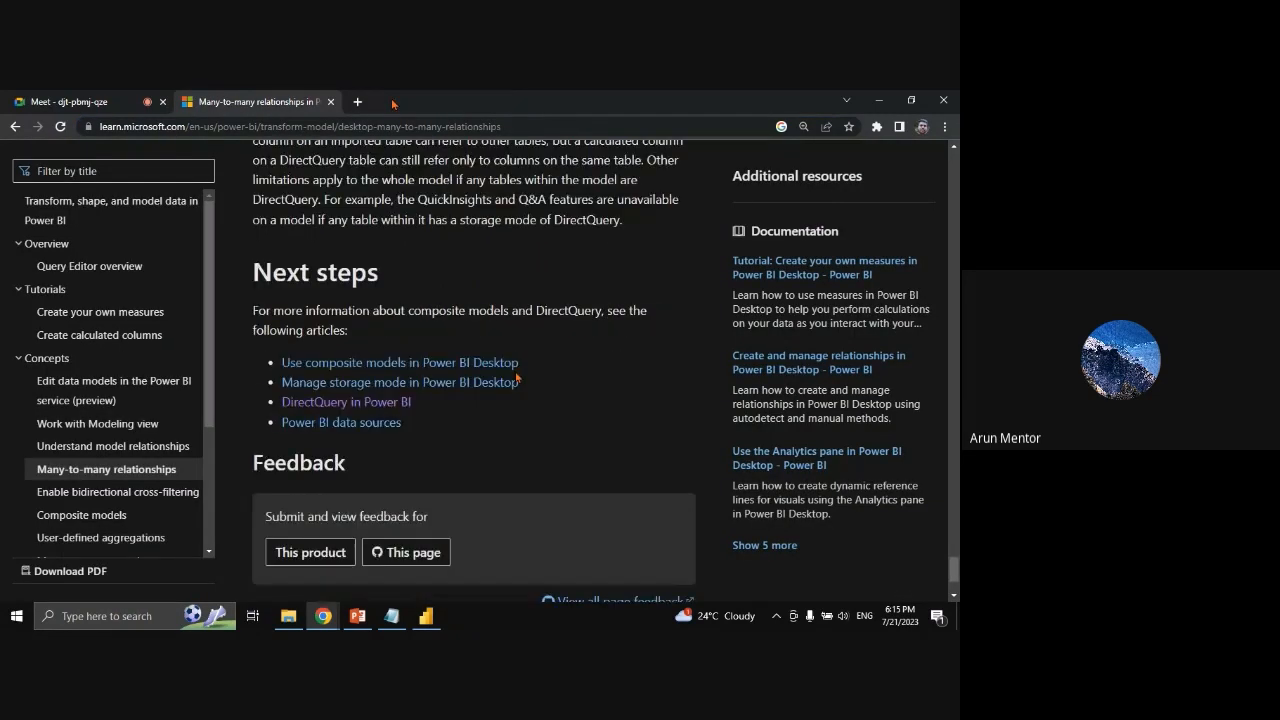
pyautogui.scroll(4, 517, 378)
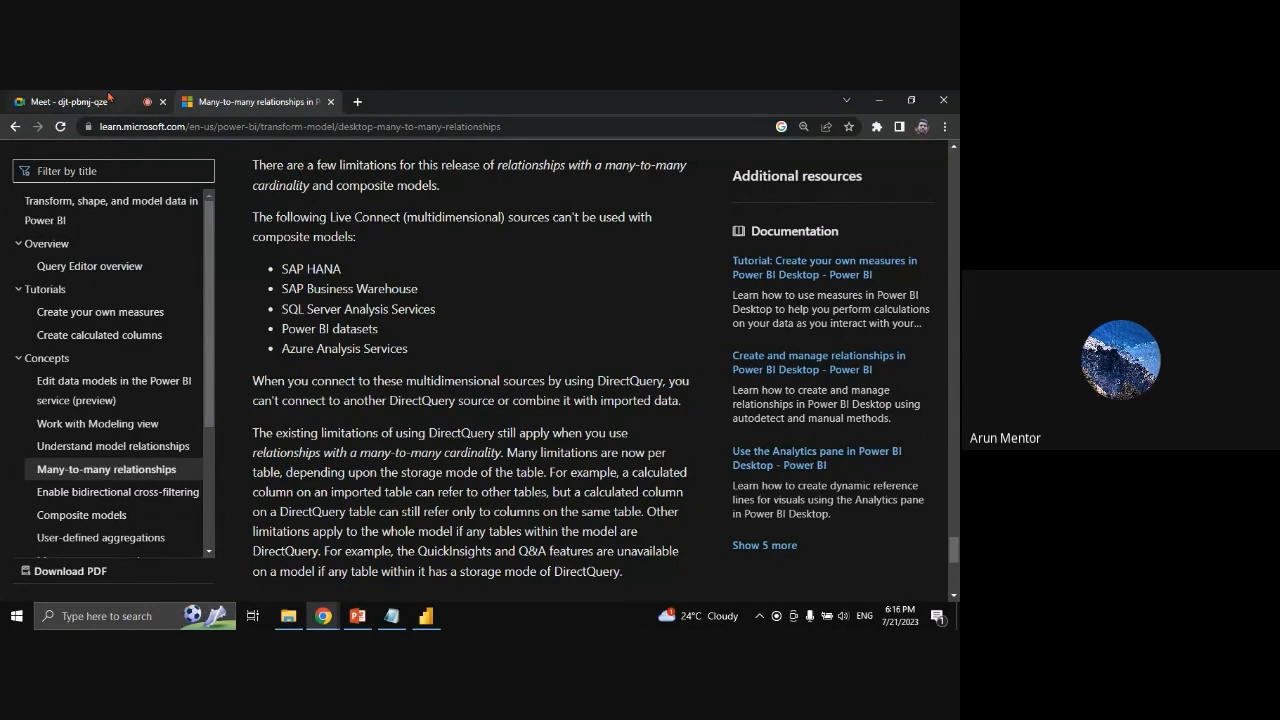
pyautogui.click(109, 97)
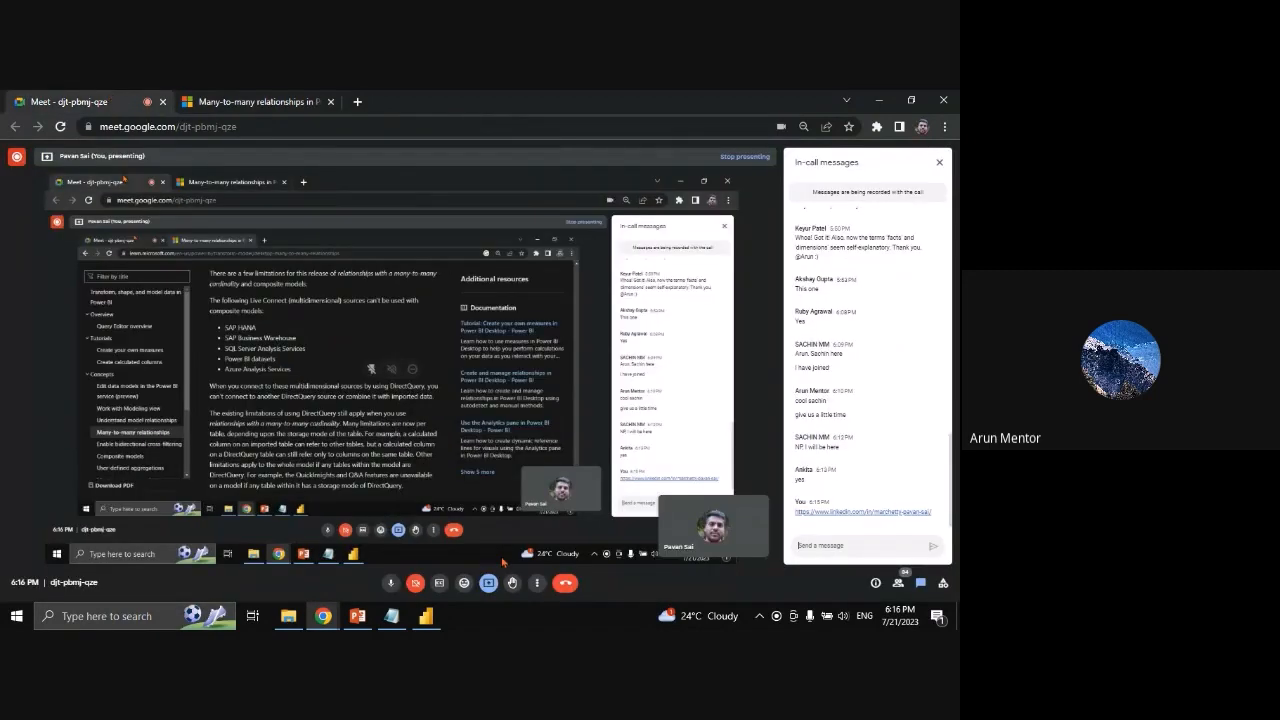
pyautogui.click(290, 99)
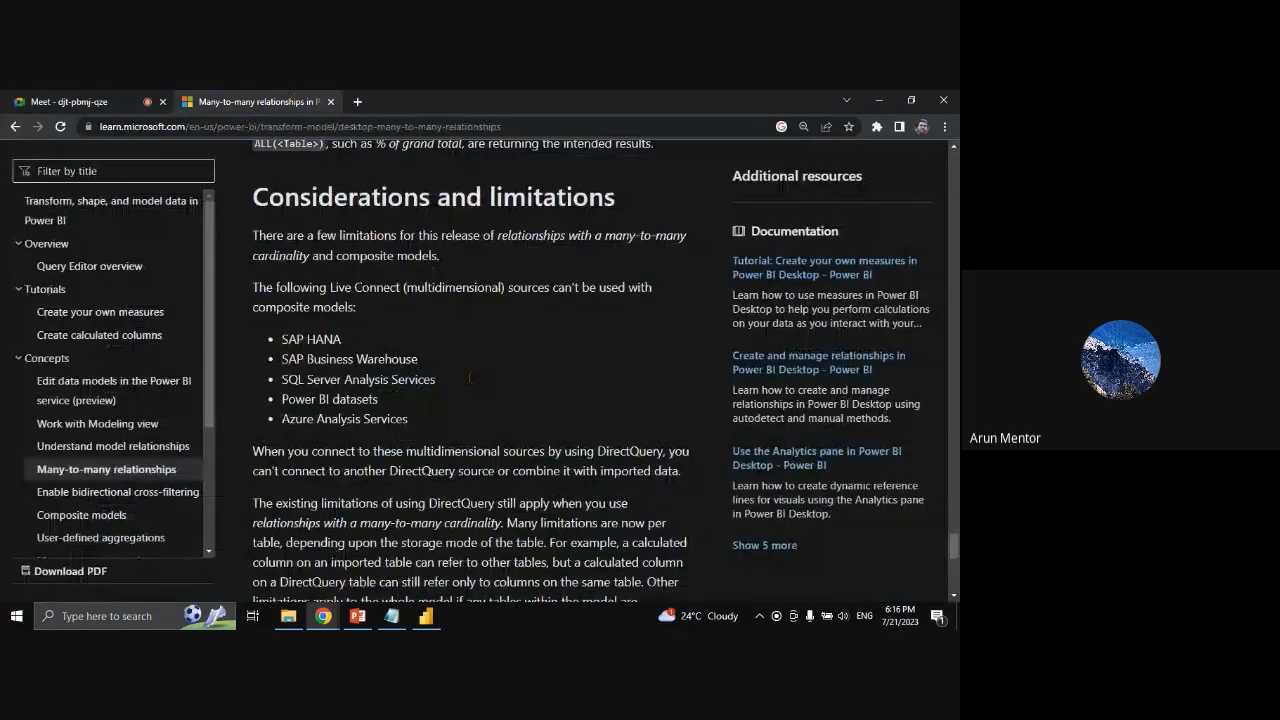
# Review the Sales total measure, Many-1 differences, and Edit relationship example again, and look through the documentation's list of topics
pyautogui.scroll(5, 465, 380)
pyautogui.scroll(2, 460, 380)
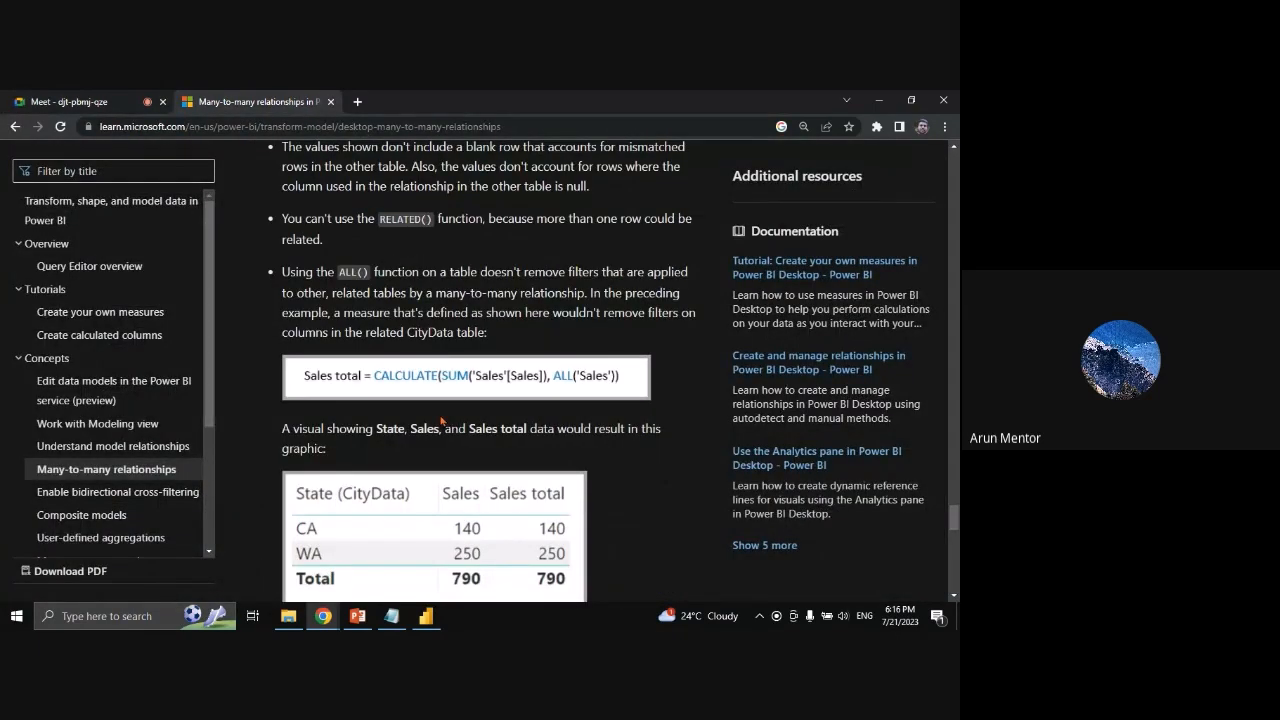
pyautogui.scroll(5, 441, 420)
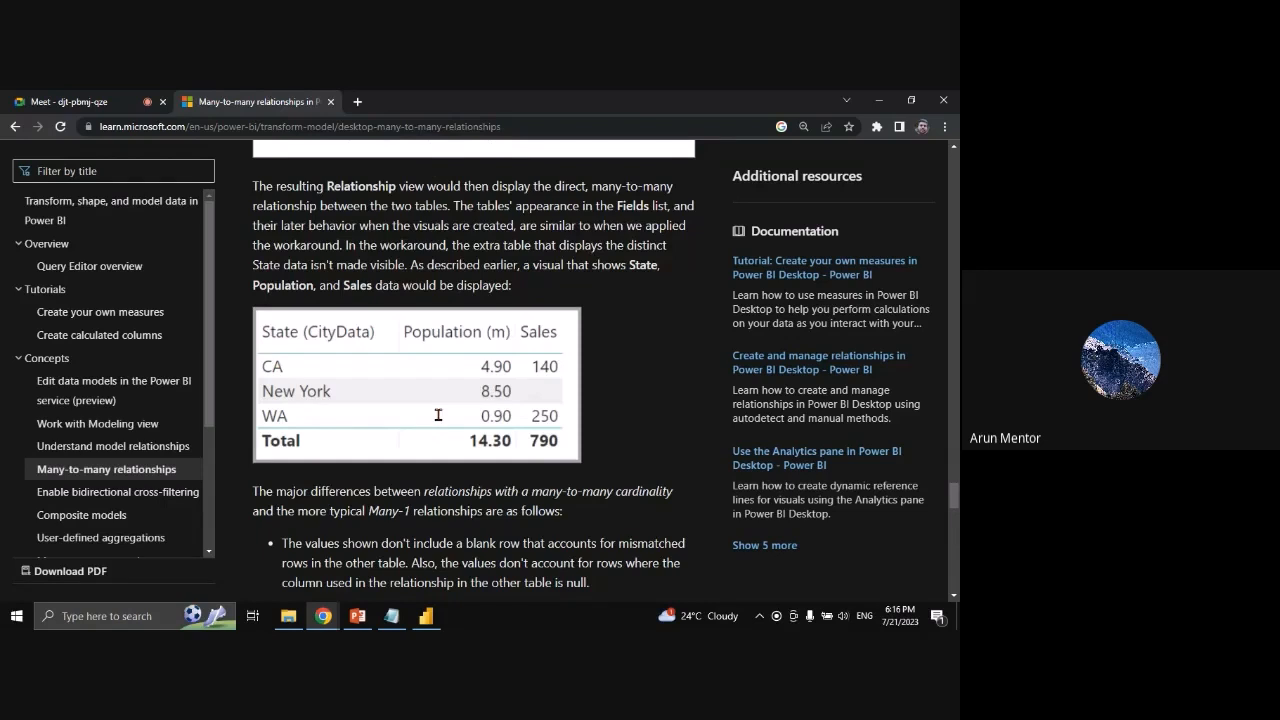
pyautogui.scroll(1, 438, 420)
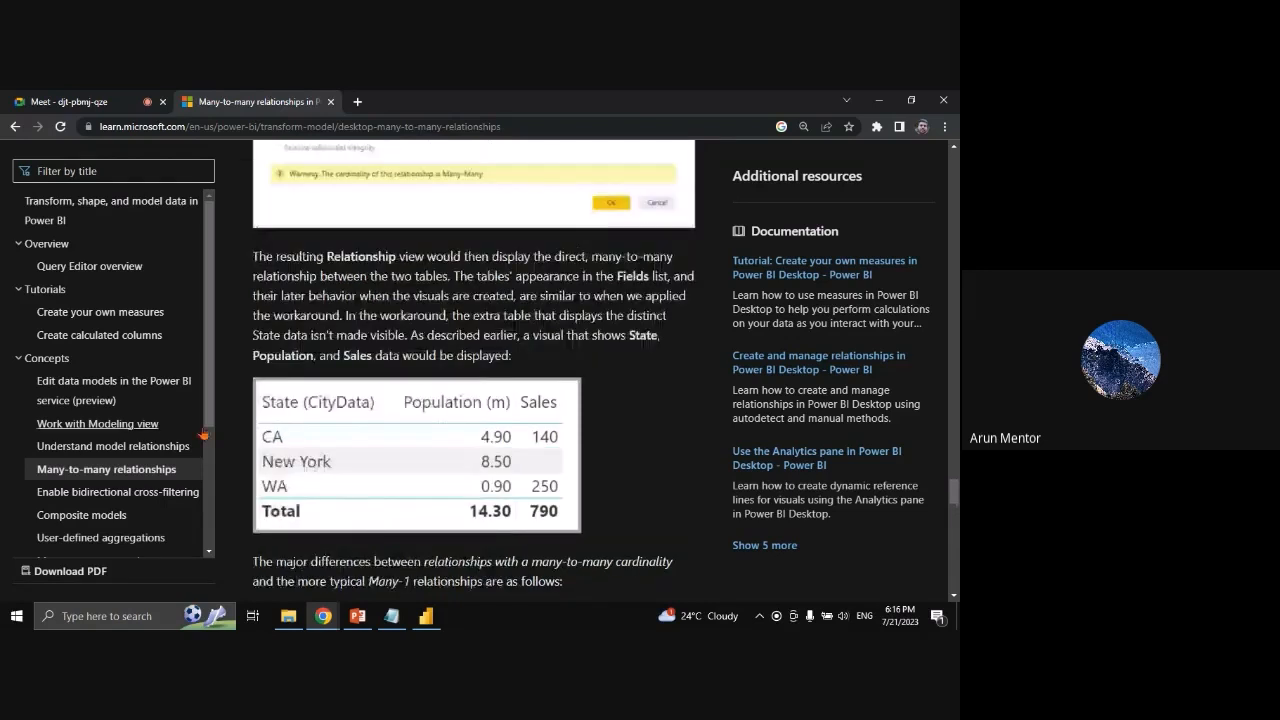
pyautogui.scroll(-1, 203, 435)
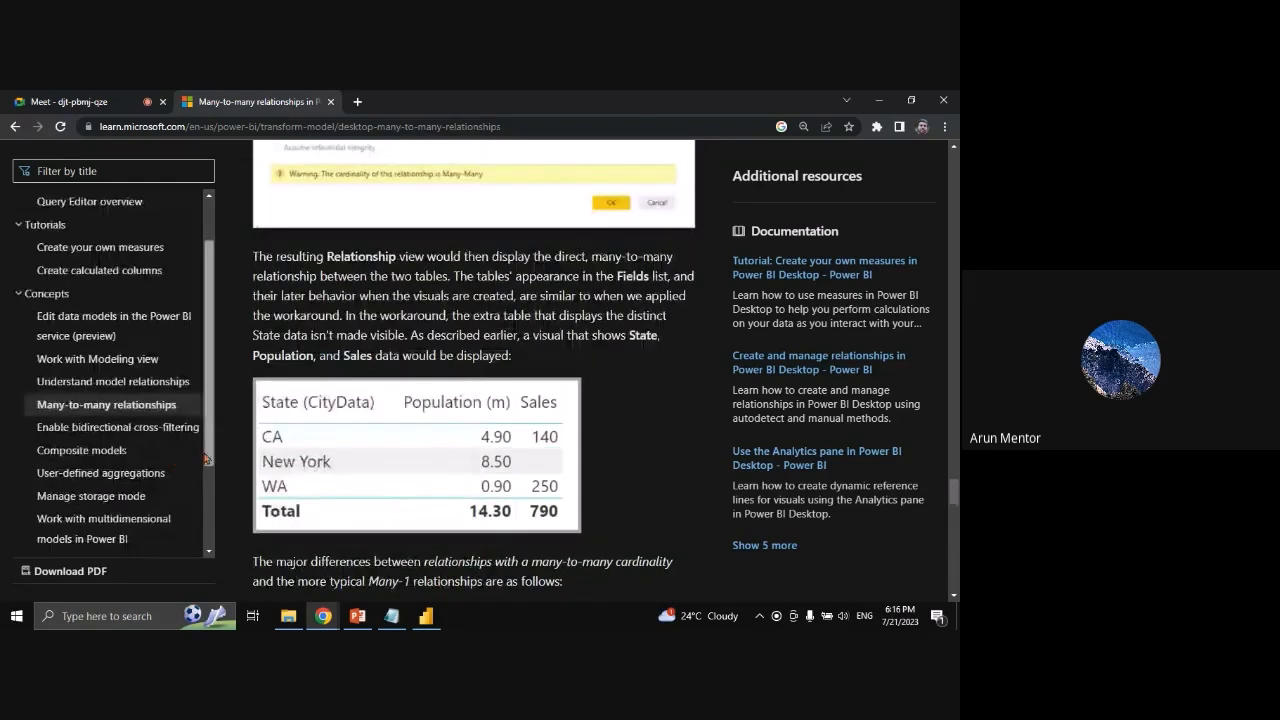
pyautogui.scroll(-2, 205, 458)
pyautogui.scroll(3, 418, 489)
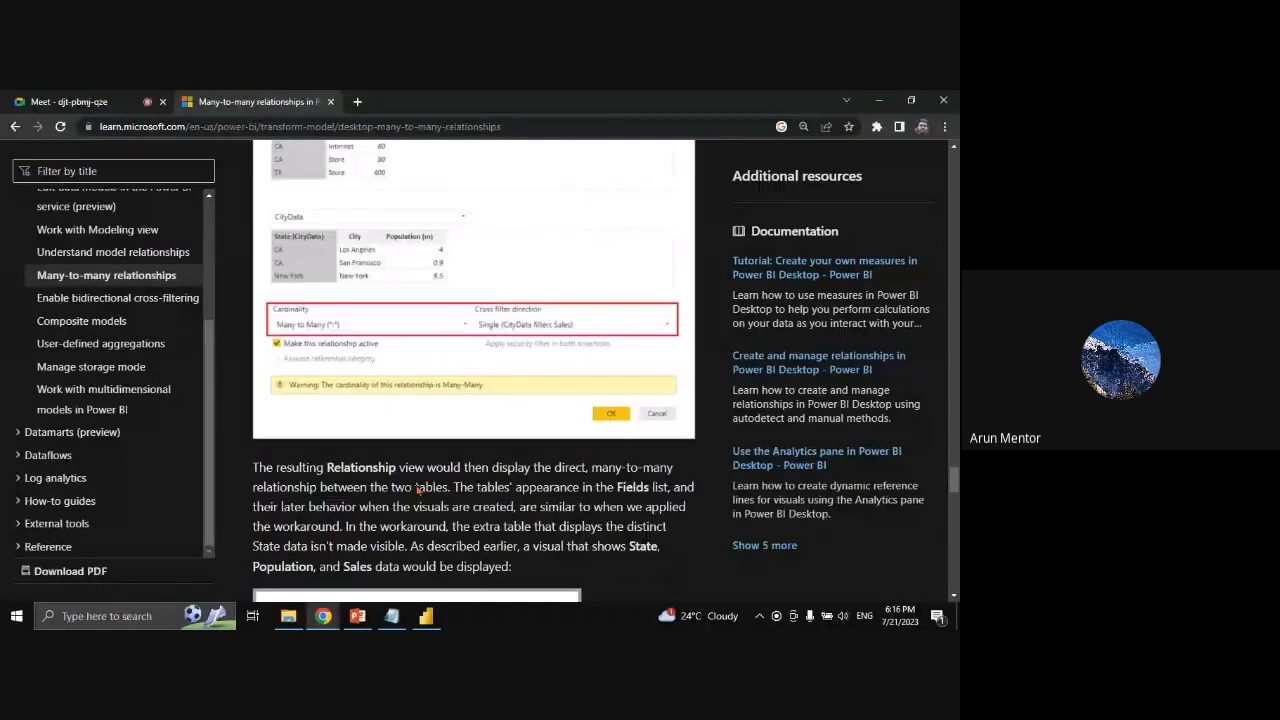
# Review the many-to-many article from its introduction through the Use relationships with a many-to-many cardinality section and the Product and Sales model example
pyautogui.scroll(5, 418, 489)
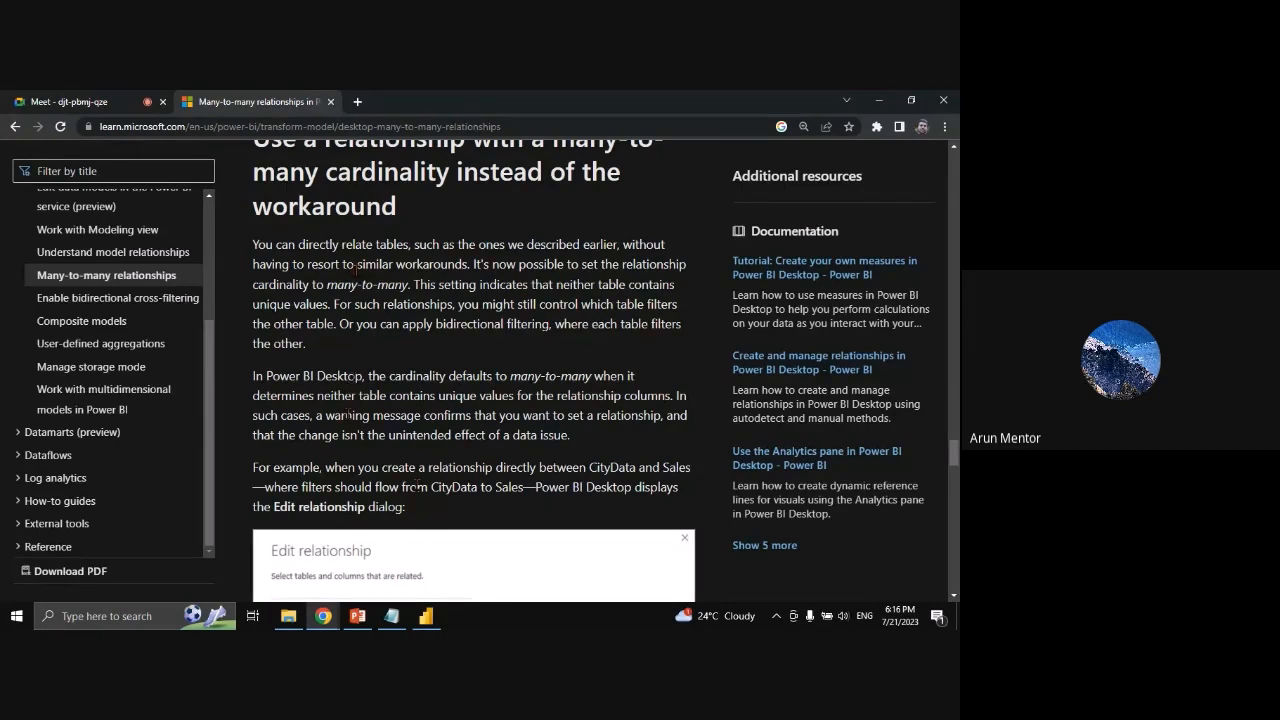
pyautogui.scroll(2, 357, 268)
pyautogui.moveTo(953, 445); pyautogui.dragTo(953, 165)
pyautogui.scroll(-2, 690, 414)
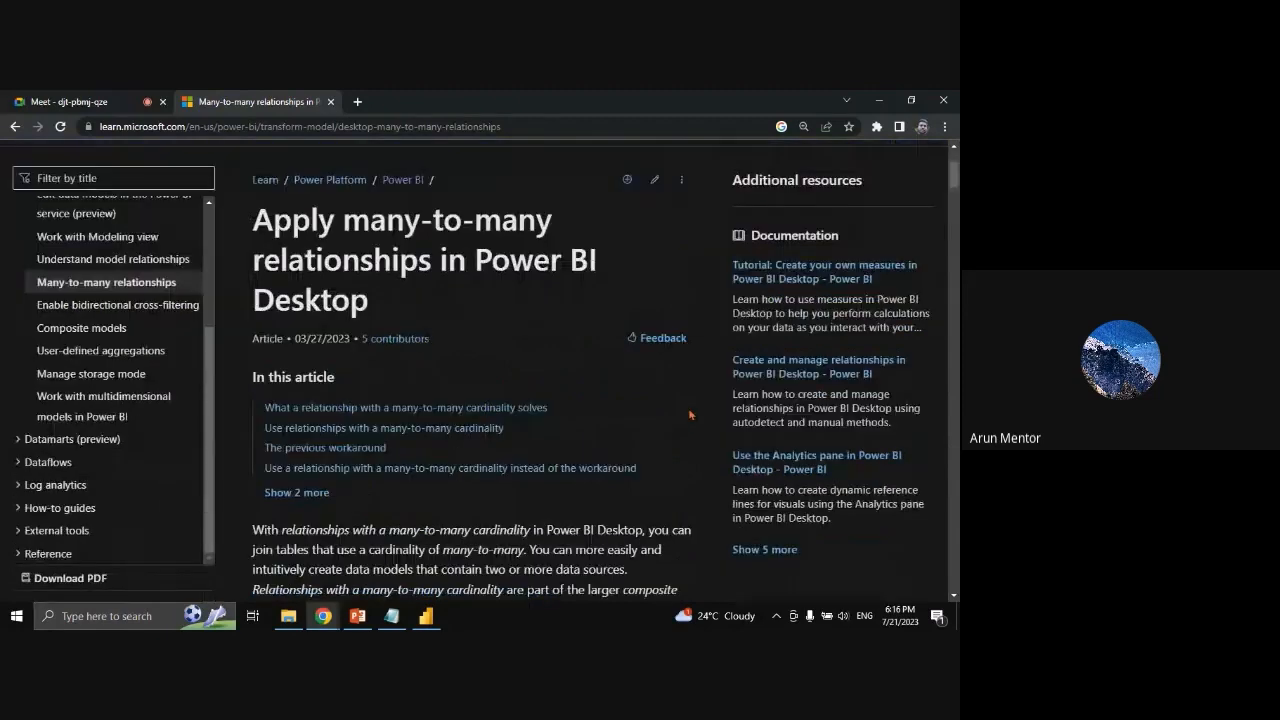
pyautogui.scroll(-5, 690, 414)
pyautogui.scroll(-5, 684, 418)
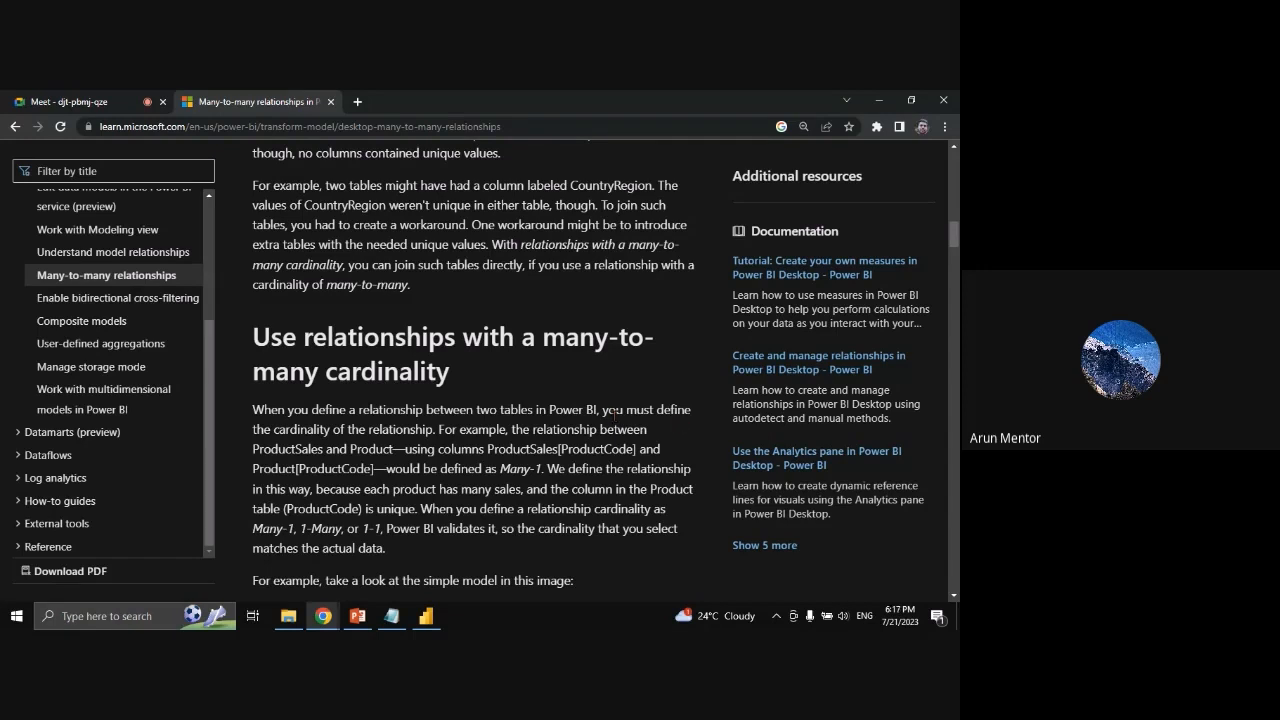
pyautogui.scroll(-3, 377, 297)
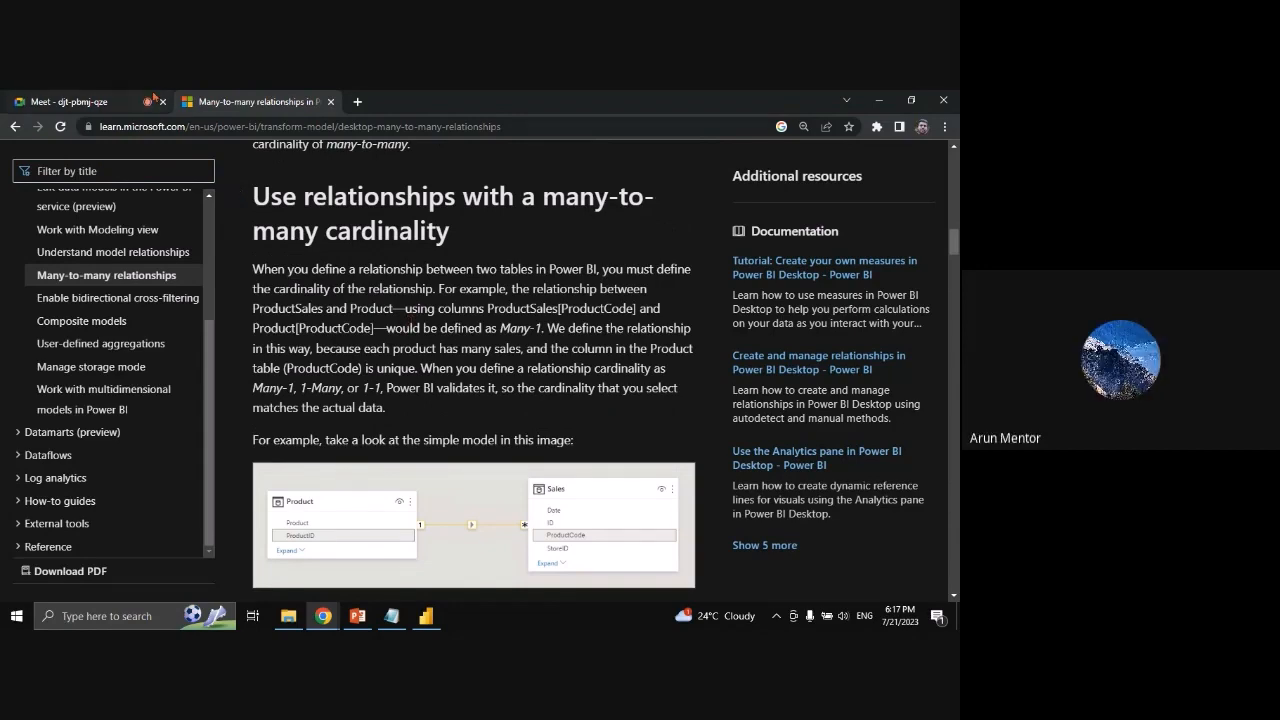
# Switch to the Google Meet call and stop presenting the screen
pyautogui.click(100, 101)
pyautogui.click(490, 580)
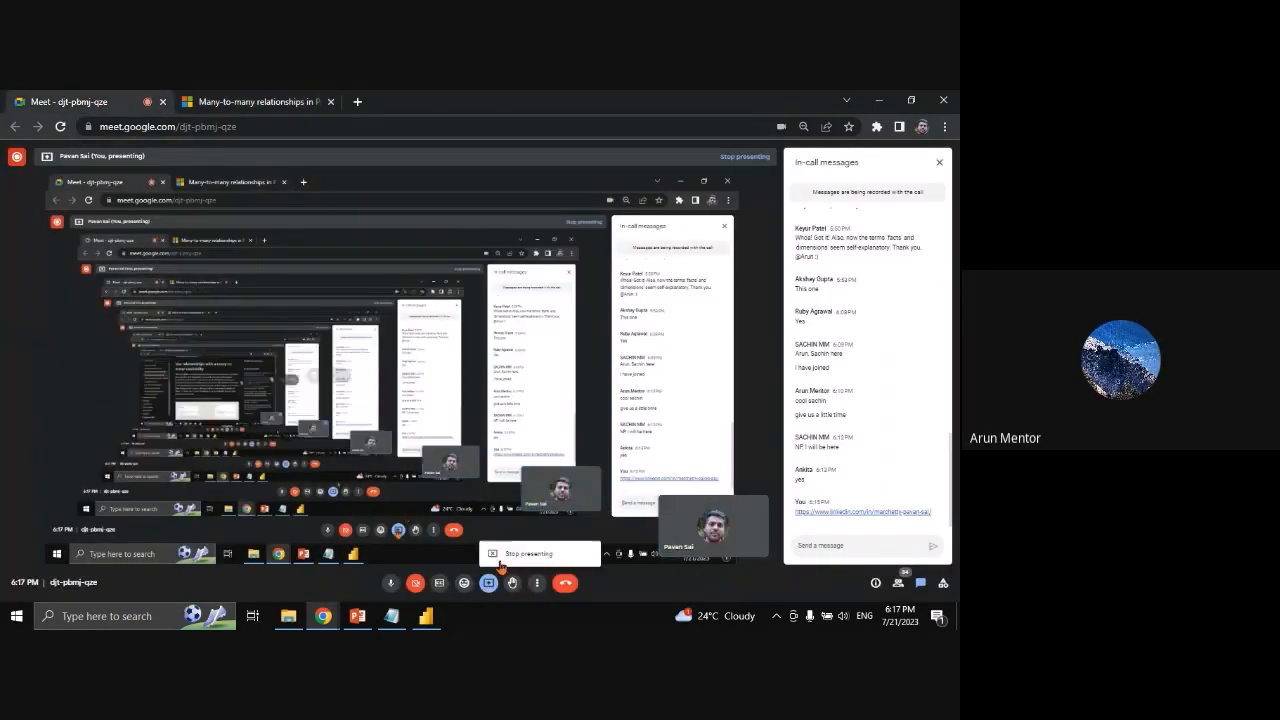
pyautogui.click(502, 558)
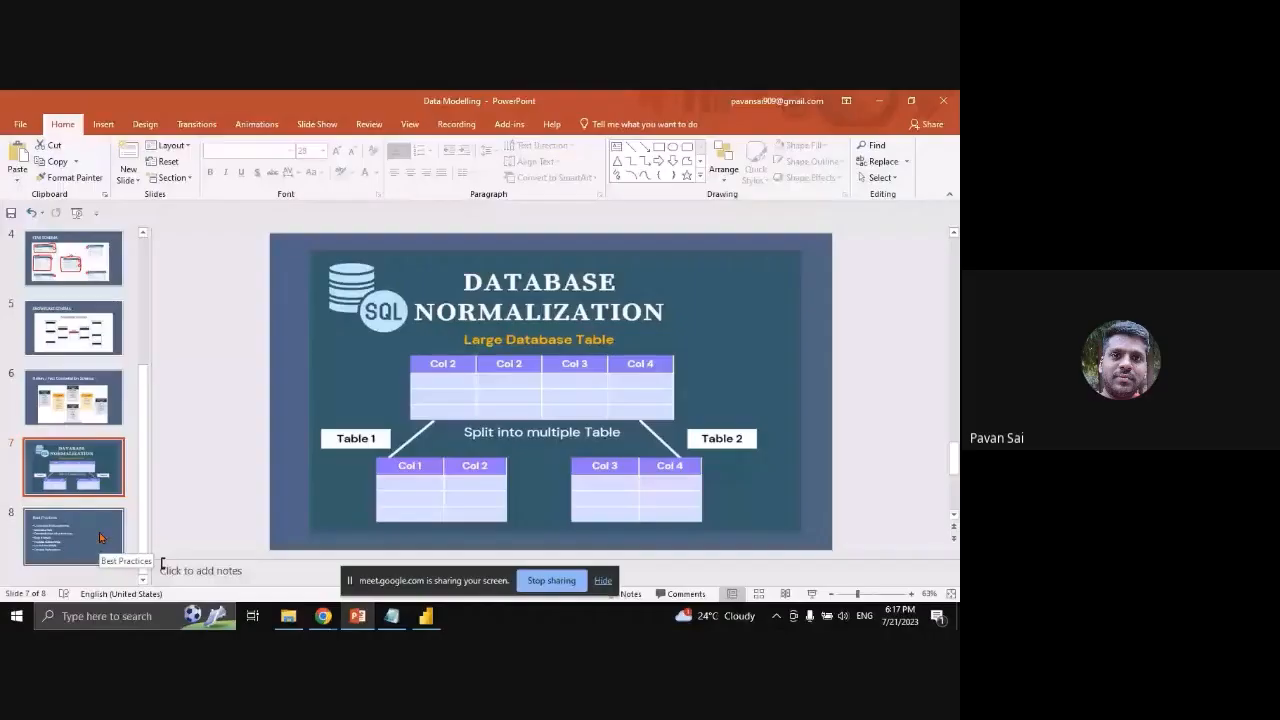
# Select the Best Practices slide in the Data Modelling presentation and start the slide show from it
pyautogui.click(100, 535)
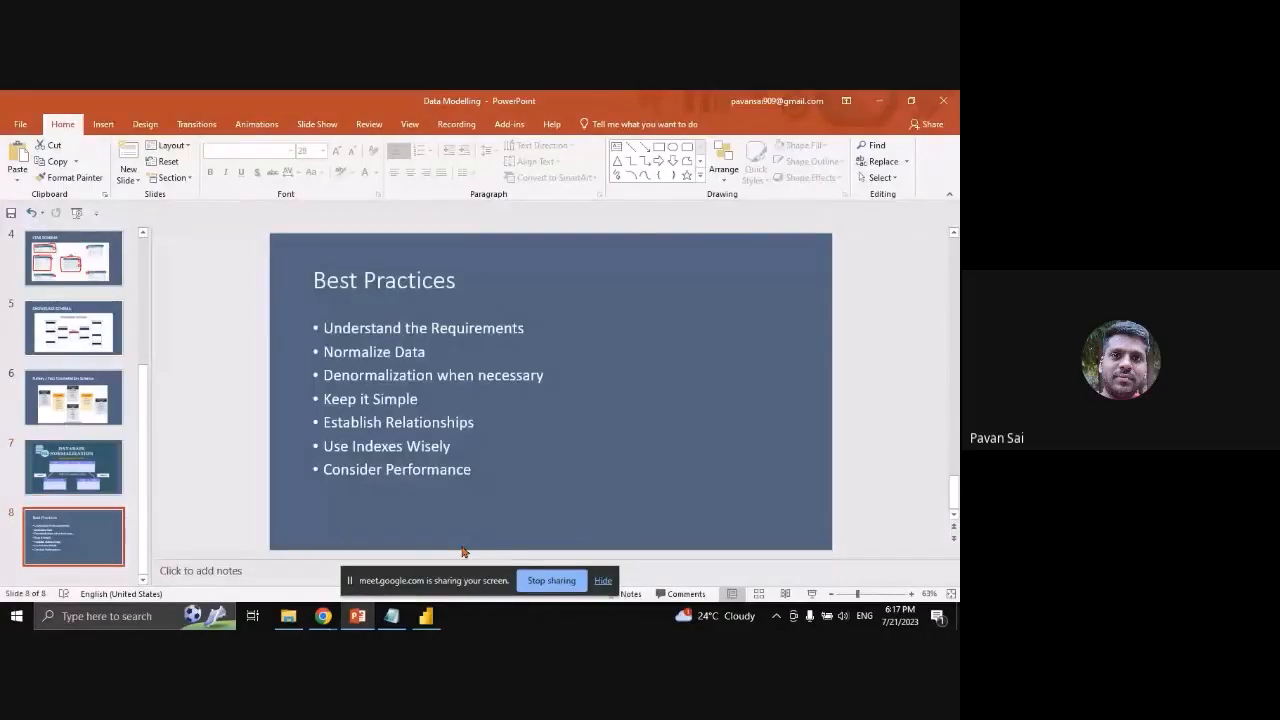
pyautogui.click(812, 594)
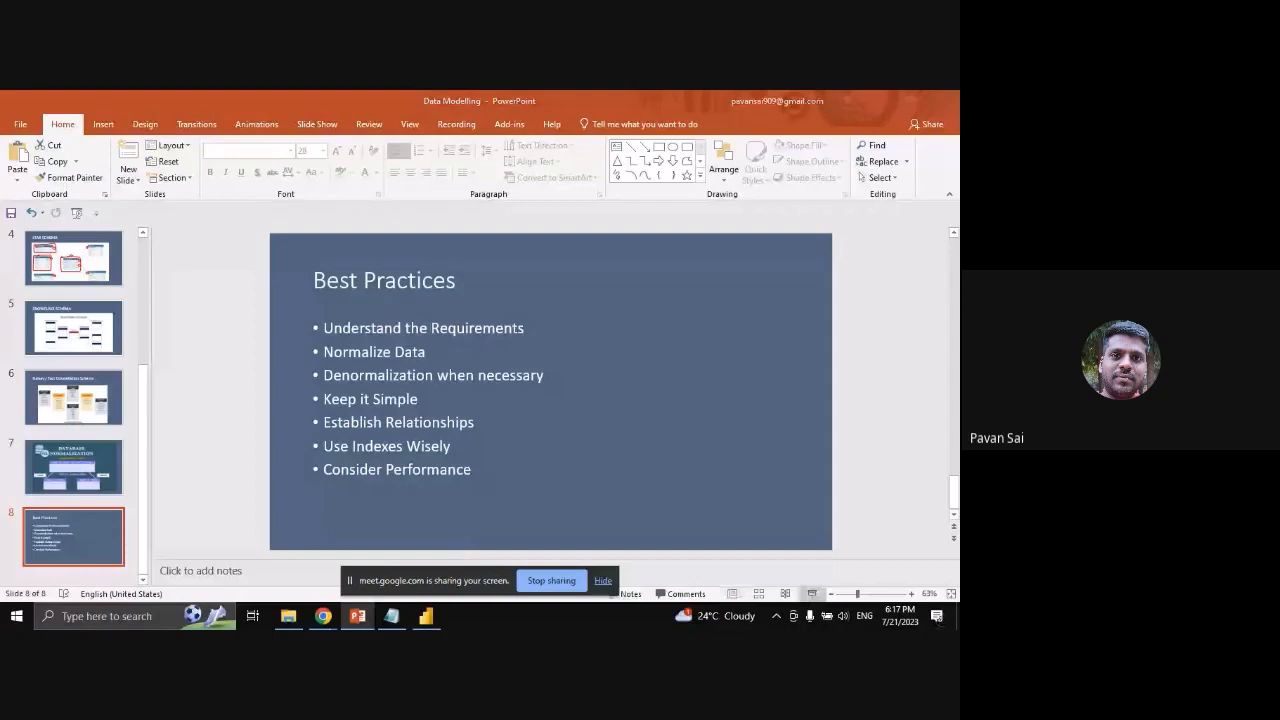